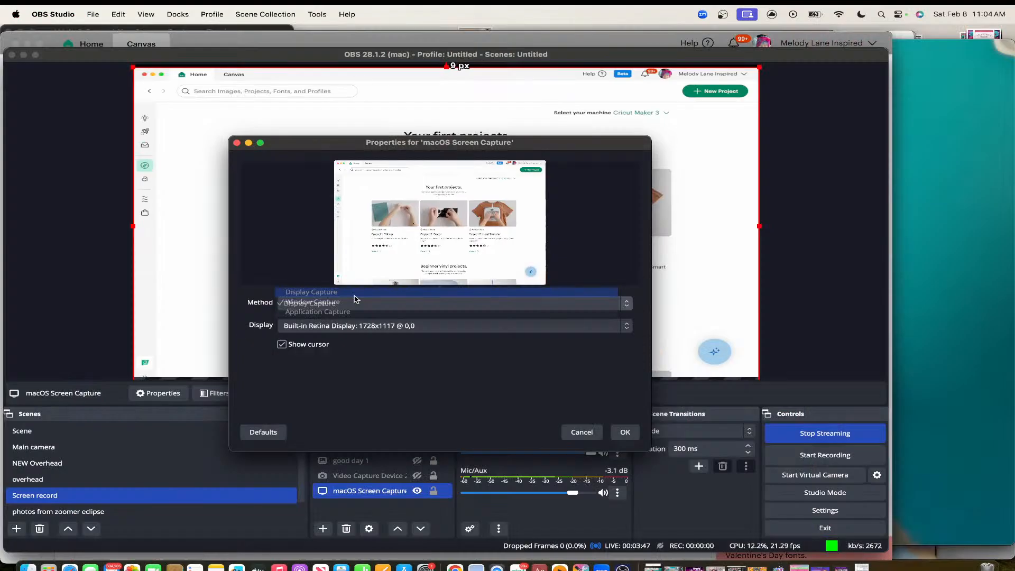
Step: Set the macOS Screen Capture source's method to Display Capture, confirm it, and switch to Cricut Design Space
click(353, 299)
click(629, 432)
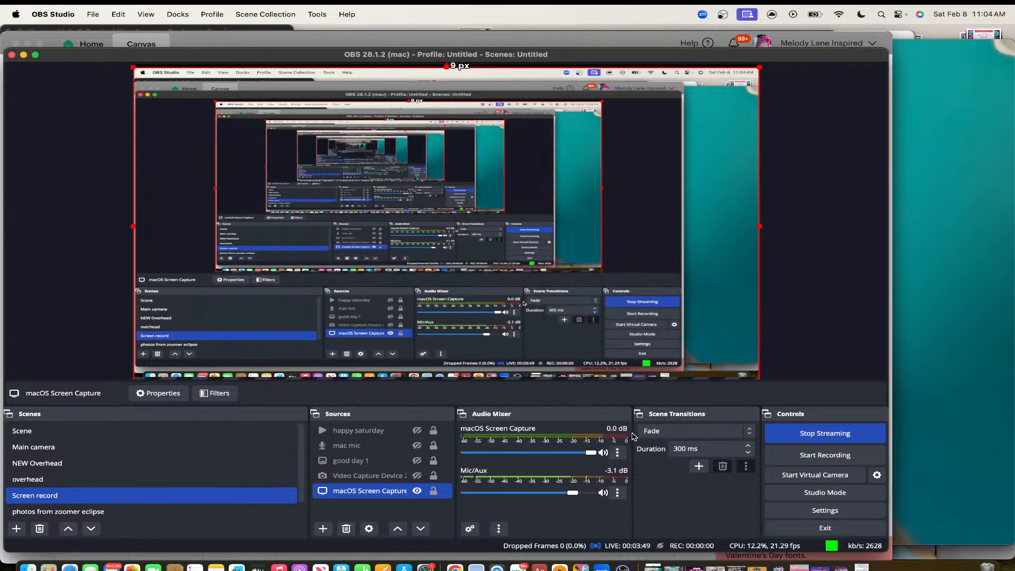
click(518, 567)
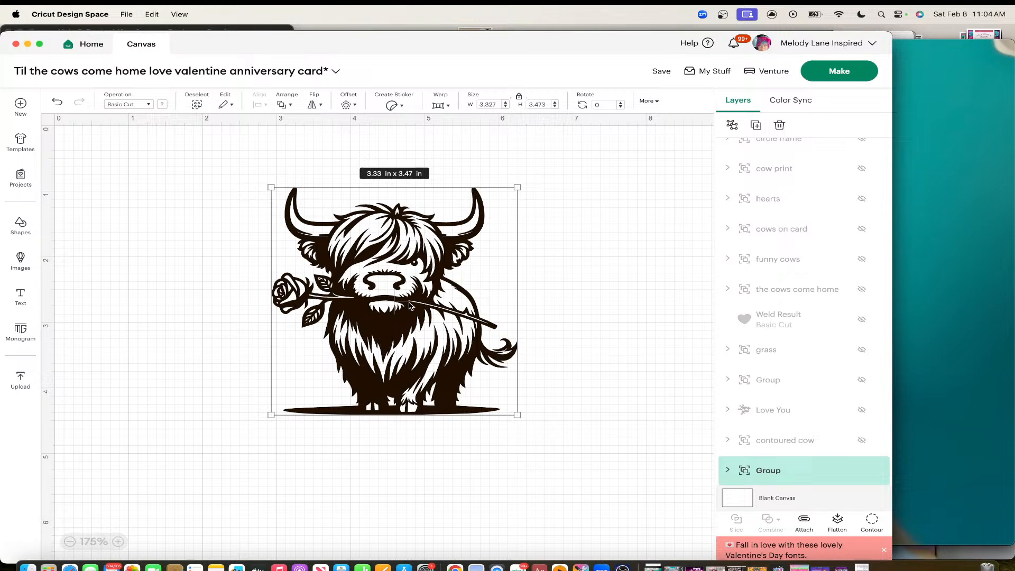
Step: Move the cow artwork slightly down and to the right, and search the image library for "highland cow"
drag(406, 268, 436, 296)
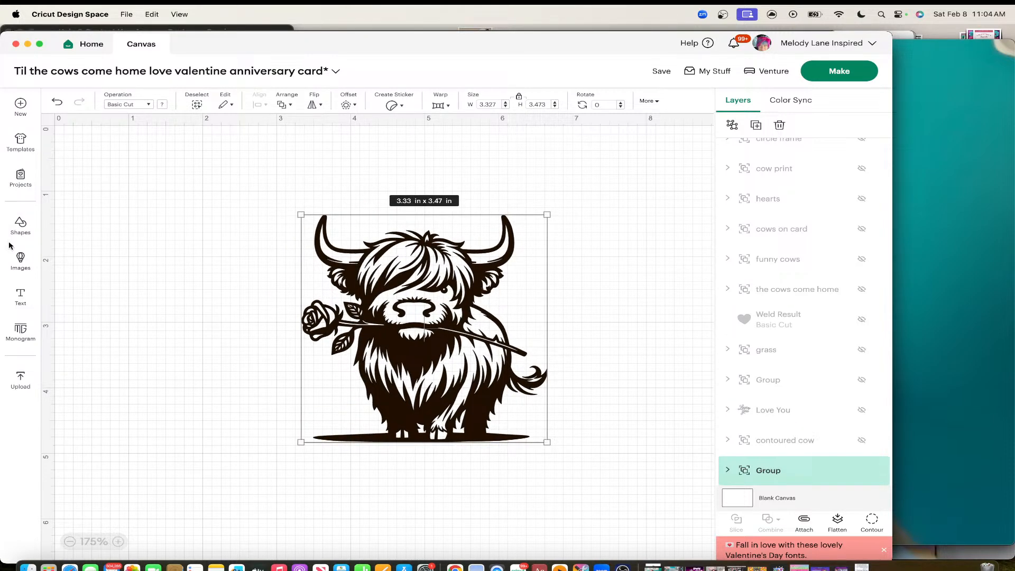
click(21, 259)
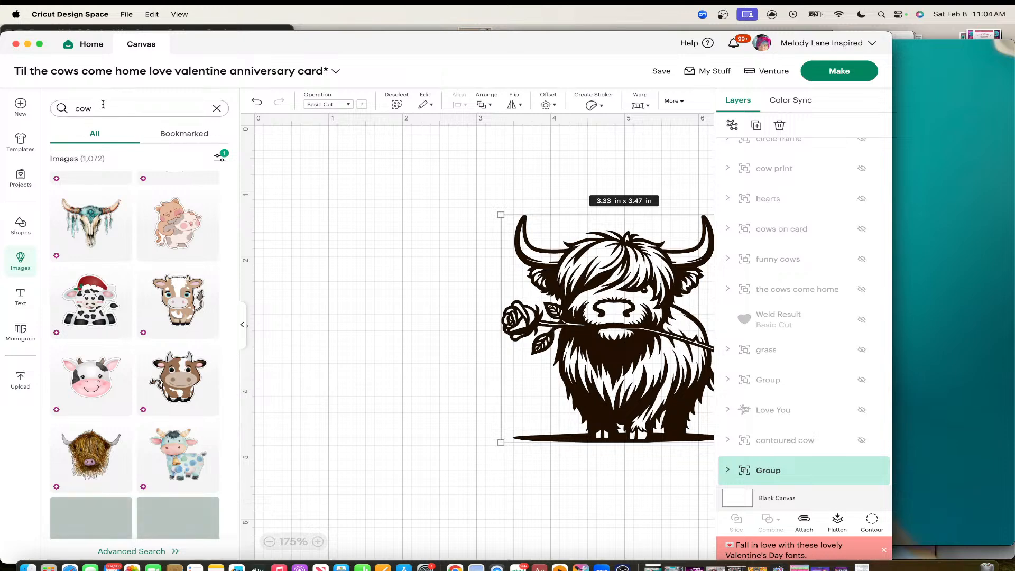
click(103, 105)
click(75, 109)
text(h)
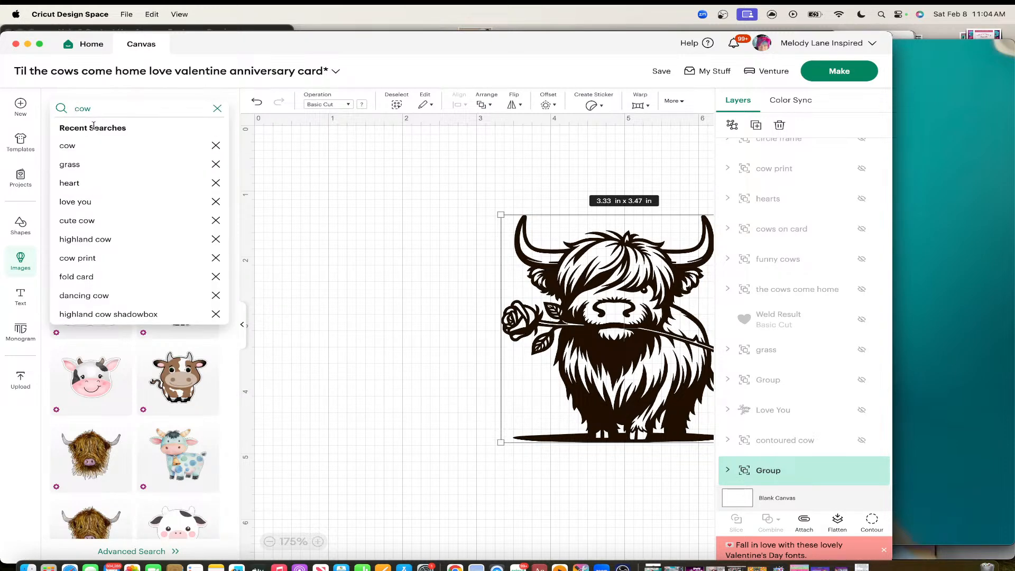
text(ighland)
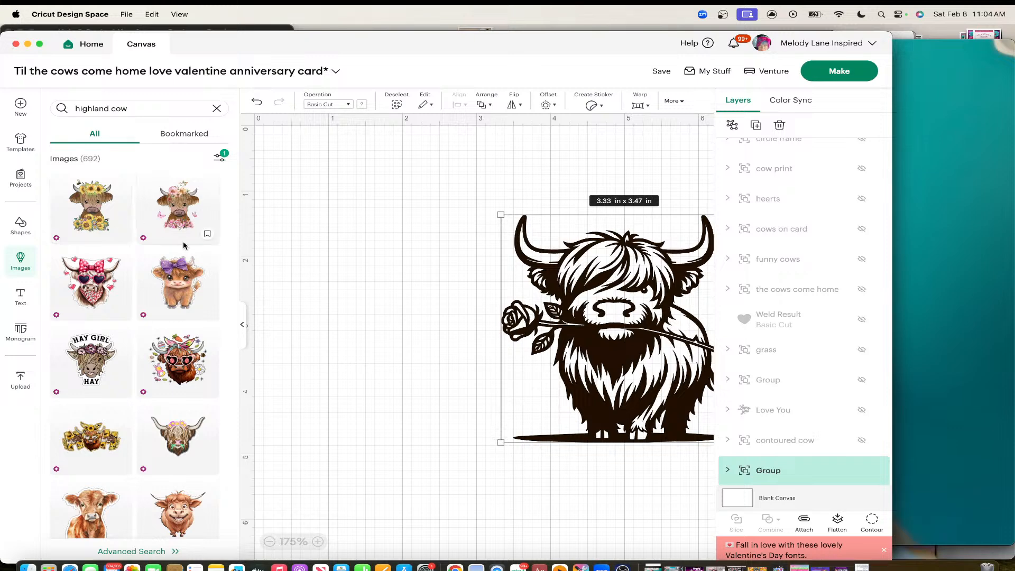
Step: Remove the Print Then Cut filter from the highland cow image search
click(214, 157)
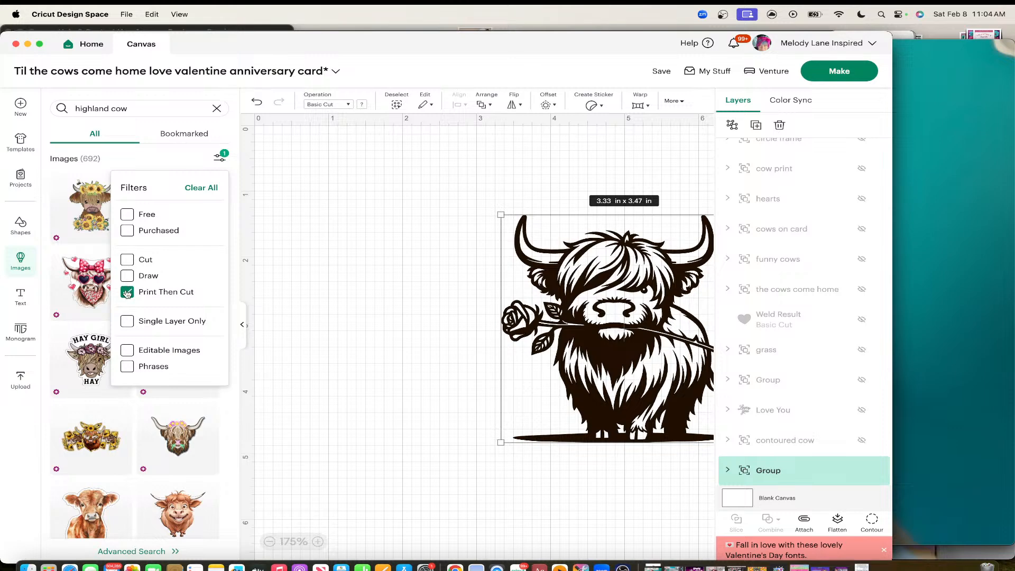
click(127, 293)
click(186, 157)
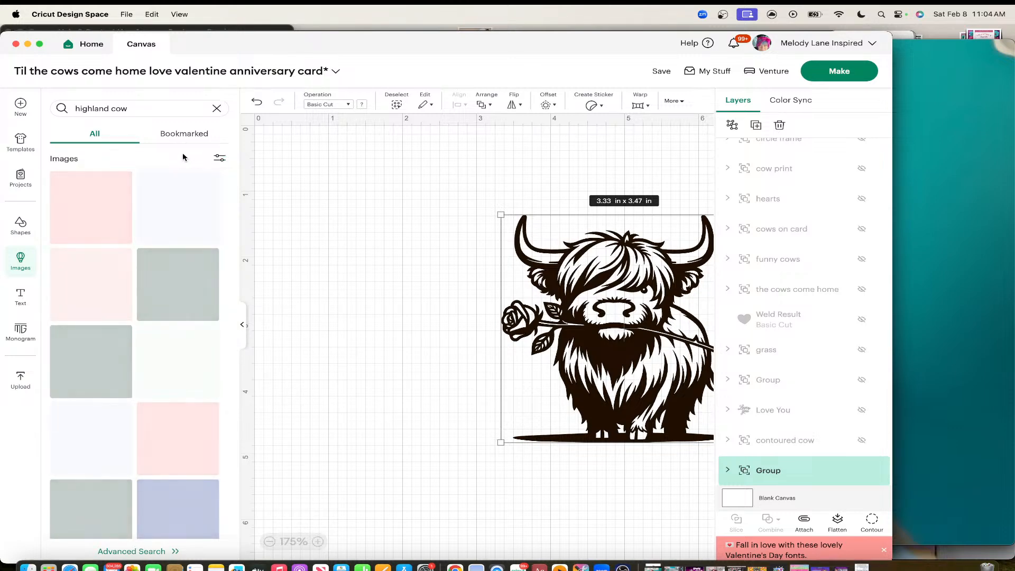
Step: Examine the highland cow designs in the image library's advanced search for a suitable cow, and return to the canvas
scroll(182, 223, down, 3)
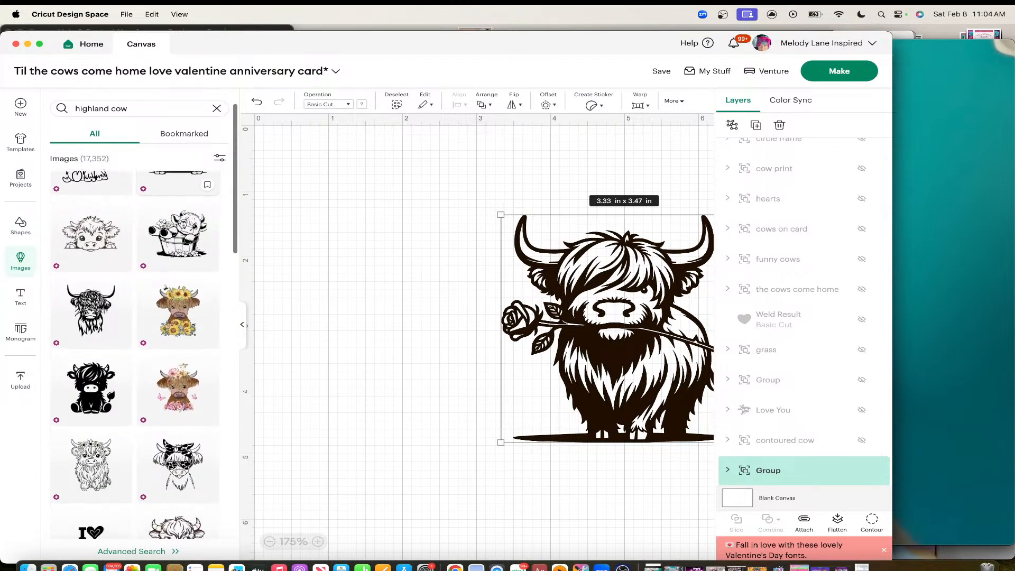
scroll(195, 480, down, 1)
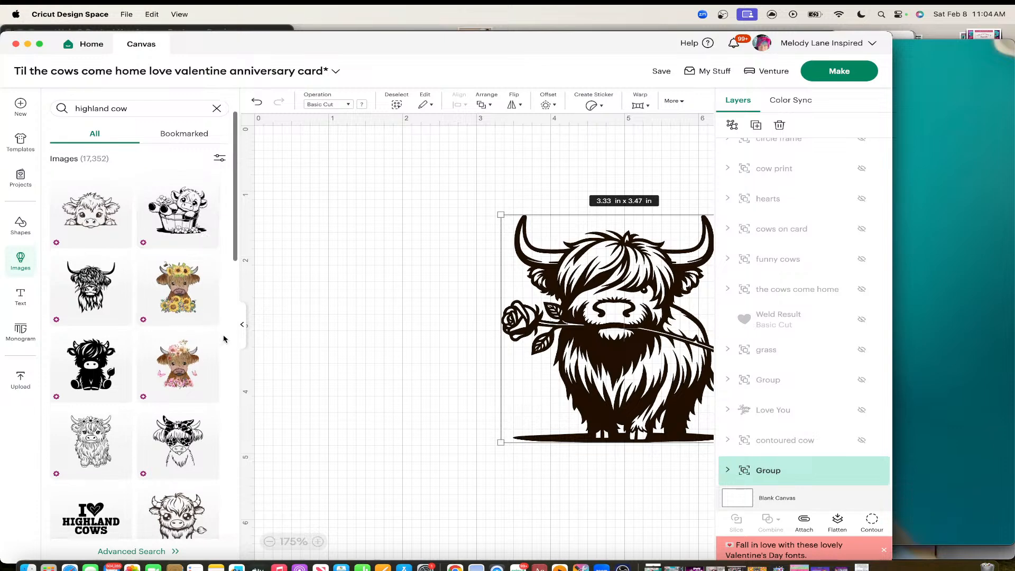
click(140, 551)
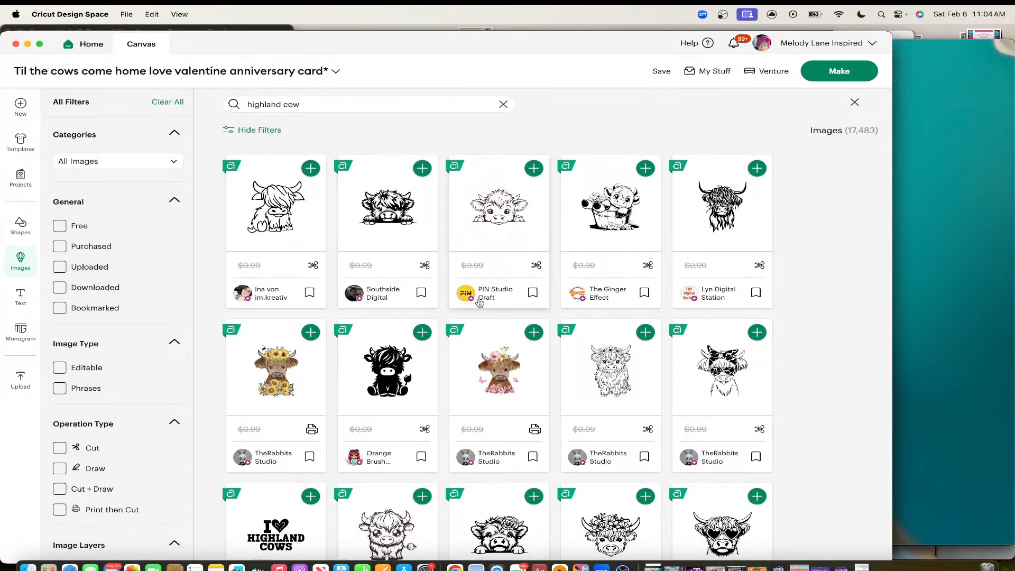
scroll(568, 284, down, 1)
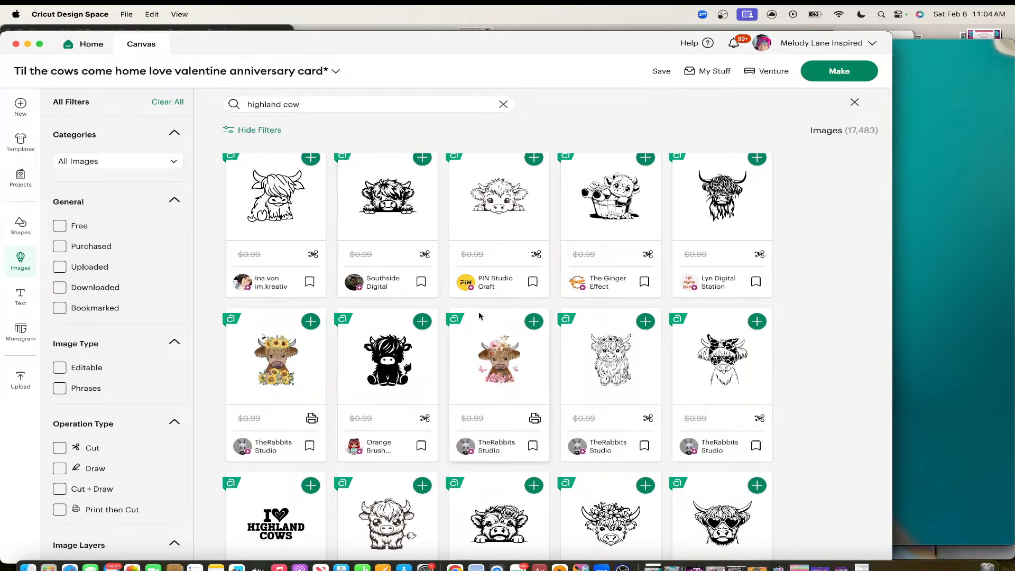
scroll(480, 315, down, 5)
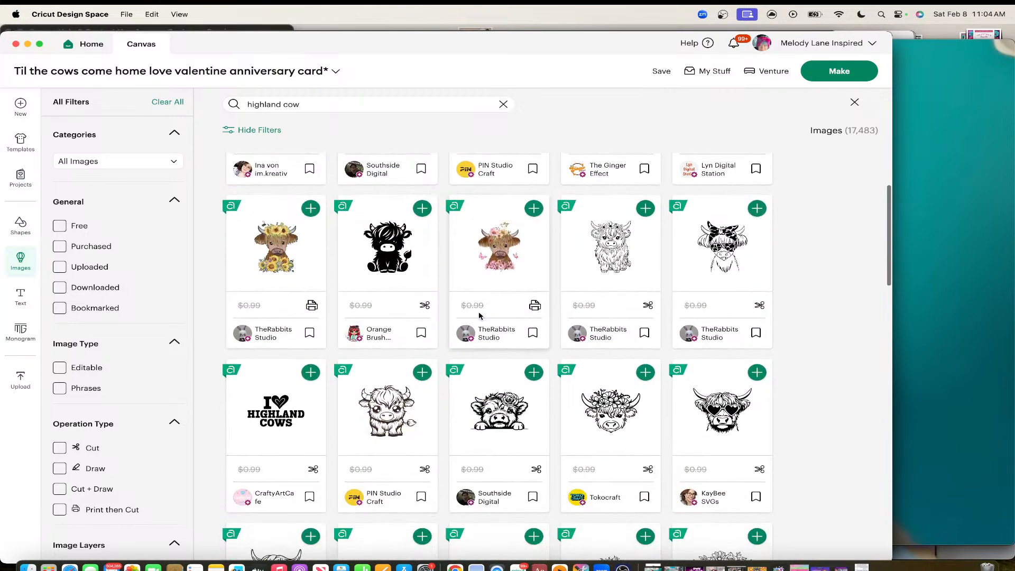
scroll(479, 315, down, 5)
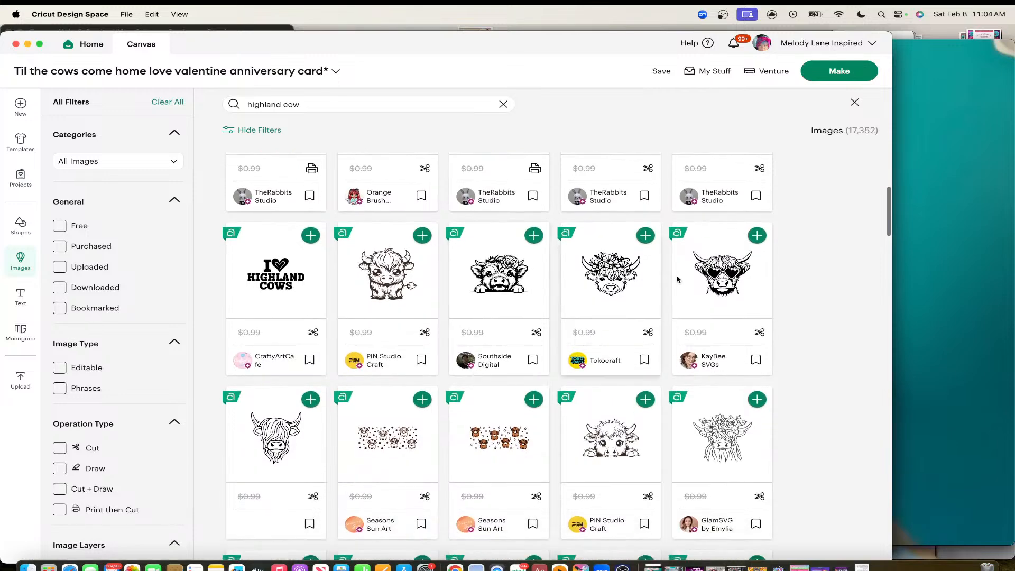
scroll(709, 301, down, 5)
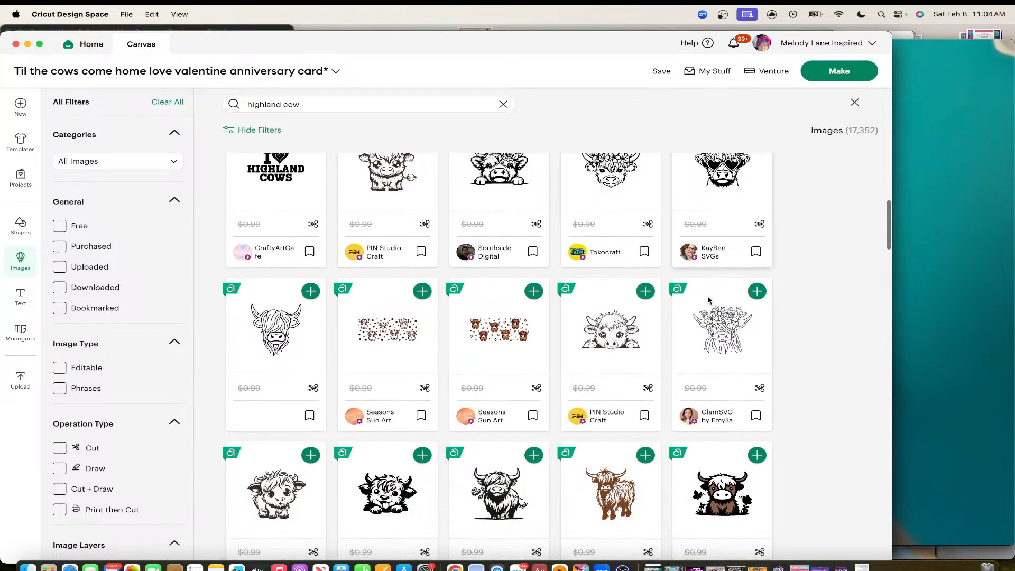
scroll(709, 300, down, 4)
scroll(709, 300, down, 5)
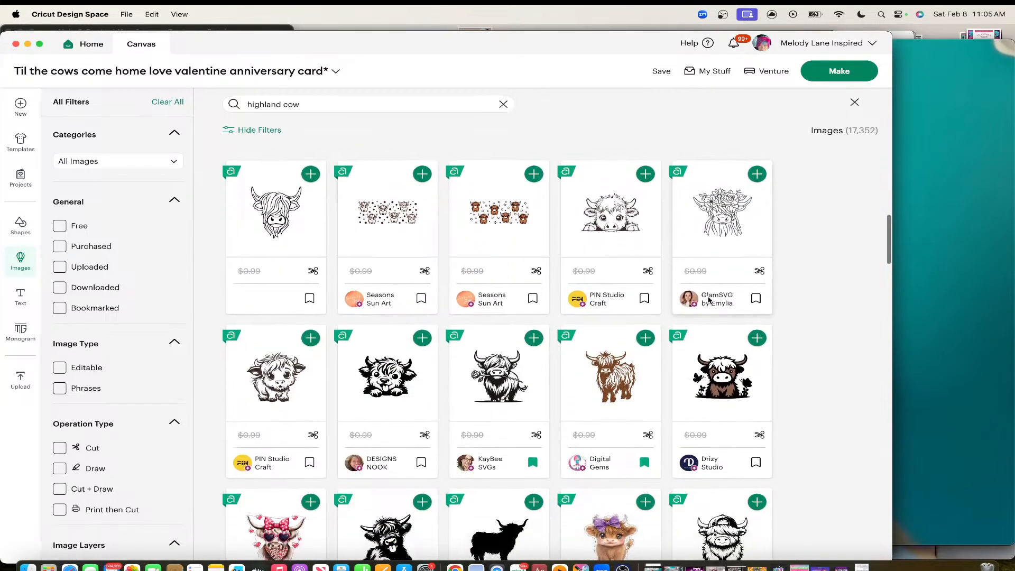
scroll(709, 300, down, 3)
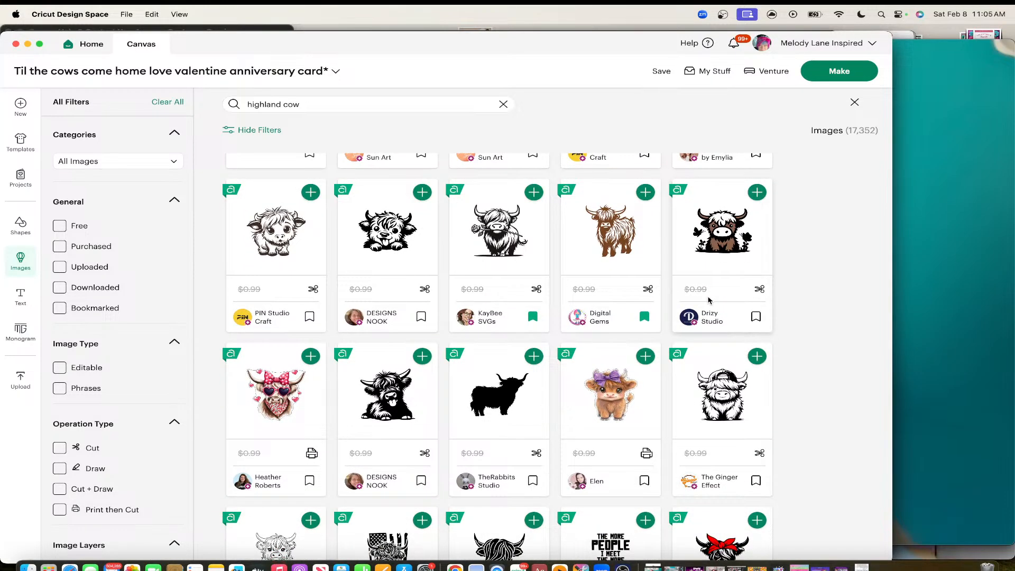
scroll(709, 300, down, 3)
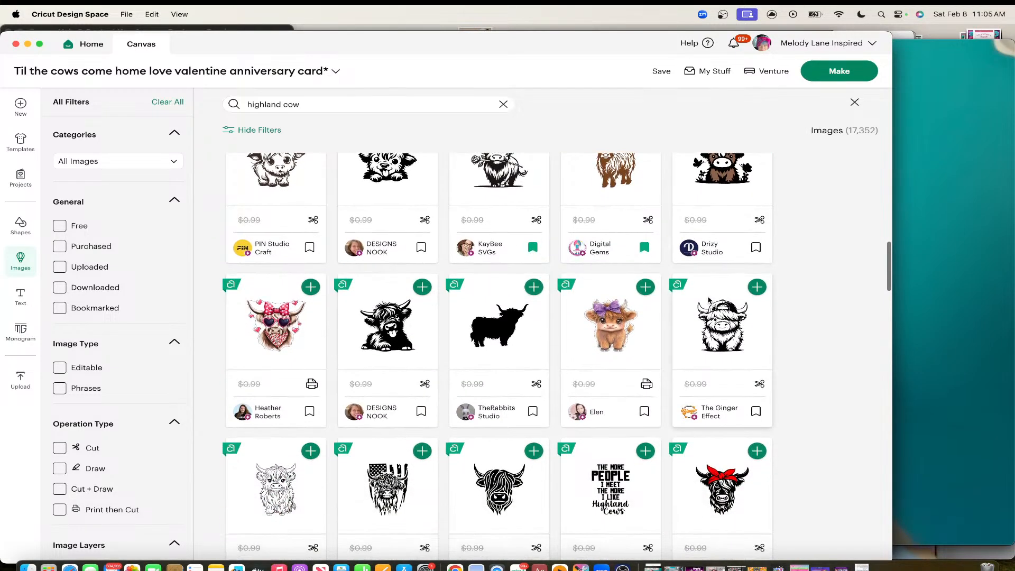
scroll(708, 300, down, 3)
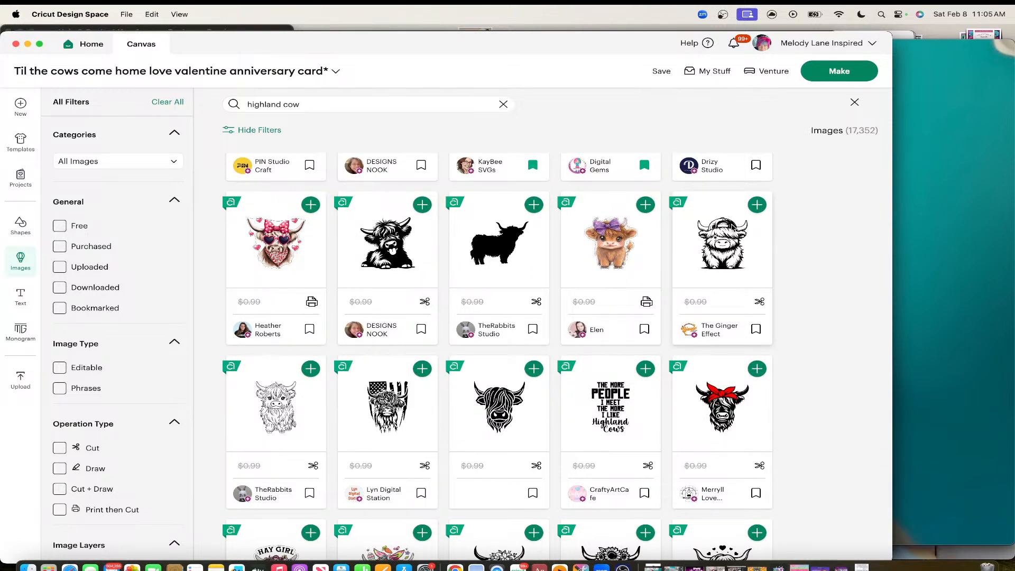
scroll(706, 343, down, 3)
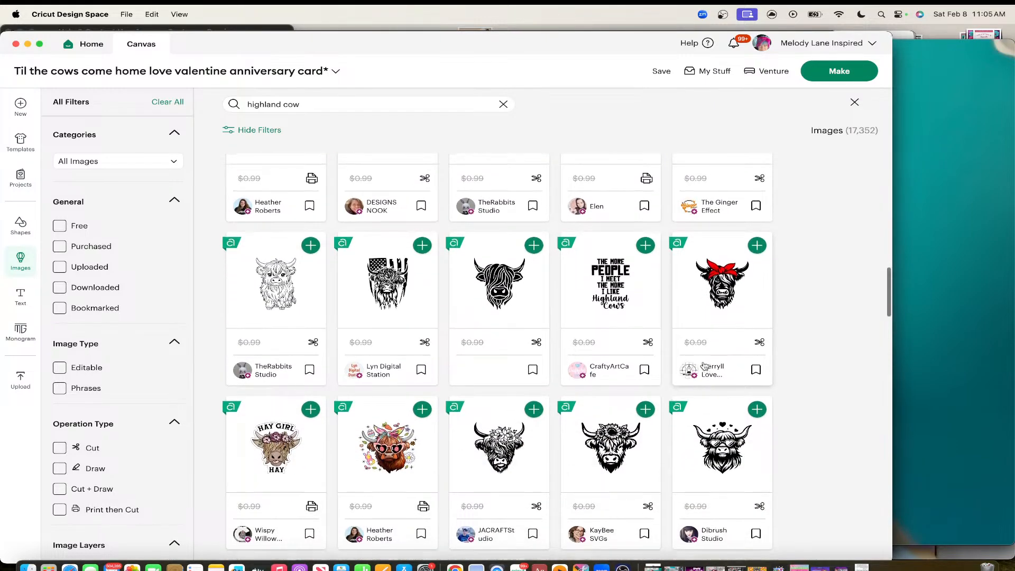
scroll(704, 365, up, 5)
scroll(704, 364, up, 5)
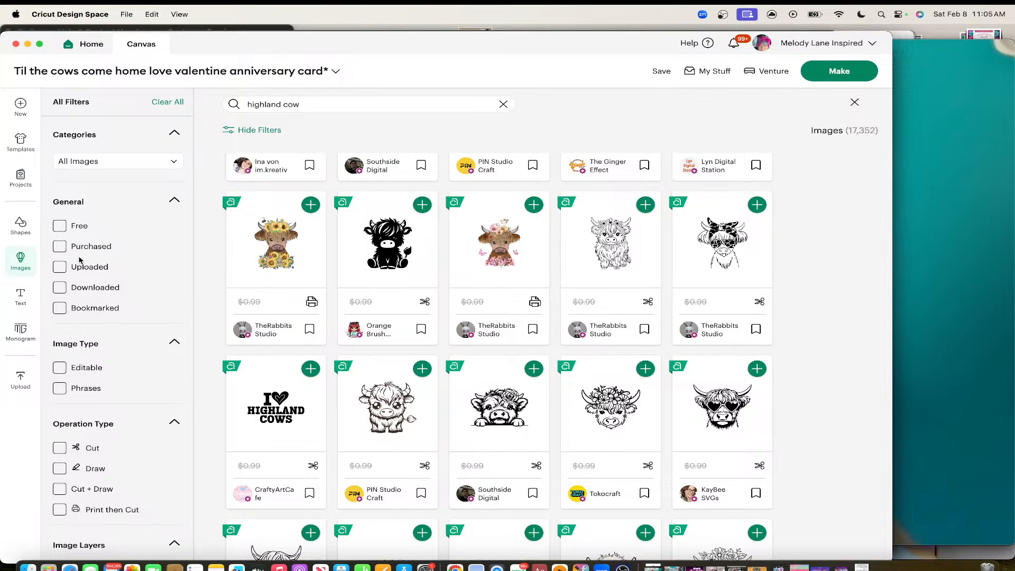
click(21, 259)
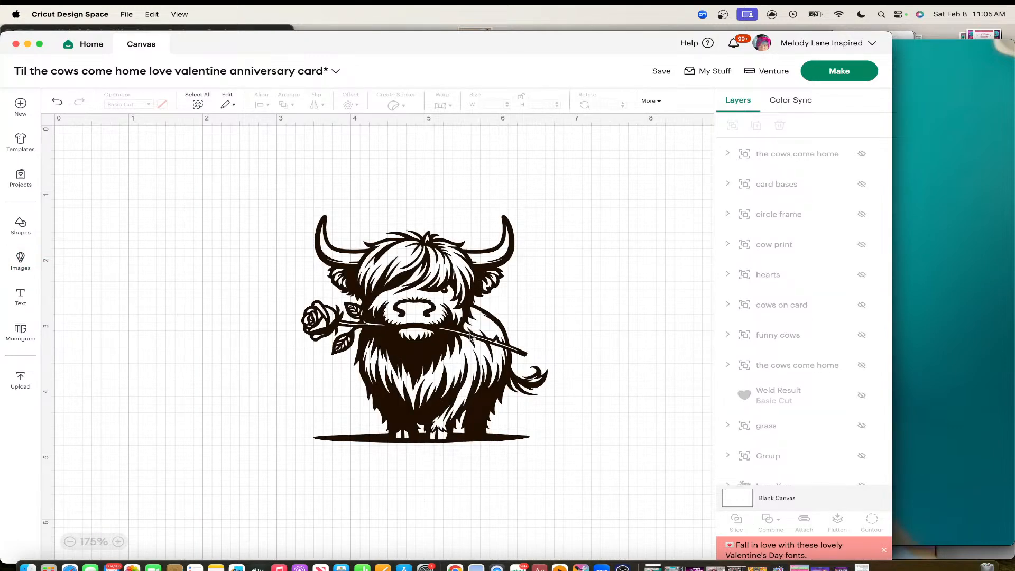
Step: Insert a basic square shape on the canvas beside the highland cow for the card base
mouse_move(472, 337)
mouse_down()
mouse_move(442, 318)
mouse_move(471, 339)
mouse_up()
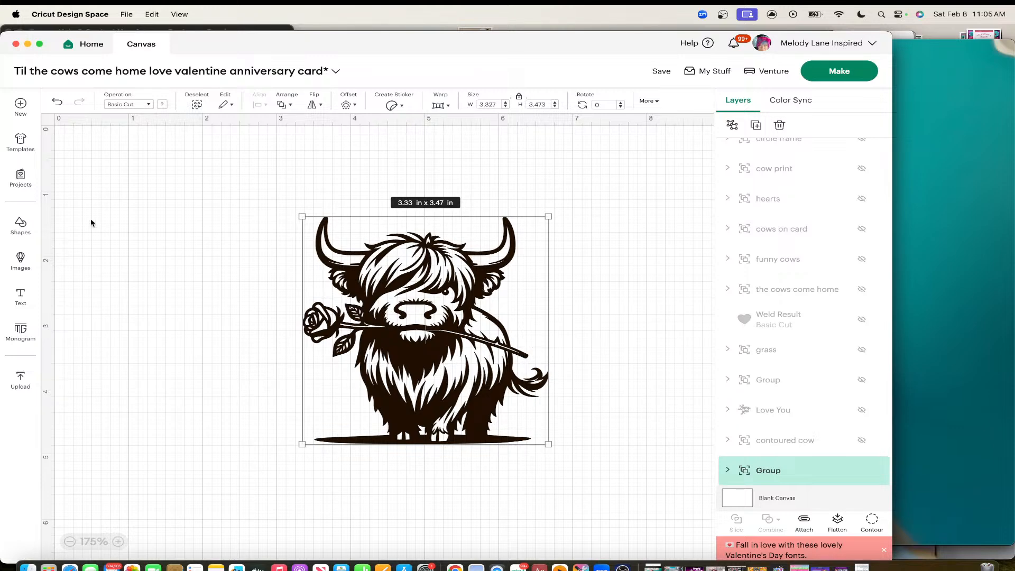
click(20, 226)
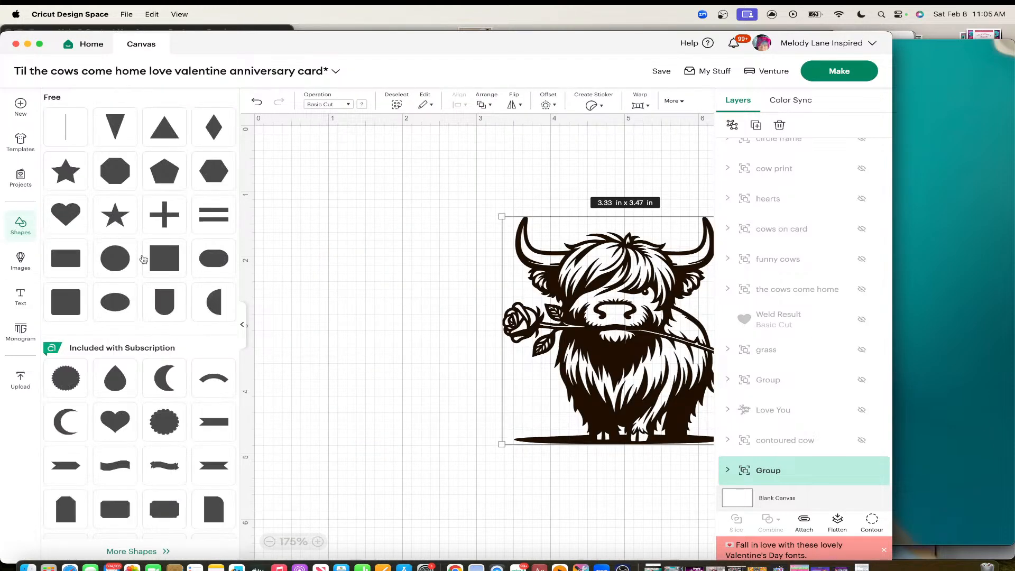
click(163, 259)
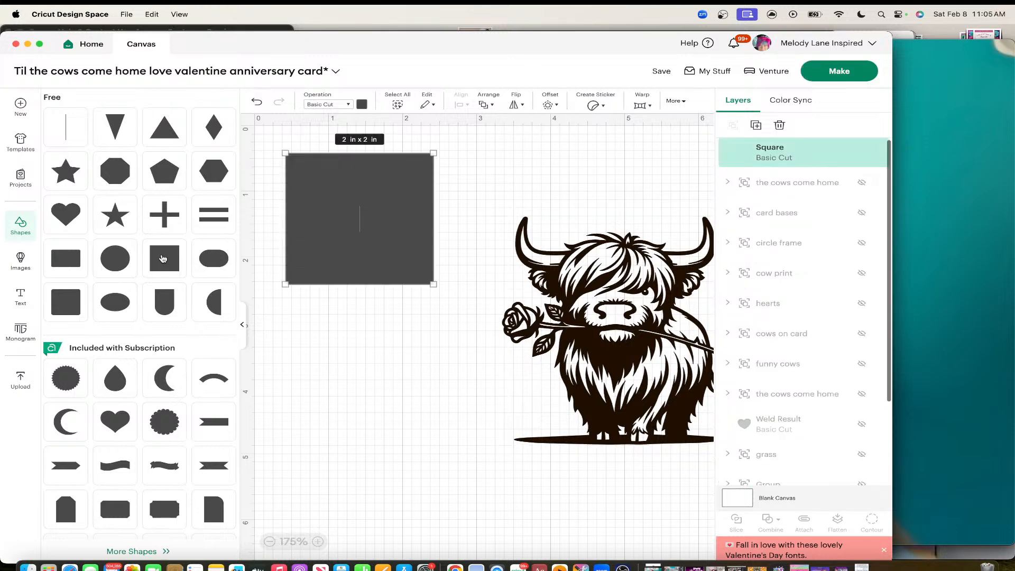
click(240, 326)
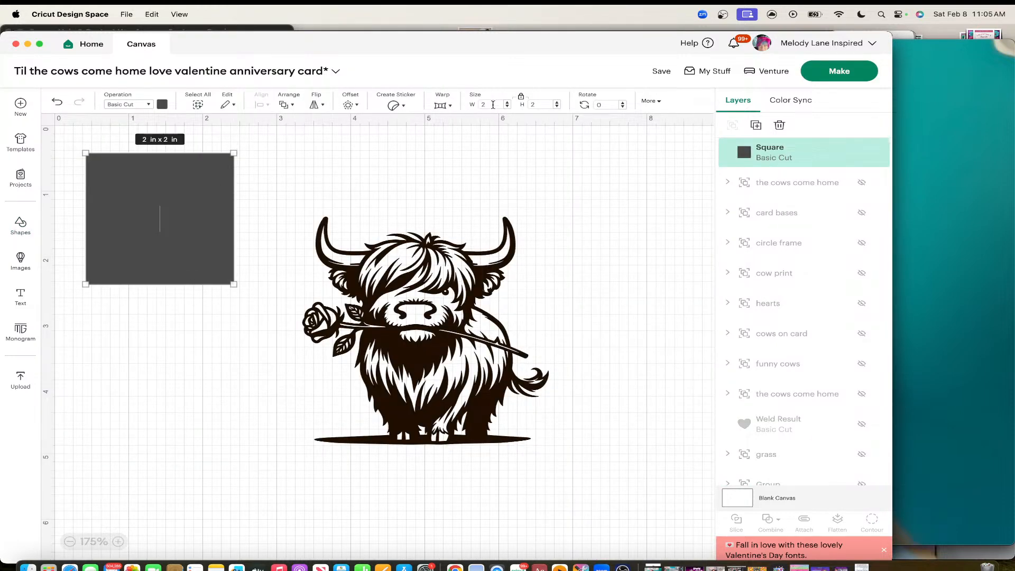
click(492, 105)
click(522, 99)
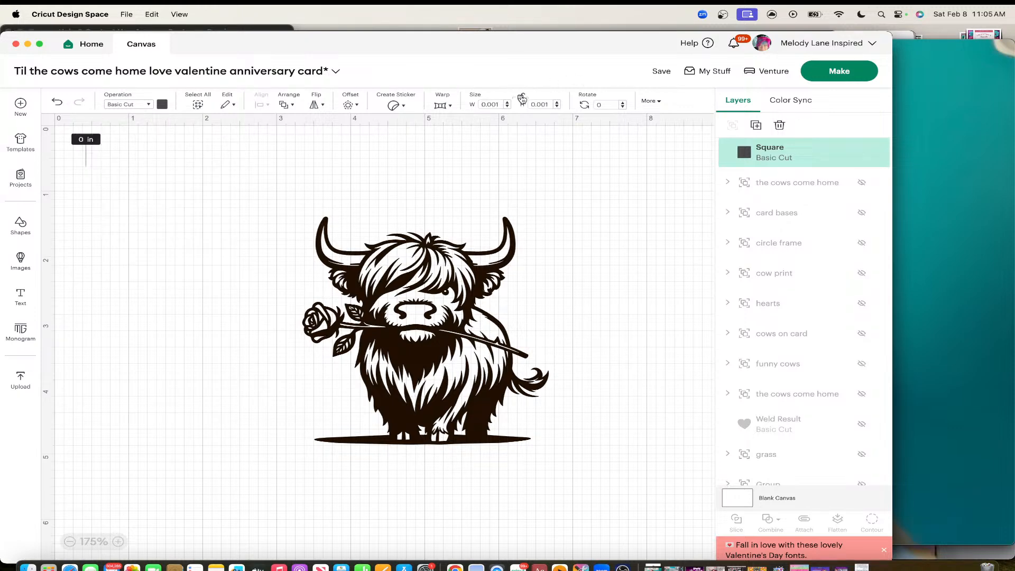
click(500, 106)
click(57, 104)
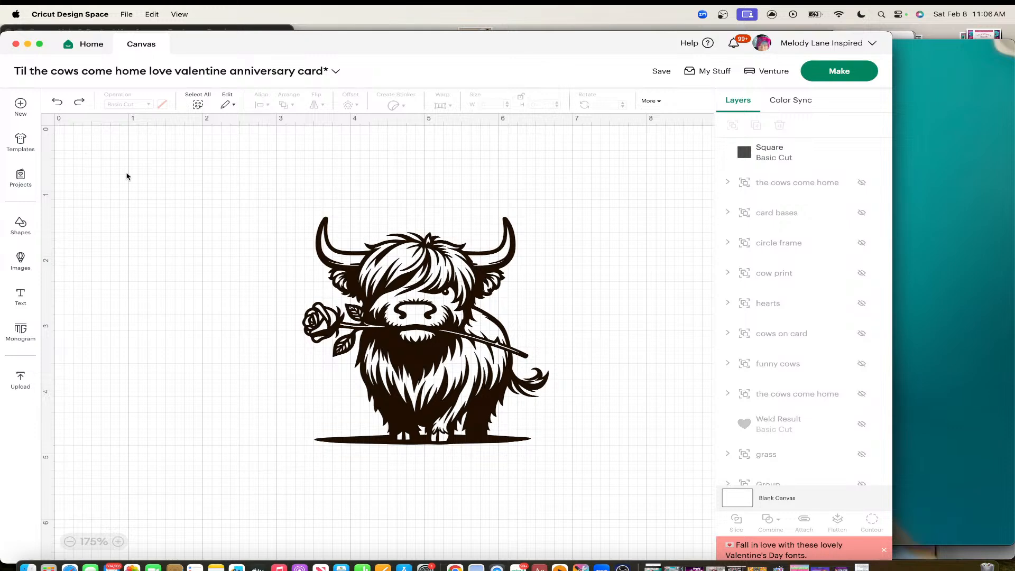
Step: Unlock the square's proportions and set its size to 11.5 in wide by 5.75 in high
click(754, 148)
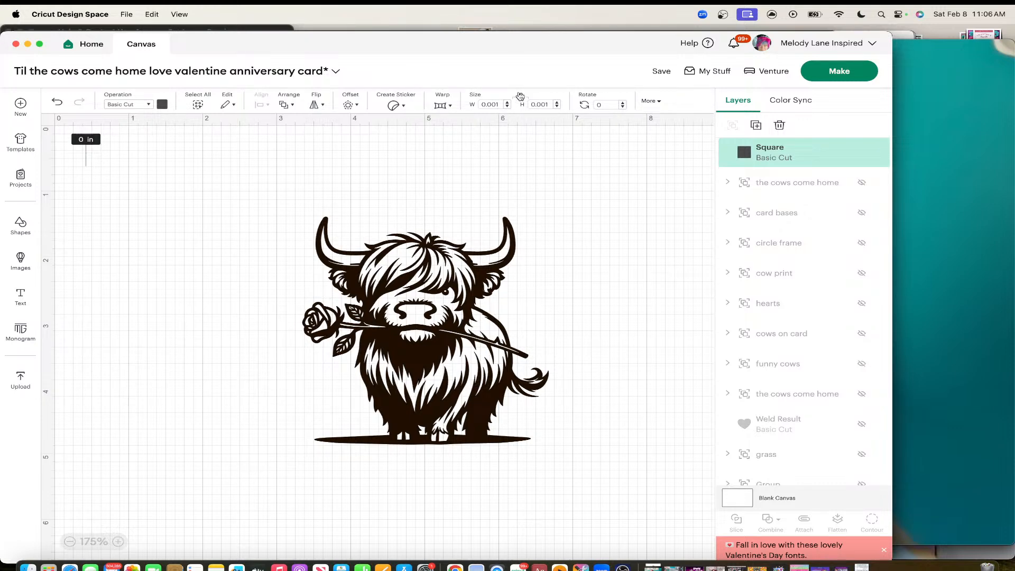
click(521, 97)
drag(549, 104, 522, 105)
key(BackSpace)
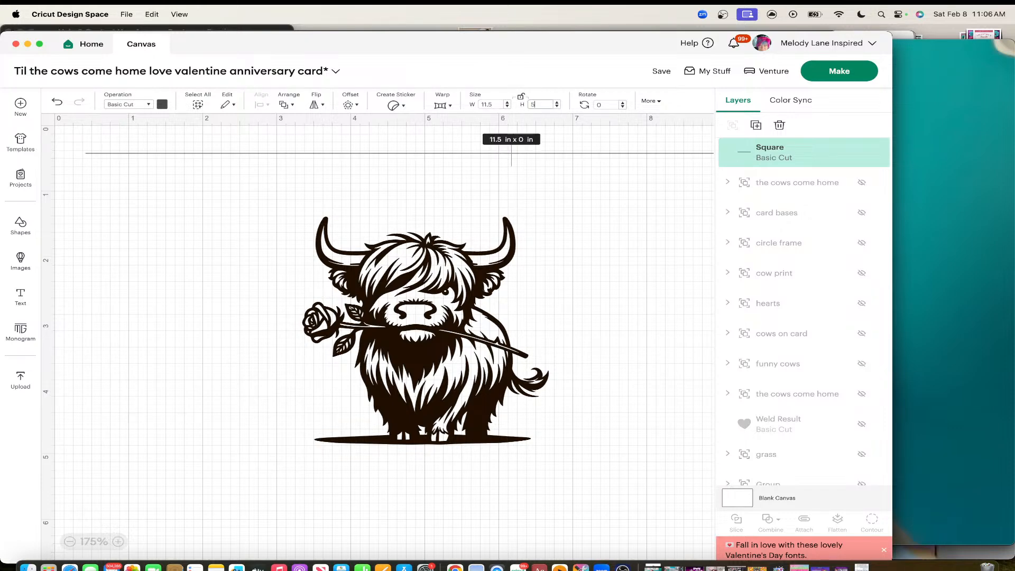
text(5.75)
key(Return)
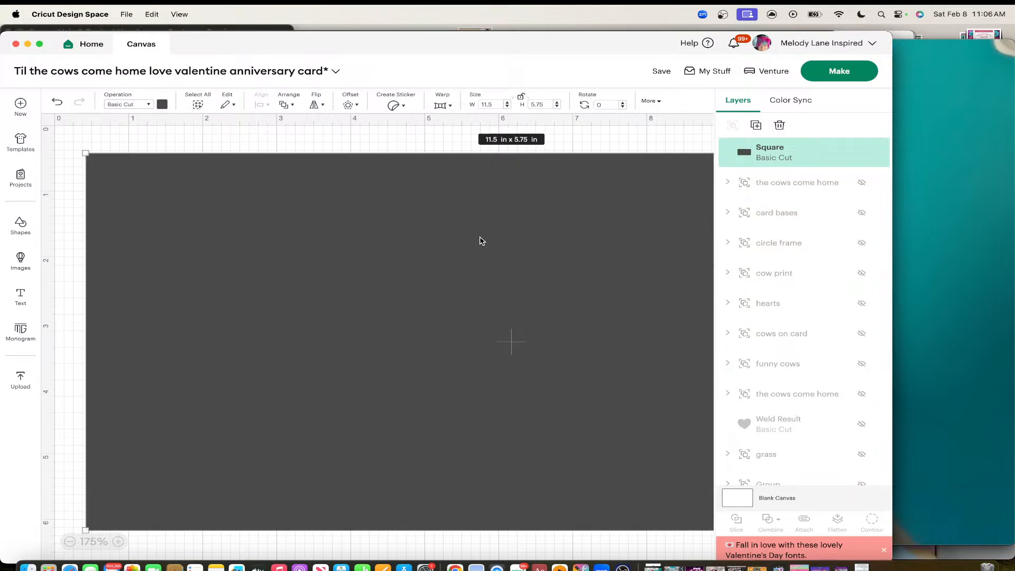
Step: Change the 11.5 by 5.75 in rectangle's material color to white
scroll(477, 240, down, 3)
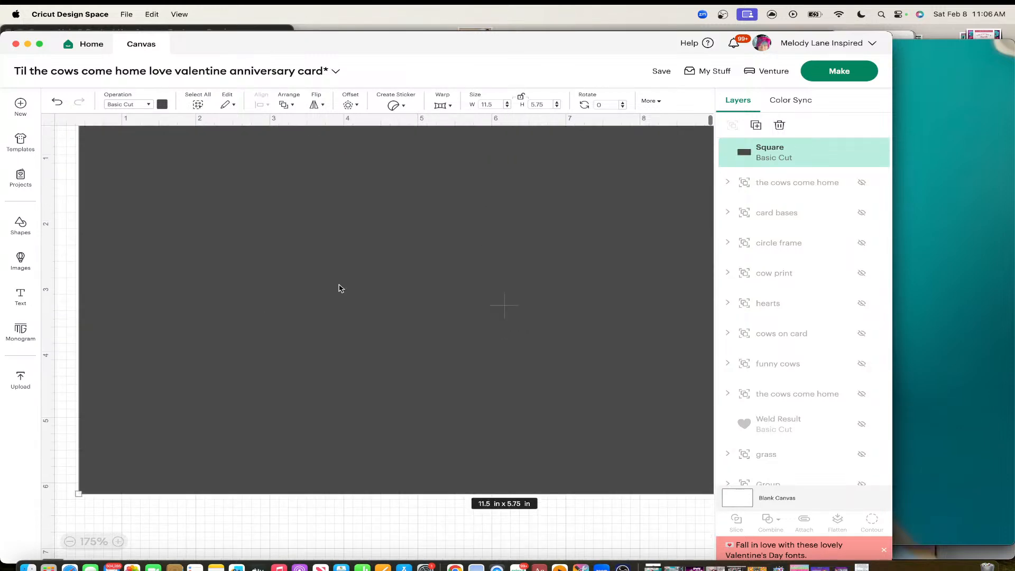
click(69, 541)
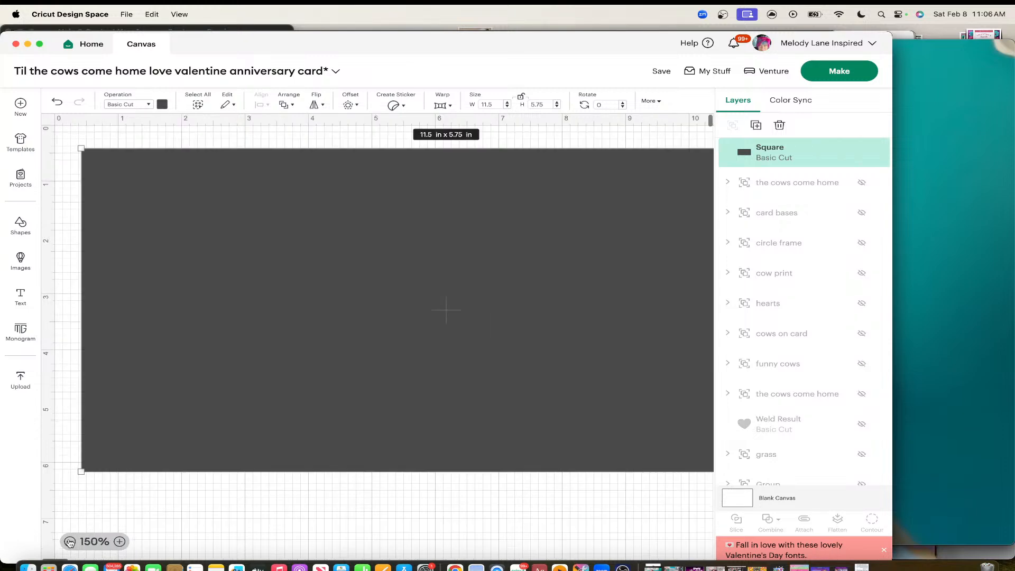
click(69, 541)
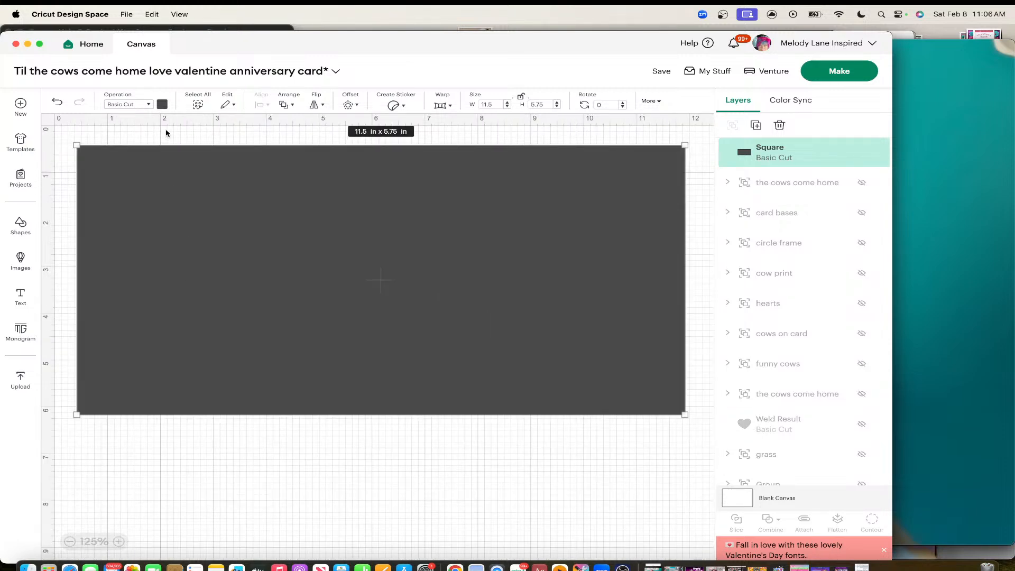
click(162, 105)
click(174, 149)
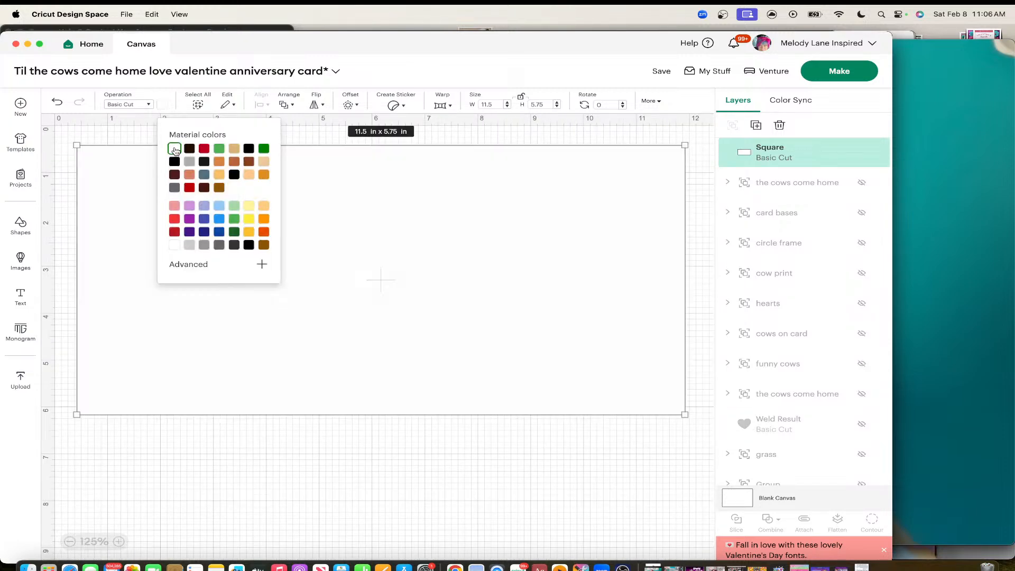
Step: Duplicate the 11.5 by 5.75 in white rectangle and place the copy directly below the original
click(347, 248)
mouse_move(347, 248)
mouse_down()
mouse_move(378, 485)
mouse_move(347, 295)
mouse_move(369, 260)
mouse_move(362, 252)
mouse_up()
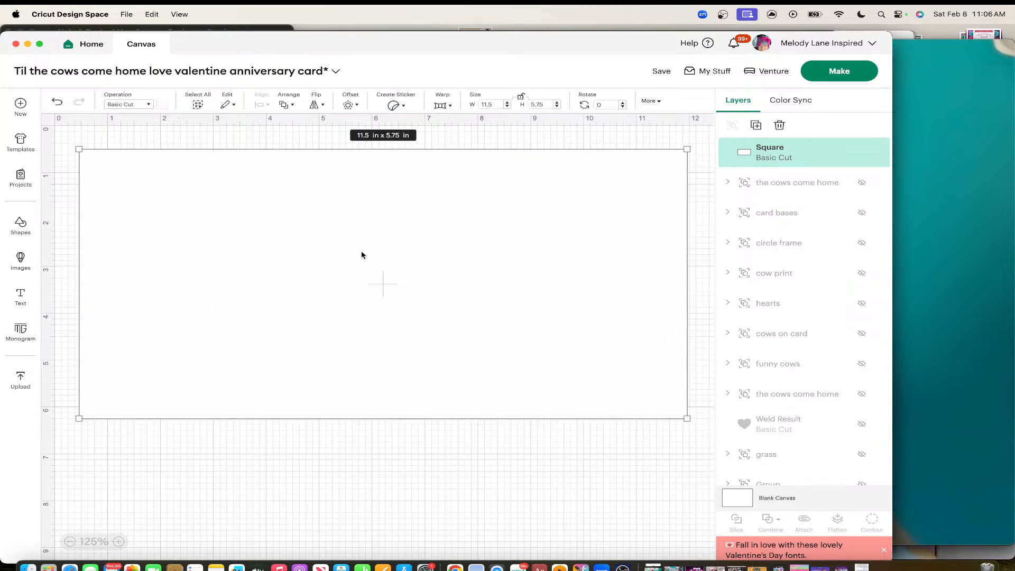
scroll(361, 255, down, 3)
scroll(362, 255, up, 3)
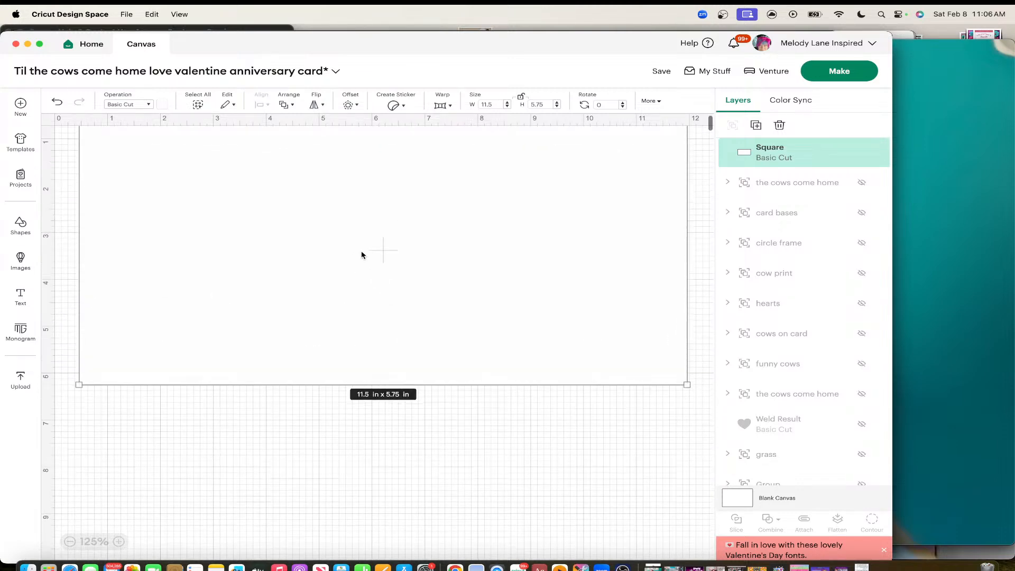
right_click(362, 252)
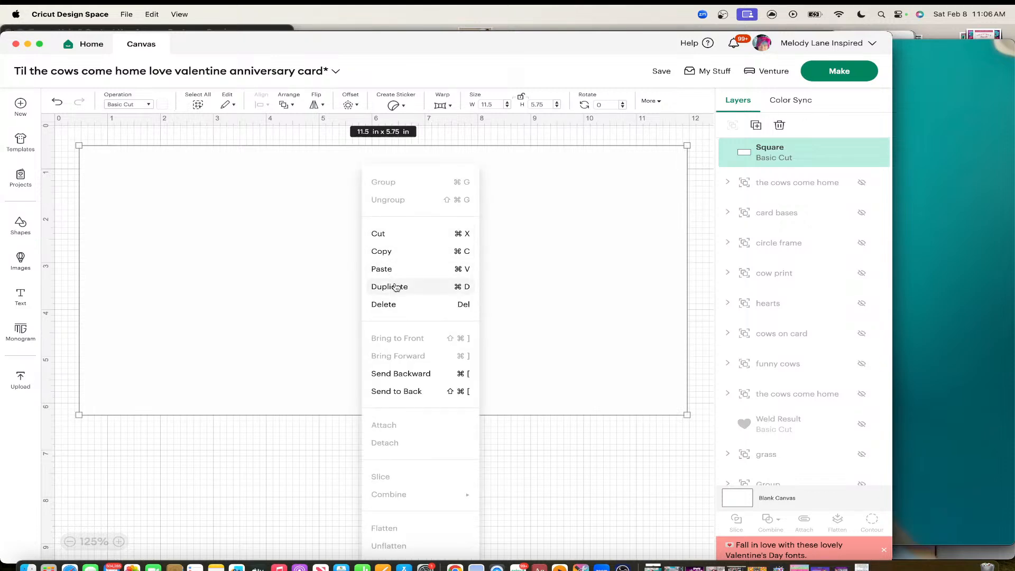
click(395, 288)
drag(381, 268, 357, 532)
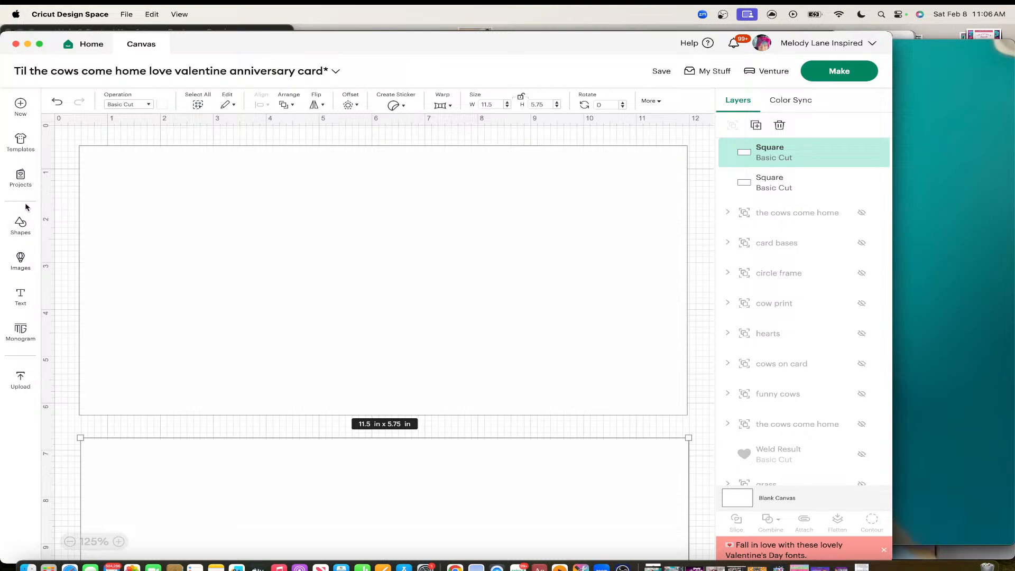
Step: Insert two score lines from the free basic shapes onto the canvas
click(21, 232)
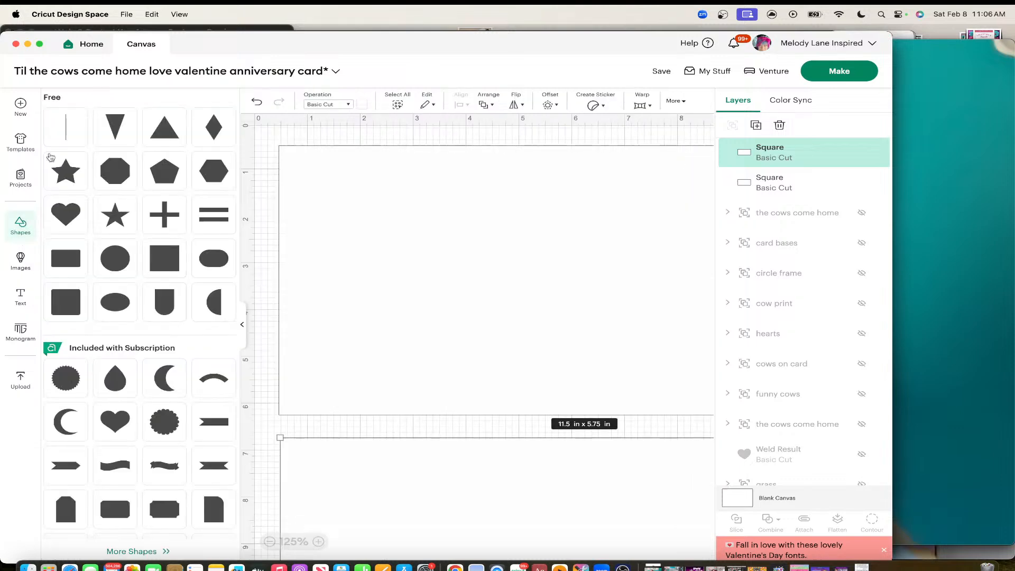
click(66, 124)
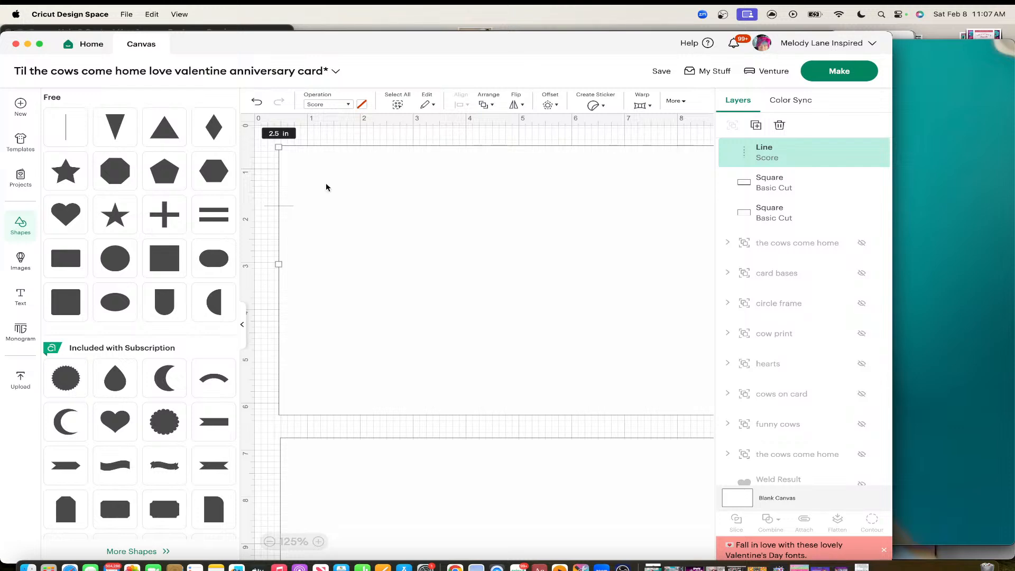
scroll(399, 216, right, 2)
scroll(399, 215, left, 2)
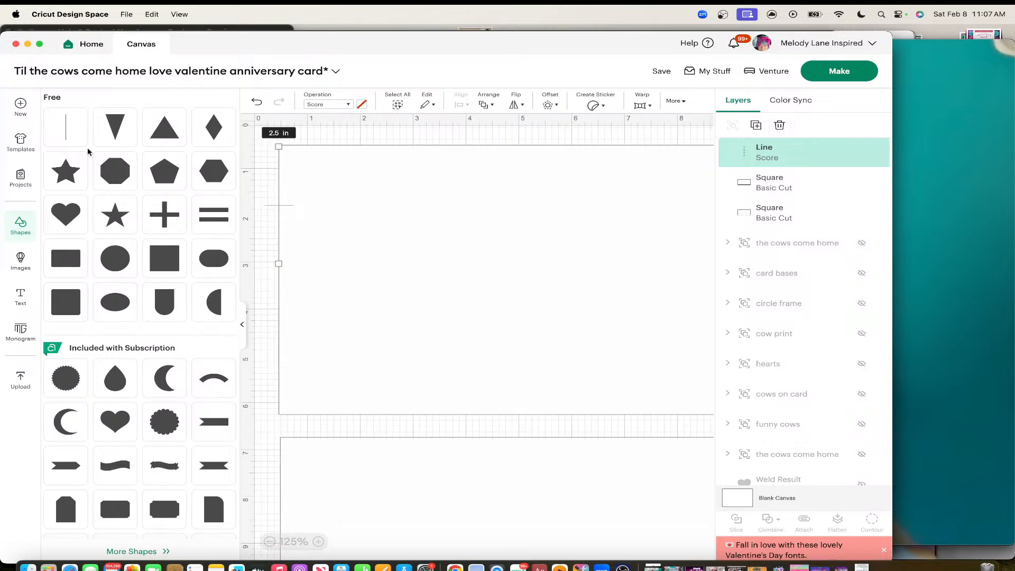
click(68, 136)
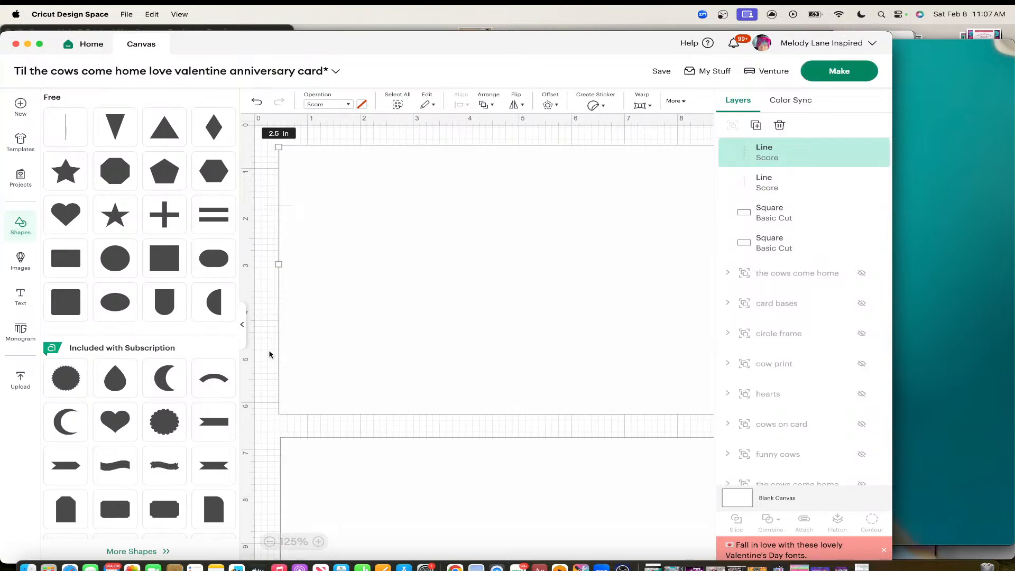
click(242, 324)
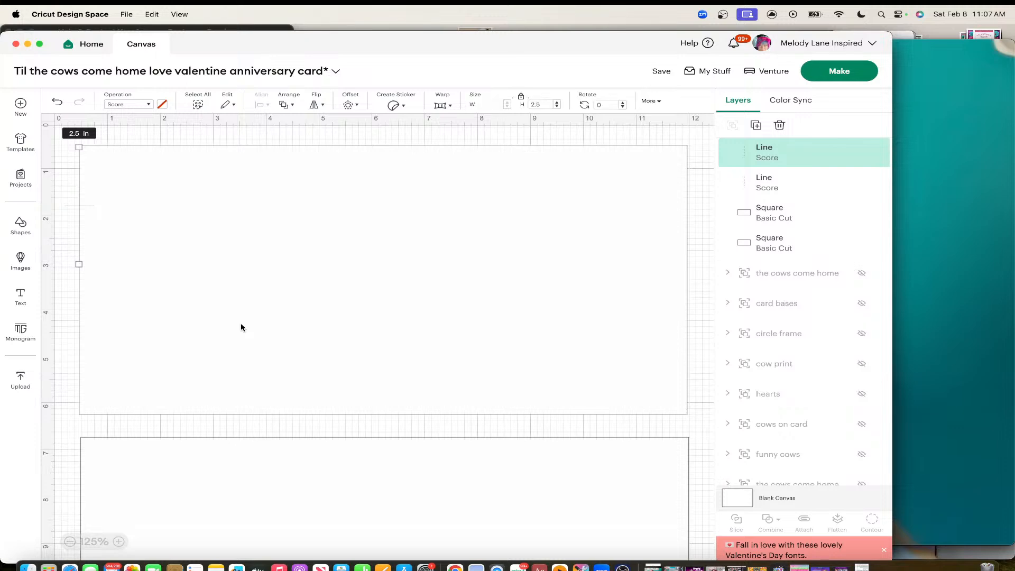
scroll(240, 324, down, 10)
scroll(240, 326, up, 10)
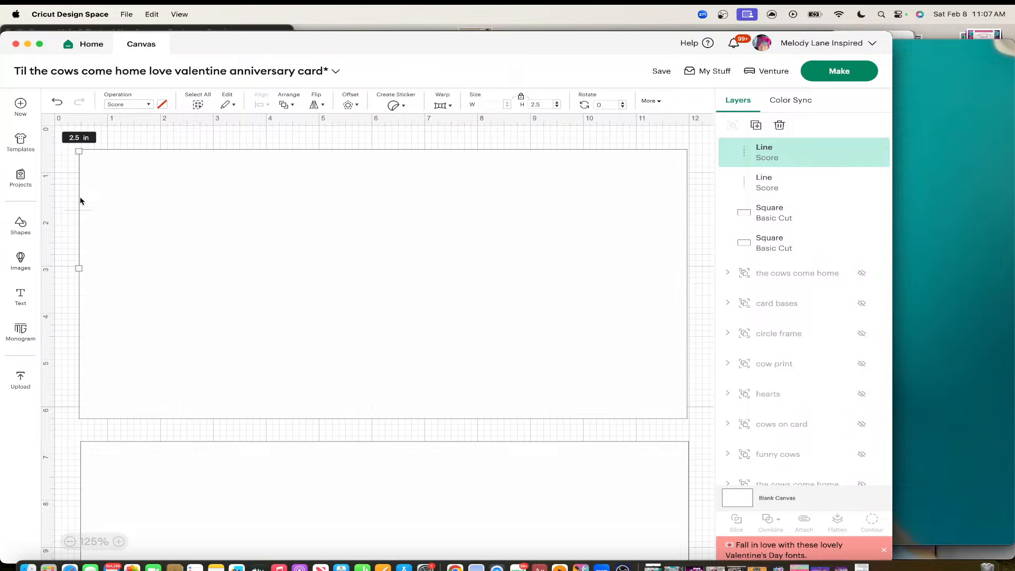
Step: Move one score line to the middle of the upper rectangle and set its height to 5.75 in
drag(80, 201, 386, 198)
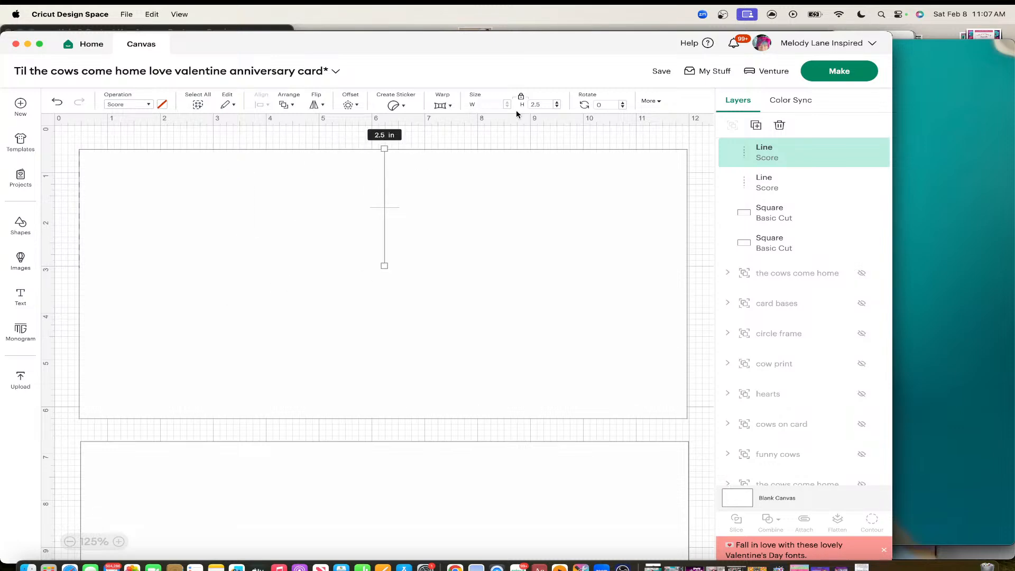
click(542, 104)
key(BackSpace)
key(BackSpace)
key(BackSpace)
text(5.75)
key(Return)
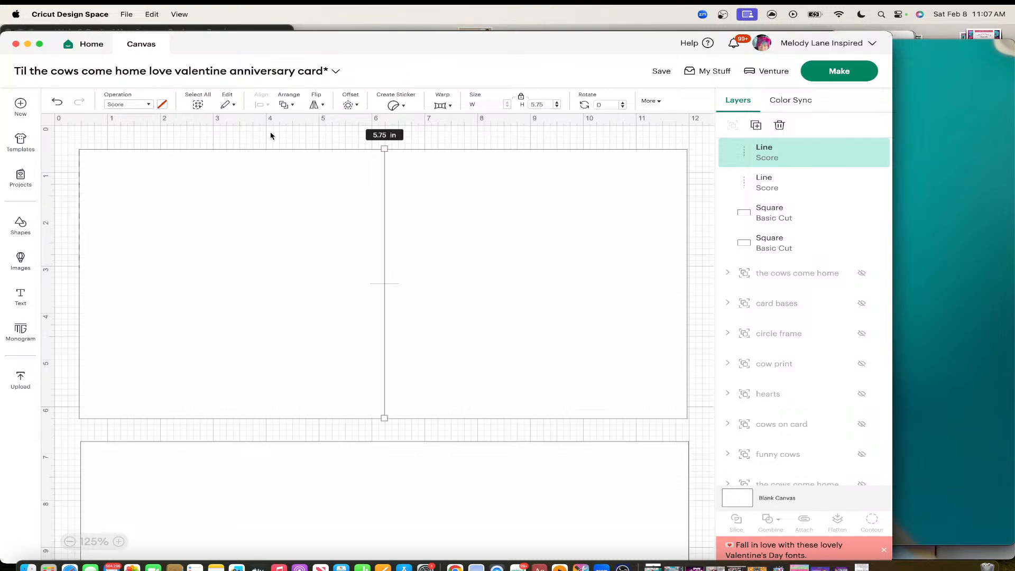
Step: Center the 5.75 in score line horizontally on the upper rectangle
drag(270, 132, 481, 252)
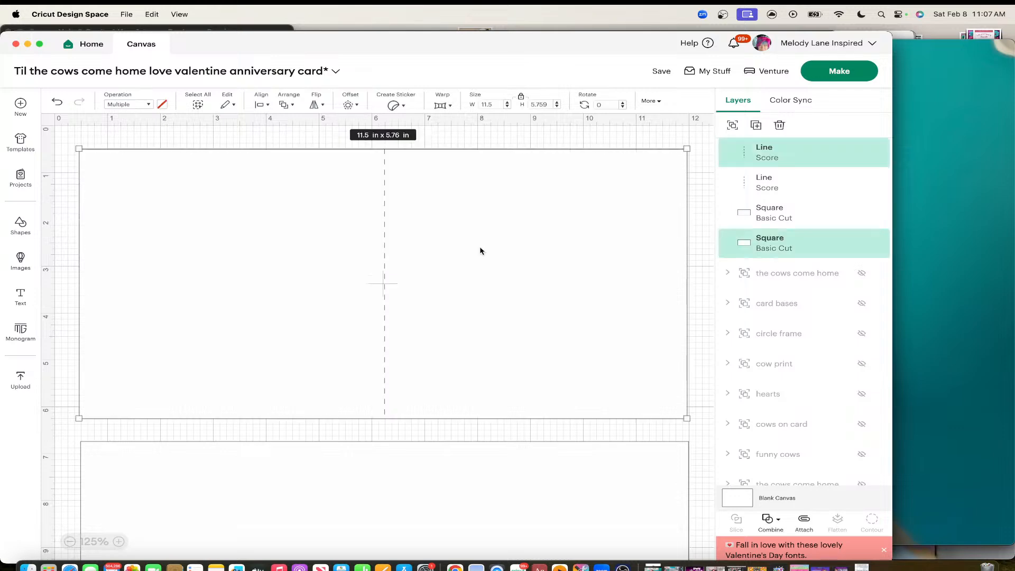
click(261, 105)
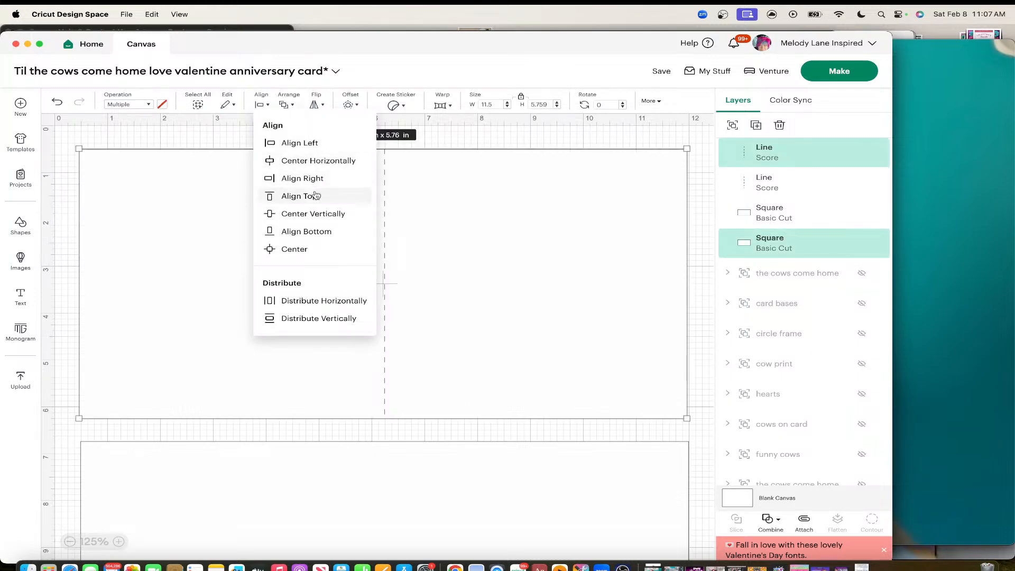
click(317, 160)
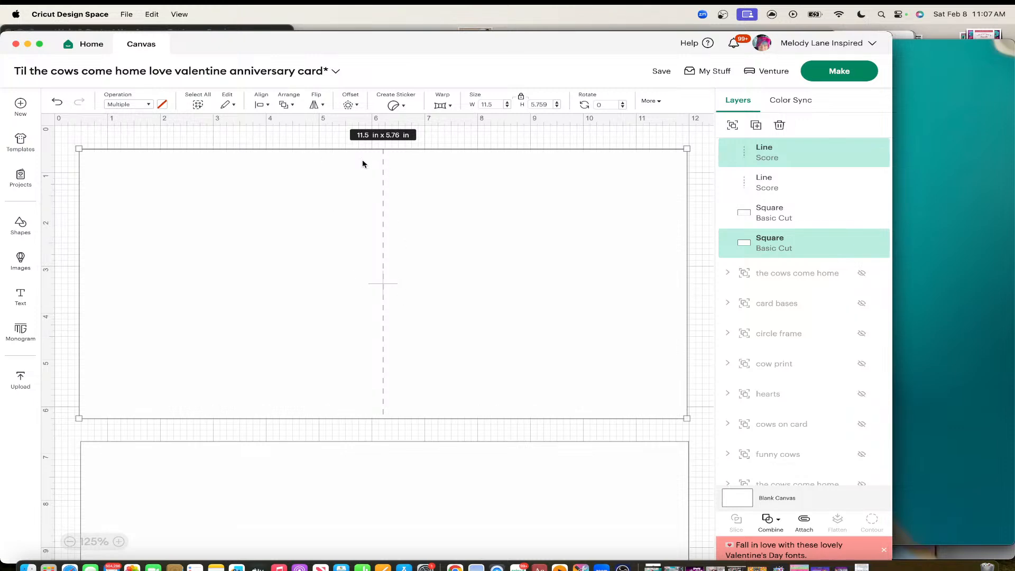
drag(297, 135, 349, 146)
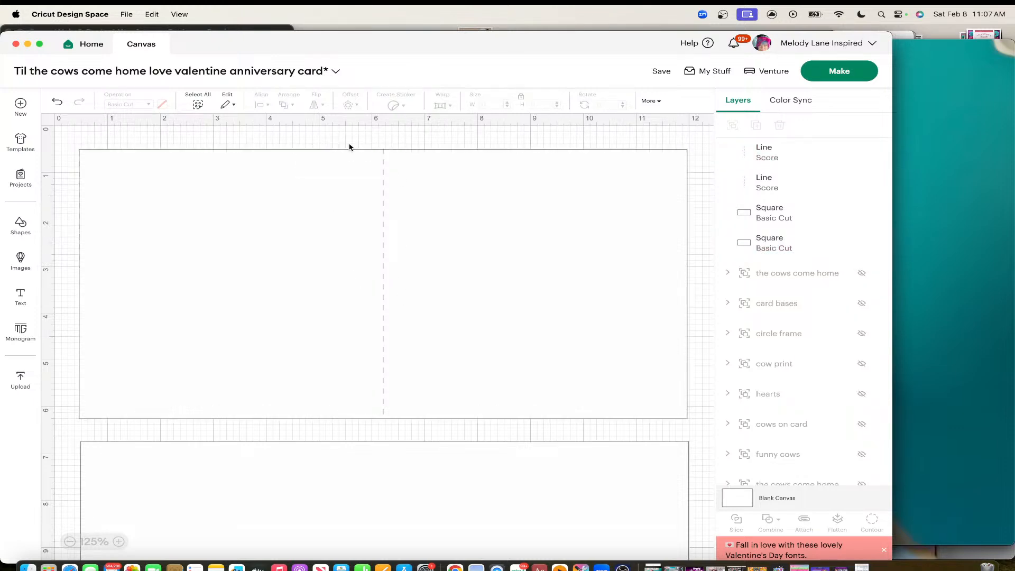
Step: Make three duplicates of the 5.75 in score line on the upper rectangle
scroll(379, 209, down, 3)
click(383, 214)
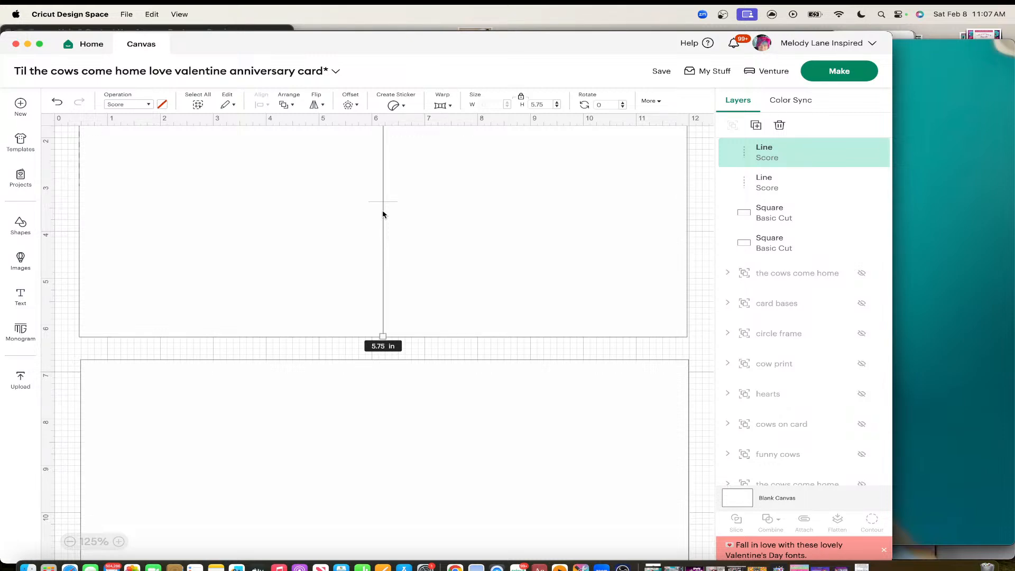
key(super+d)
key(super+d)
key(super+d)
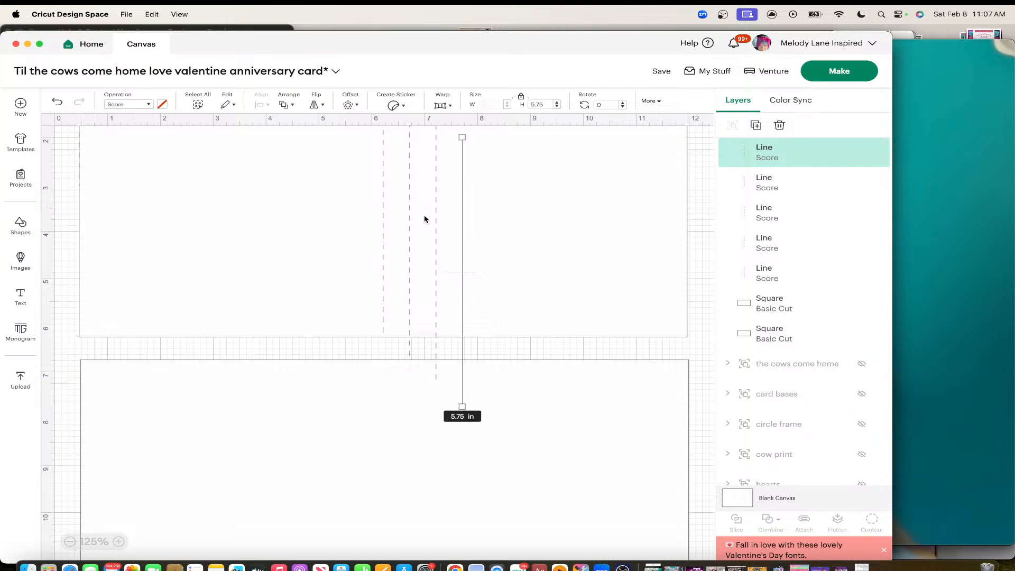
Step: Move the three score line copies down onto the lower rectangle, keeping the original fold line and upper rectangle in place
drag(462, 204, 259, 428)
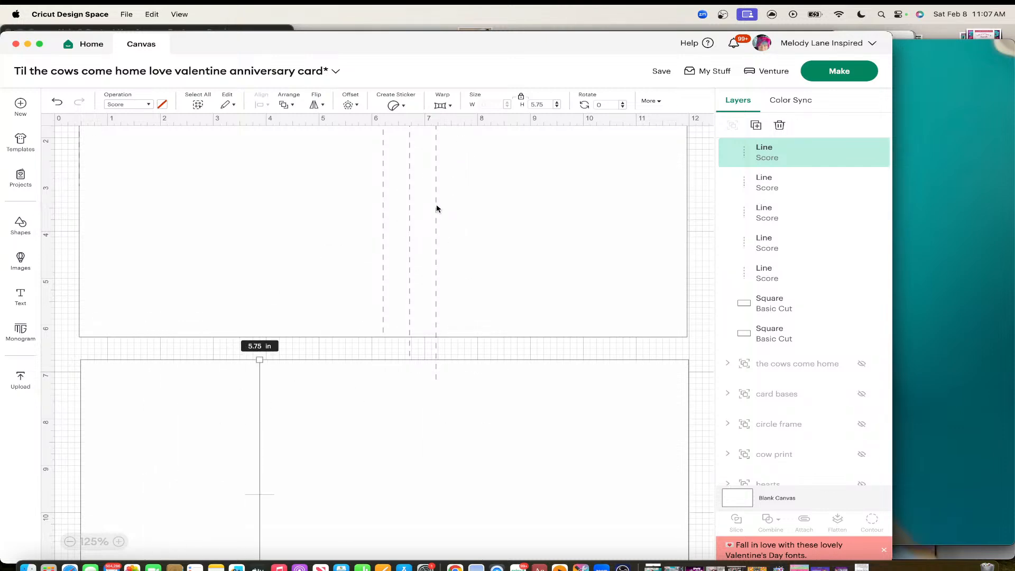
drag(436, 208, 367, 457)
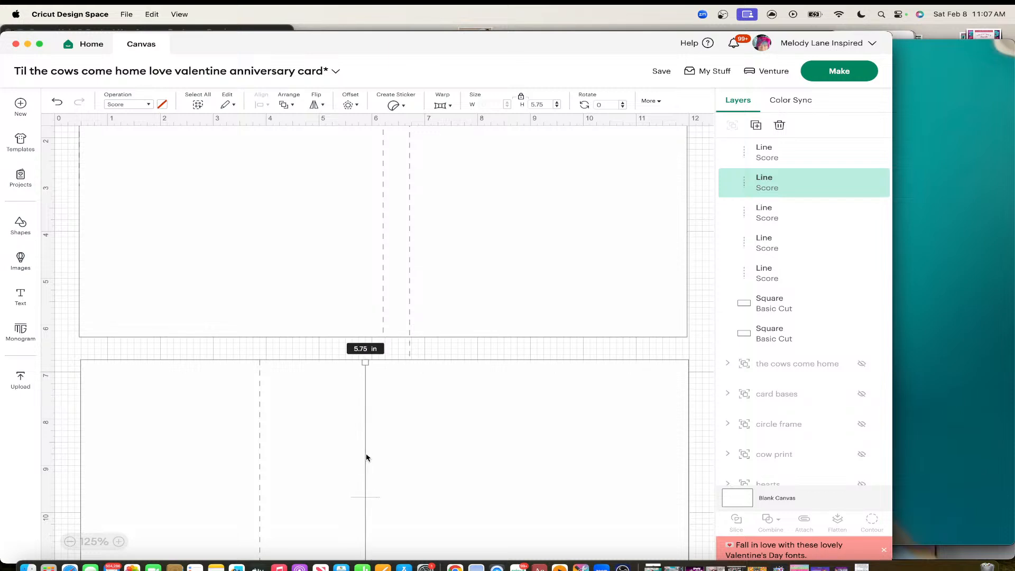
scroll(408, 259, up, 3)
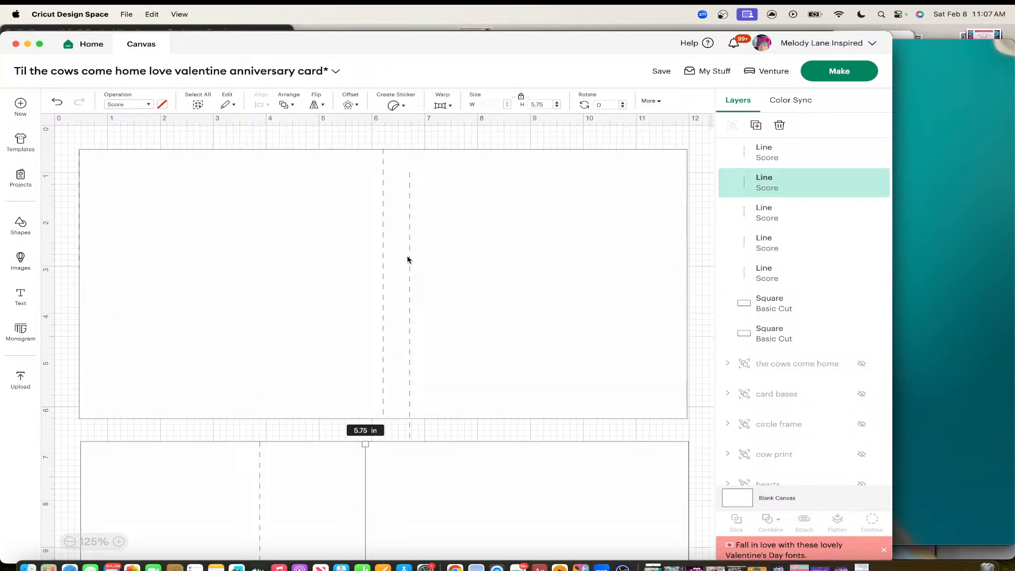
drag(412, 238, 489, 274)
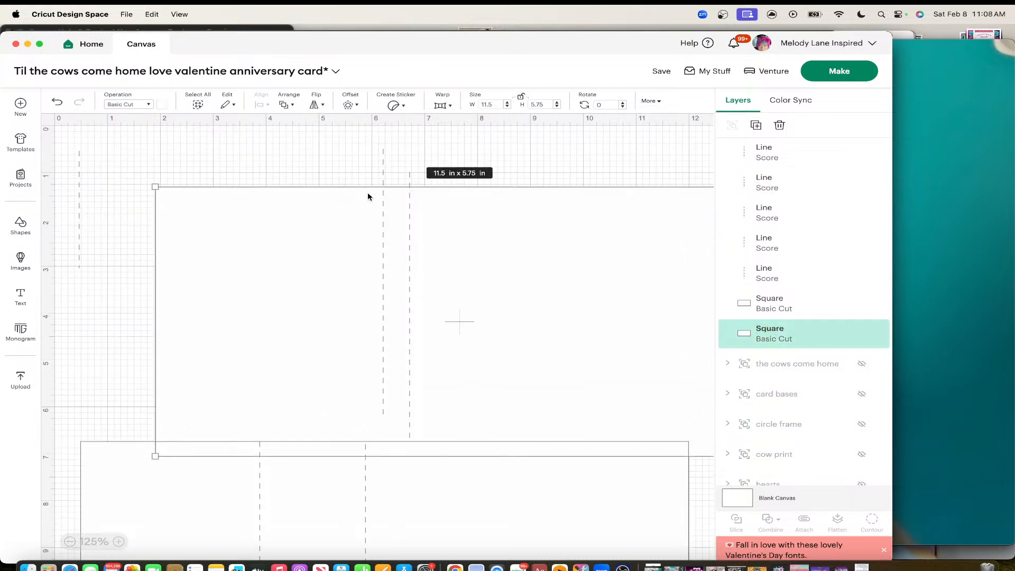
click(57, 102)
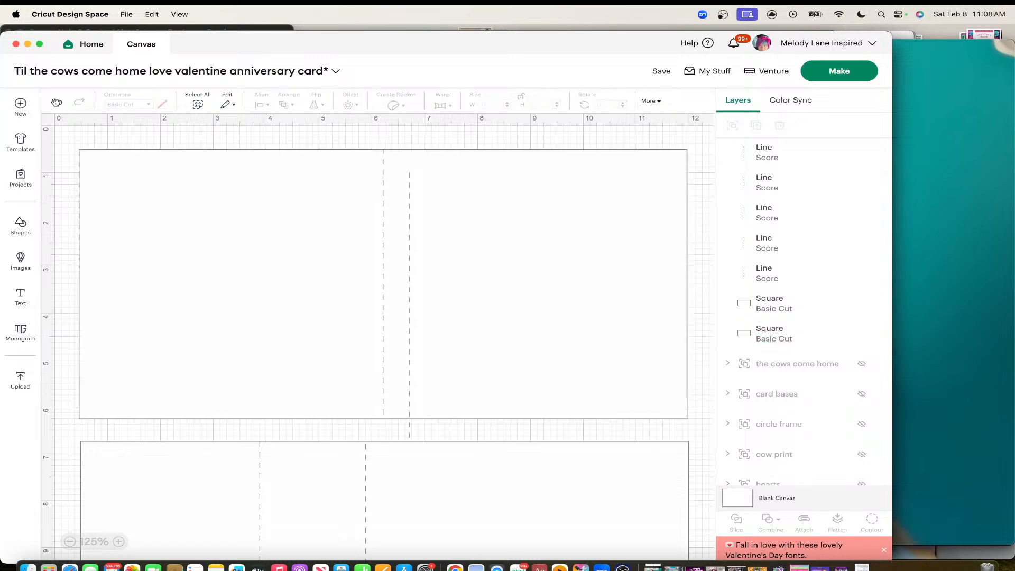
click(413, 195)
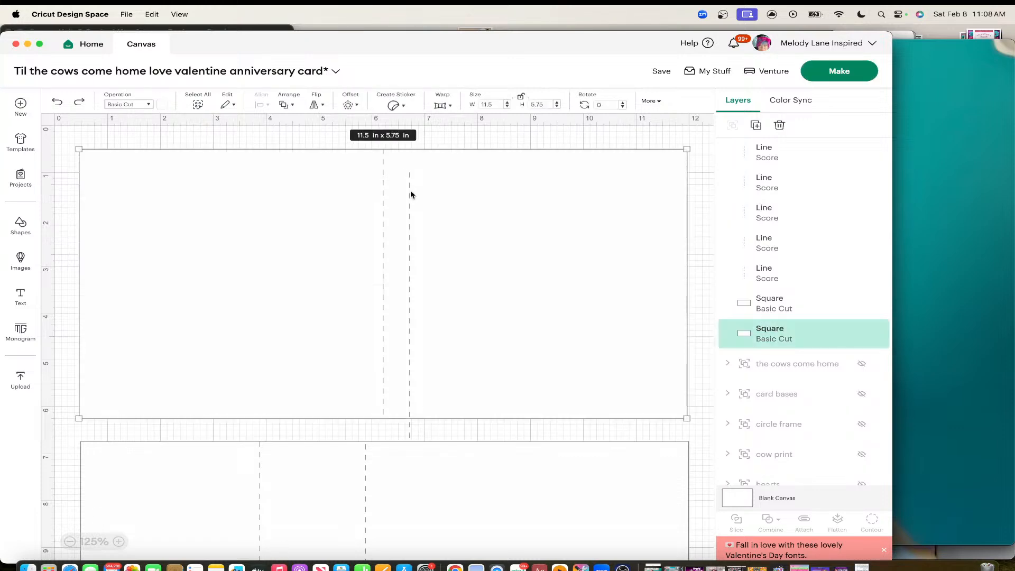
click(410, 195)
drag(408, 198, 483, 460)
Step: Spread the lower score lines to about 3.6, 6.5 and 9.3 in, and shift the lower rectangle to the ruler's zero mark
scroll(482, 460, down, 5)
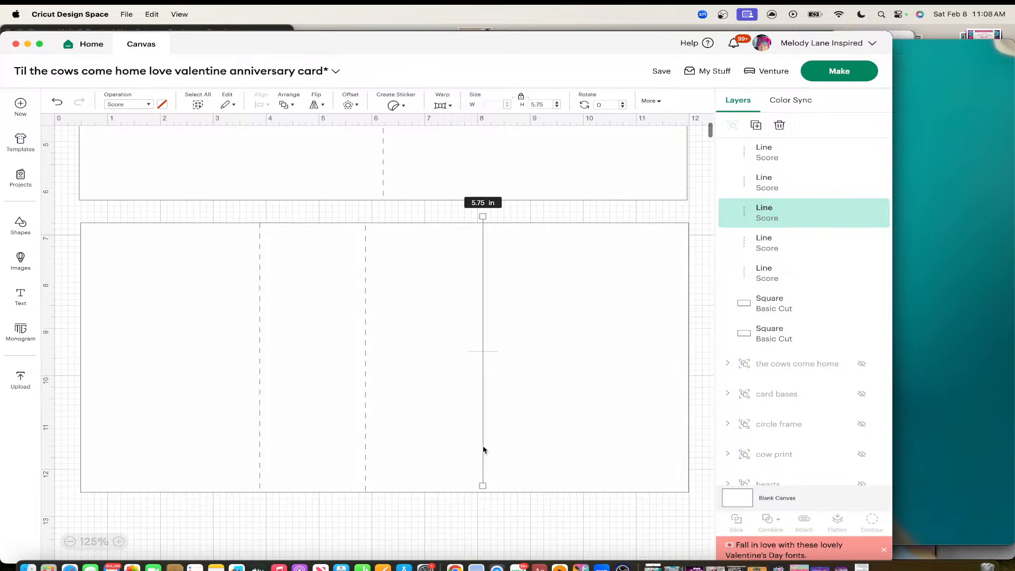
scroll(495, 420, up, 3)
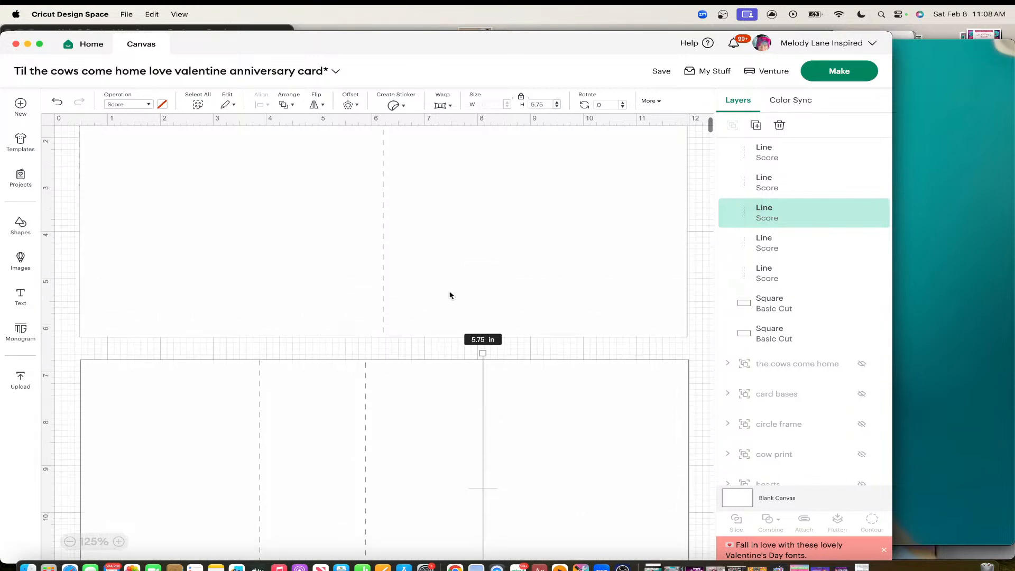
scroll(515, 413, down, 3)
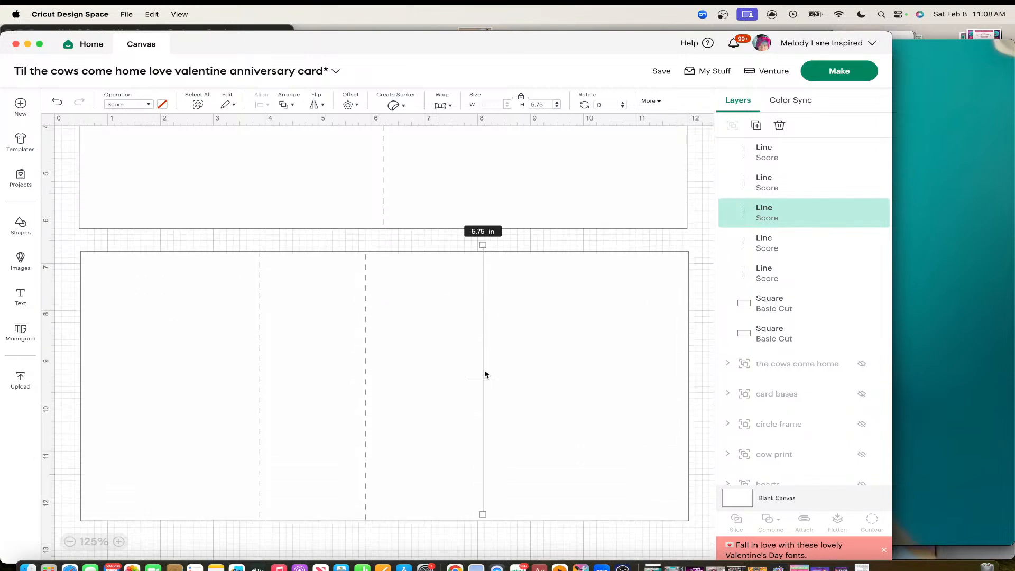
drag(485, 374, 549, 379)
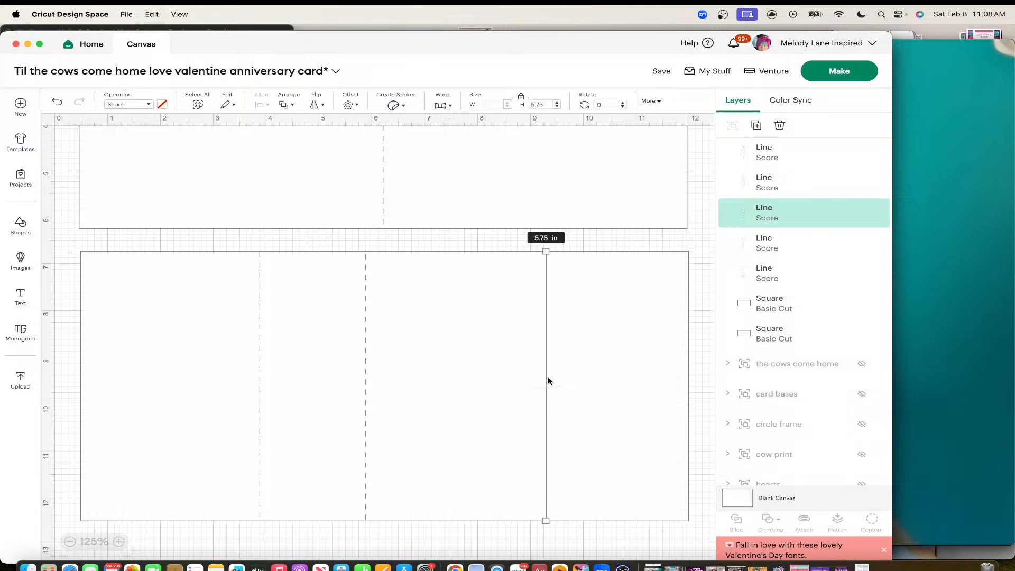
drag(366, 360, 400, 359)
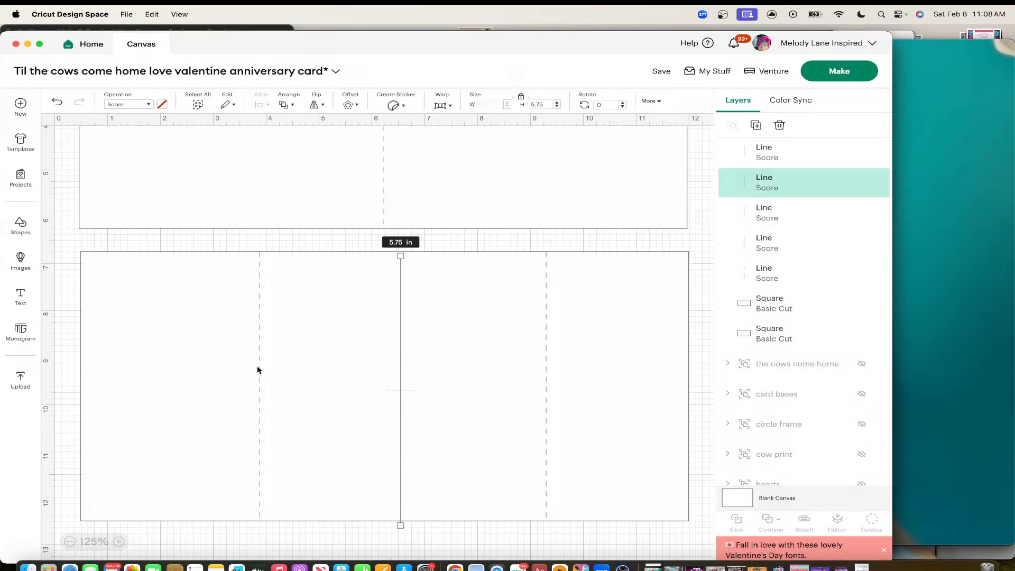
drag(261, 362, 246, 357)
drag(174, 329, 149, 331)
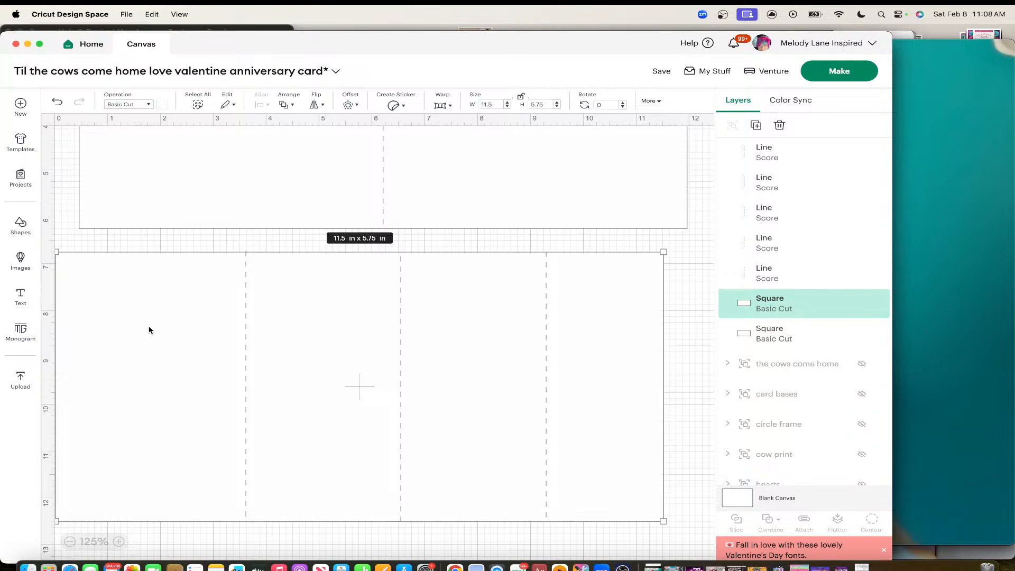
Step: Delete the leftover 2.5 in score line at the upper rectangle's left edge
scroll(125, 208, up, 5)
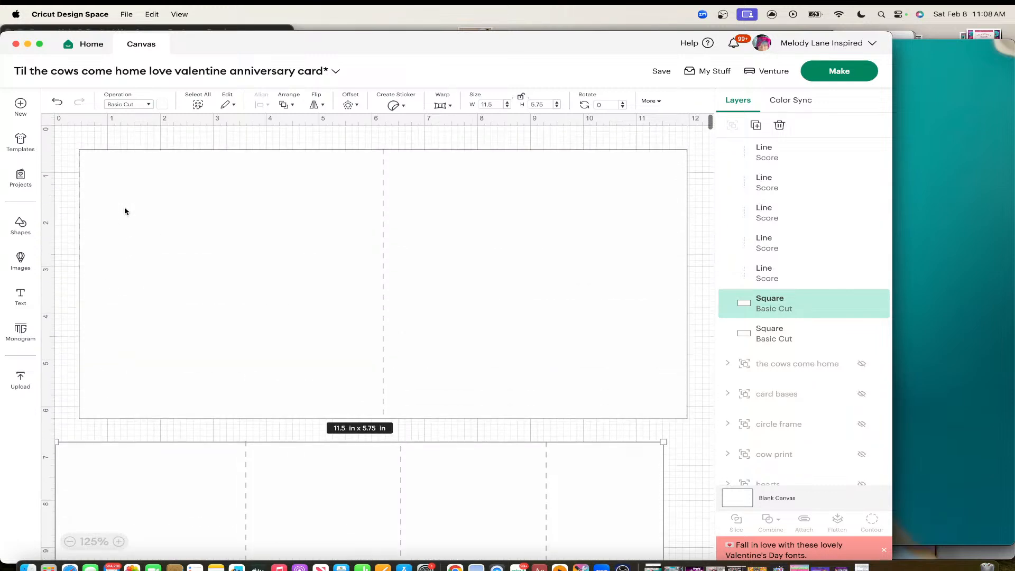
drag(80, 181, 70, 180)
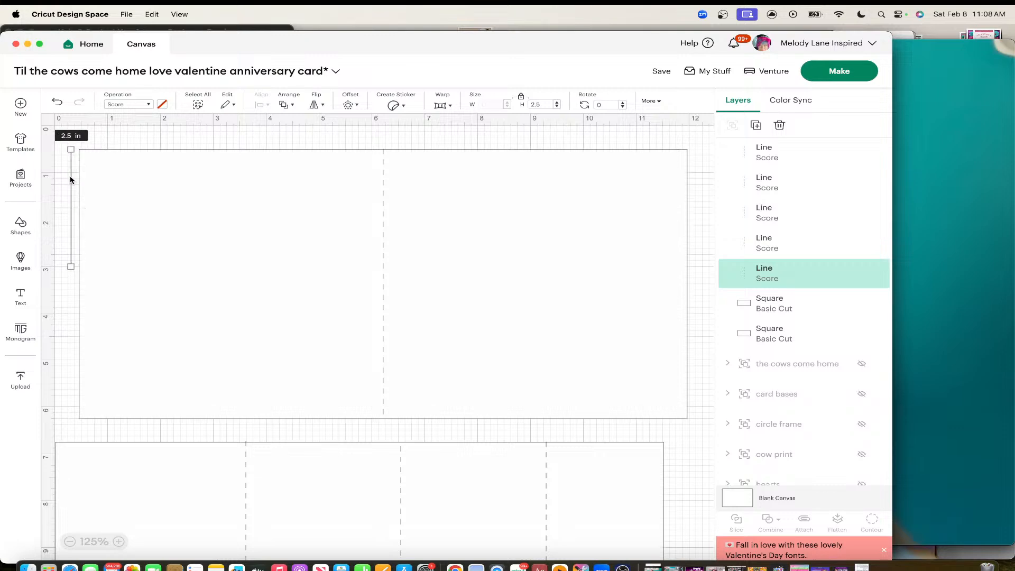
key(Delete)
Step: Move the leftmost score line on the lower rectangle to about the 3.5 in ruler mark
scroll(172, 248, down, 6)
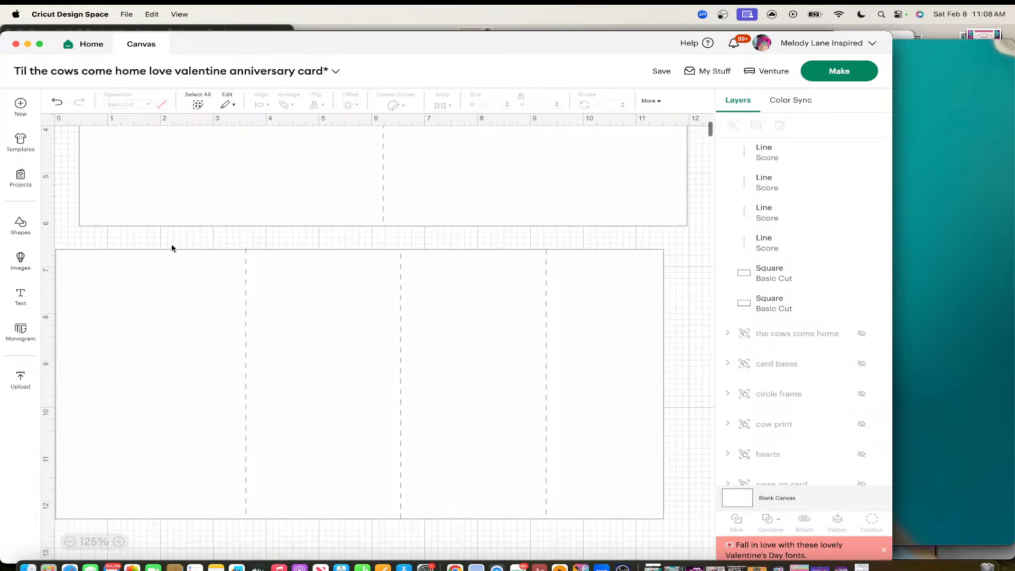
drag(246, 276, 241, 275)
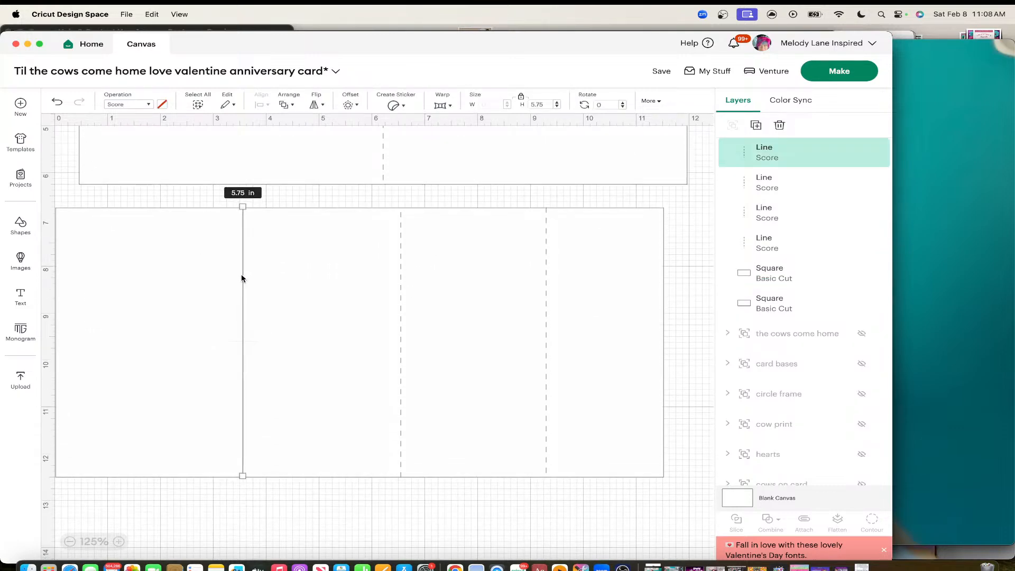
click(398, 285)
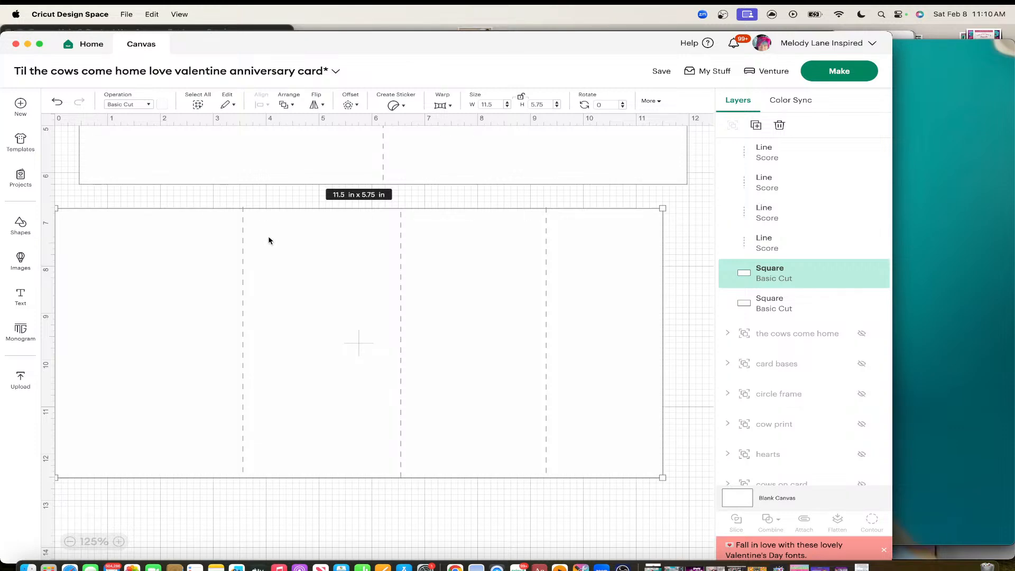
Step: Set the X position of the leftmost score line on the lower rectangle to 2.875 in
click(243, 239)
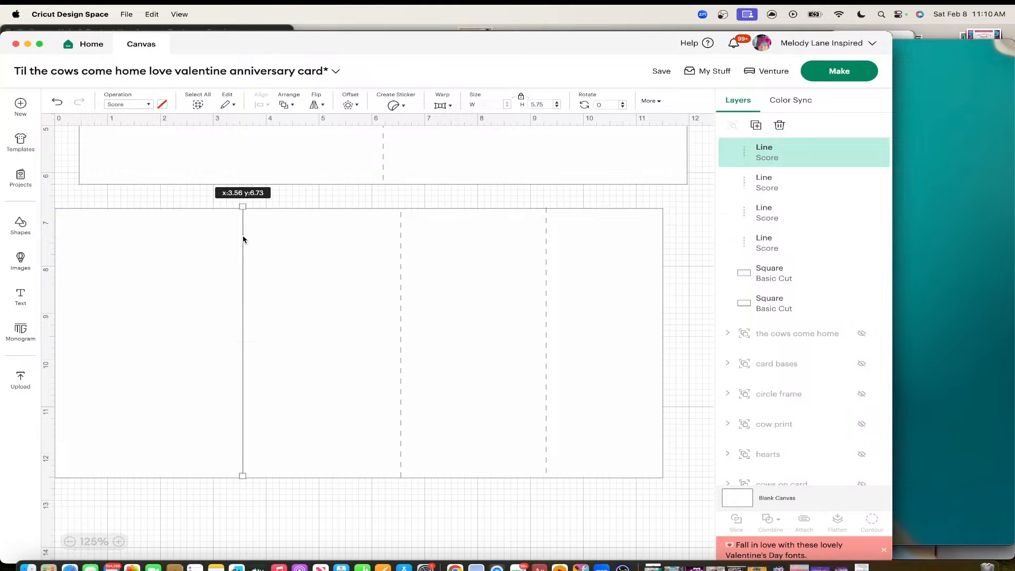
drag(244, 240, 242, 240)
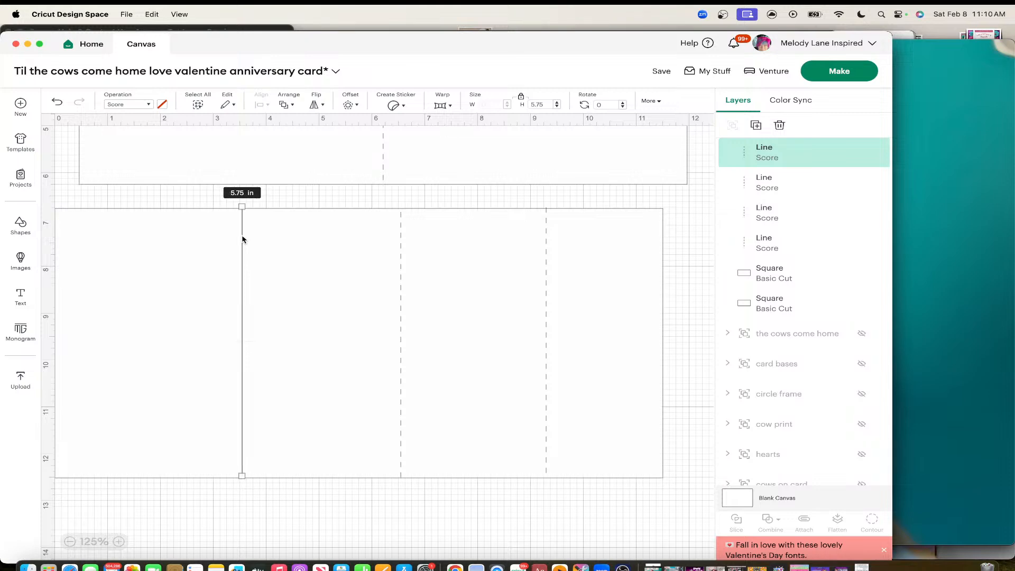
click(654, 100)
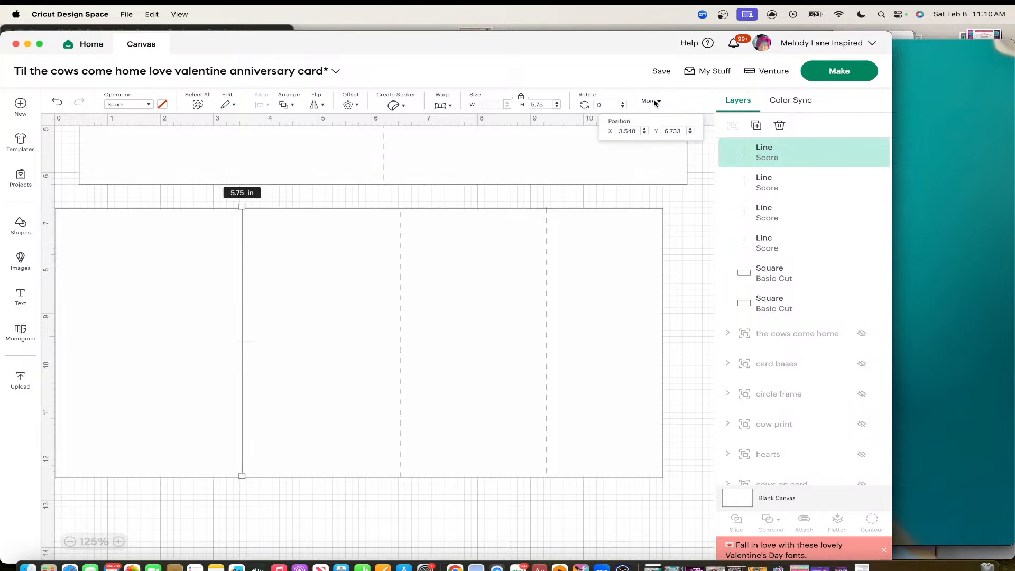
click(636, 130)
key(BackSpace)
key(BackSpace)
key(BackSpace)
text(2.875)
key(Return)
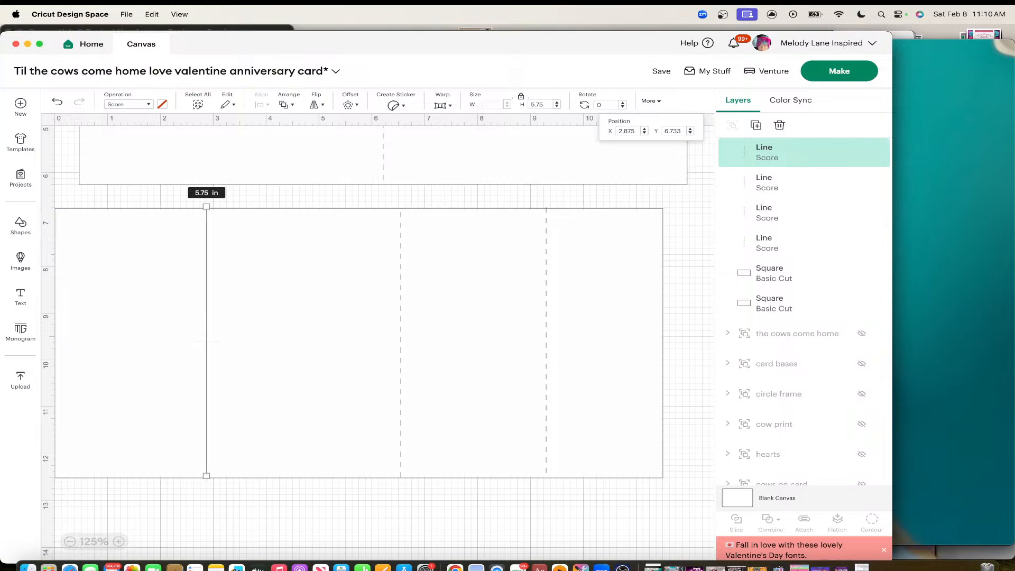
Step: Set the X position of the middle score line on the lower rectangle to 5.75 in
click(399, 248)
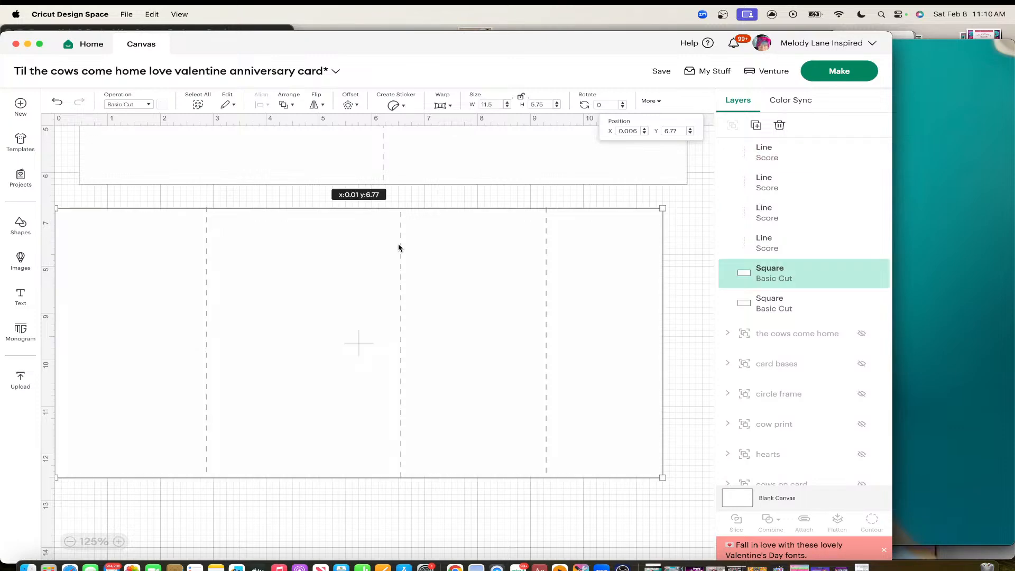
click(401, 249)
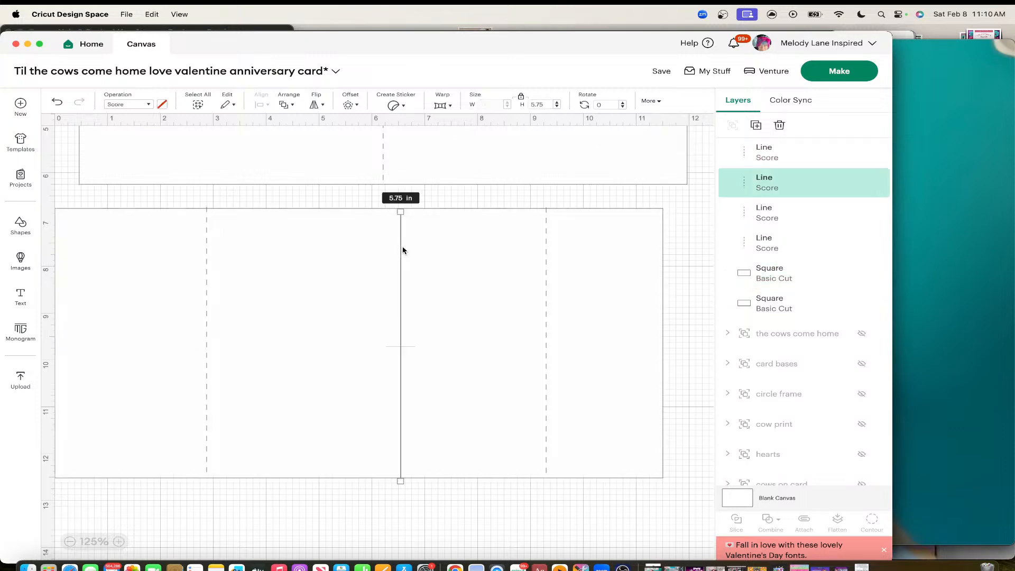
click(653, 102)
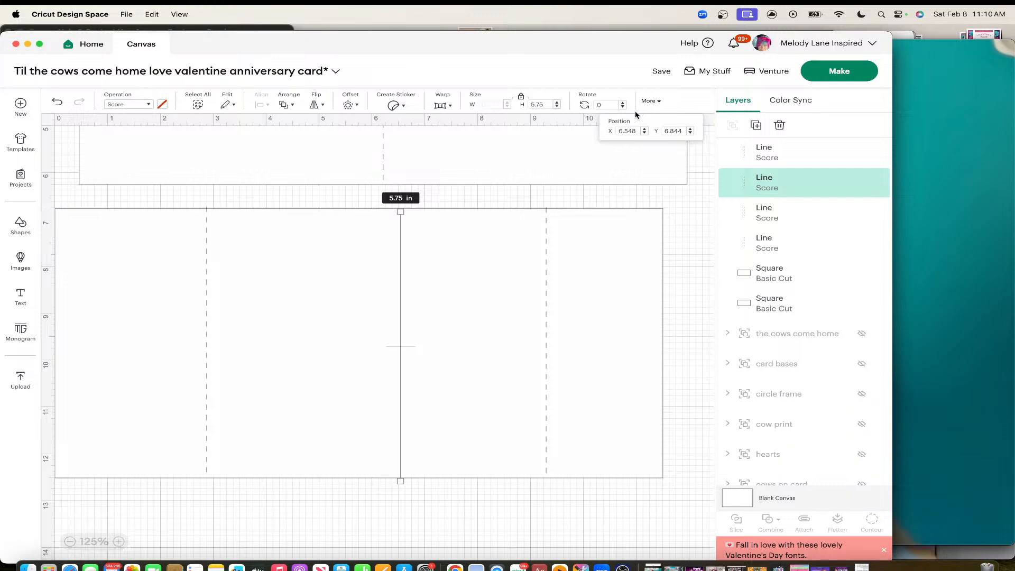
click(636, 130)
key(BackSpace)
key(BackSpace)
key(BackSpace)
text(5)
key(Return)
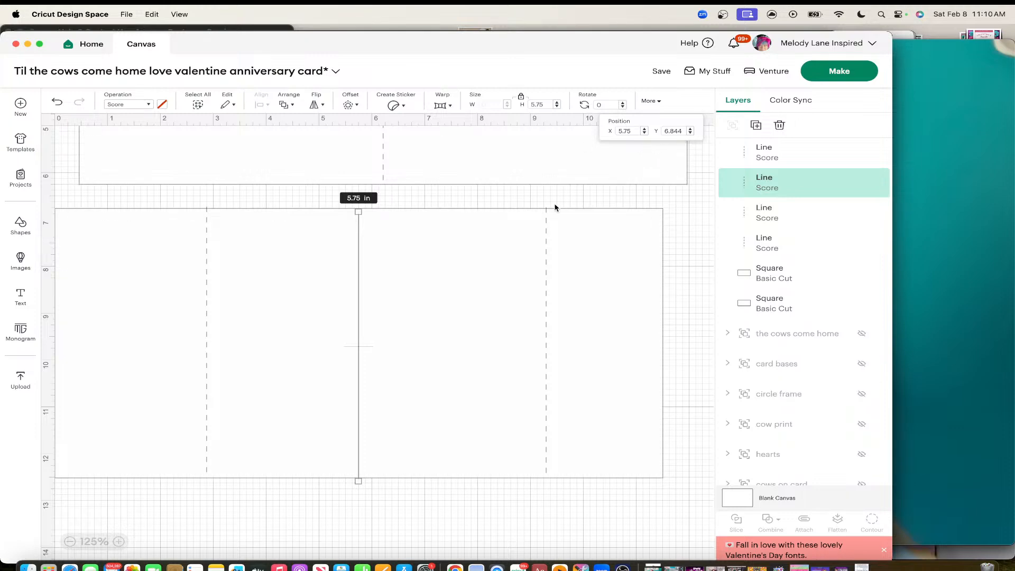
Step: Set the X position of the rightmost score line on the lower rectangle to 8.625 in and deselect it
click(546, 247)
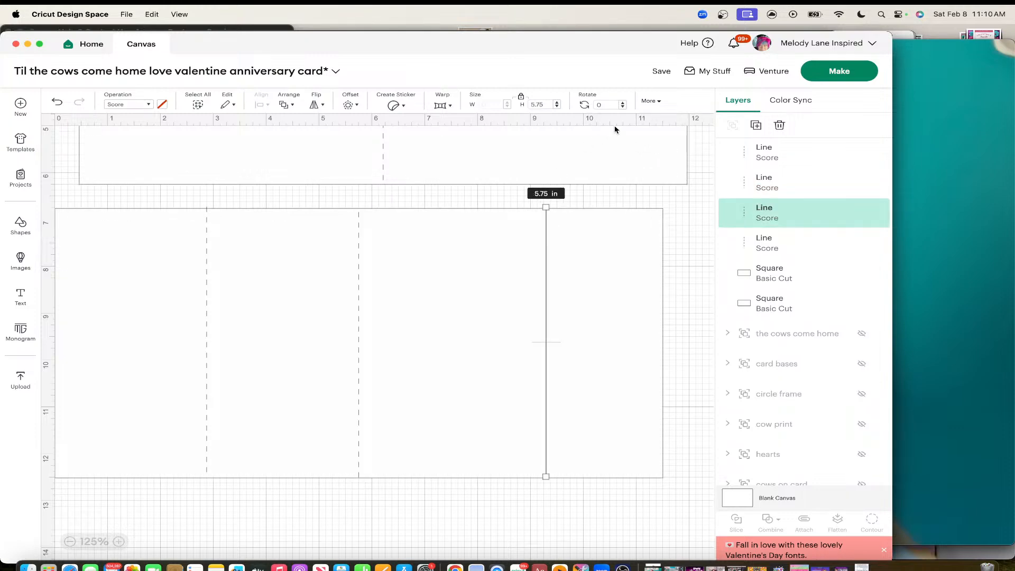
click(650, 102)
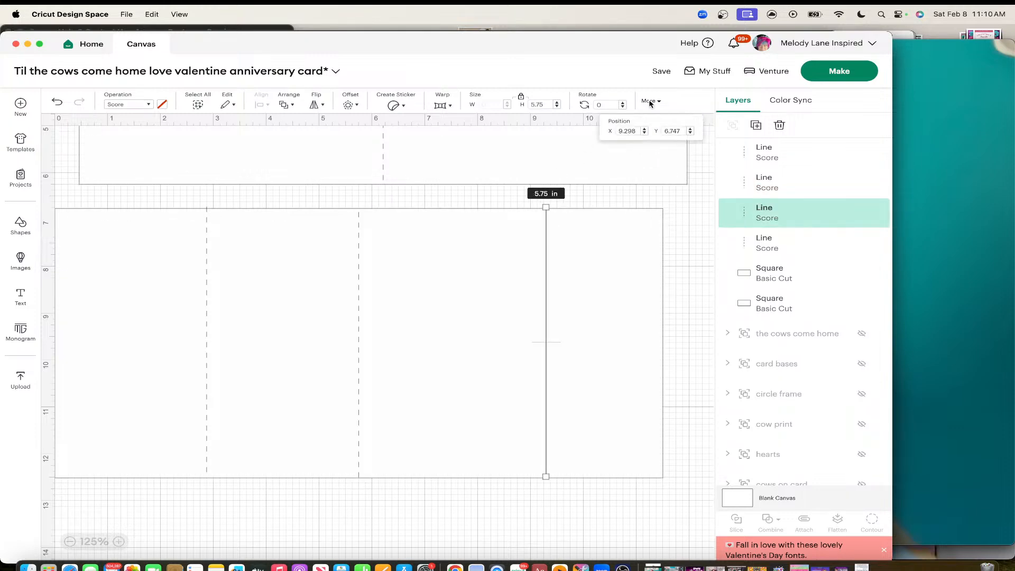
double_click(636, 130)
text(9)
text(8.625)
key(Return)
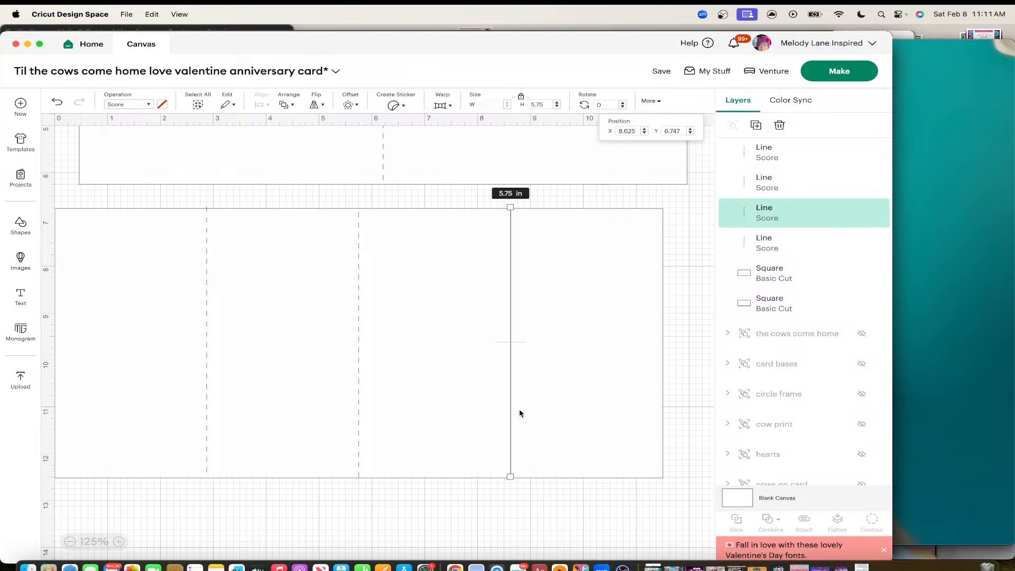
click(472, 502)
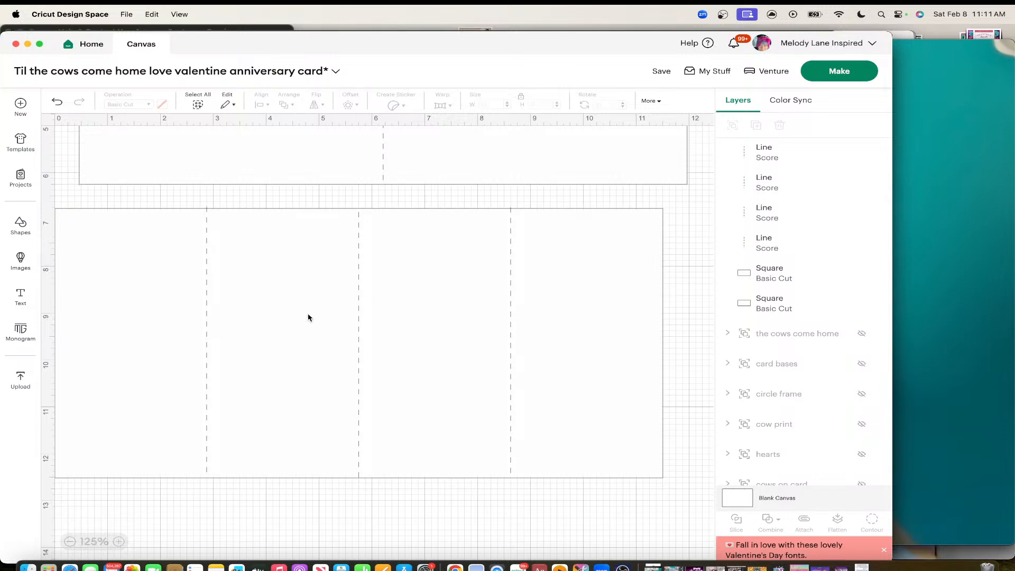
Step: Add a square and place it at the lower rectangle's top edge, against the first score line
scroll(554, 329, up, 1)
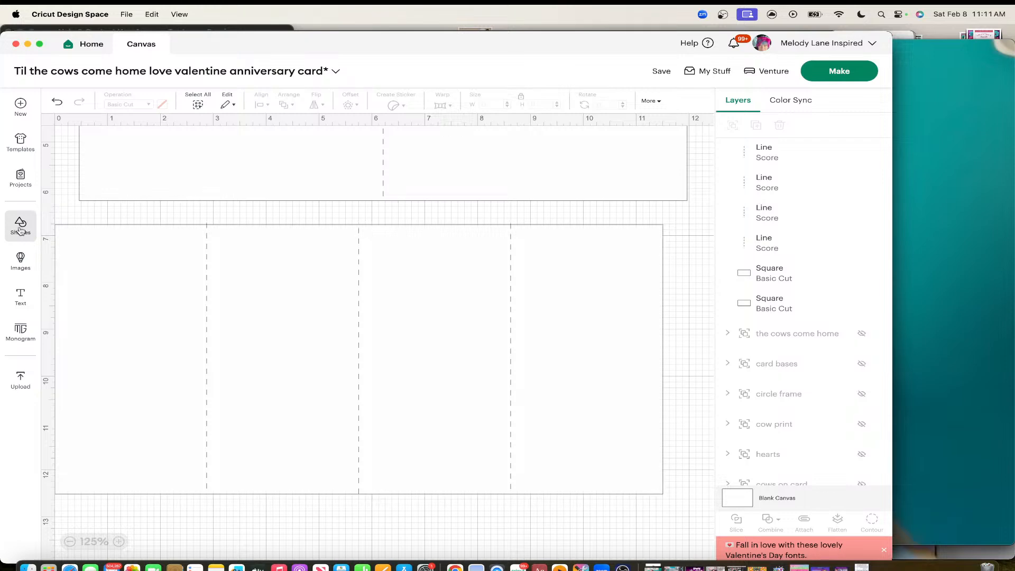
click(20, 228)
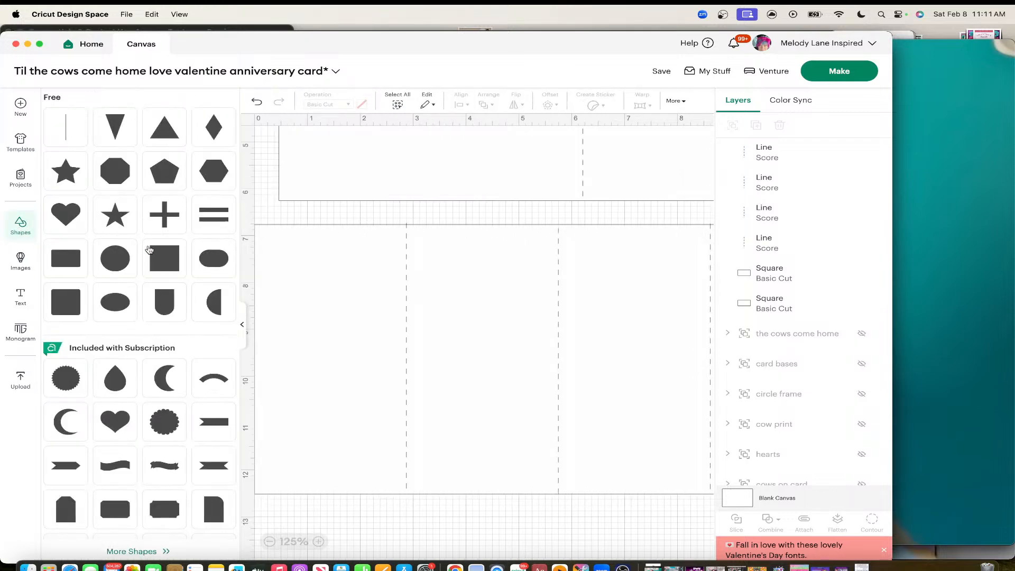
click(171, 259)
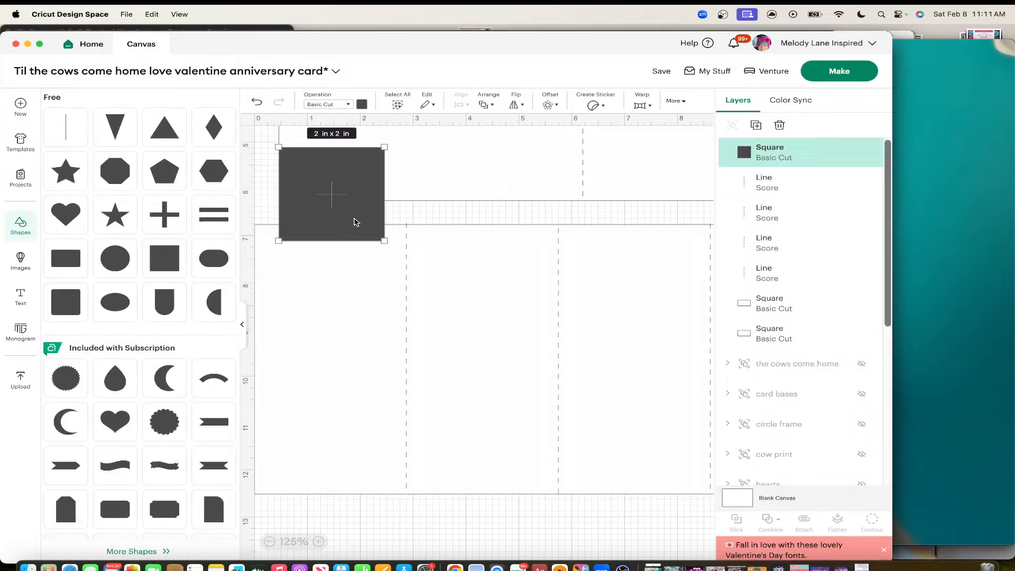
drag(356, 223, 490, 282)
click(242, 324)
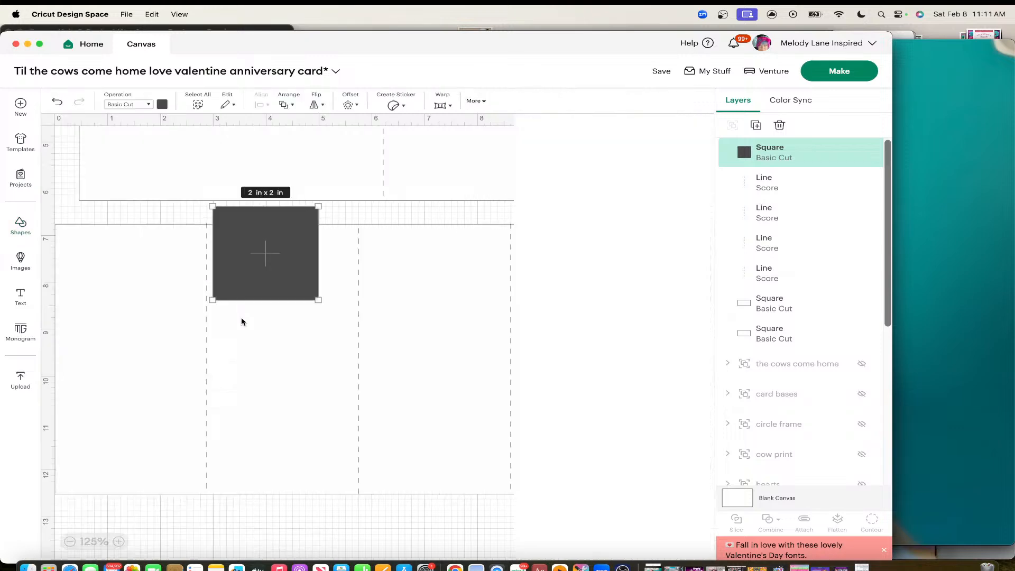
mouse_move(288, 243)
mouse_down()
mouse_move(286, 272)
mouse_move(283, 260)
mouse_up()
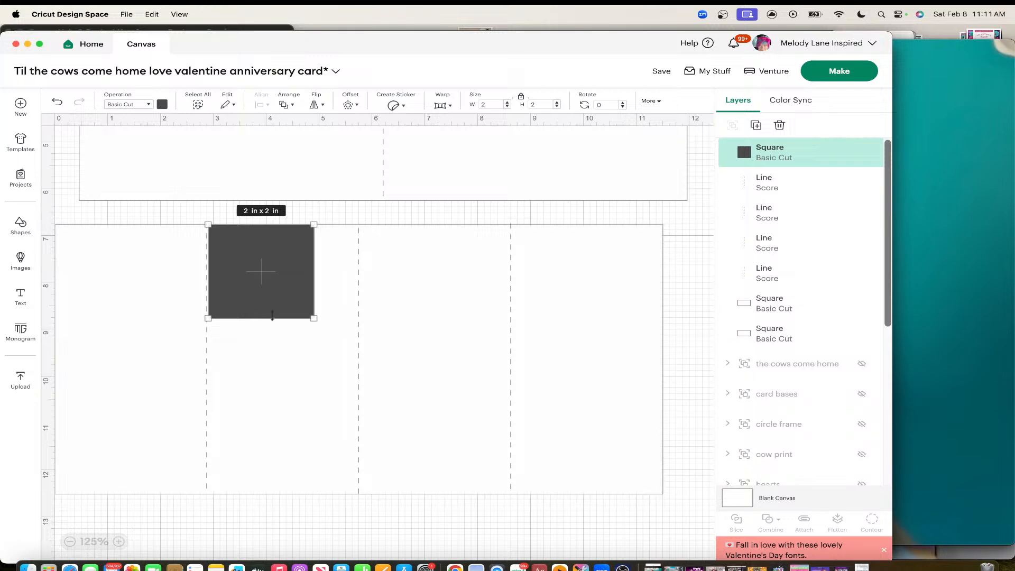
Step: Stretch the dark square to about 5.72 by 3.48 in so it spans between the two outer score lines
drag(272, 318, 274, 374)
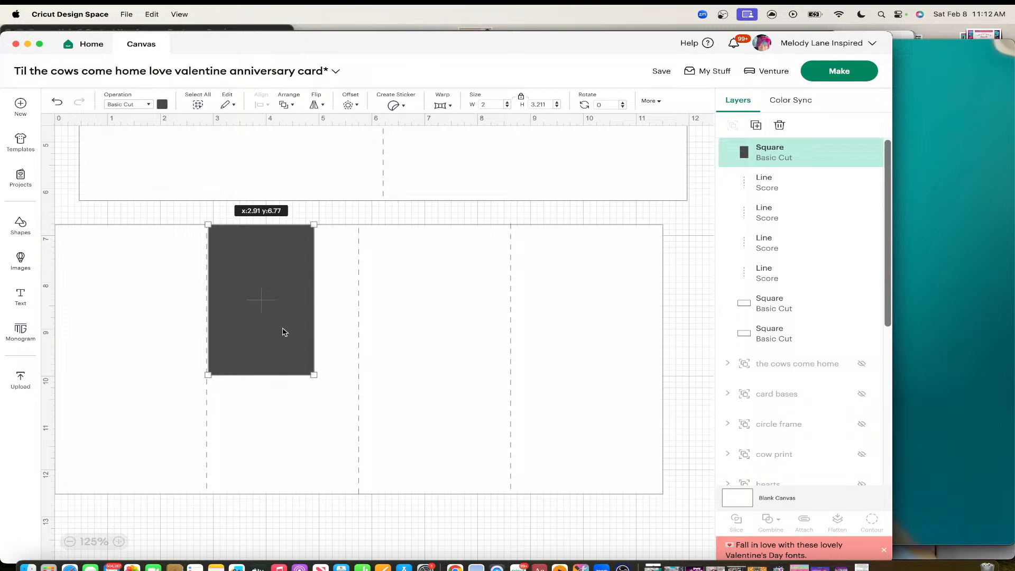
drag(310, 302, 504, 303)
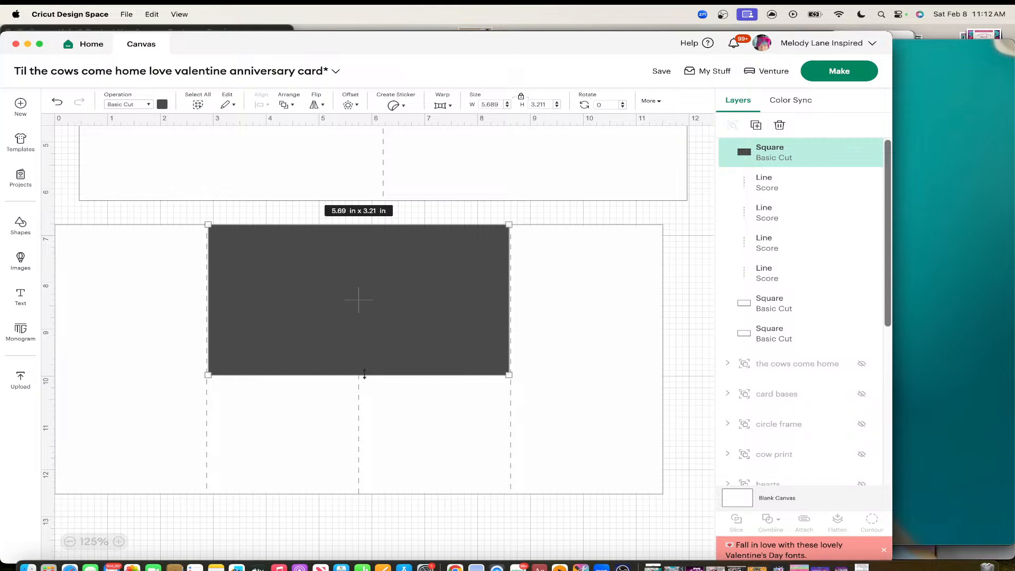
drag(364, 373, 364, 388)
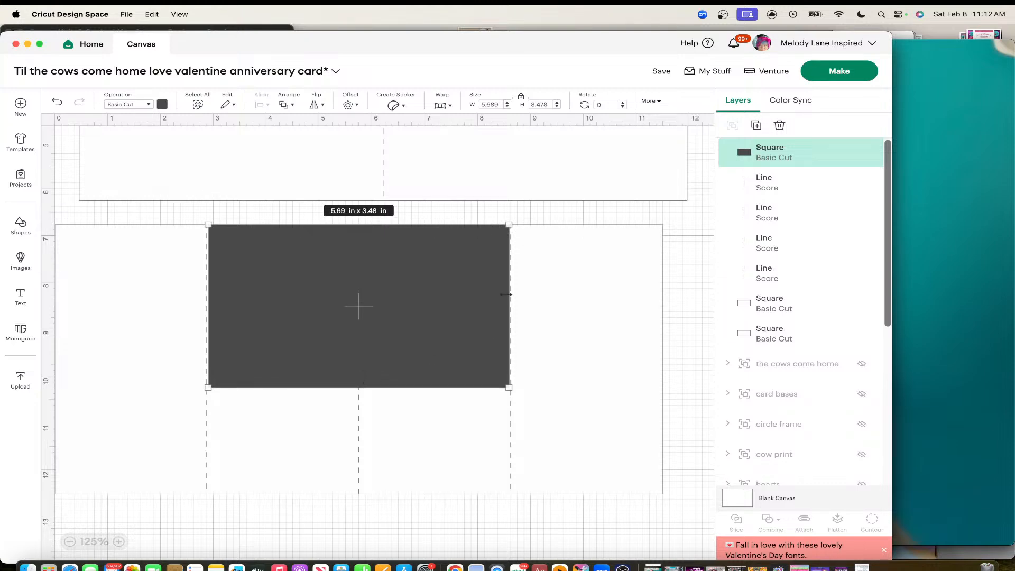
drag(506, 295, 505, 294)
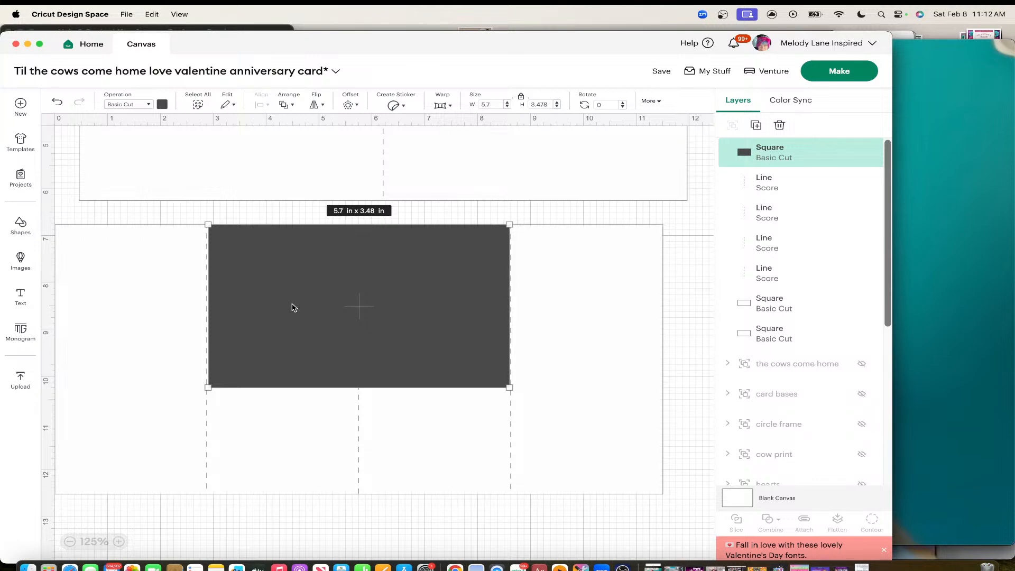
drag(209, 281, 206, 280)
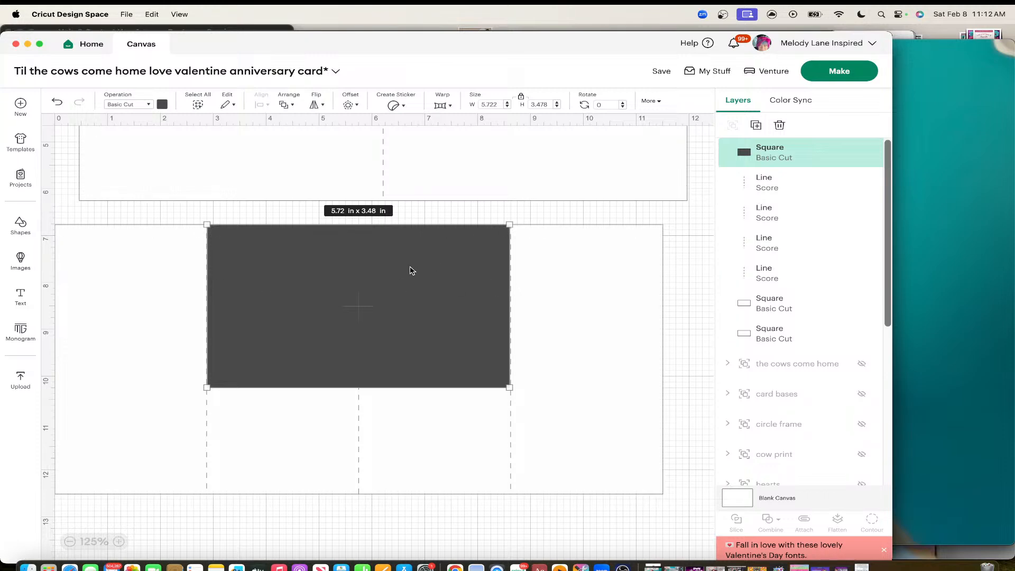
Step: Try to subtract the dark rectangle from the lower card base, and undo the subtraction
shift+click(635, 253)
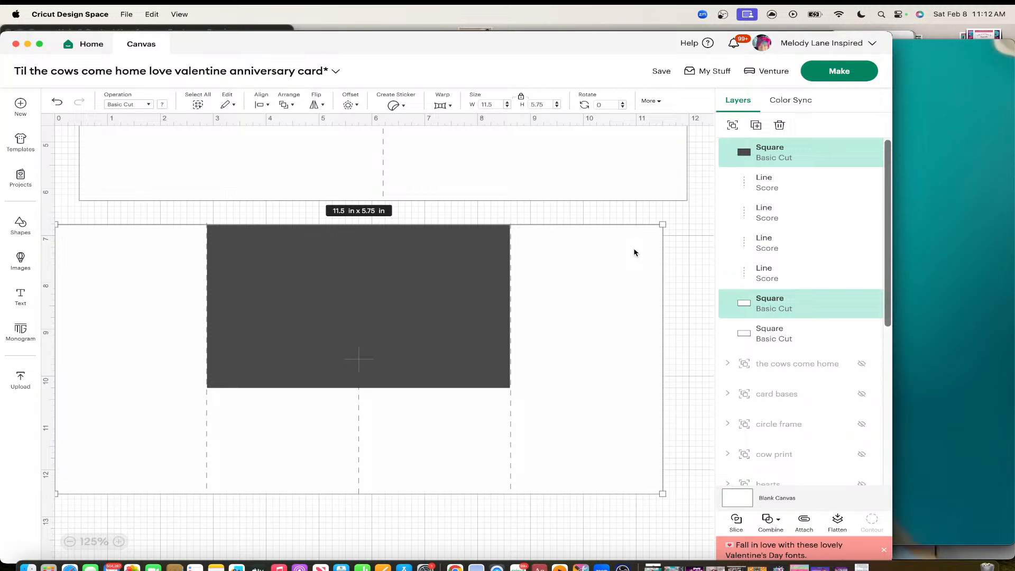
click(772, 521)
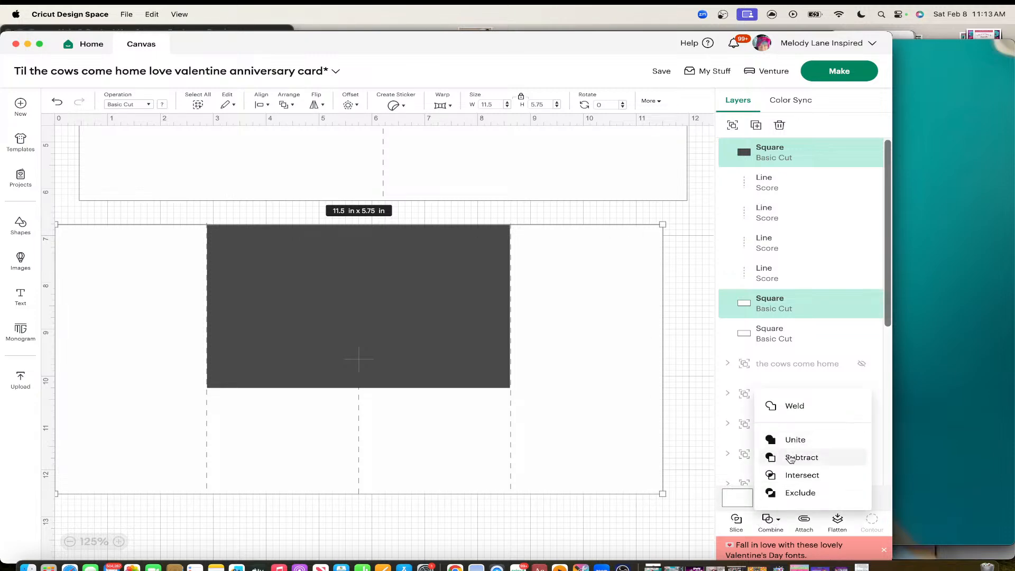
click(791, 458)
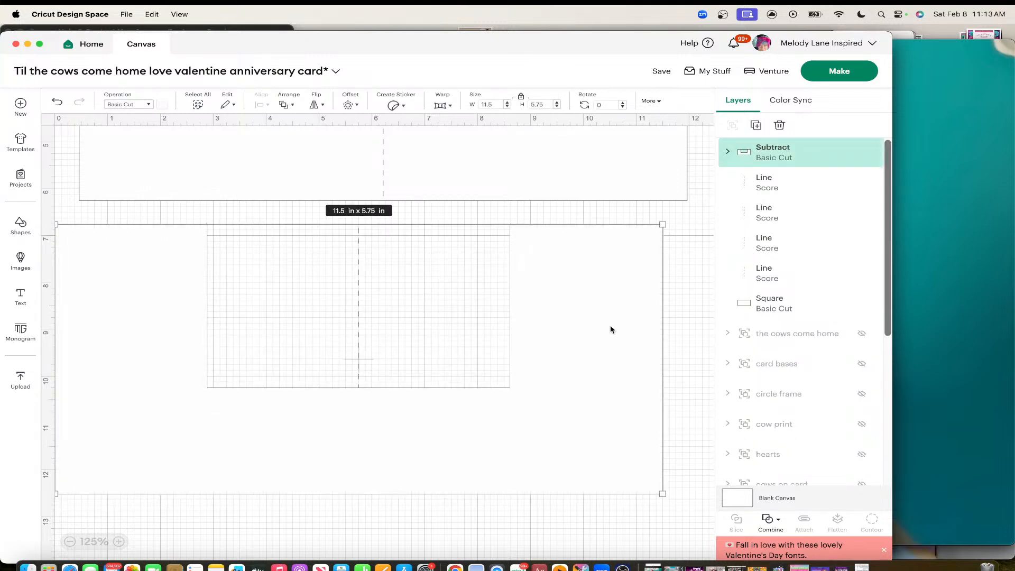
click(435, 215)
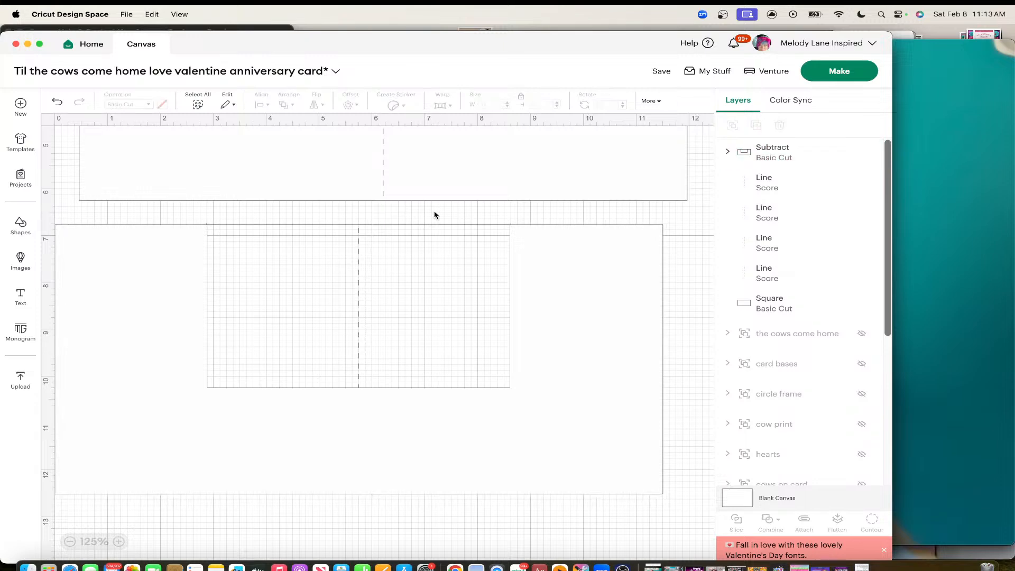
click(436, 250)
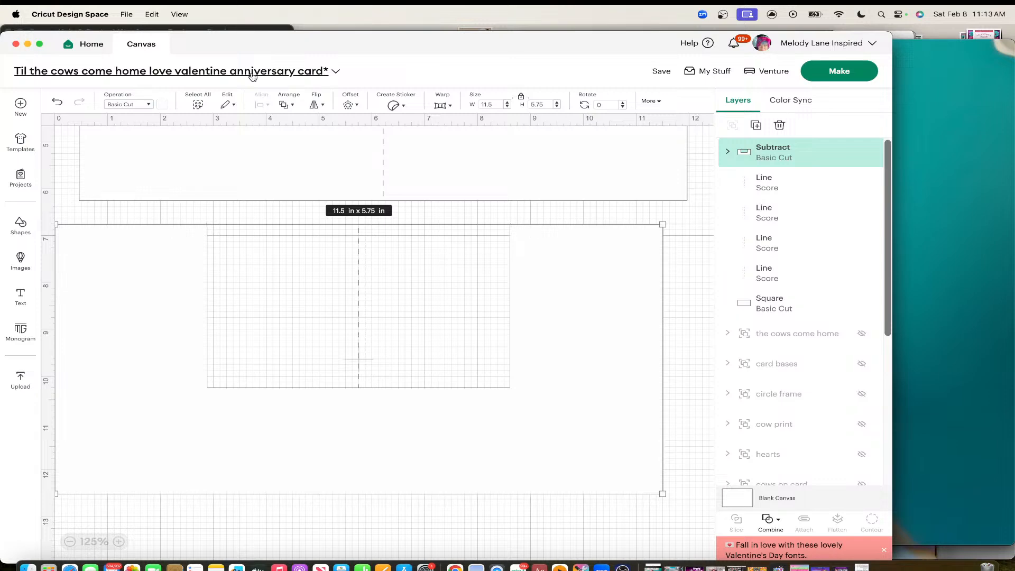
click(58, 102)
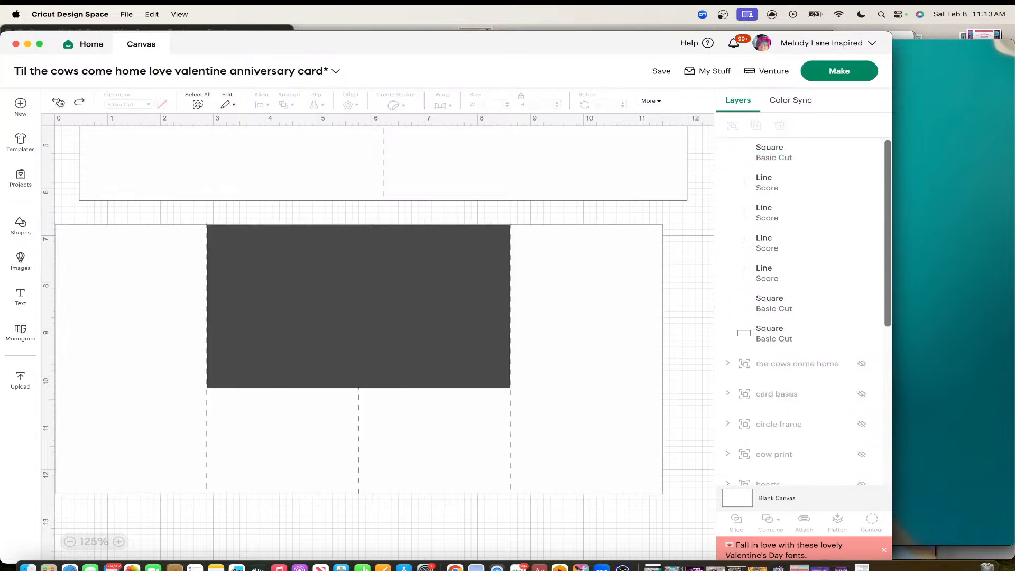
Step: Extend the dark rectangle above the card base's top edge to about 3.63 in tall and slice it with the base
click(292, 268)
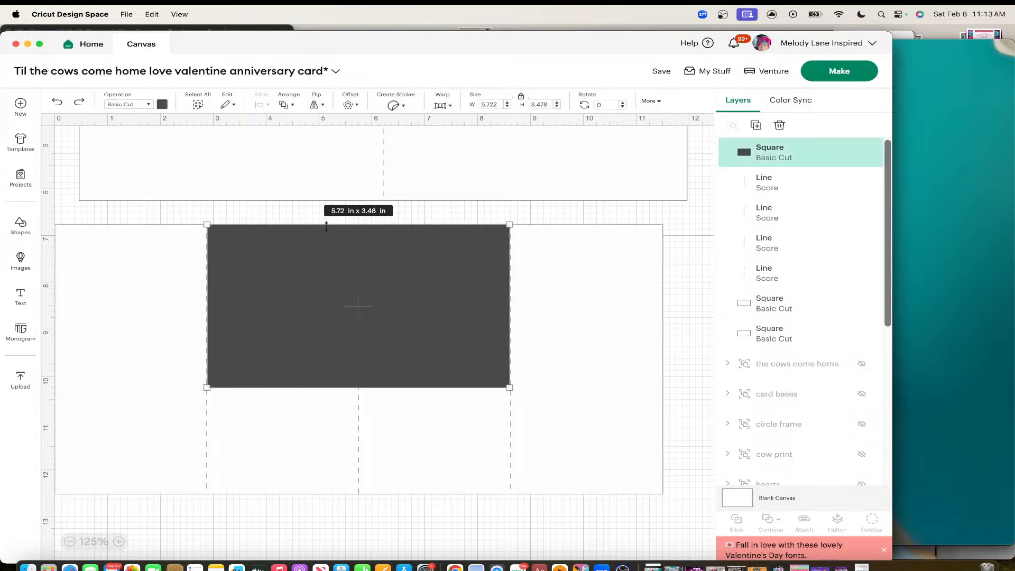
drag(326, 226, 326, 217)
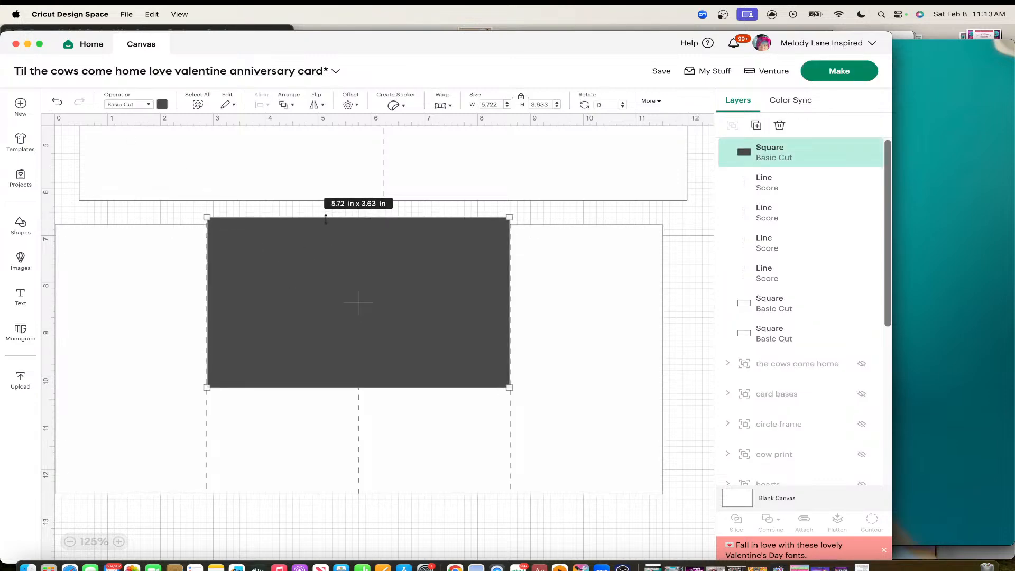
shift+click(143, 253)
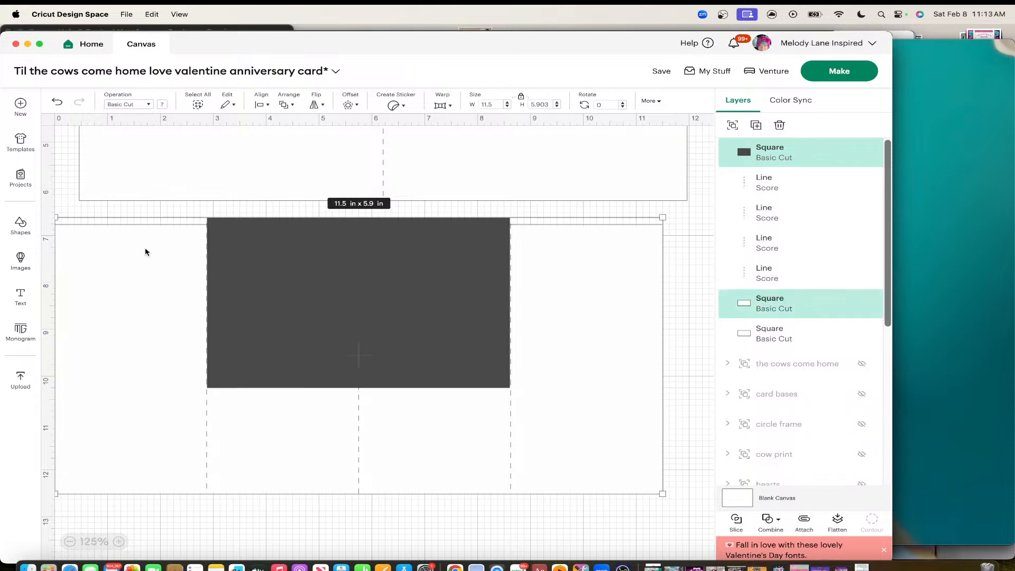
click(738, 523)
Step: Delete the dark slice piece, the white cutout piece beneath it and the leftover dark strip above the card base
click(416, 298)
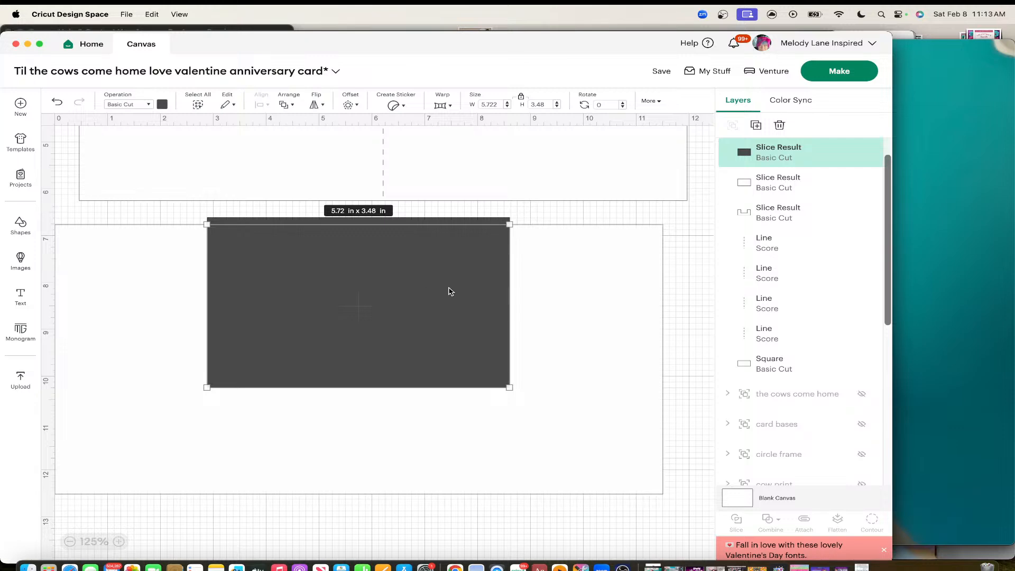
key(Delete)
click(424, 281)
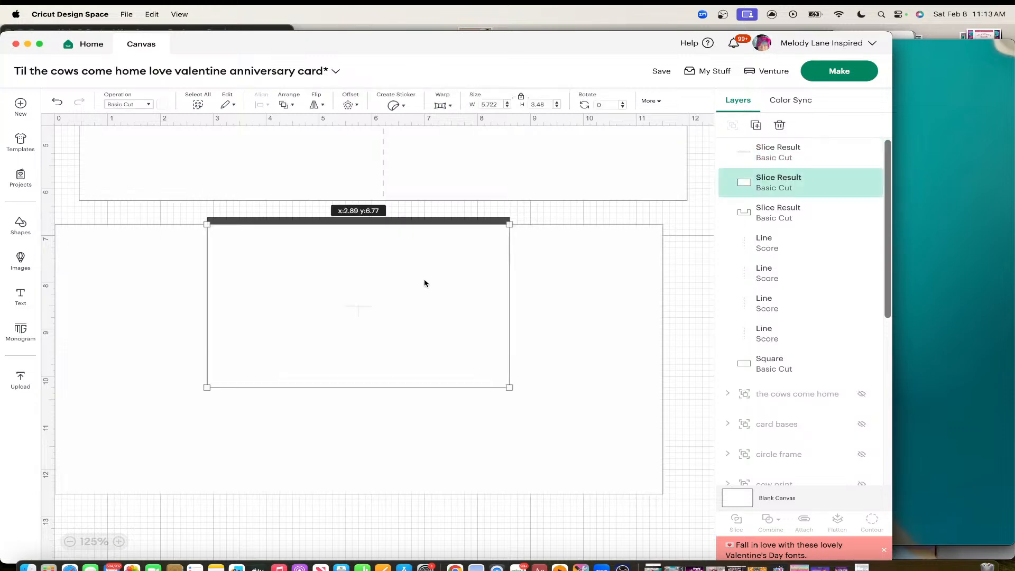
key(Delete)
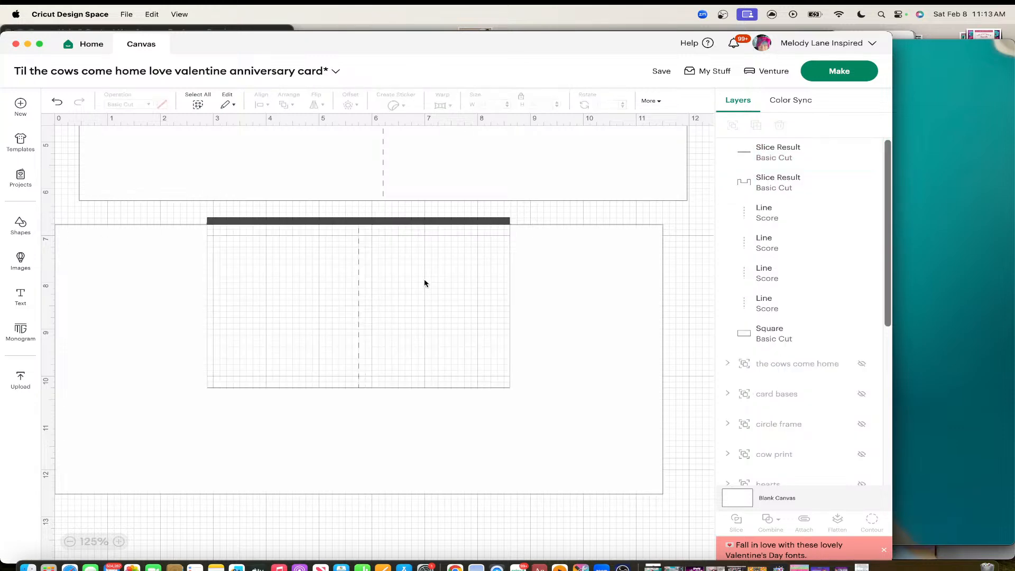
click(395, 223)
key(Delete)
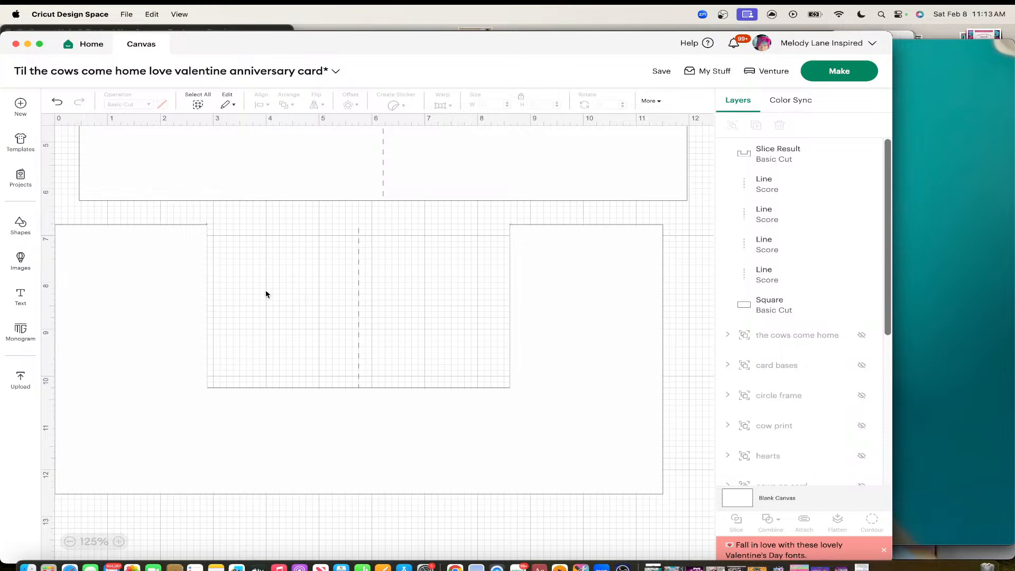
Step: Send the sliced card base to the back and shorten the center score line to about 2.35 in, starting at the cutout's lower edge
right_click(170, 300)
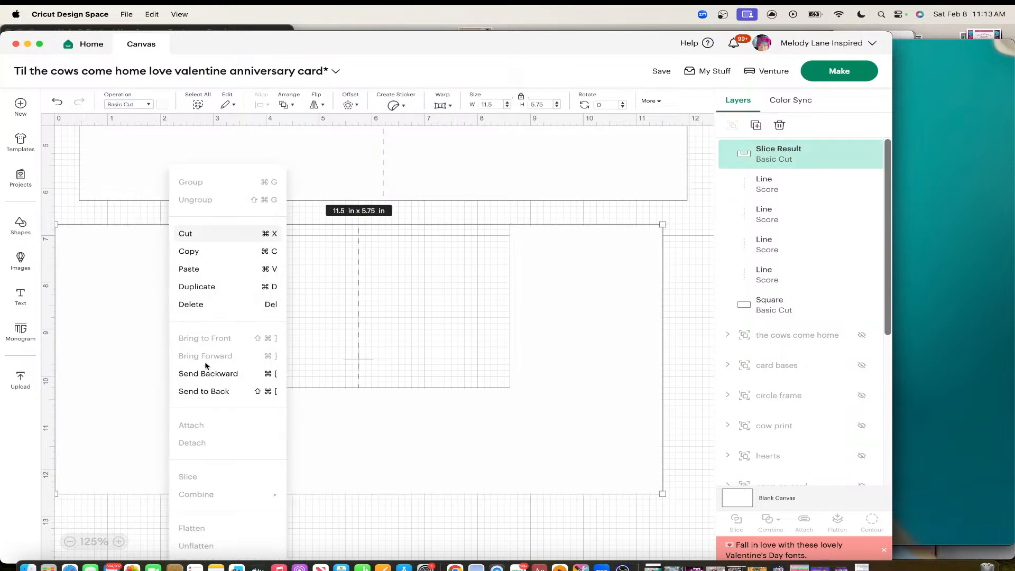
click(204, 391)
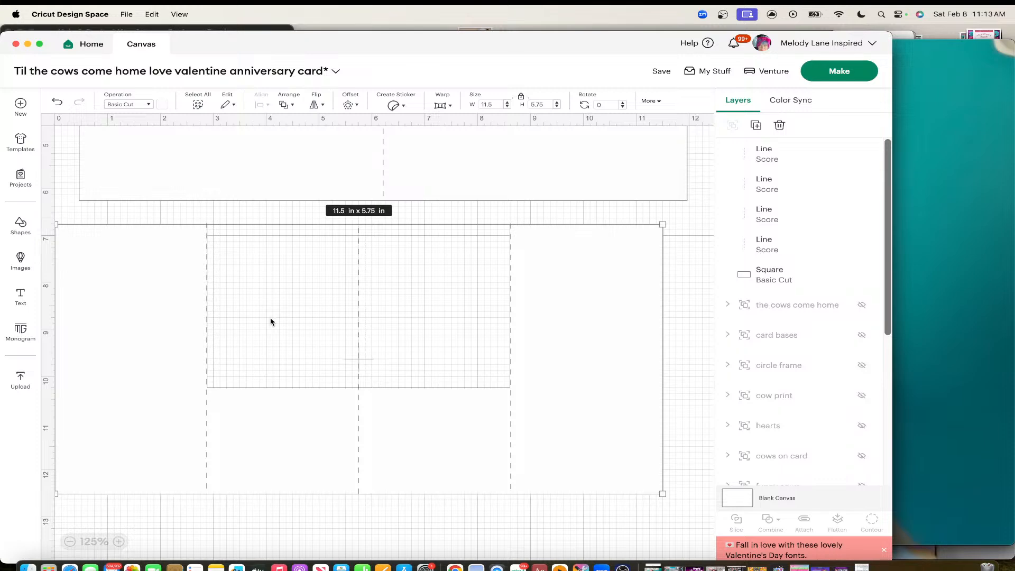
click(358, 321)
drag(355, 227, 364, 387)
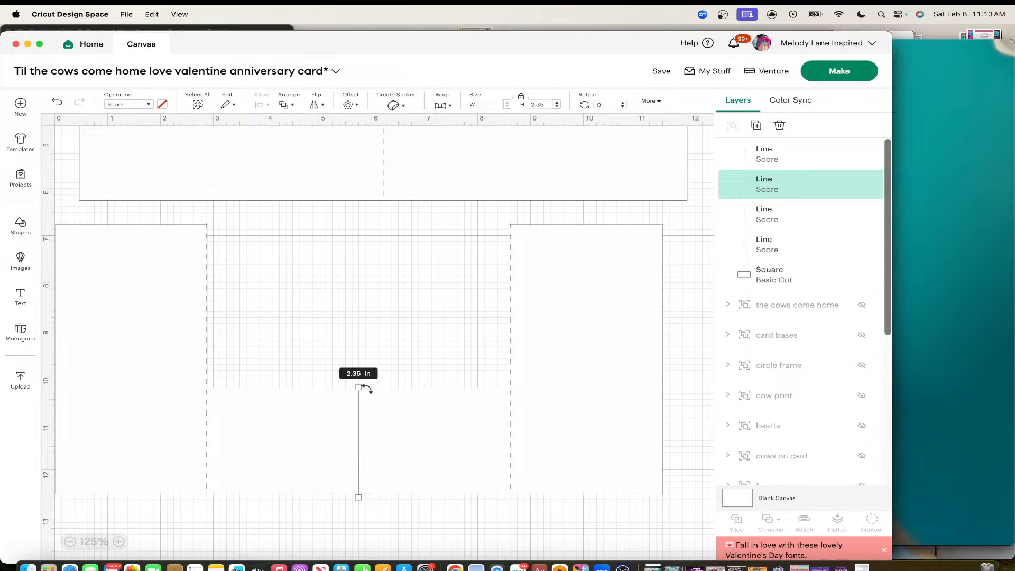
Step: Shorten the right and left score lines to about 2.18 in and 2.21 in so they start at the cutout's lower edge
click(511, 231)
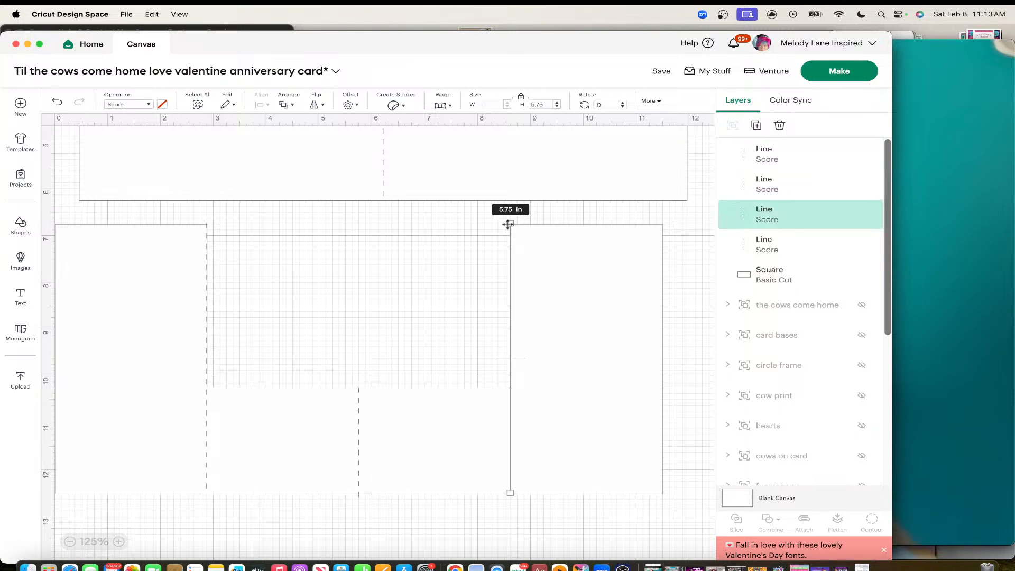
drag(508, 222, 511, 389)
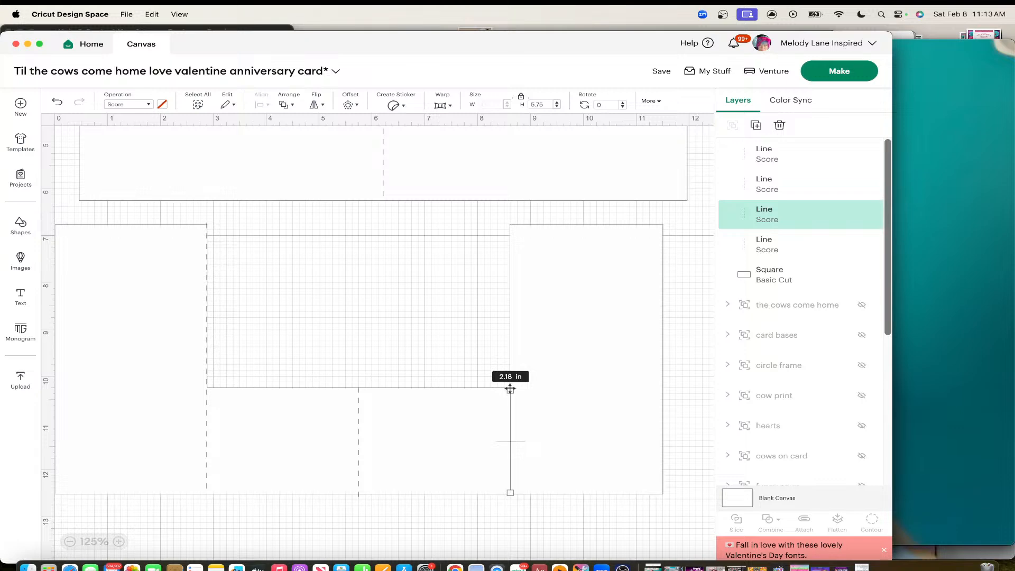
click(438, 303)
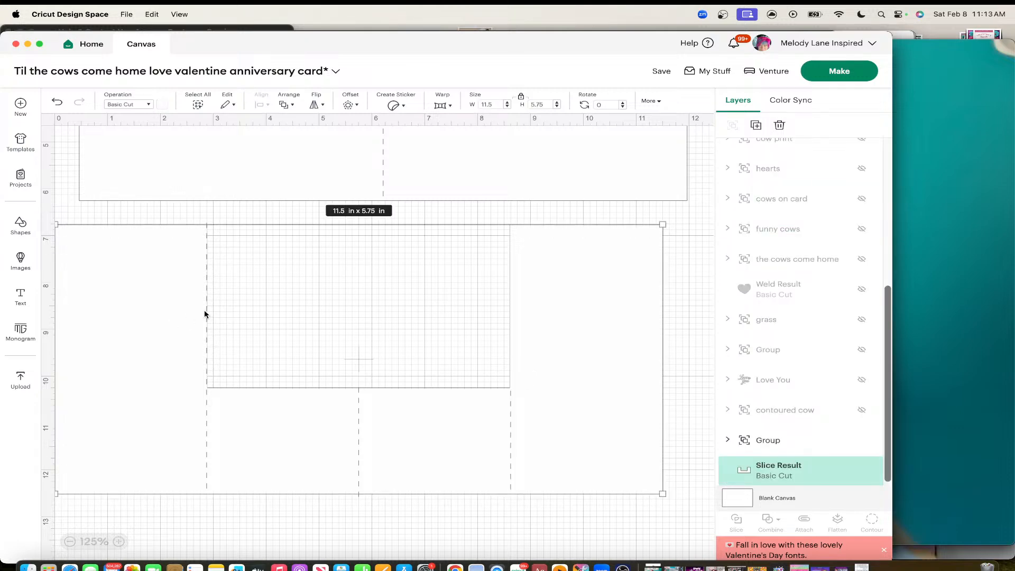
click(241, 215)
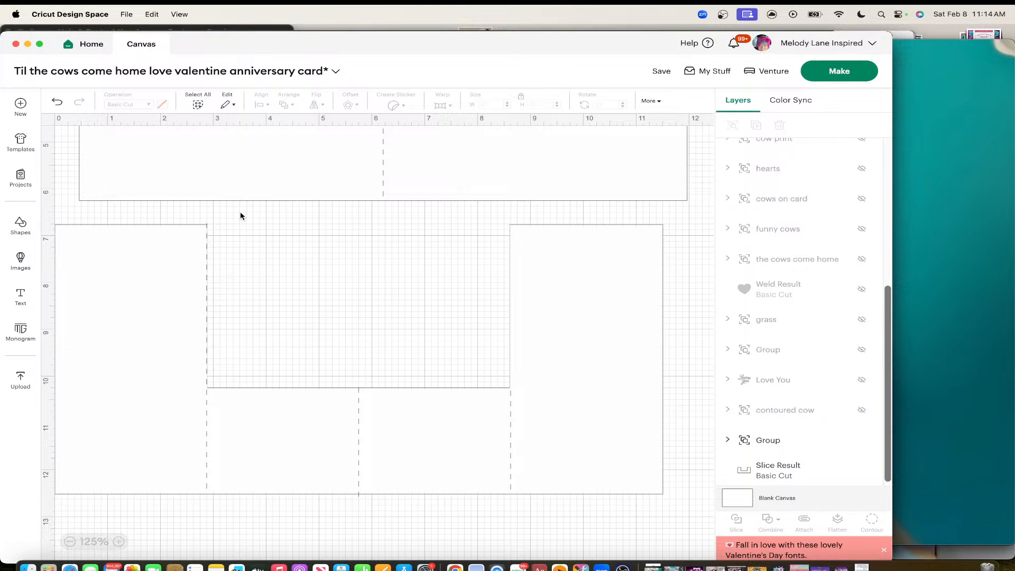
click(207, 241)
drag(204, 220, 219, 388)
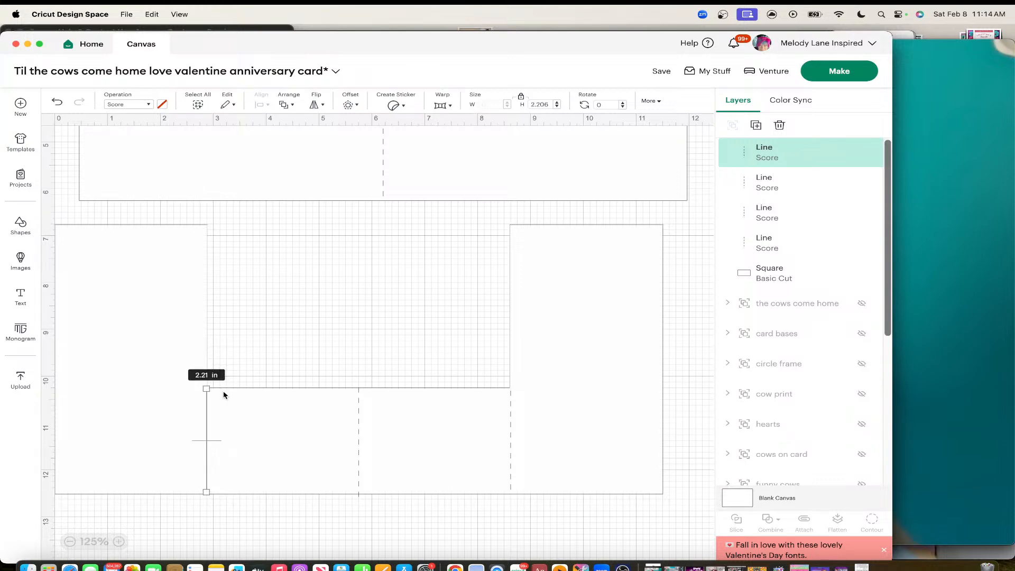
Step: Extend the left score line down to the card base's bottom edge, about 2.27 in long
click(242, 522)
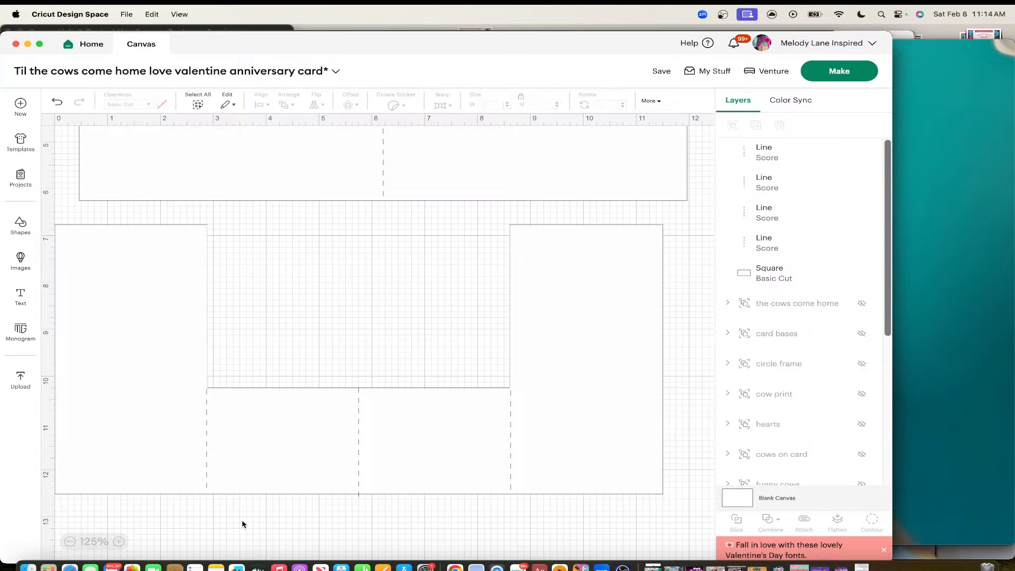
click(206, 455)
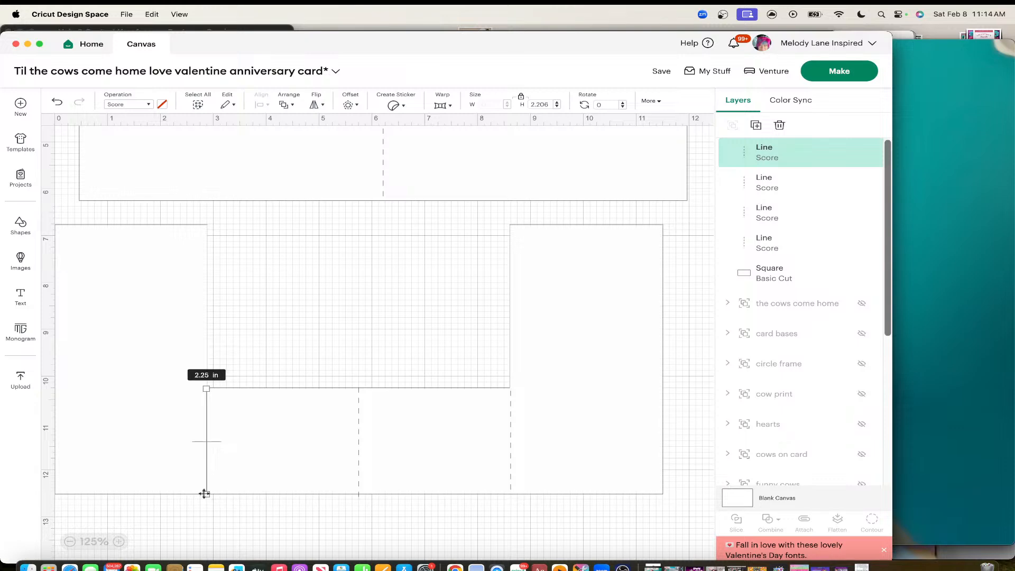
drag(204, 493, 204, 495)
click(248, 514)
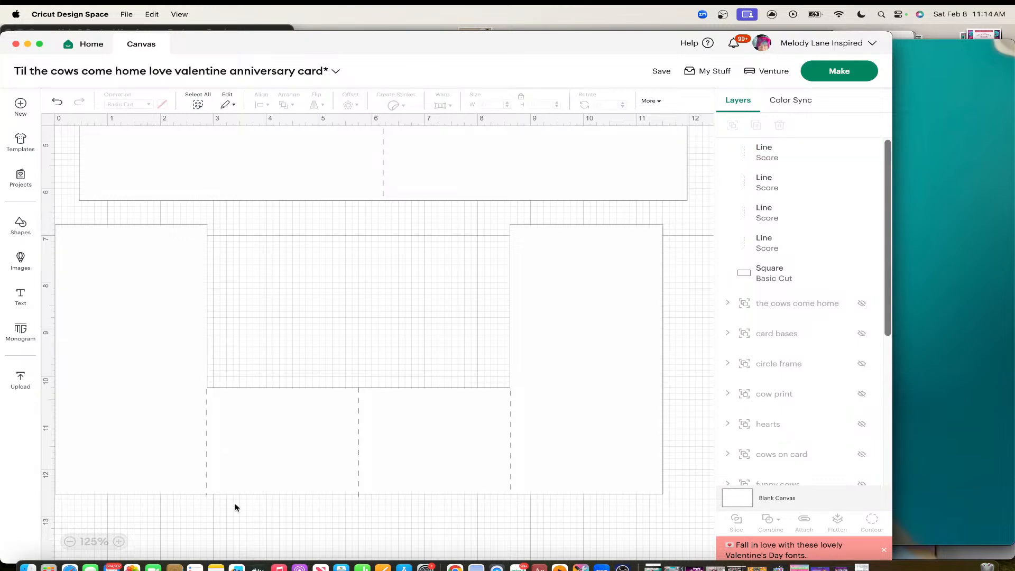
click(204, 464)
click(206, 463)
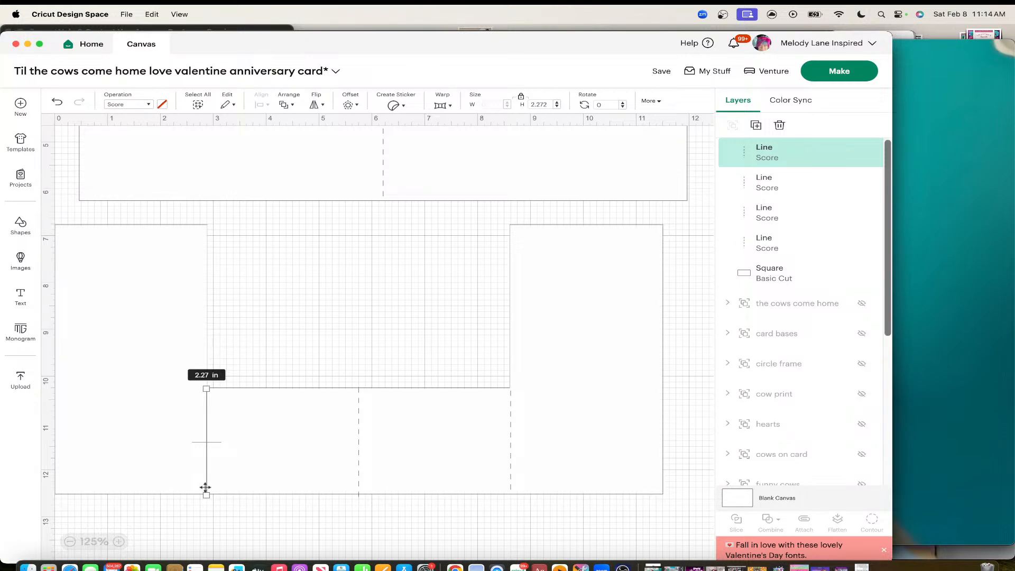
Step: Attach the three shortened score lines to the card base with the cutout
click(381, 320)
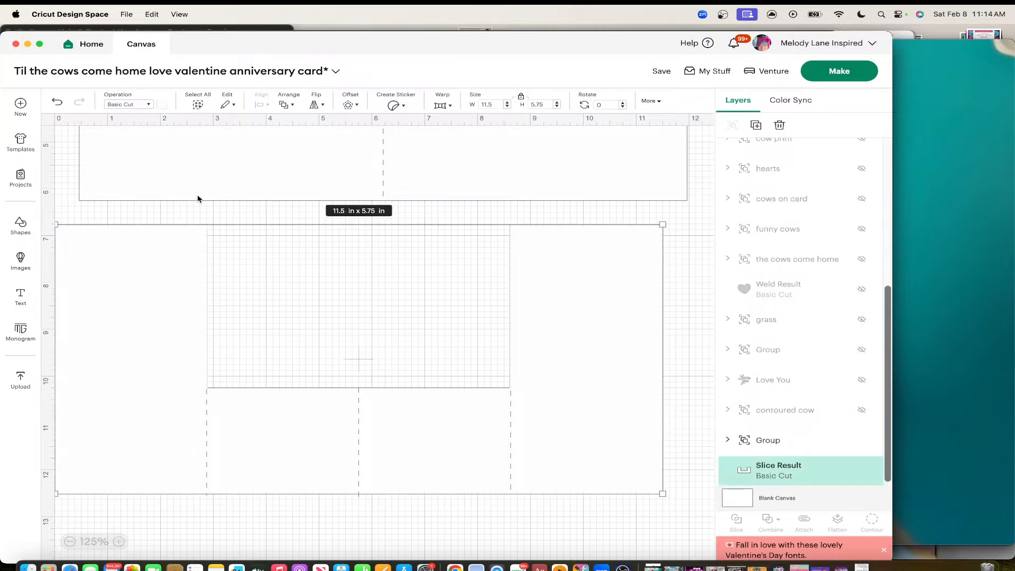
click(103, 215)
drag(103, 215, 680, 507)
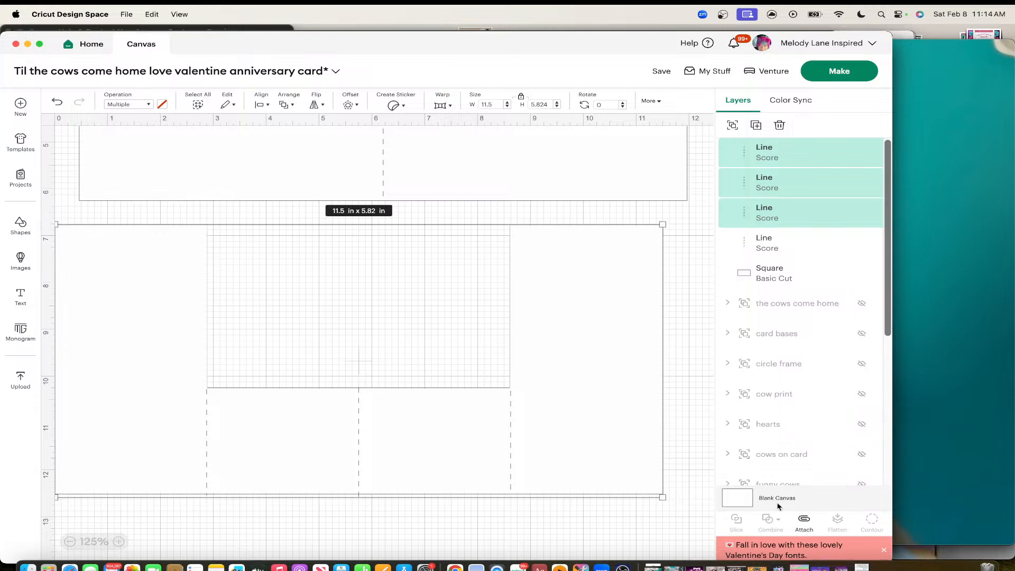
click(804, 520)
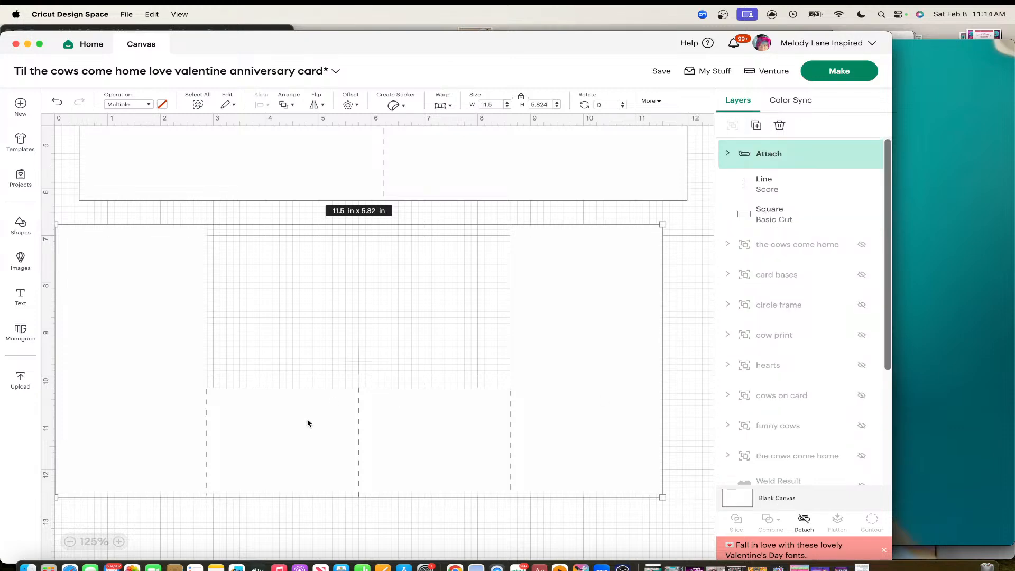
Step: Send the upper 11.5 by 5.75 in card base to the back
scroll(310, 425, up, 5)
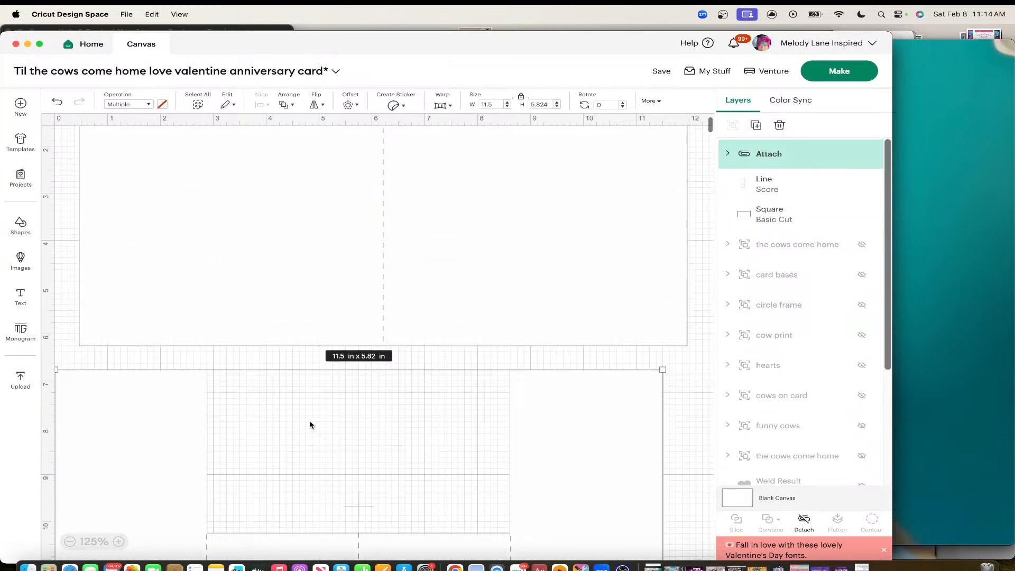
scroll(335, 256, up, 1)
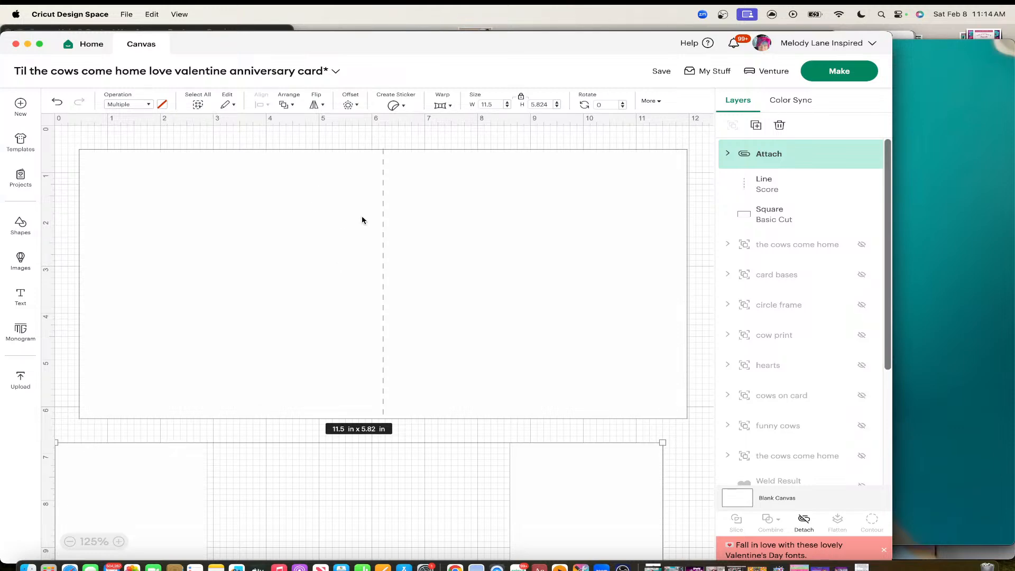
right_click(322, 186)
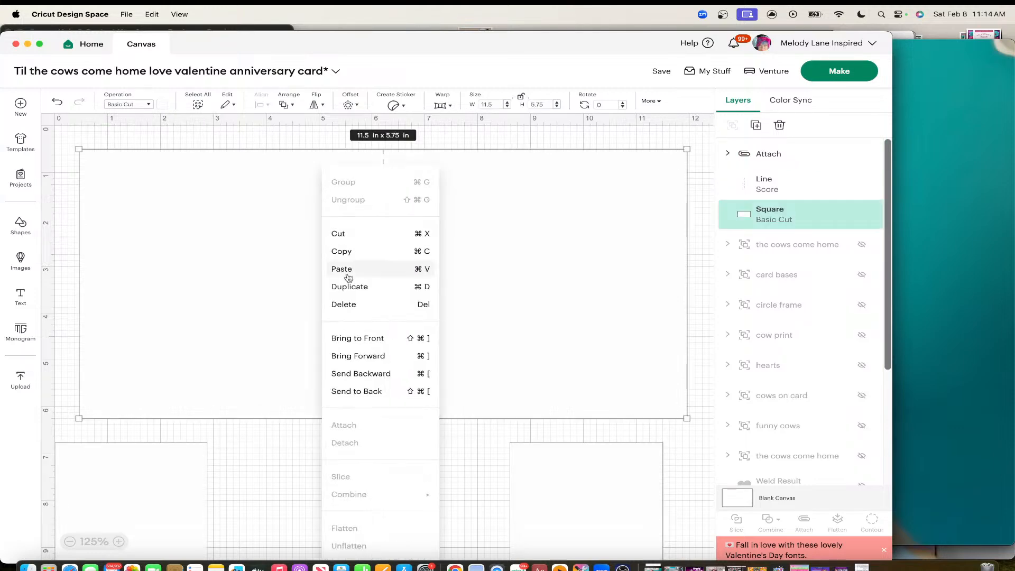
click(367, 392)
Step: Place the highland cow on the left half of the upper card base and enlarge it to about 3.86 by 4.03 in
drag(367, 253, 215, 263)
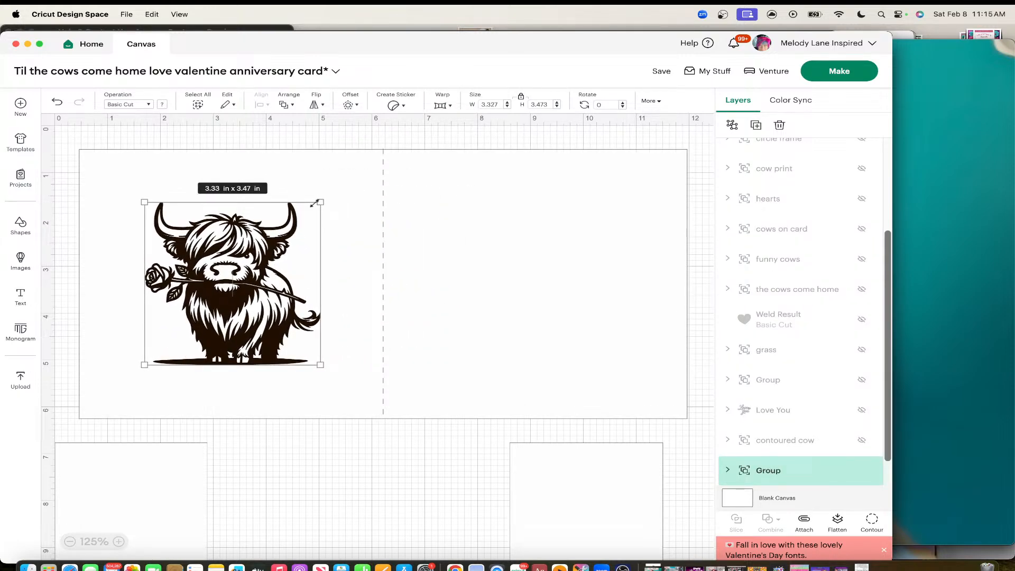
drag(316, 202, 344, 176)
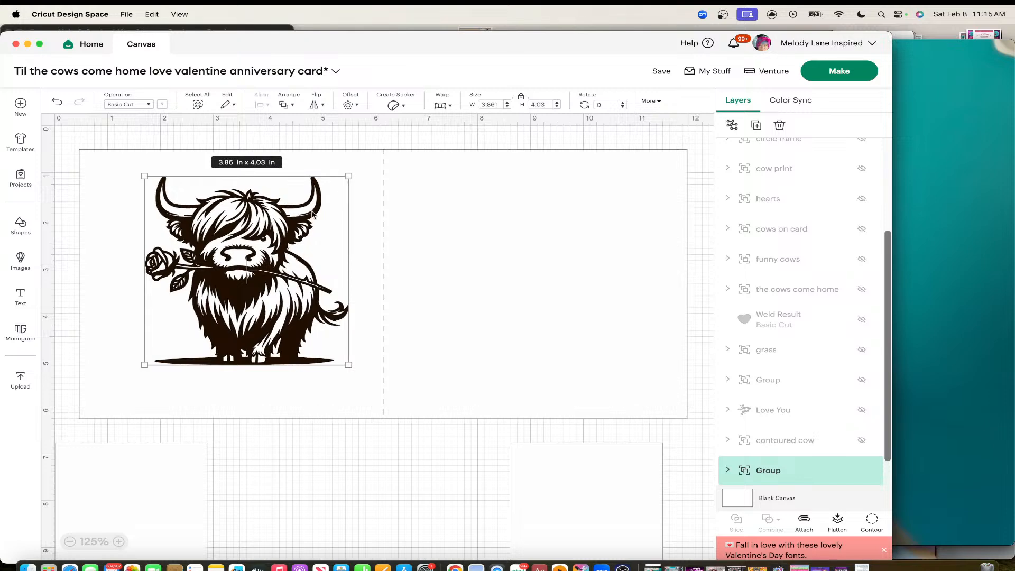
drag(286, 236, 269, 245)
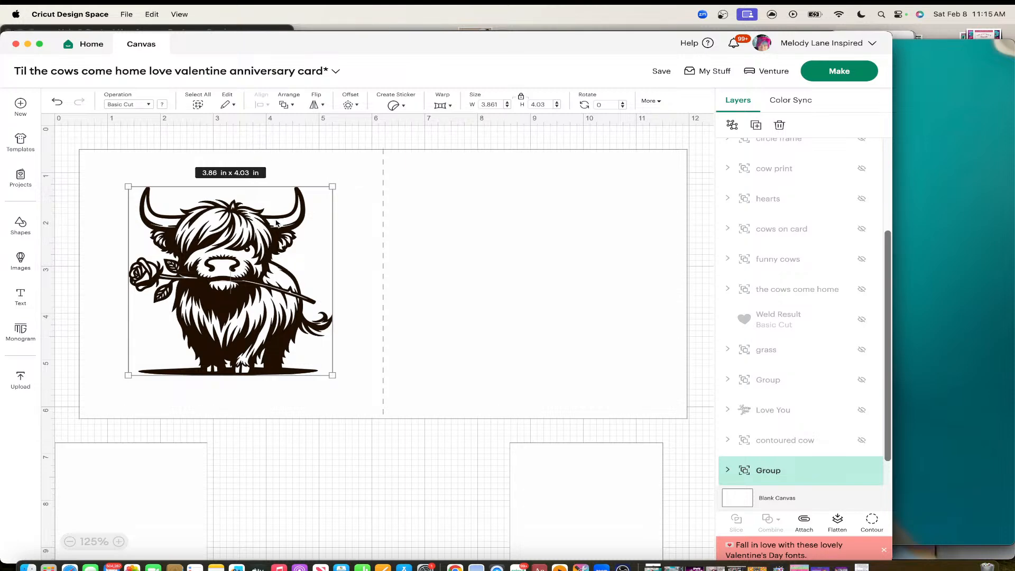
Step: Duplicate the highland cow three times and place the copies on the right half of the upper card base
key(super+d)
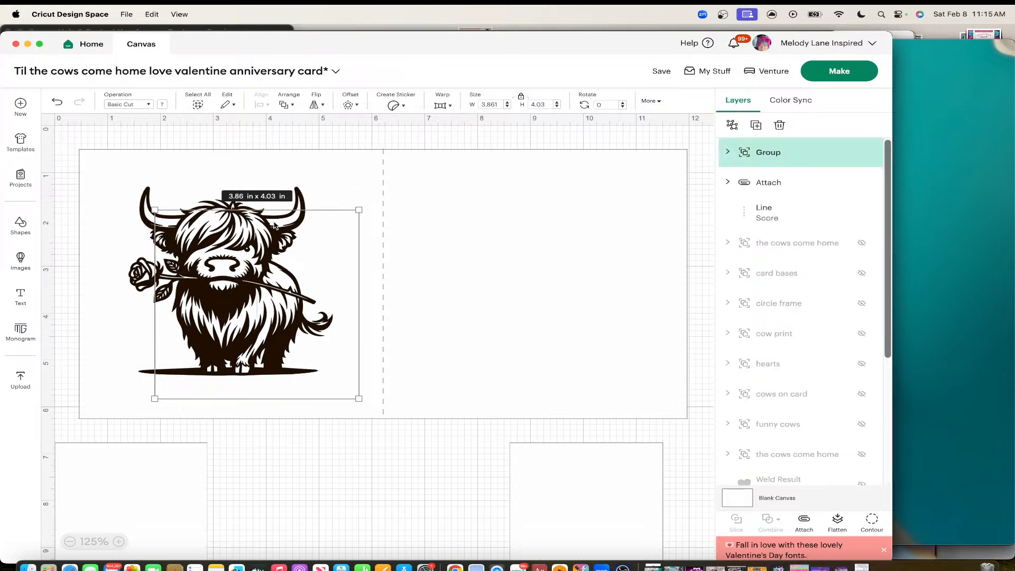
drag(276, 324, 515, 307)
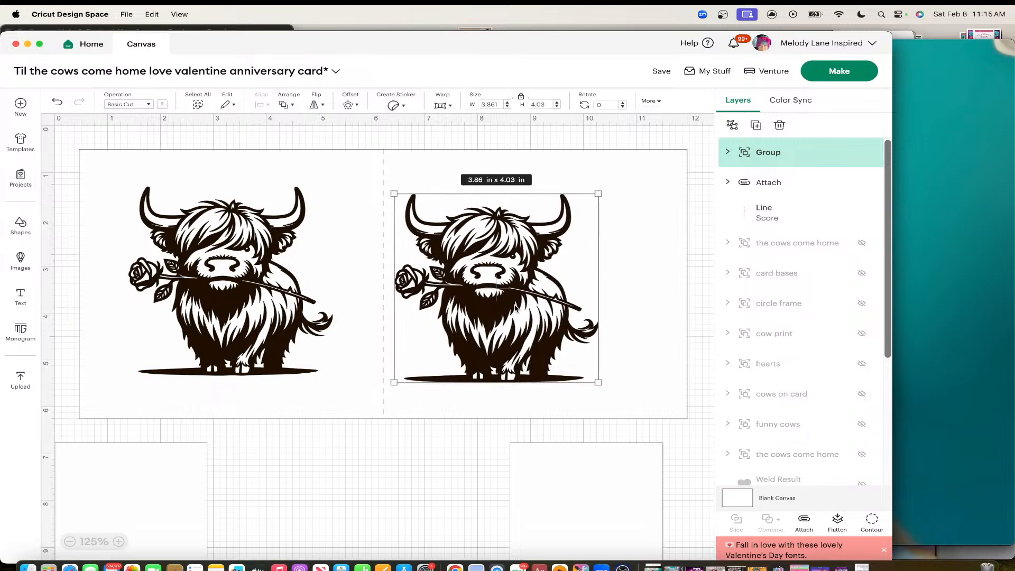
key(super+d)
drag(522, 347, 577, 329)
click(235, 295)
key(super+d)
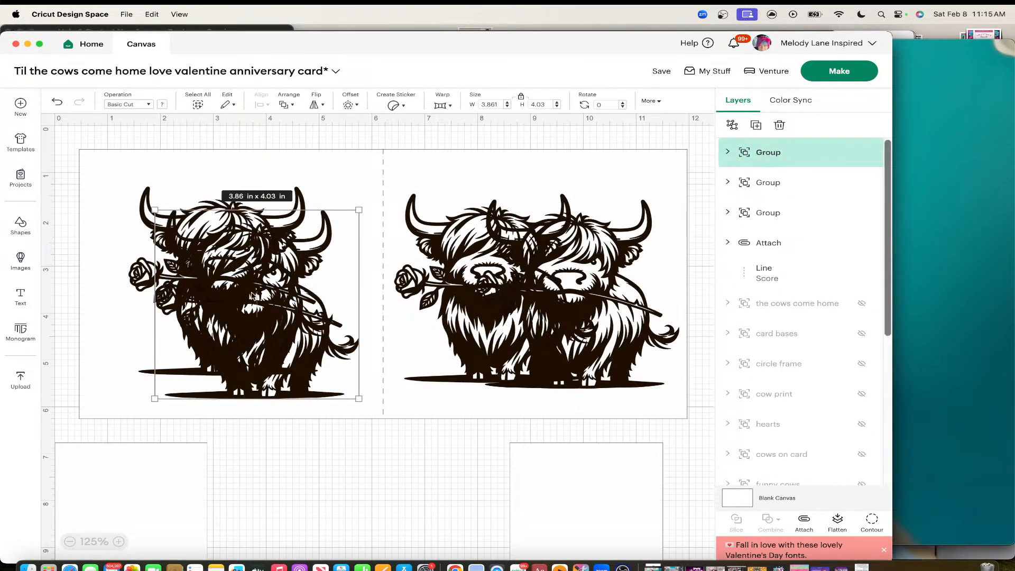
drag(240, 284, 546, 271)
Step: Open the left highland cow in Contour and hide all of its contours
click(205, 237)
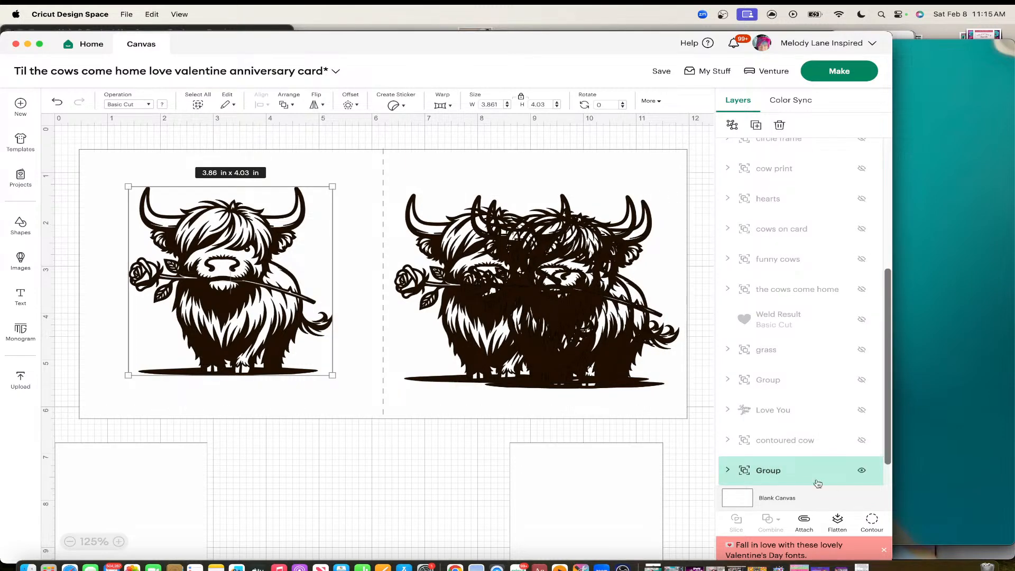
click(871, 517)
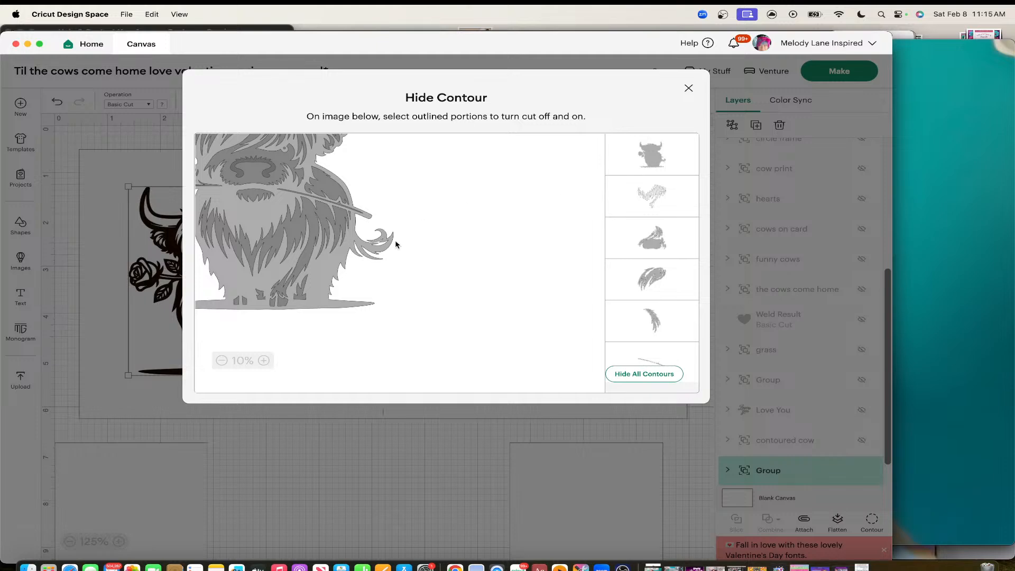
scroll(394, 243, up, 3)
scroll(446, 209, up, 2)
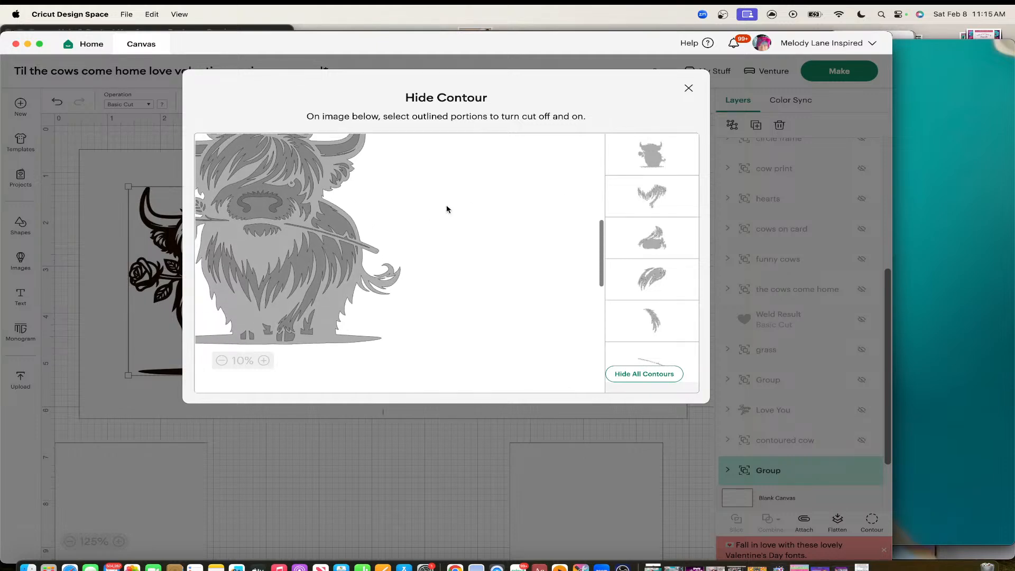
scroll(446, 209, left, 4)
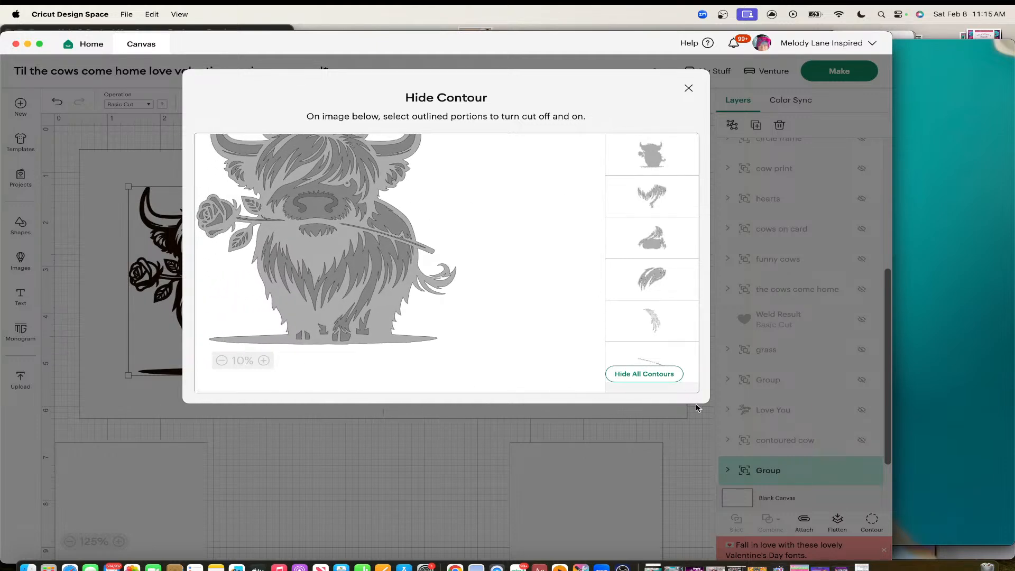
click(655, 374)
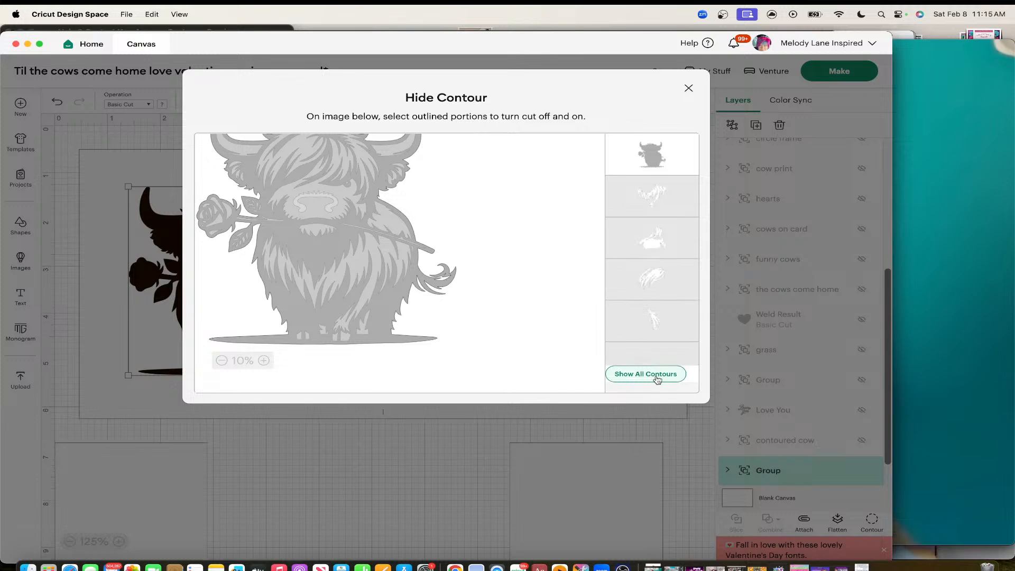
Step: Turn the contours of the rose's upper petals back on in the left highland cow
scroll(394, 221, up, 1)
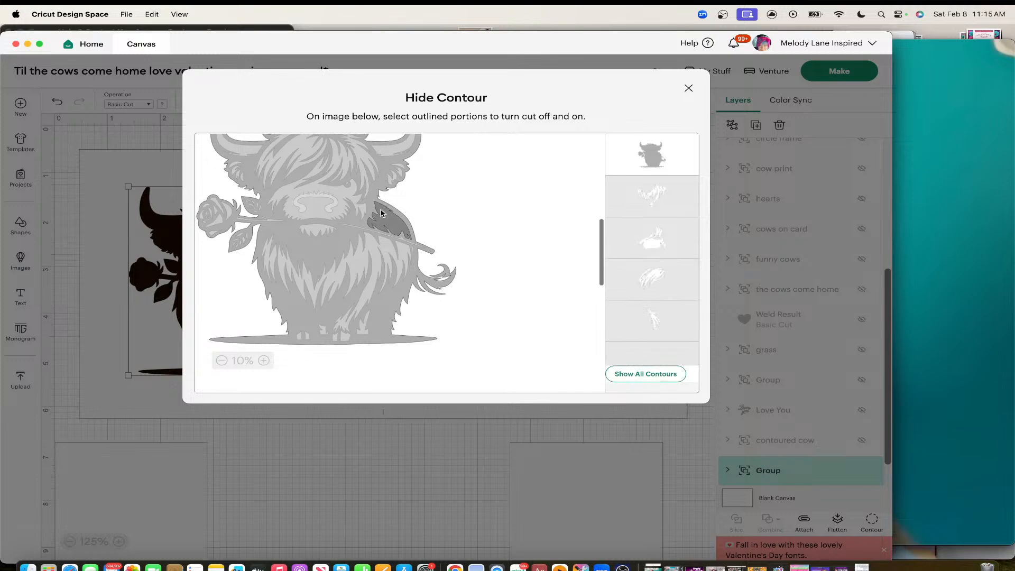
click(229, 214)
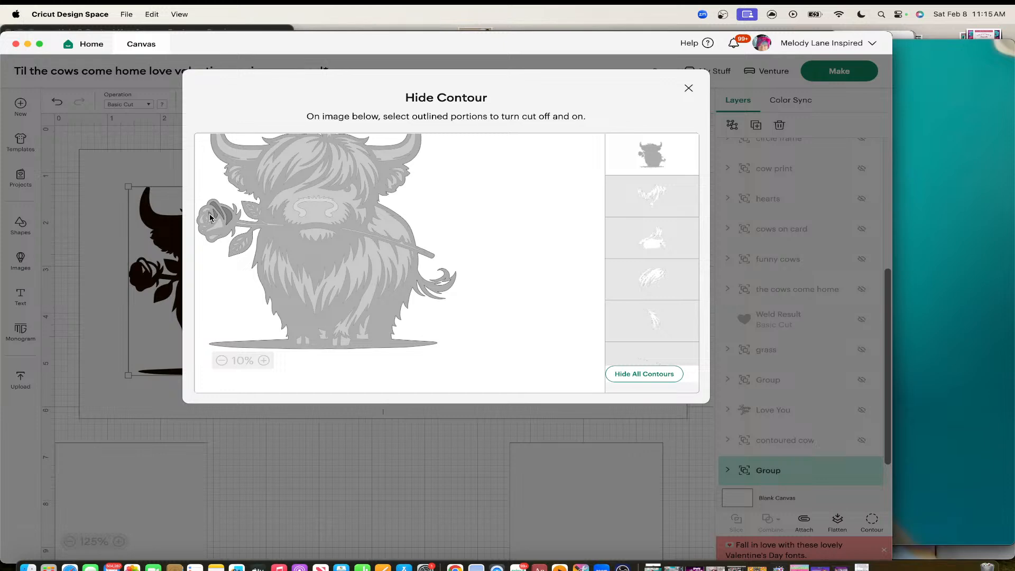
click(209, 214)
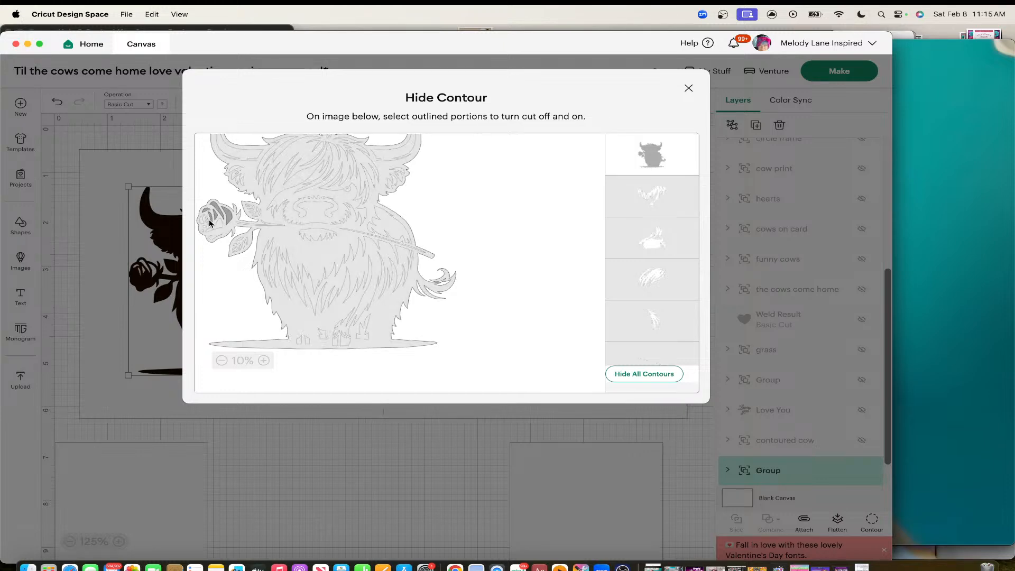
Step: Turn the rose's remaining inner and lower petal contours back on, including the small pieces at its center
click(264, 360)
scroll(305, 308, down, 10)
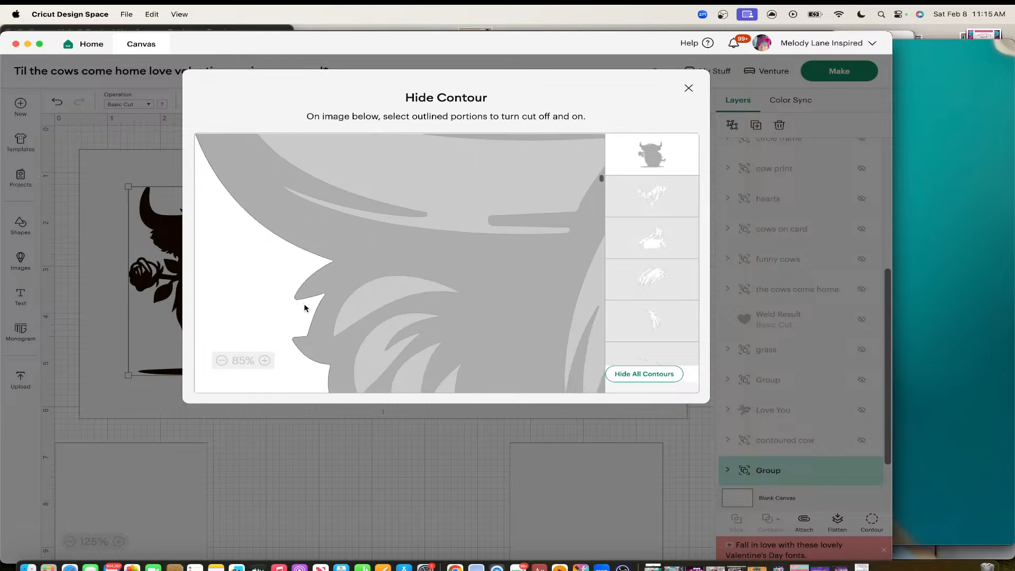
scroll(304, 307, down, 8)
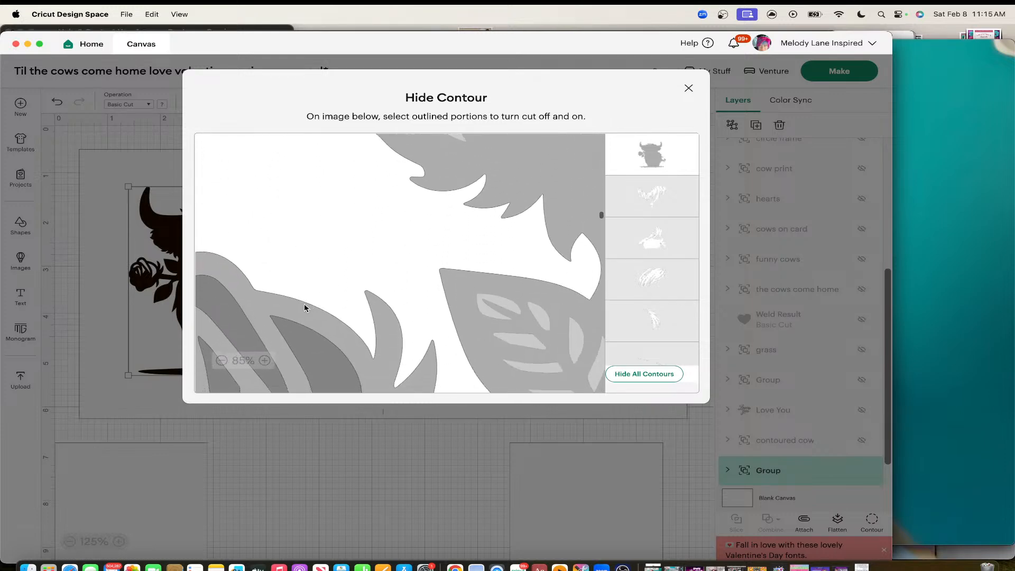
scroll(305, 308, down, 5)
scroll(305, 308, left, 4)
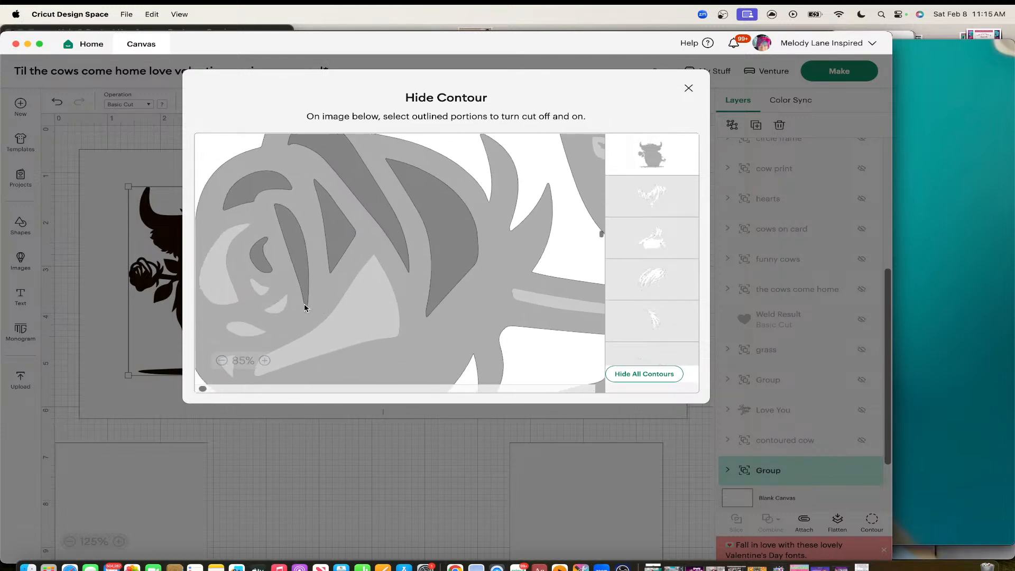
click(382, 319)
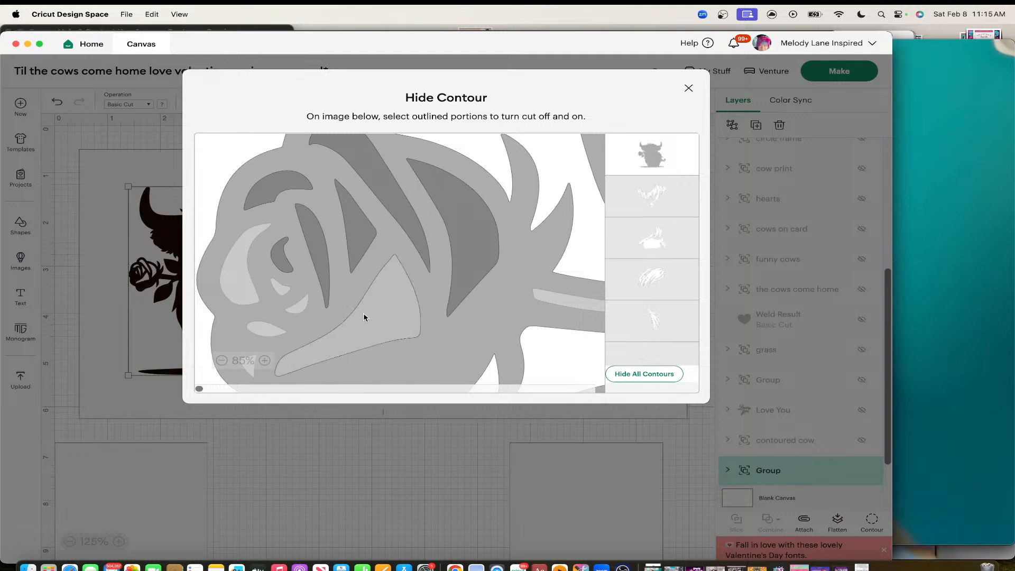
click(295, 309)
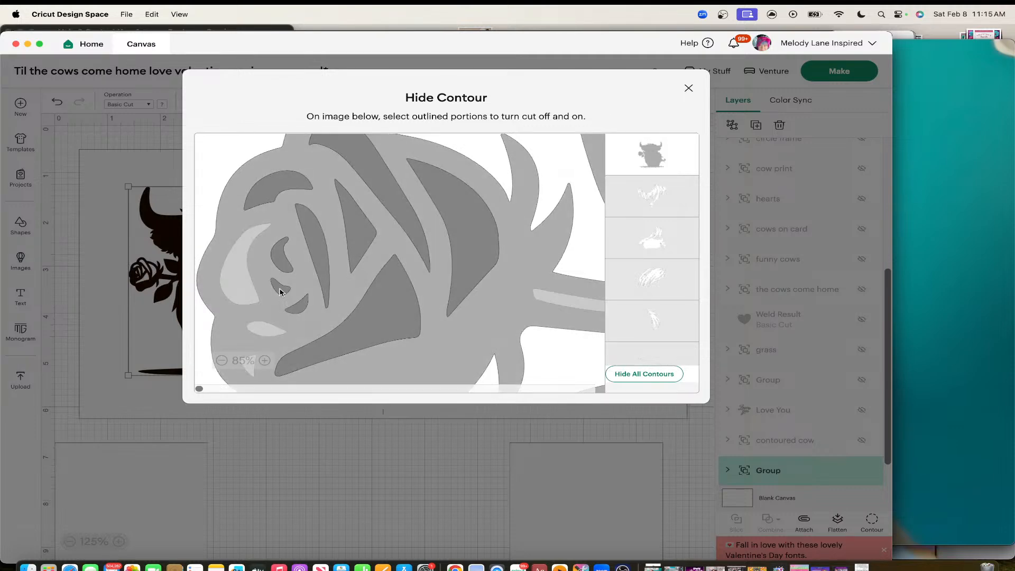
click(279, 291)
click(243, 276)
click(267, 332)
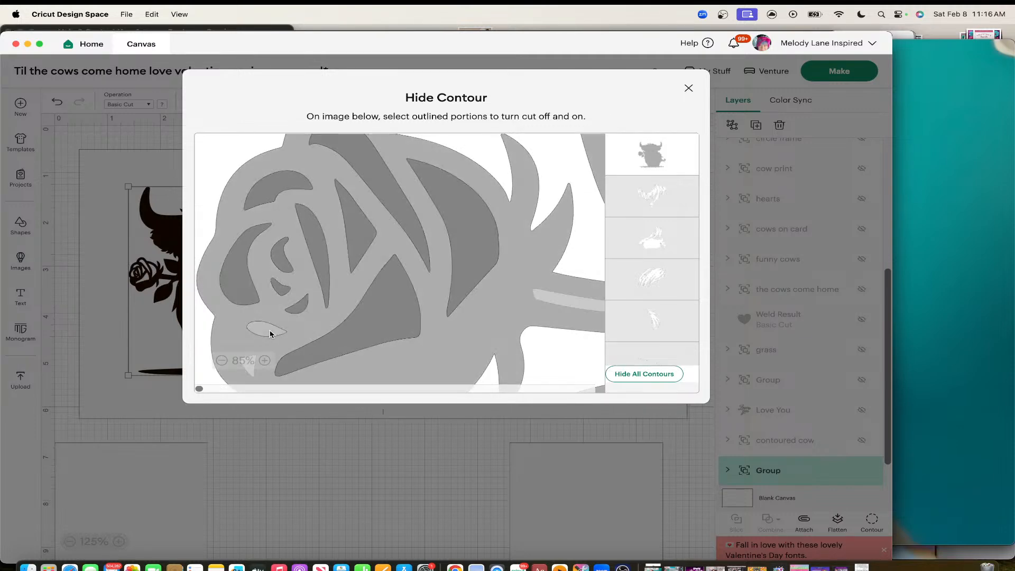
scroll(347, 300, down, 3)
scroll(343, 302, down, 1)
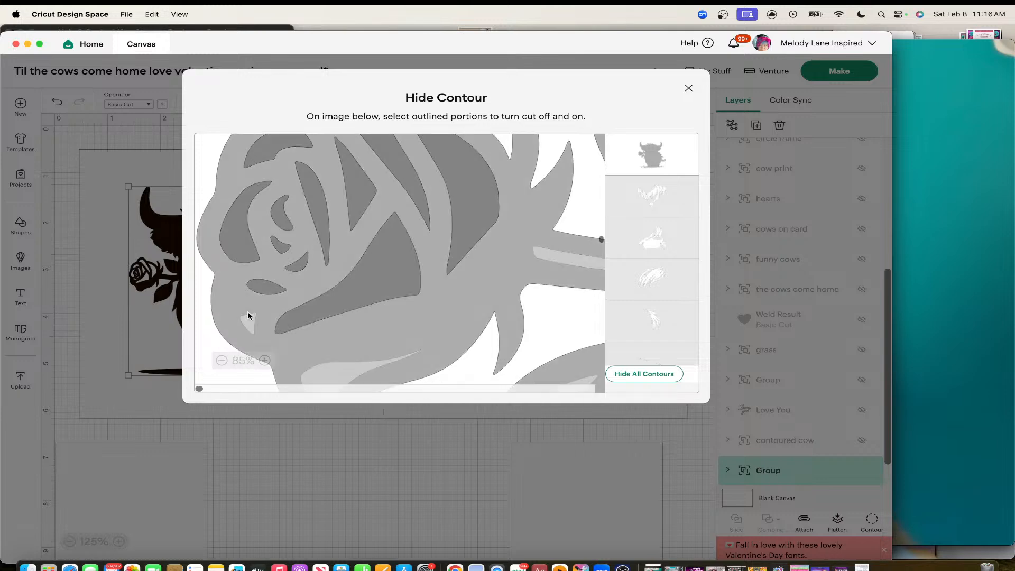
click(249, 324)
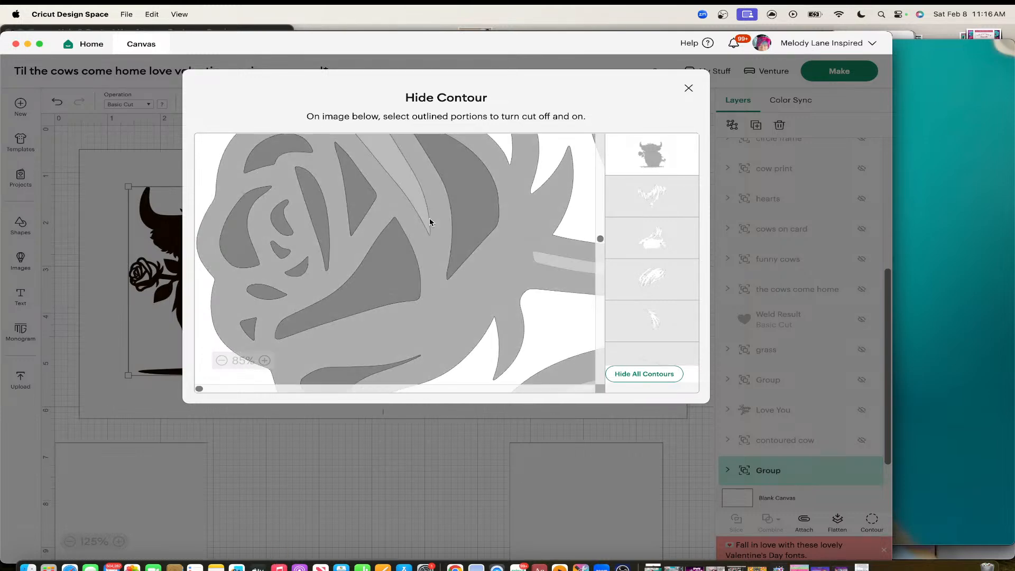
Step: Hide the cow's outer silhouette contour to isolate the rose petals, and finish contouring
click(221, 360)
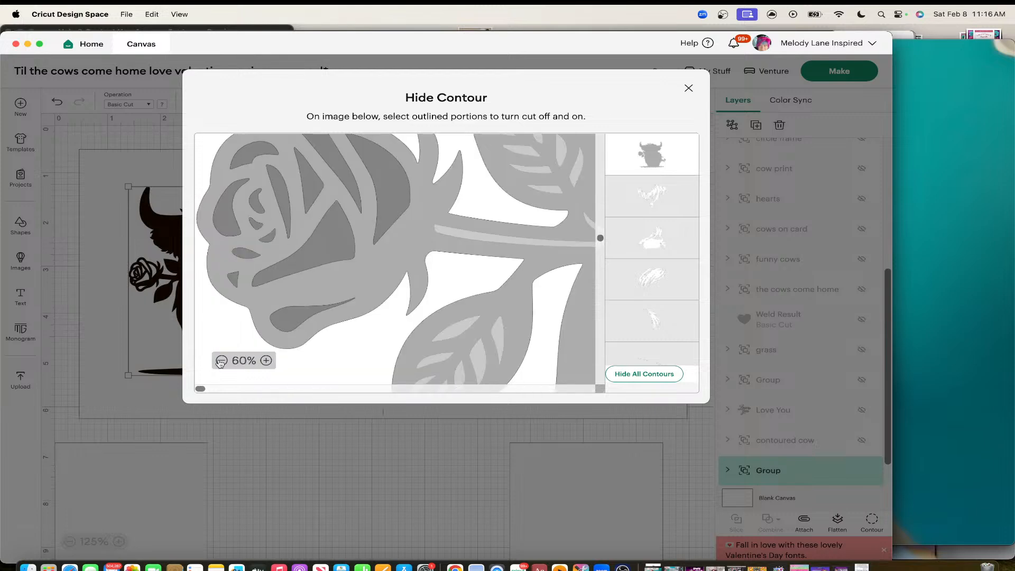
click(221, 360)
click(340, 273)
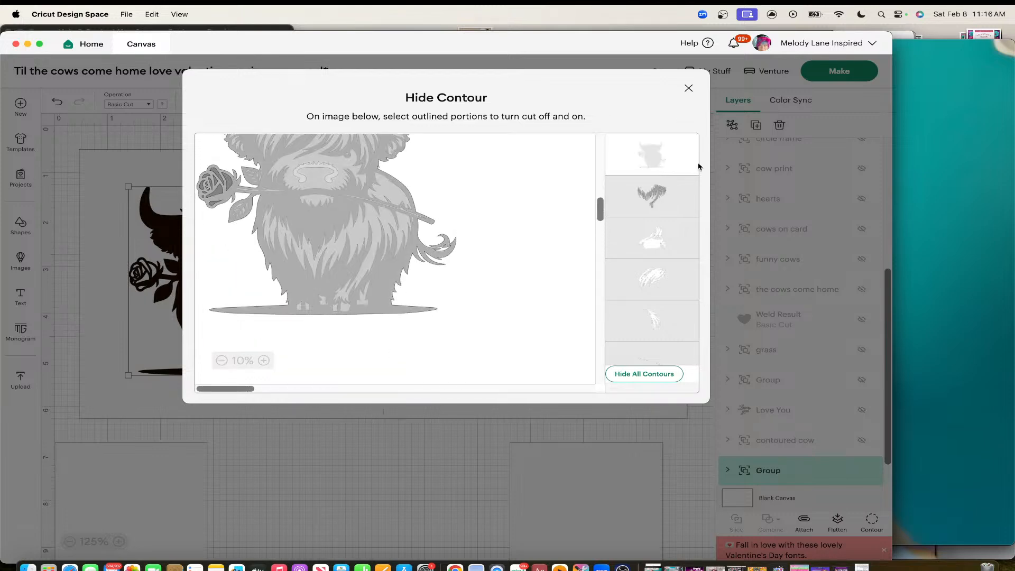
click(650, 153)
click(688, 88)
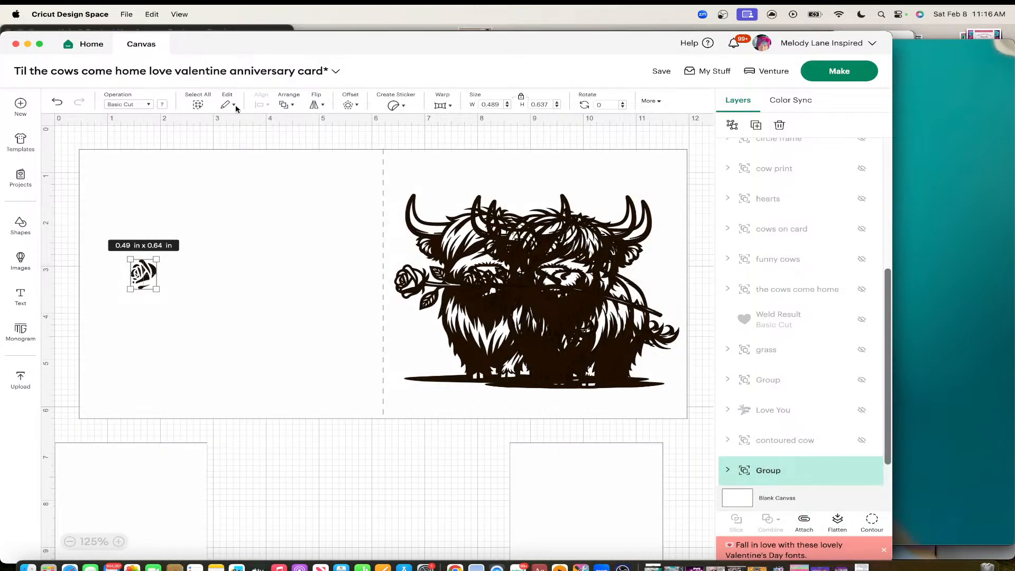
Step: Color the isolated rose petals dark red
click(162, 104)
click(189, 148)
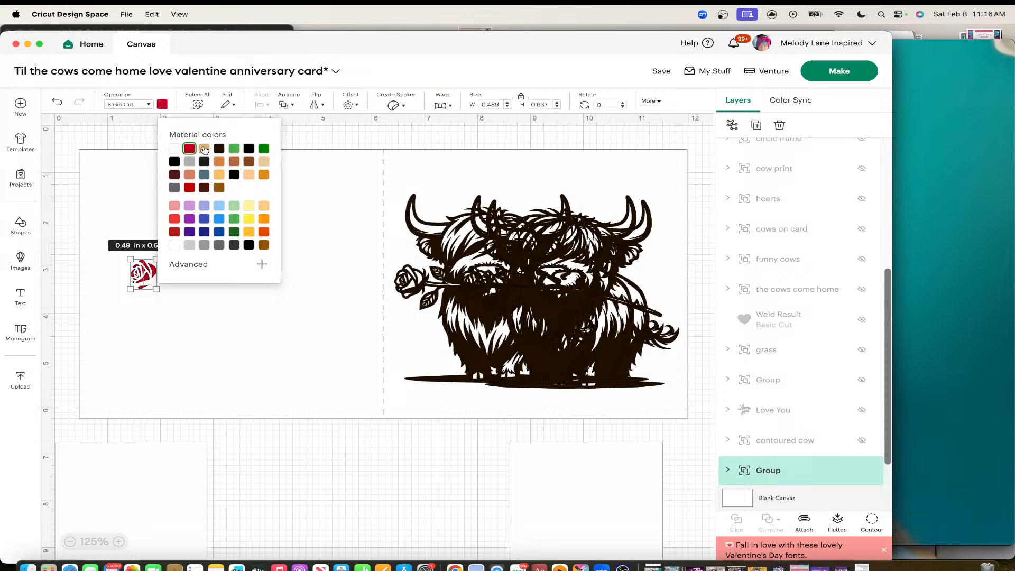
click(311, 345)
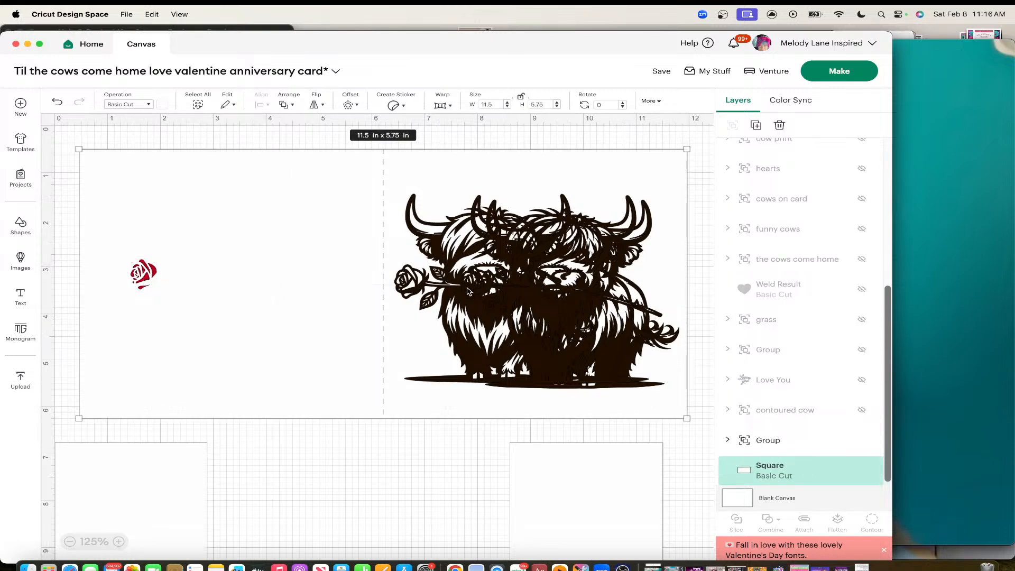
Step: Move one highland cow copy onto the left half of the card base and hide all of its contours
drag(467, 291, 256, 289)
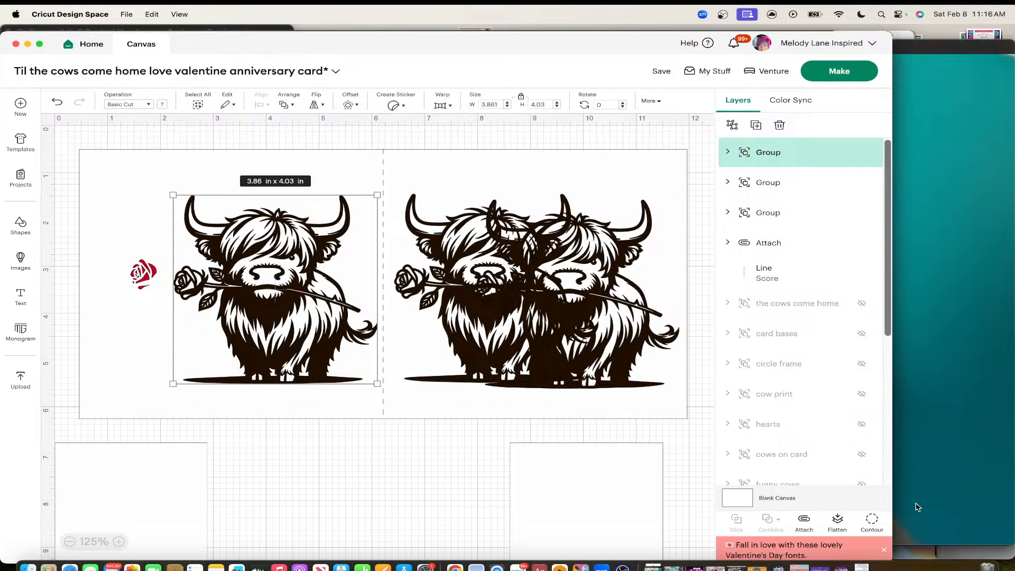
click(873, 515)
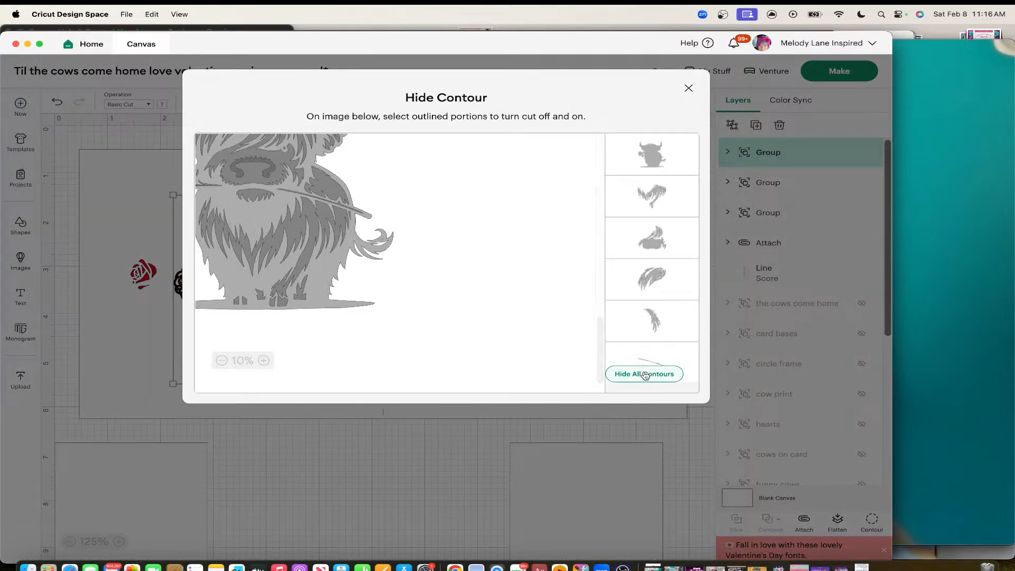
click(645, 375)
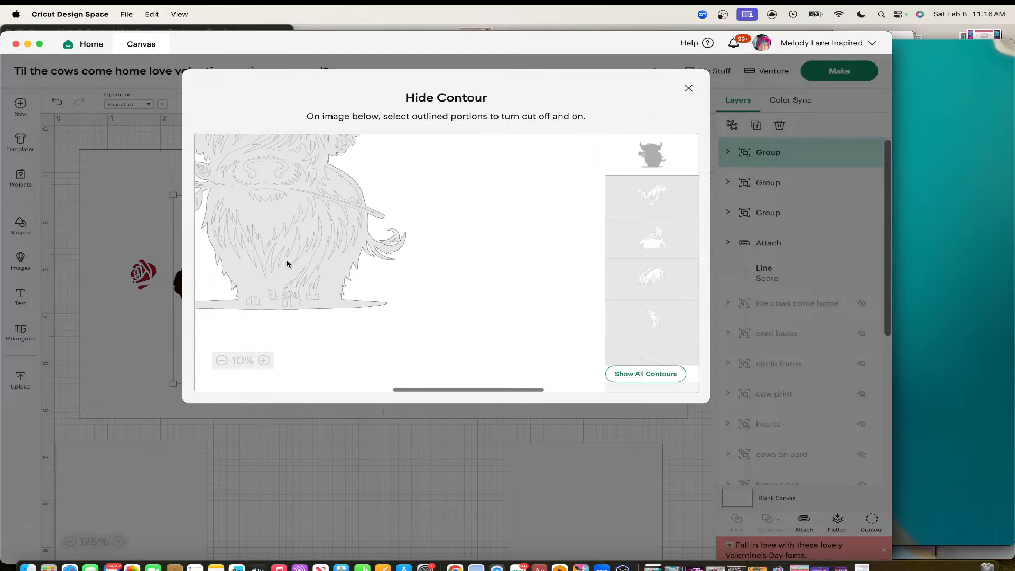
Step: Turn the contours of the rose stem back on, both beside the leaf and on the far side of the cow's mouth
click(264, 360)
scroll(385, 285, down, 3)
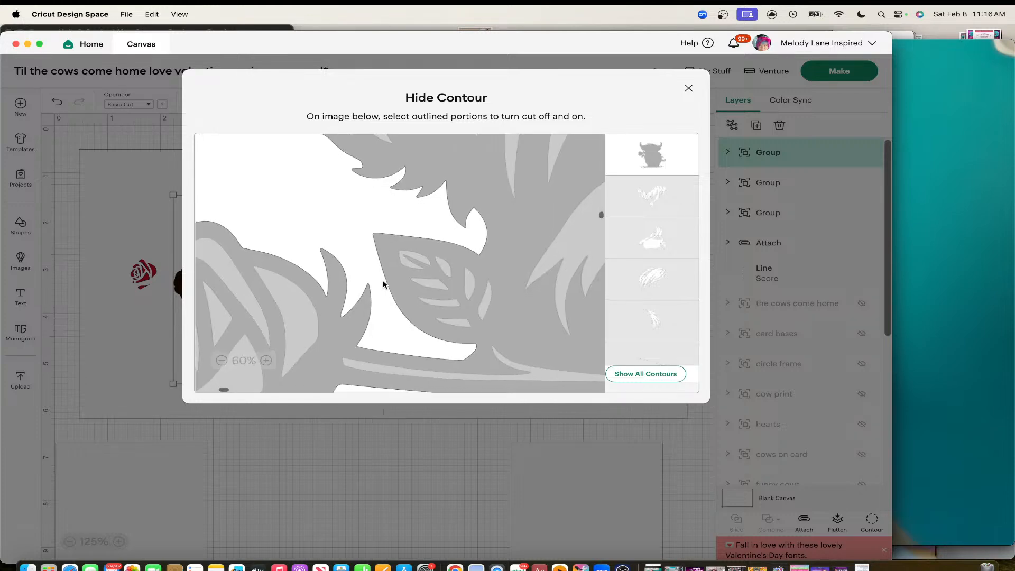
click(410, 349)
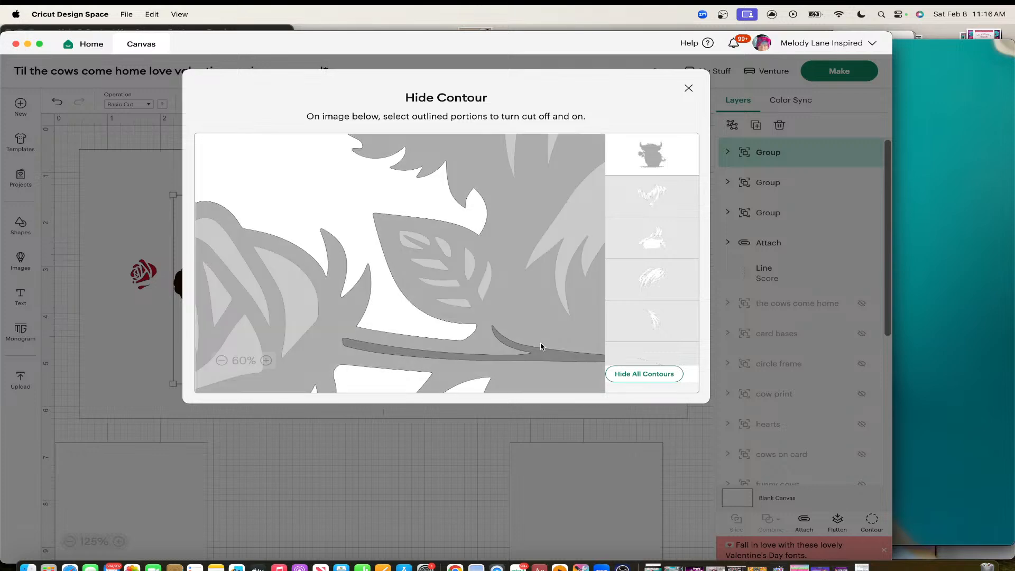
scroll(541, 347, right, 6)
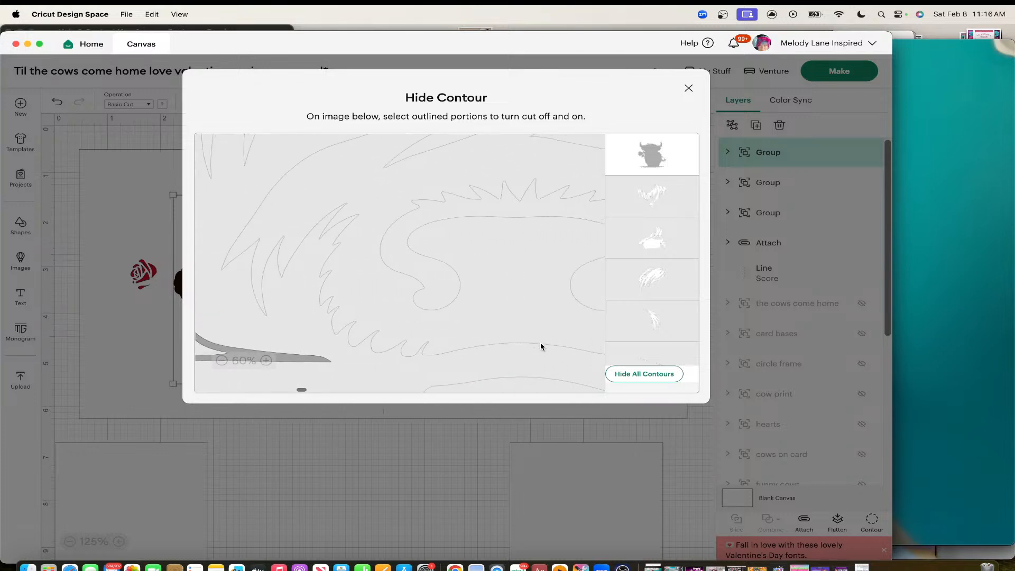
scroll(541, 342, right, 5)
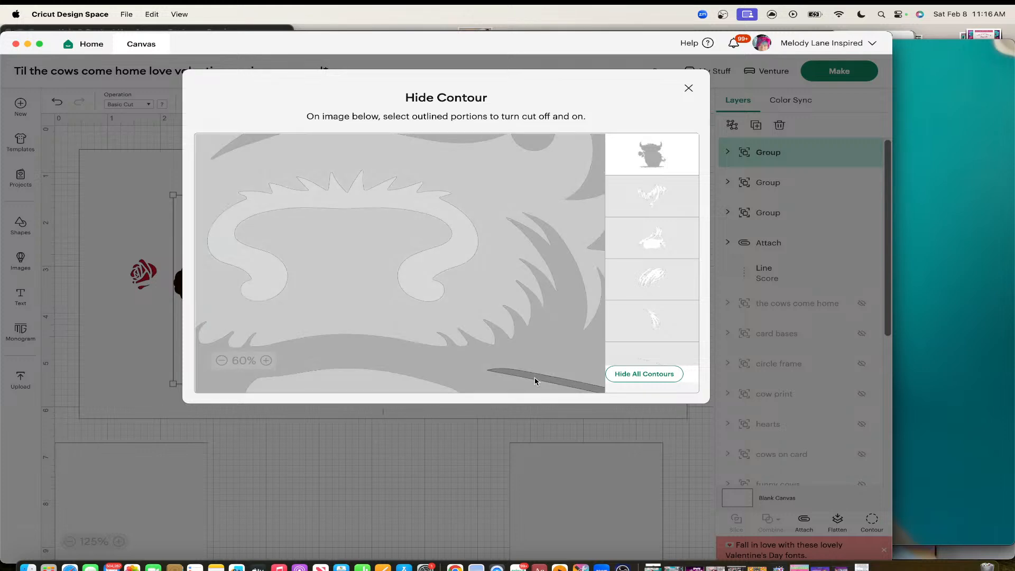
click(535, 380)
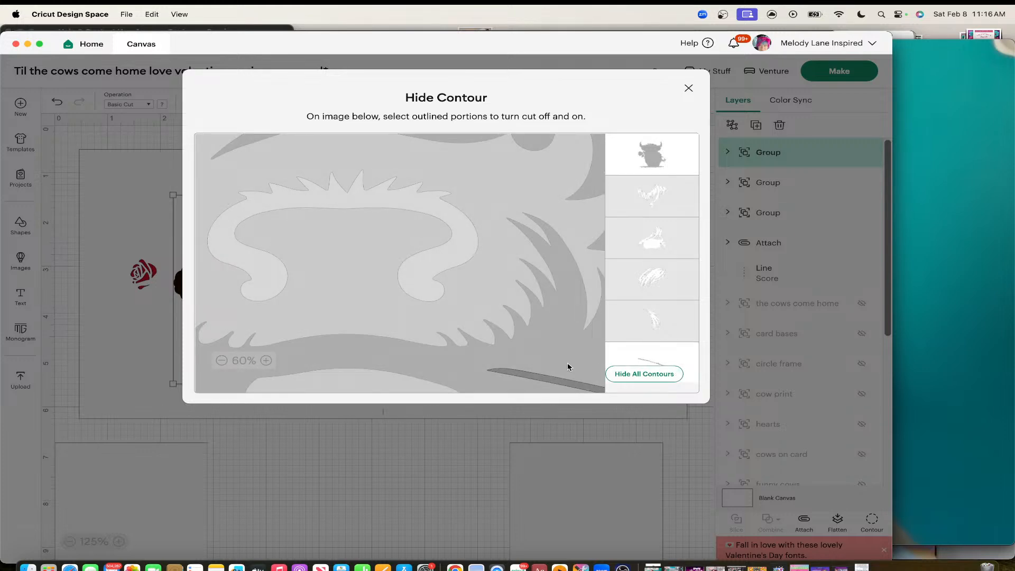
scroll(419, 358, left, 3)
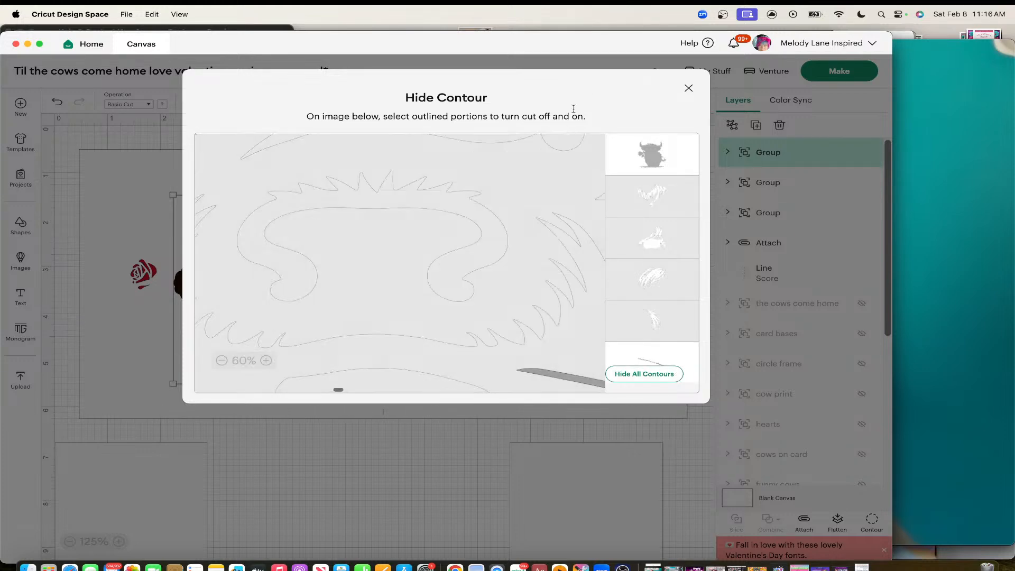
Step: Hide the cow's outer silhouette and the stray hair contour to isolate the stem pieces, and finish contouring
click(652, 154)
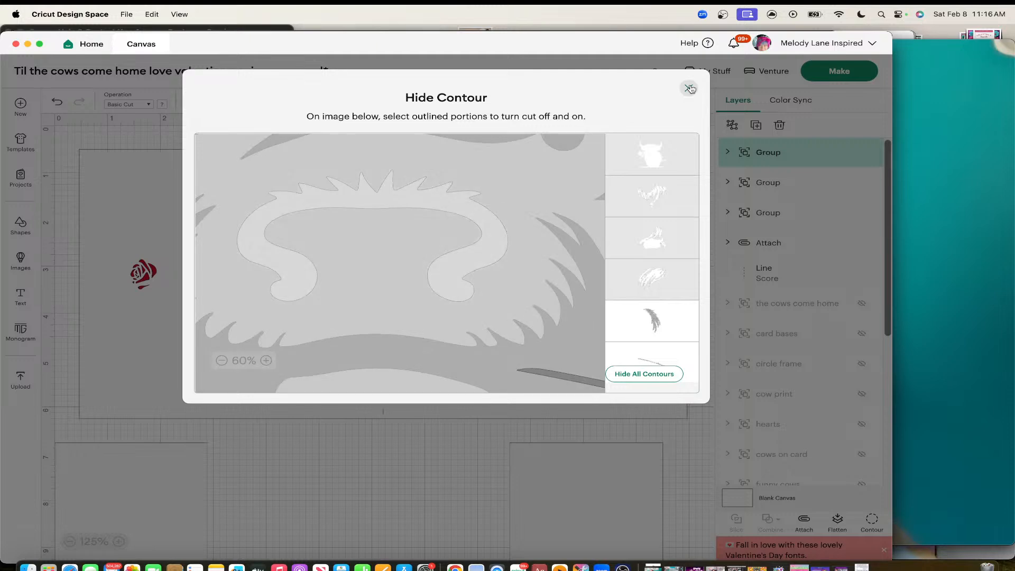
click(688, 88)
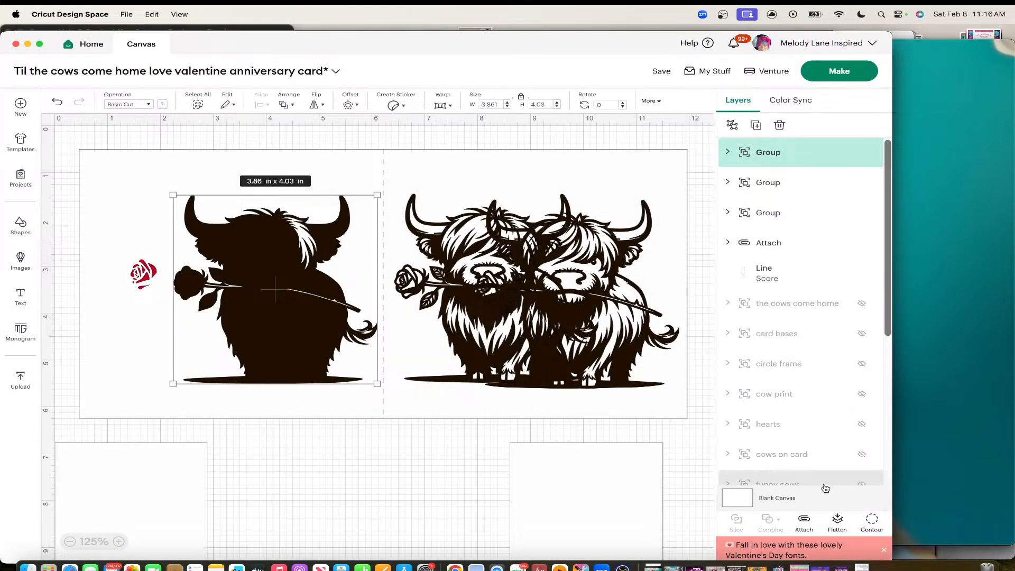
click(871, 520)
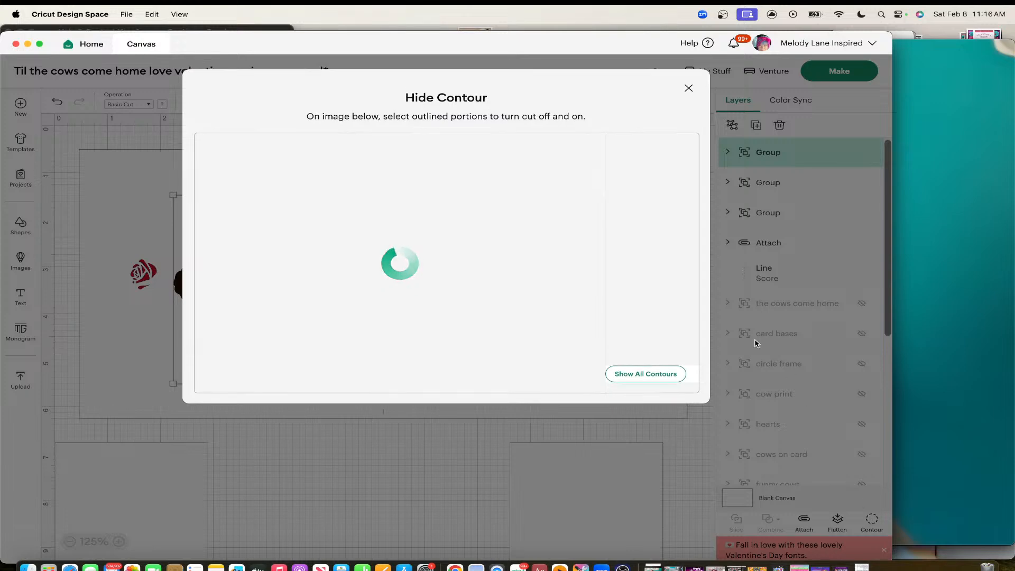
click(647, 151)
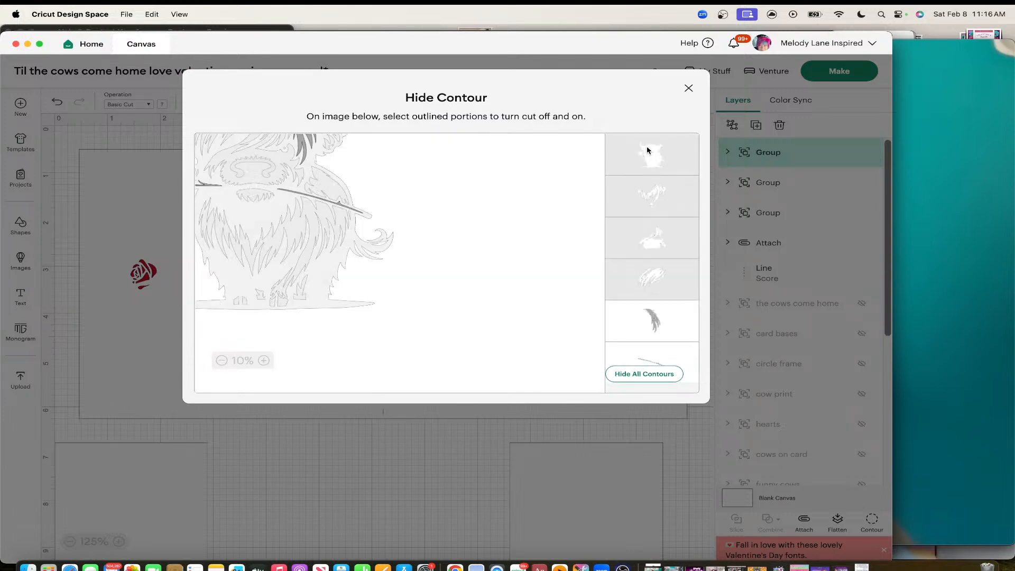
scroll(365, 220, up, 3)
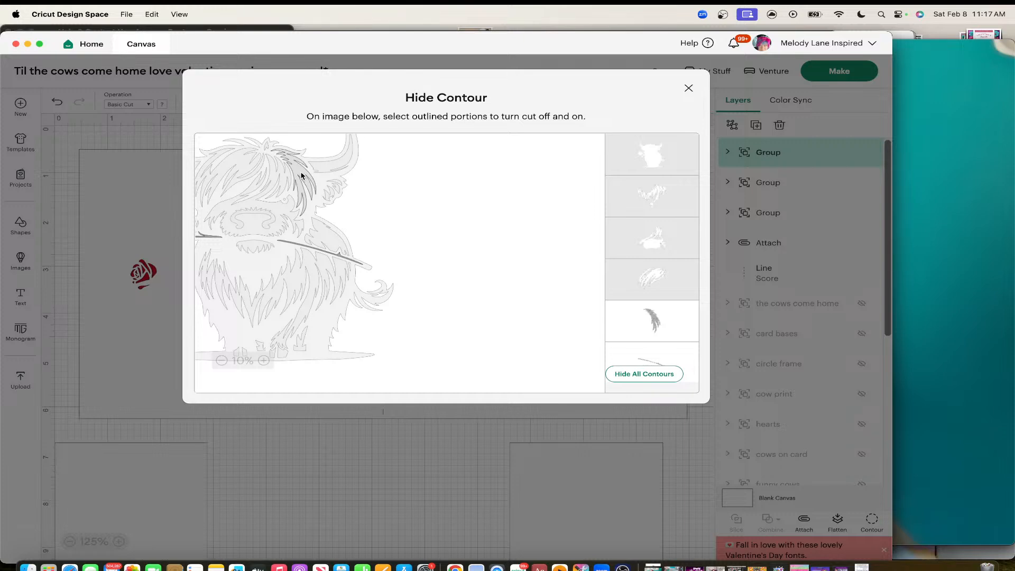
click(301, 176)
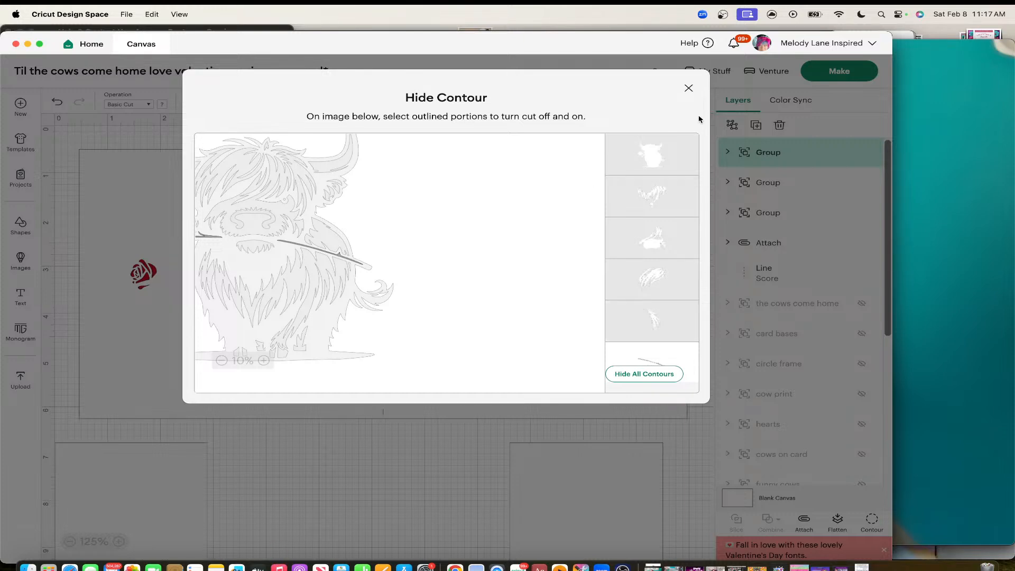
click(688, 88)
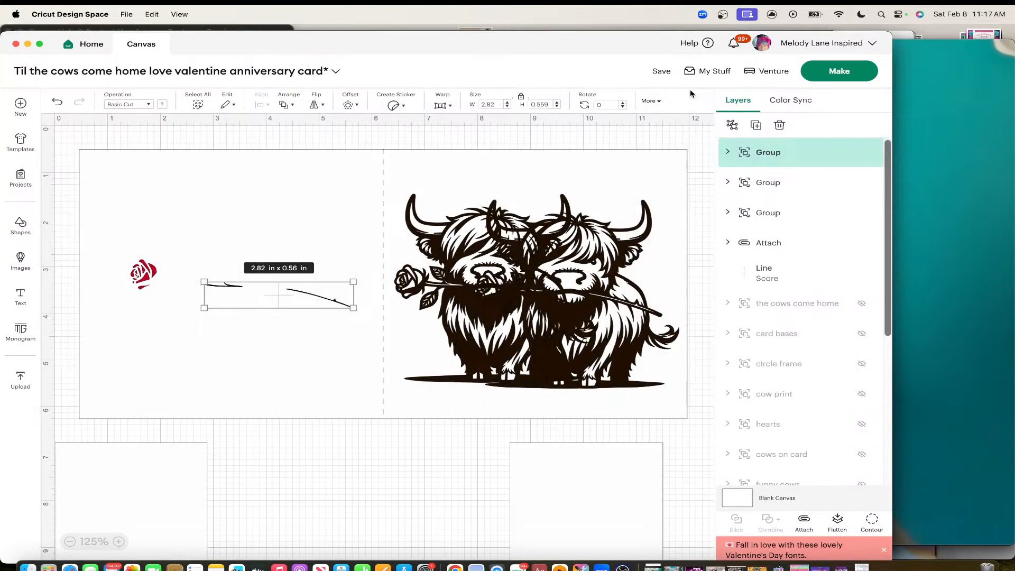
Step: Color the isolated stem pieces dark green and move them closer to the red rose
click(162, 105)
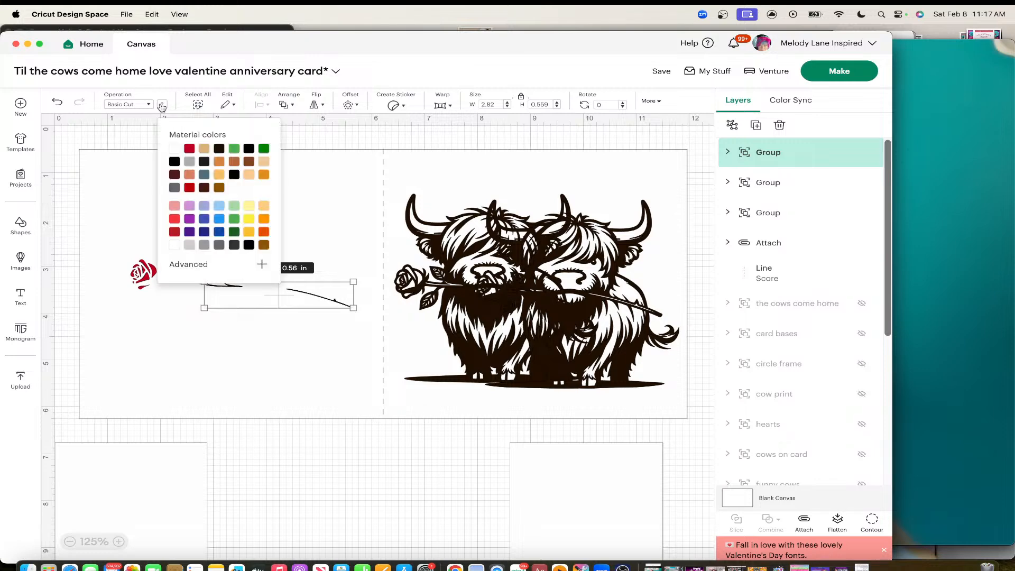
click(267, 150)
drag(325, 298, 299, 294)
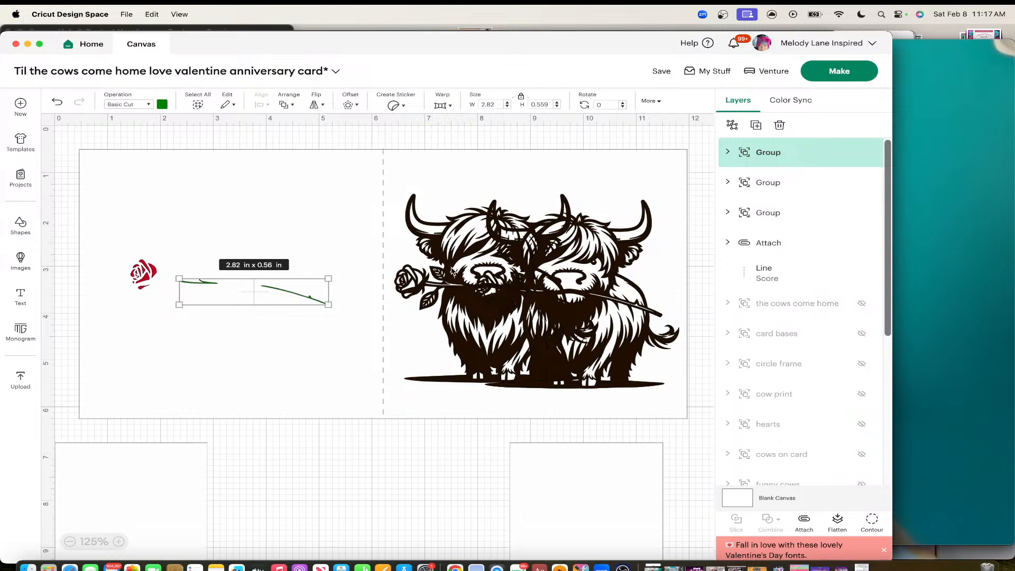
Step: Move the two remaining highland cow copies apart so they no longer overlap, and select the one near the score line
drag(452, 271, 458, 252)
drag(627, 306, 749, 294)
click(505, 280)
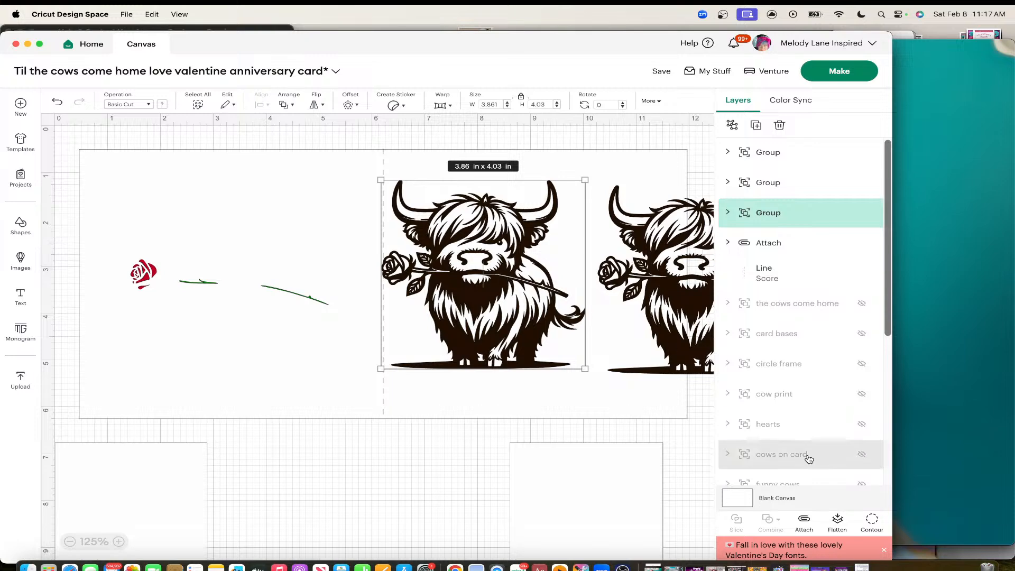
Step: Hide all contours of the highland cow beside the score line to make a solid silhouette, and shift it slightly away from the line
click(872, 521)
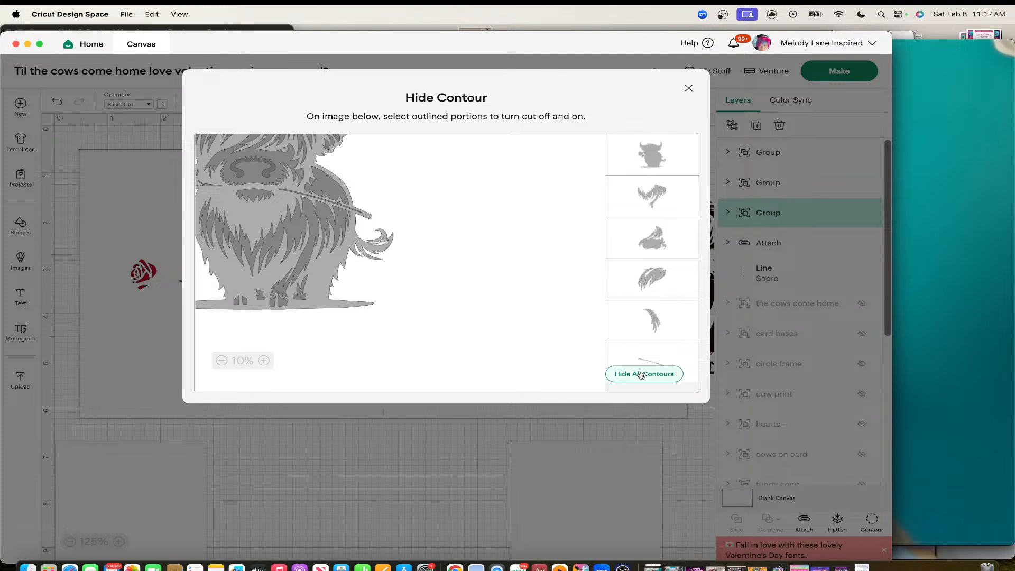
click(641, 374)
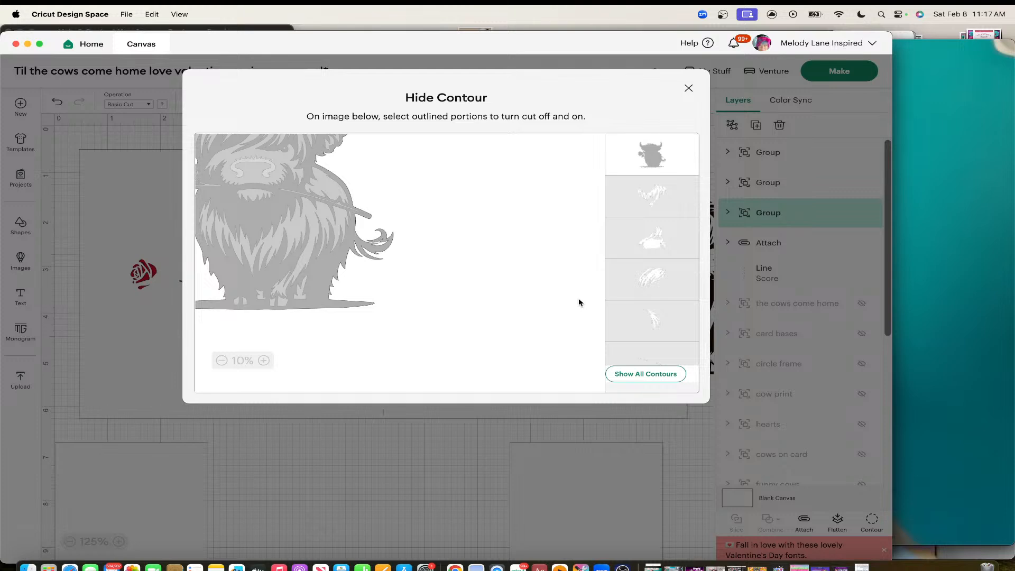
click(687, 88)
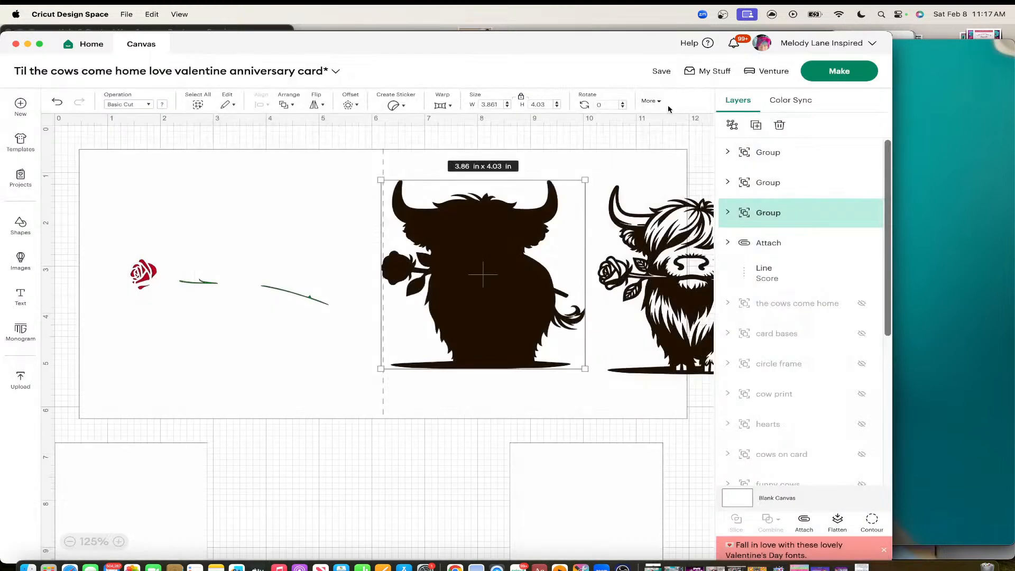
drag(497, 257, 502, 264)
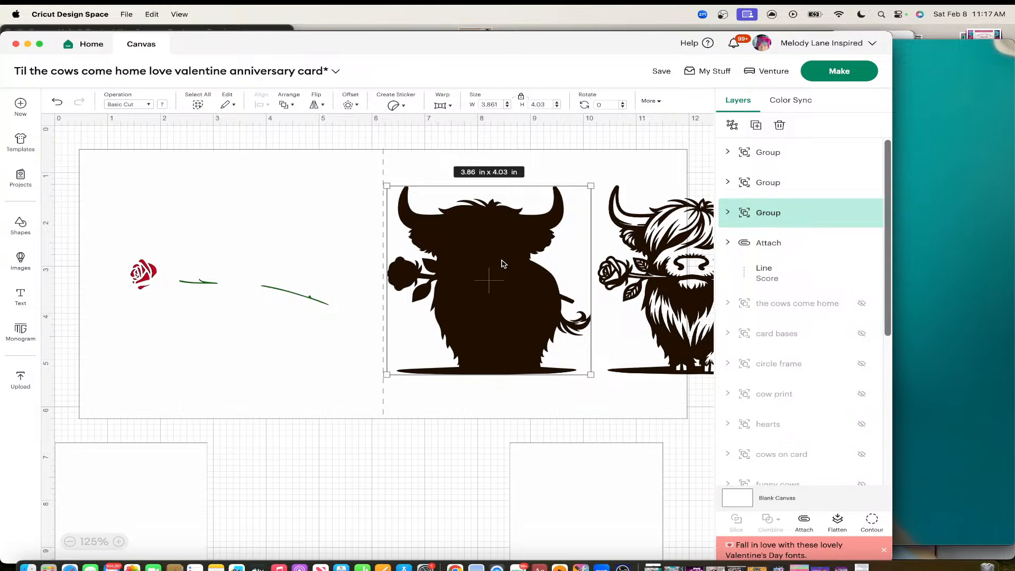
Step: Try a few brown and orange shades on the solid cow silhouette and settle on the light orange-brown
click(162, 104)
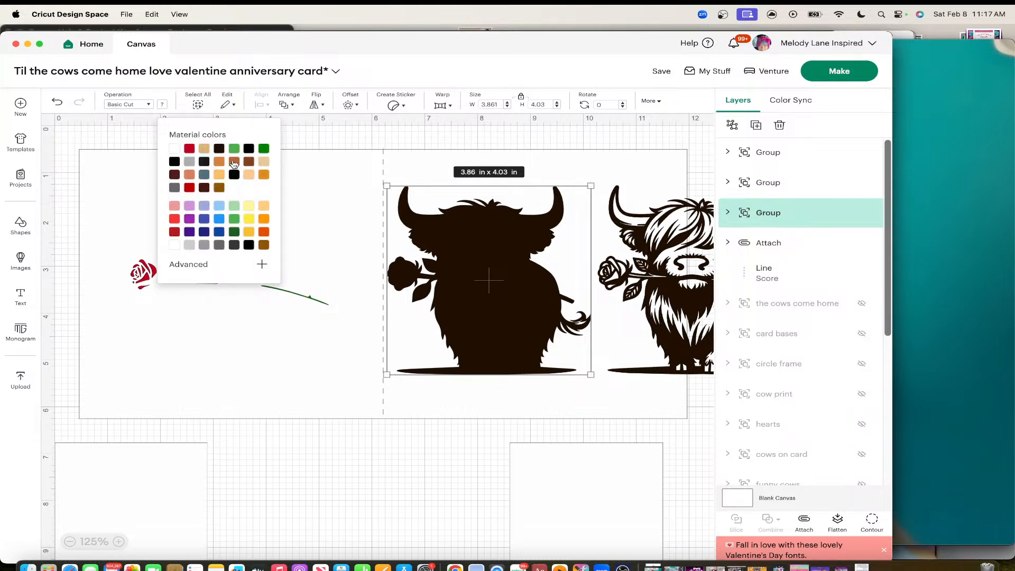
click(234, 163)
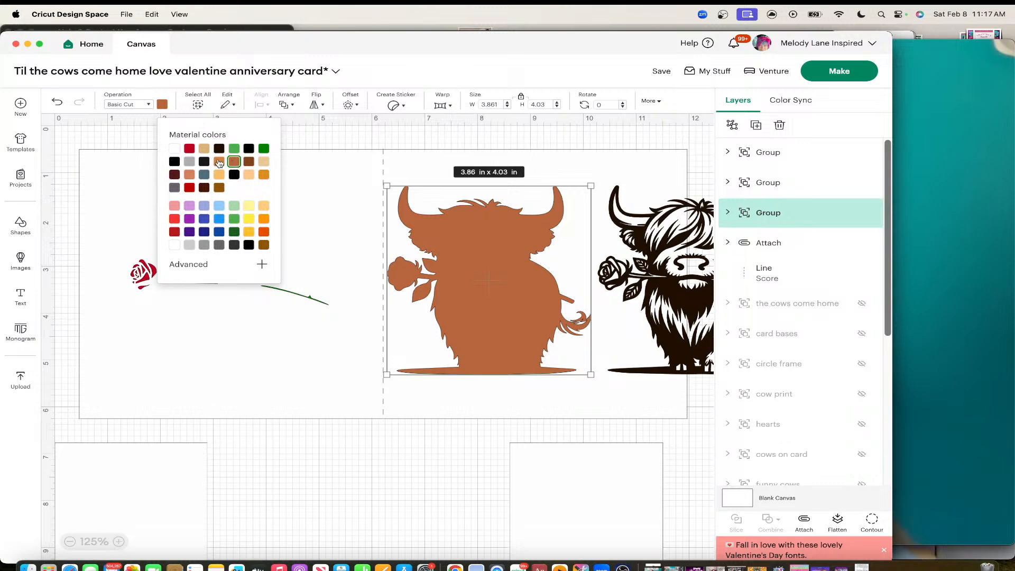
click(219, 162)
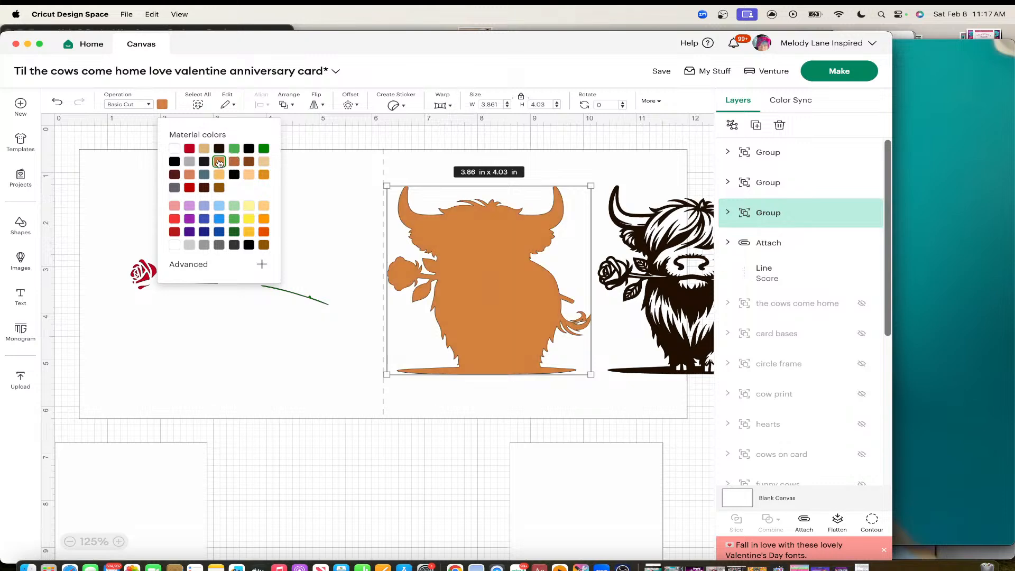
click(264, 176)
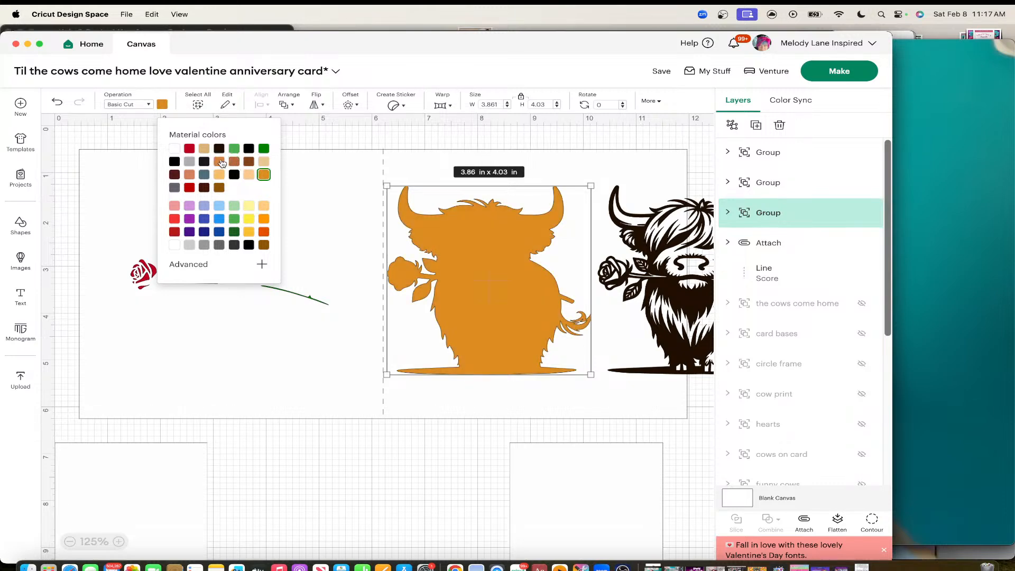
click(219, 162)
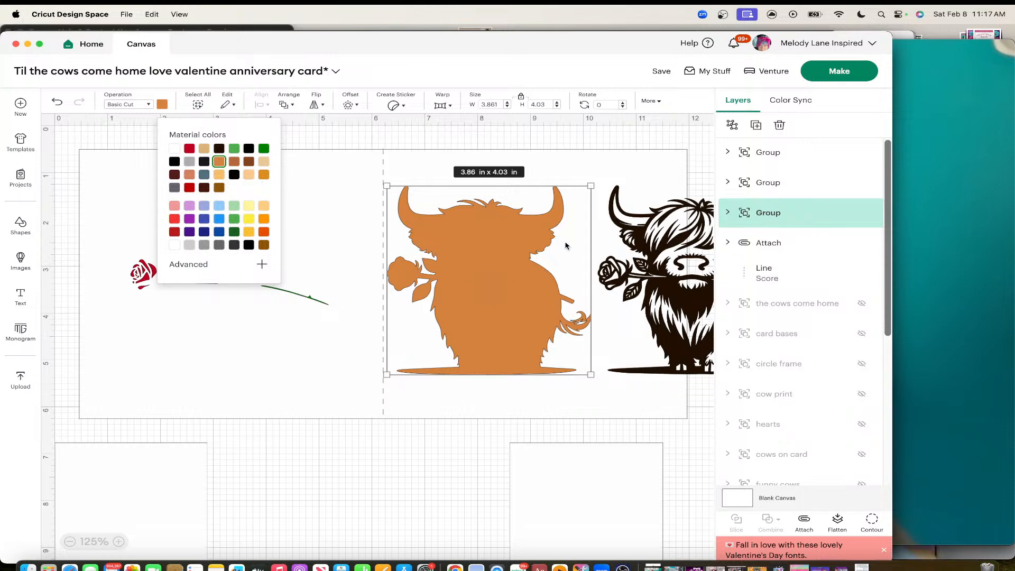
Step: Place the detailed black highland cow exactly over the orange-brown silhouette
click(684, 243)
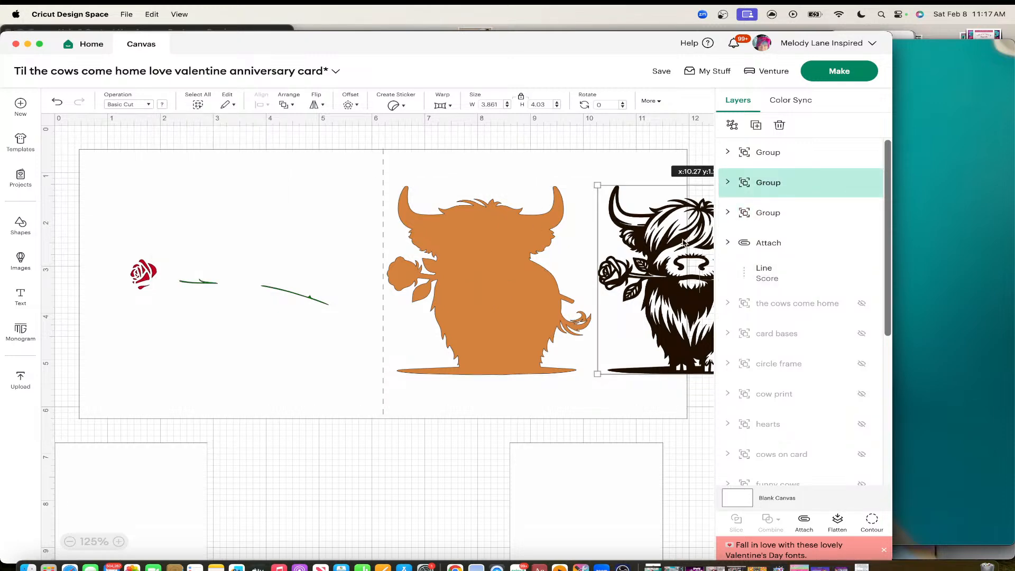
drag(684, 243, 472, 244)
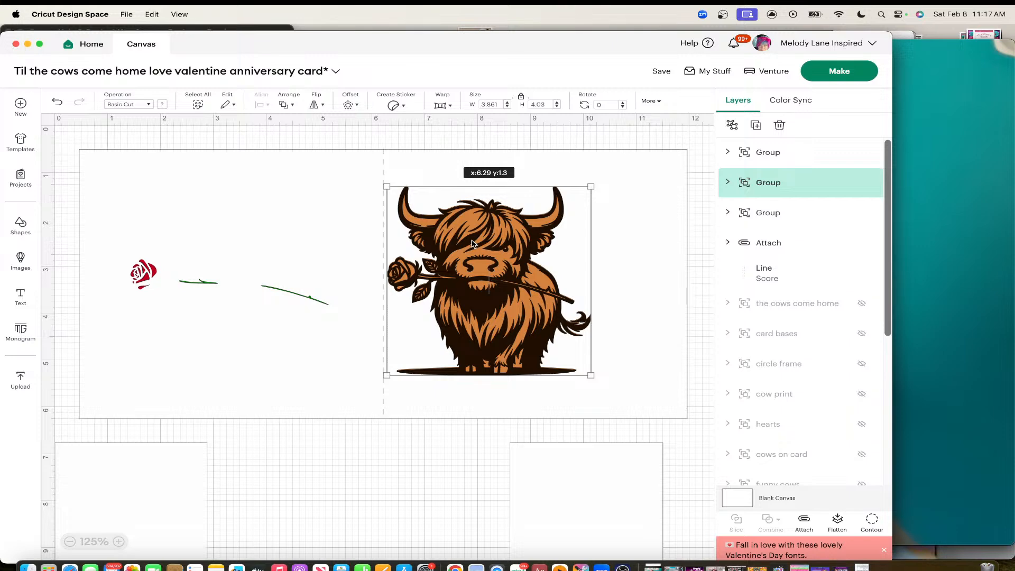
mouse_move(475, 244)
mouse_down()
mouse_move(498, 246)
mouse_move(476, 243)
mouse_up()
Step: Bring the red rose to the front, and fit the rose and the green stem pieces over the cow's rose and stem
drag(142, 274, 350, 248)
right_click(350, 248)
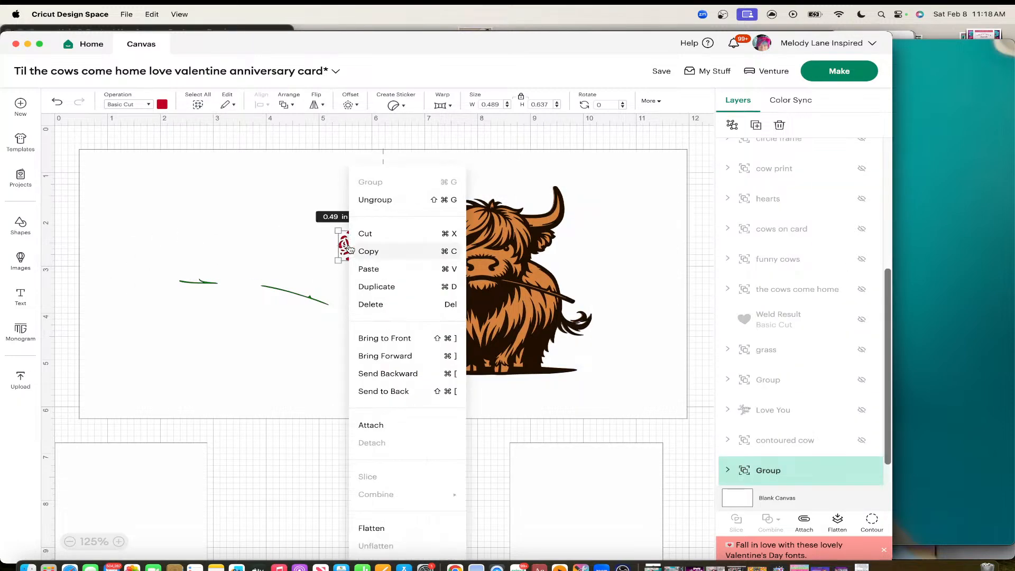
click(391, 339)
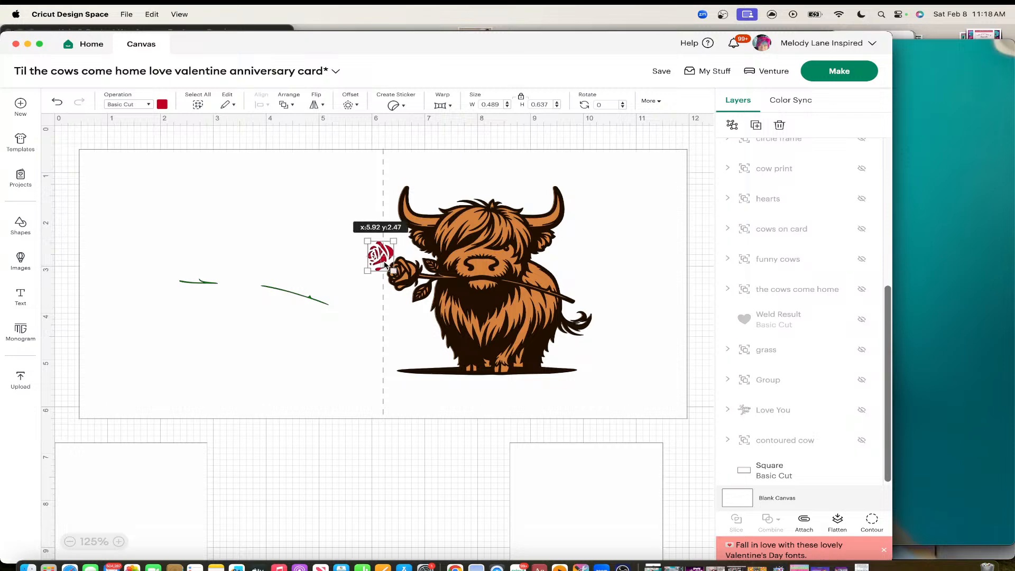
drag(349, 249, 403, 280)
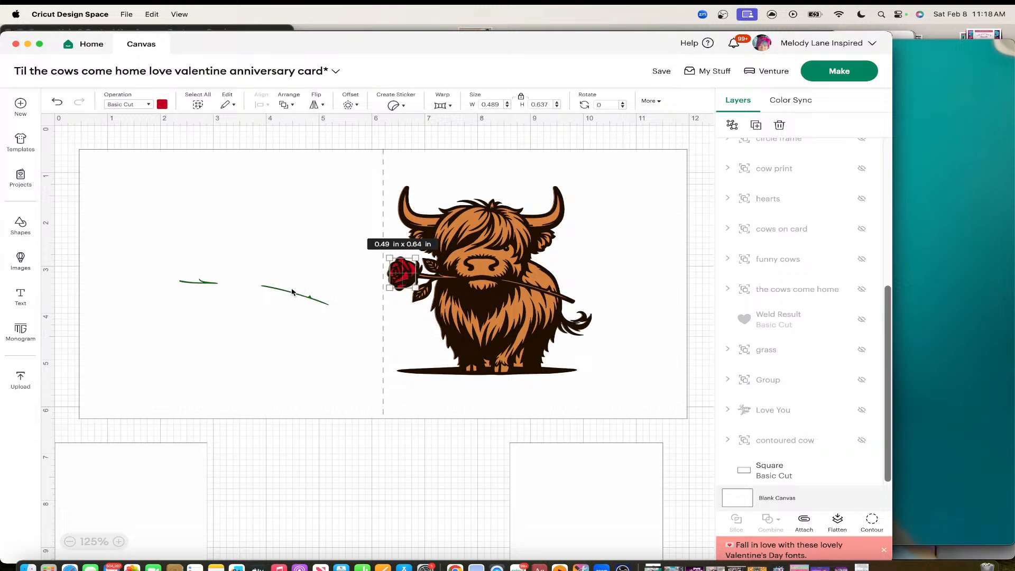
drag(292, 291, 530, 286)
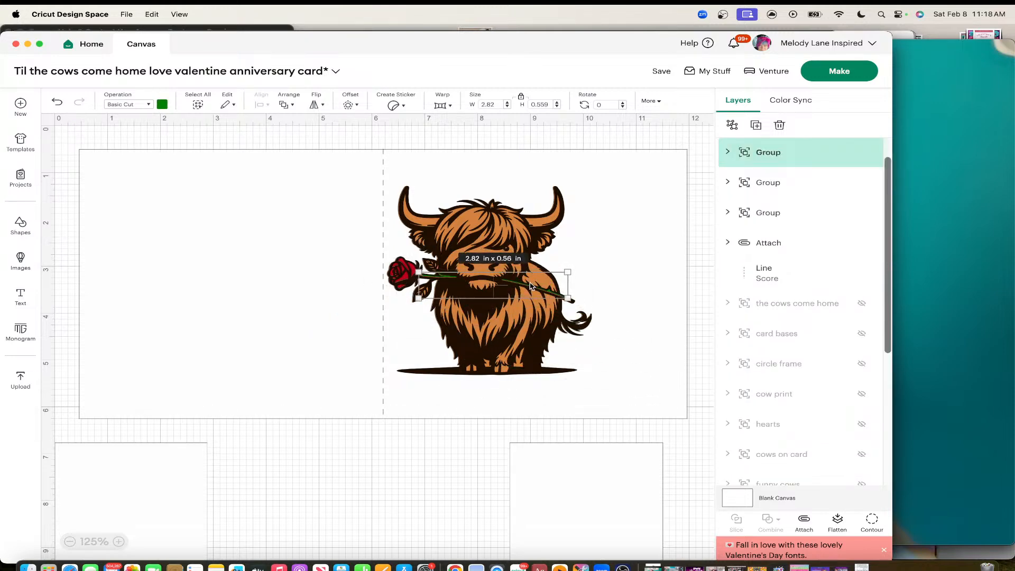
click(484, 128)
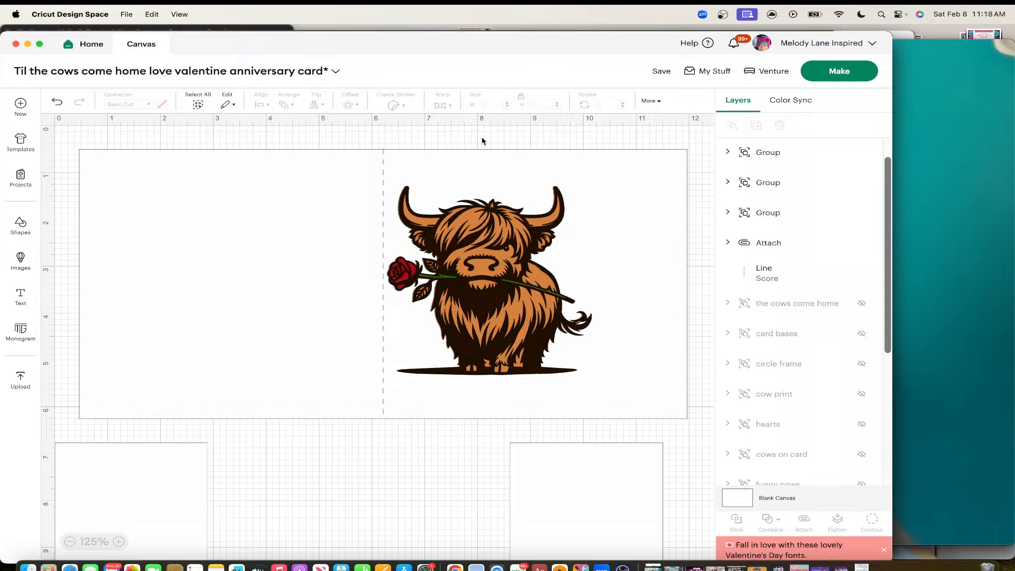
Step: Attach the score line to the 11.5 in wide card base and send the attached base to the back
click(462, 176)
click(383, 171)
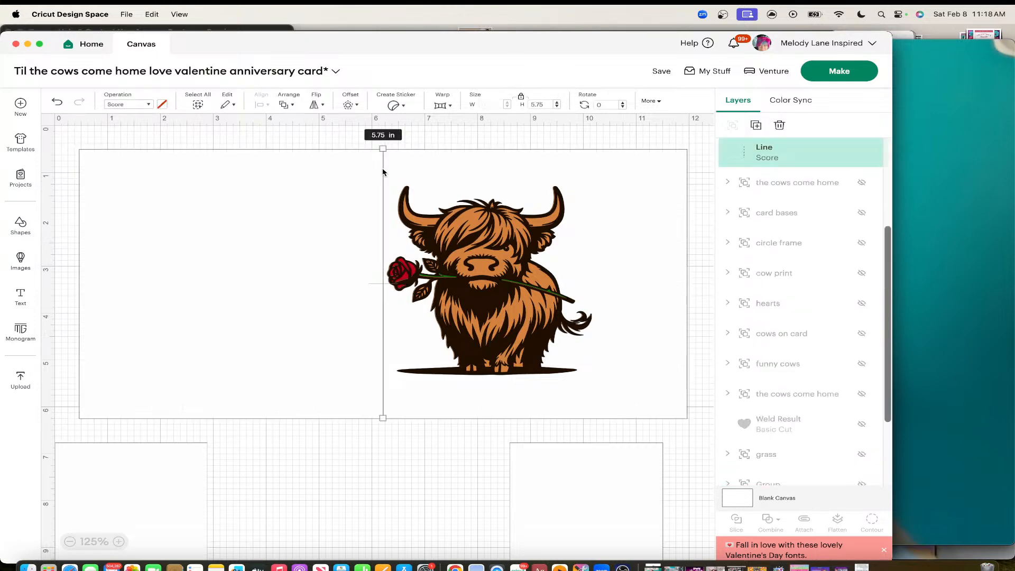
shift+click(246, 162)
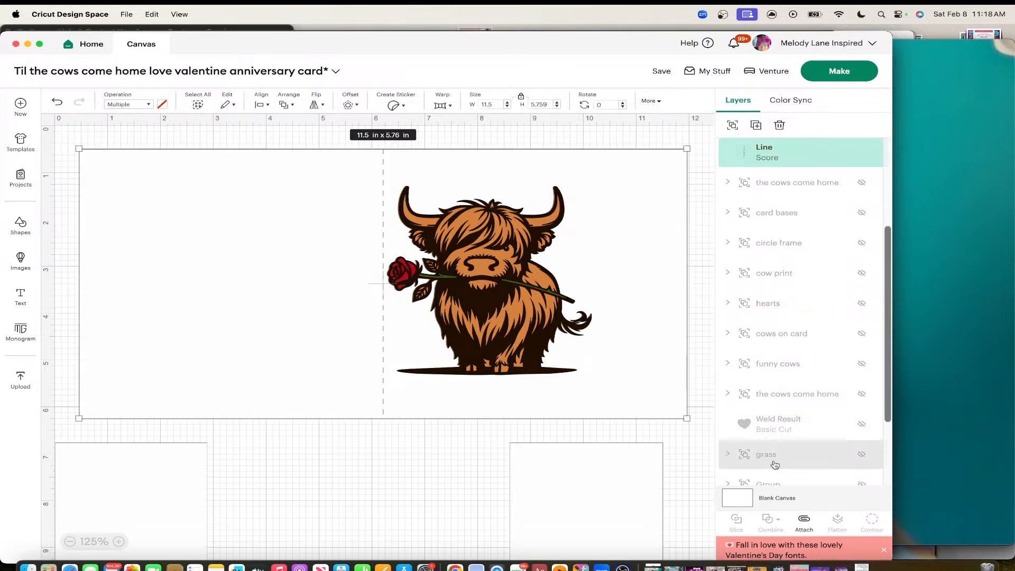
click(804, 522)
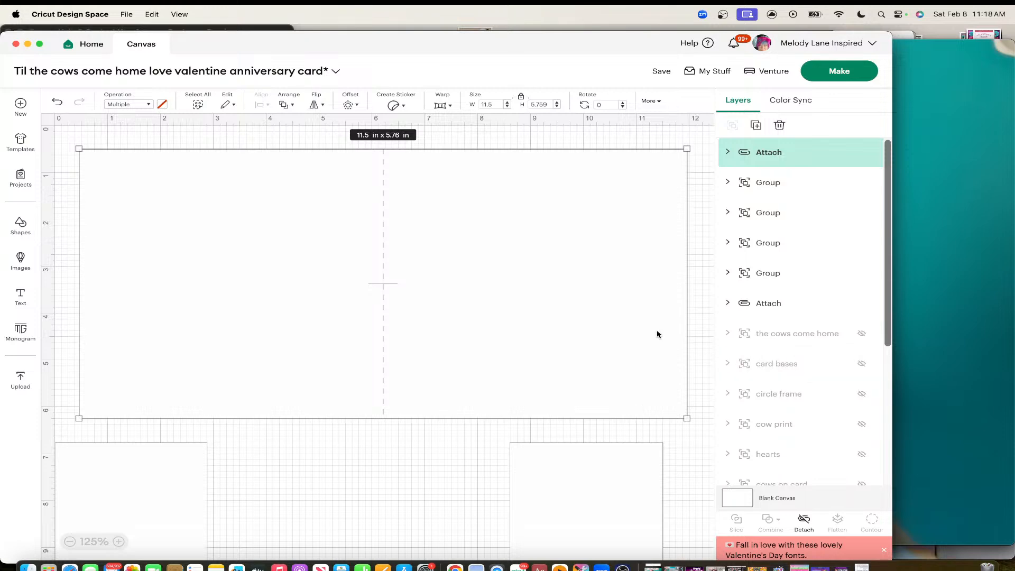
right_click(521, 247)
click(567, 389)
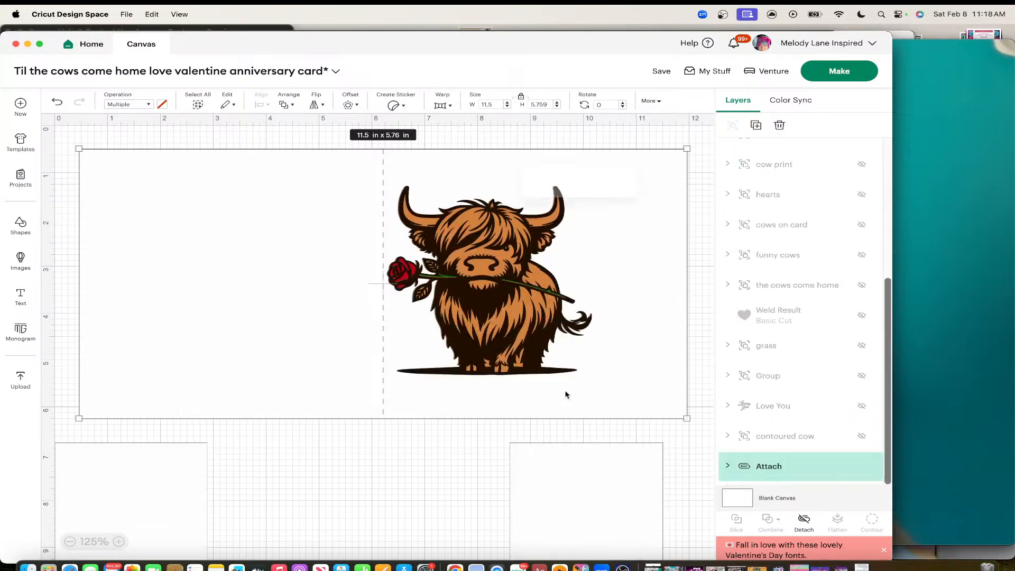
Step: Move both scored bases down away from the cow, and group the cow, silhouette, rose and stem layers together
mouse_move(506, 266)
mouse_down()
mouse_move(279, 265)
mouse_move(362, 251)
mouse_move(505, 265)
mouse_up()
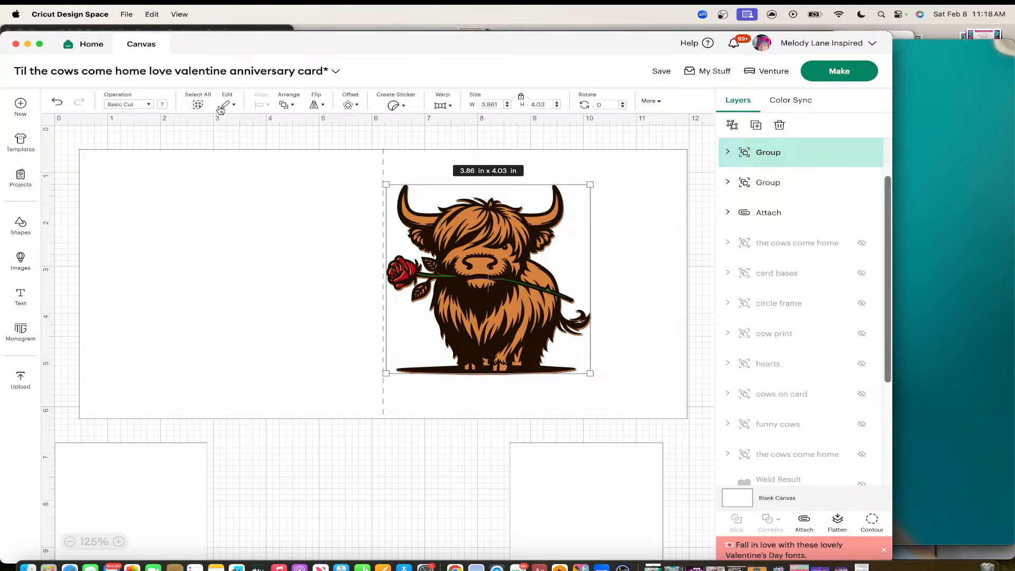
click(245, 176)
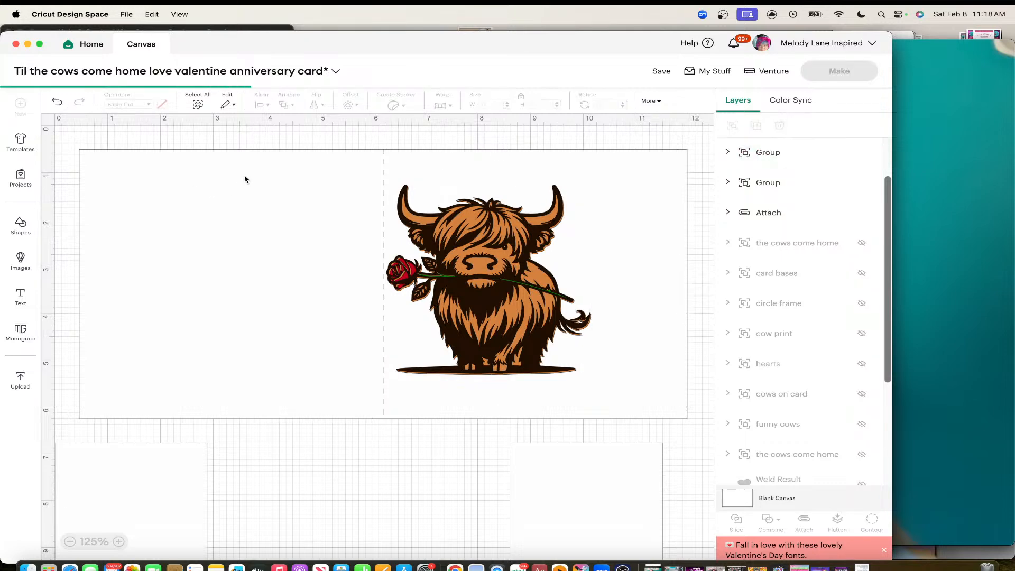
drag(245, 177, 262, 441)
drag(410, 164, 615, 385)
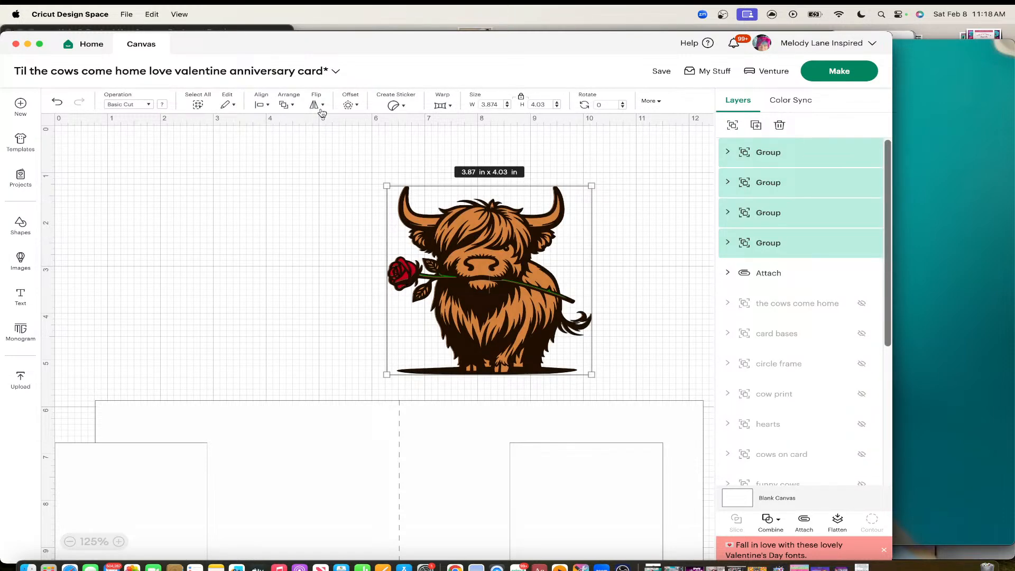
click(732, 125)
drag(501, 452, 492, 520)
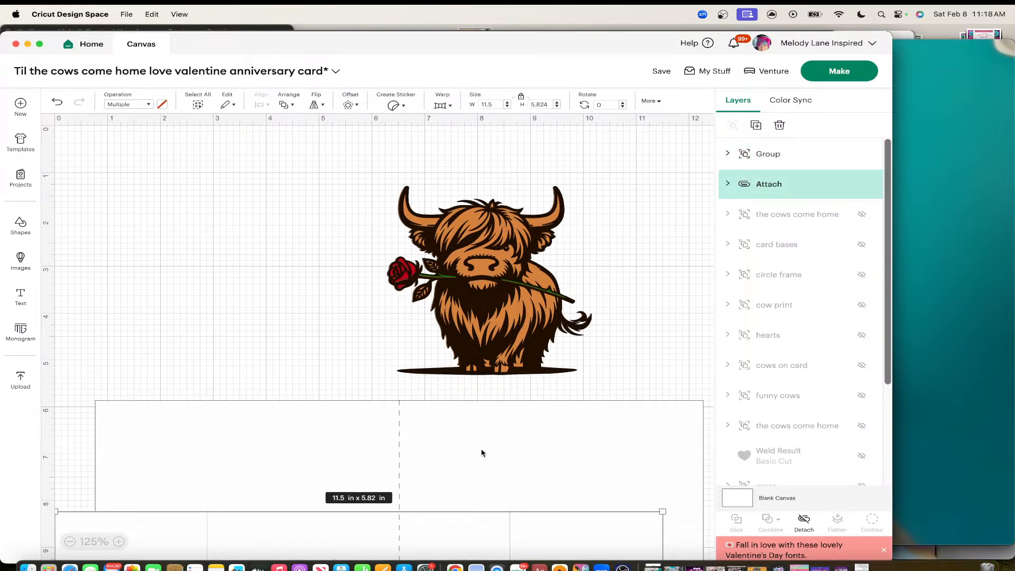
drag(482, 449, 468, 347)
scroll(442, 439, down, 10)
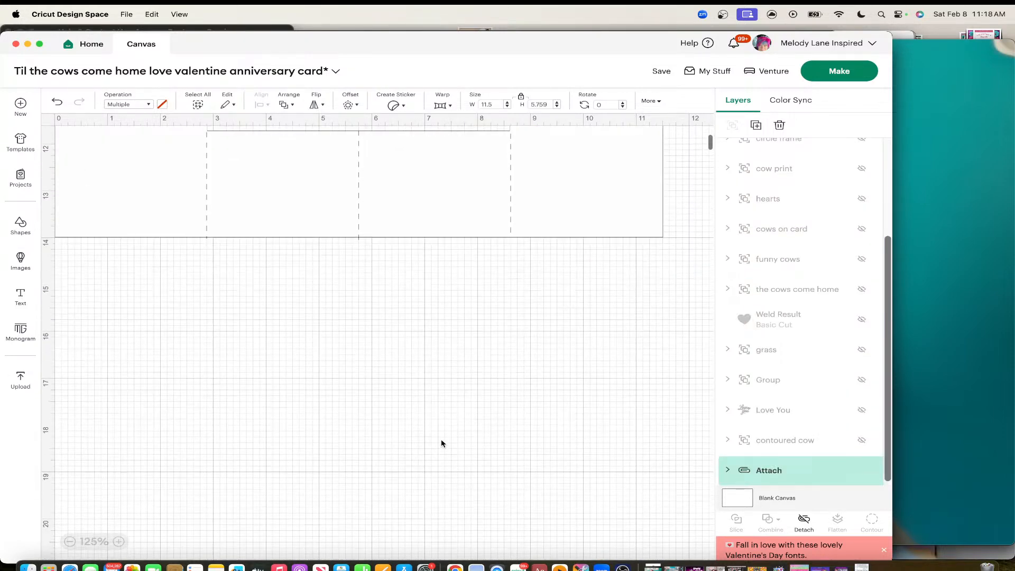
scroll(441, 440, up, 10)
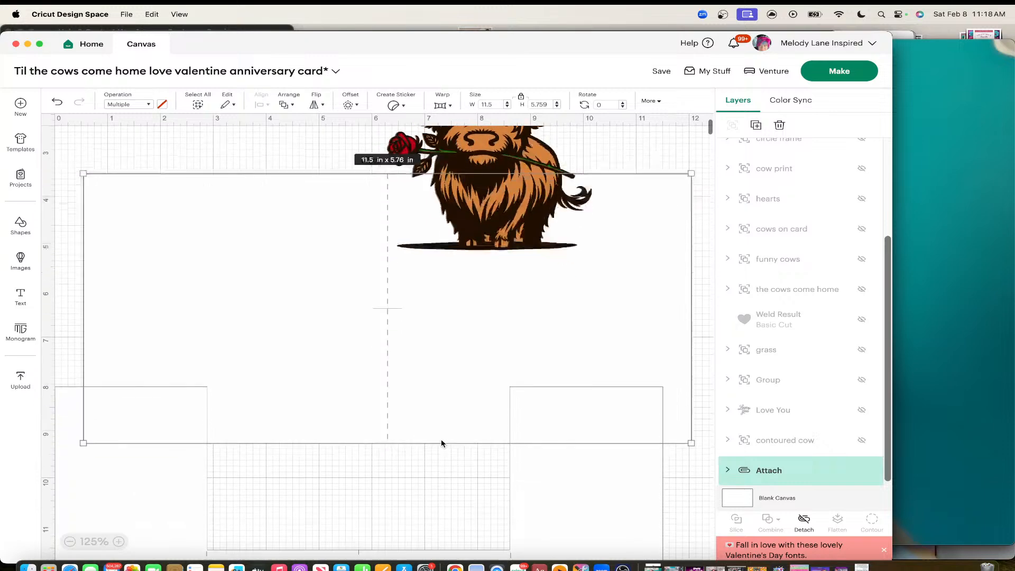
scroll(442, 443, down, 3)
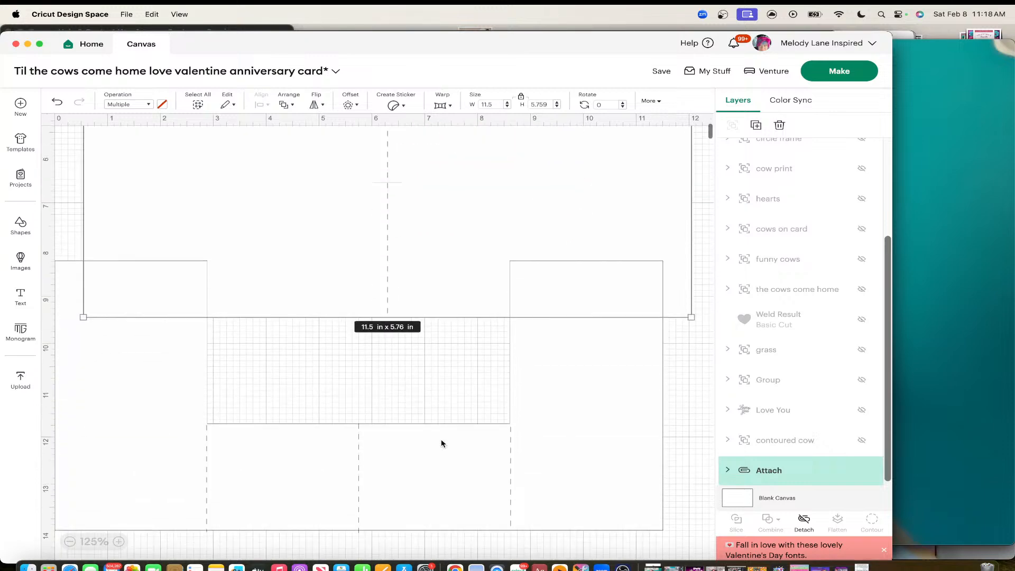
click(58, 104)
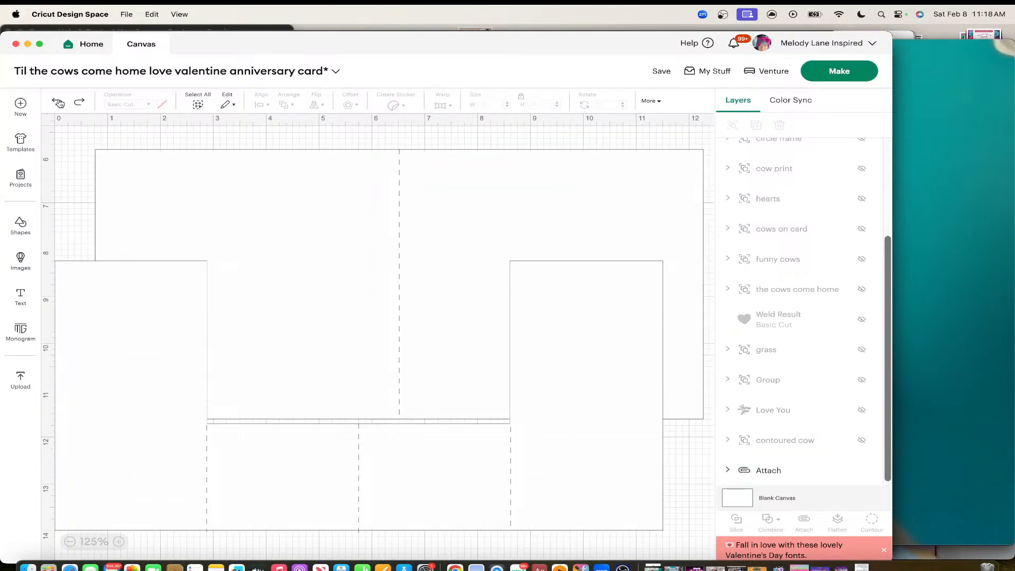
Step: Move the single-score card base up behind the grouped cow, and shift the cow onto the left half of the card
scroll(380, 296, up, 6)
click(379, 429)
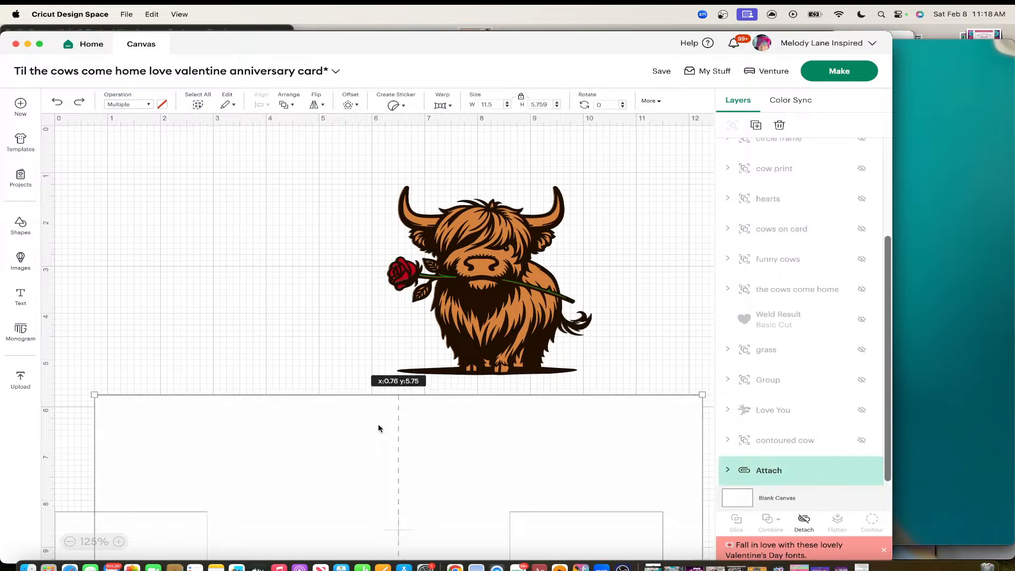
drag(379, 428, 362, 187)
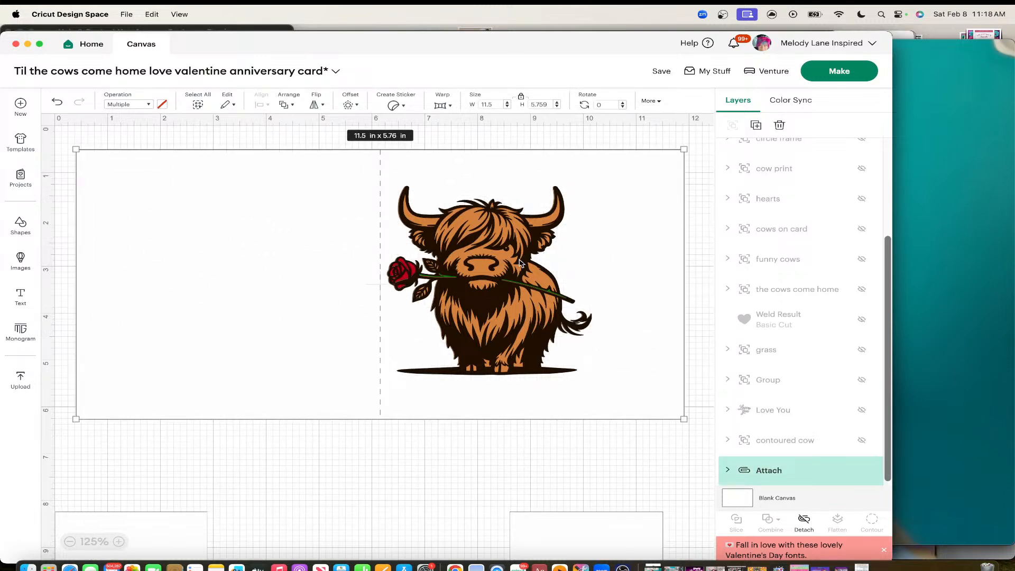
drag(501, 262, 243, 260)
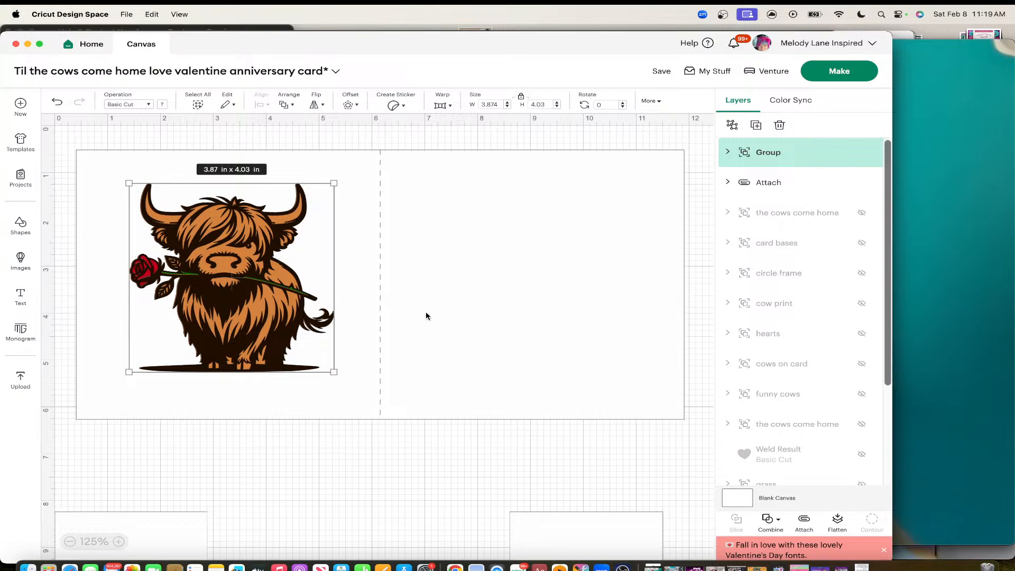
Step: Move the card base down below the cow, and add a square shape over the cow's horn and rose
drag(426, 316, 442, 570)
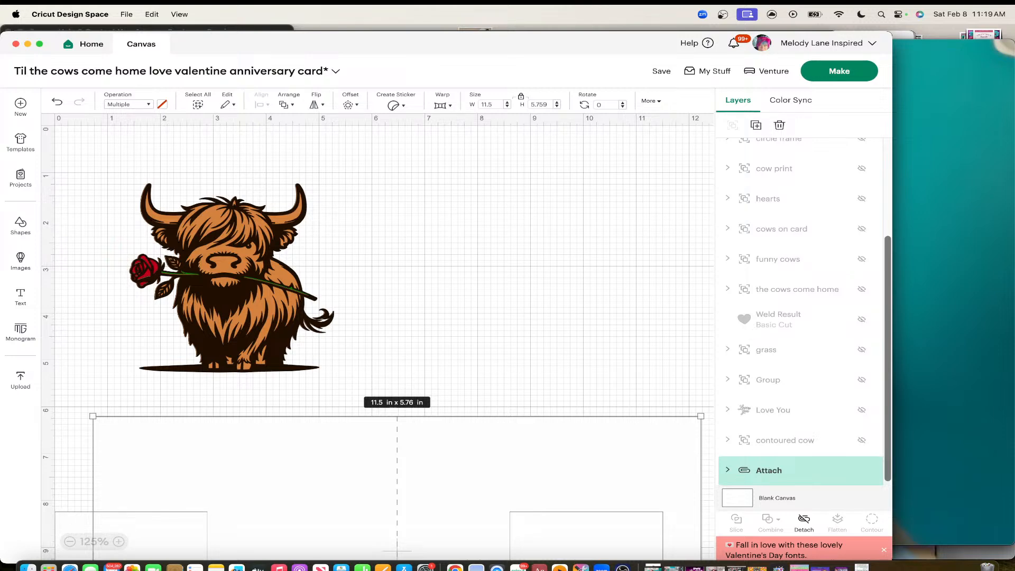
click(296, 285)
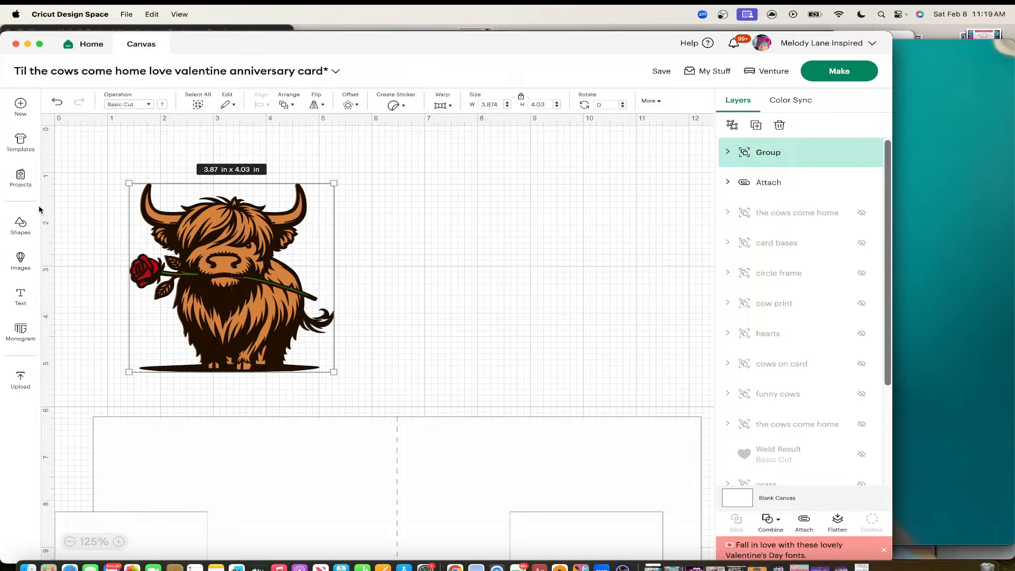
click(20, 224)
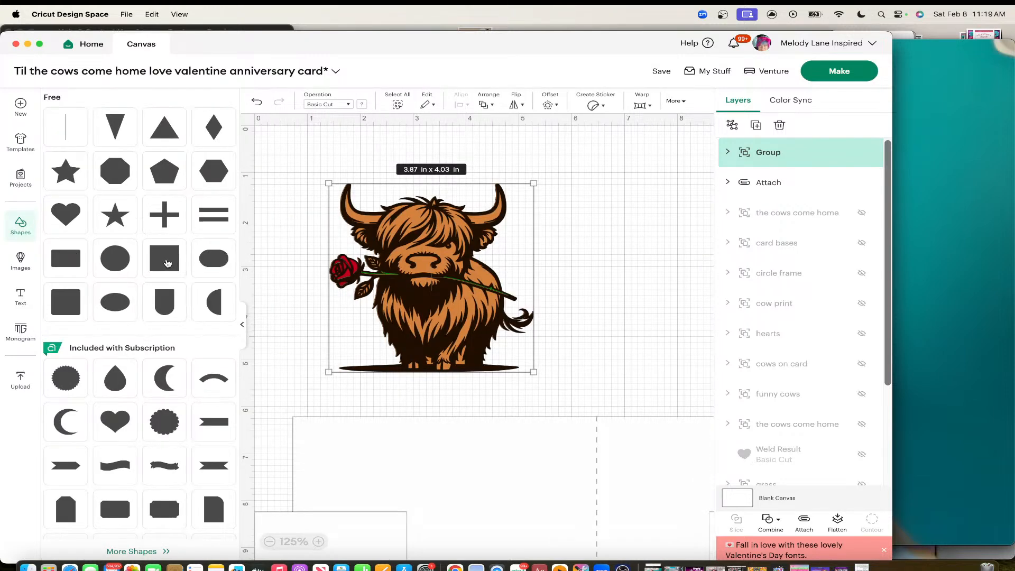
click(167, 262)
drag(335, 208, 337, 237)
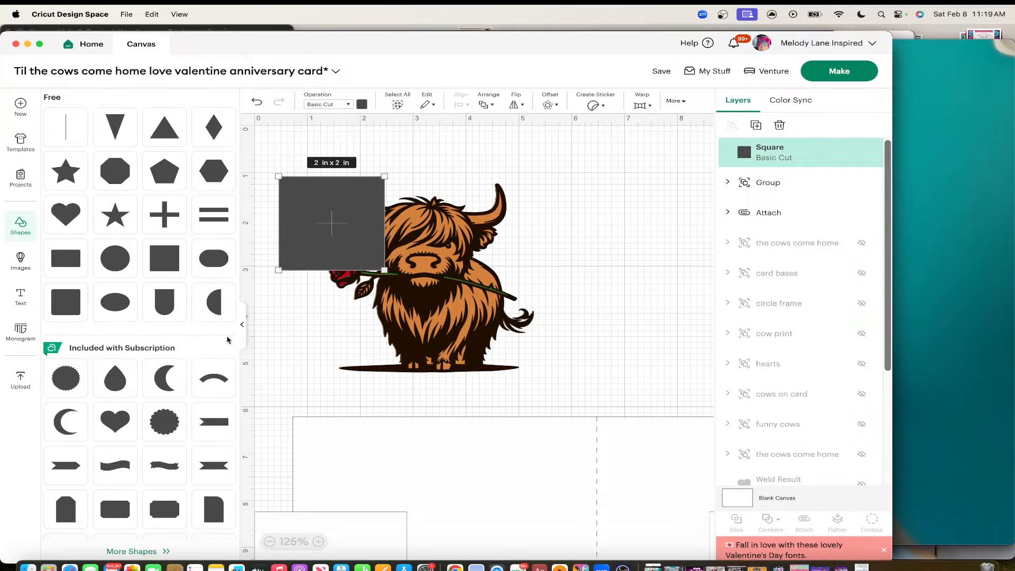
Step: Shrink the square to about 1.18 by 0.73 in and place it over the left end of the cow's ground shadow
click(241, 325)
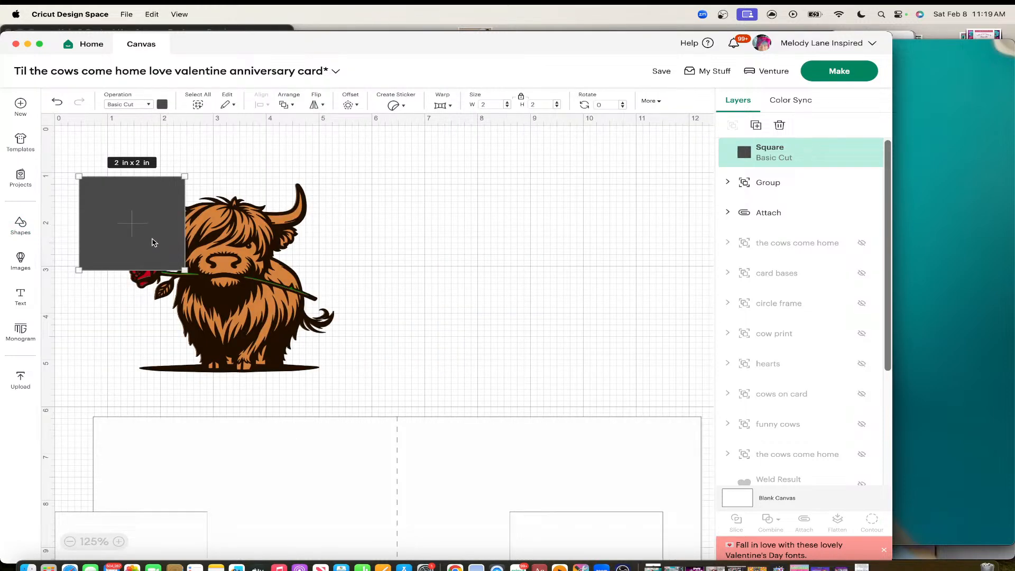
drag(153, 242, 138, 366)
drag(140, 402, 162, 372)
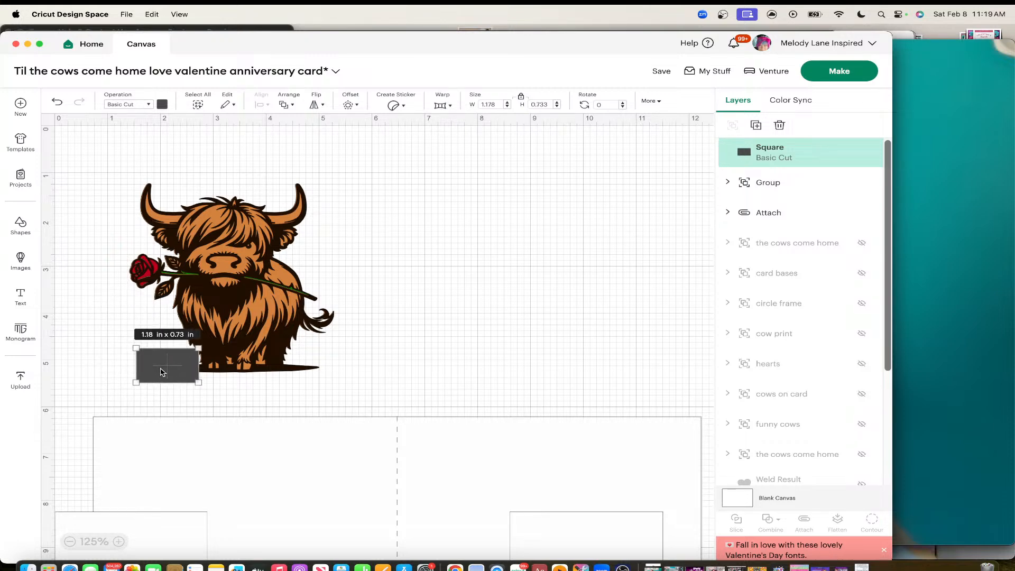
Step: Ungroup the complete cow artwork into its separate color layer groups
click(221, 277)
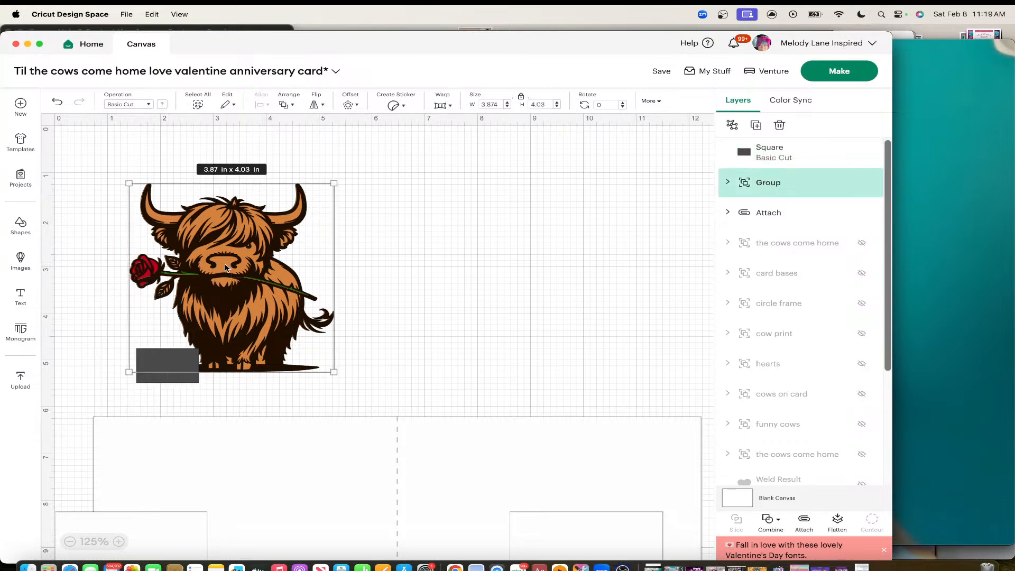
click(731, 126)
click(408, 344)
Step: Rotate the square to 352 degrees, enlarge it to about 1.23 by 0.77 in, and fit it against the cow's front foot over the shadow
click(177, 367)
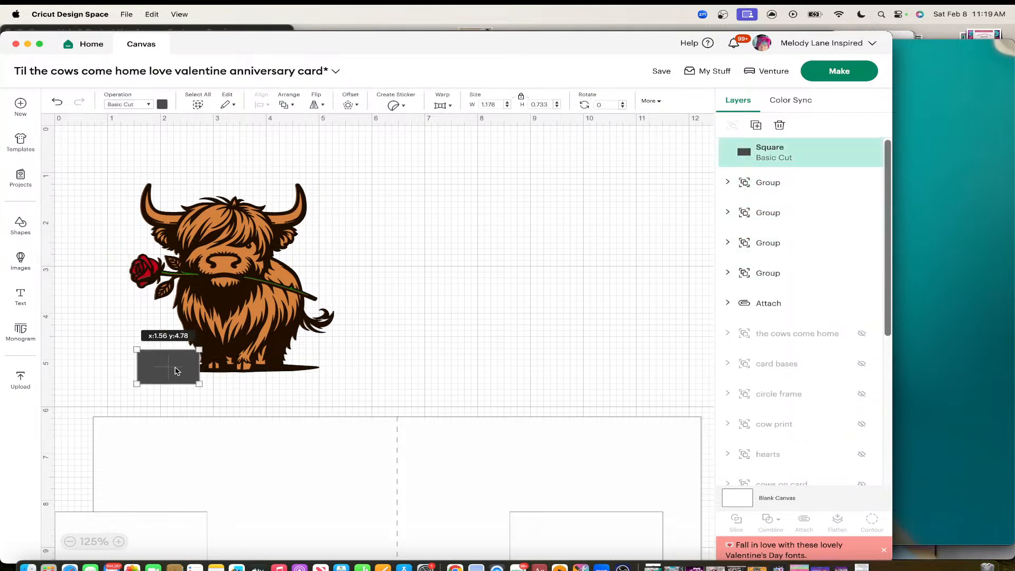
click(119, 541)
click(118, 543)
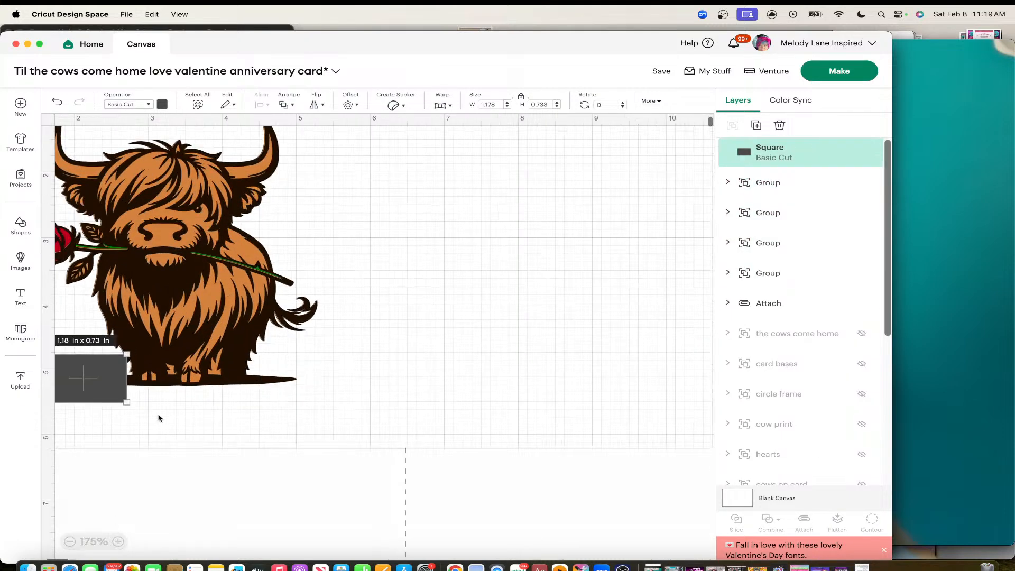
scroll(160, 418, left, 3)
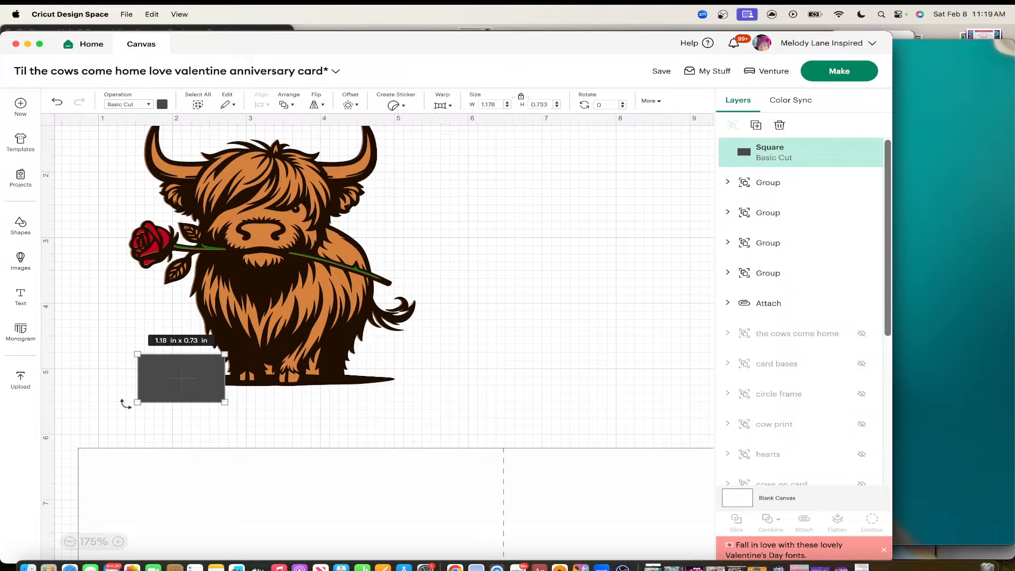
drag(126, 408, 138, 414)
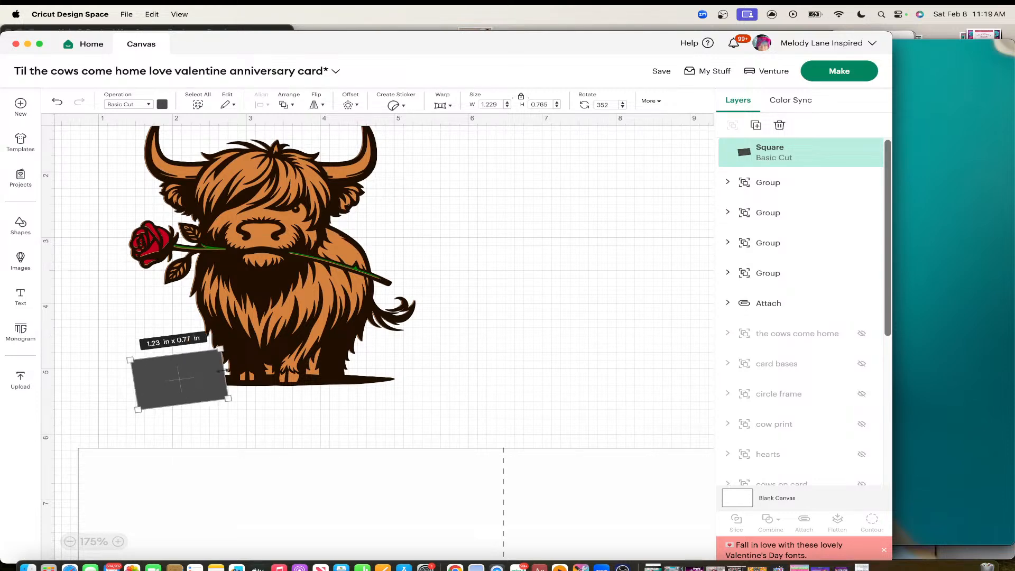
drag(221, 371, 141, 387)
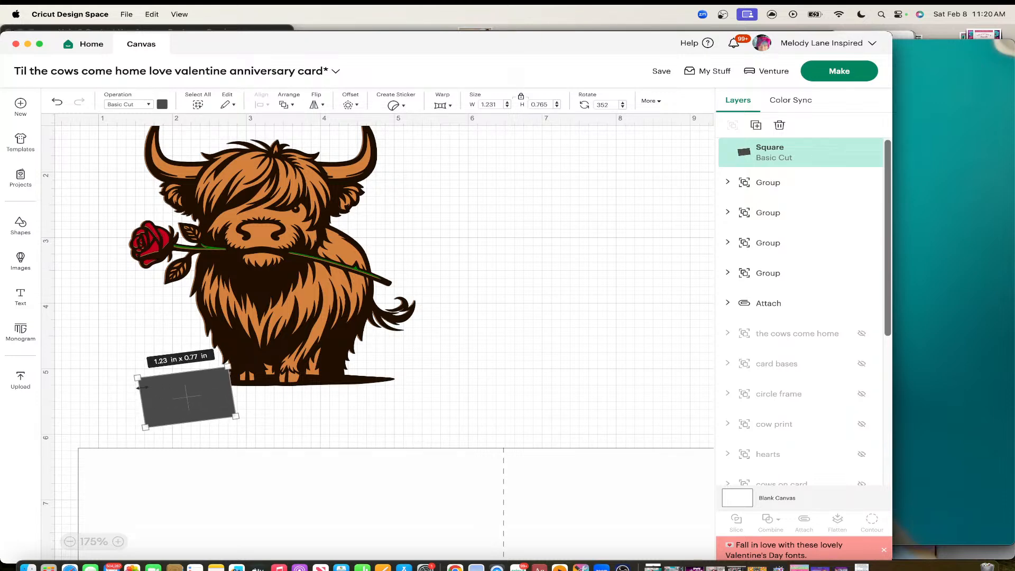
Step: Duplicate the tilted square, stack the copy over the original, and align both squares by their centers
right_click(155, 394)
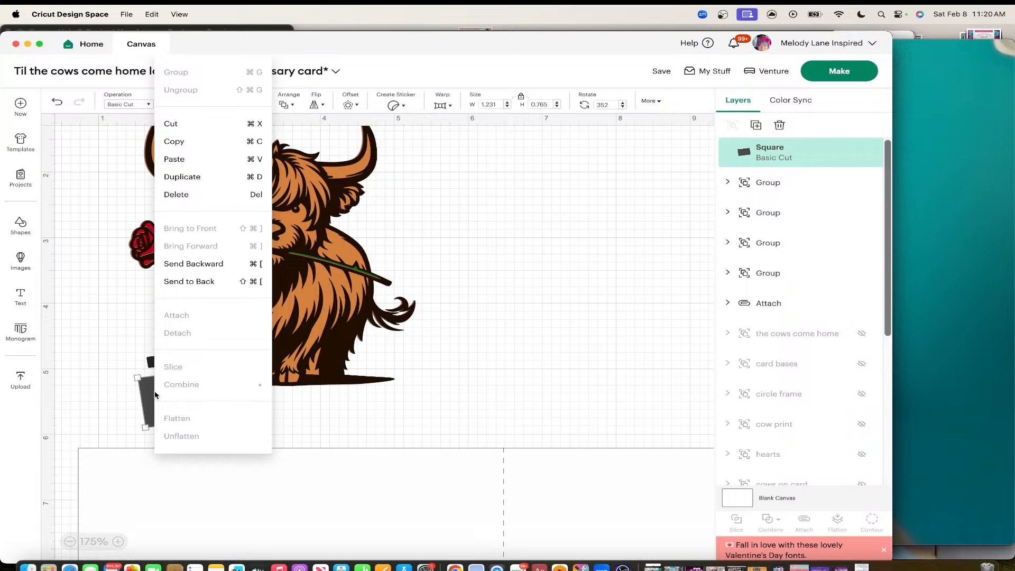
key(super+d)
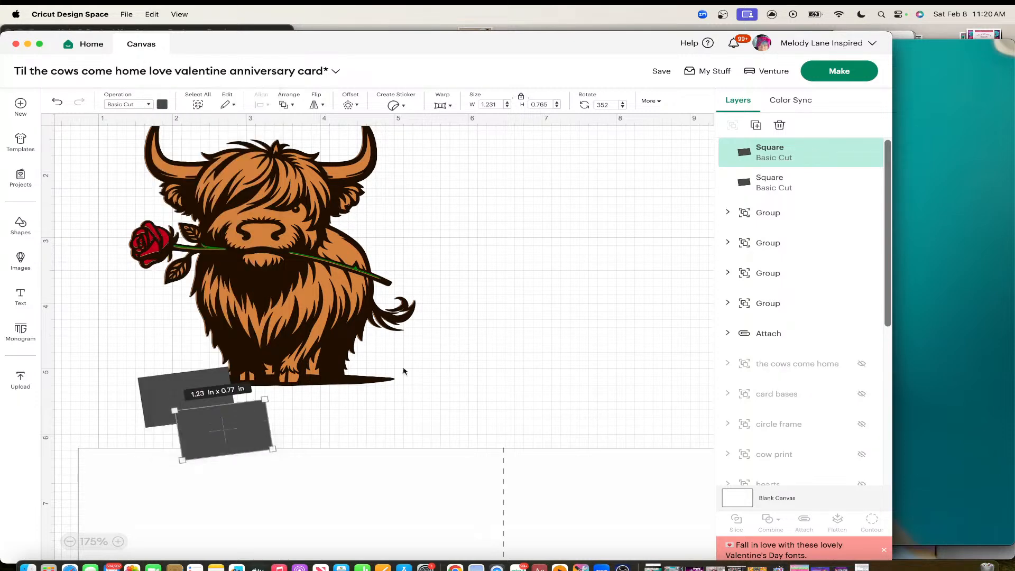
drag(220, 421, 220, 421)
drag(191, 401, 184, 392)
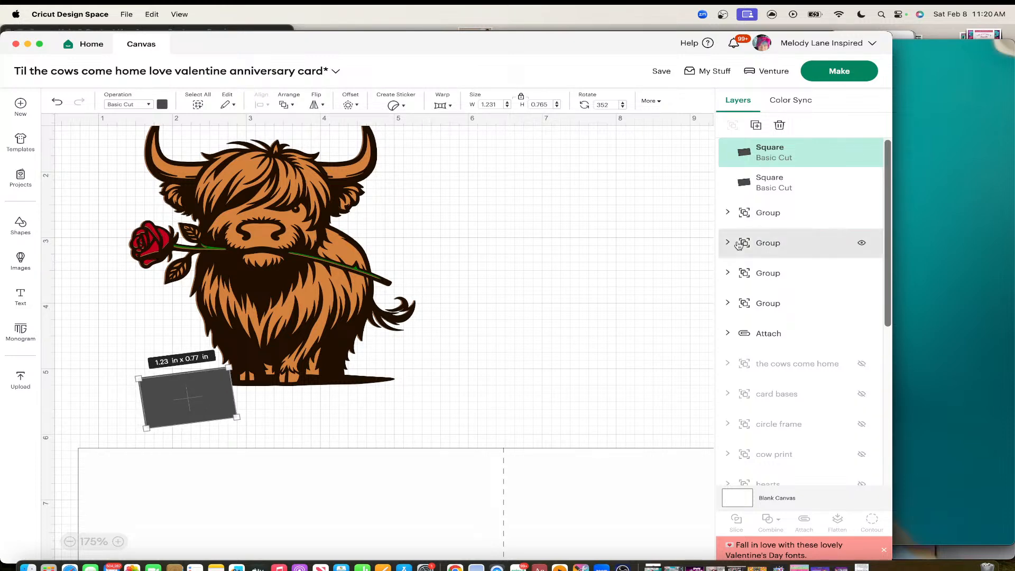
shift+click(815, 186)
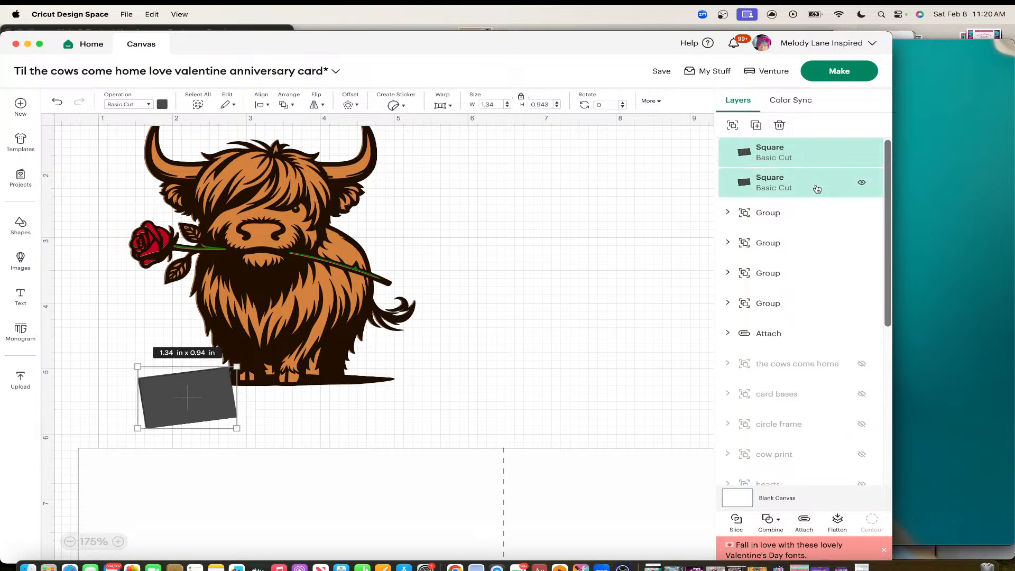
click(260, 103)
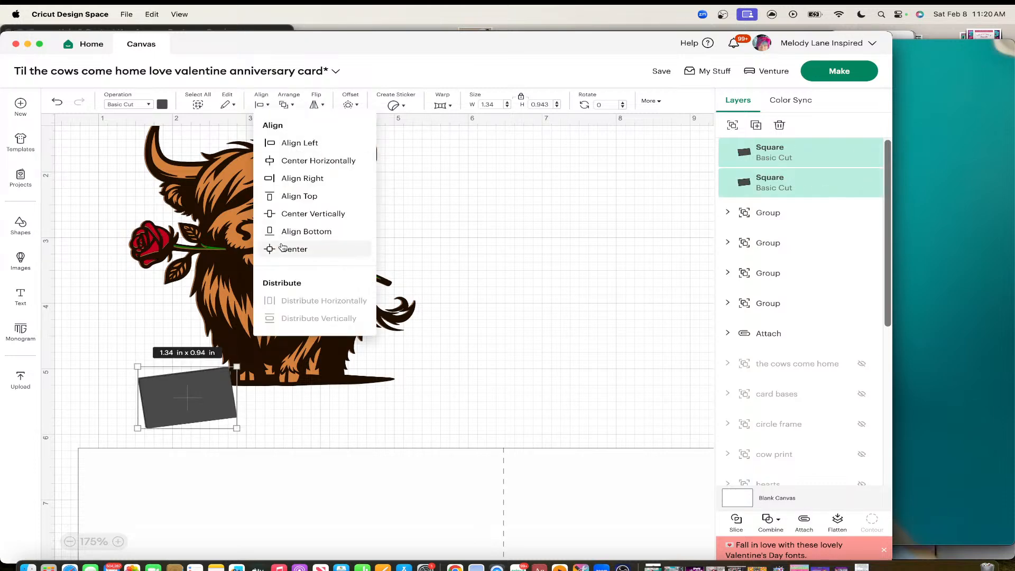
click(289, 250)
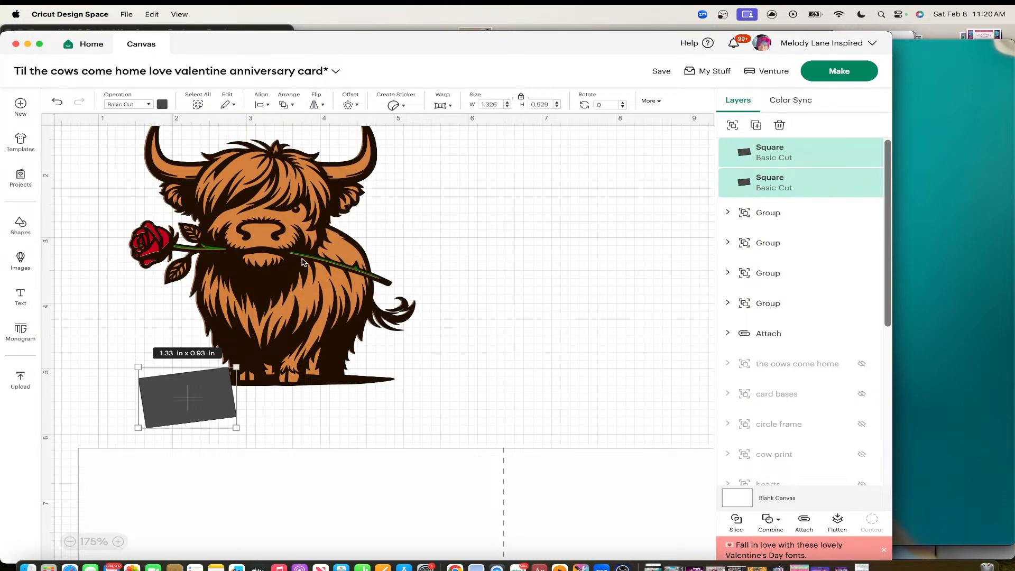
Step: Ungroup the dark cow silhouette's group so its visible layer stands alone
click(340, 404)
click(291, 297)
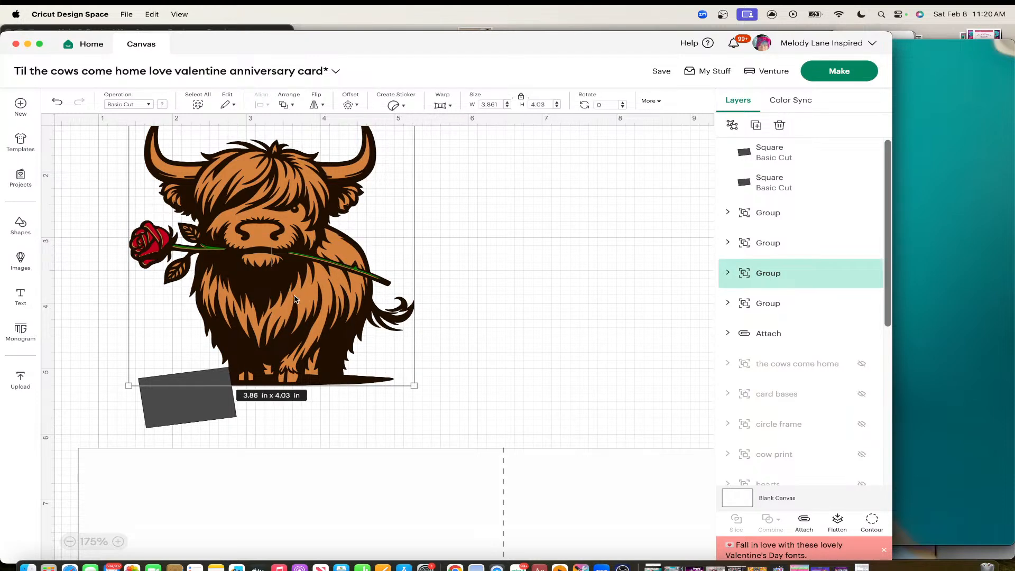
click(369, 421)
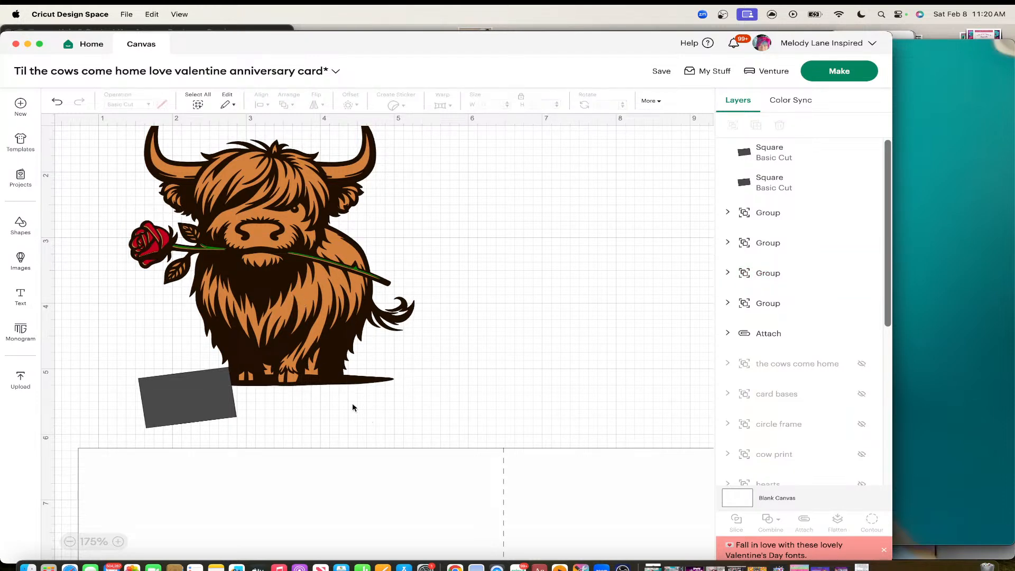
click(204, 383)
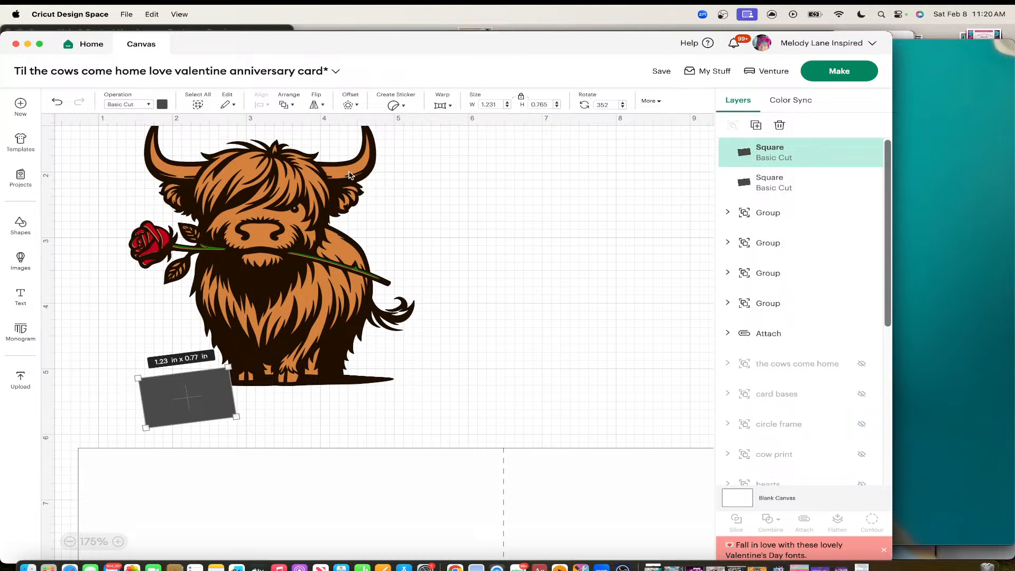
click(366, 163)
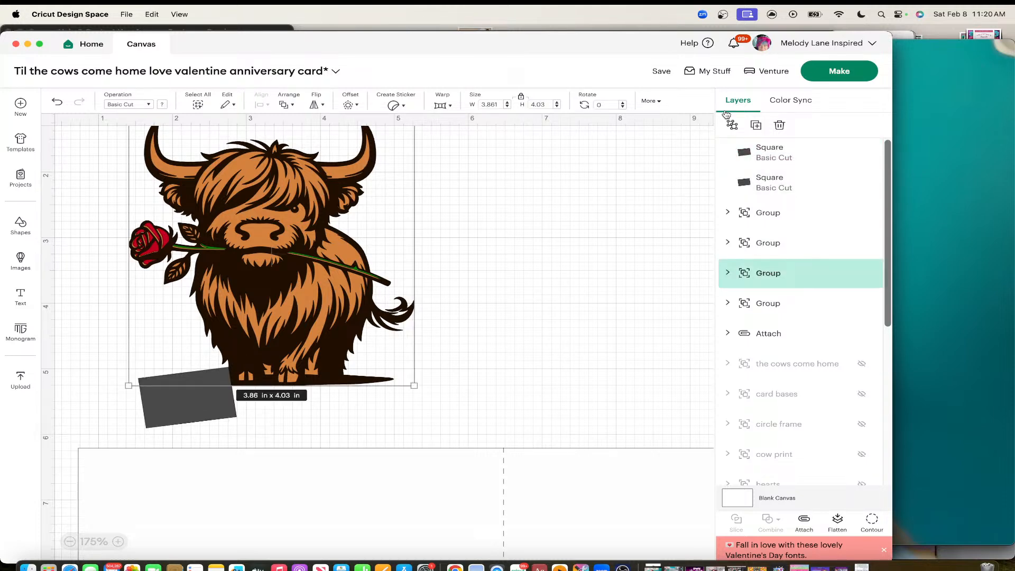
click(732, 125)
click(511, 249)
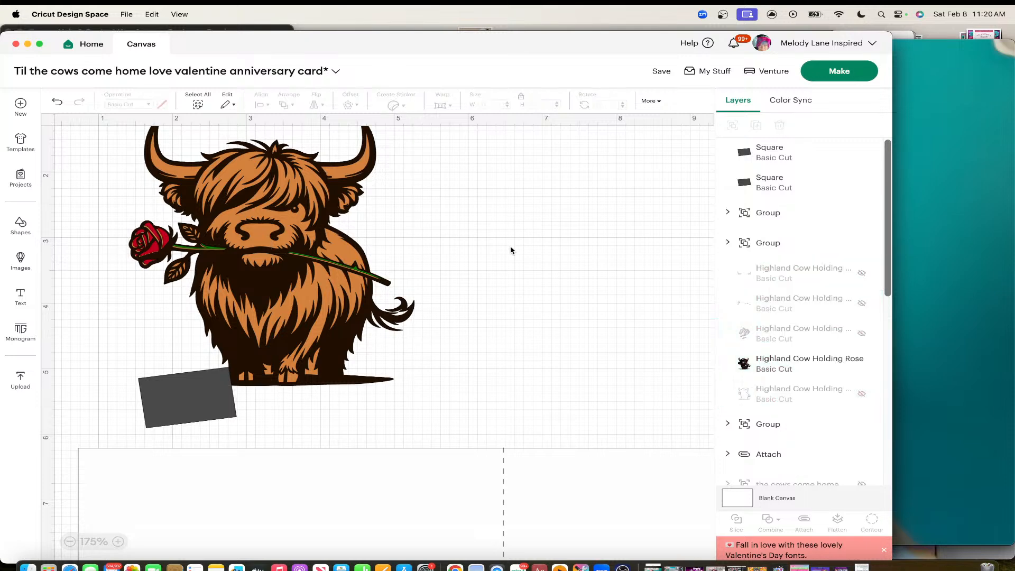
Step: Slice the dark cow silhouette with the upper of the two stacked squares
click(209, 392)
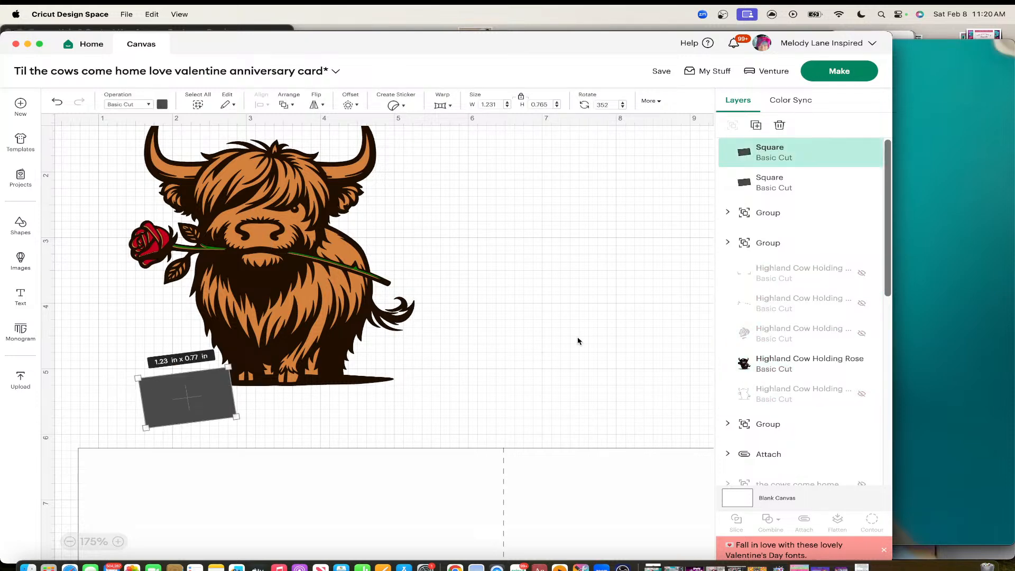
shift+click(775, 364)
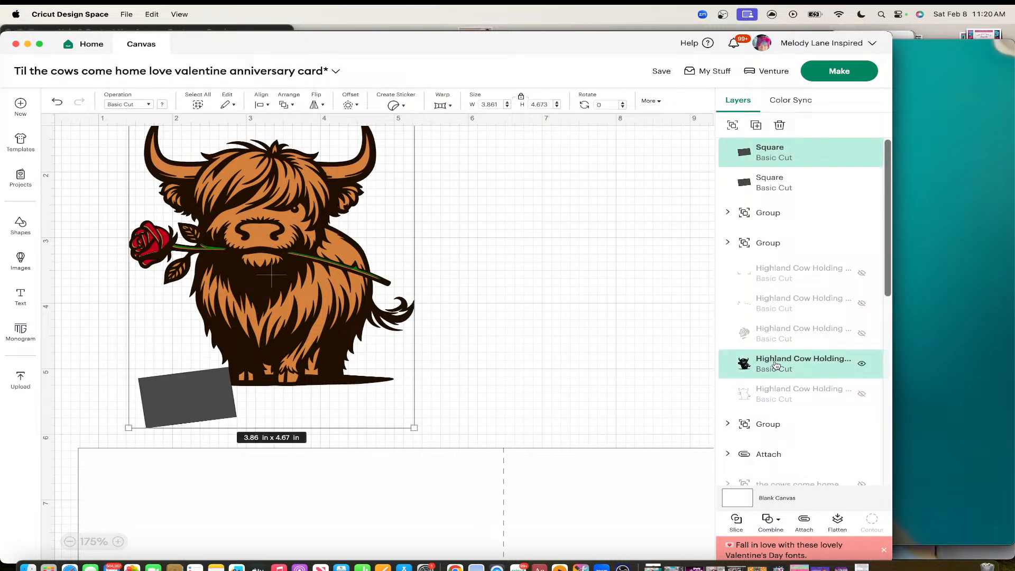
click(736, 520)
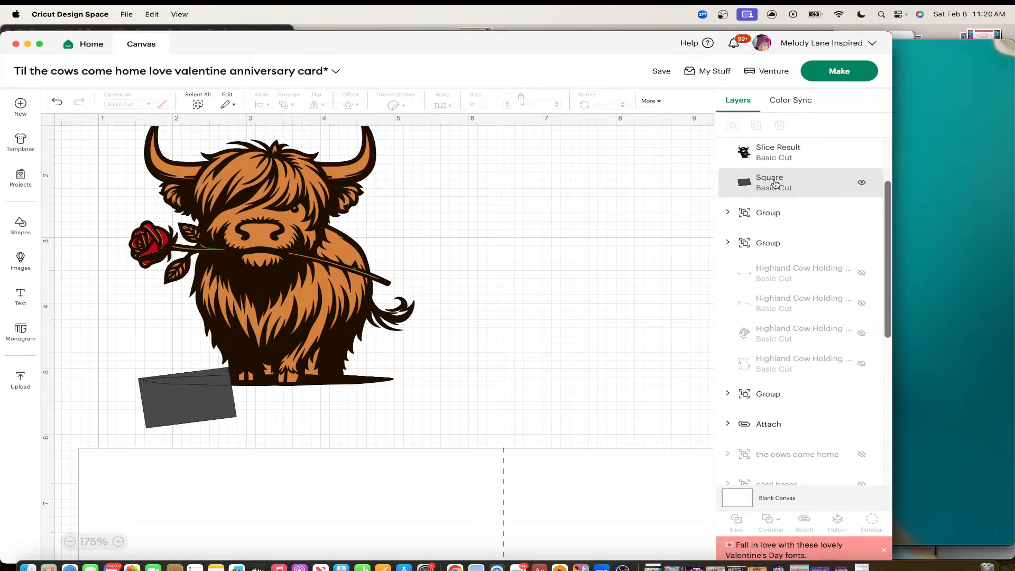
Step: Select the sliced dark cow and examine the slice results and remaining cow groups in the layer list
click(232, 324)
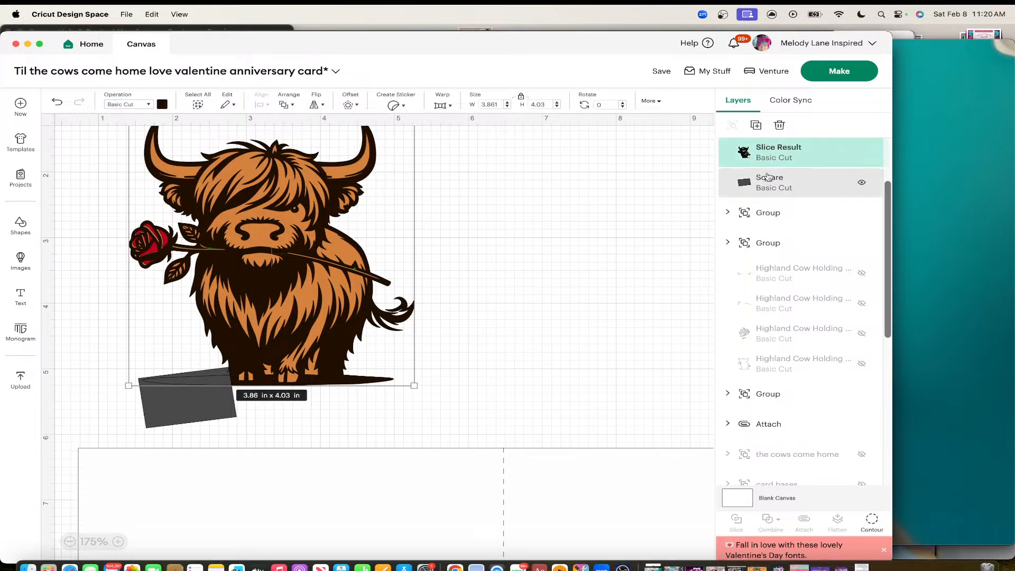
scroll(769, 308, down, 3)
scroll(770, 308, up, 5)
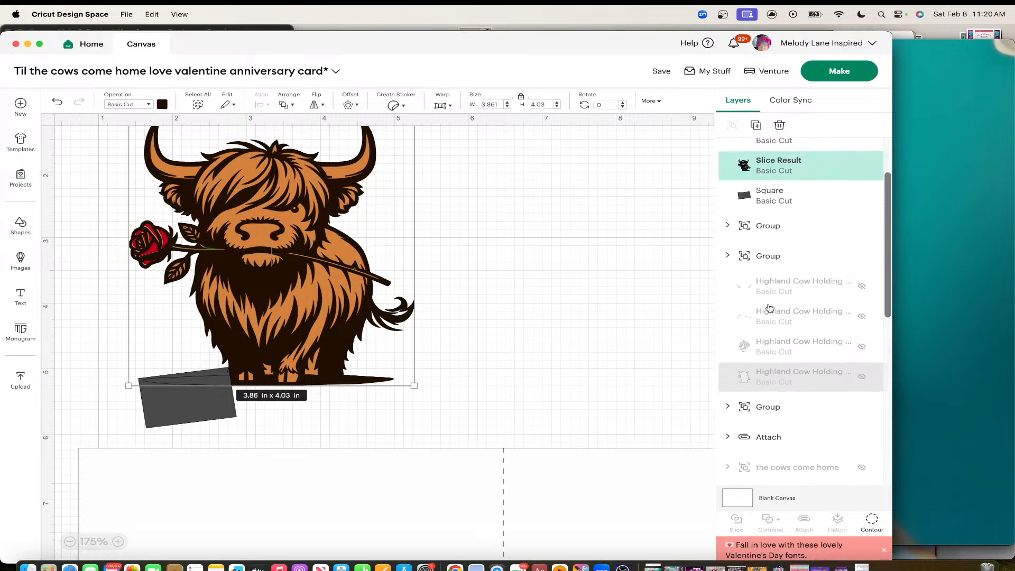
scroll(769, 308, down, 2)
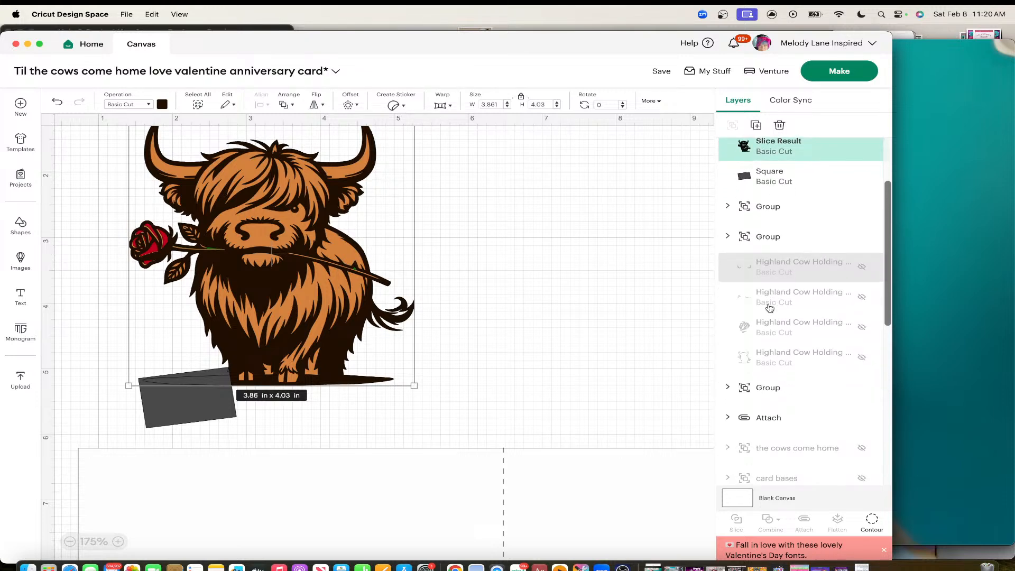
scroll(778, 298, up, 3)
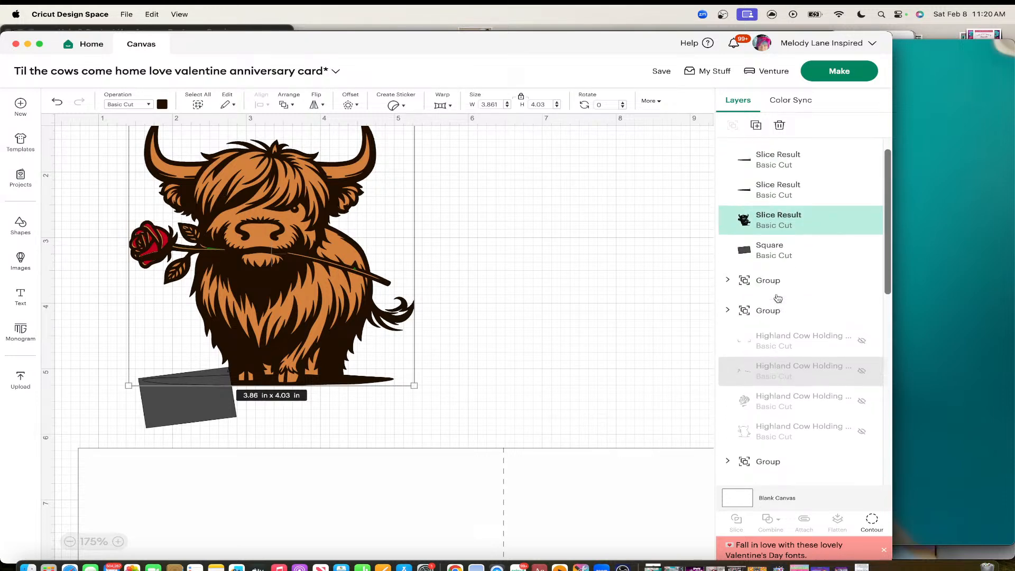
scroll(778, 298, up, 1)
scroll(778, 298, down, 10)
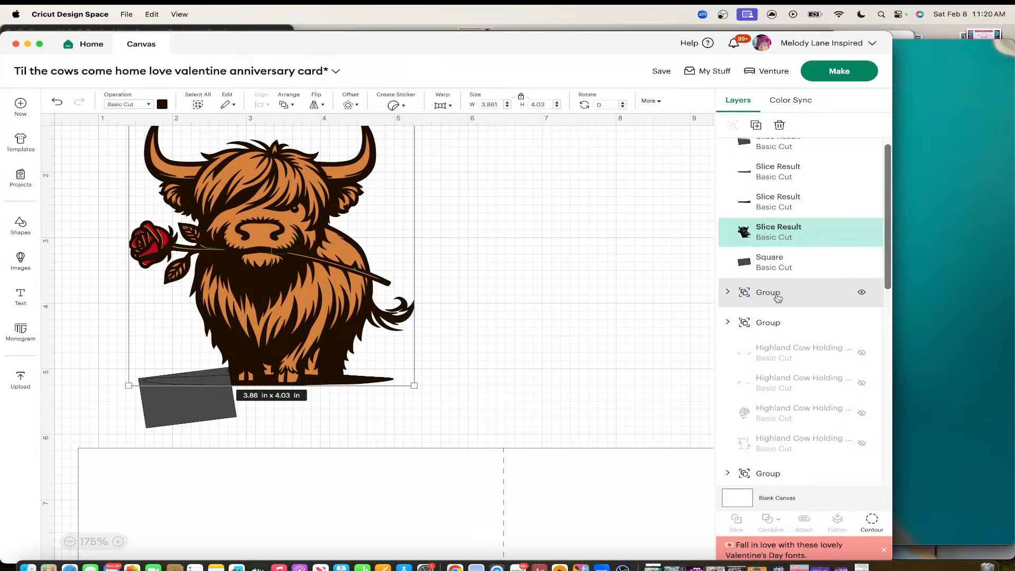
scroll(778, 298, up, 10)
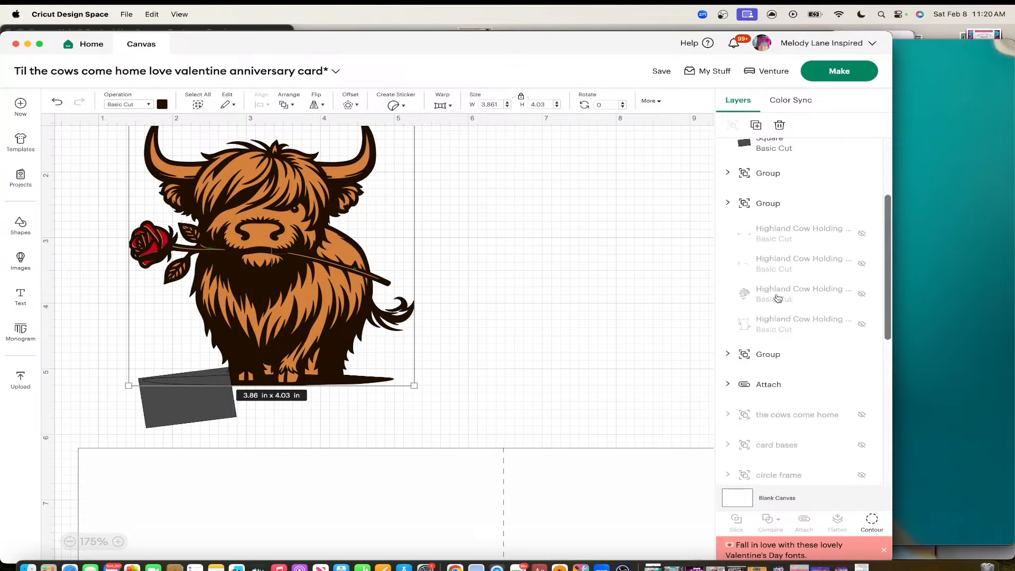
Step: Find the visible orange cow layer inside its group and slice it with the remaining tilted square
click(725, 305)
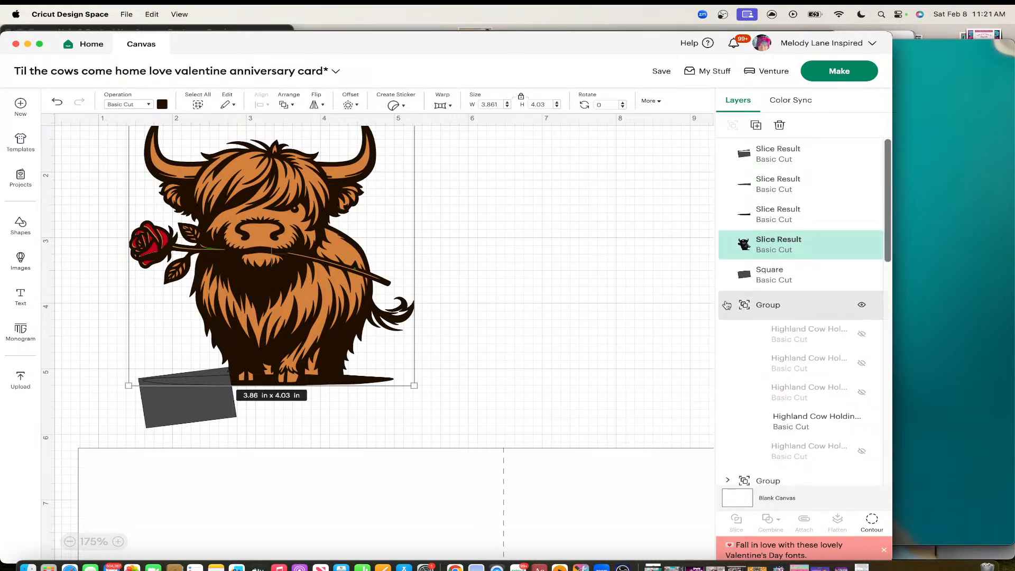
scroll(789, 369, down, 3)
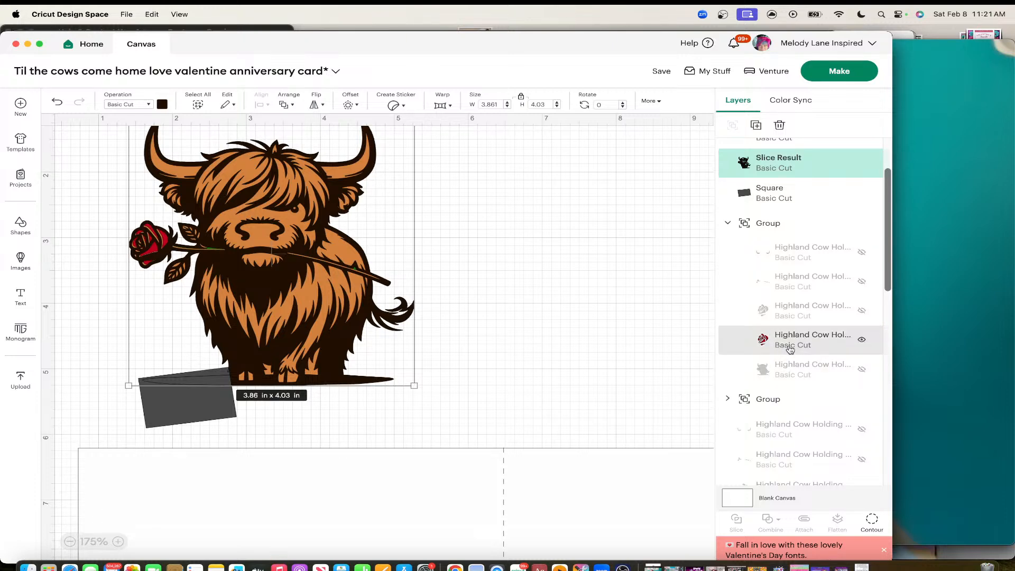
scroll(792, 344, down, 6)
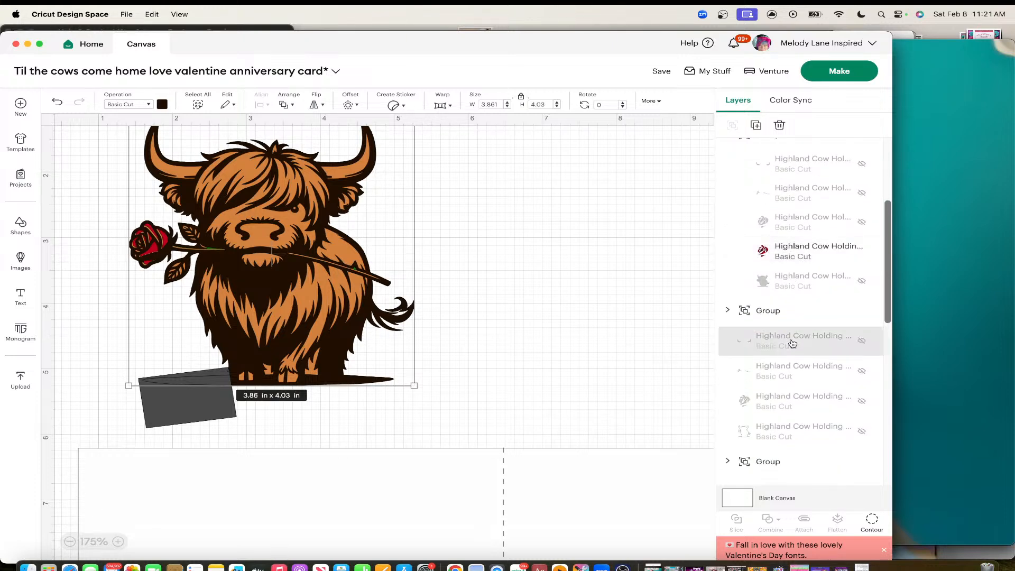
click(727, 374)
scroll(793, 390, down, 3)
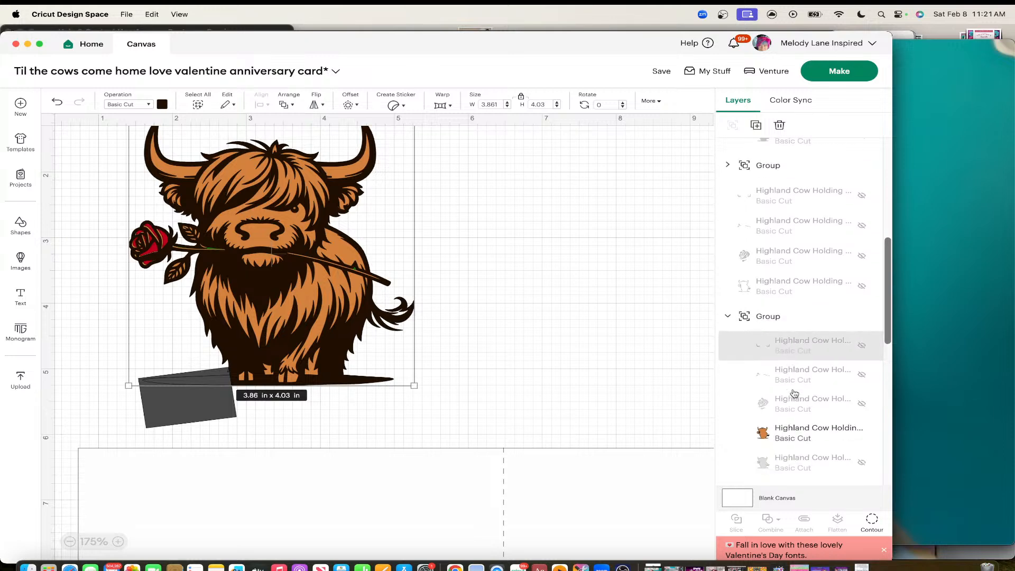
scroll(794, 393, down, 2)
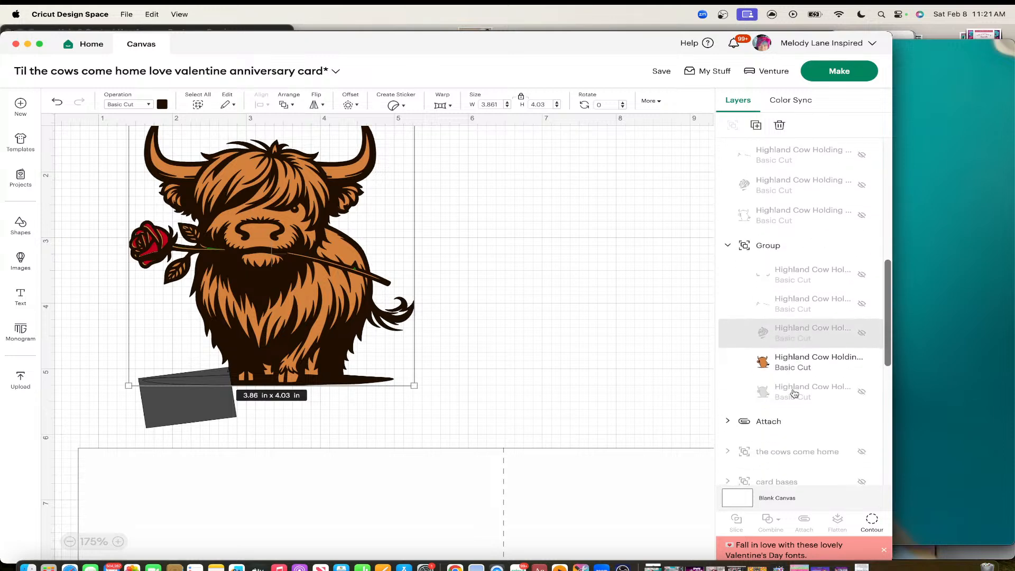
click(776, 365)
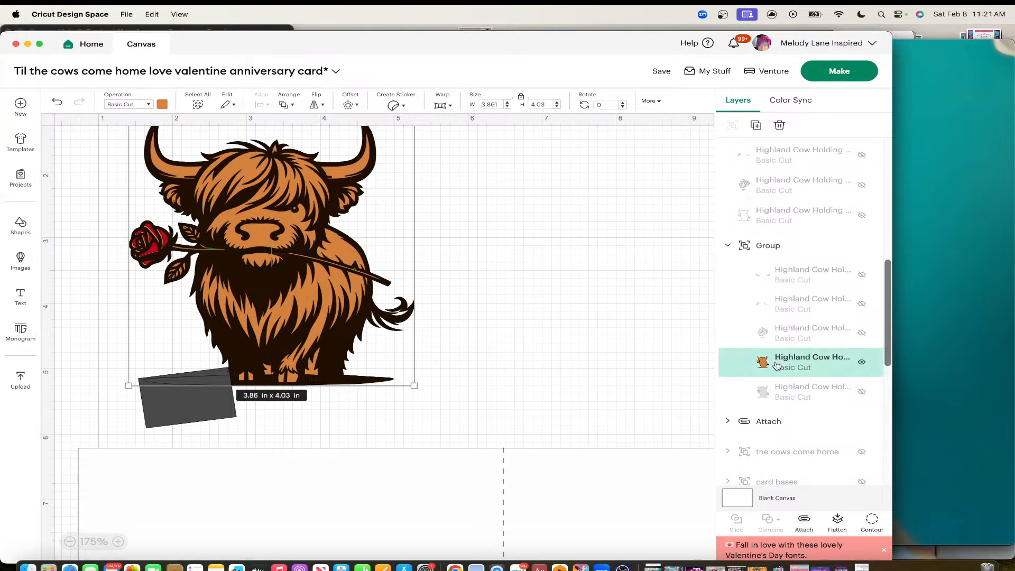
scroll(793, 275, up, 10)
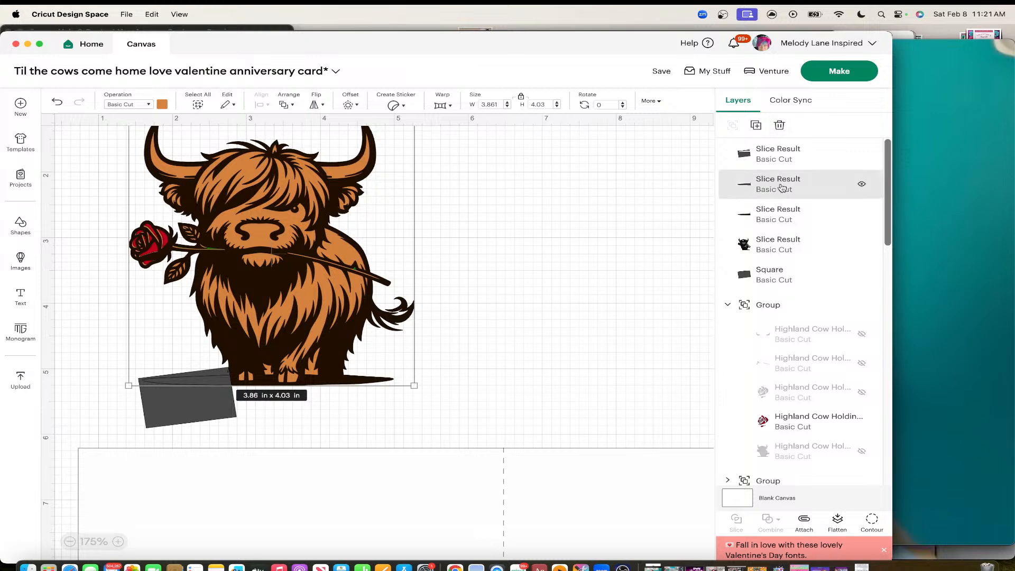
shift+click(784, 280)
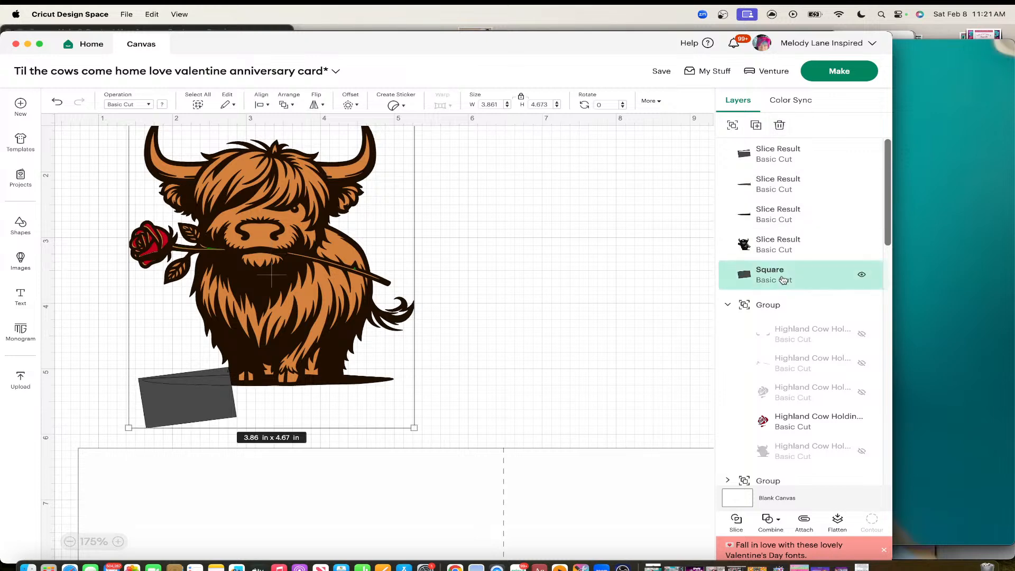
click(736, 521)
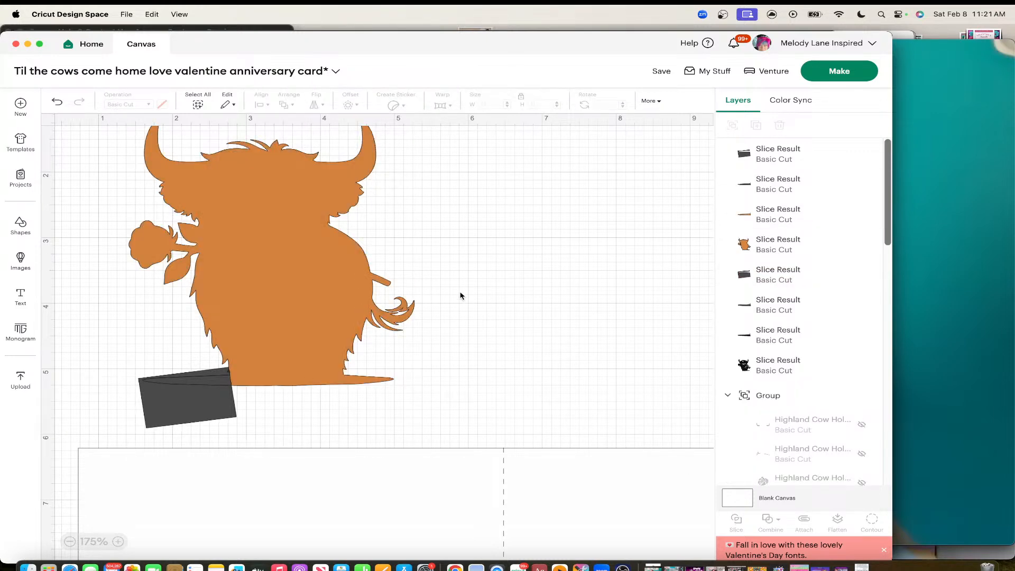
Step: Delete the leftover square pieces and the upper sliced shadow slivers beside the cow's left foot
click(188, 392)
key(Delete)
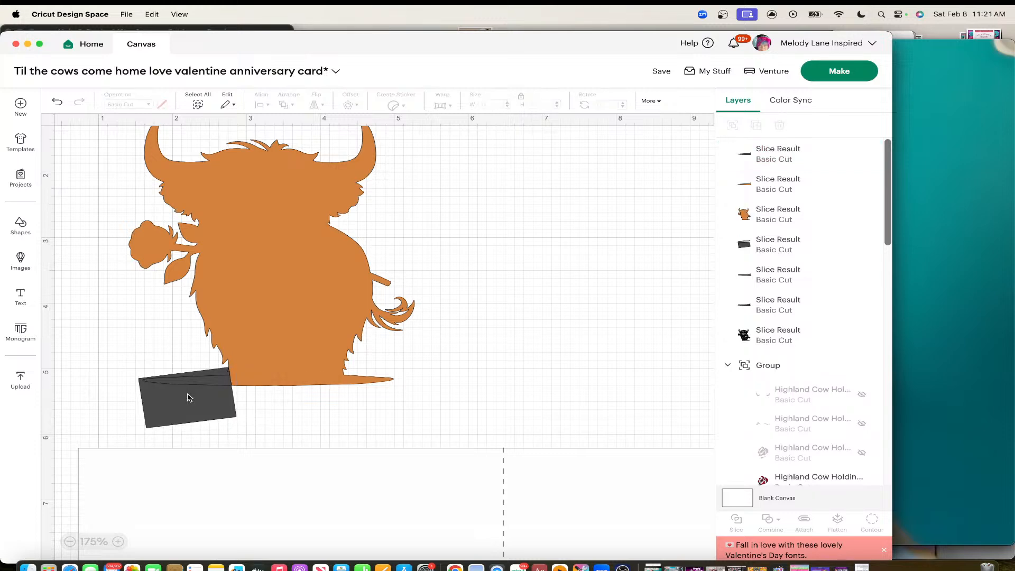
click(190, 398)
key(Delete)
click(188, 381)
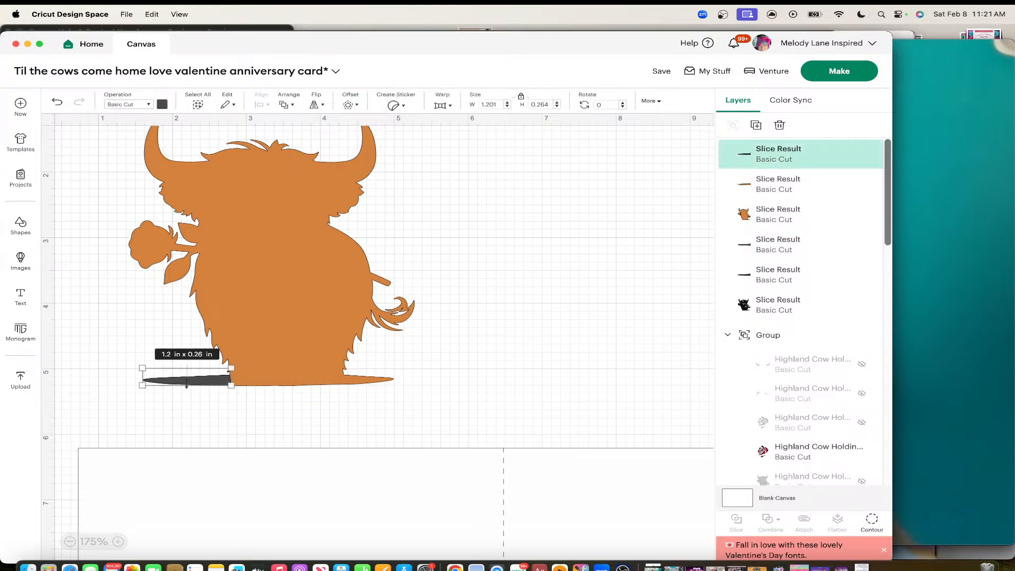
key(Delete)
click(189, 384)
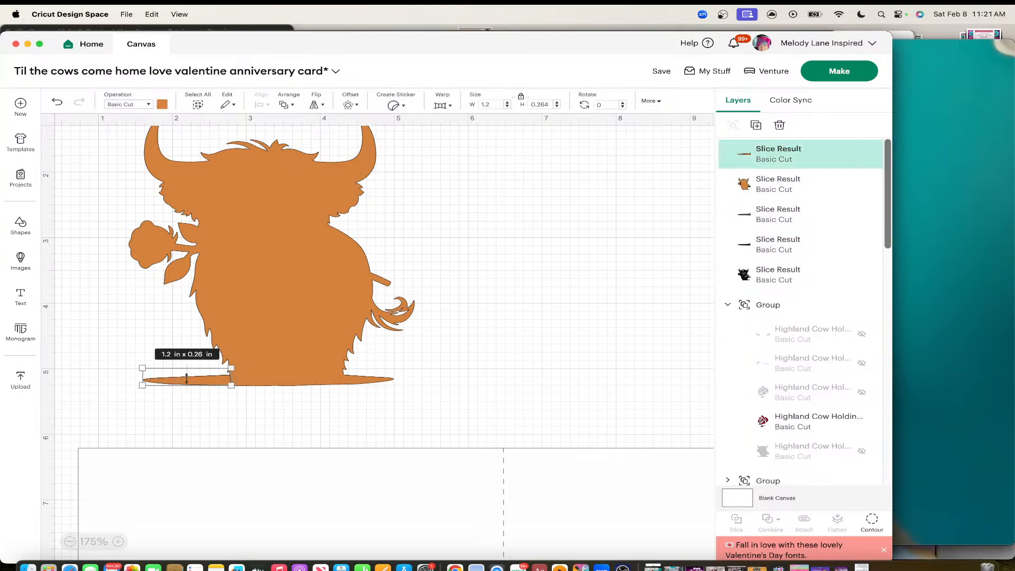
key(Delete)
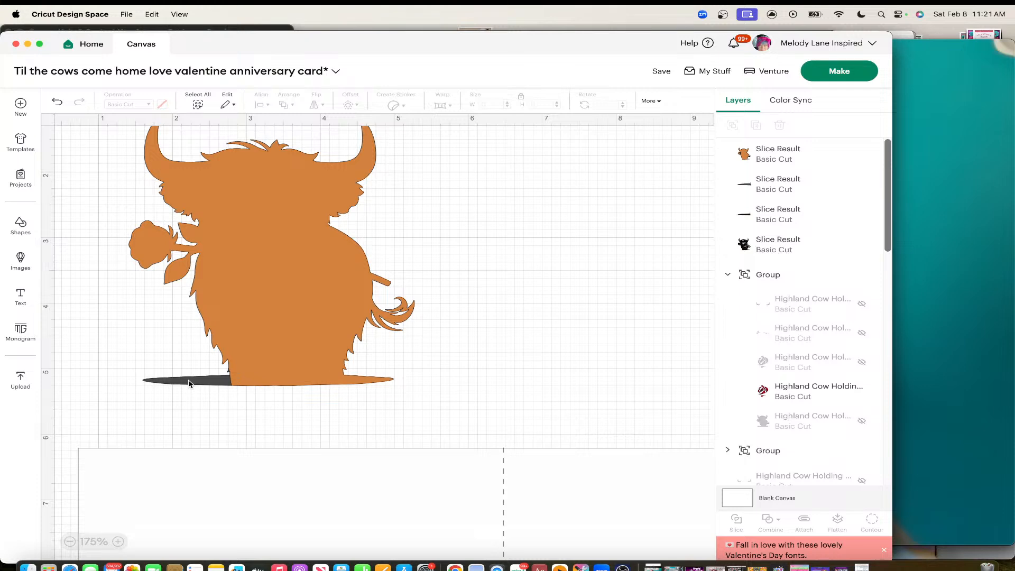
click(191, 379)
key(Delete)
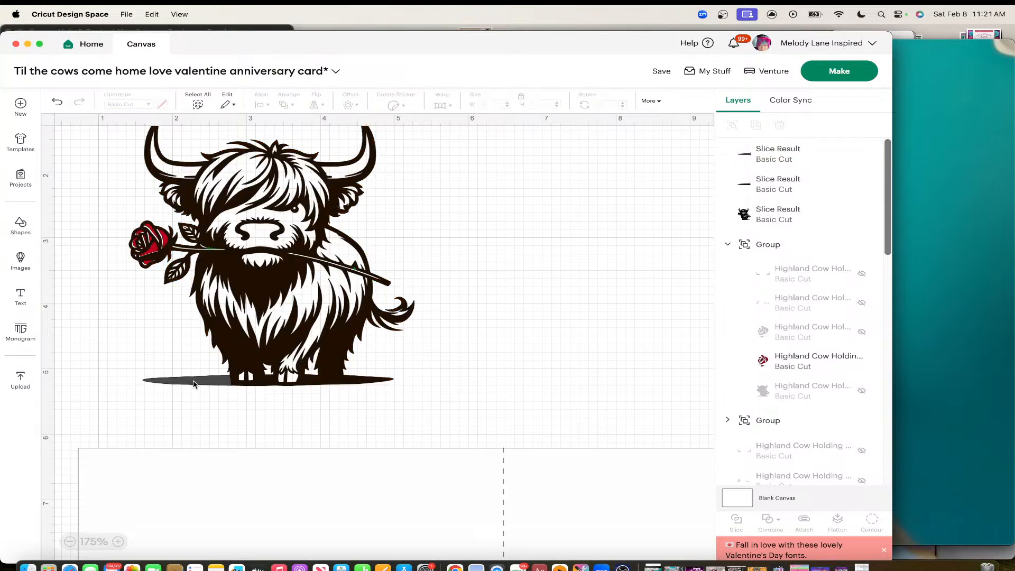
click(57, 103)
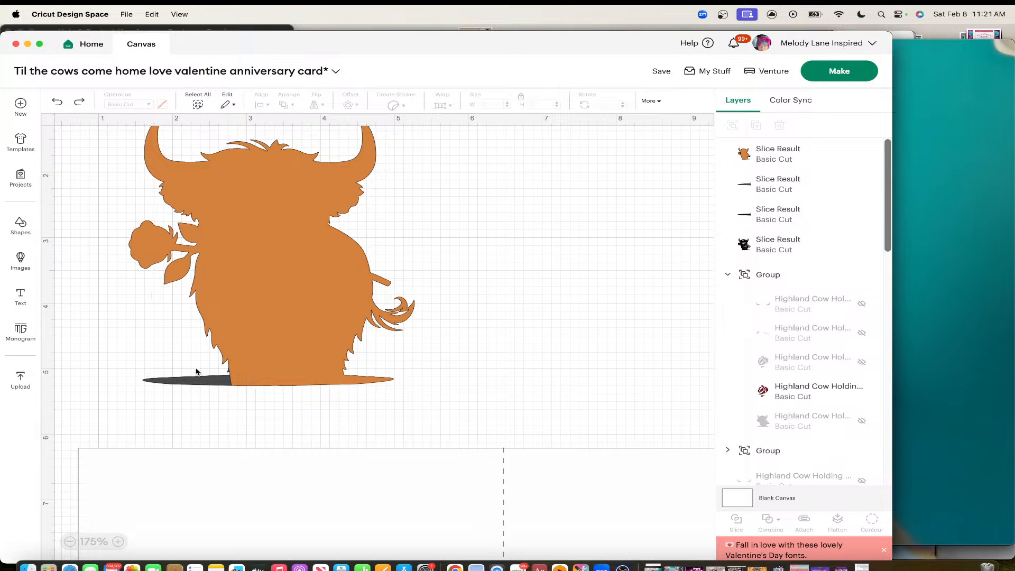
Step: Add a new square, shrink it to about 0.7 by 0.7 in, tilt it slightly, and place it over the left shadow against the cow's foot
click(199, 379)
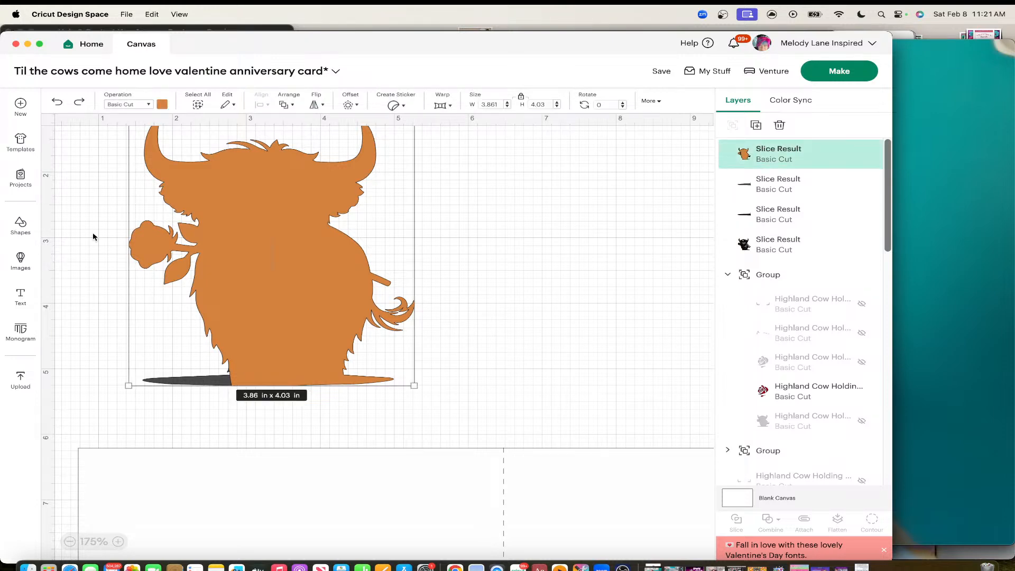
click(21, 225)
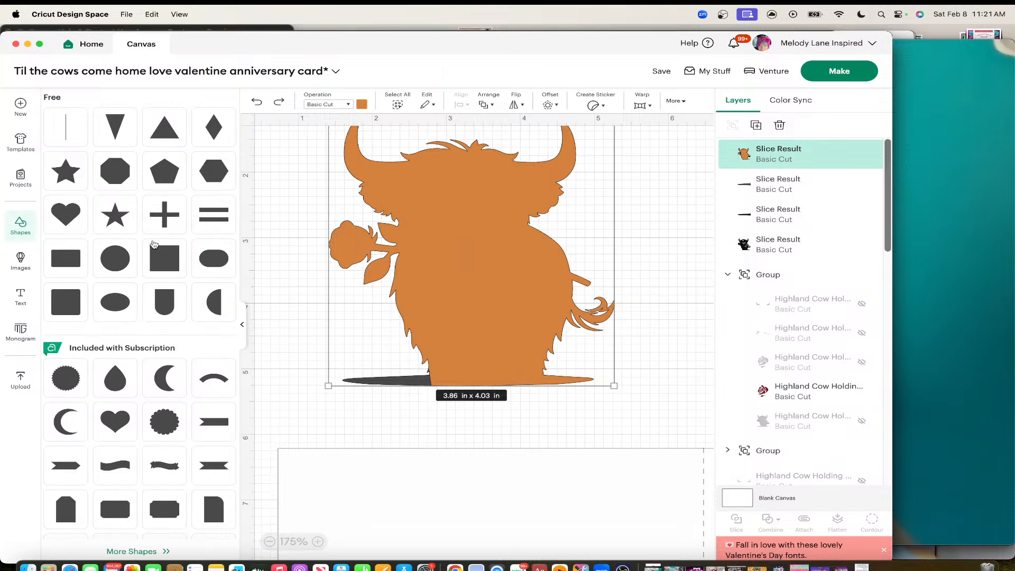
click(162, 261)
drag(345, 248, 343, 391)
drag(429, 294, 416, 402)
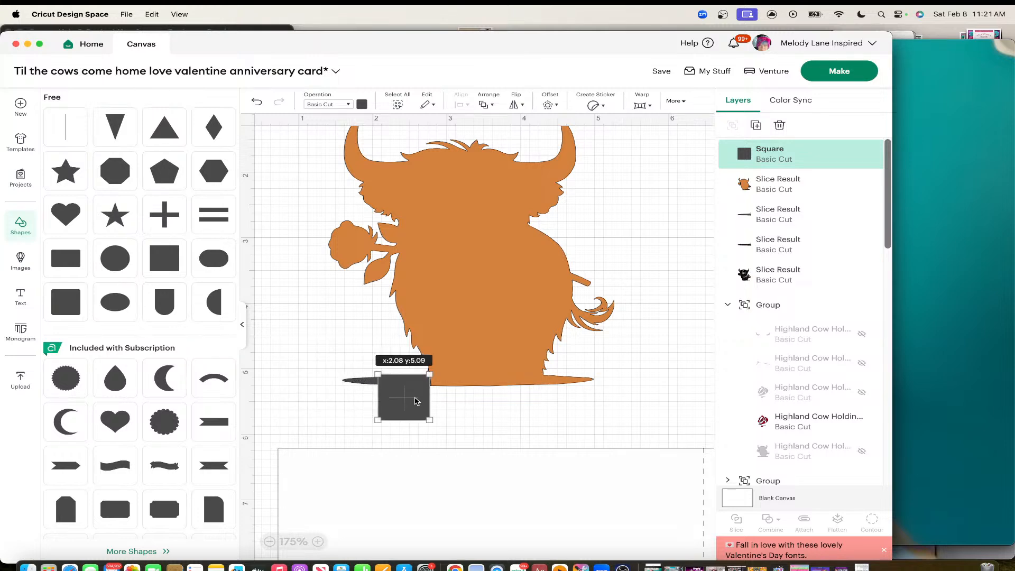
click(436, 440)
click(408, 405)
drag(412, 406, 415, 407)
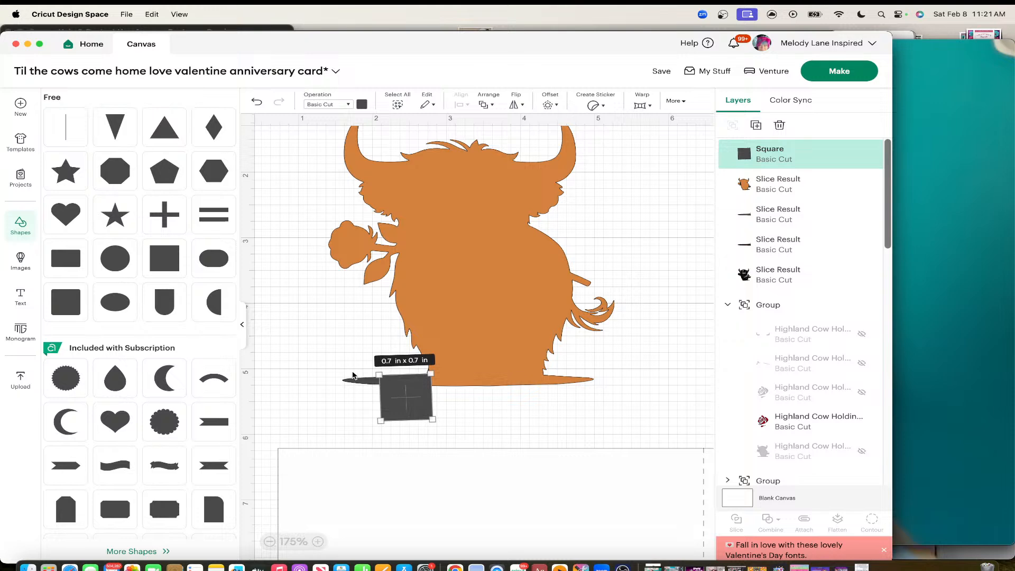
Step: Clear the selection and delete the two remaining dark shadow slivers using their entries in the layer list
shift+click(357, 382)
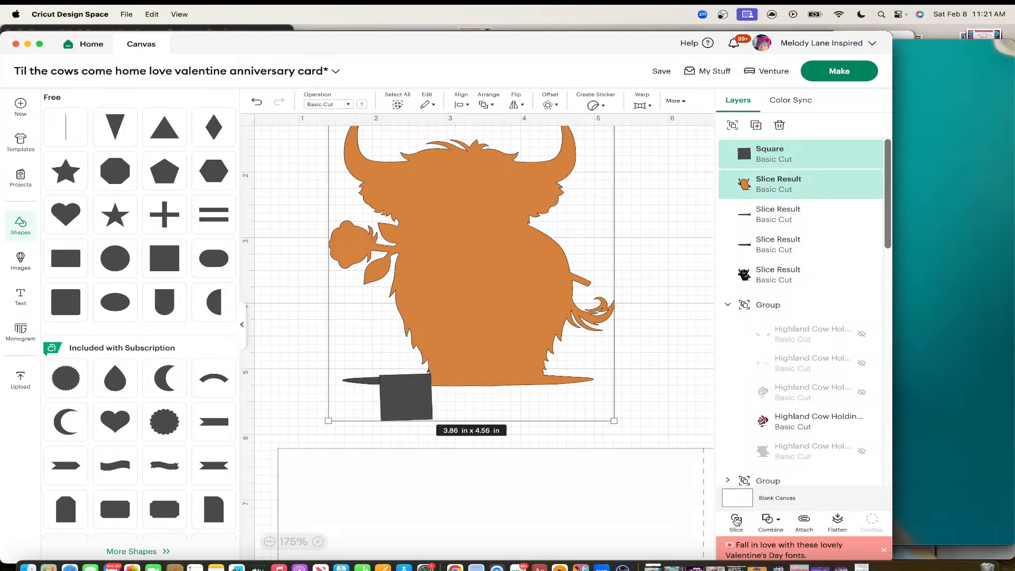
click(657, 381)
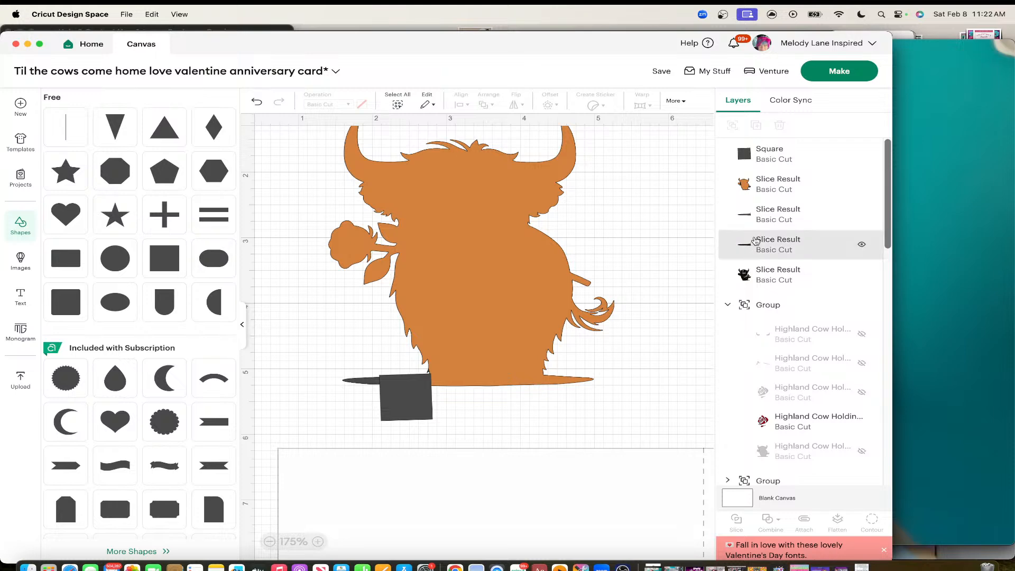
click(755, 242)
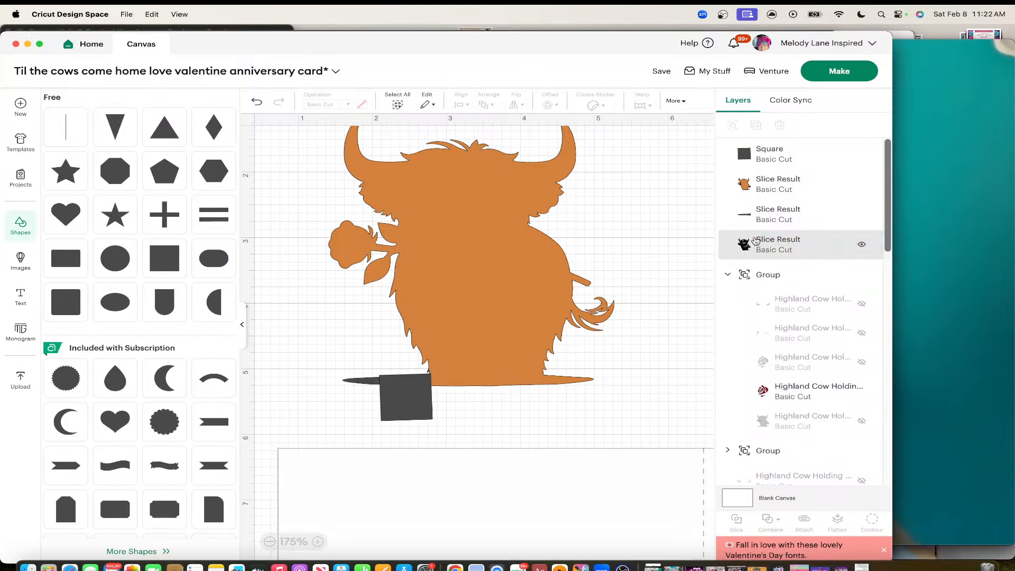
key(Delete)
click(766, 212)
key(Delete)
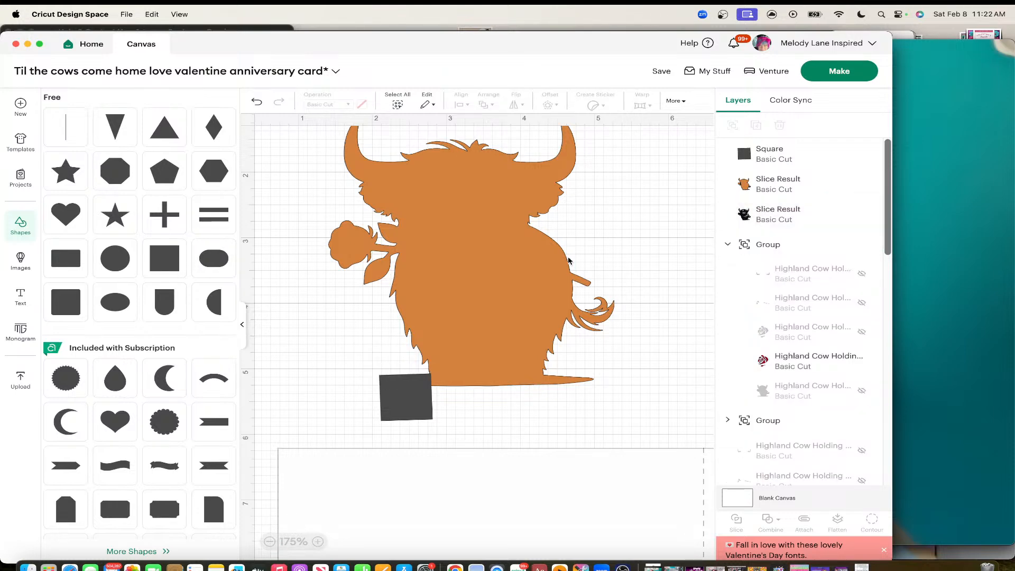
Step: Move the square over the right-hand shadow, widen it to about 0.73 in, and stack a duplicate on top of it
drag(415, 393, 575, 388)
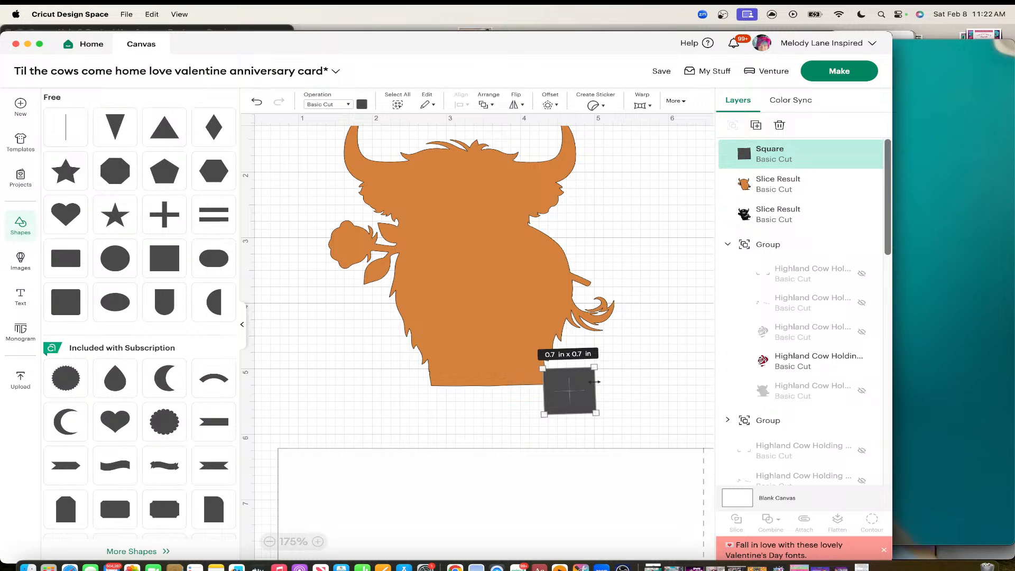
drag(594, 381, 597, 380)
key(super+d)
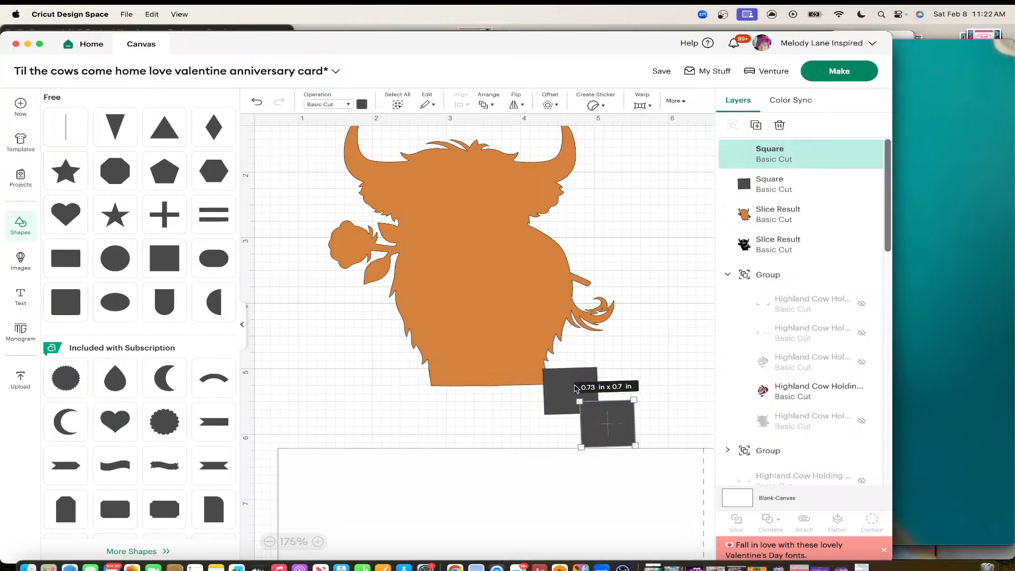
click(661, 419)
drag(622, 427, 583, 397)
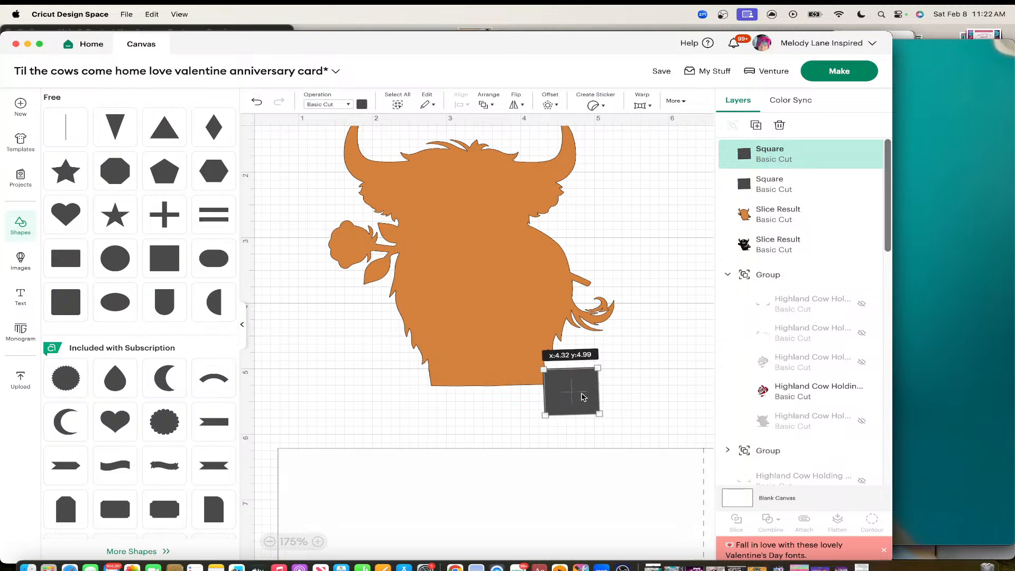
Step: Slice the orange cow layer with the upper of the two squares covering the right-hand shadow
click(643, 389)
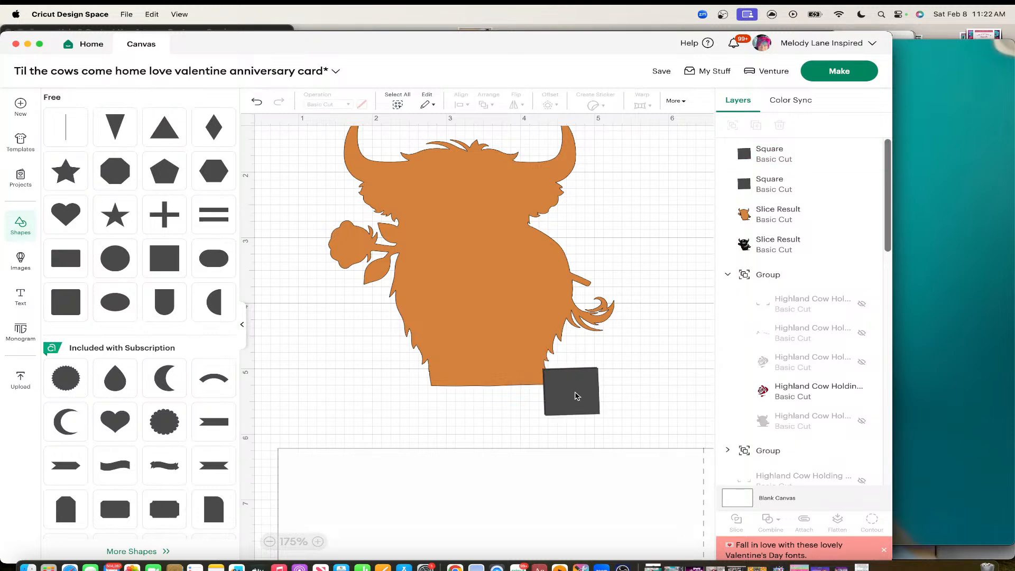
click(575, 392)
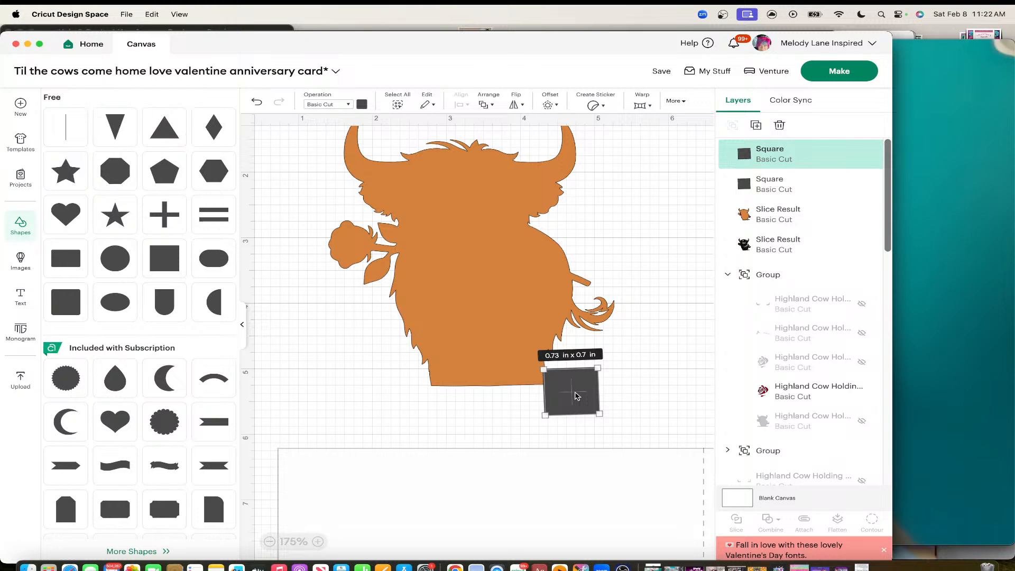
shift+click(762, 223)
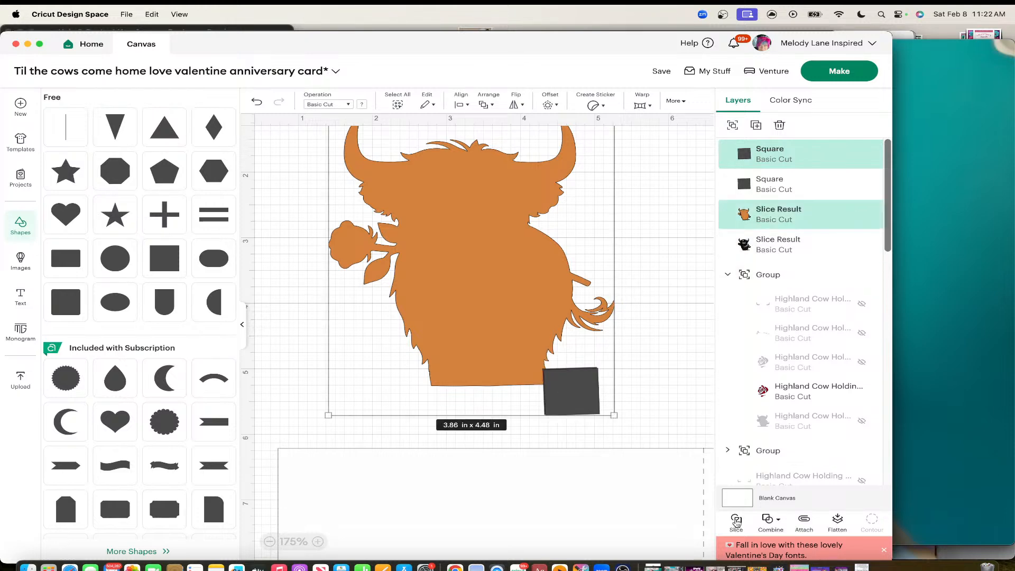
click(737, 523)
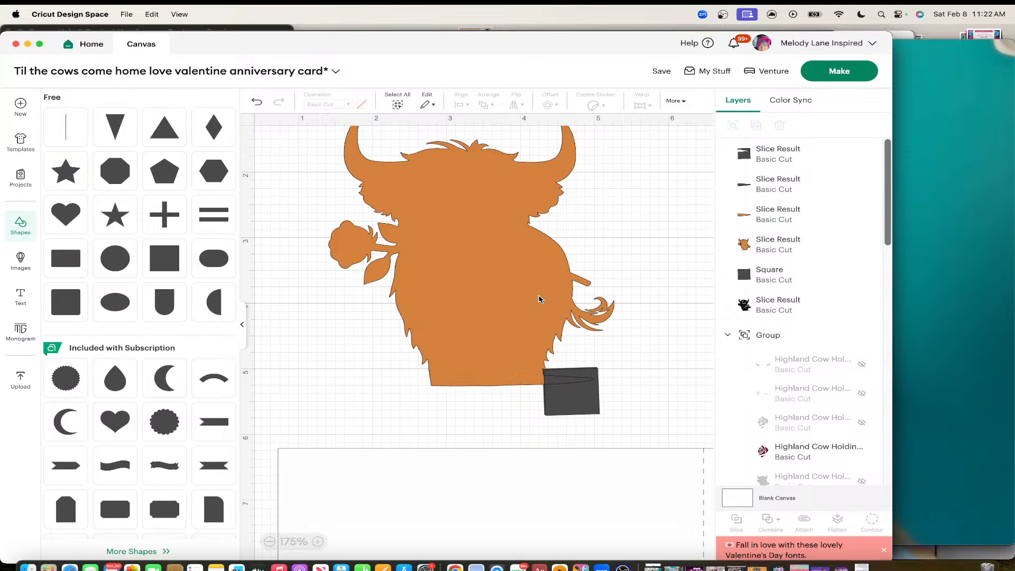
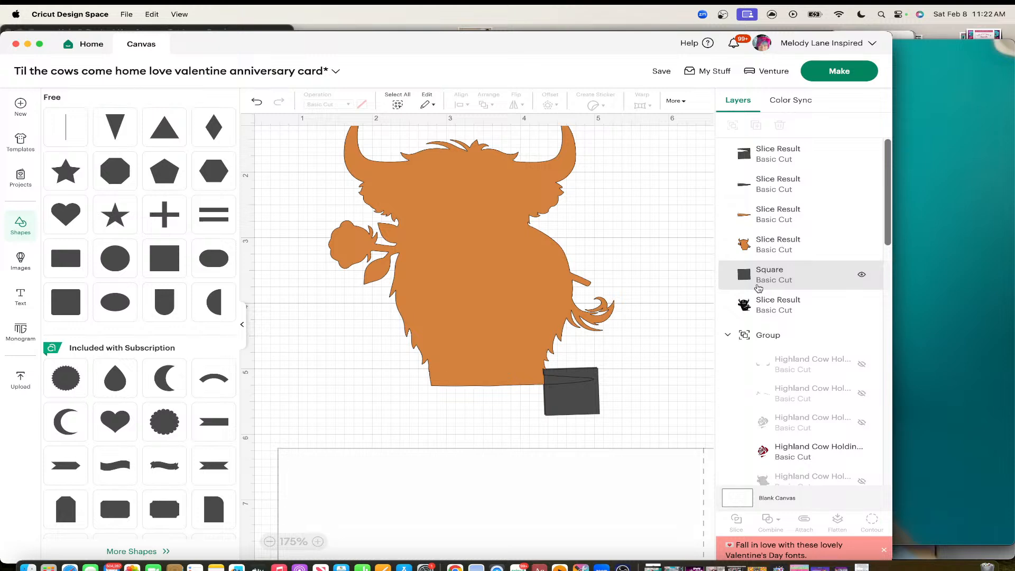
Step: Slice the dark cow layer with the remaining square over the right-hand shadow
click(757, 285)
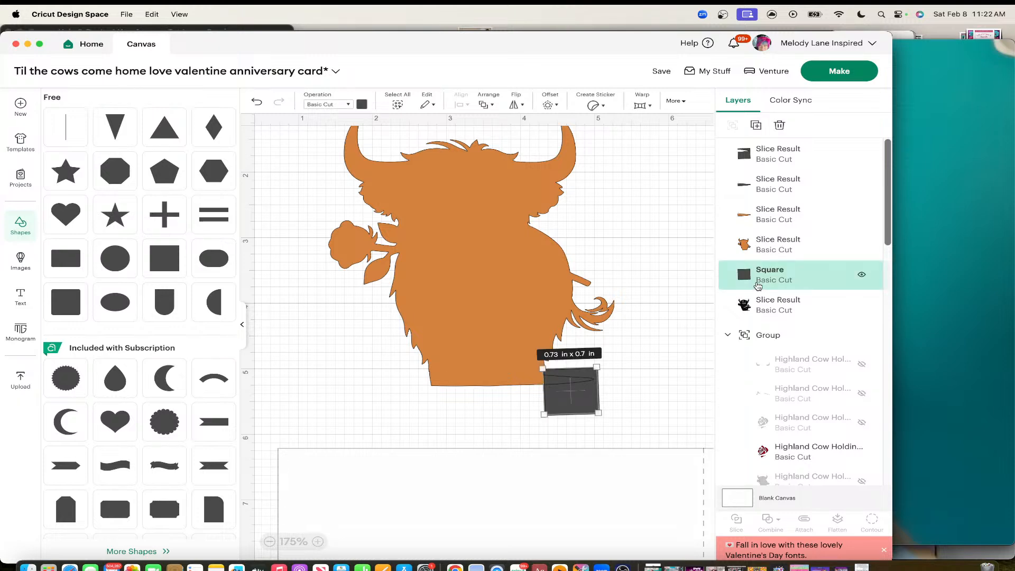
shift+click(761, 311)
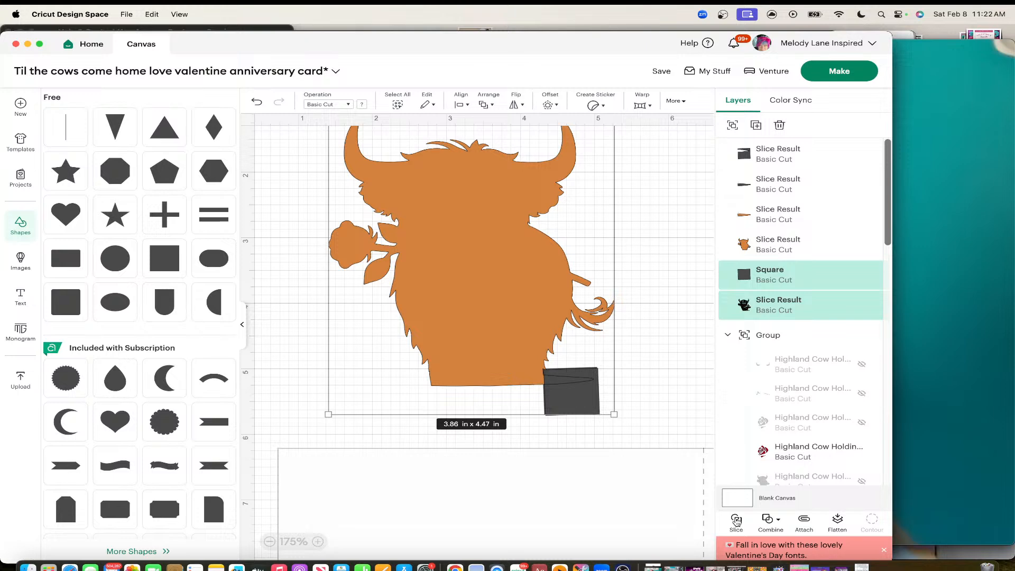
click(736, 520)
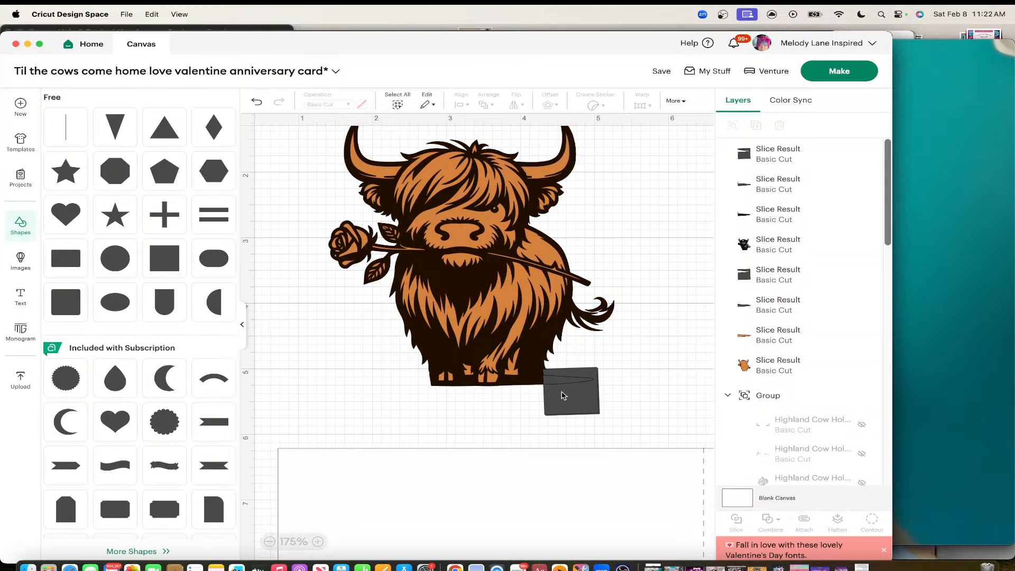
Step: Delete the leftover squares and the dark shadow slice covering the right-hand shadow
click(563, 396)
drag(563, 395, 602, 405)
key(Delete)
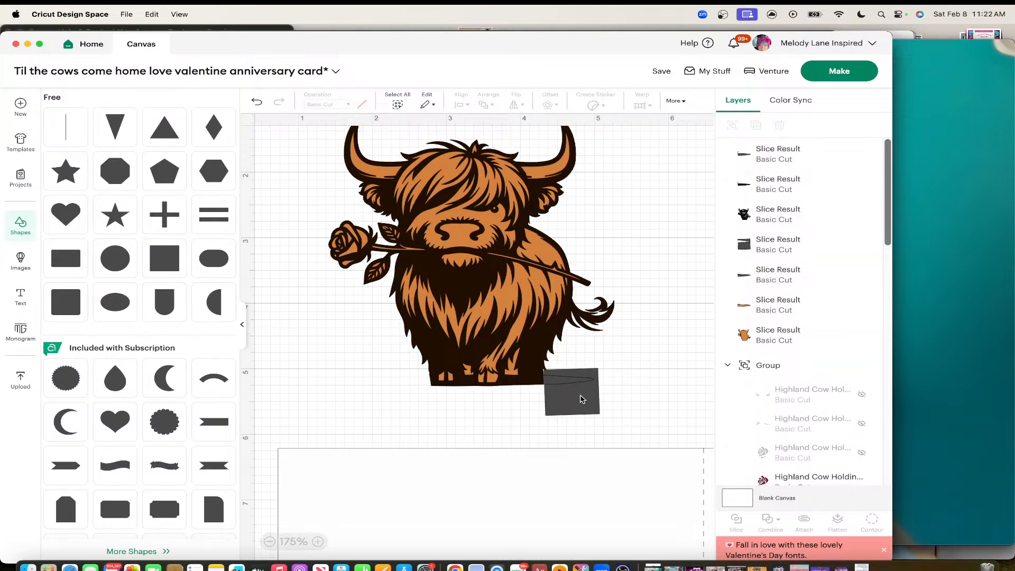
click(582, 399)
key(Delete)
click(574, 381)
key(Delete)
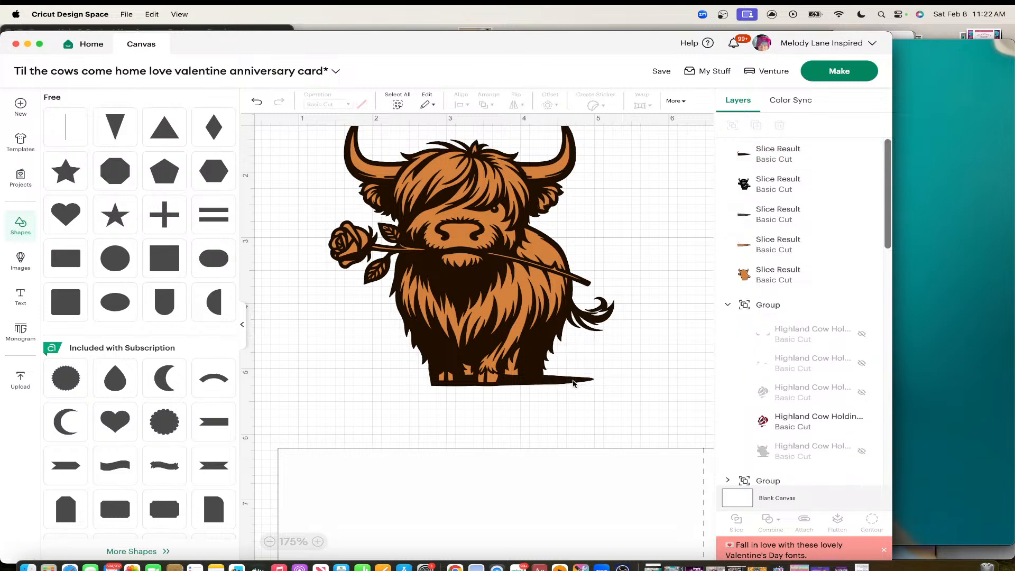
click(574, 383)
key(Delete)
Step: Delete the remaining grey shadow sliver beside the hooves using its entry in the layer list
click(570, 379)
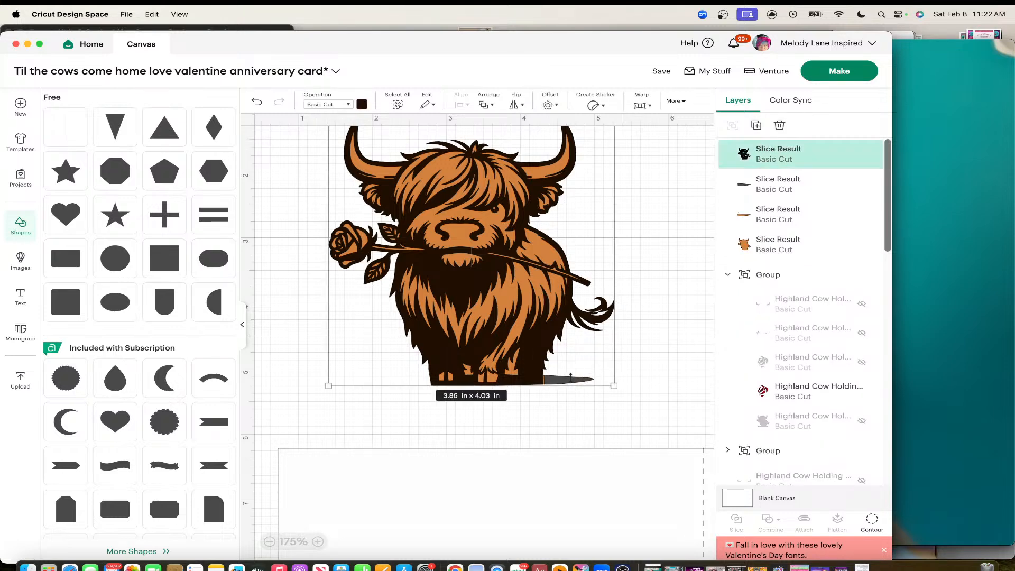
click(763, 188)
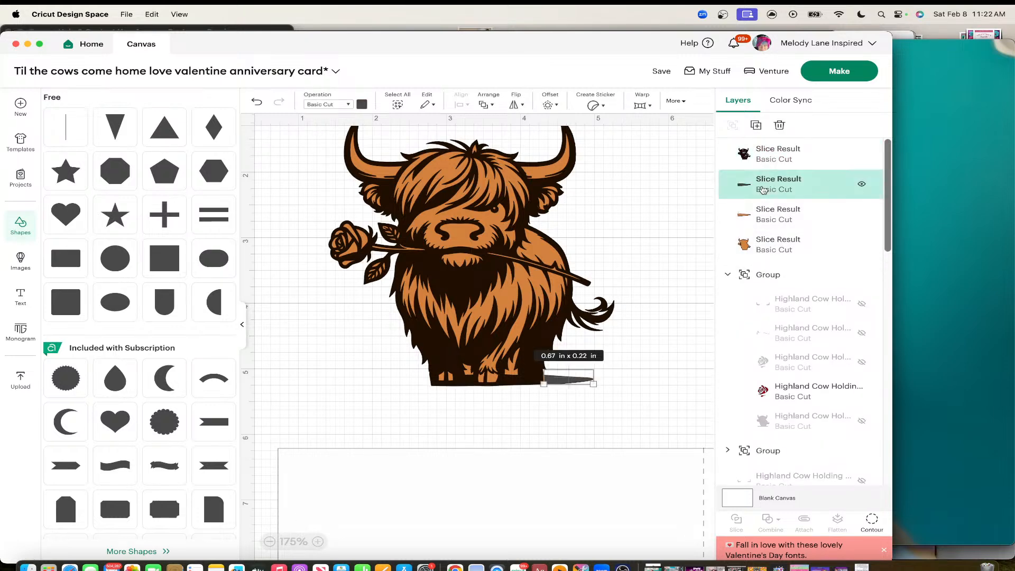
key(Delete)
click(774, 215)
key(Delete)
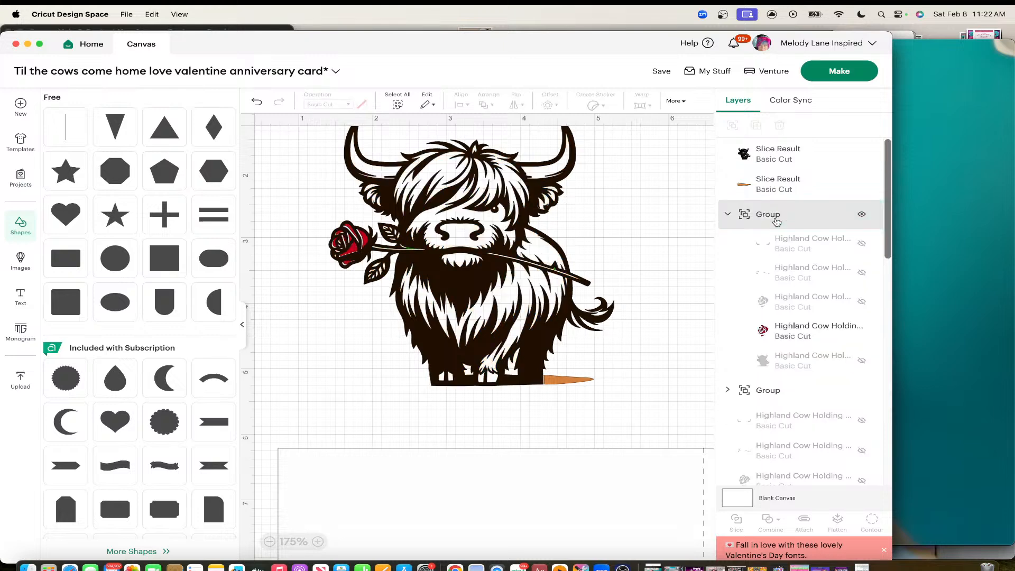
click(255, 104)
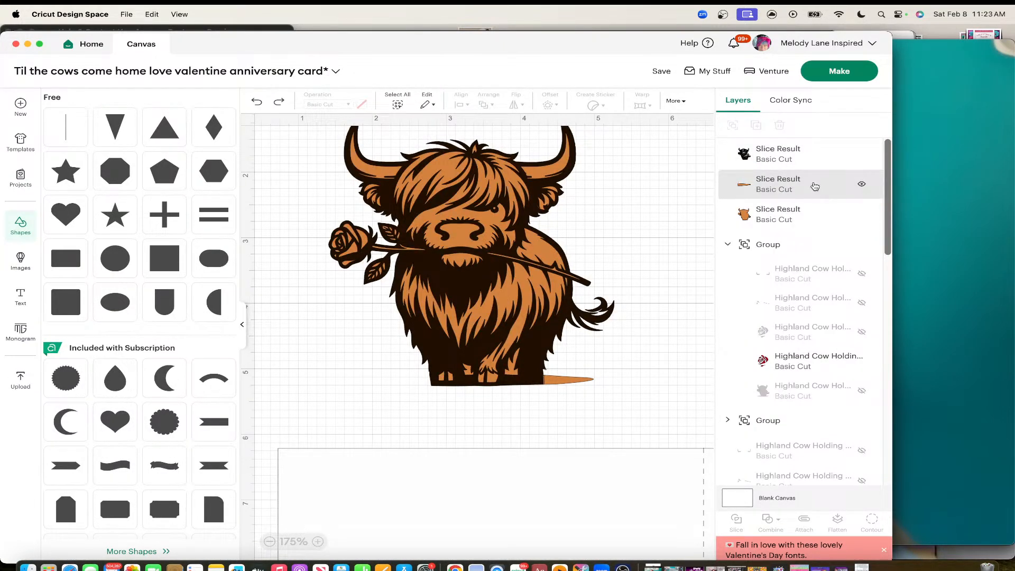
Step: Delete the orange shadow sliver beside the hooves and collapse the shape library
click(815, 186)
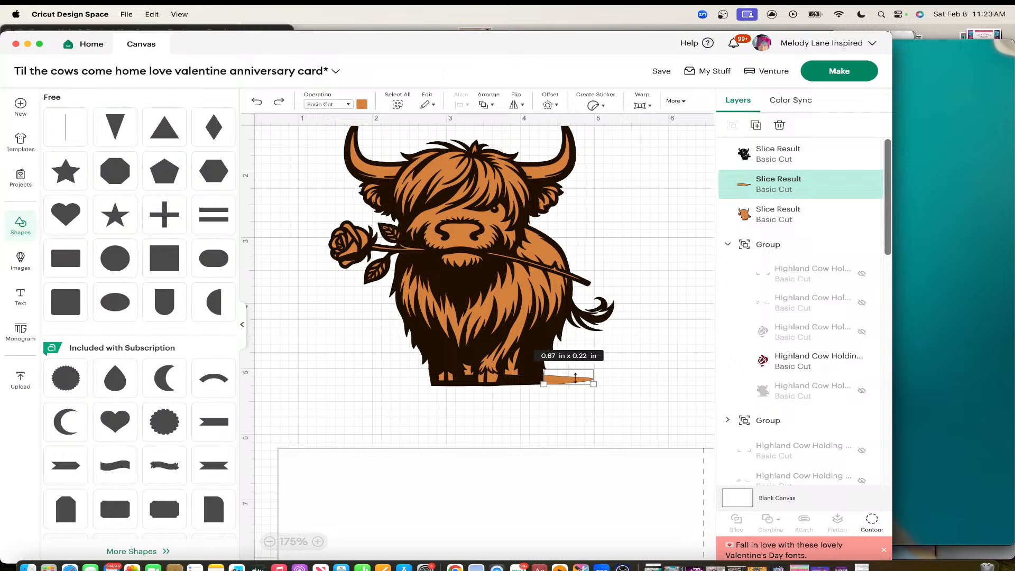
key(Delete)
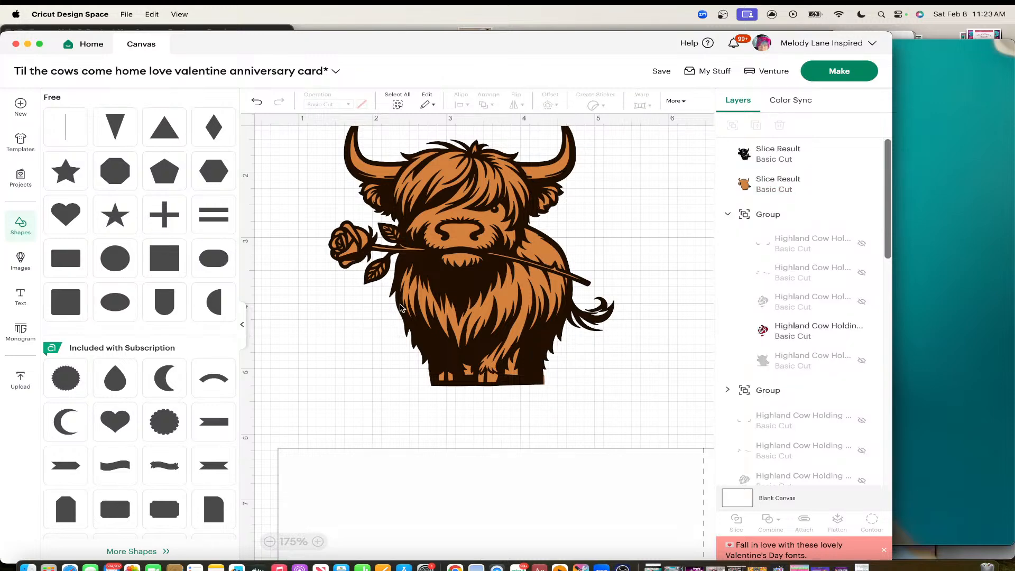
click(242, 324)
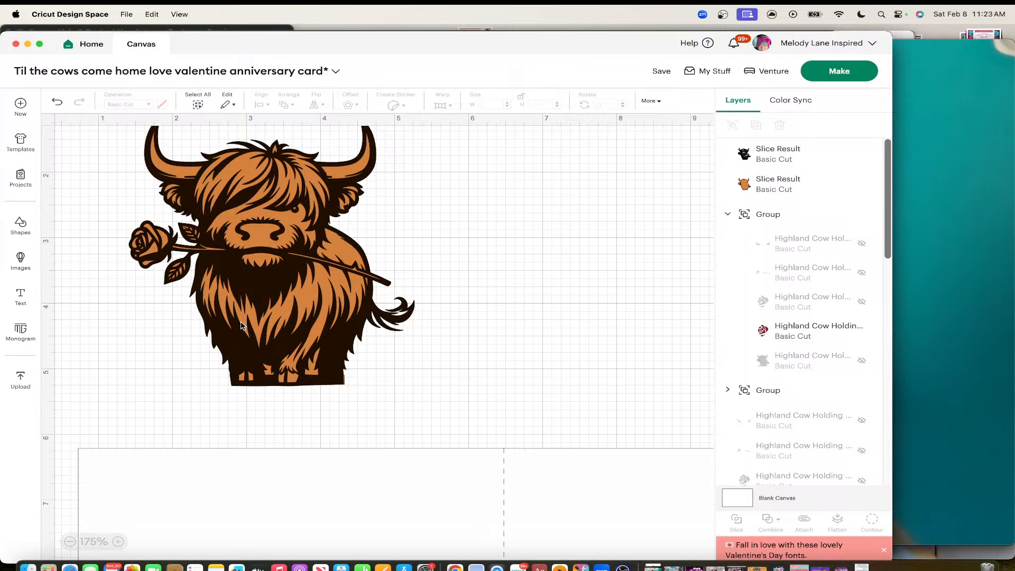
Step: Bring the group containing the red rose to the front of the cow layers
click(70, 542)
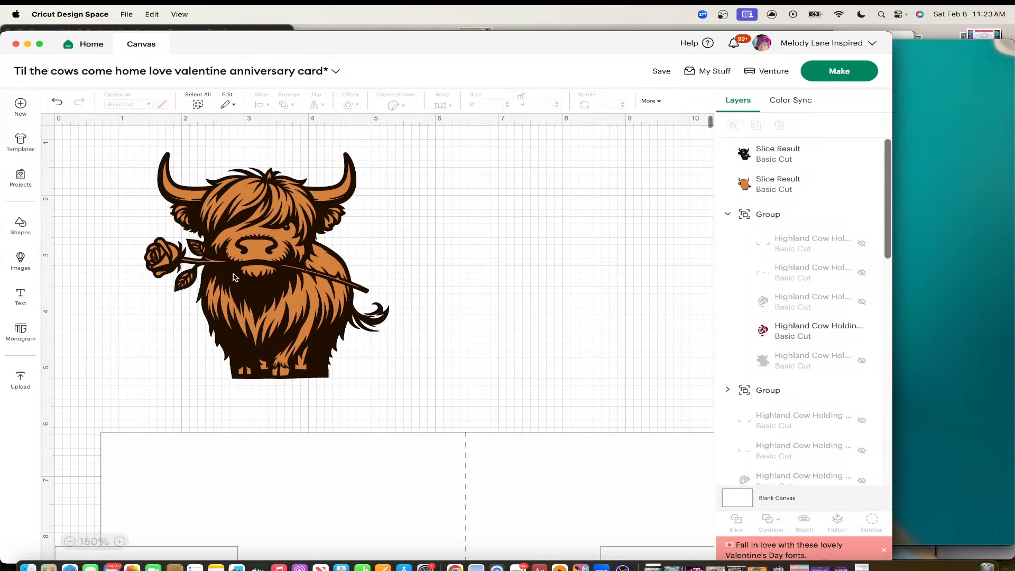
click(256, 217)
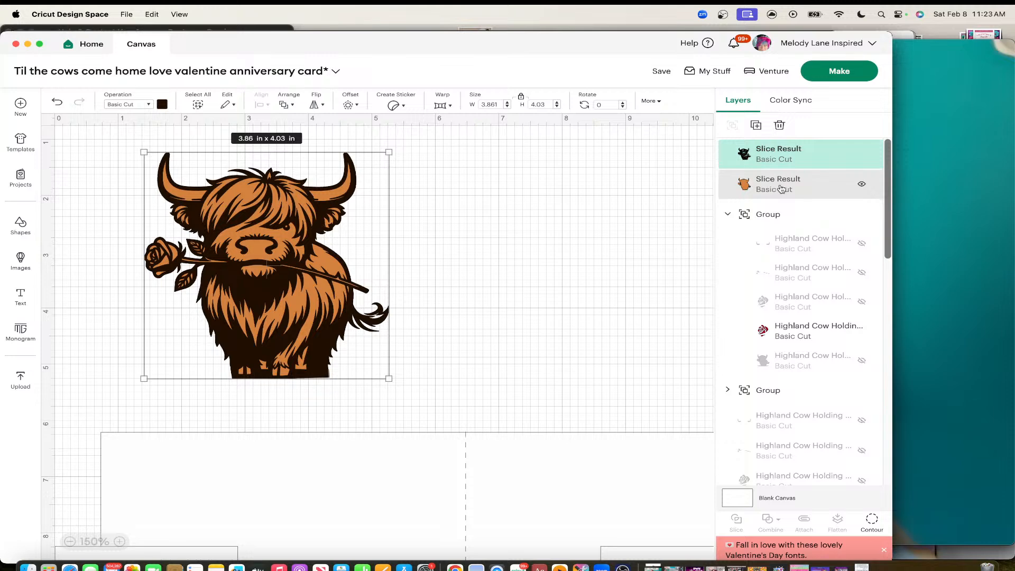
click(775, 222)
right_click(775, 223)
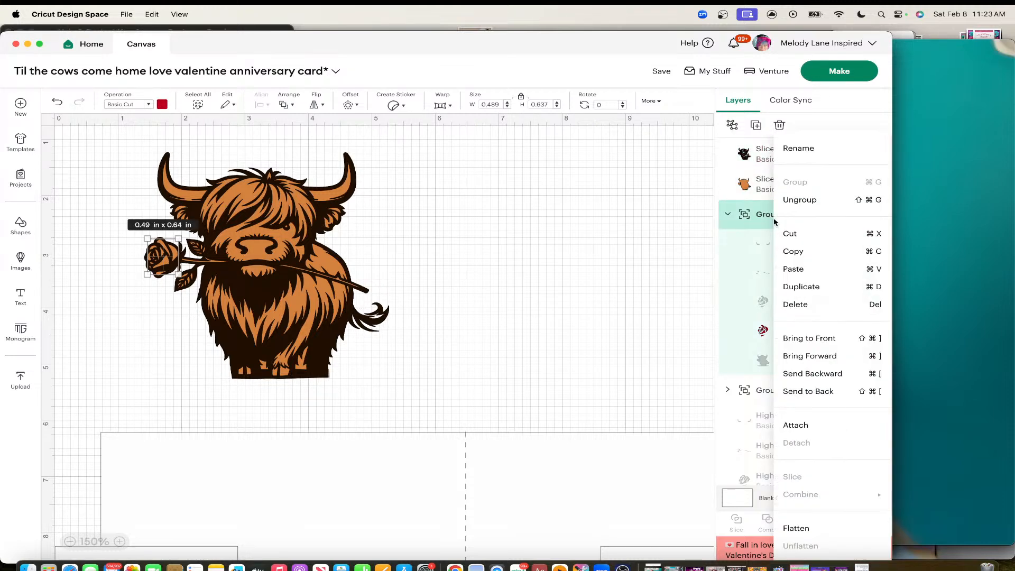
click(809, 337)
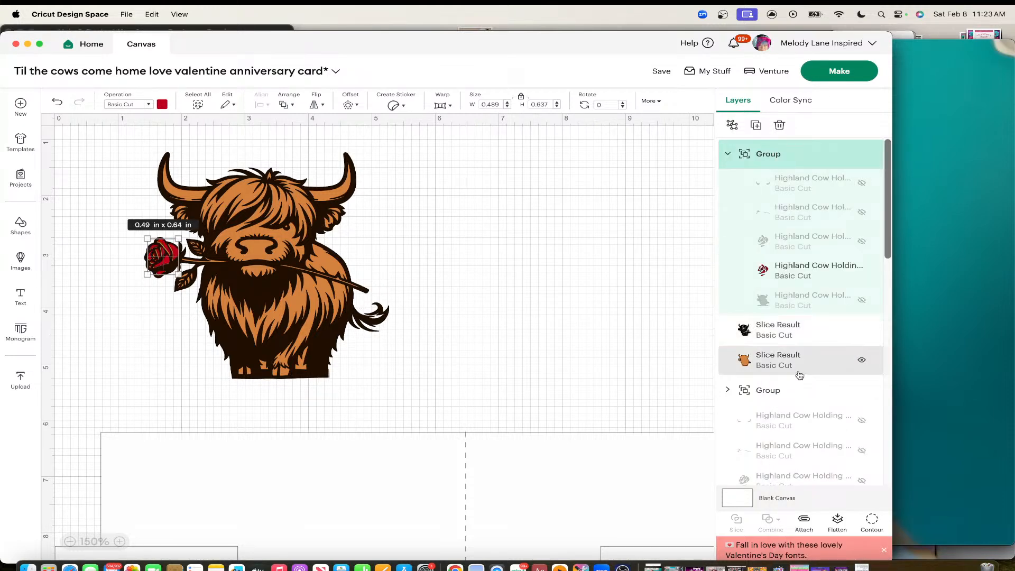
Step: Look through the layer list and check the first hidden piece in the rose group by toggling its visibility
scroll(789, 358, down, 1)
scroll(789, 359, down, 10)
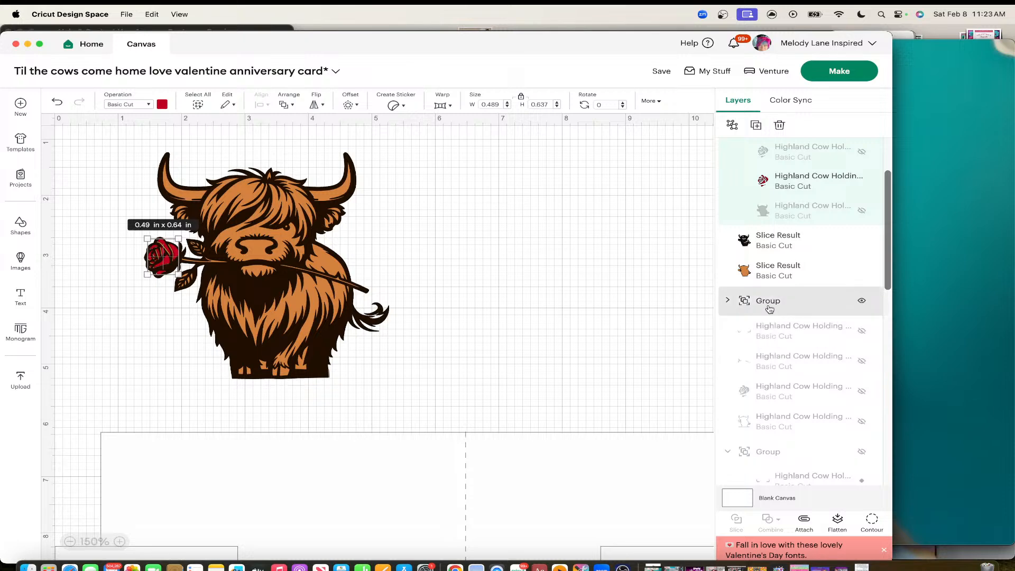
scroll(768, 309, down, 1)
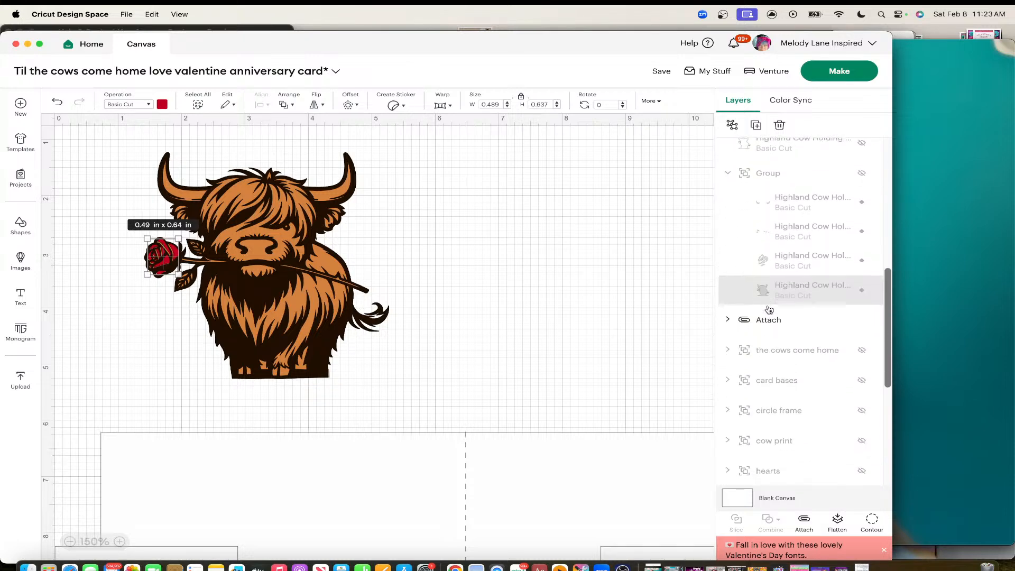
scroll(769, 309, up, 10)
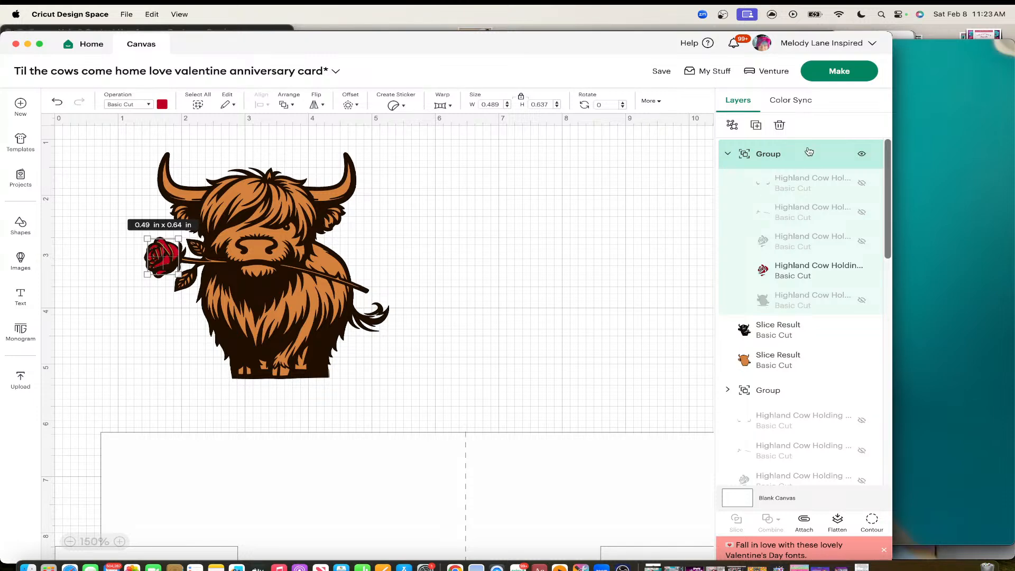
click(861, 184)
click(861, 184)
click(707, 194)
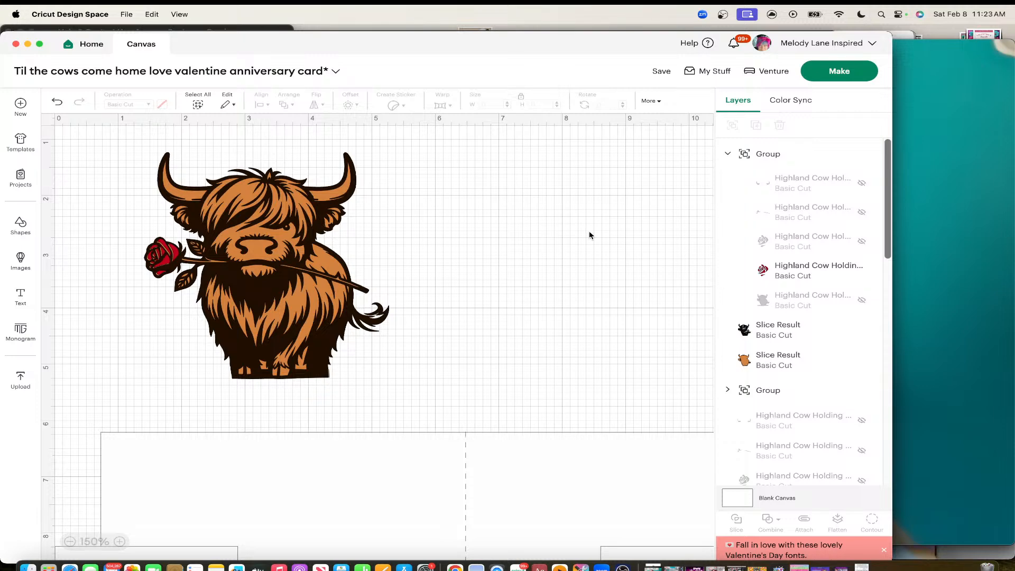
Step: Duplicate the dark cow layer beside the assembled cow
click(338, 194)
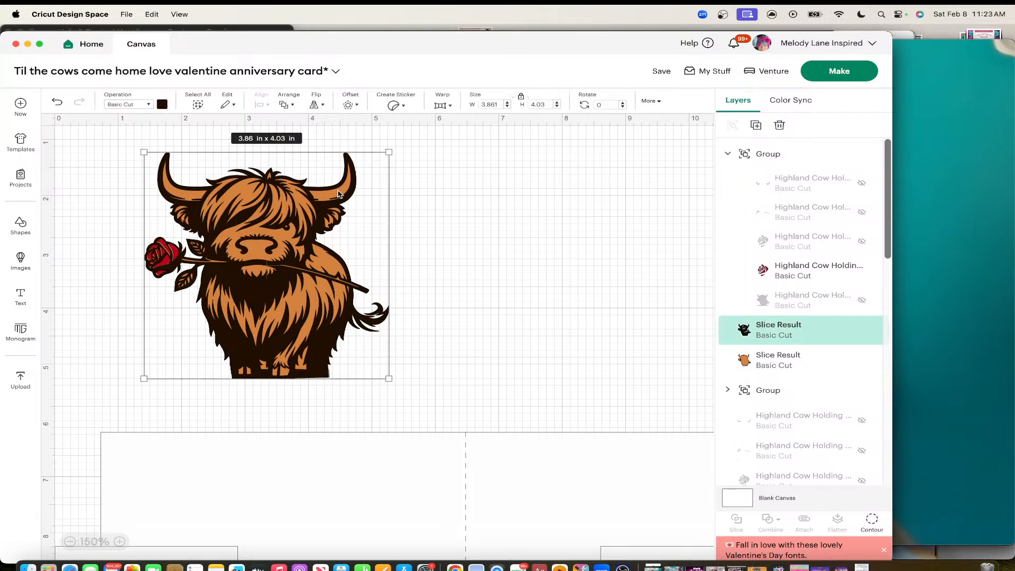
right_click(338, 194)
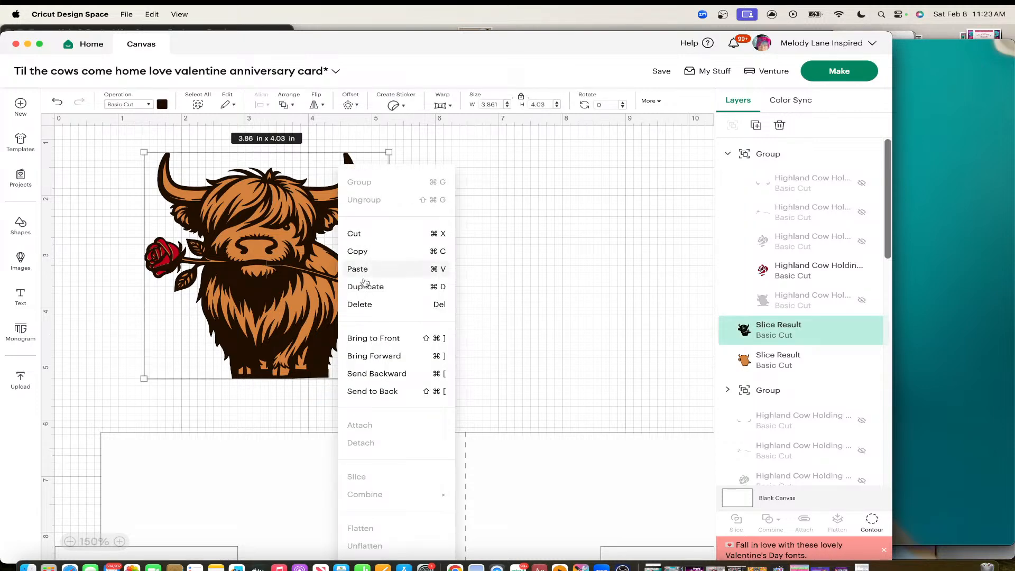
click(369, 287)
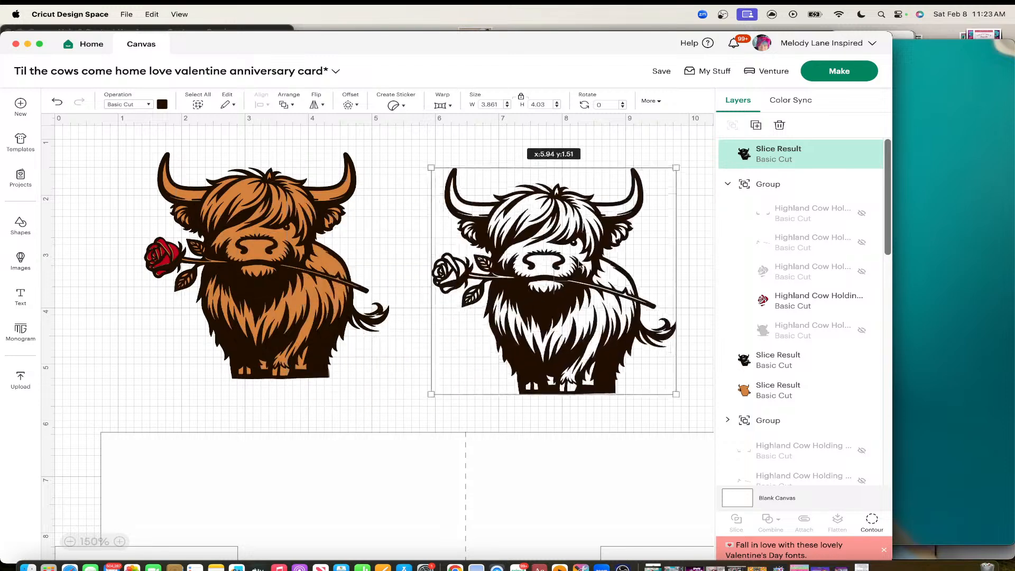
Step: Contour the duplicated dark cow, hiding everything except the two horn inner shapes
click(872, 520)
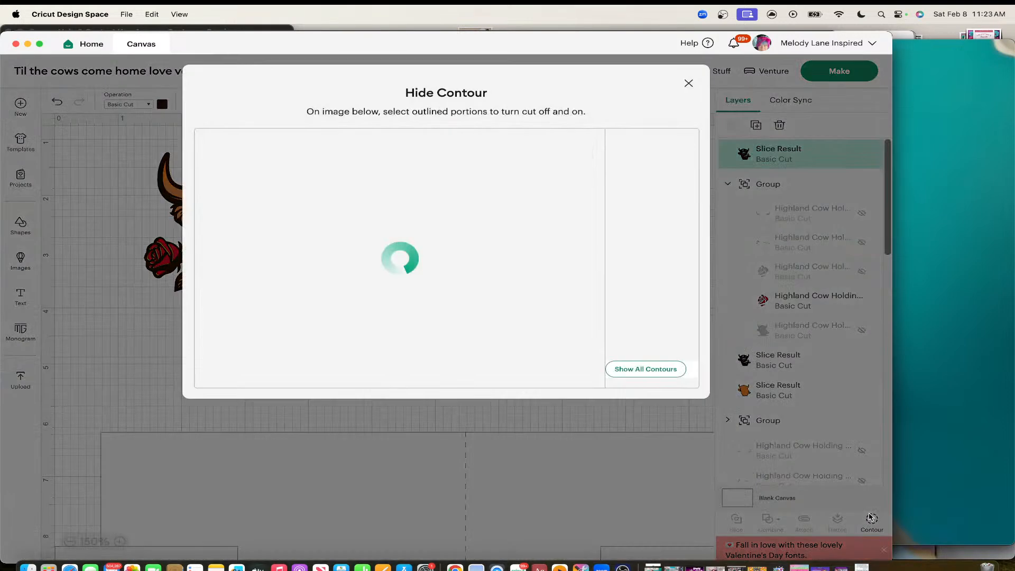
click(641, 375)
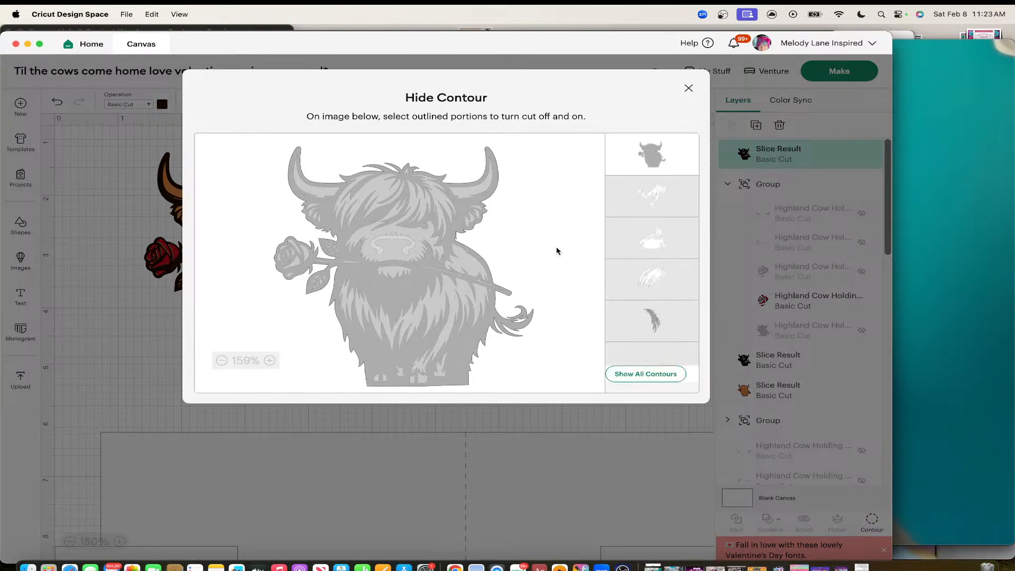
click(321, 190)
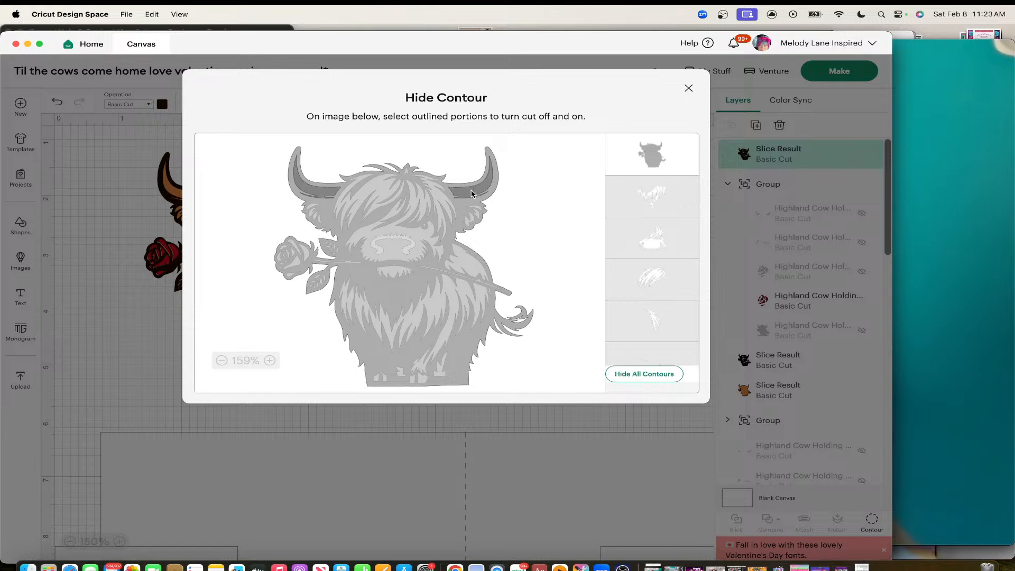
click(475, 191)
click(649, 153)
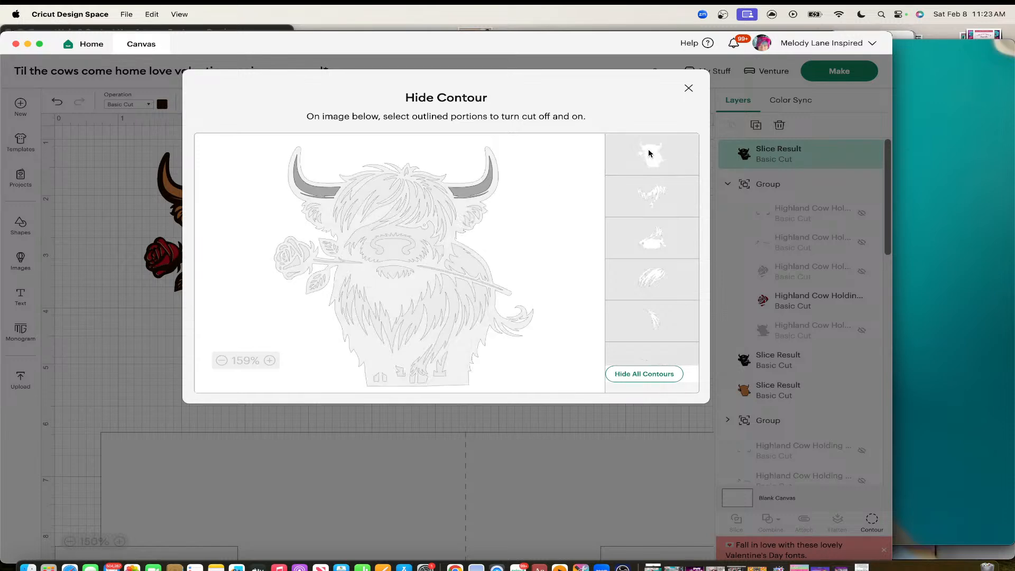
click(689, 88)
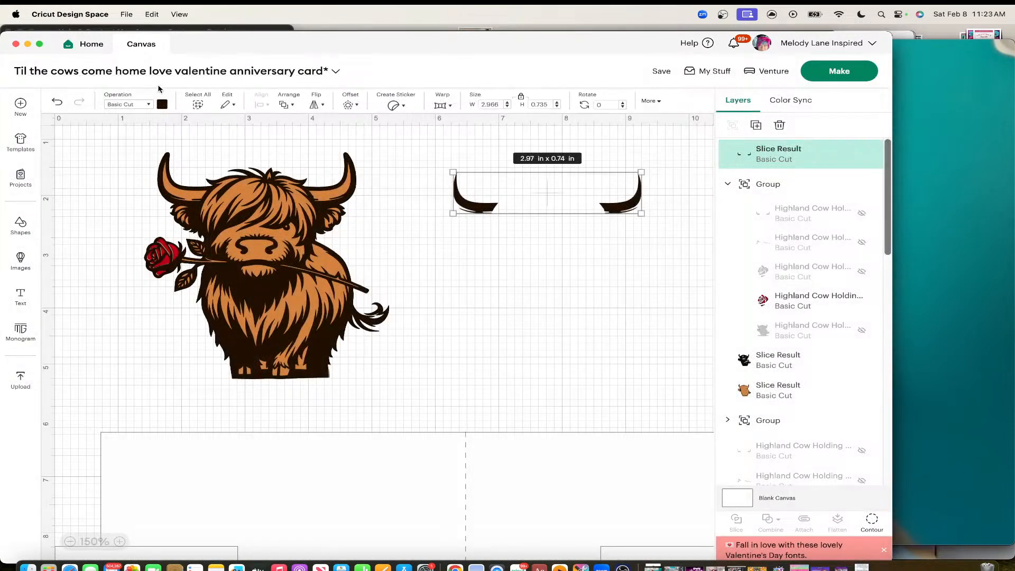
Step: Recolour the horn pieces white and position them over the horns of the assembled cow
click(163, 105)
click(174, 148)
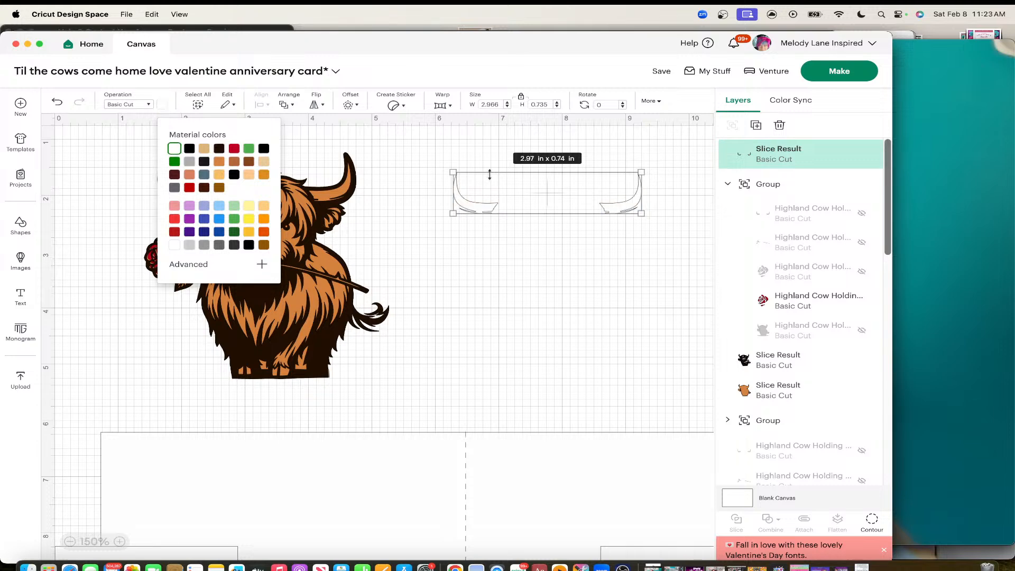
drag(507, 205, 507, 204)
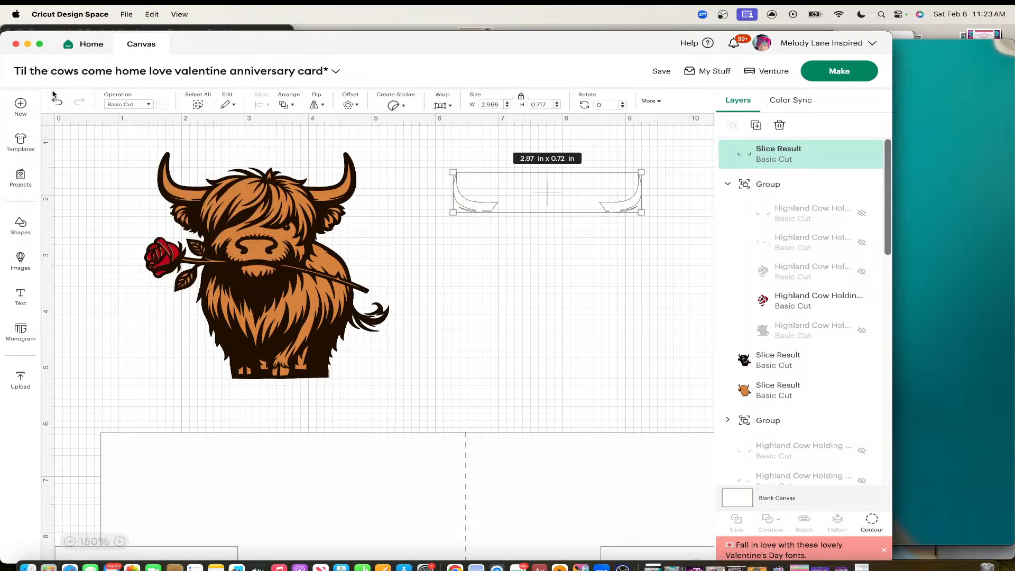
click(429, 158)
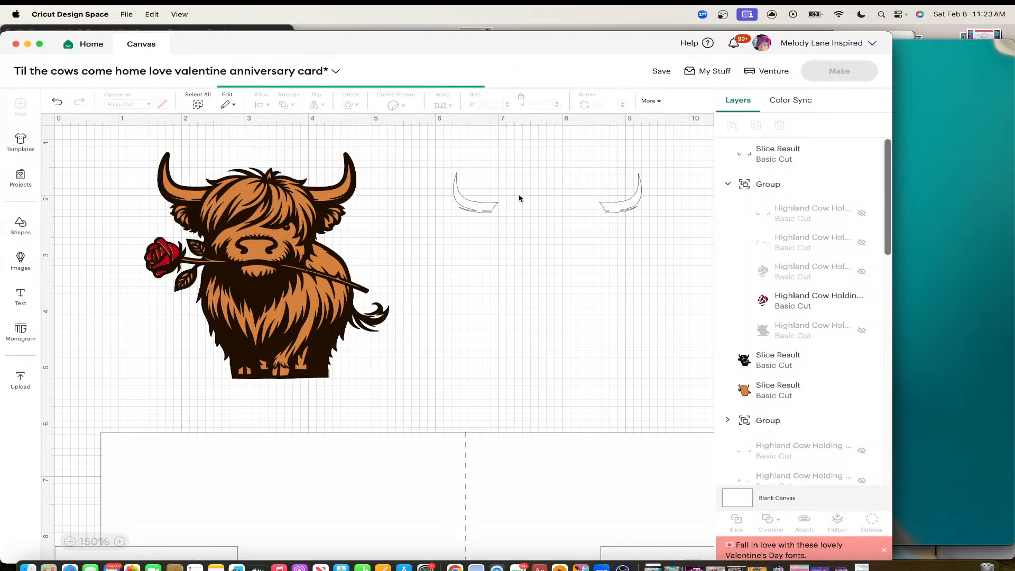
drag(522, 202, 231, 189)
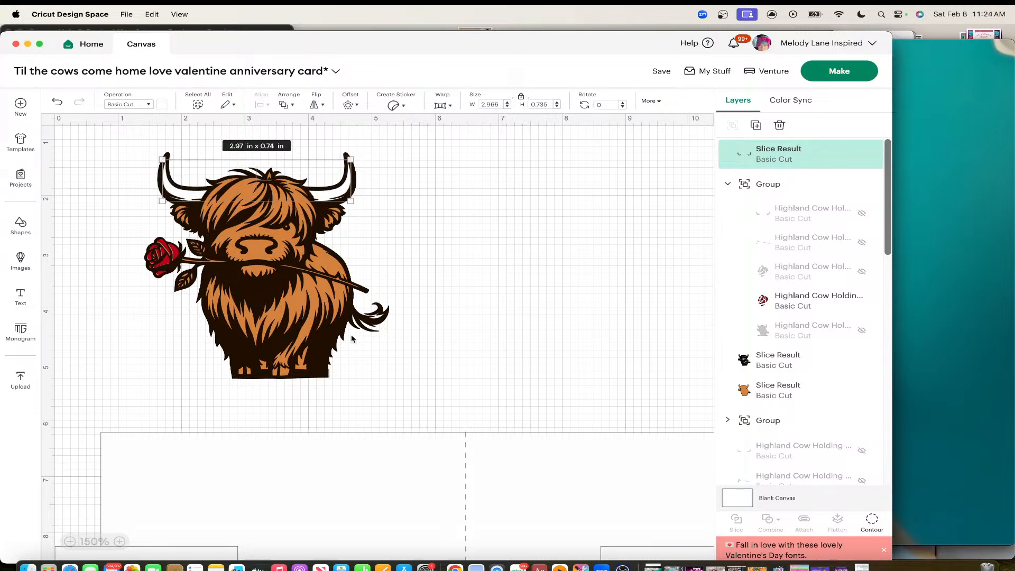
Step: Place the scored card base behind the cow and add a circle about 5.24 in wide over the card's front half
drag(511, 508, 516, 236)
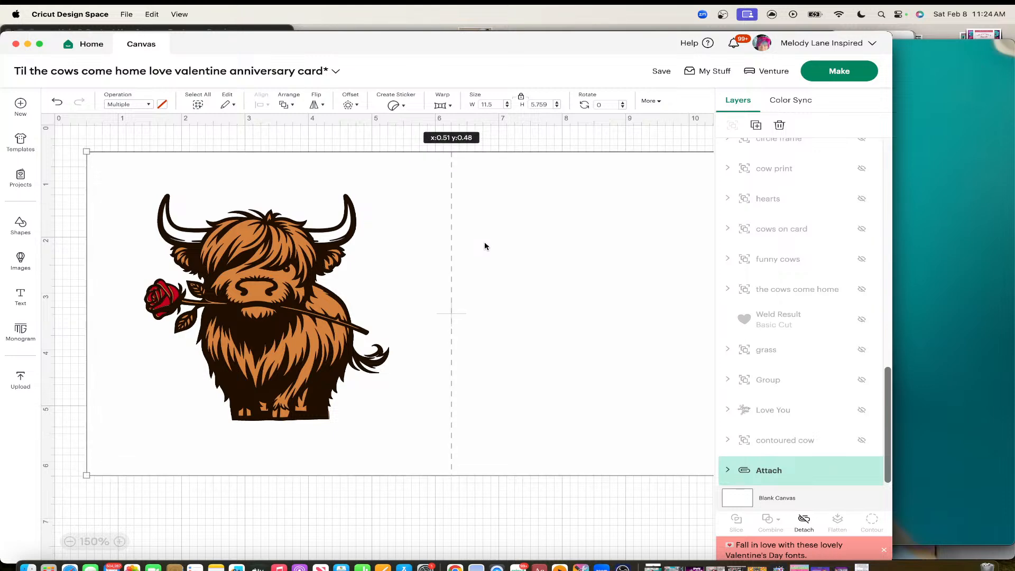
click(20, 227)
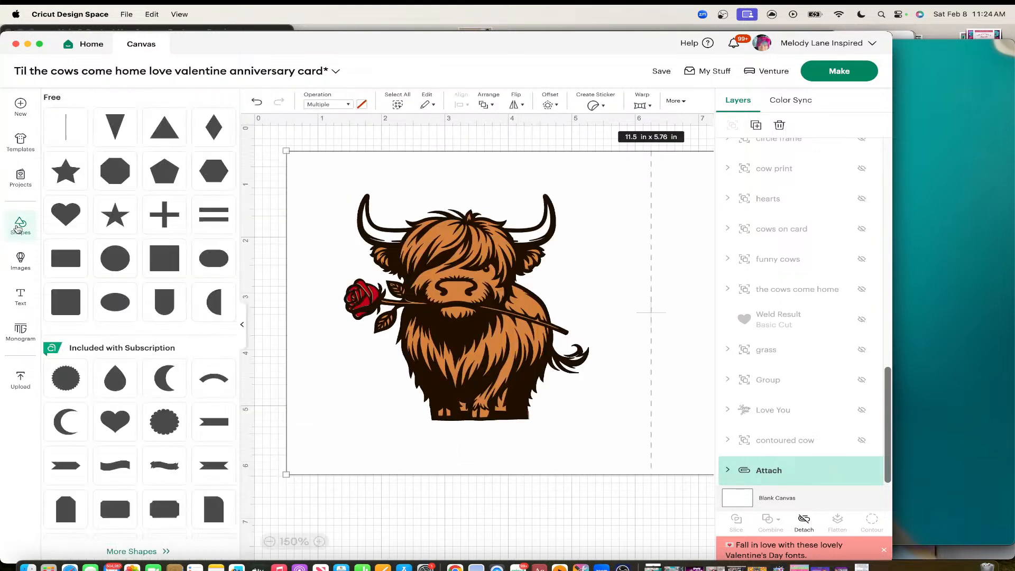
click(108, 257)
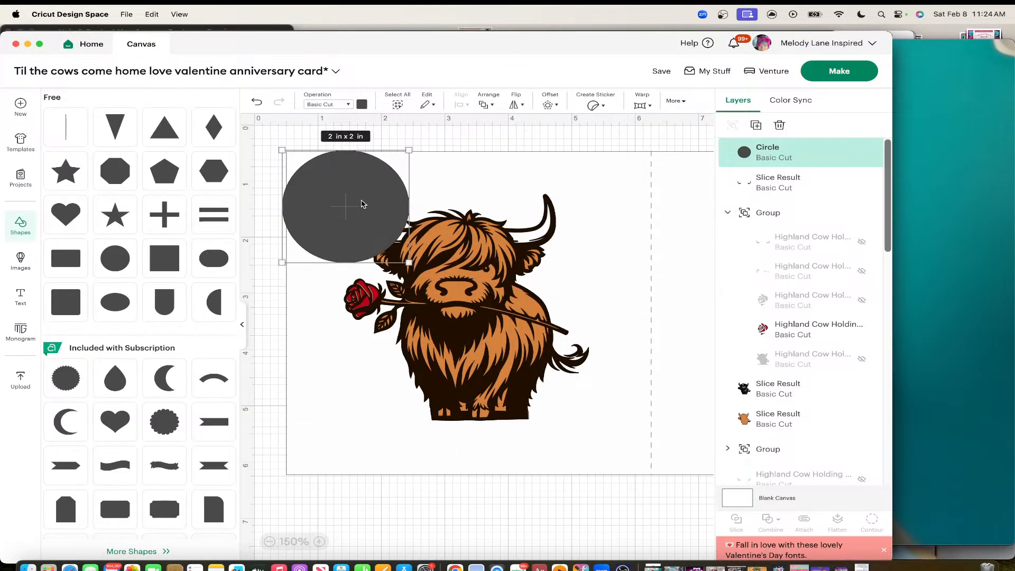
drag(363, 207, 394, 225)
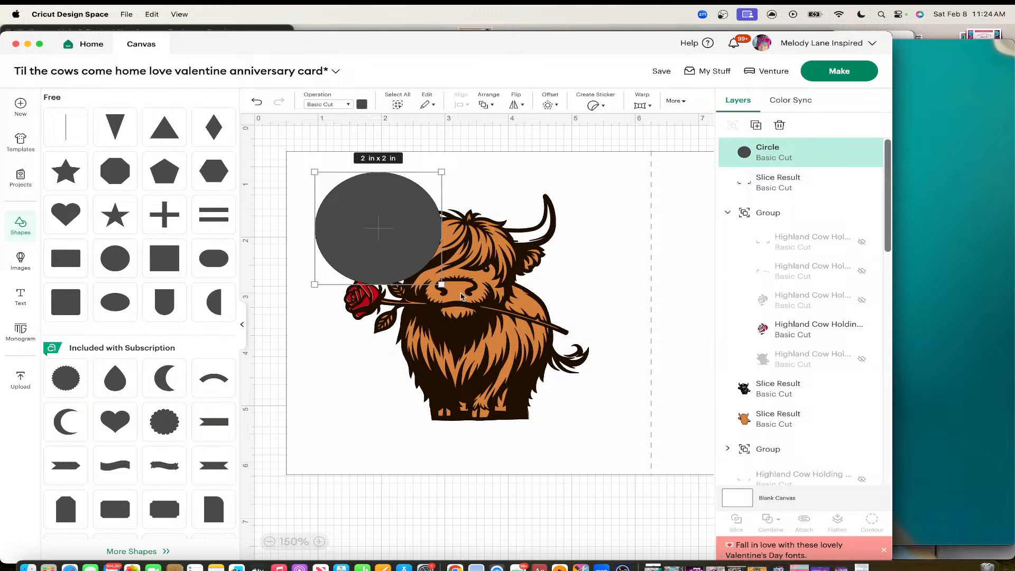
drag(441, 284, 634, 418)
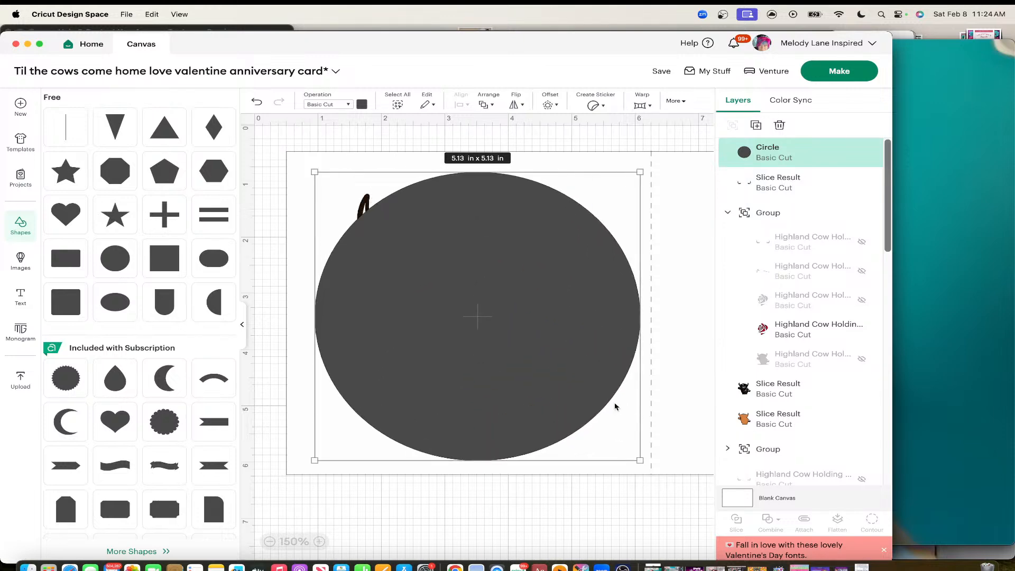
drag(566, 369, 550, 360)
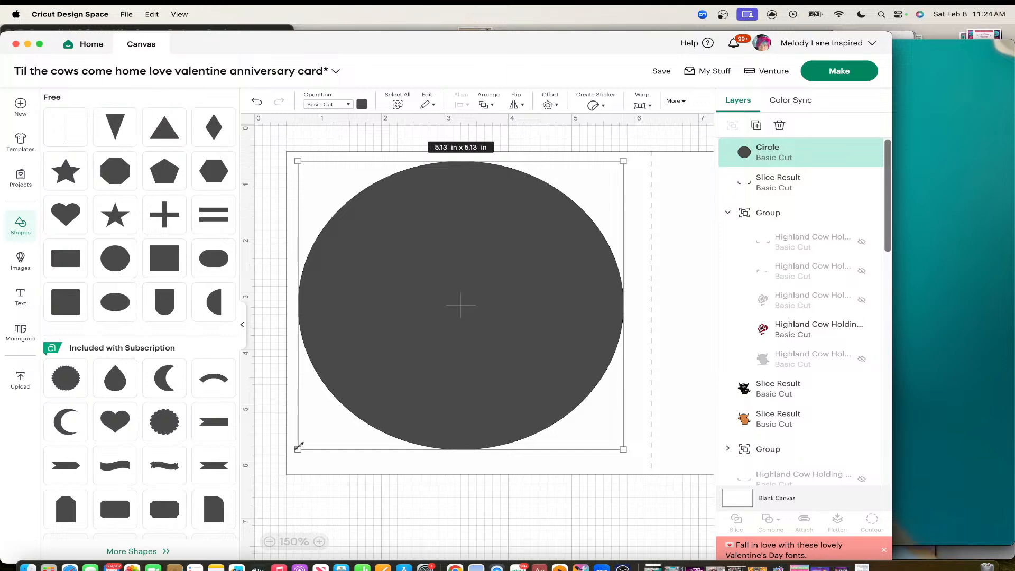
drag(300, 446, 292, 451)
drag(429, 400, 437, 403)
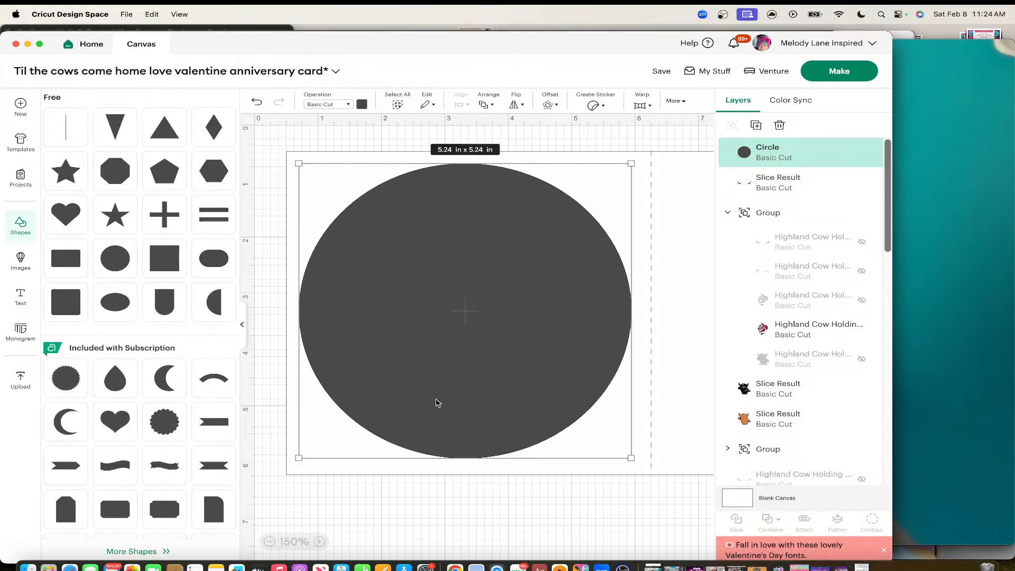
Step: Create an inward offset of the circle at a distance of about -0.278 in with rounded corners
click(547, 105)
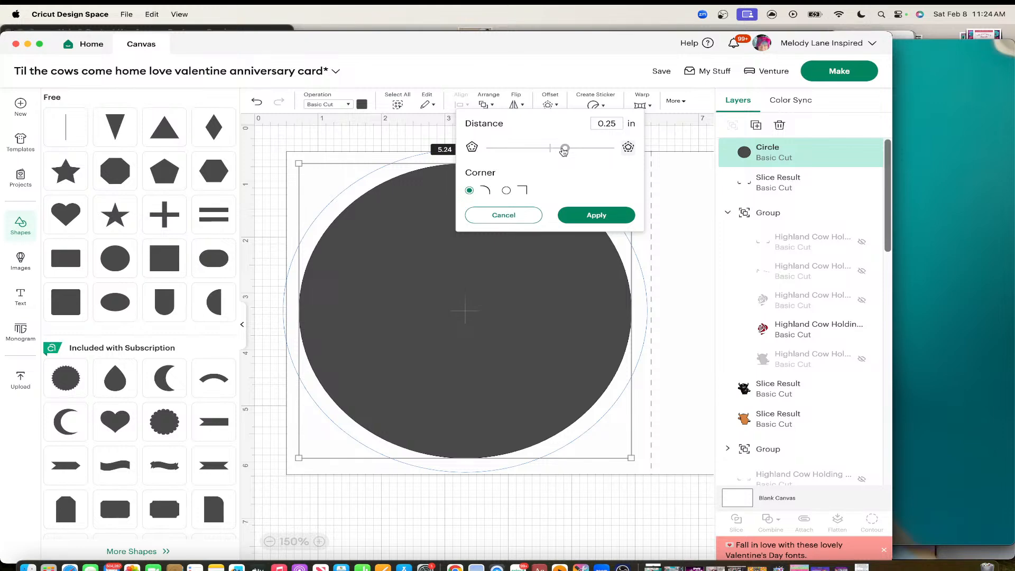
drag(563, 150, 539, 150)
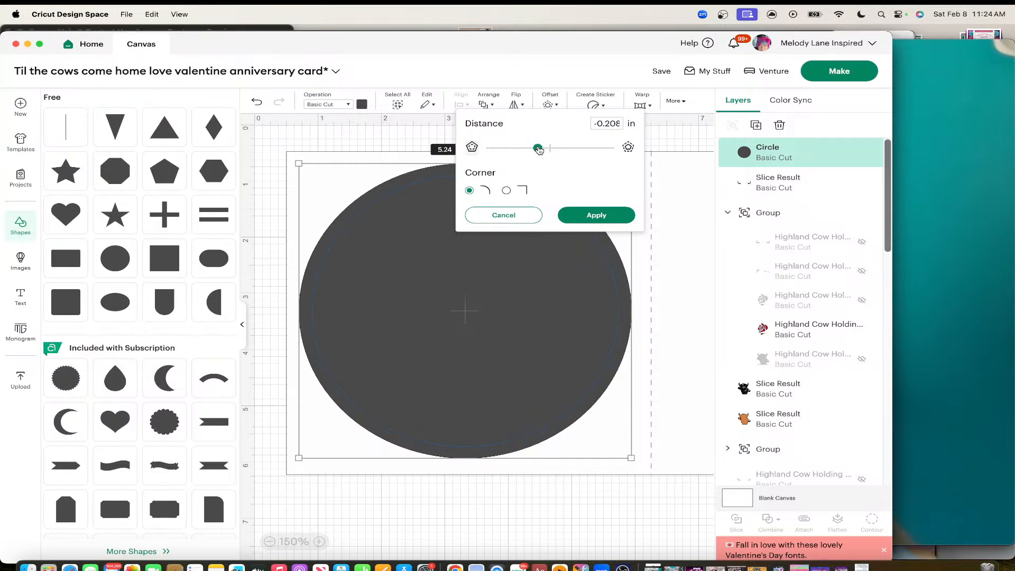
drag(537, 150, 535, 150)
click(596, 214)
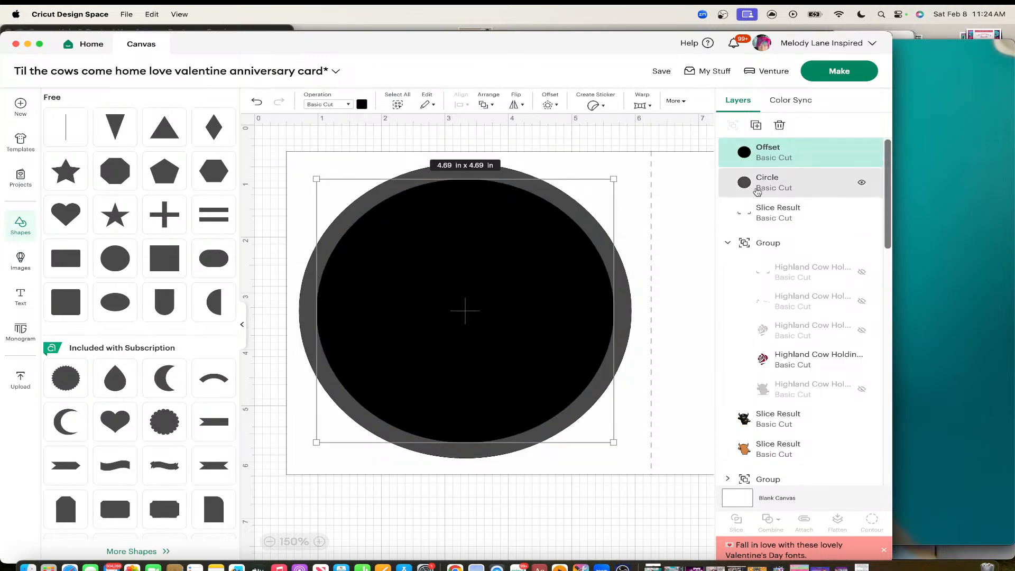
Step: Subtract the inner offset from the circle to make a ring frame
click(757, 188)
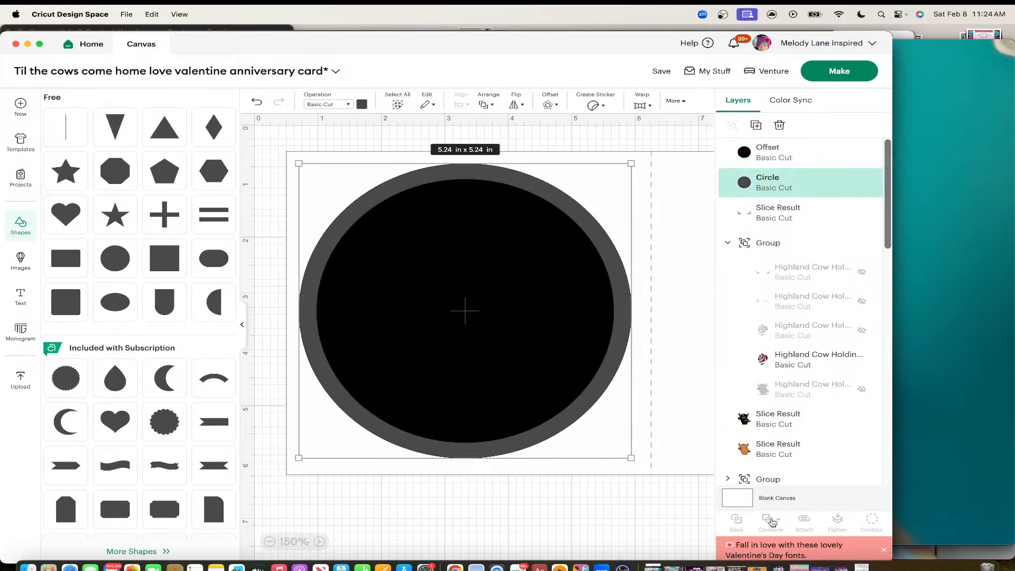
click(669, 509)
click(782, 154)
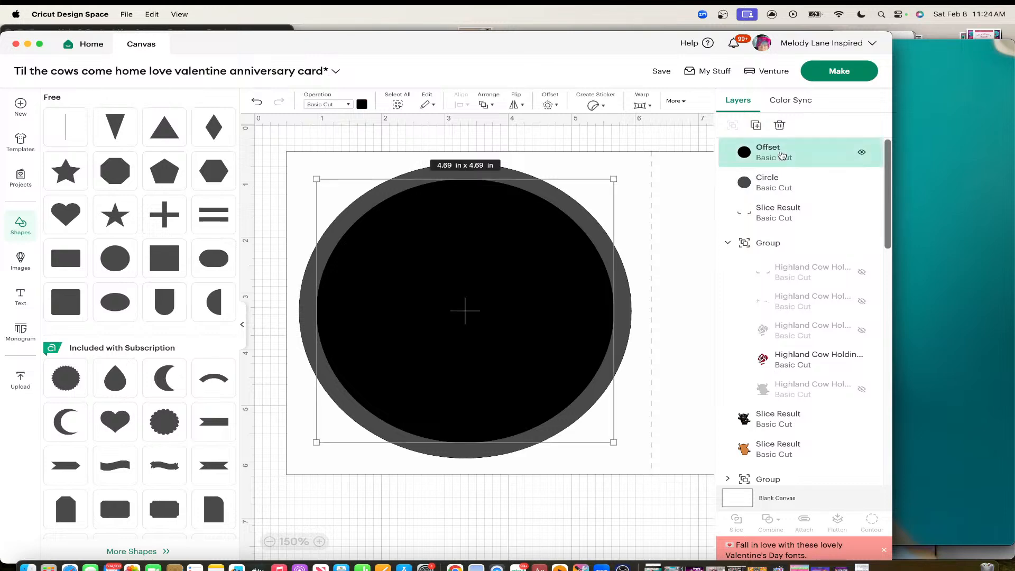
shift+click(785, 185)
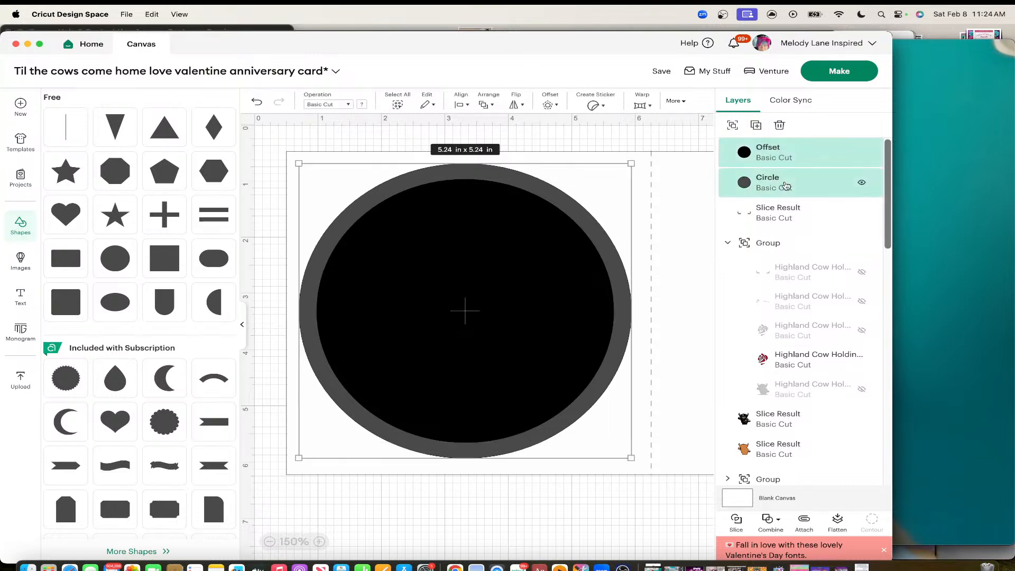
click(771, 521)
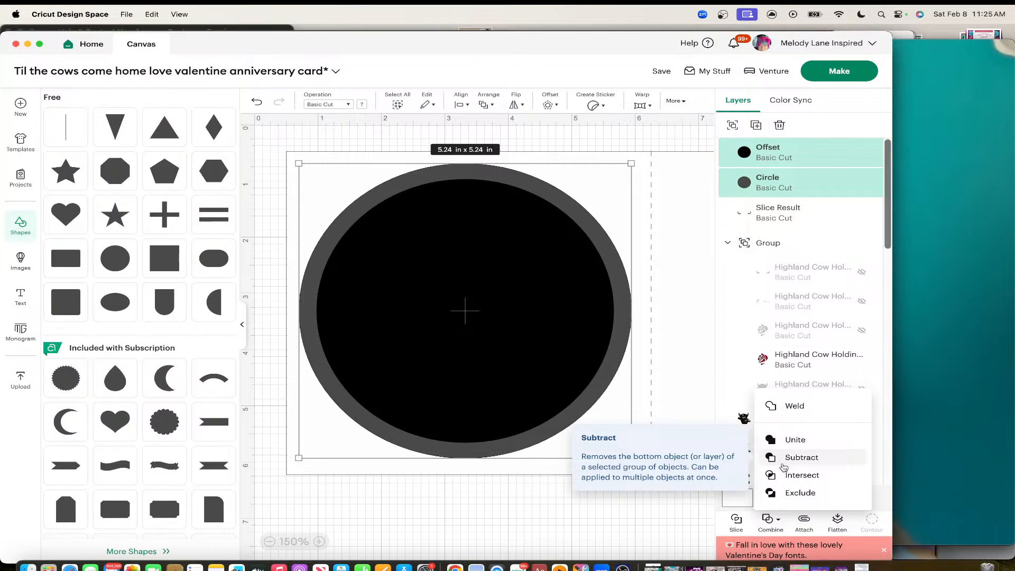
click(783, 463)
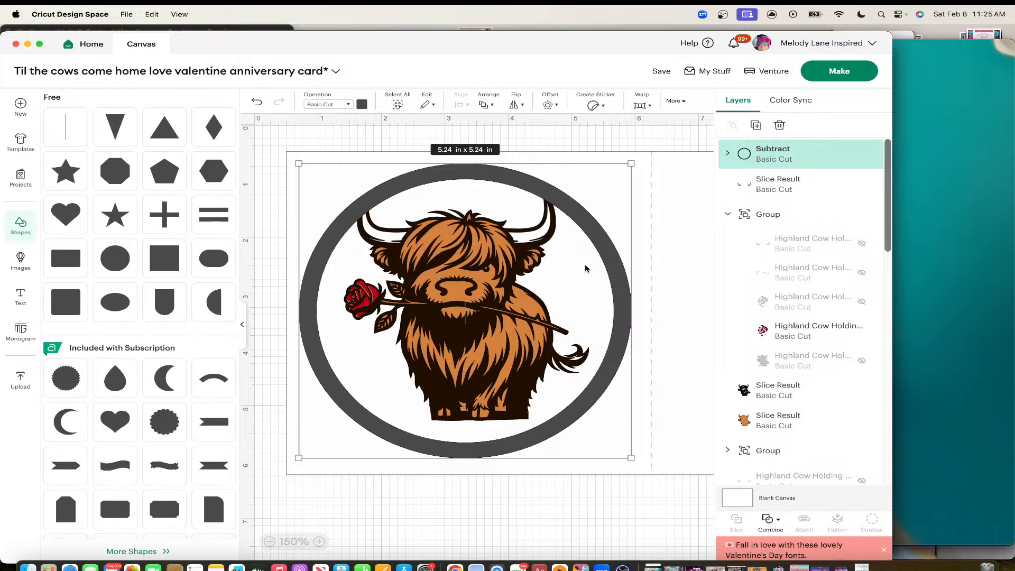
Step: Move the ring and card base away from the cow and group all the assembled cow pieces
drag(585, 268, 609, 508)
drag(615, 186, 934, 162)
drag(306, 185, 586, 366)
click(732, 124)
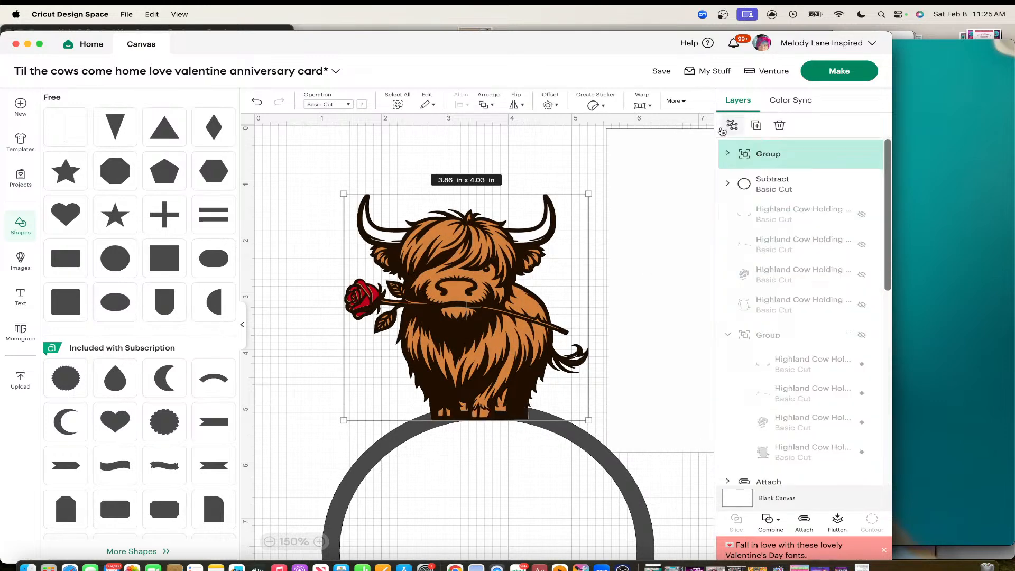
Step: Resize the cow group to about 3.47 x 3.62 in and position it centrally inside the ring
drag(552, 465, 577, 384)
click(531, 223)
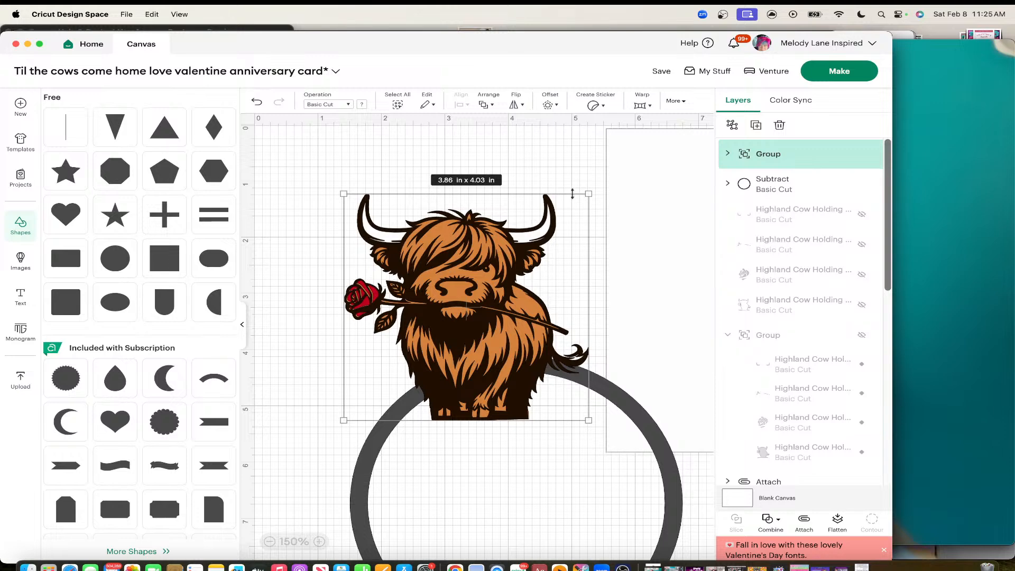
drag(586, 194, 549, 223)
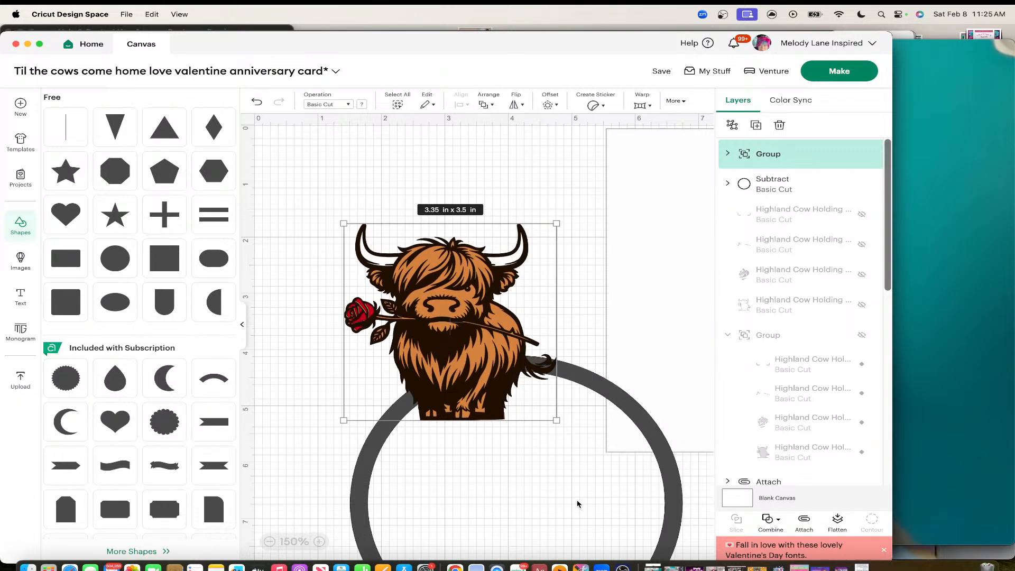
drag(577, 503, 513, 319)
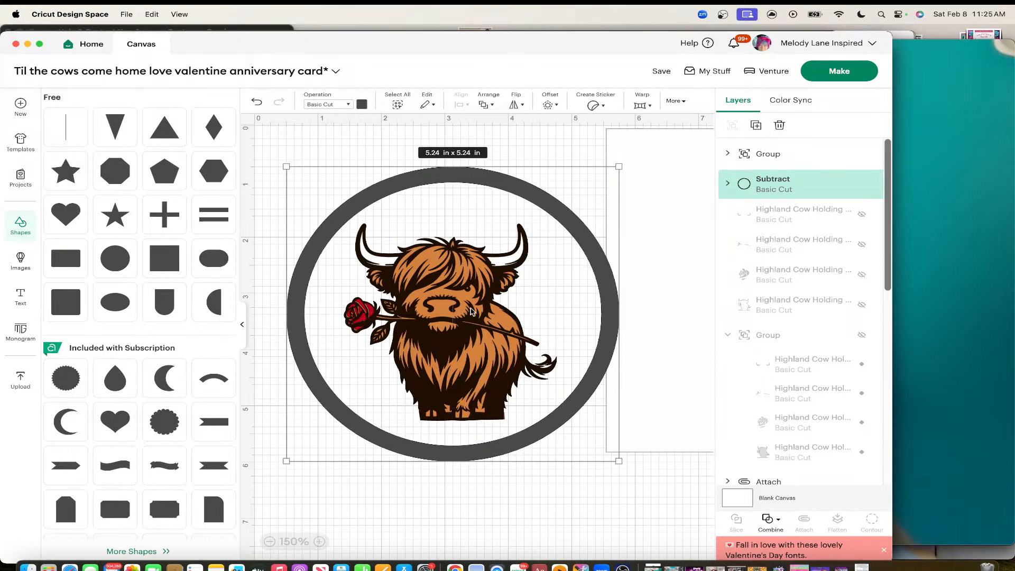
click(472, 311)
mouse_move(555, 223)
mouse_down()
mouse_move(570, 210)
mouse_move(559, 216)
mouse_up()
drag(460, 297, 457, 305)
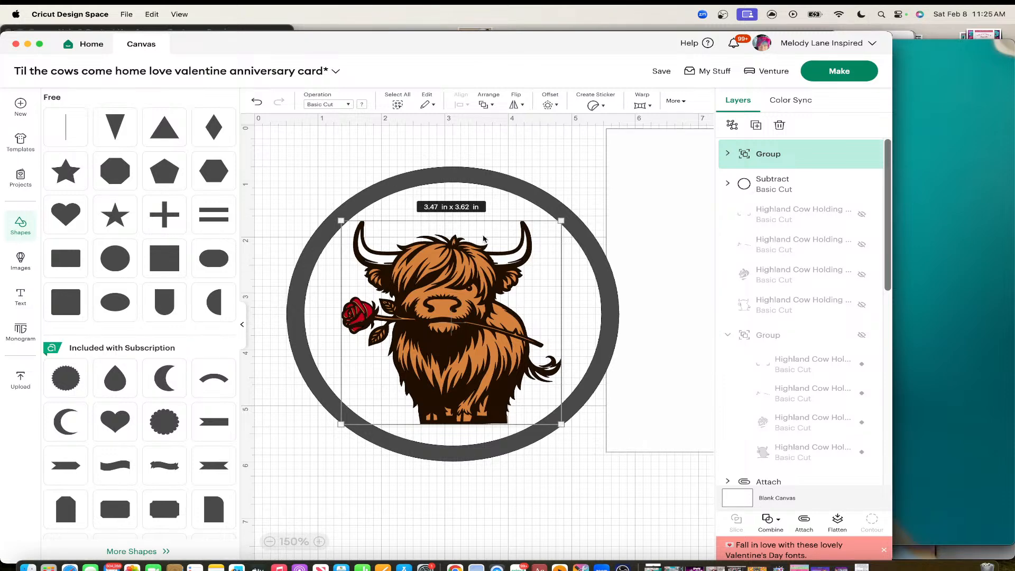
Step: Create an outward offset of the ring at a distance of 0.097 in
click(488, 162)
click(431, 184)
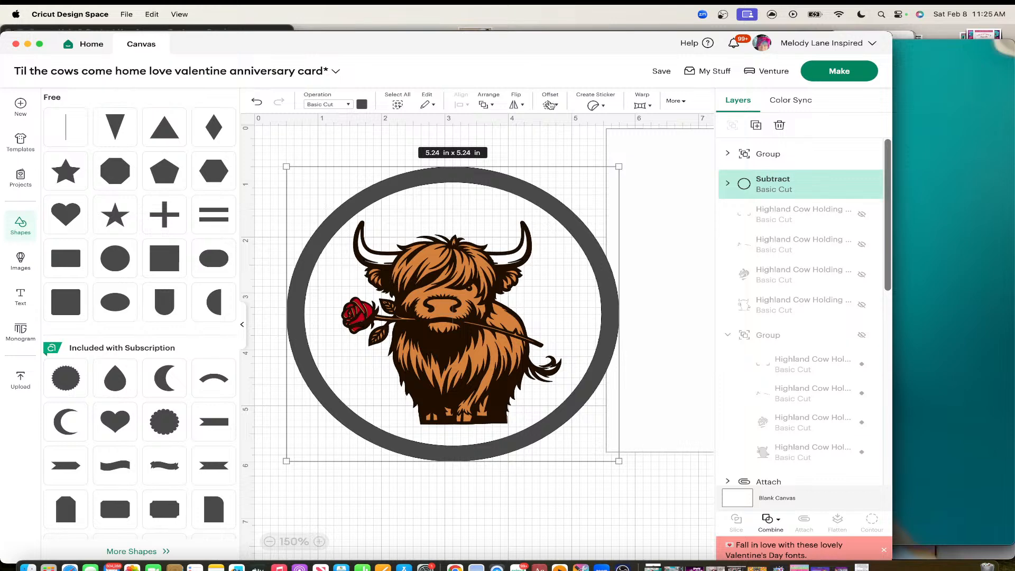
click(548, 105)
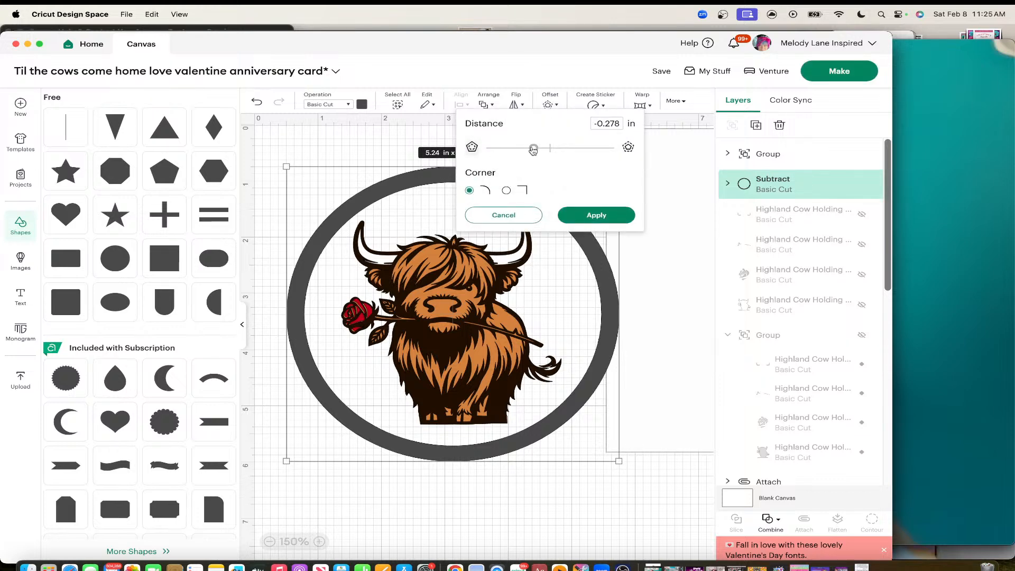
drag(534, 148, 556, 150)
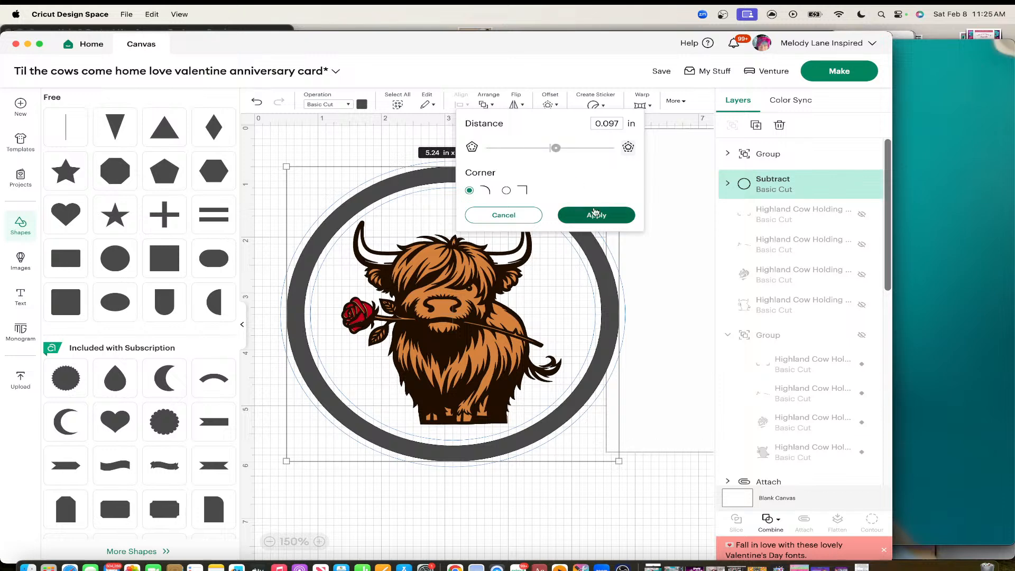
click(597, 214)
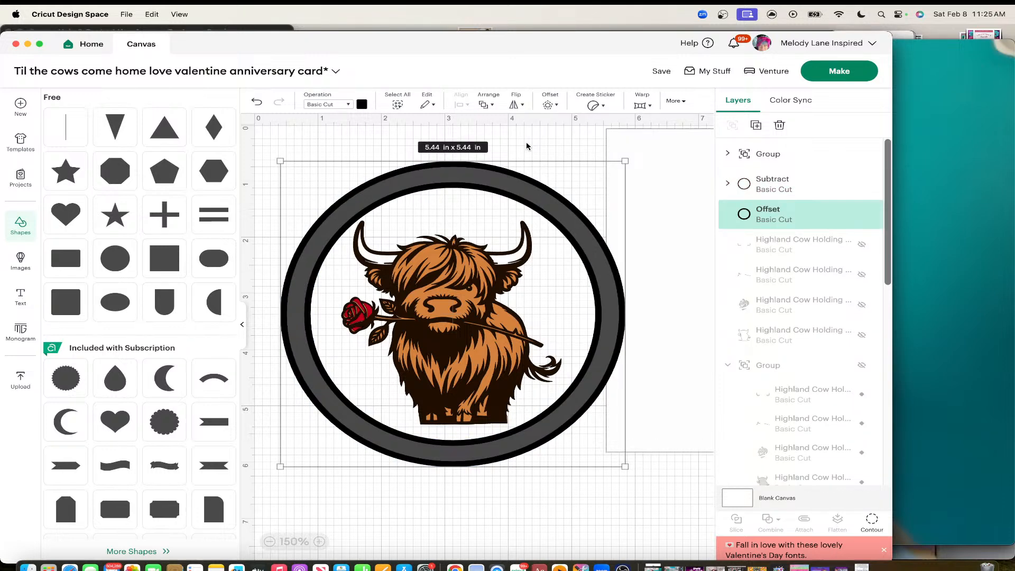
Step: Try orange on the original ring, then recolour it golden brown
click(522, 194)
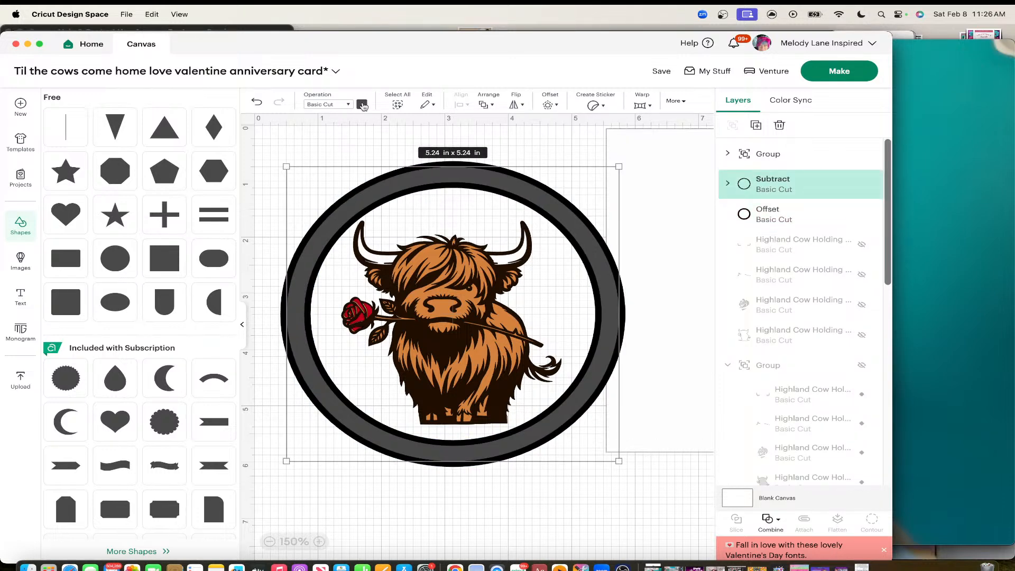
click(364, 105)
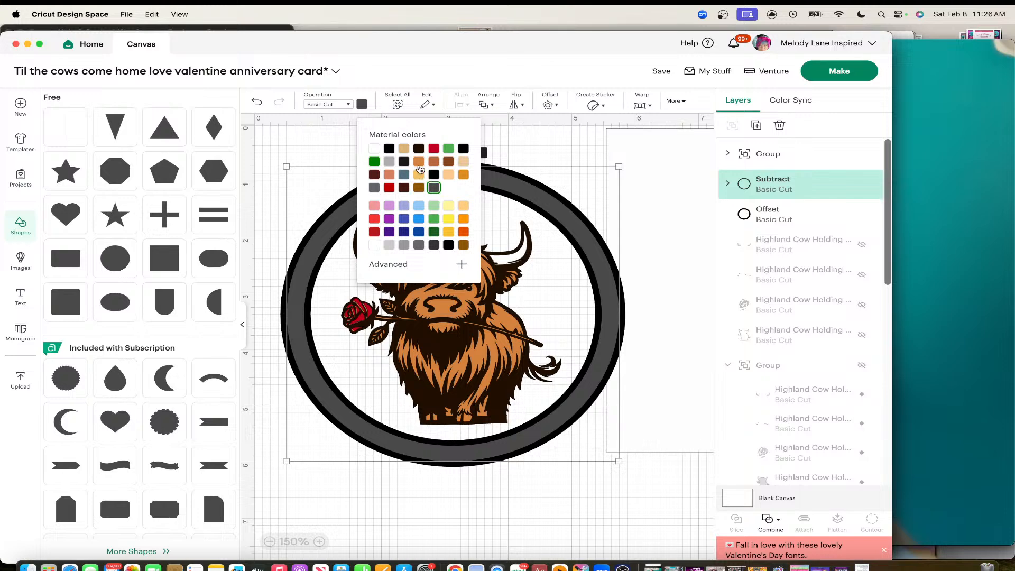
click(418, 163)
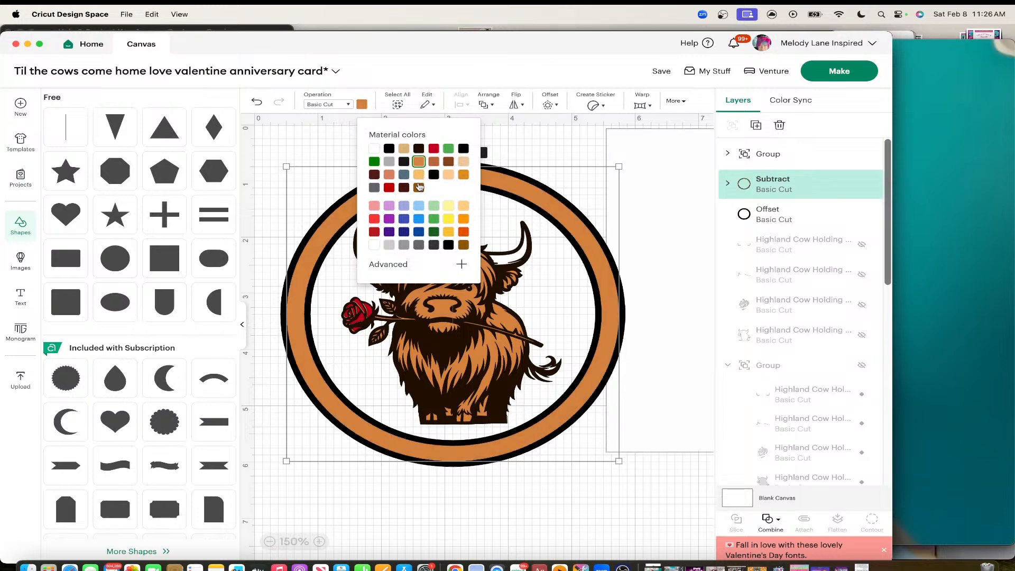
click(419, 187)
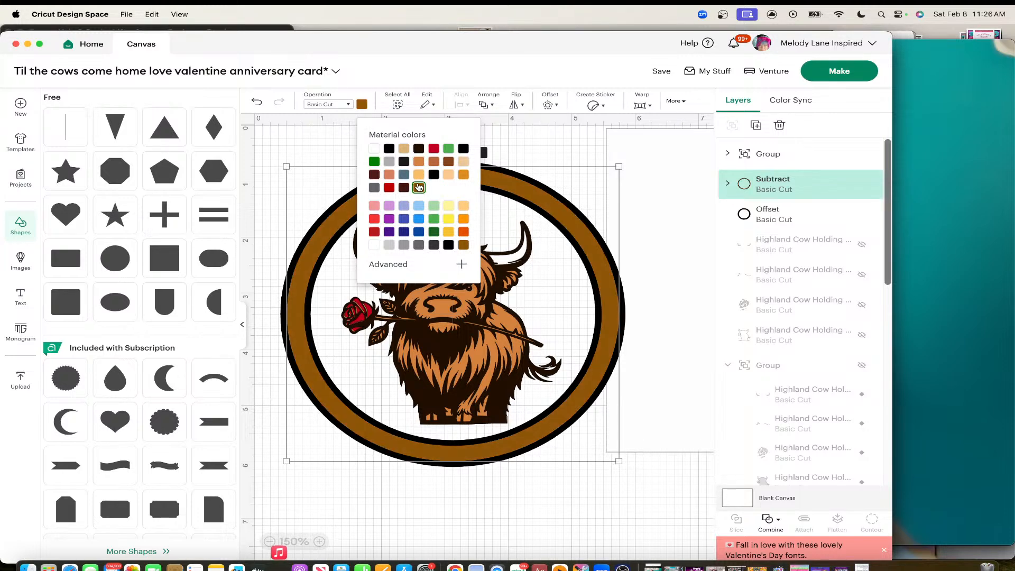
click(299, 148)
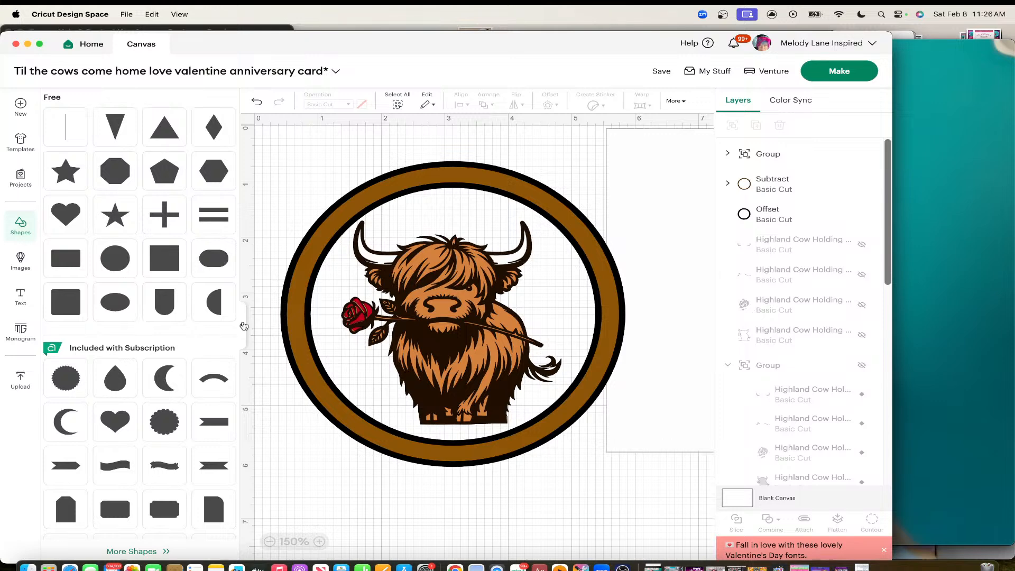
Step: Move the scored card base back behind the framed cow so the frame sits on its front half
click(244, 326)
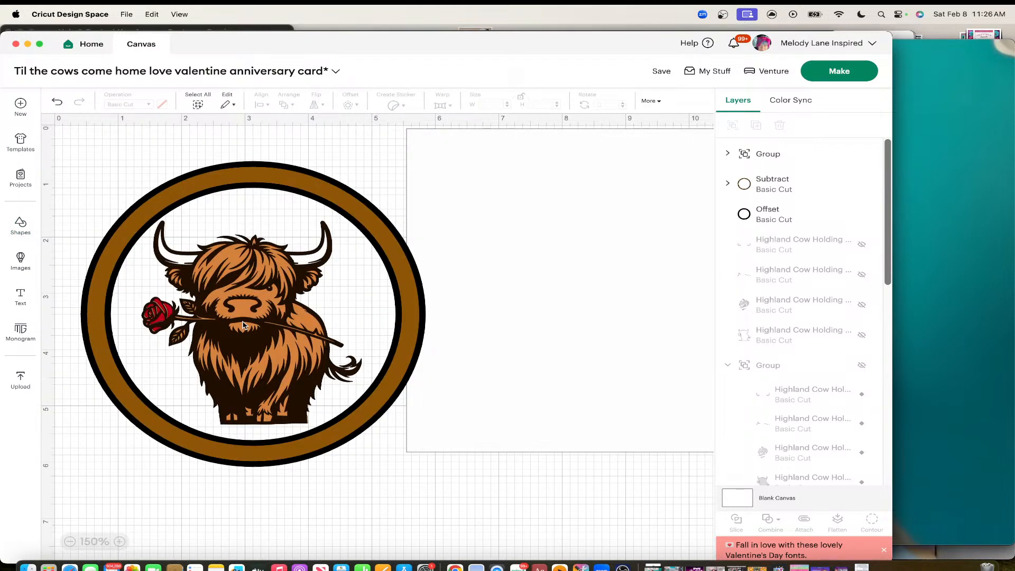
click(307, 358)
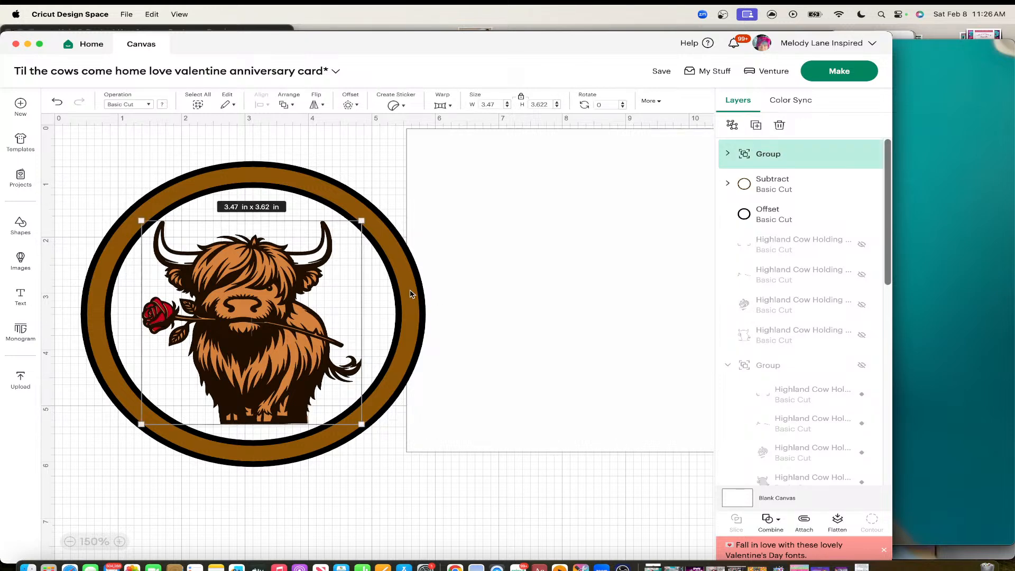
drag(443, 221, 130, 252)
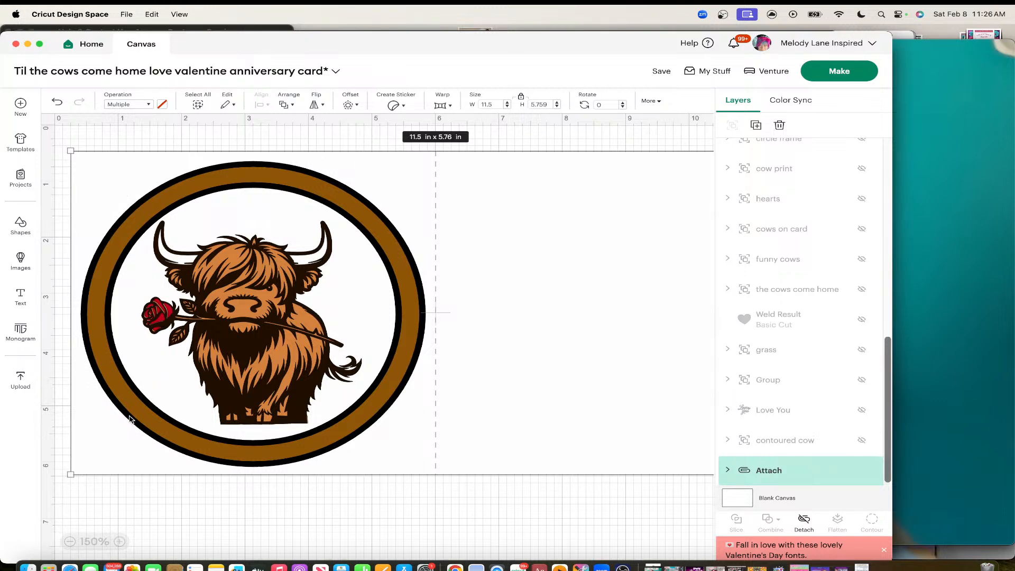
Step: Search the image library for "cow print"
click(20, 259)
click(175, 102)
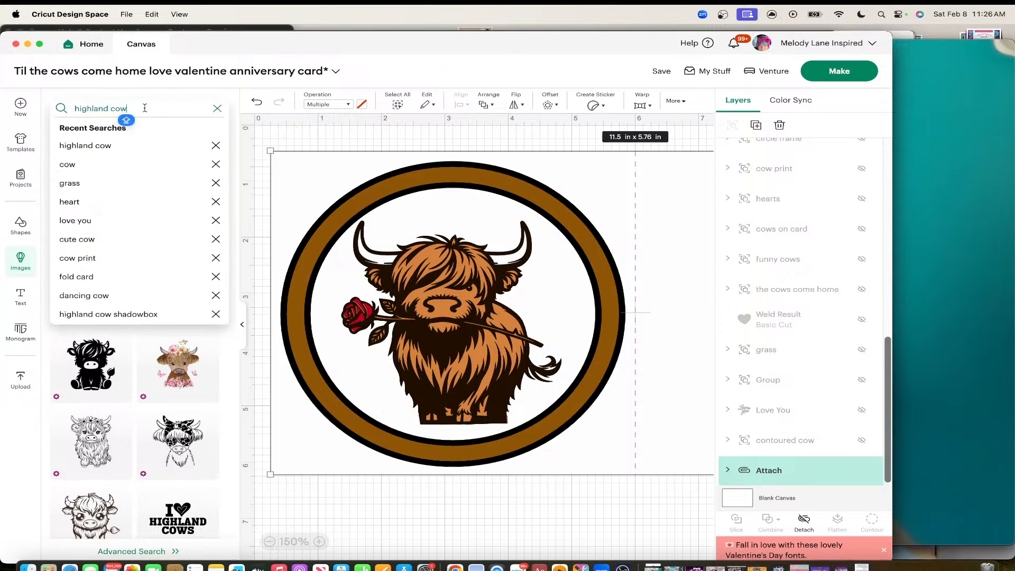
key(BackSpace)
key(BackSpace)
key(BackSpace)
key(BackSpace)
key(BackSpace)
key(BackSpace)
key(BackSpace)
key(BackSpace)
key(BackSpace)
key(BackSpace)
key(BackSpace)
key(BackSpace)
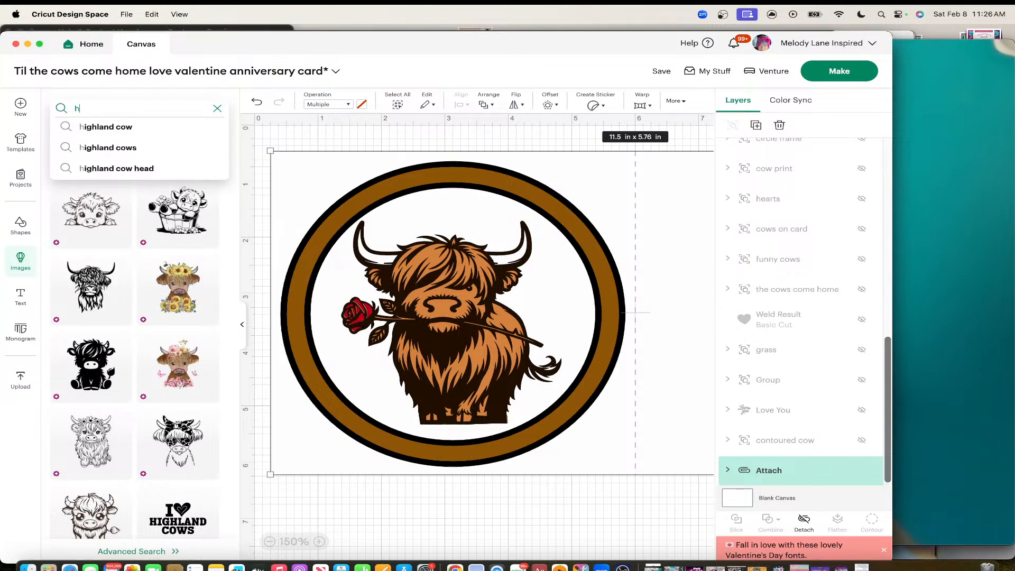
text(cow print)
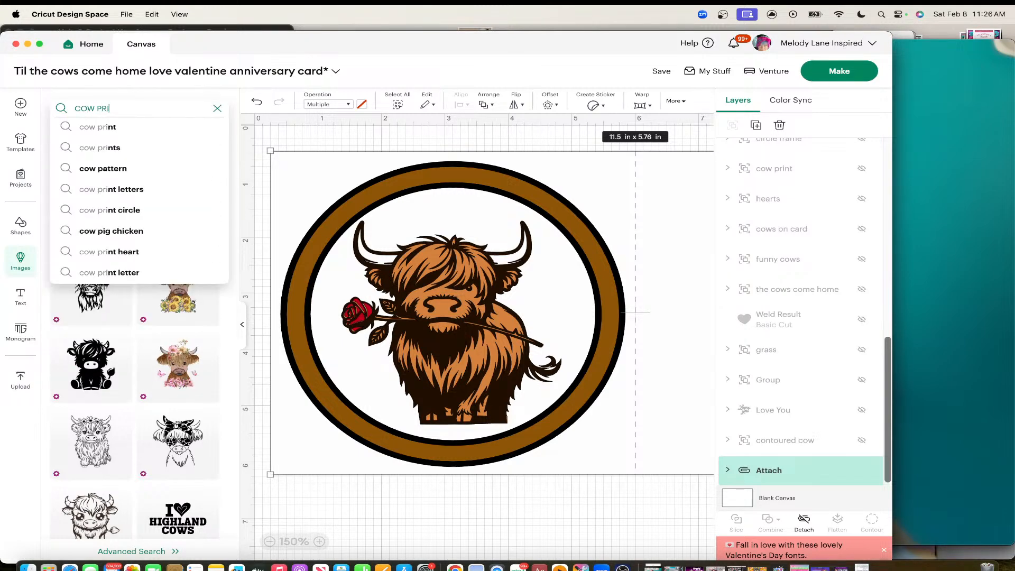
key(Return)
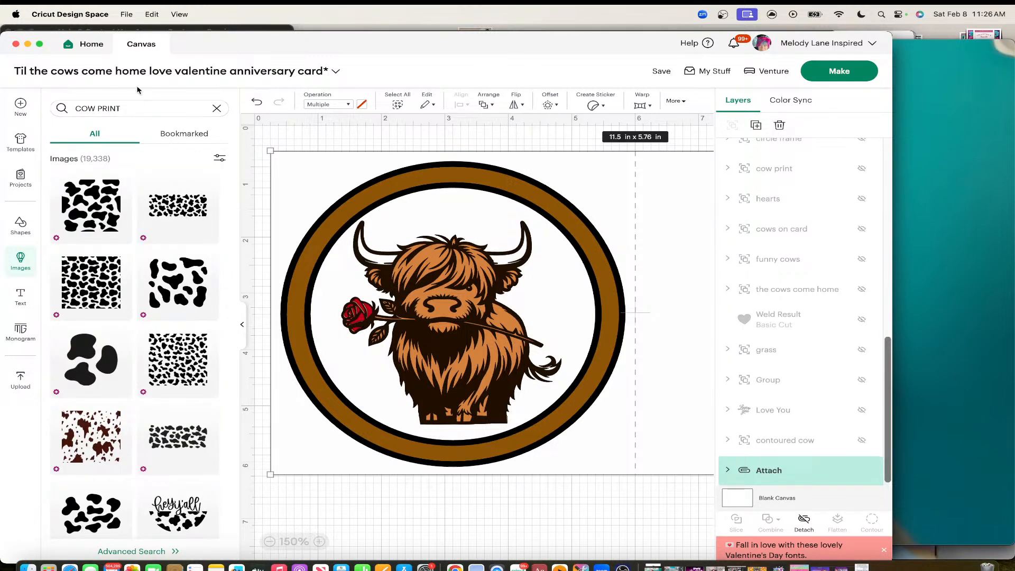
Step: Insert the brown Seamless Cow Print image and move it over the framed cow on the card
scroll(160, 295, down, 3)
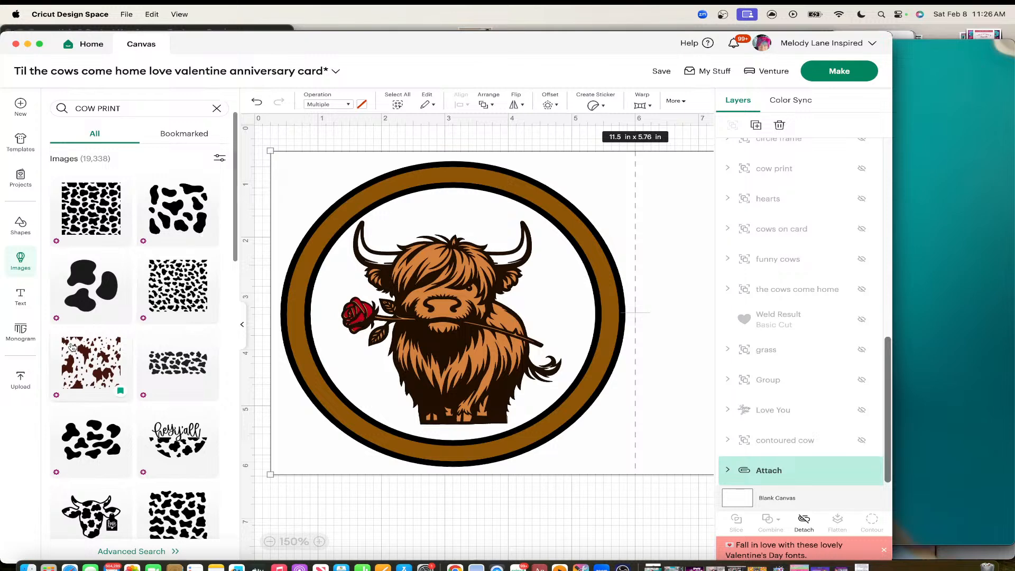
click(98, 365)
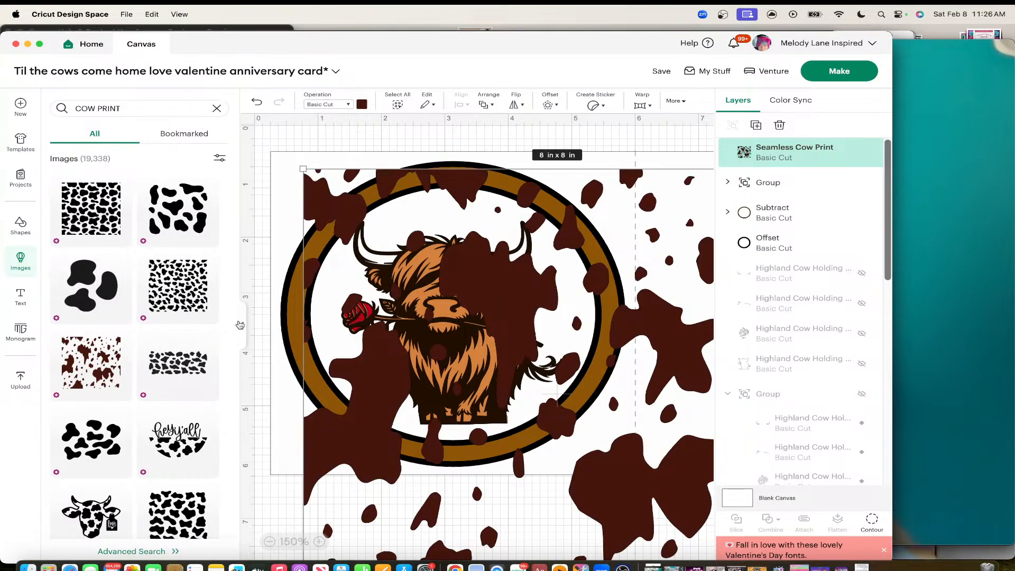
click(242, 324)
drag(491, 396, 475, 344)
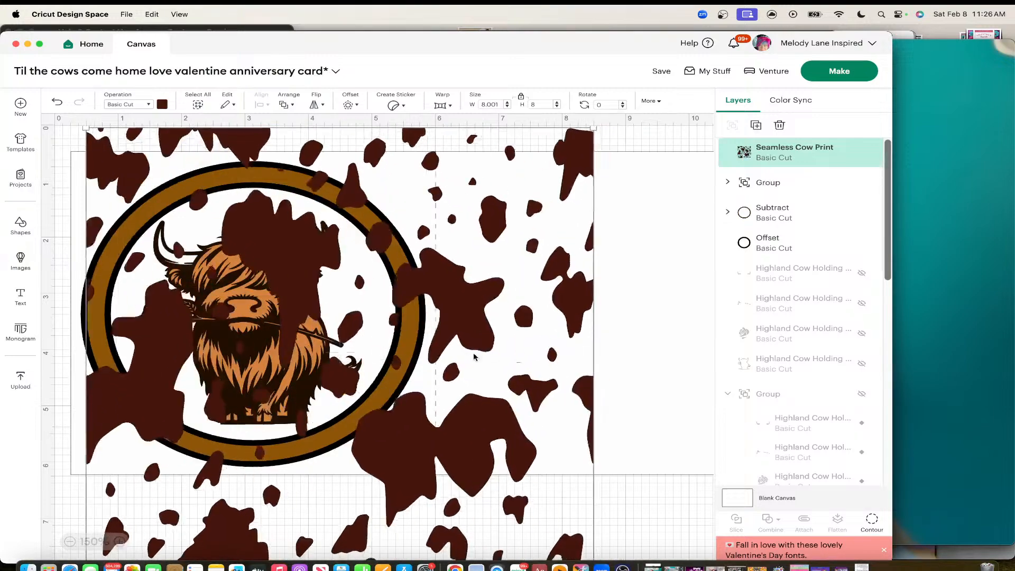
Step: Scale the Seamless Cow Print down to about 2.89 in square and align it with the card front's upper-left corner
scroll(341, 296, up, 1)
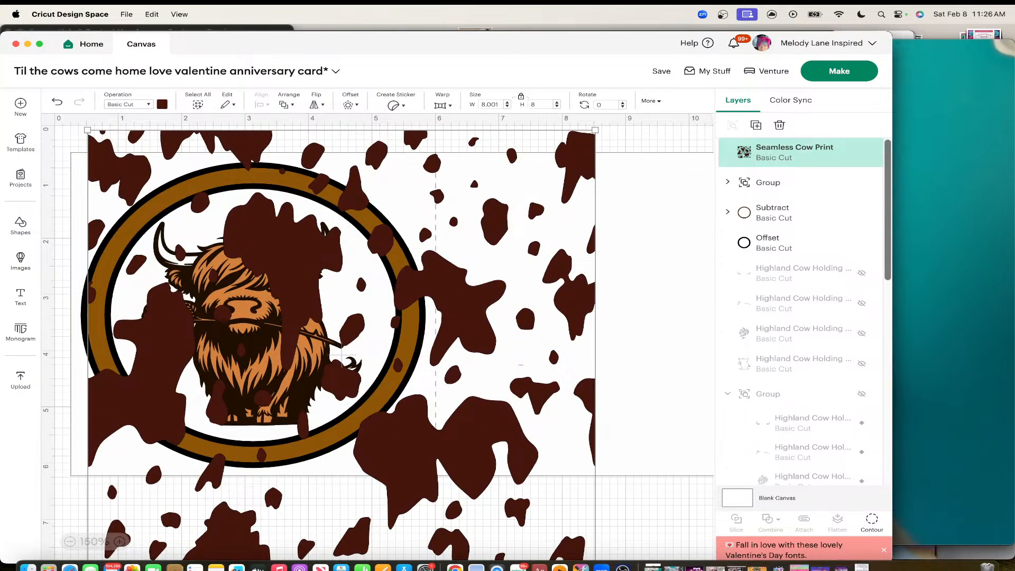
drag(595, 129, 307, 384)
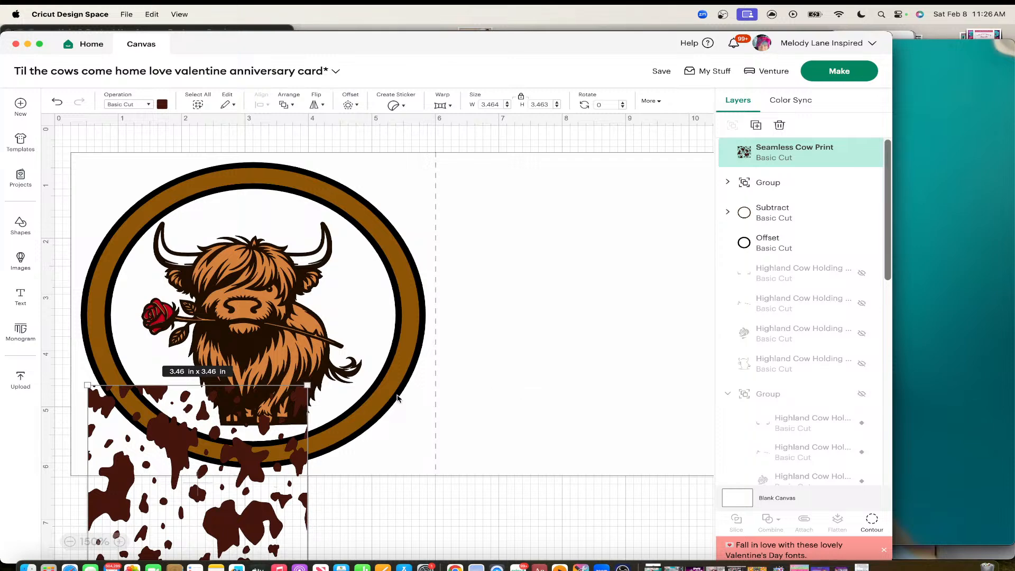
drag(158, 489, 141, 256)
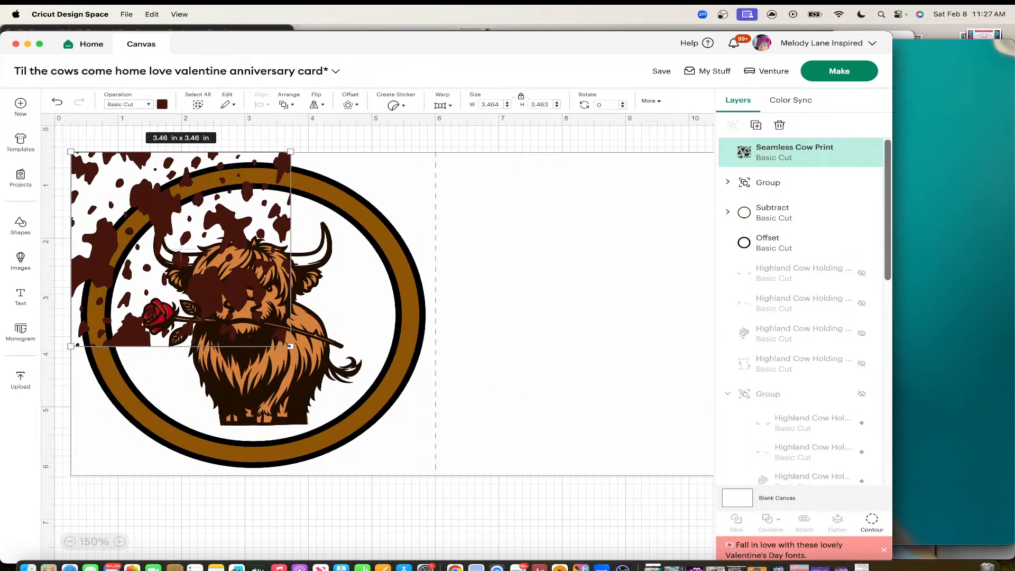
drag(290, 346, 429, 456)
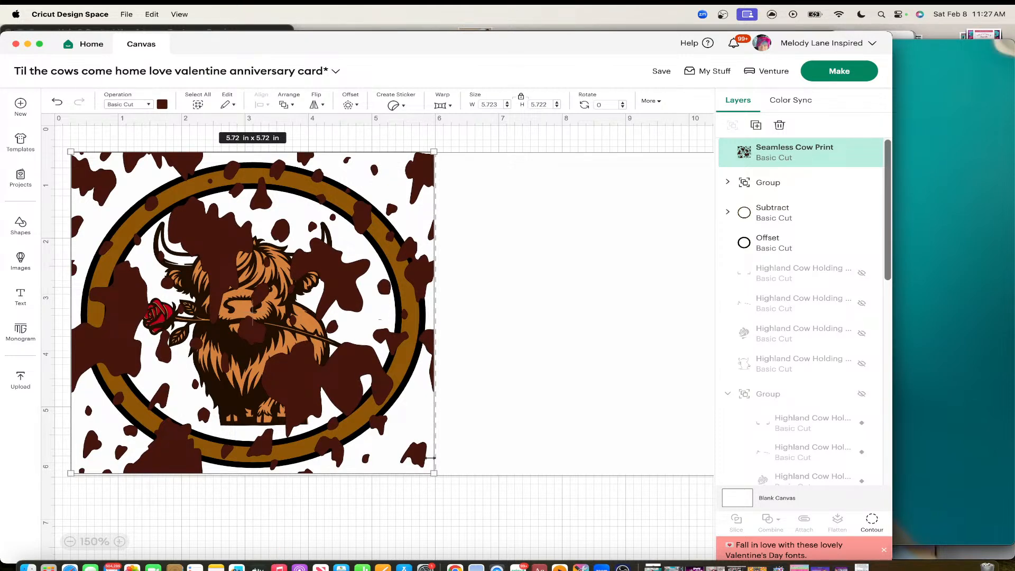
drag(431, 470, 254, 315)
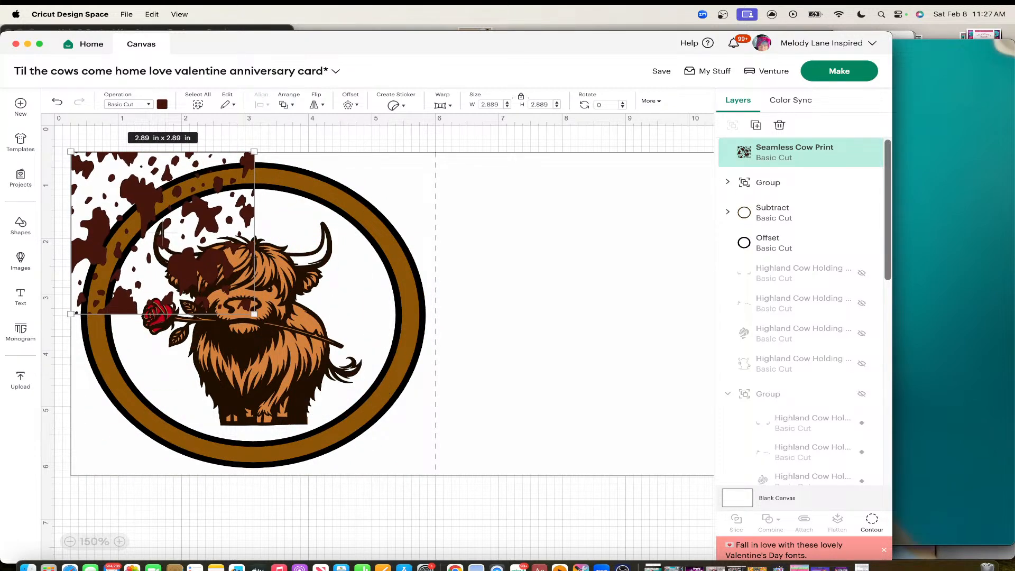
Step: Set the cow print's width to 2.875 in with proportions locked
click(501, 104)
key(BackSpace)
key(BackSpace)
text(75)
key(Return)
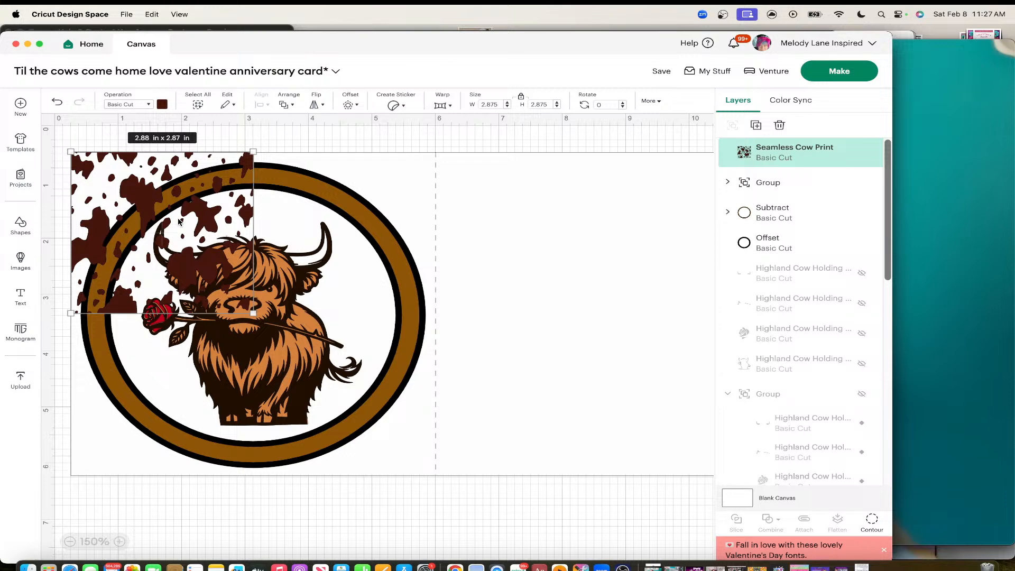
Step: Duplicate the cow print and align the copy beside the first, covering the card front's upper-right quarter
right_click(211, 192)
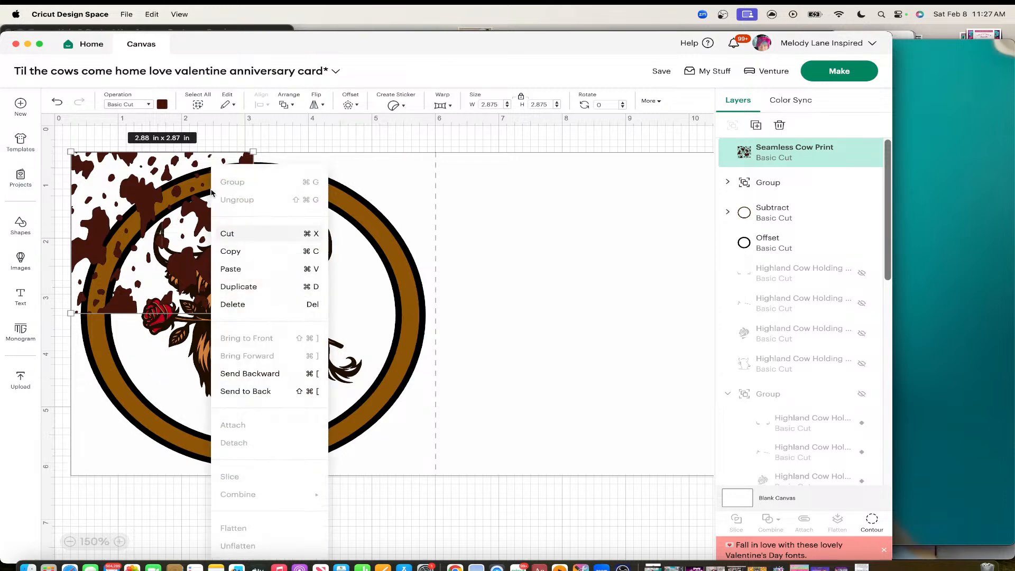
click(245, 286)
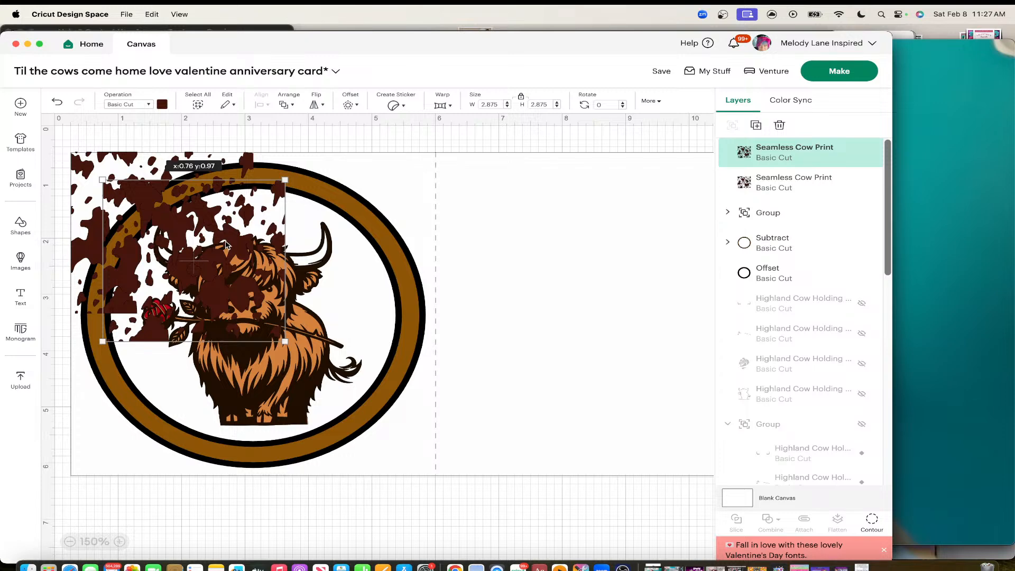
drag(214, 243, 377, 217)
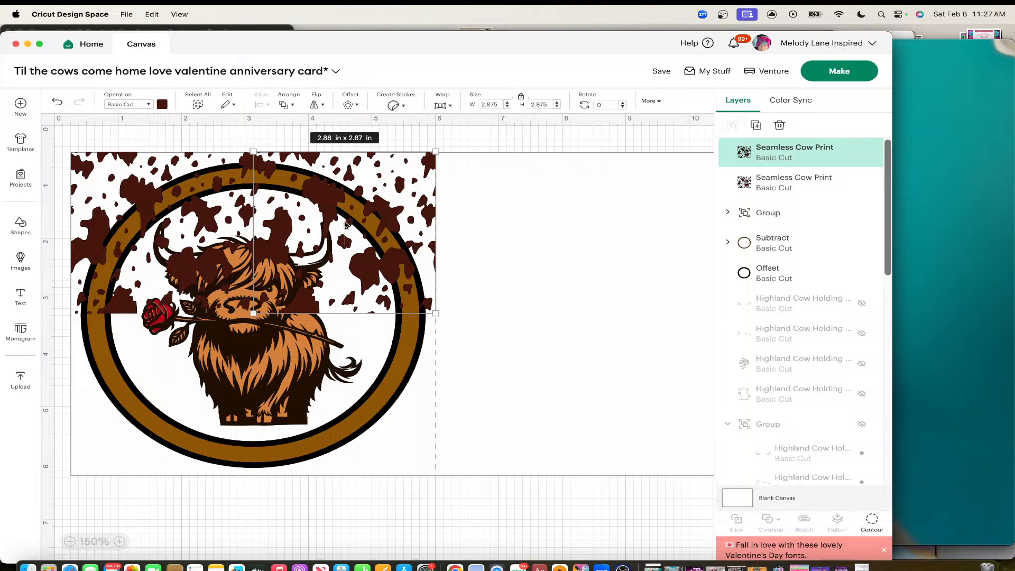
click(119, 541)
scroll(317, 243, up, 2)
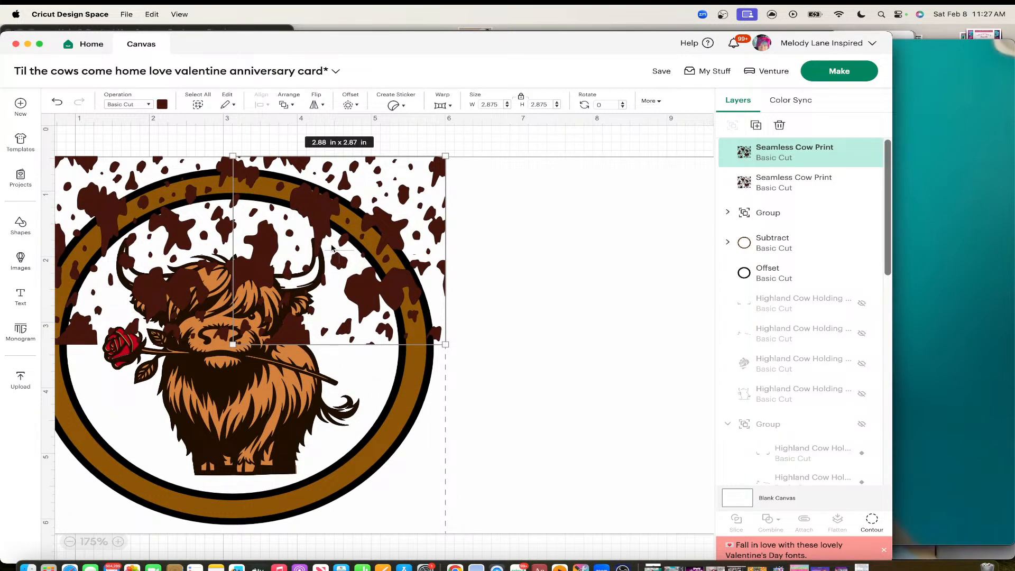
drag(324, 245, 332, 250)
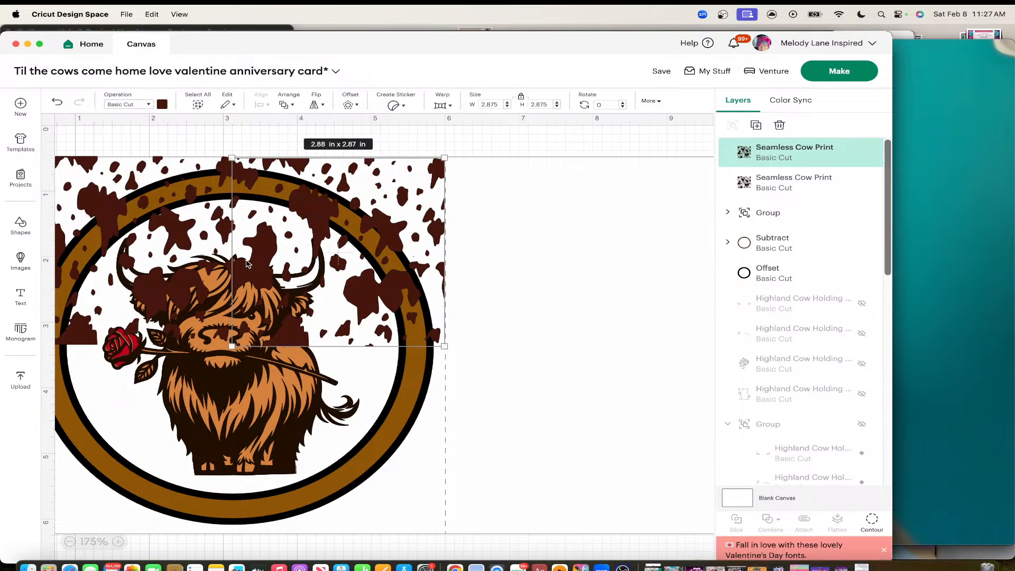
Step: Make two more copies of the cow print and place them over the card front's lower-left and lower-right quarters
scroll(242, 281, left, 3)
scroll(242, 282, down, 2)
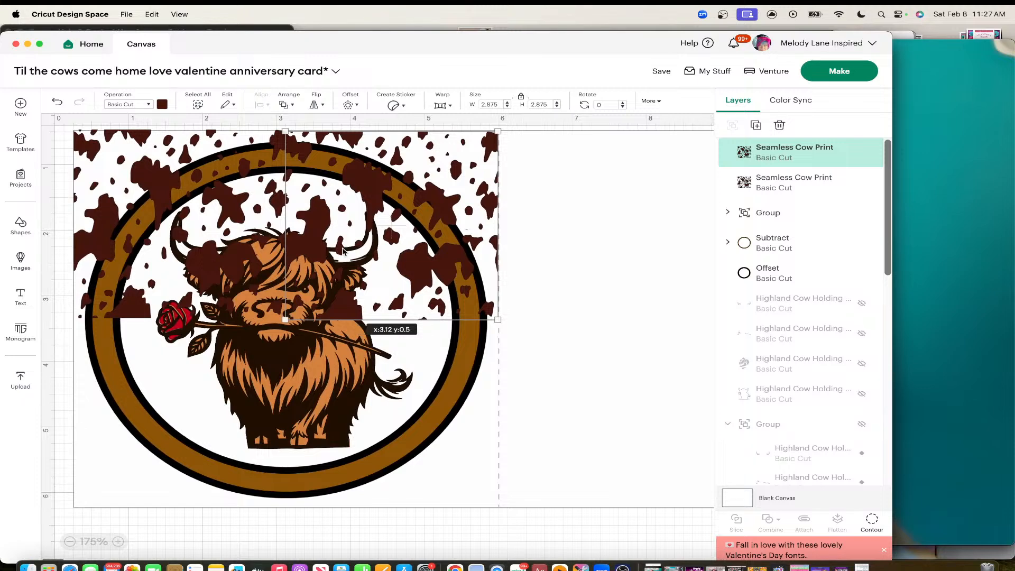
key(super+d)
drag(373, 206, 146, 373)
key(super+d)
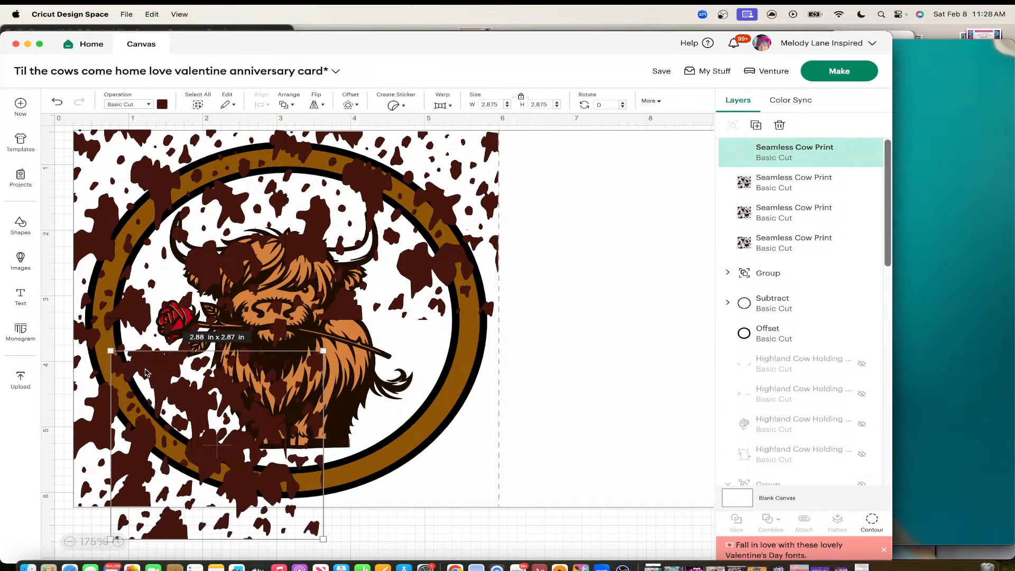
drag(258, 429, 428, 394)
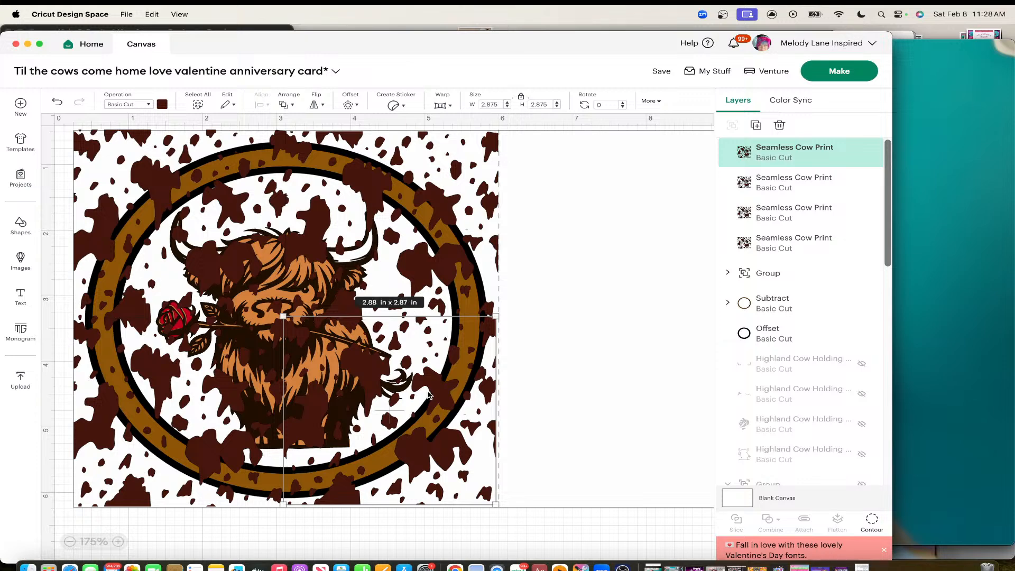
Step: Examine the contours of the upper-left cow print tile without hiding any
click(236, 237)
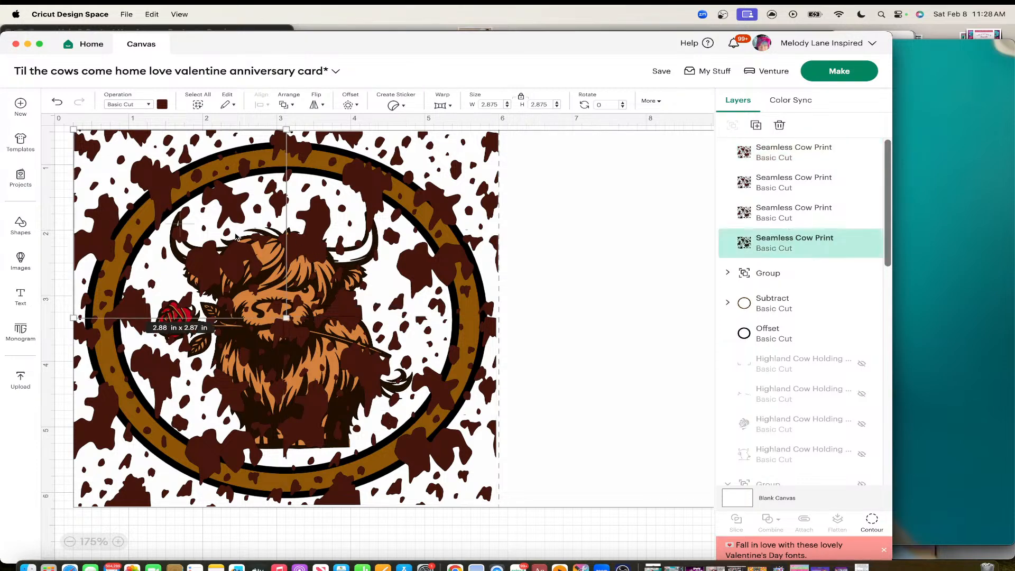
click(871, 521)
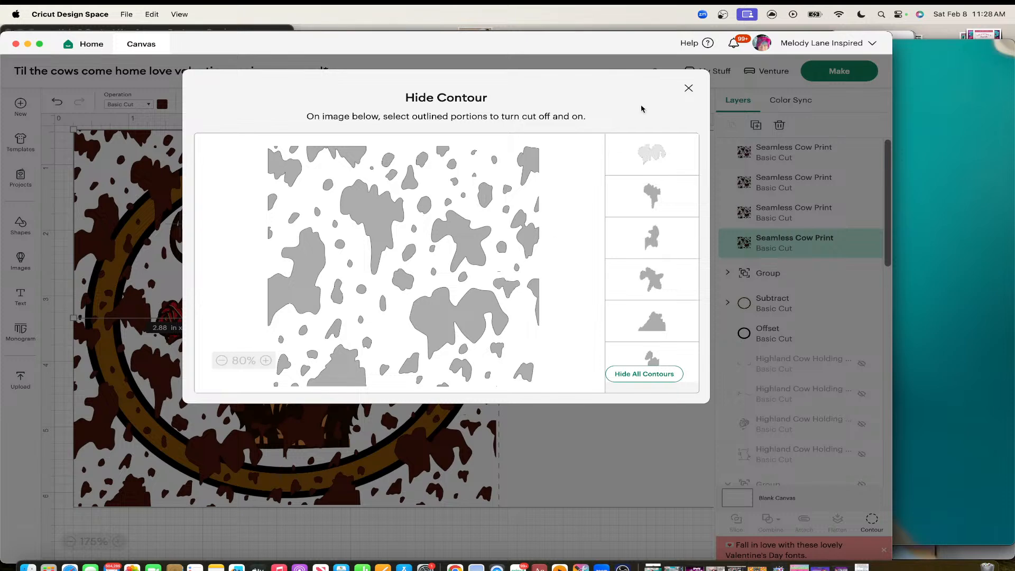
click(688, 89)
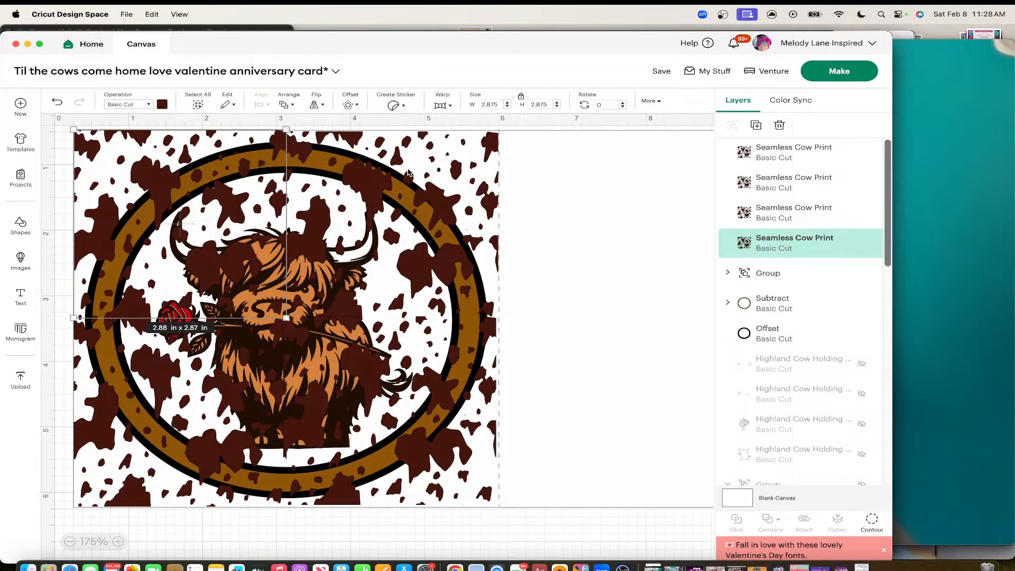
Step: Weld all four Seamless Cow Print tiles into a single pattern layer
click(428, 160)
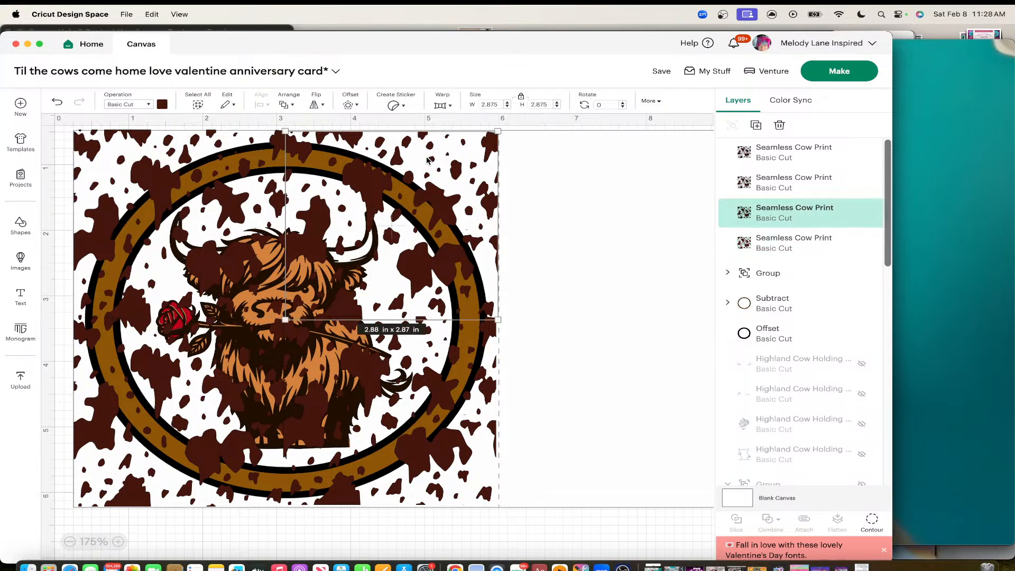
shift+click(204, 144)
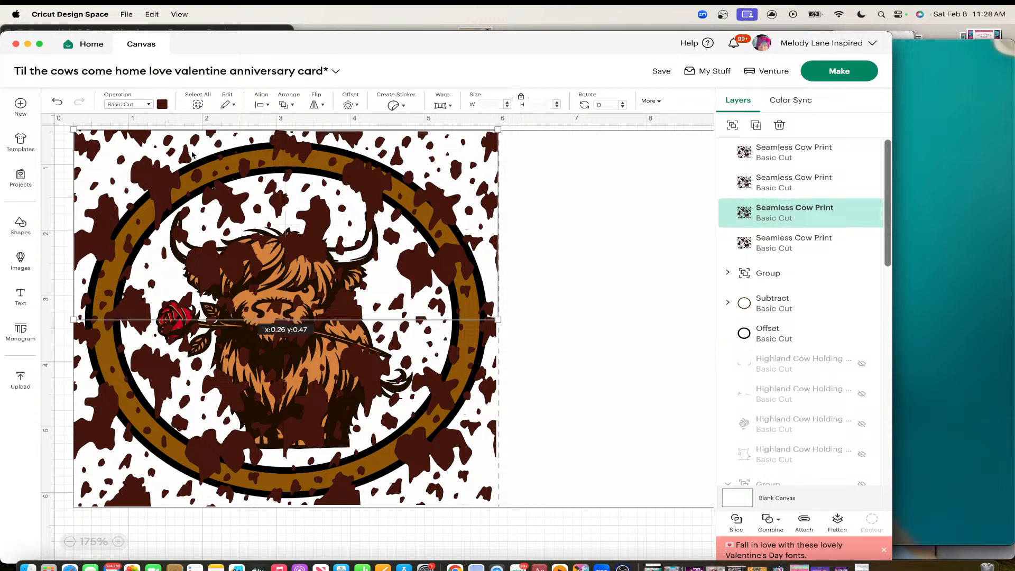
shift+click(136, 415)
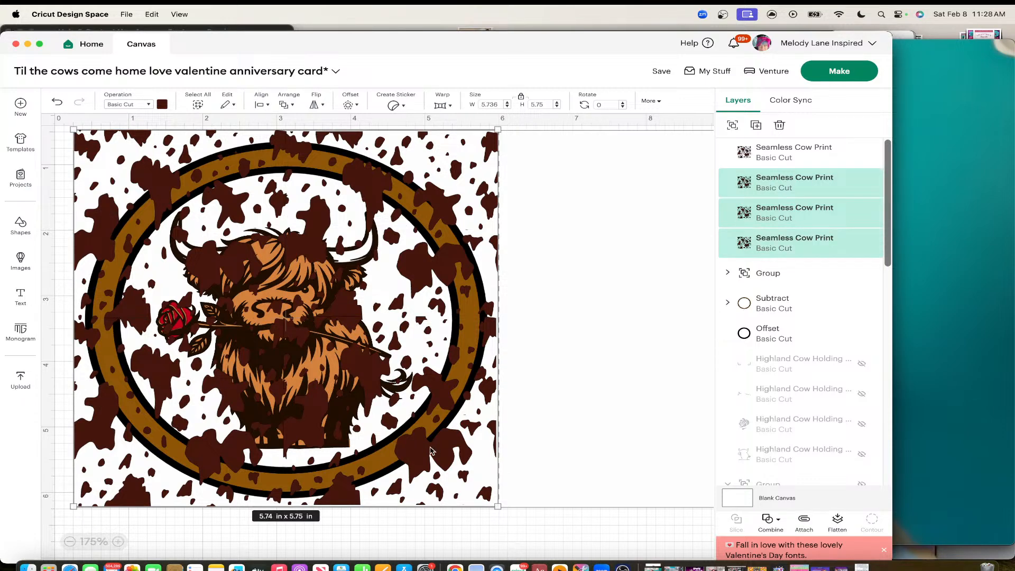
shift+click(765, 149)
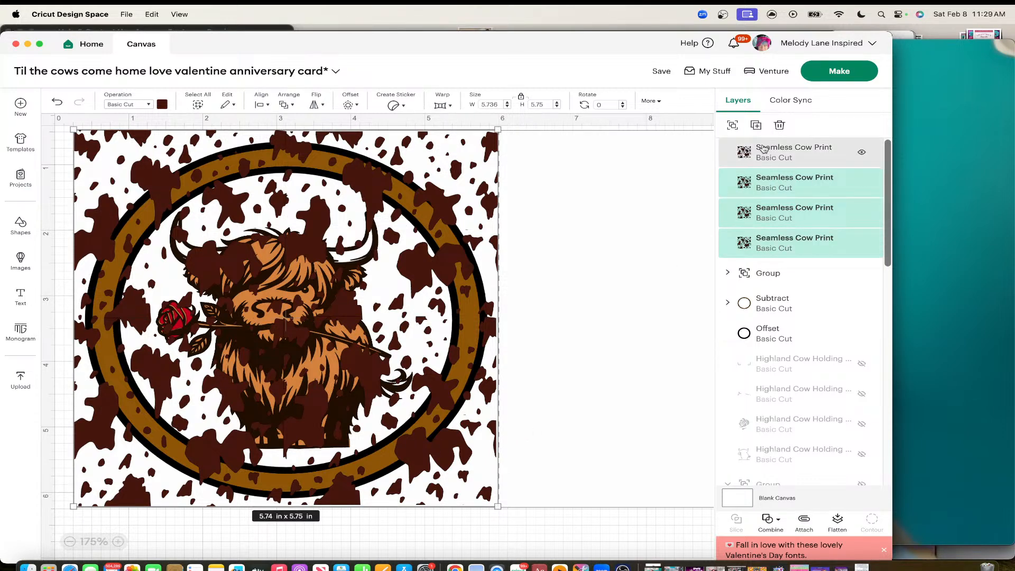
click(773, 521)
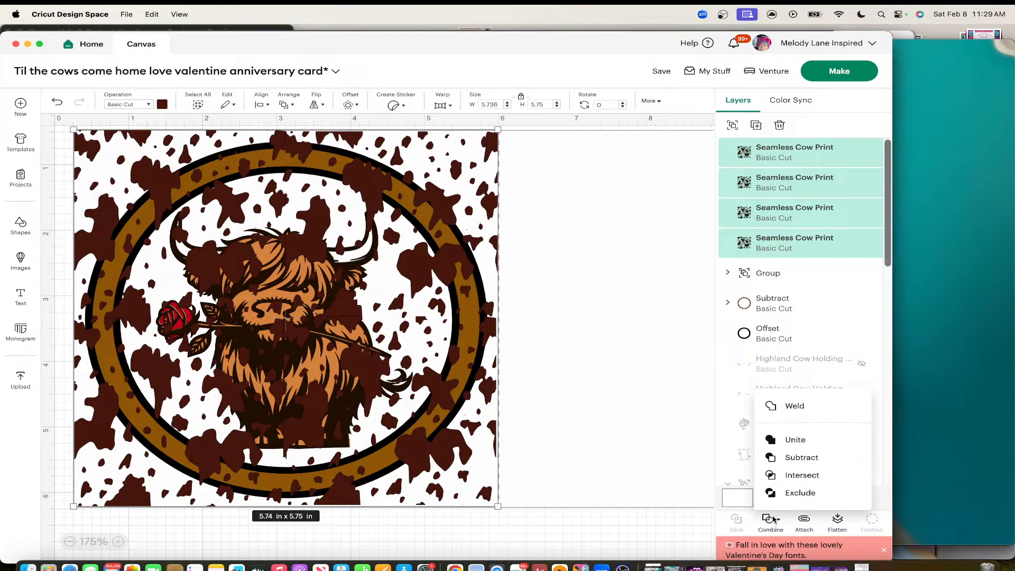
click(791, 406)
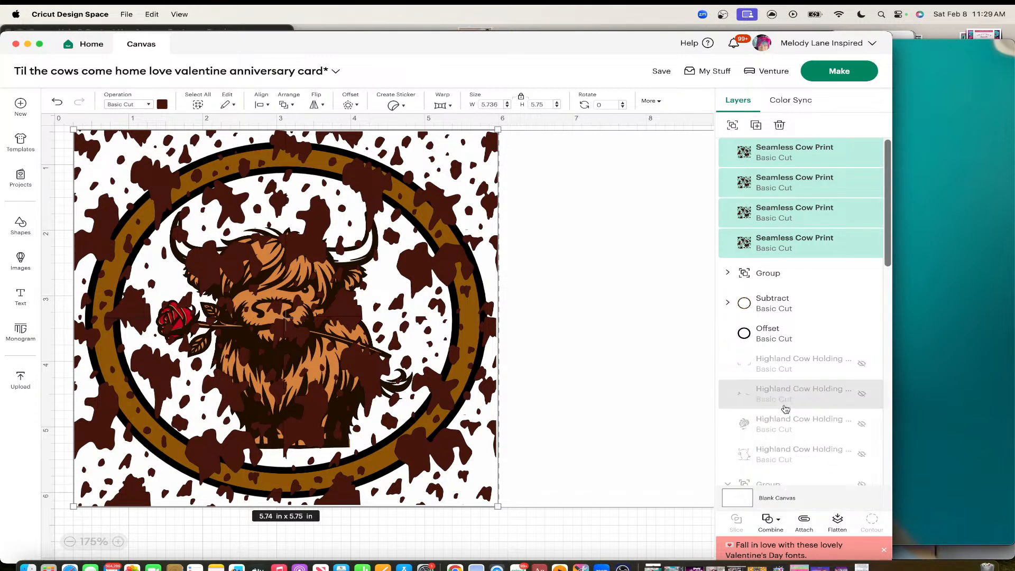
click(595, 258)
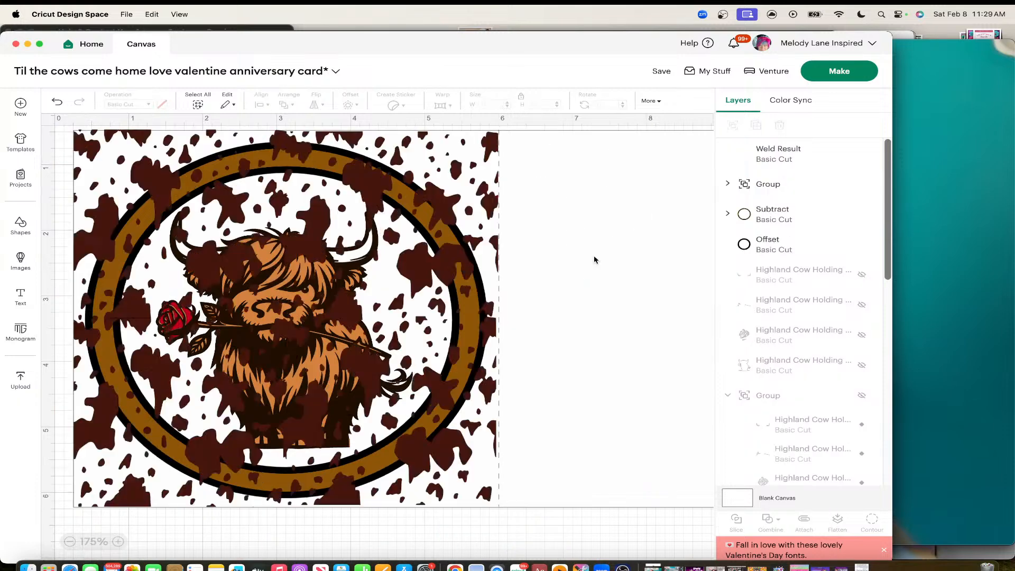
Step: Examine the contours of the welded cow print where the tiles join, without hiding any
click(456, 173)
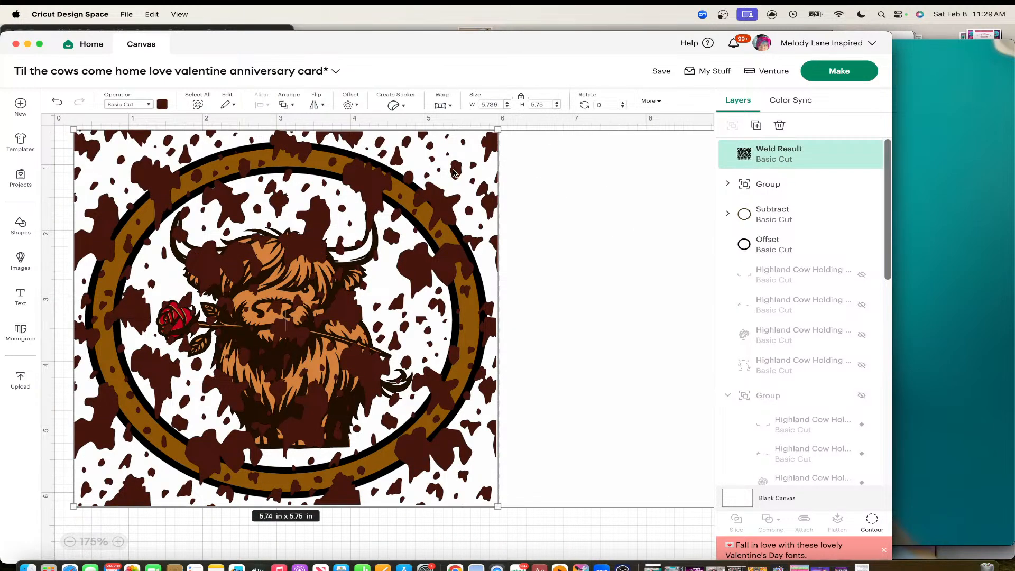
click(872, 520)
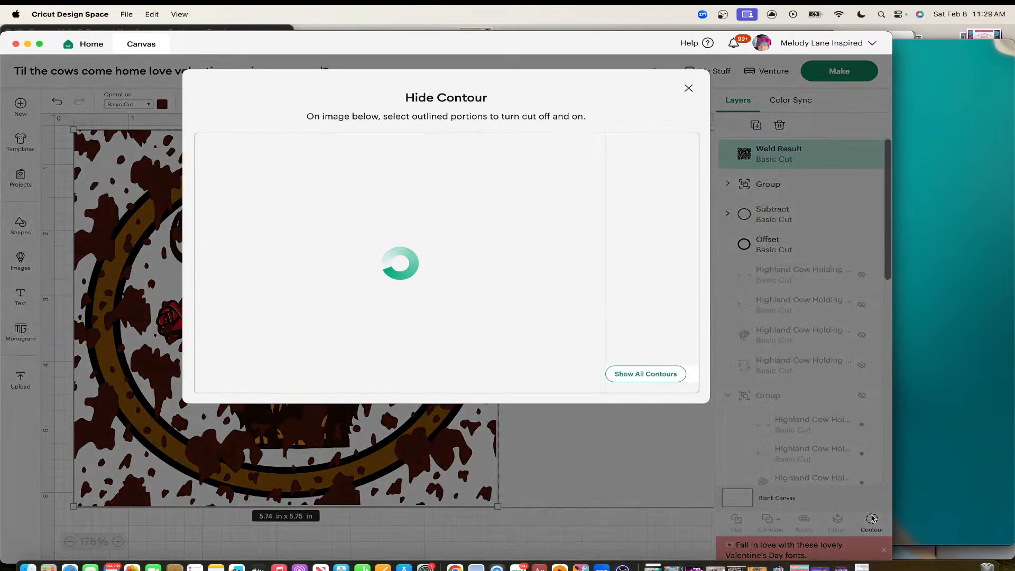
click(688, 88)
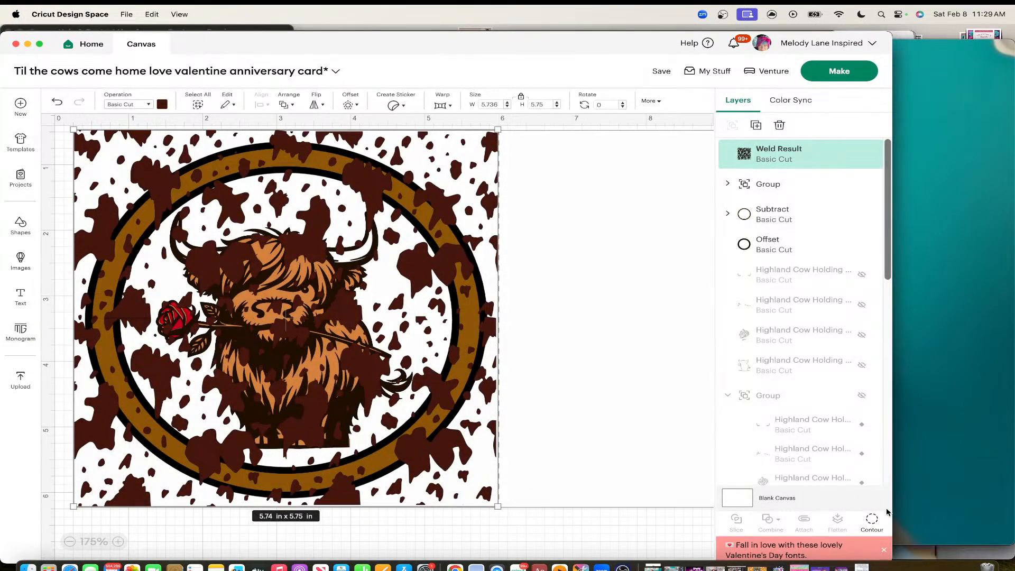
click(871, 519)
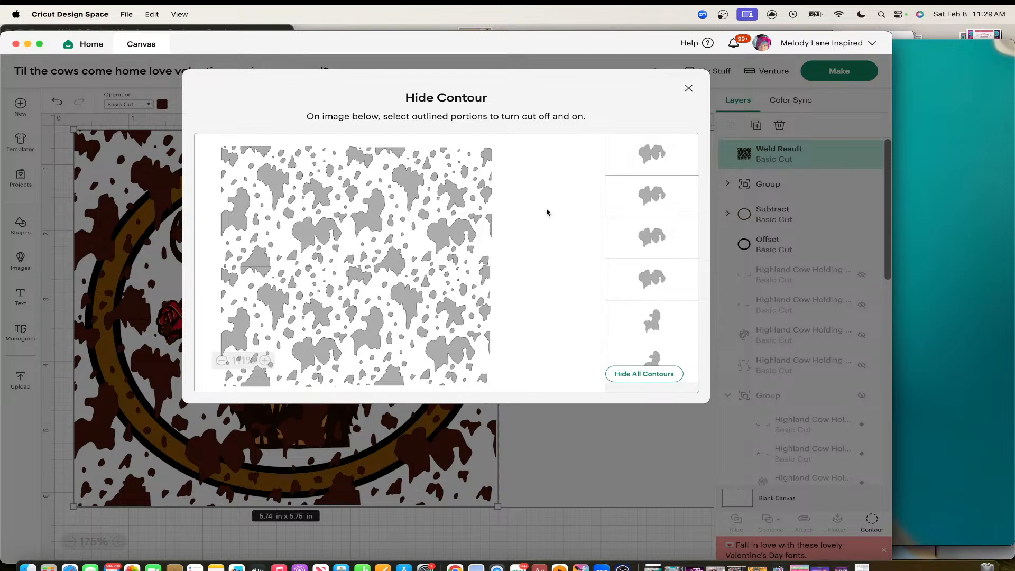
click(688, 89)
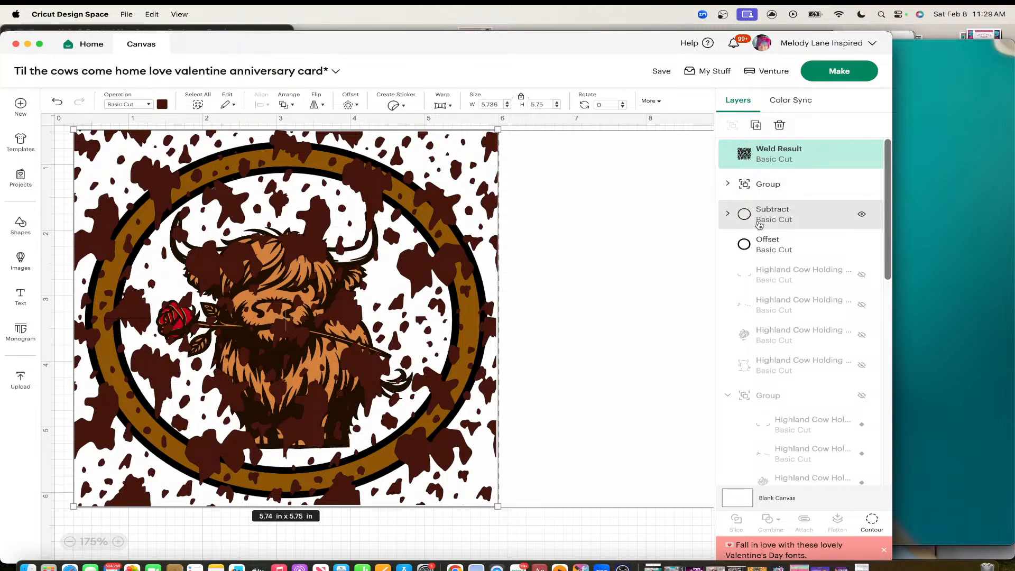
click(762, 248)
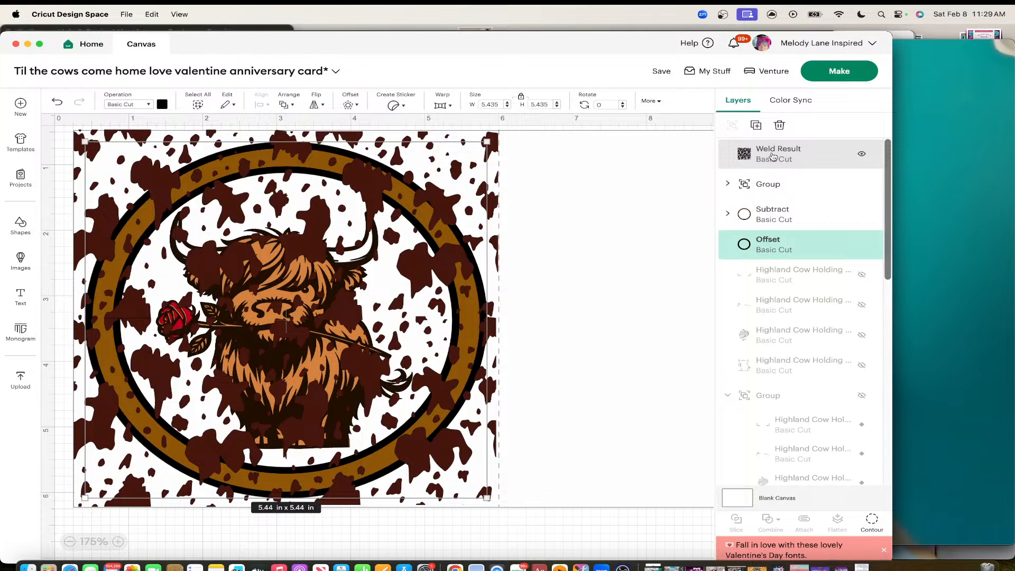
shift+click(773, 156)
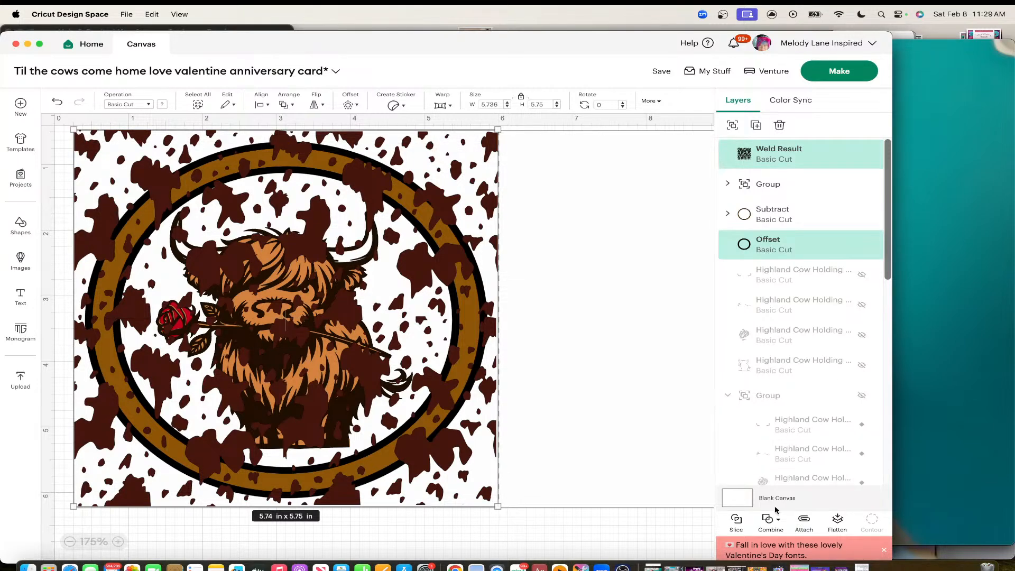
click(769, 521)
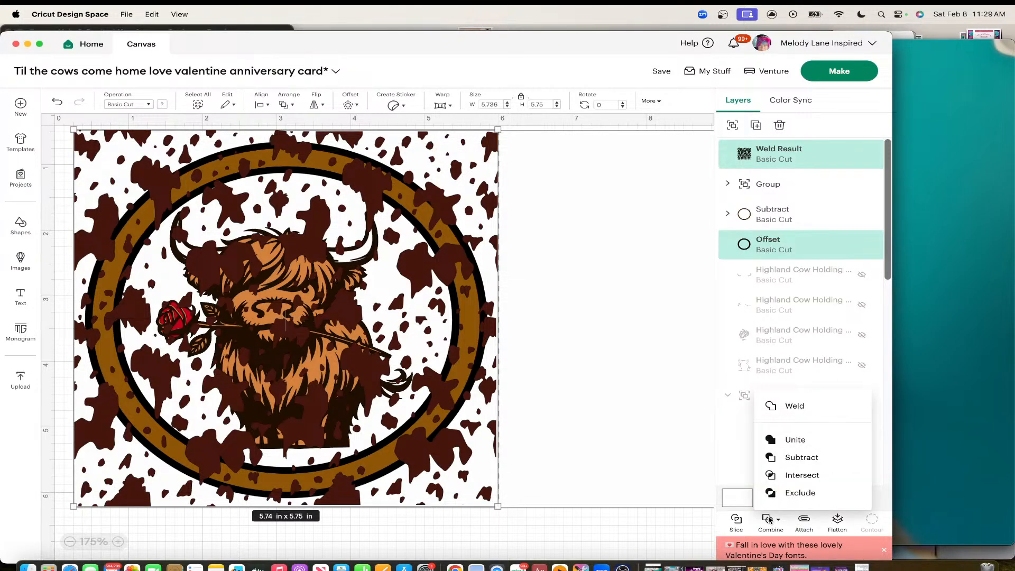
click(667, 221)
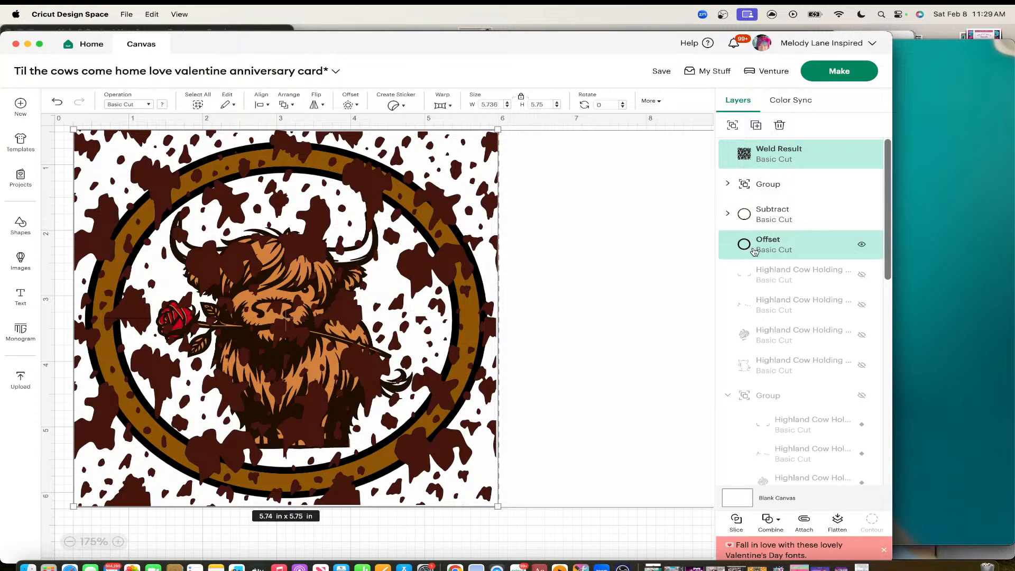
Step: Duplicate the black Offset ring and move the copy onto the empty half of the card beside the cow design
click(754, 251)
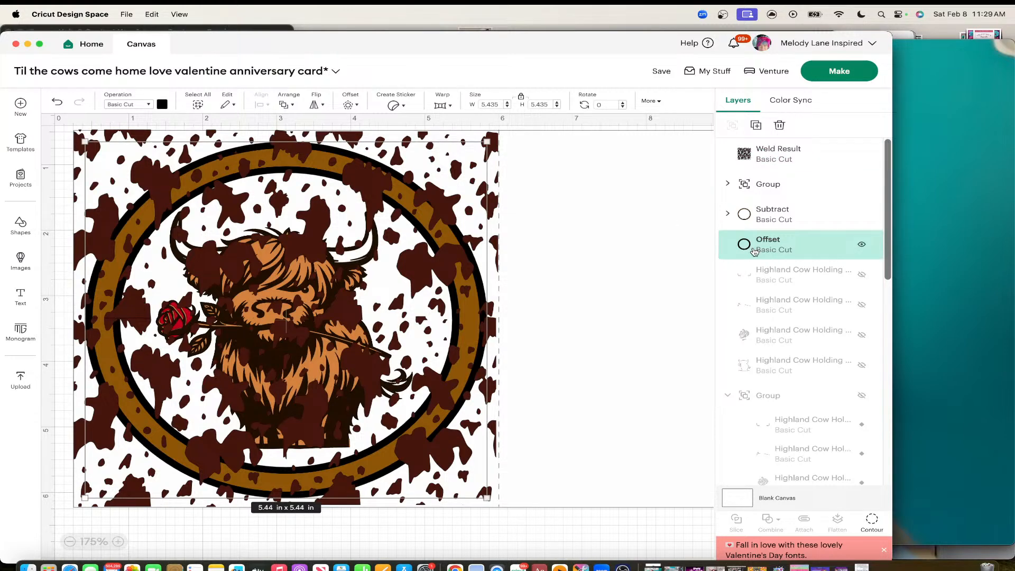
key(super+d)
drag(493, 270, 904, 262)
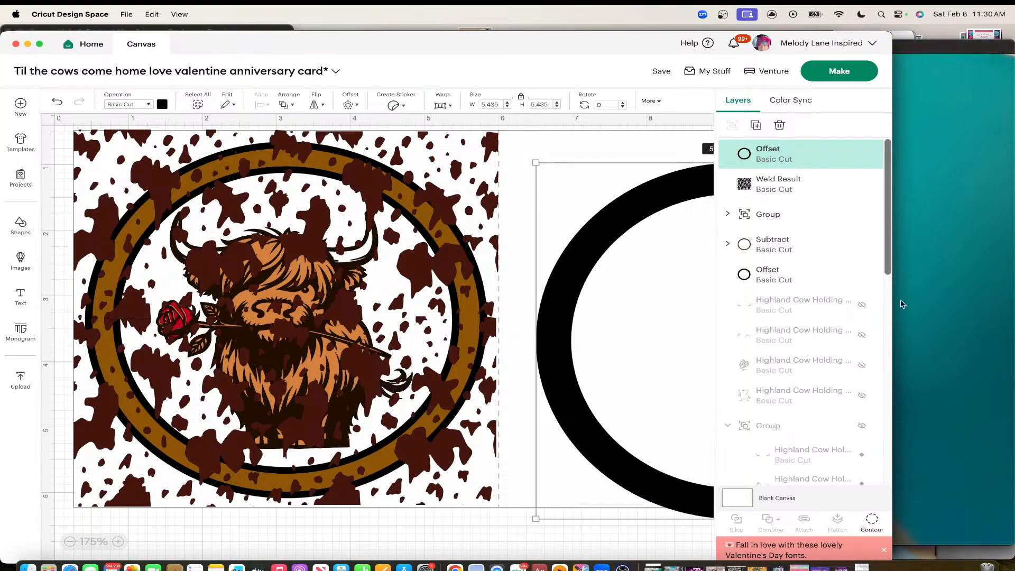
Step: Try to subtract the welded cow print and the black Offset ring around the cow from each other, and undo it
click(762, 195)
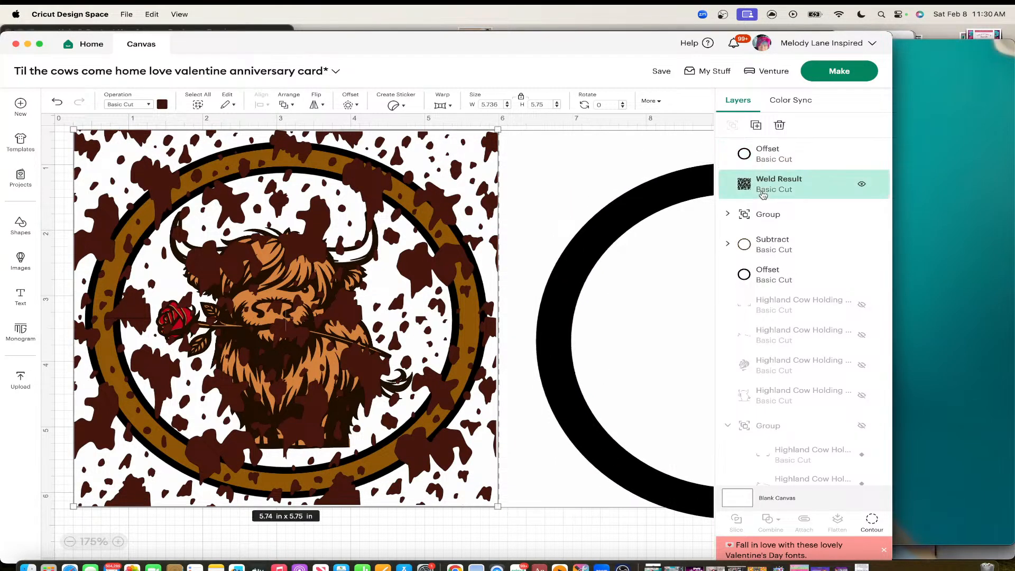
shift+click(769, 275)
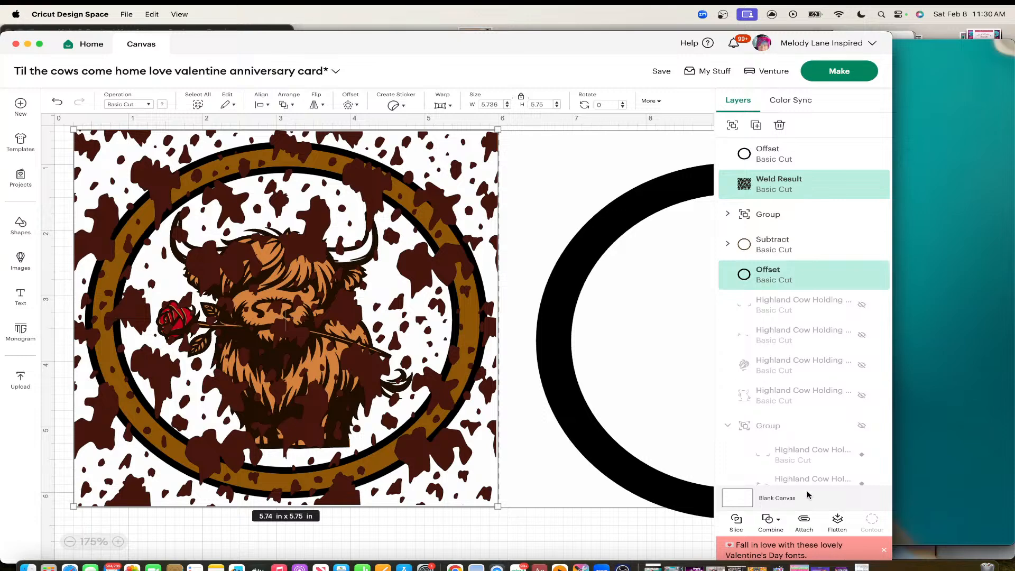
click(787, 523)
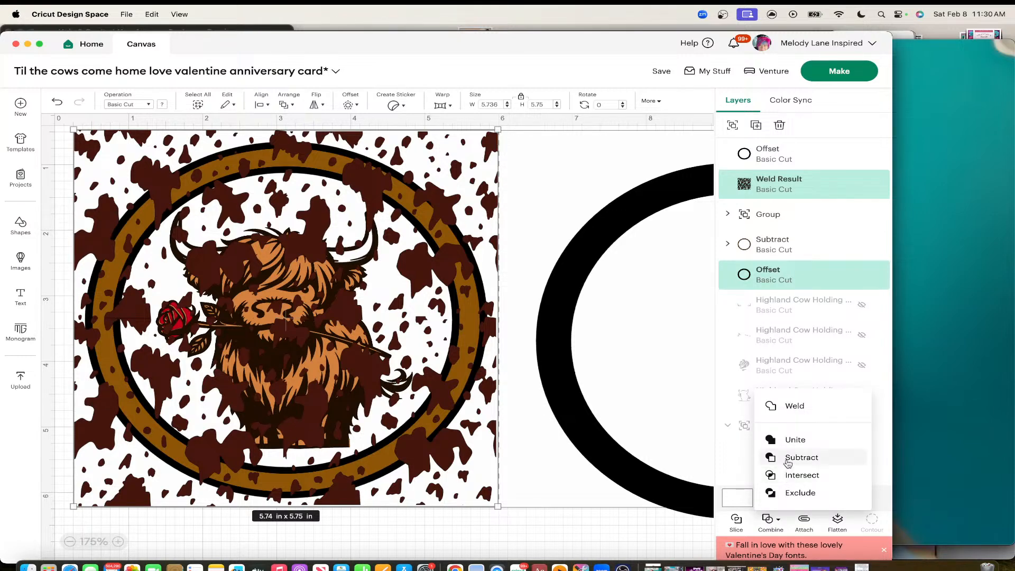
click(787, 458)
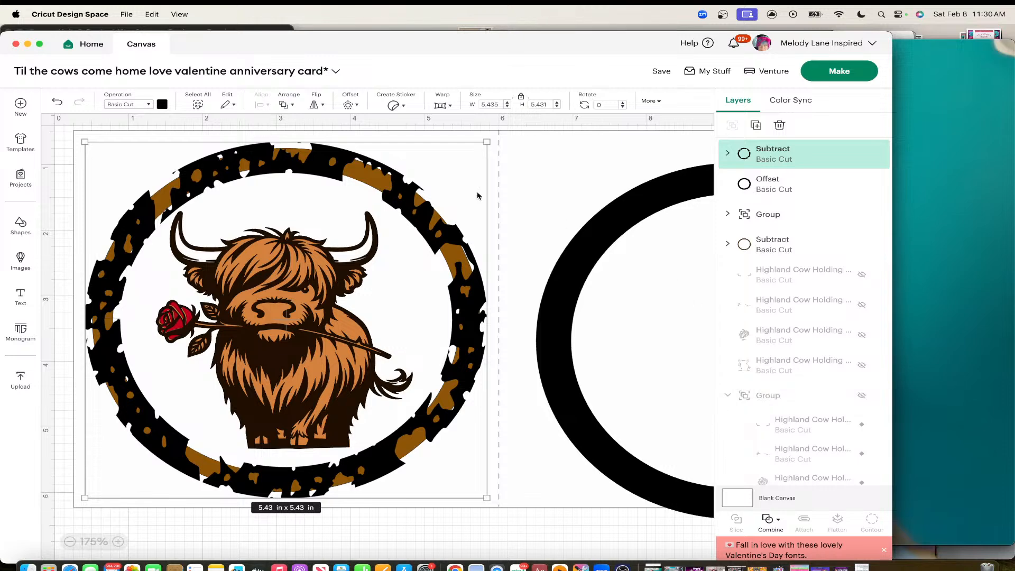
click(57, 104)
click(56, 104)
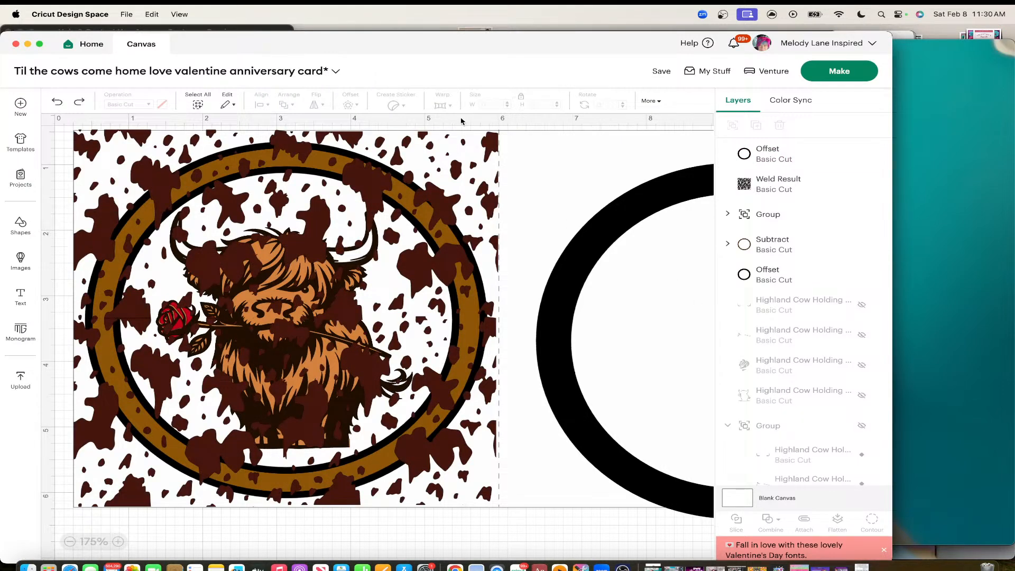
Step: Slice the welded cow print with the black Offset ring around the cow
click(777, 184)
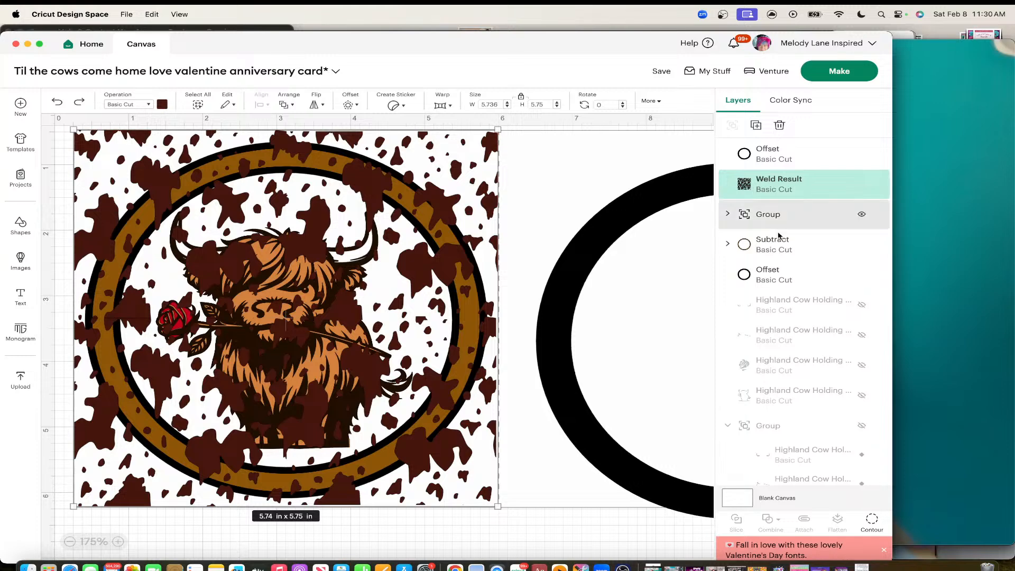
shift+click(773, 274)
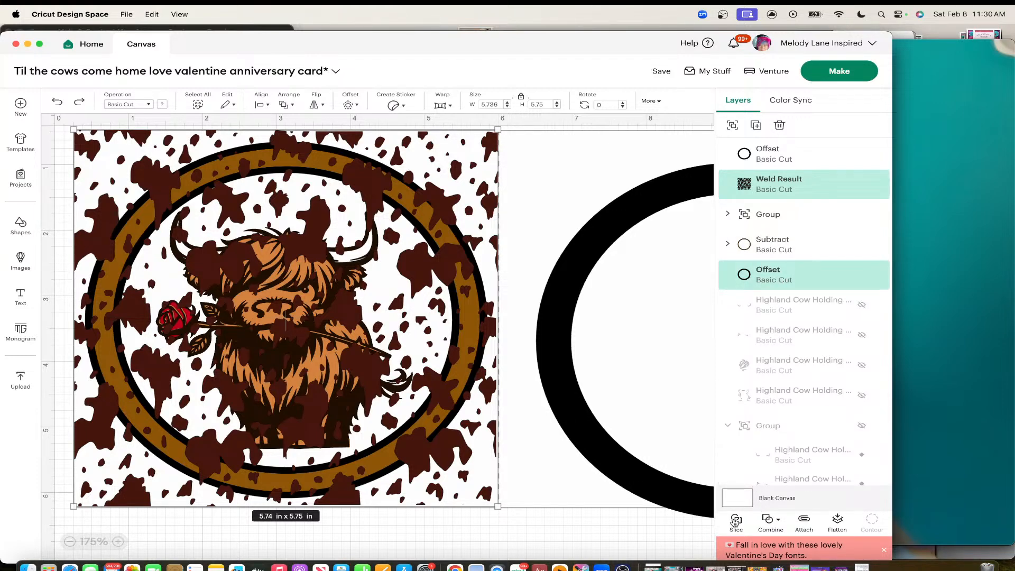
click(735, 522)
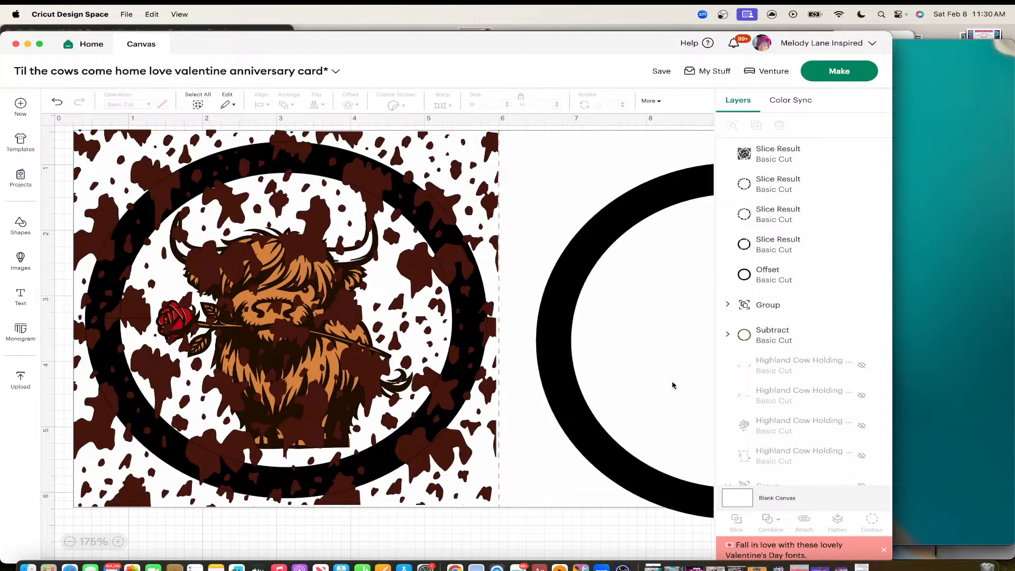
Step: Hide all contours of the sliced cow print layer
click(452, 167)
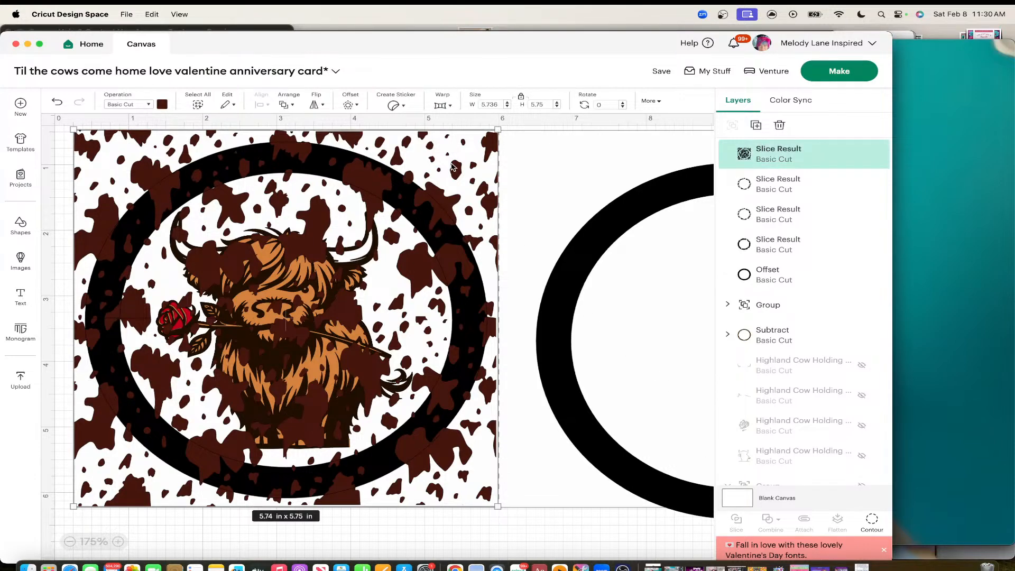
click(871, 520)
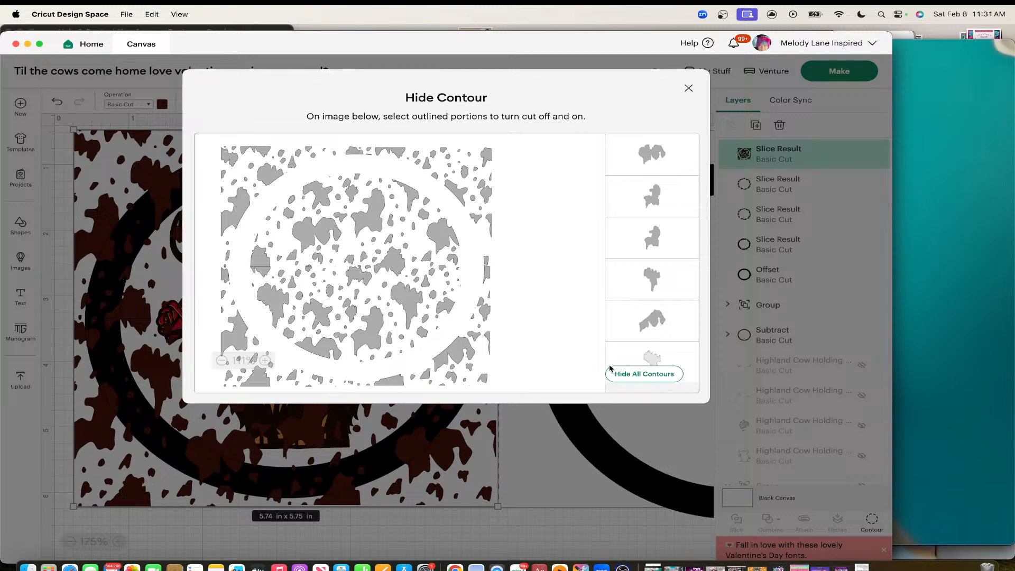
click(635, 376)
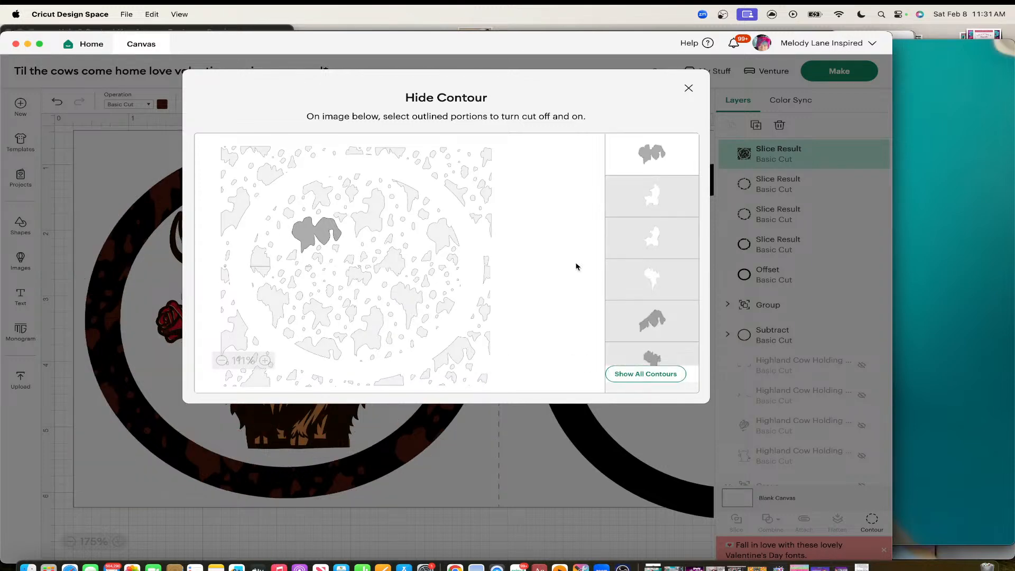
Step: Turn the cow print spots in the upper-left corner outside the oval back on, and hide the large spot inside the oval
click(266, 361)
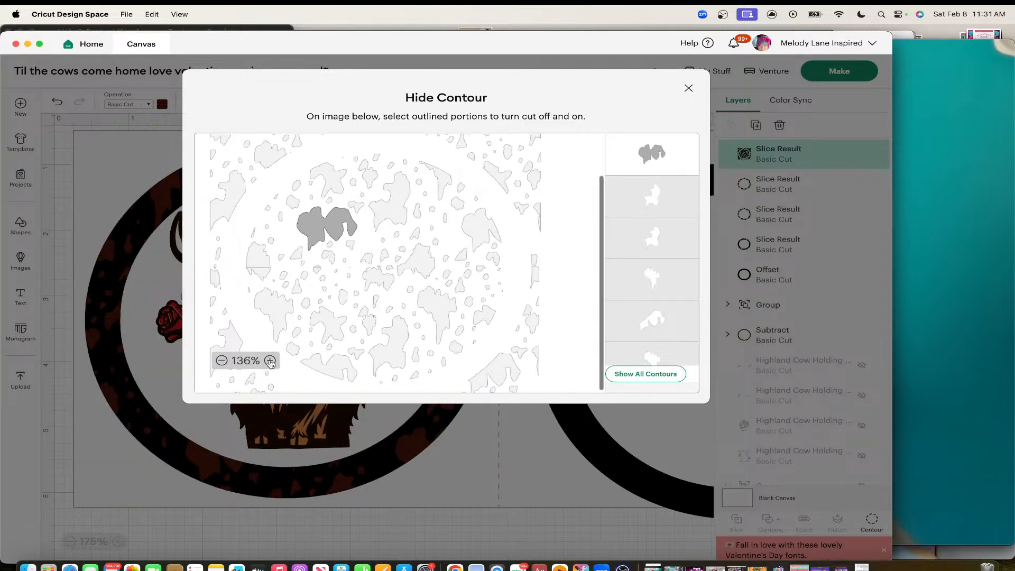
click(267, 361)
click(268, 361)
scroll(297, 291, left, 2)
scroll(296, 292, up, 5)
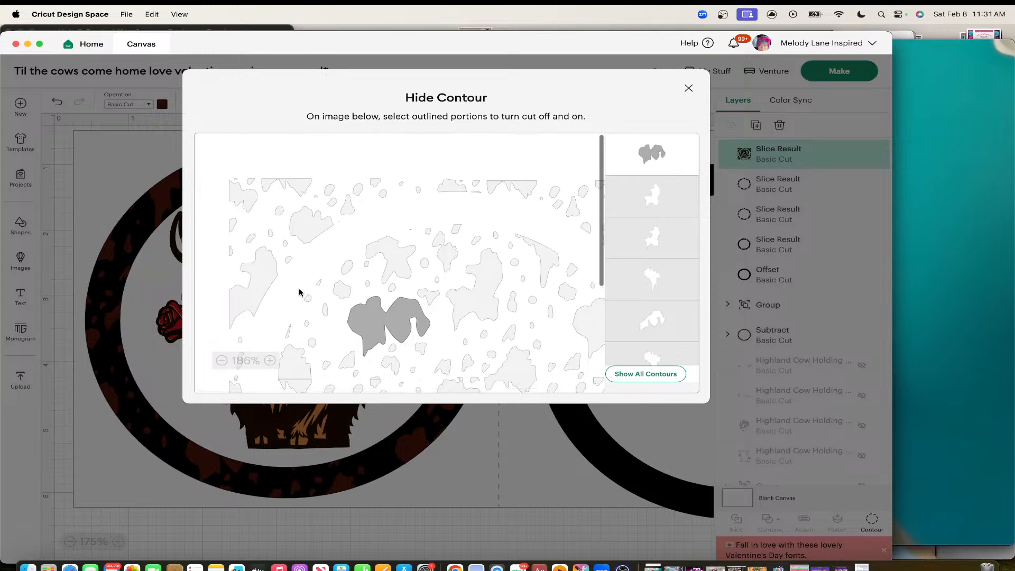
click(252, 188)
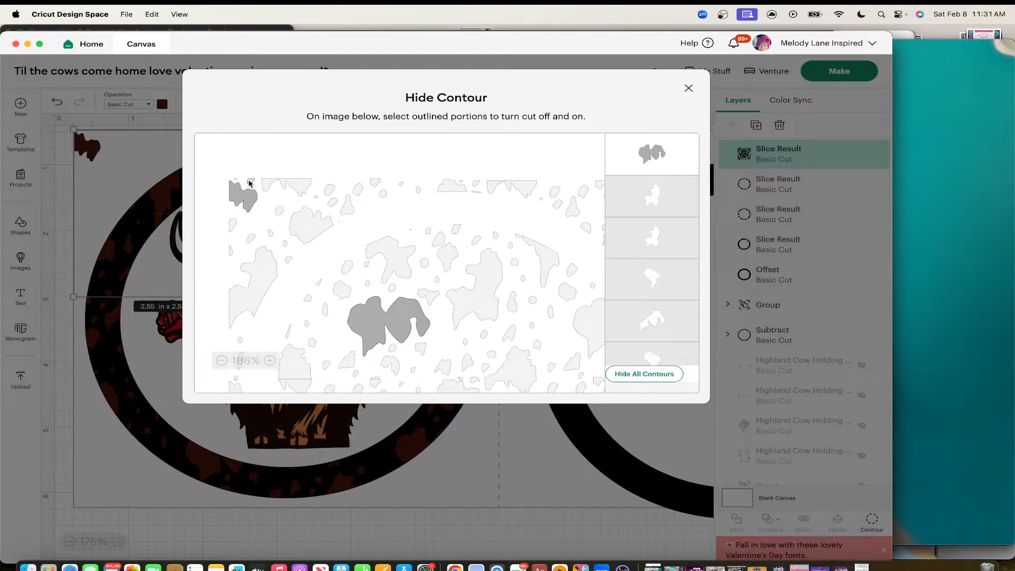
click(296, 184)
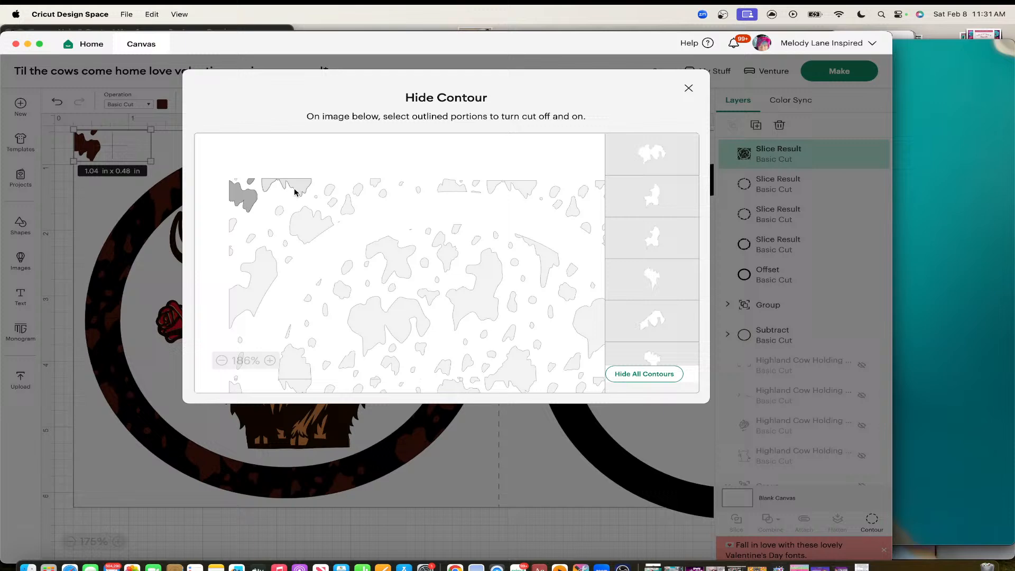
click(279, 211)
click(307, 217)
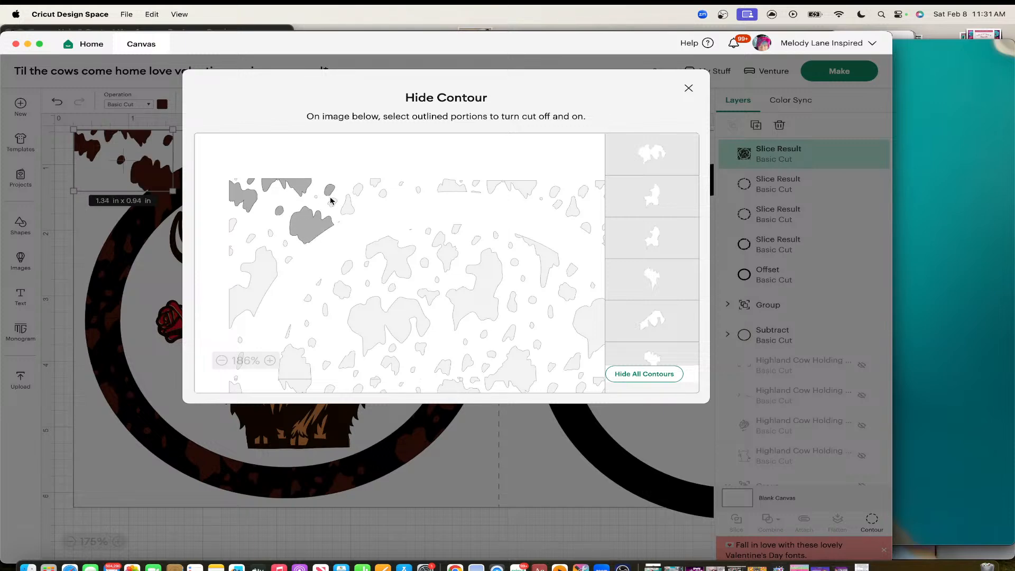
click(332, 203)
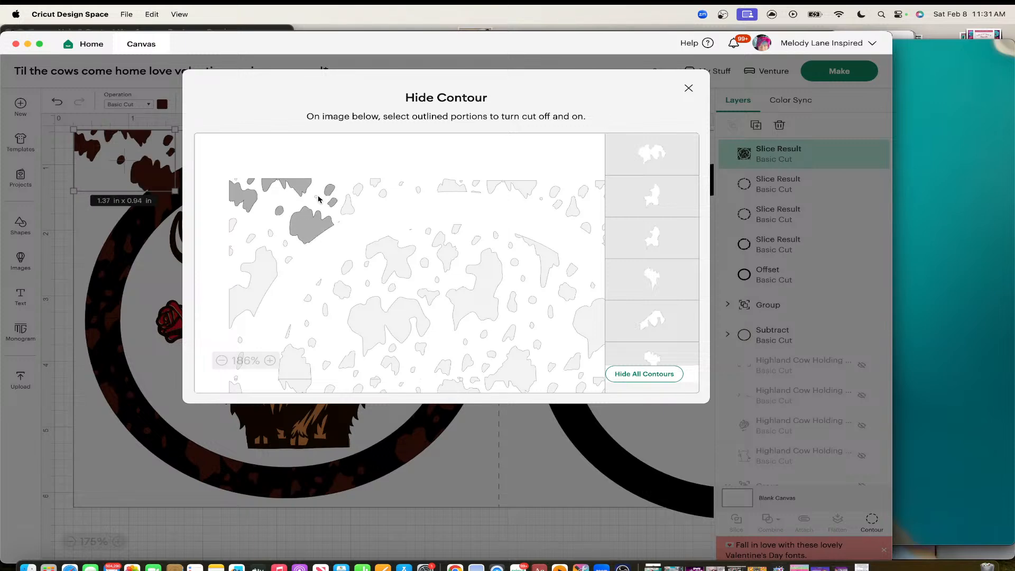
Step: Turn on the small cow print spots along the top edge, from the upper-left corner toward the middle
click(347, 205)
click(357, 192)
click(374, 183)
click(382, 193)
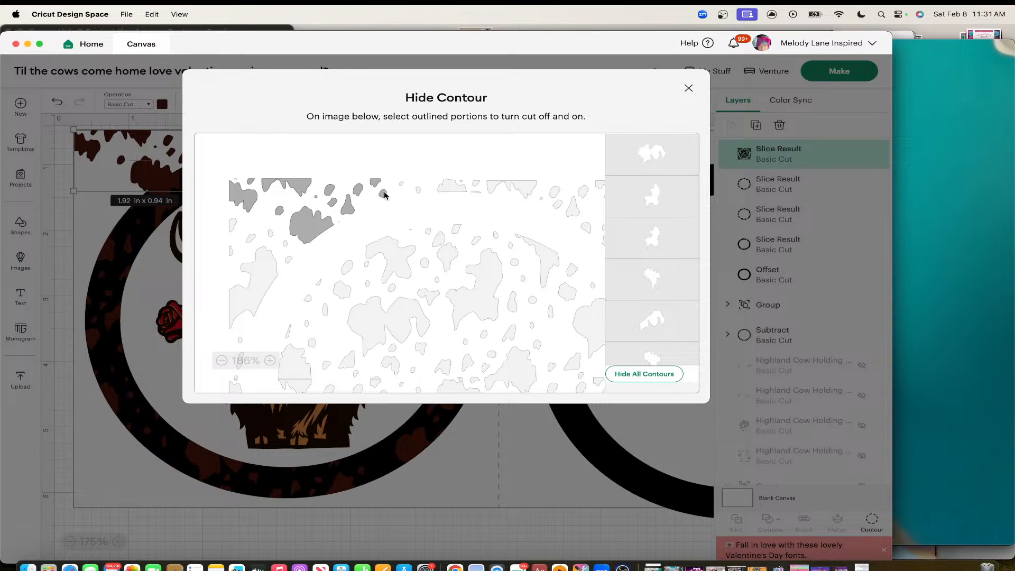
click(401, 185)
click(417, 189)
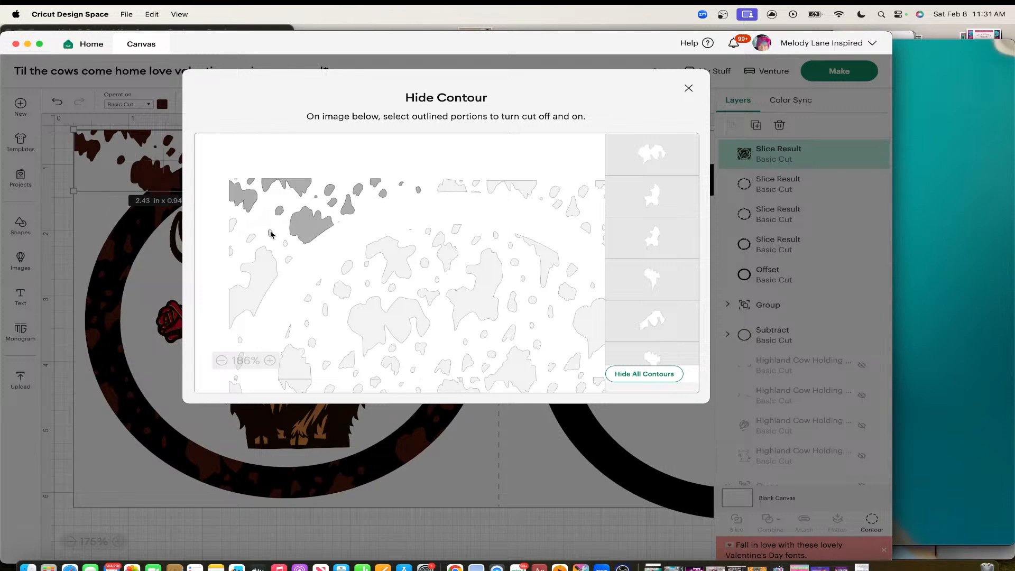
Step: Turn on the cow print spots down the upper part of the left edge, including the large spot beside the oval
click(286, 244)
click(289, 260)
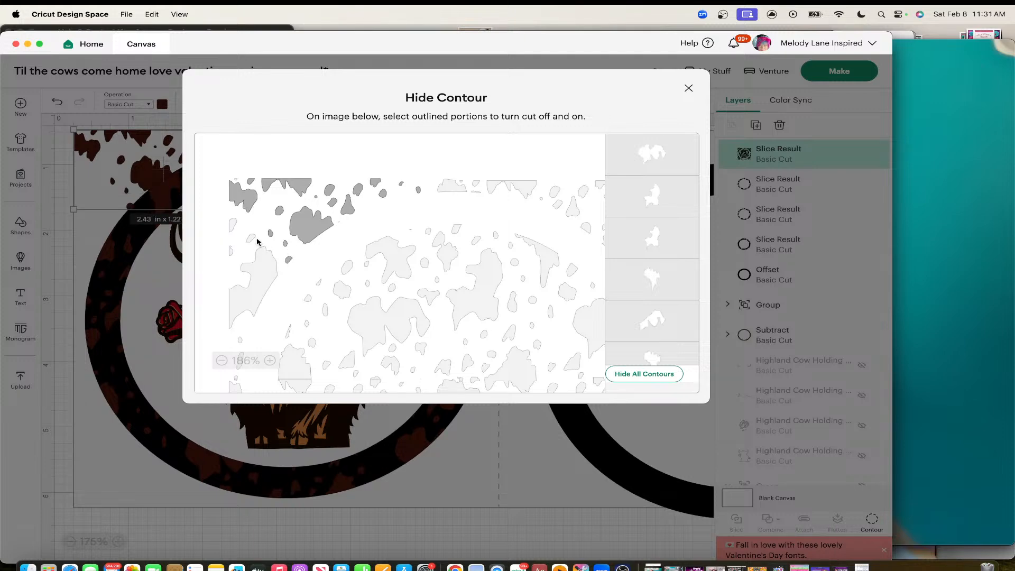
click(233, 224)
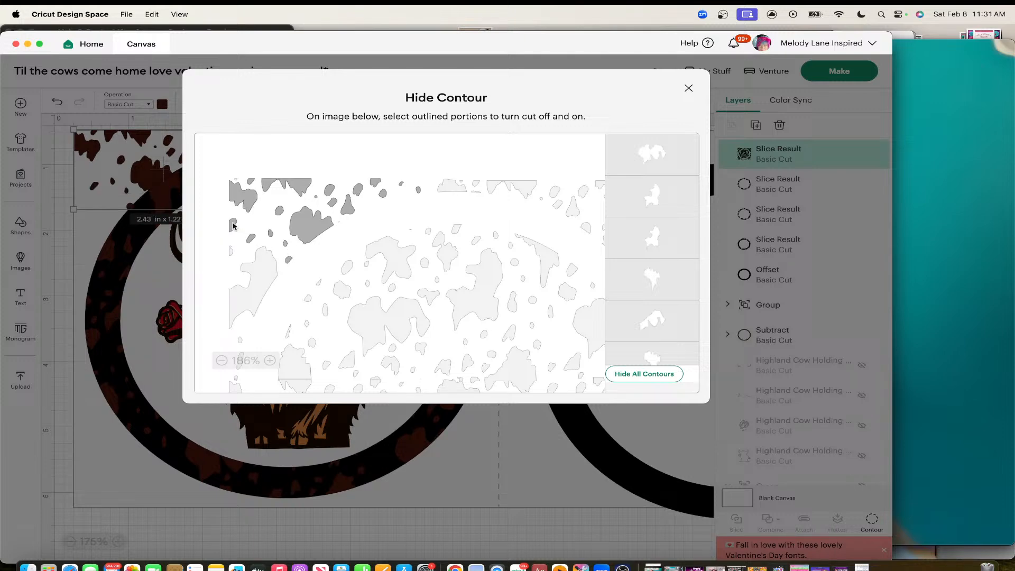
click(232, 250)
click(255, 270)
scroll(261, 272, down, 3)
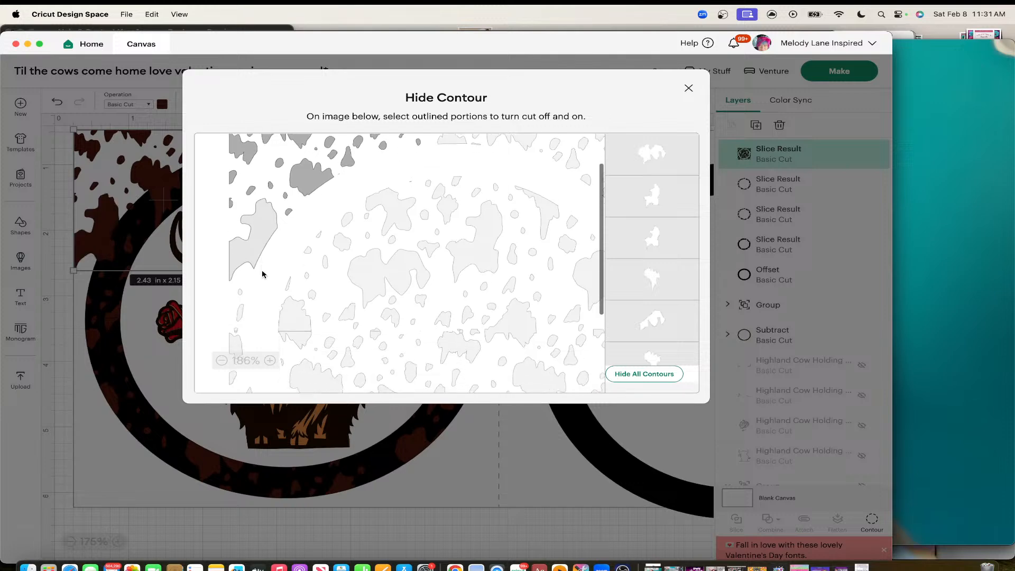
Step: Turn on the cow print spots in the narrow strip along the middle of the left edge
click(239, 275)
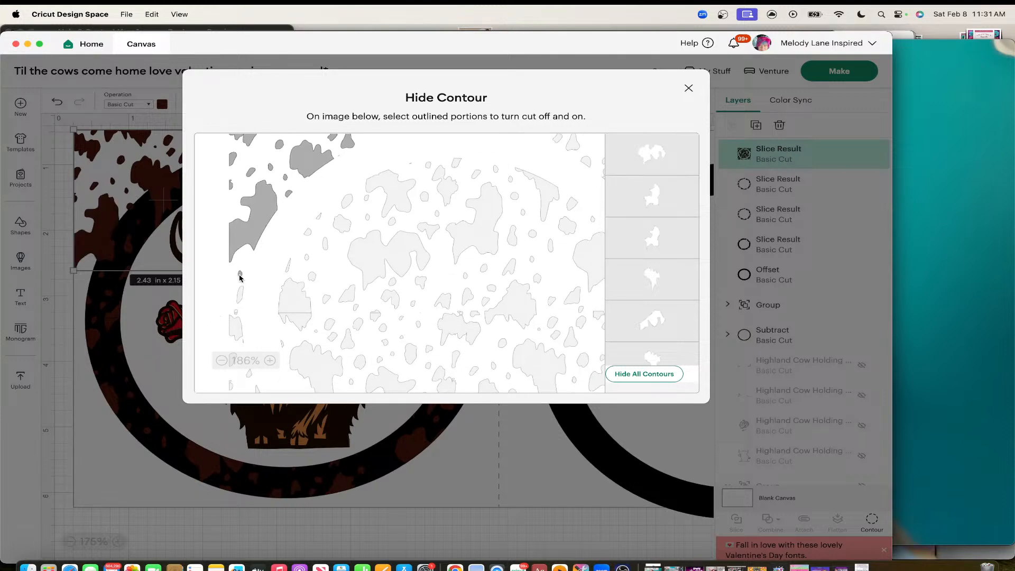
click(240, 293)
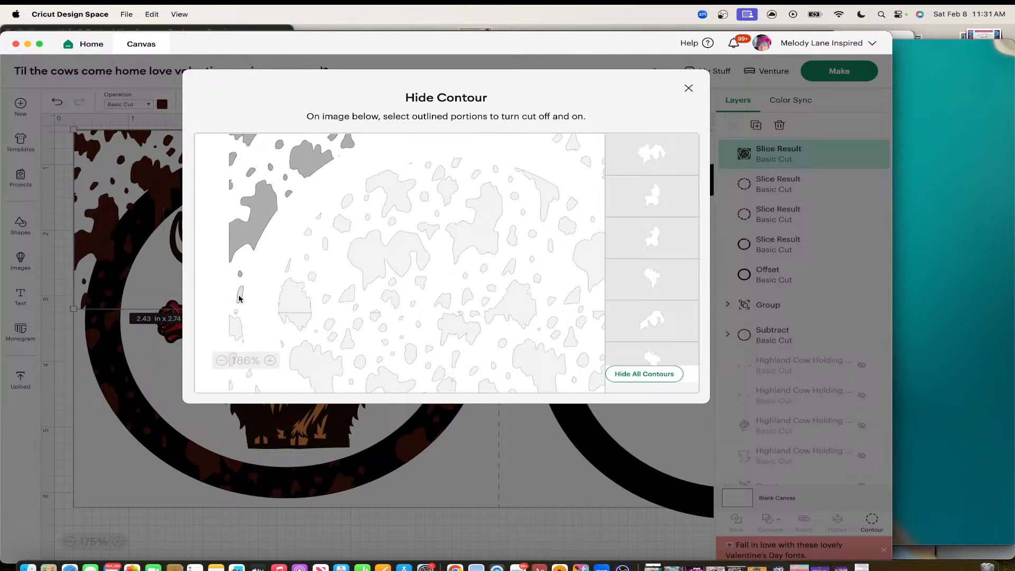
scroll(243, 326, down, 2)
click(236, 283)
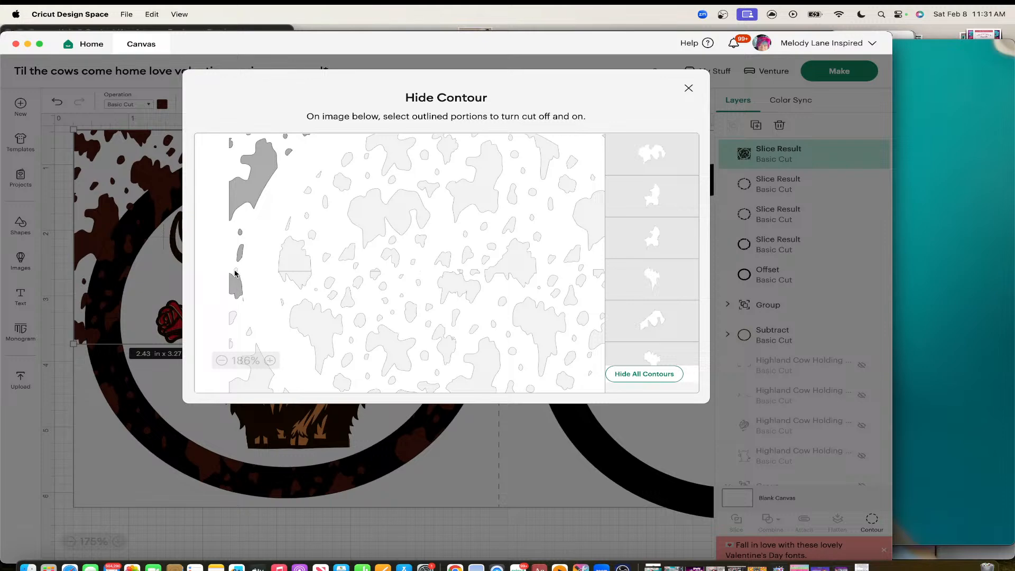
click(233, 320)
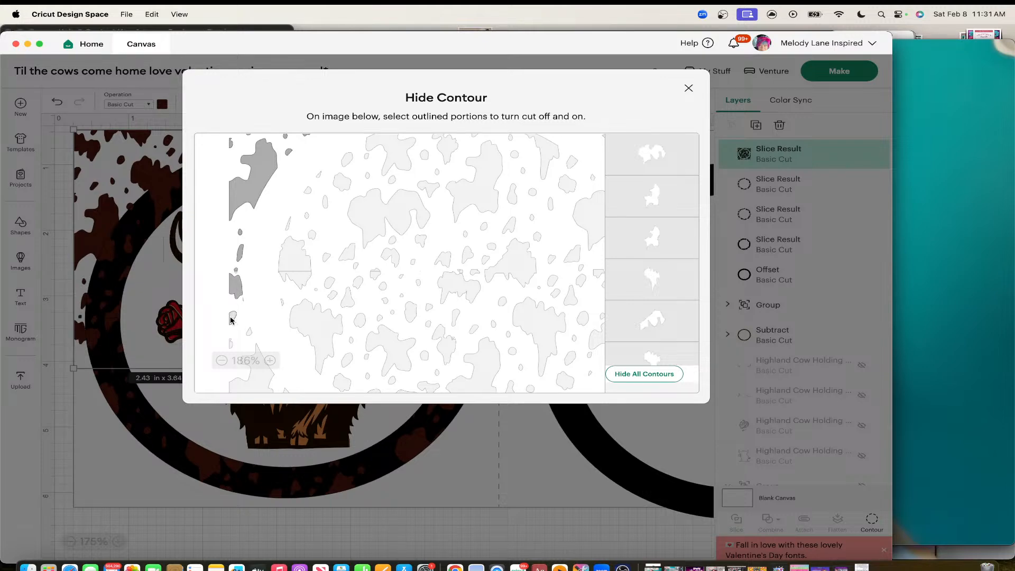
Step: Turn on the cow print spots on the lower left edge and in the lower-left corner outside the oval
scroll(240, 325, down, 3)
click(249, 275)
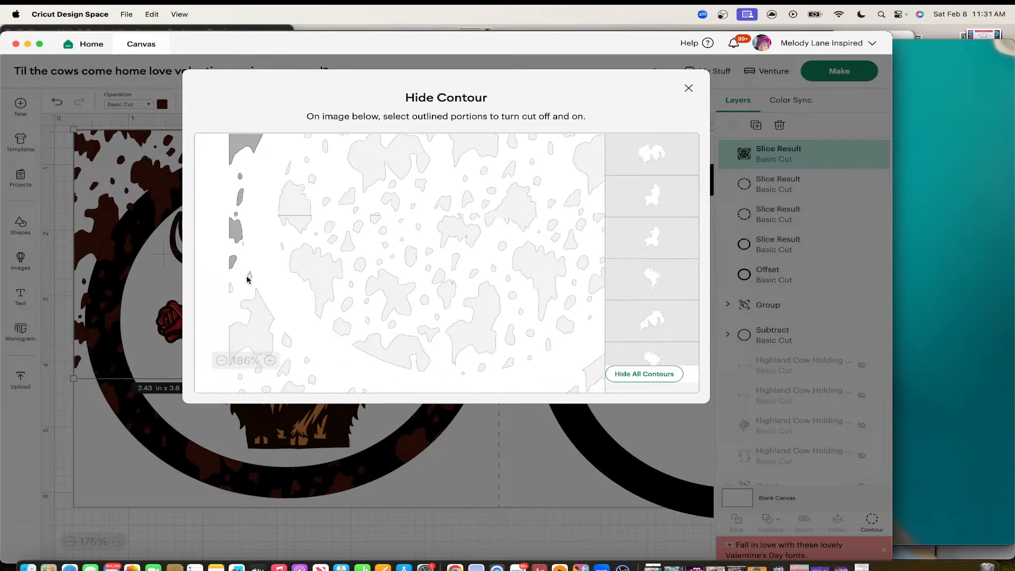
click(229, 290)
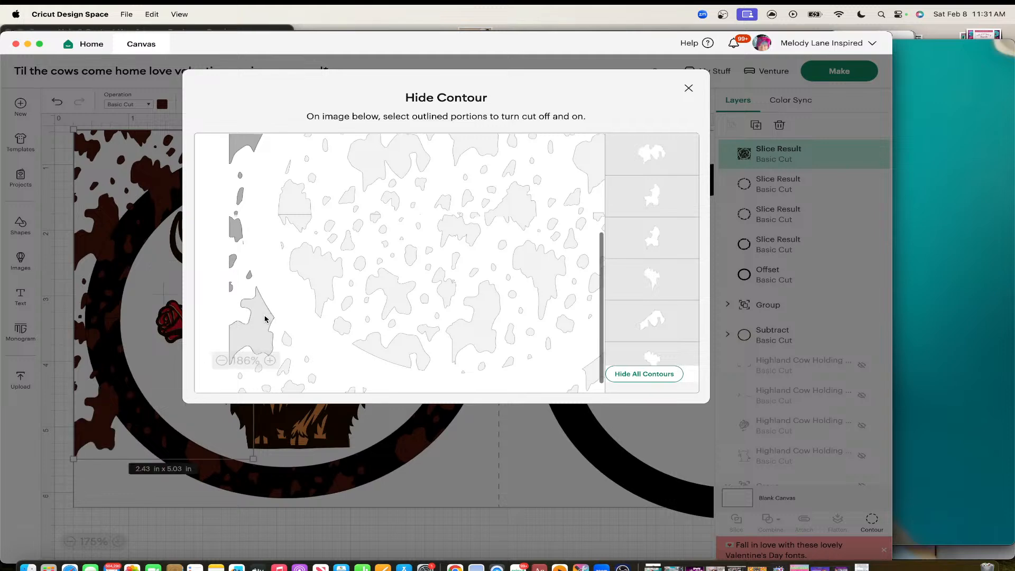
click(260, 298)
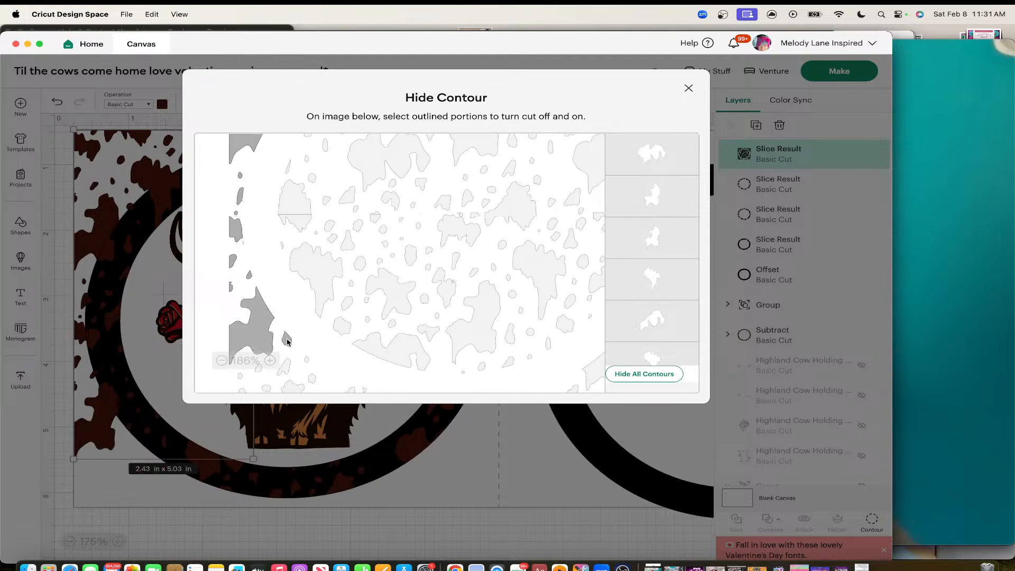
click(287, 341)
click(285, 364)
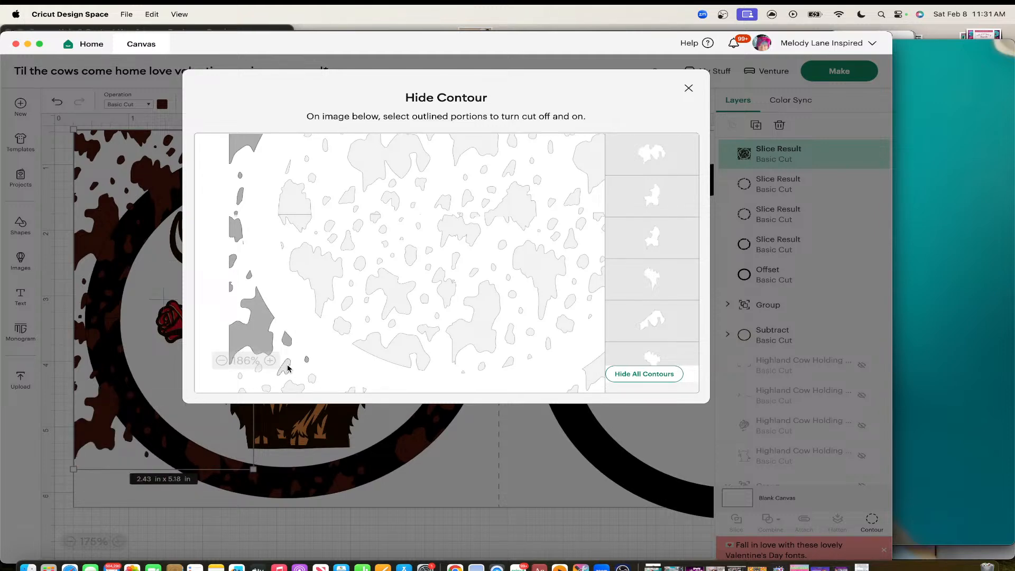
click(301, 389)
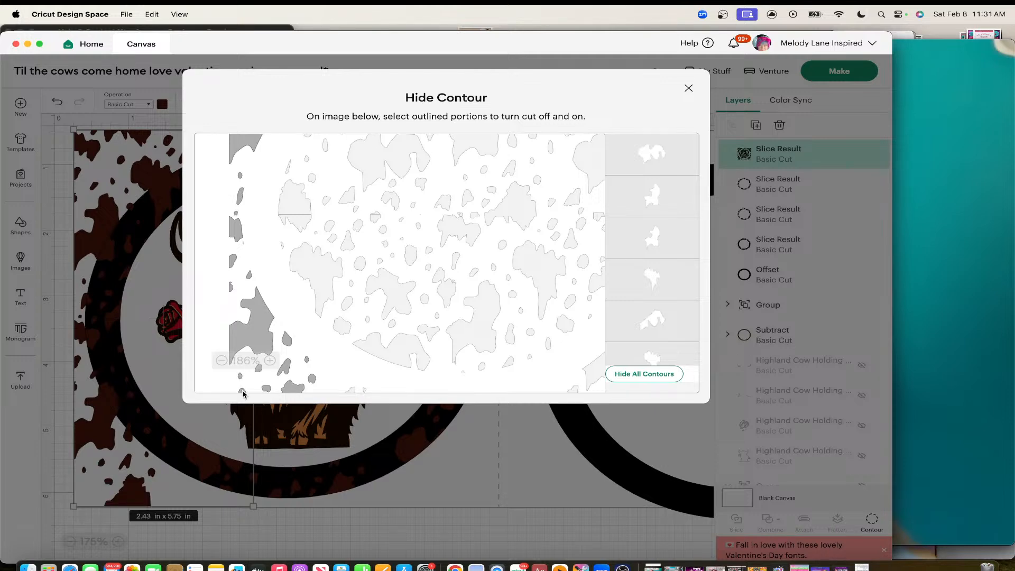
Step: Turn on the small cow print spots along the bottom edge, from the lower-left corner to the middle
click(269, 348)
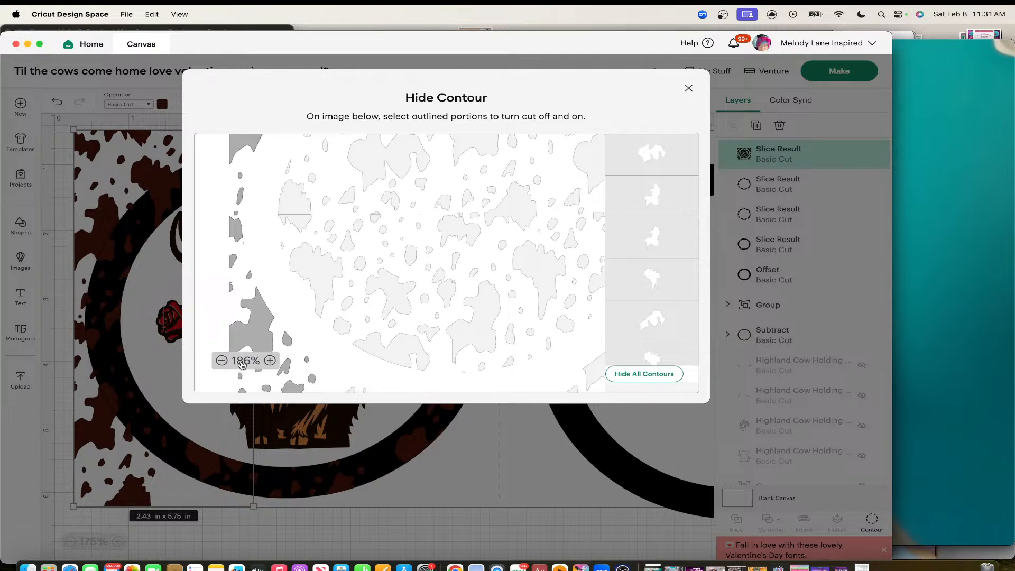
click(222, 360)
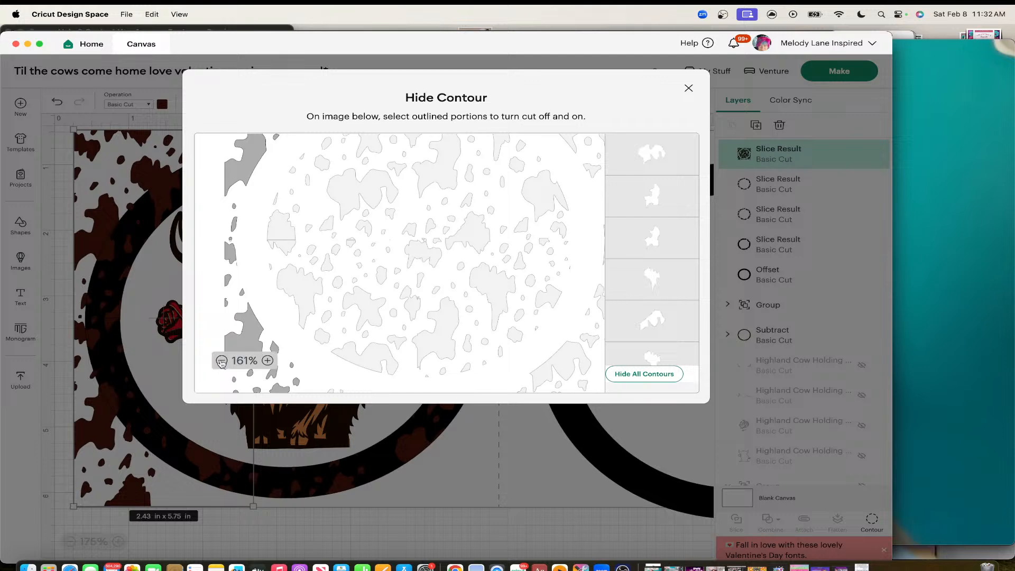
click(222, 360)
click(221, 361)
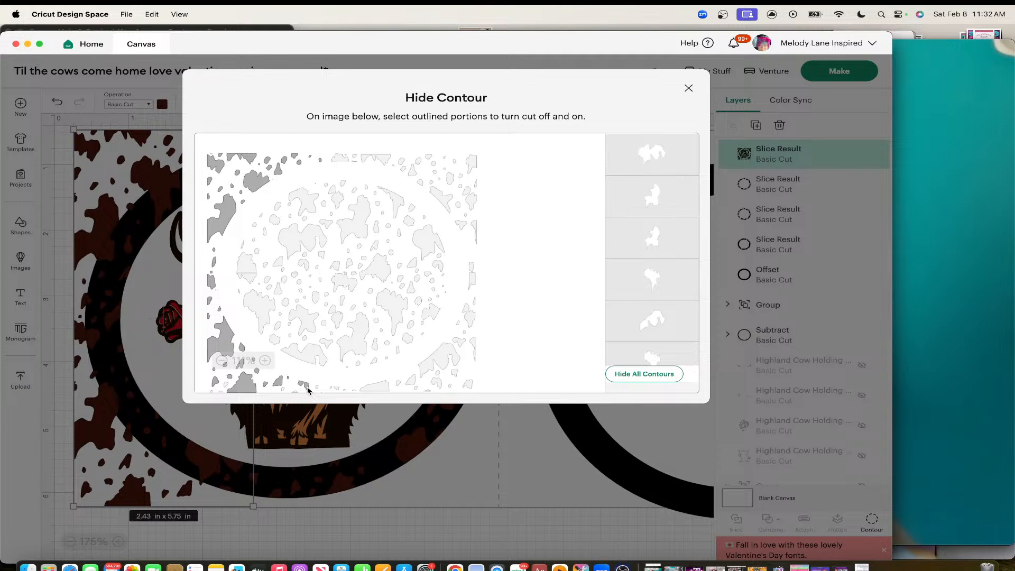
click(307, 387)
click(335, 388)
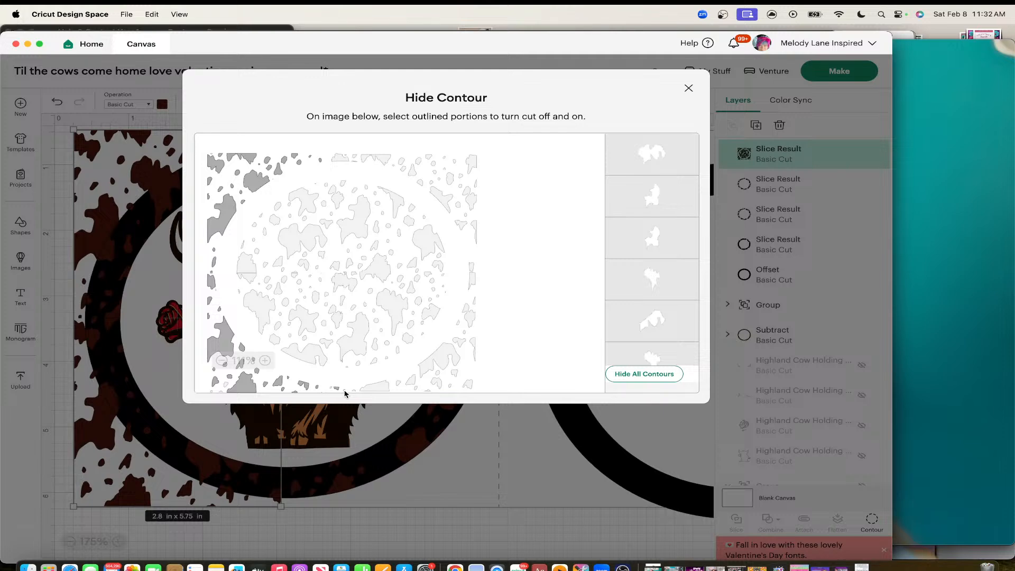
click(345, 391)
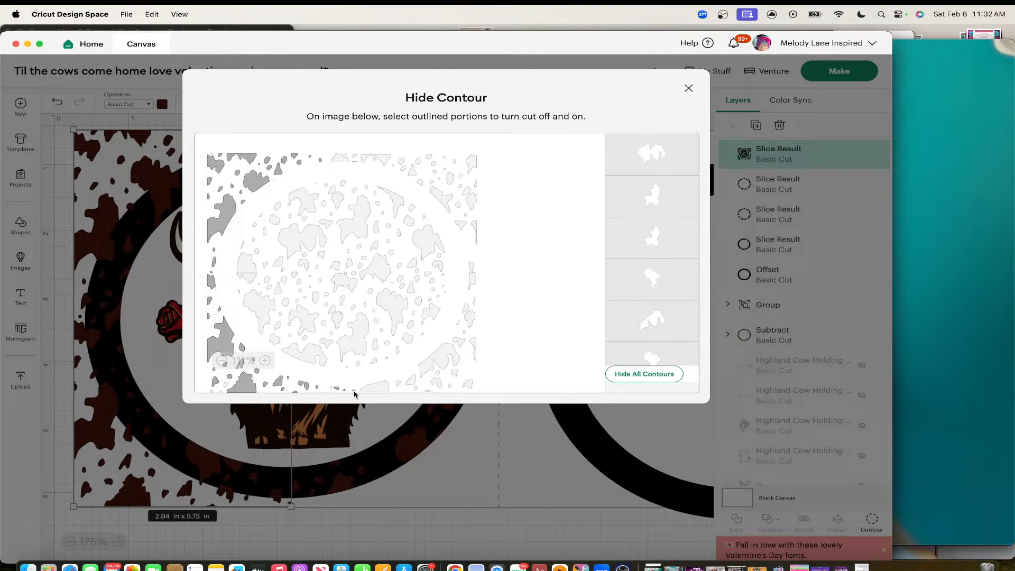
click(354, 391)
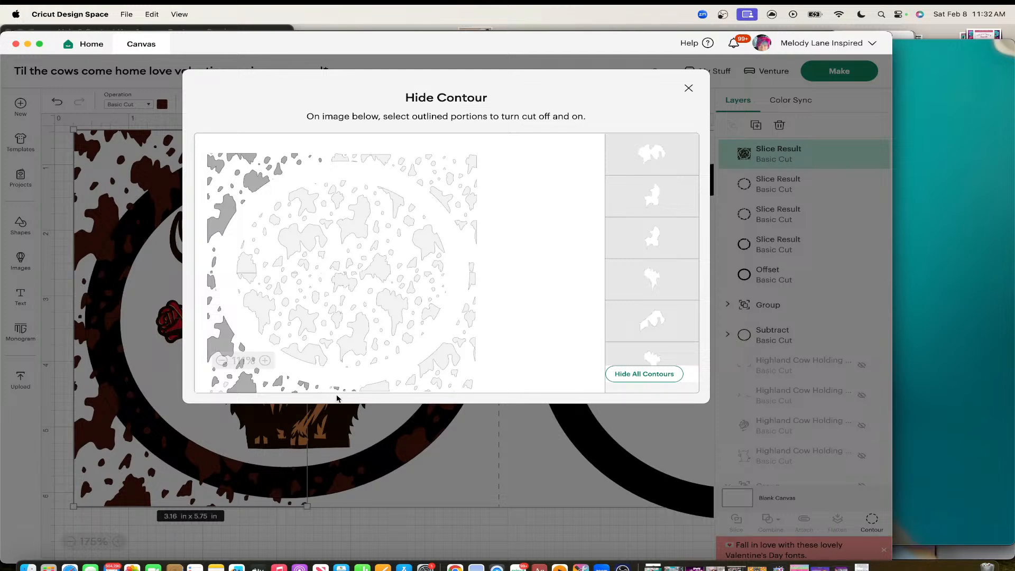
Step: Turn on the large cow print spot just right of the bottom edge's middle and the small spots beside it
click(367, 387)
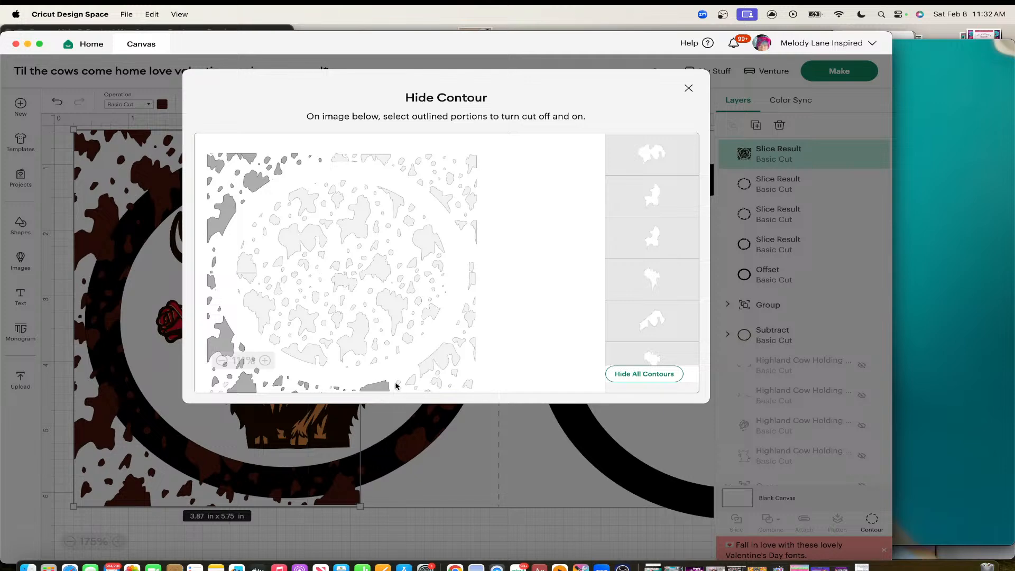
click(398, 385)
click(411, 381)
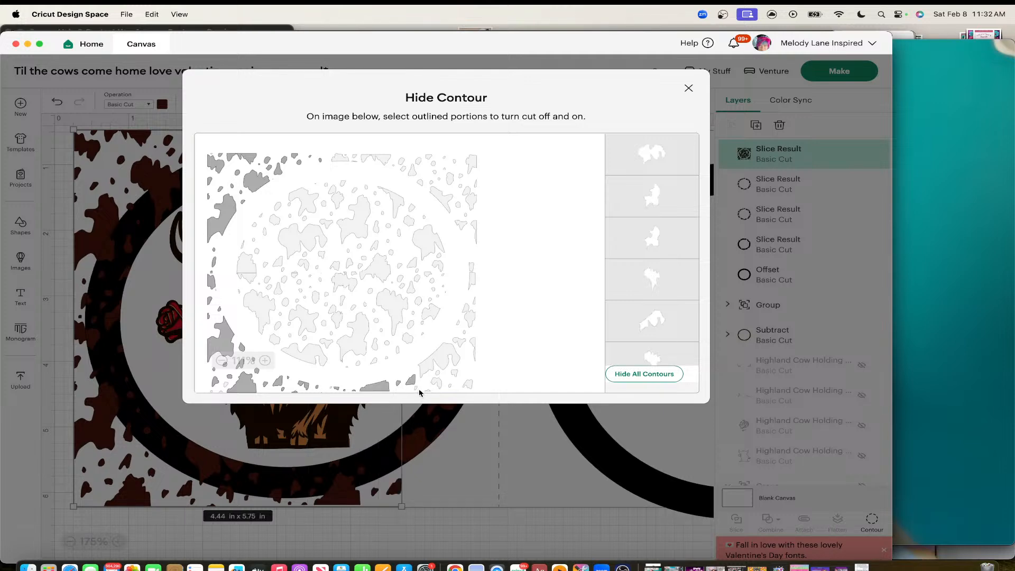
click(416, 388)
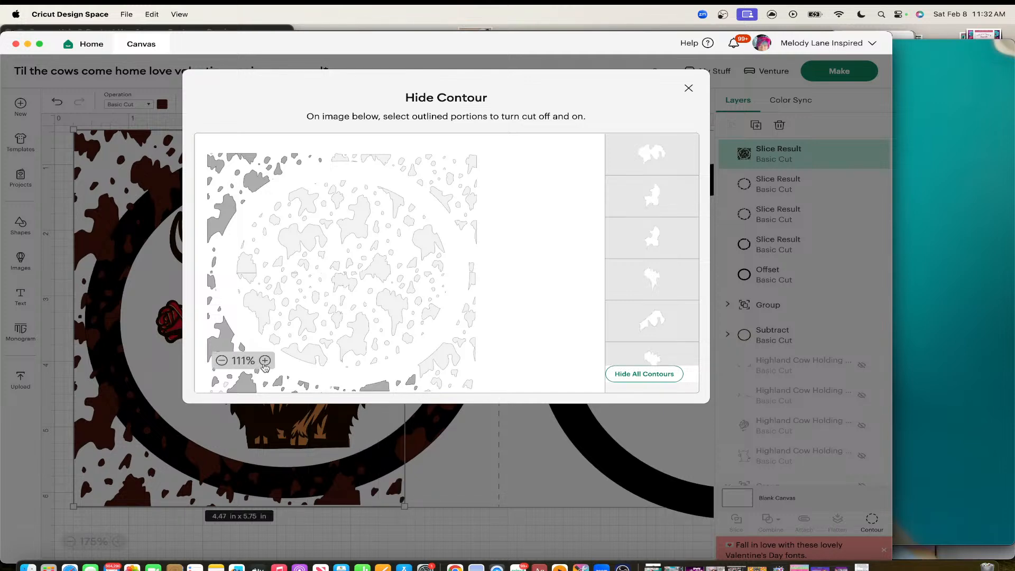
Step: Turn on the large cow print spot in the lower-right corner and the smaller spots up the lower right edge
click(267, 360)
scroll(367, 320, down, 3)
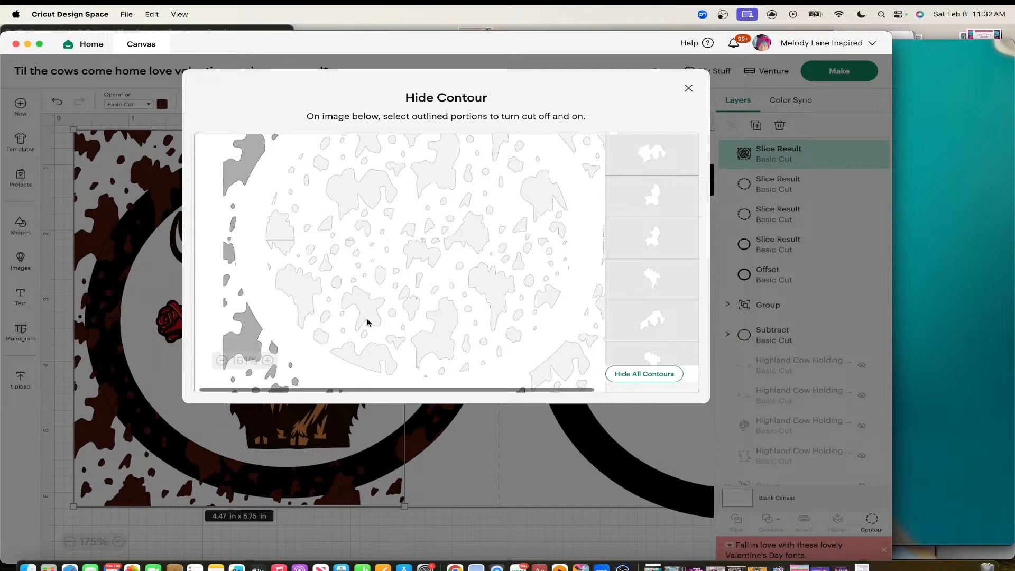
click(567, 366)
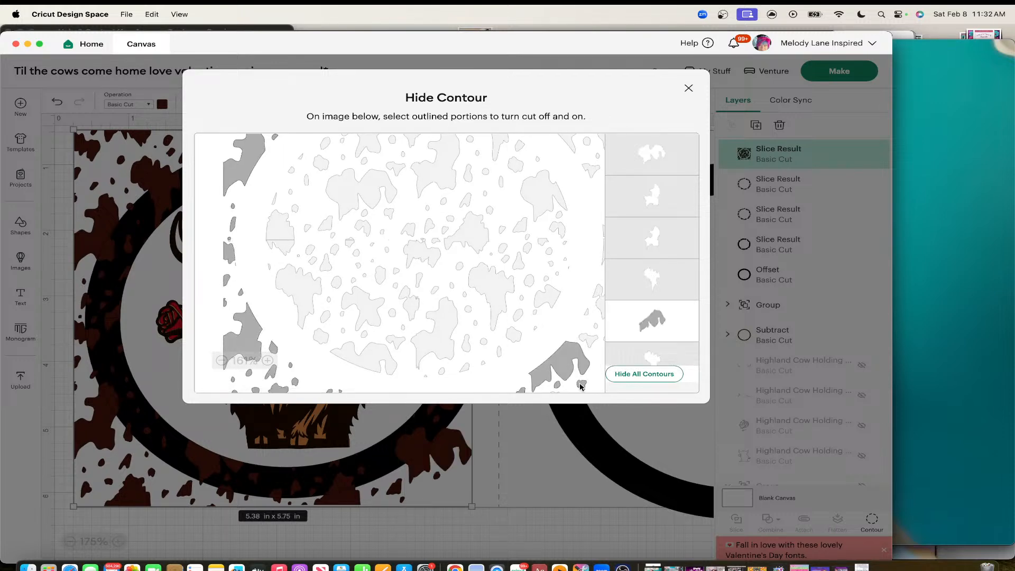
click(587, 338)
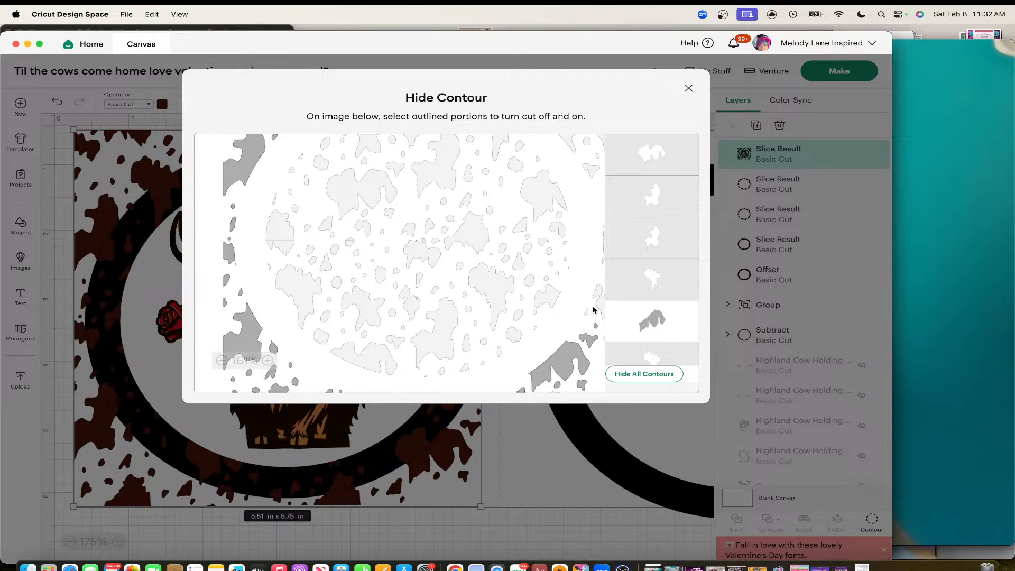
click(592, 311)
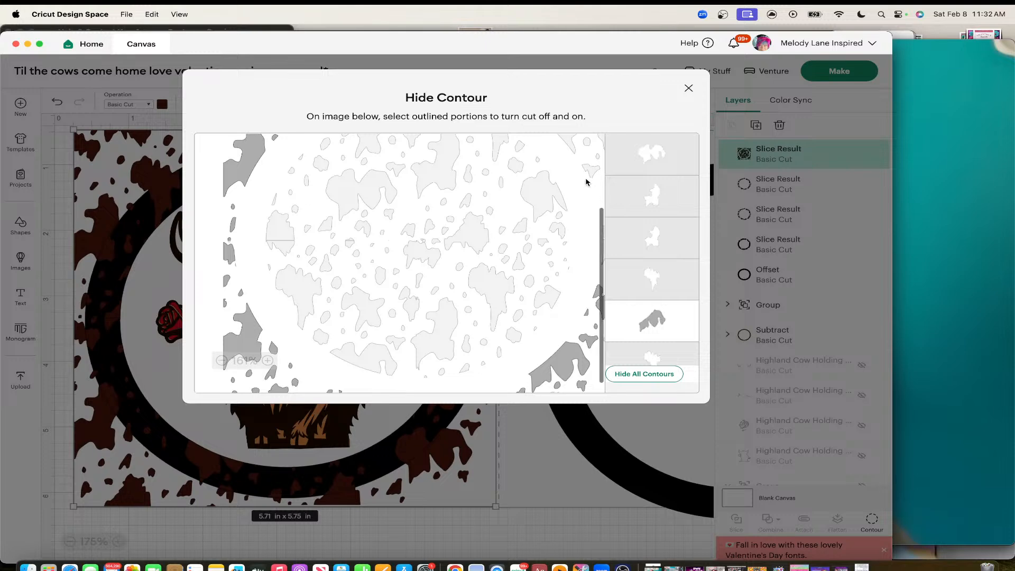
Step: Turn on the cow print spots outside the oval in the upper-right area, including the large one beside the ring
scroll(585, 182, up, 1)
click(562, 161)
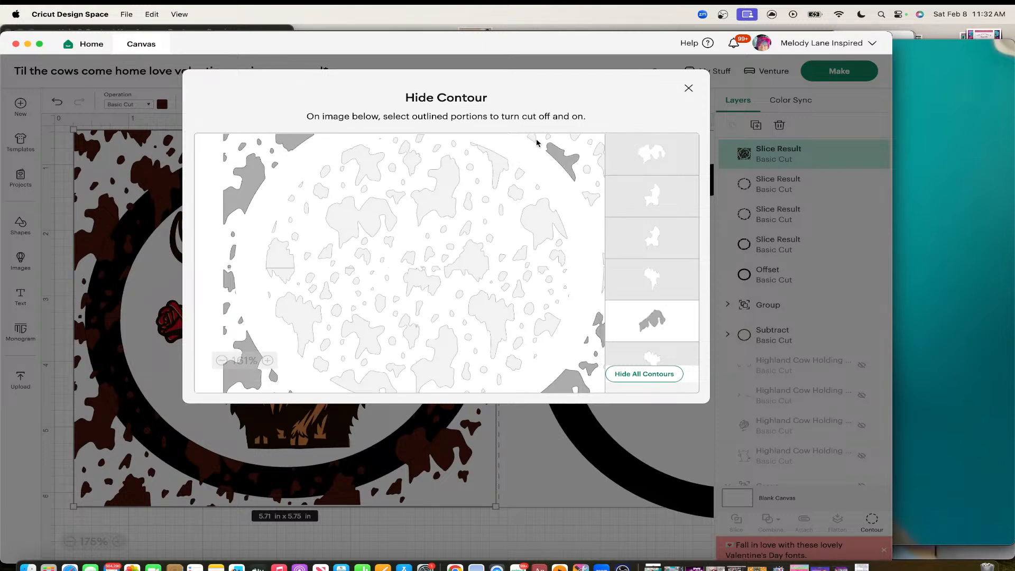
click(533, 137)
click(574, 136)
click(592, 147)
click(597, 184)
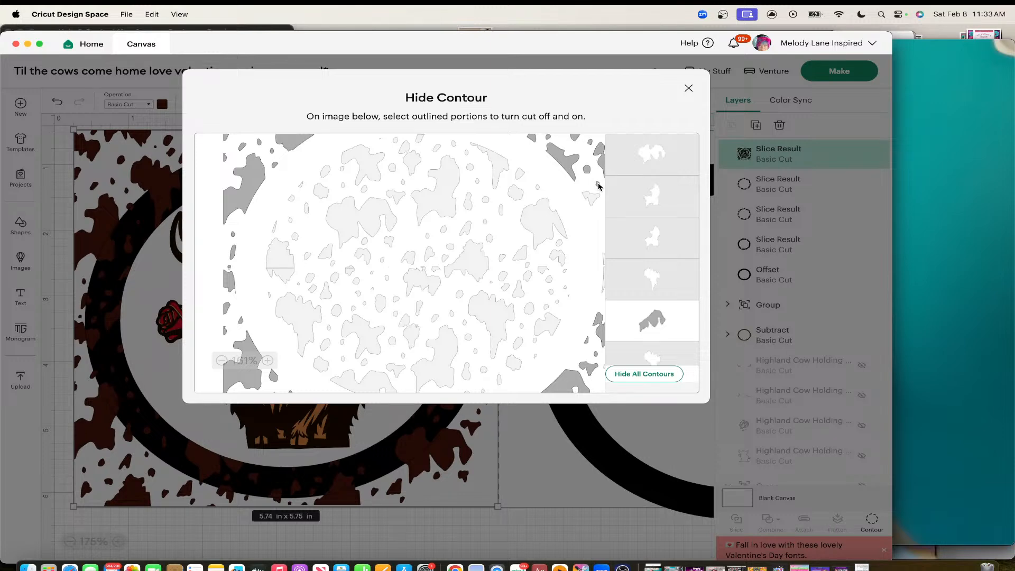
click(592, 197)
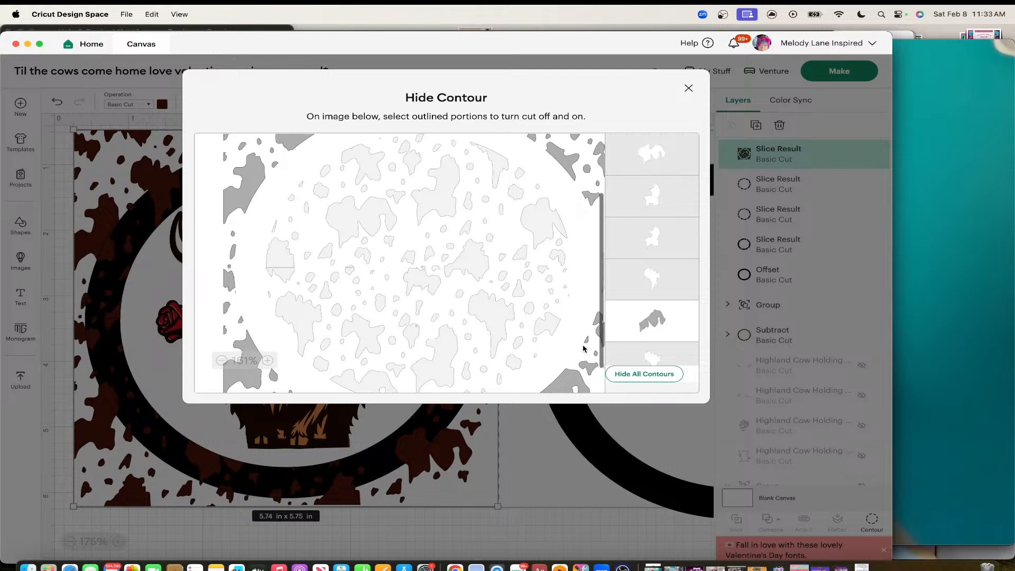
Step: Turn on the remaining cow print spots in the lower-right and upper-right corners and along the top edge, and finish the contour edit
scroll(407, 302, down, 1)
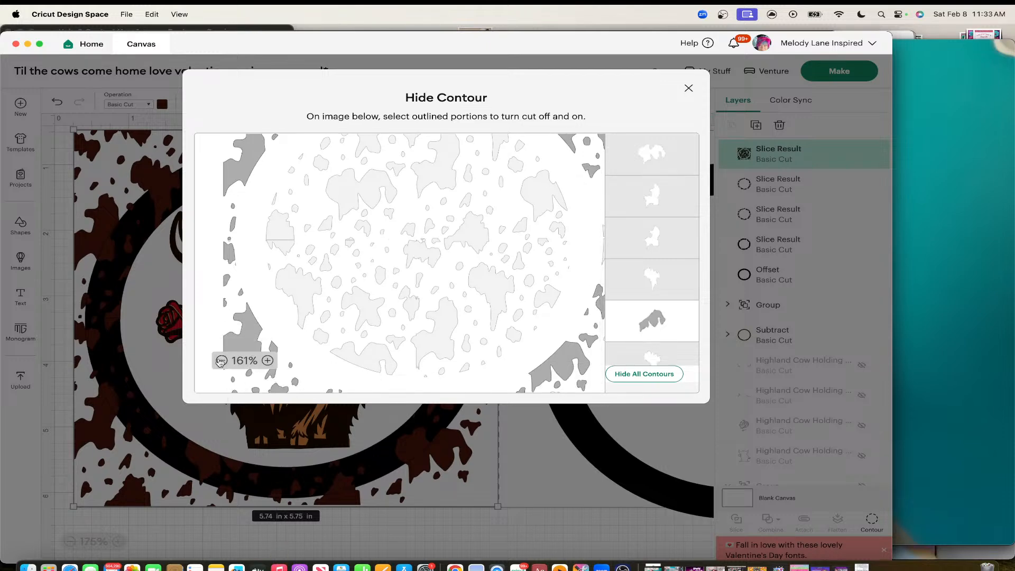
click(222, 361)
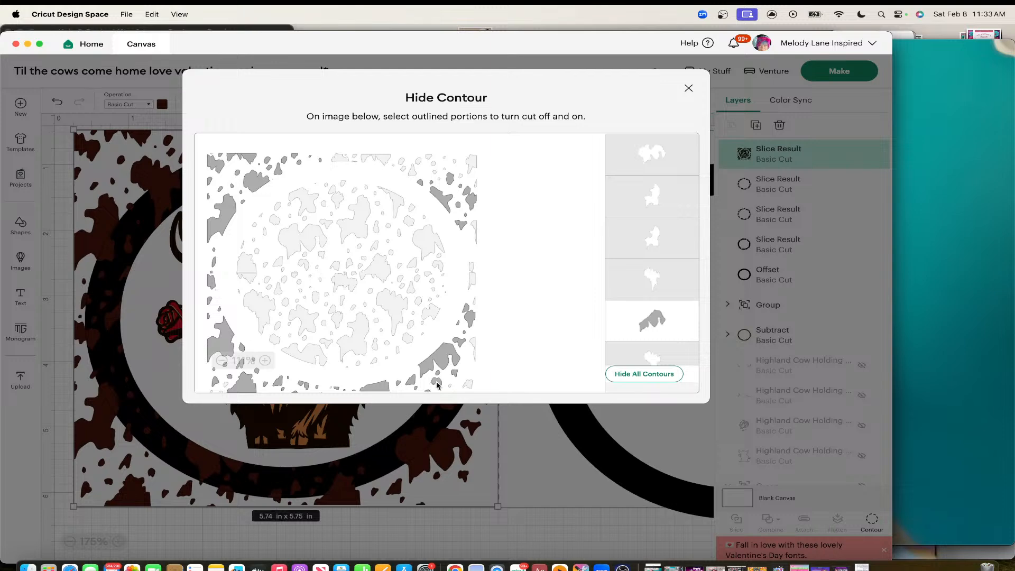
click(467, 385)
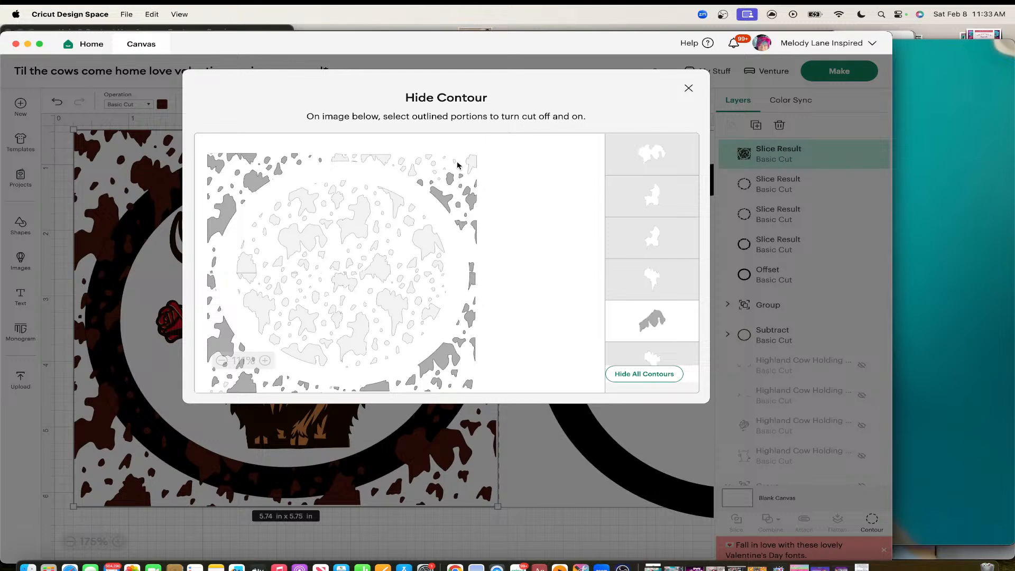
click(469, 163)
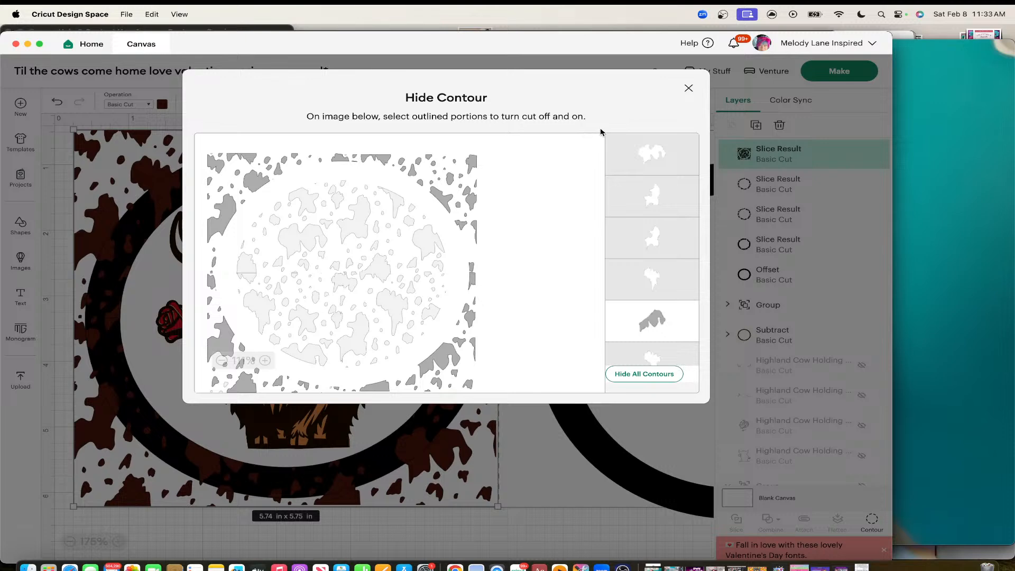
click(688, 88)
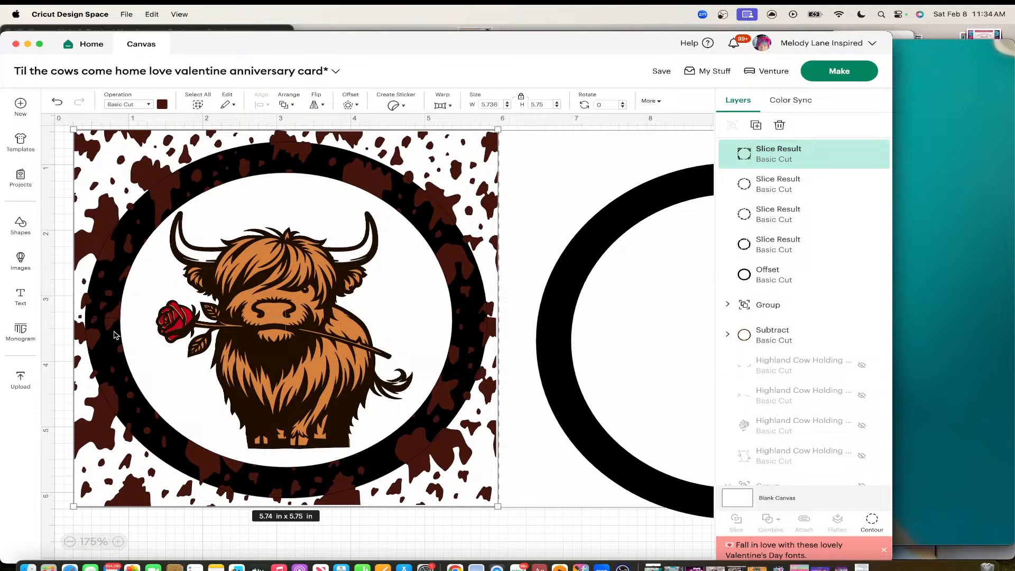
Step: Delete the cow print slice lying on the black oval ring and reposition the outer cow print around the frame on the card front
drag(119, 366, 433, 351)
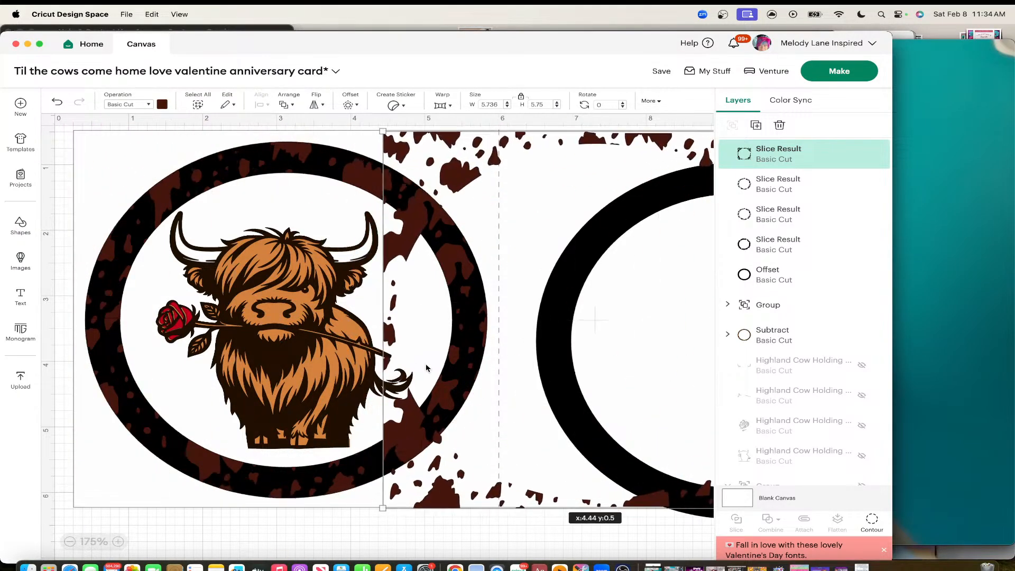
click(149, 206)
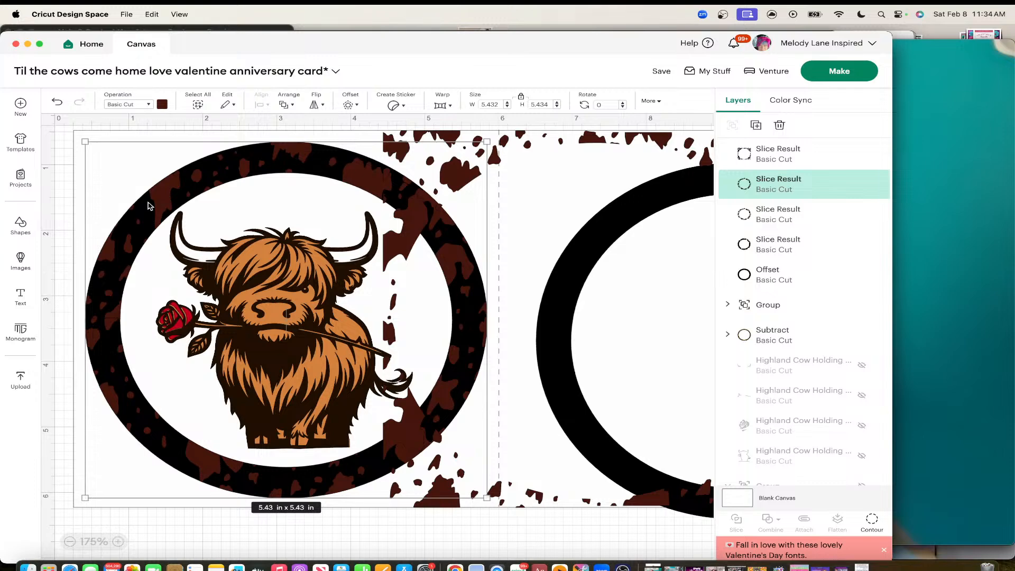
key(Delete)
drag(431, 162, 119, 162)
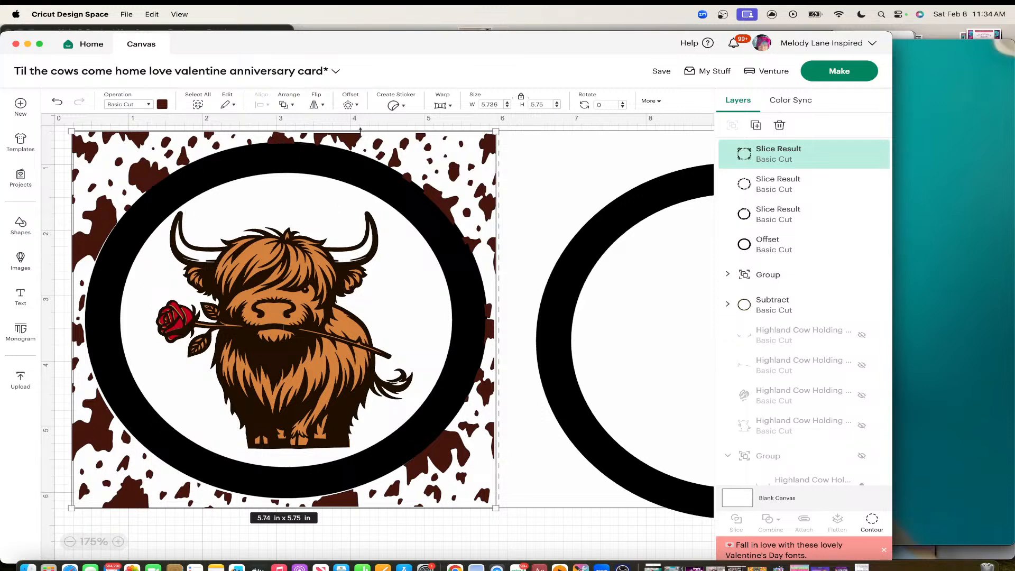
click(354, 107)
drag(367, 149, 346, 151)
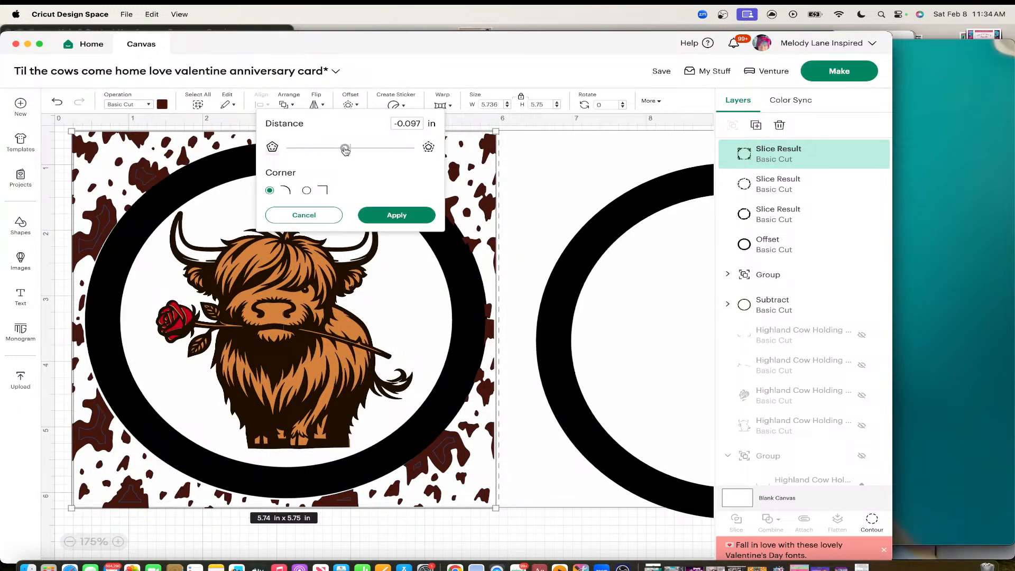
click(245, 166)
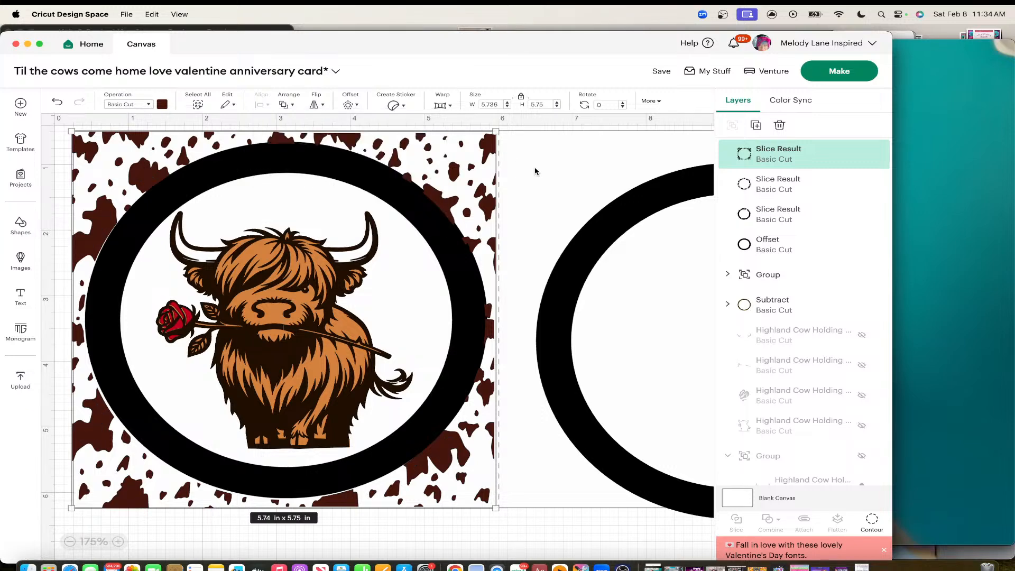
scroll(535, 171, down, 5)
scroll(535, 171, down, 3)
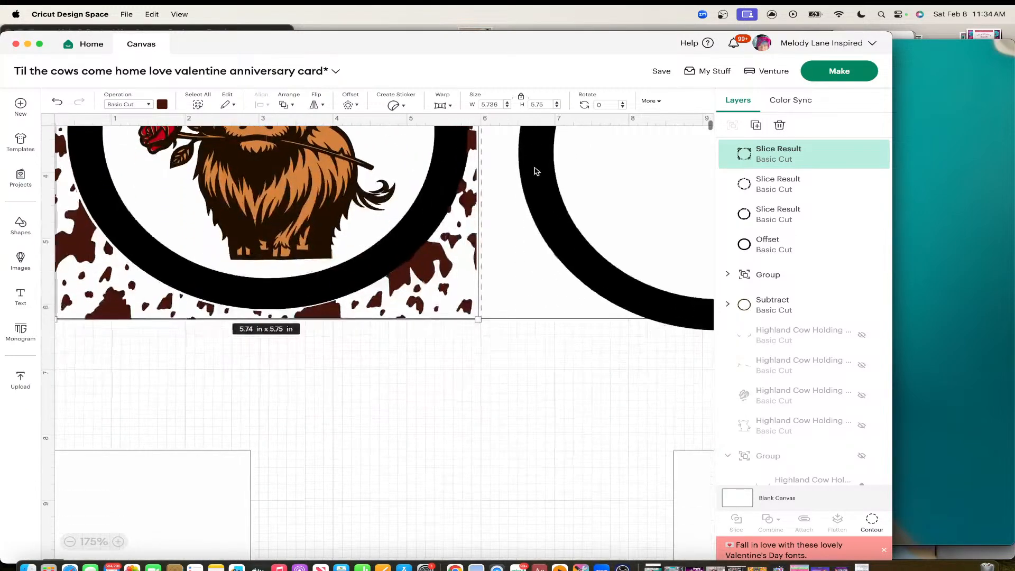
scroll(536, 171, up, 1)
scroll(535, 171, down, 2)
scroll(536, 171, up, 10)
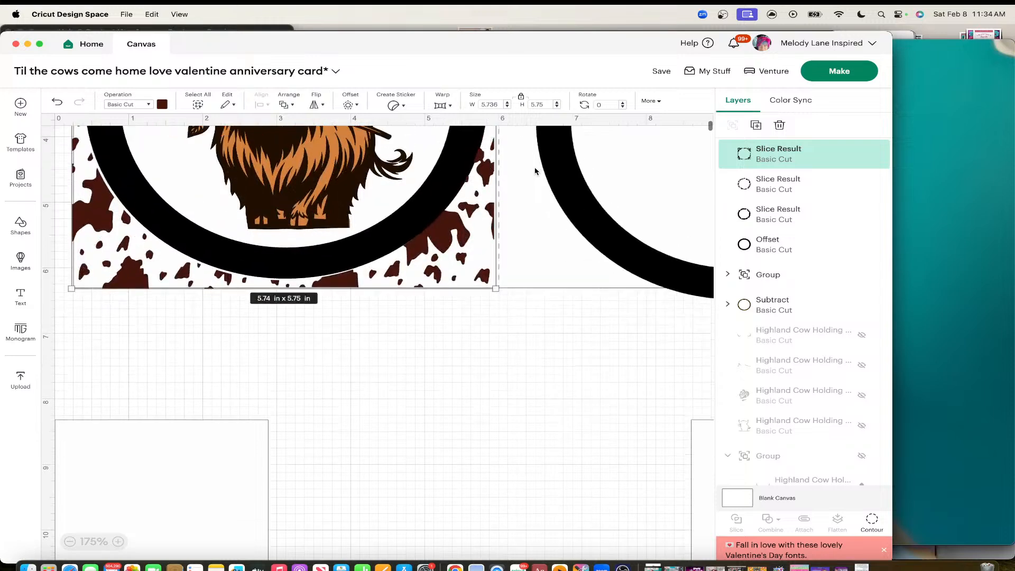
scroll(535, 170, down, 2)
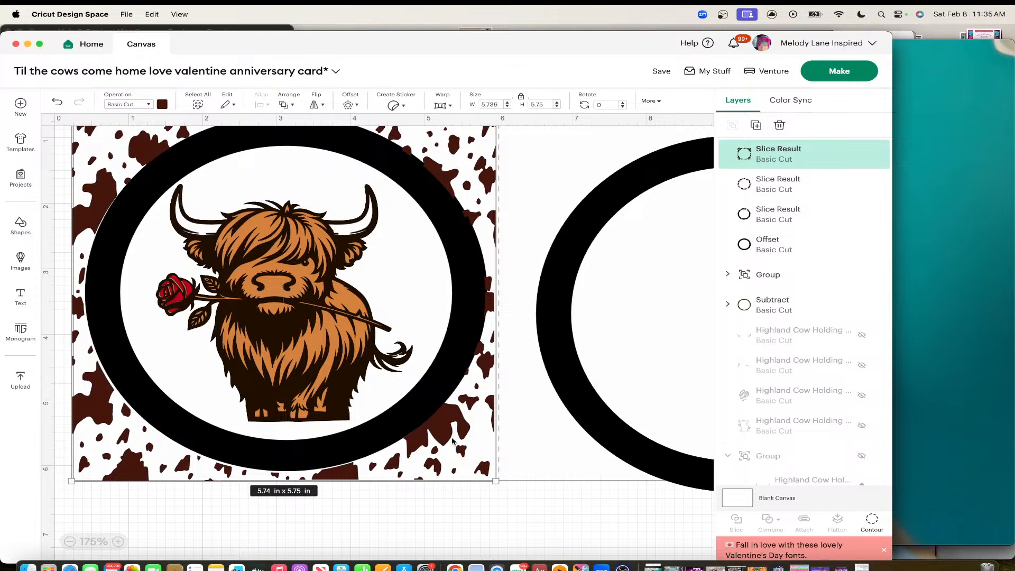
Step: Add the brown Seamless Cow Print image over the attached 11.5 in wide card base piece below the card front
scroll(452, 441, down, 15)
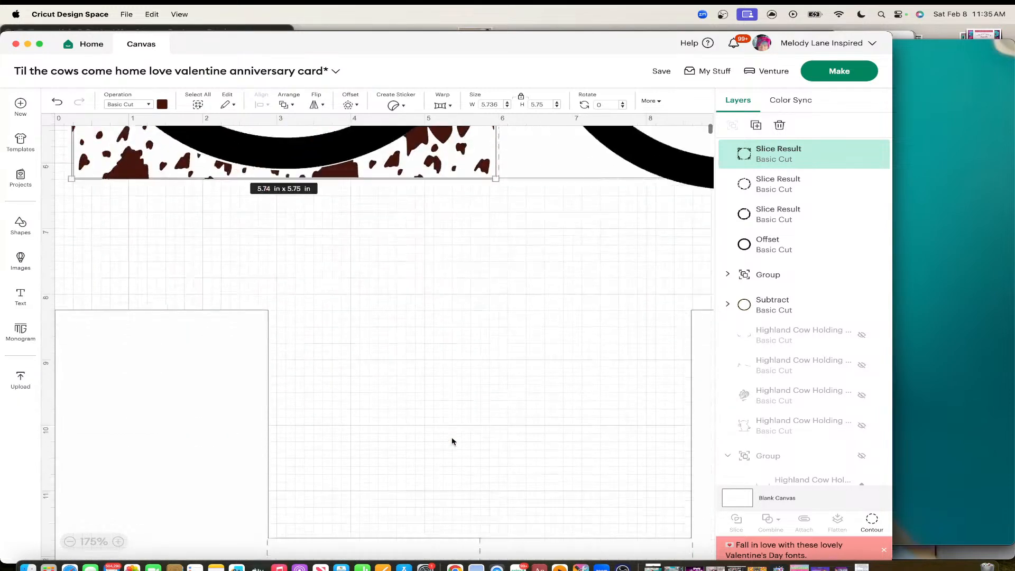
scroll(453, 442, down, 5)
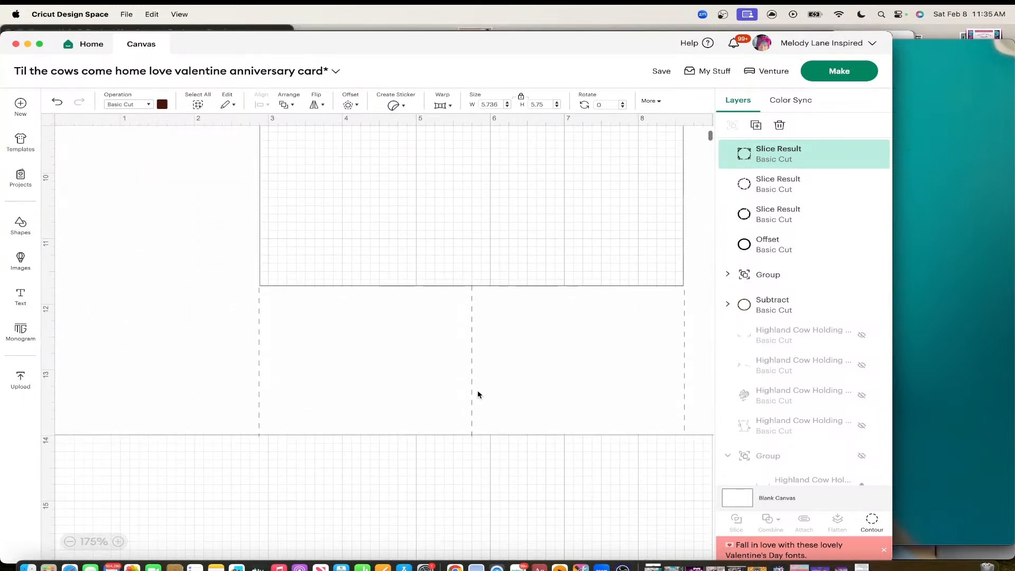
click(476, 395)
click(69, 541)
click(69, 542)
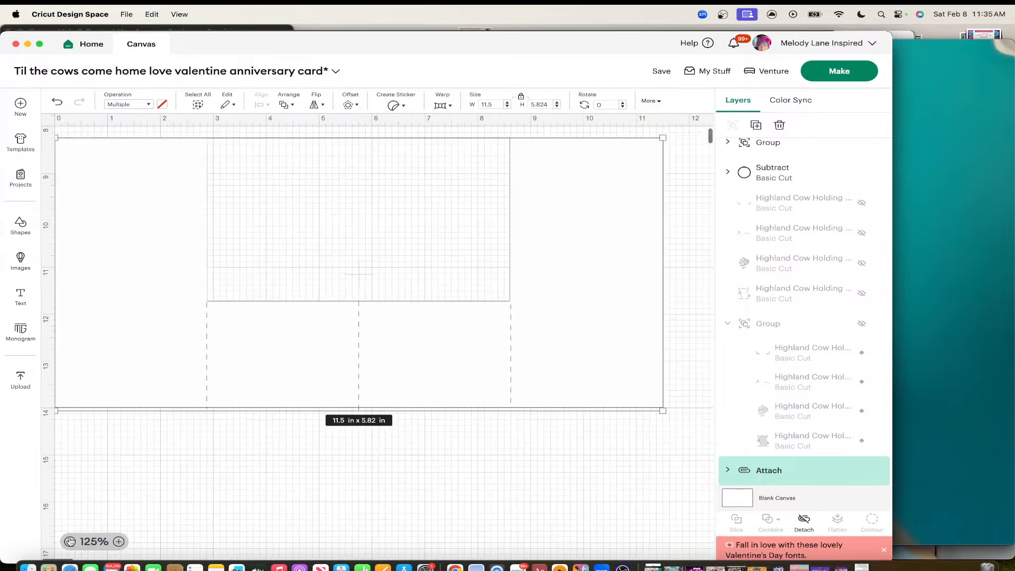
scroll(284, 433, up, 2)
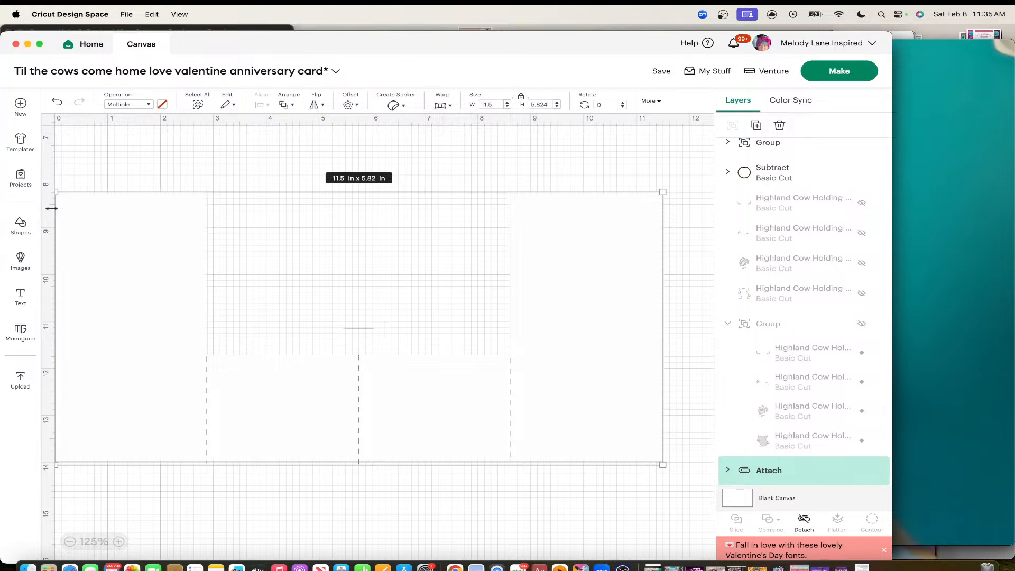
click(24, 258)
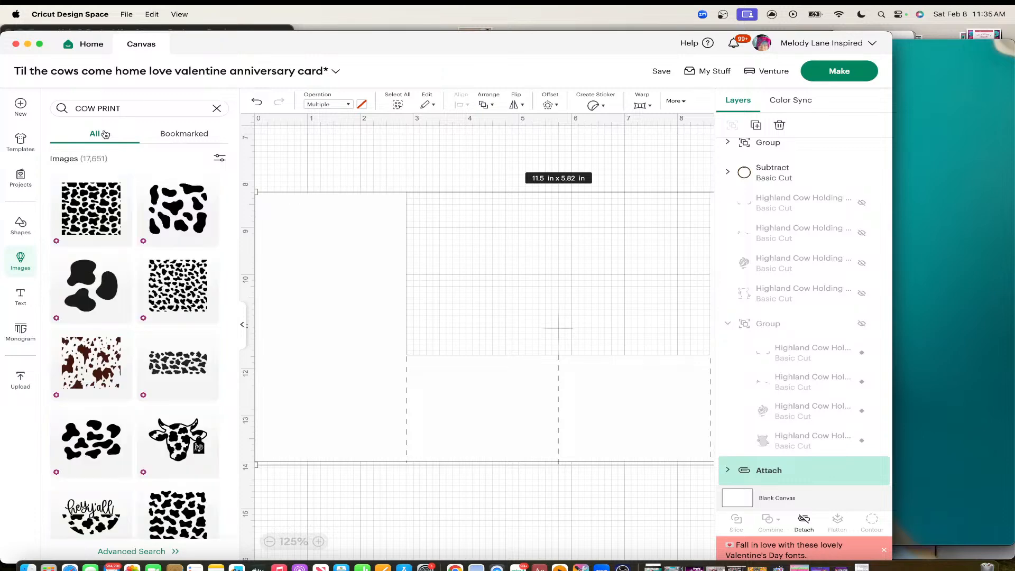
click(90, 362)
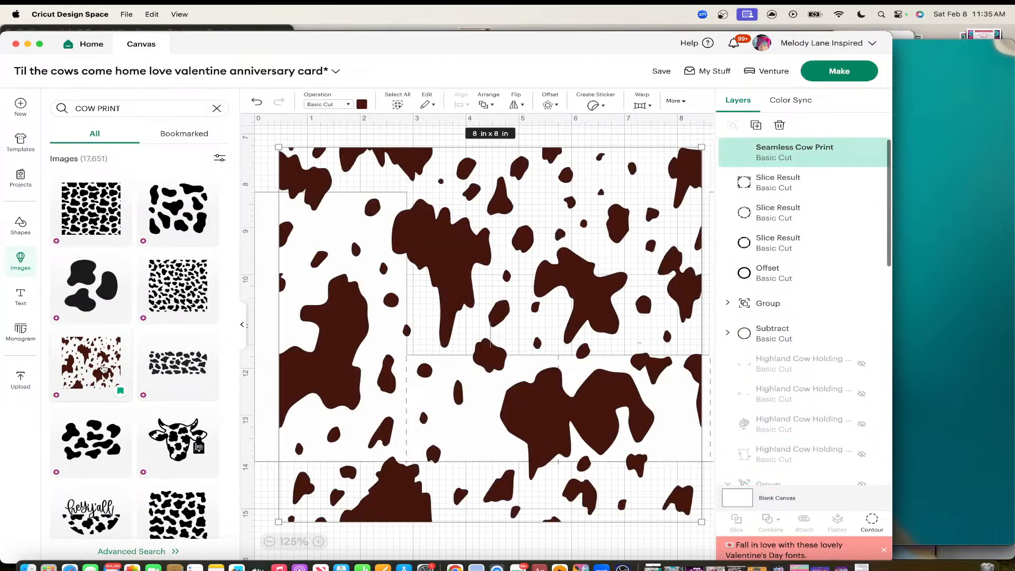
Step: Resize and position the brown cow print to fit the card base's left panel, about 2.84 by 5.71 in
click(242, 324)
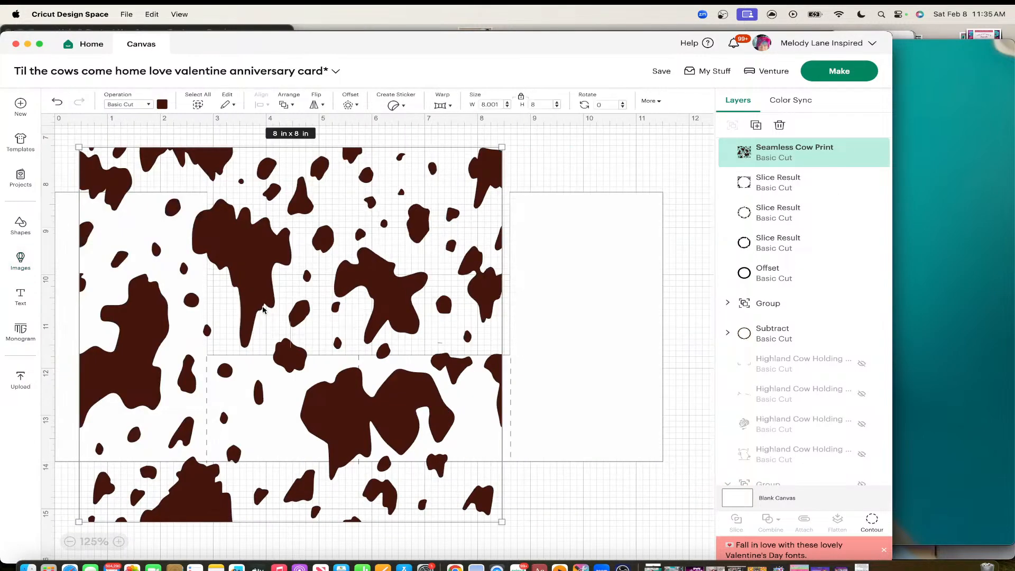
drag(291, 293, 370, 289)
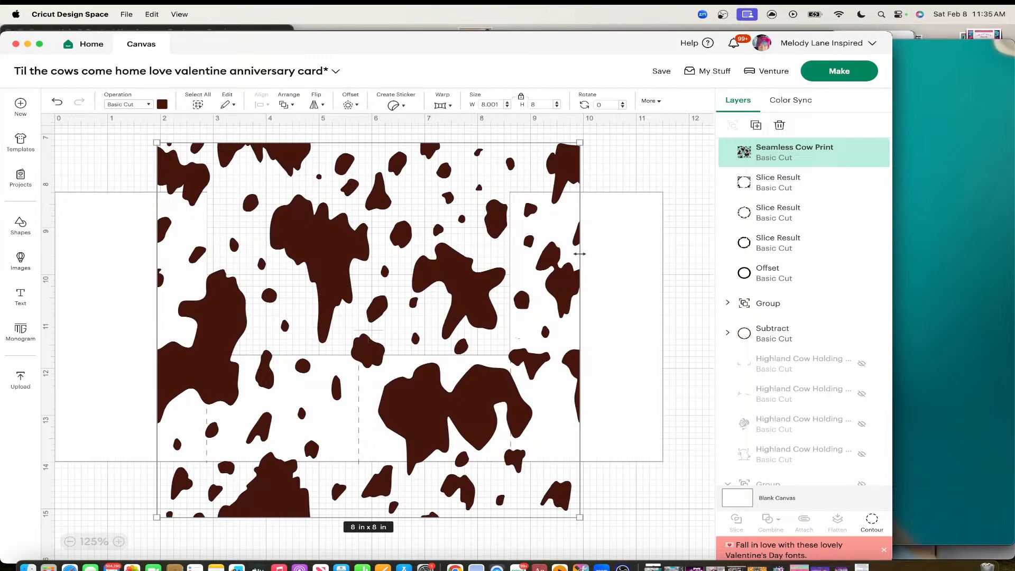
drag(580, 254, 398, 283)
drag(390, 162, 231, 285)
drag(158, 363, 151, 272)
drag(225, 279, 207, 279)
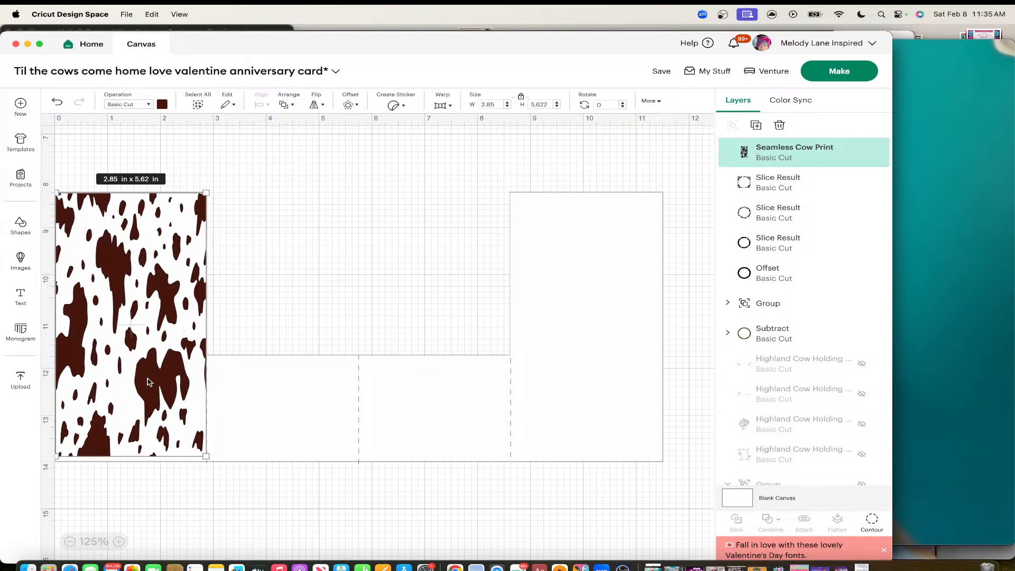
drag(124, 452, 125, 461)
drag(203, 367, 203, 368)
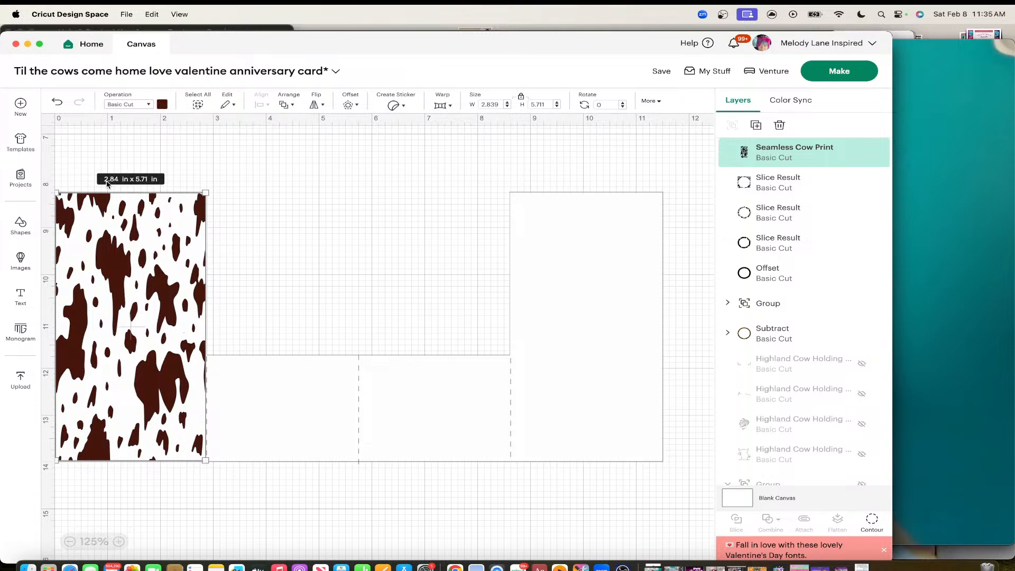
Step: Add a square shape and place it in the open area between the card base's side panels
click(20, 227)
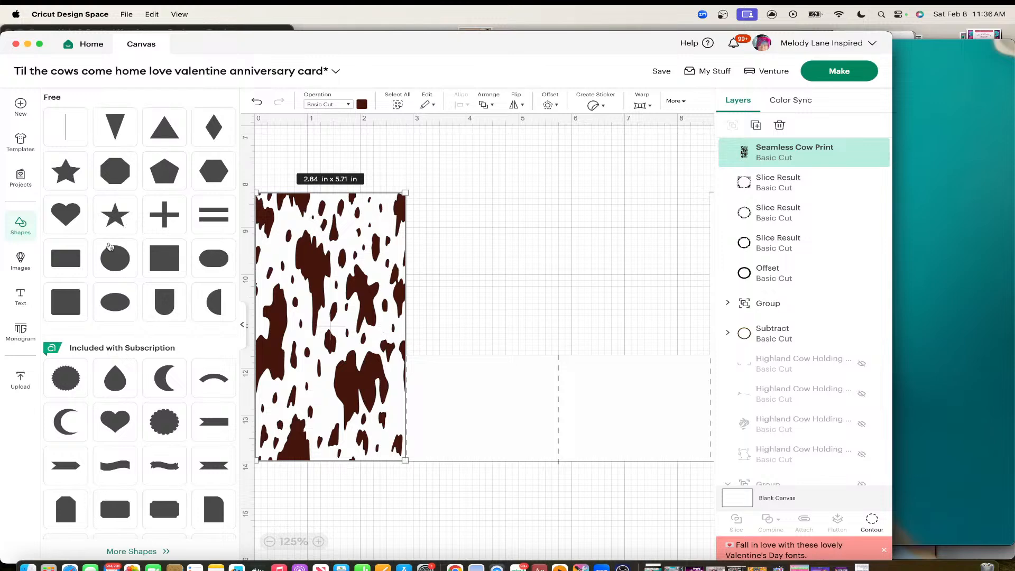
click(164, 258)
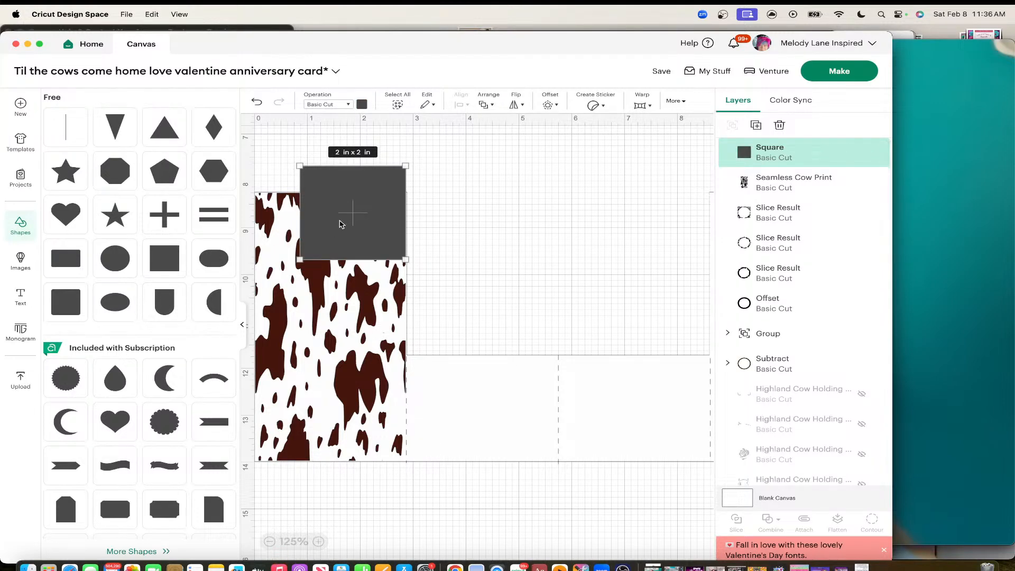
click(243, 323)
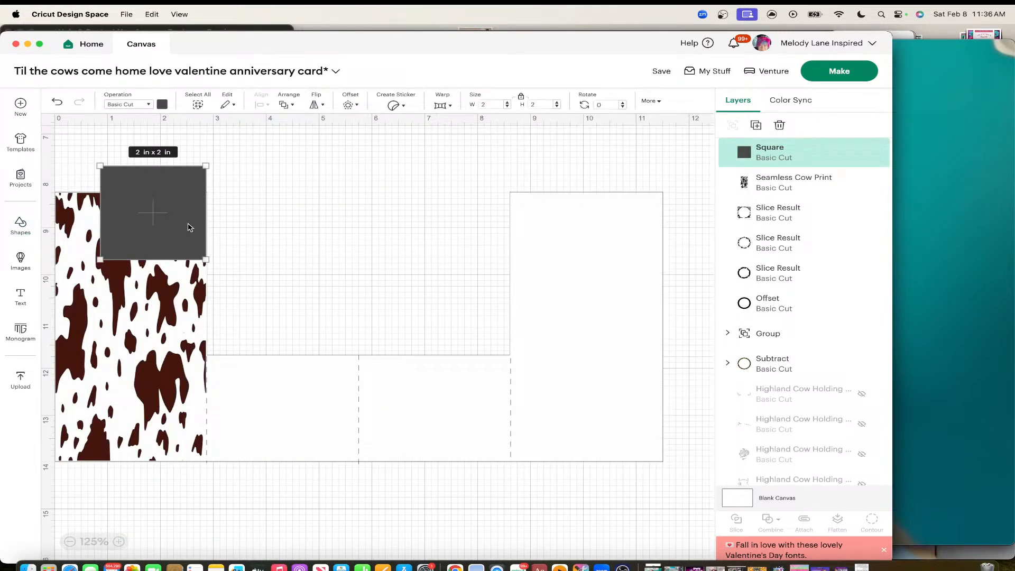
drag(190, 227, 348, 265)
Step: Set the cow print's width on the left panel to 2.84 in
click(156, 231)
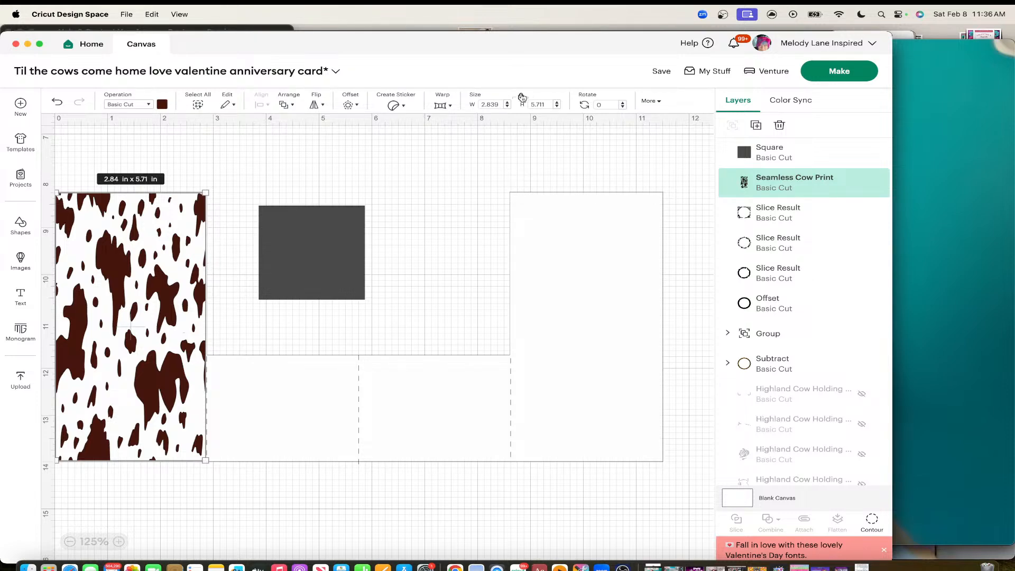
click(499, 104)
key(BackSpace)
key(BackSpace)
text(4)
click(548, 103)
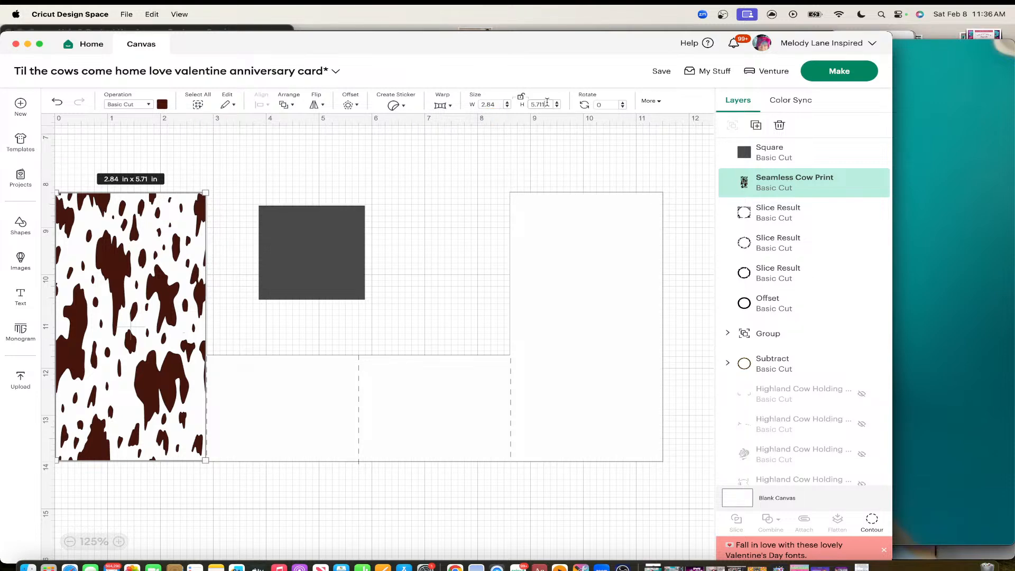
Step: Resize the grey square to 2.84 in wide and 5.71 in high with its proportions unlocked
click(331, 233)
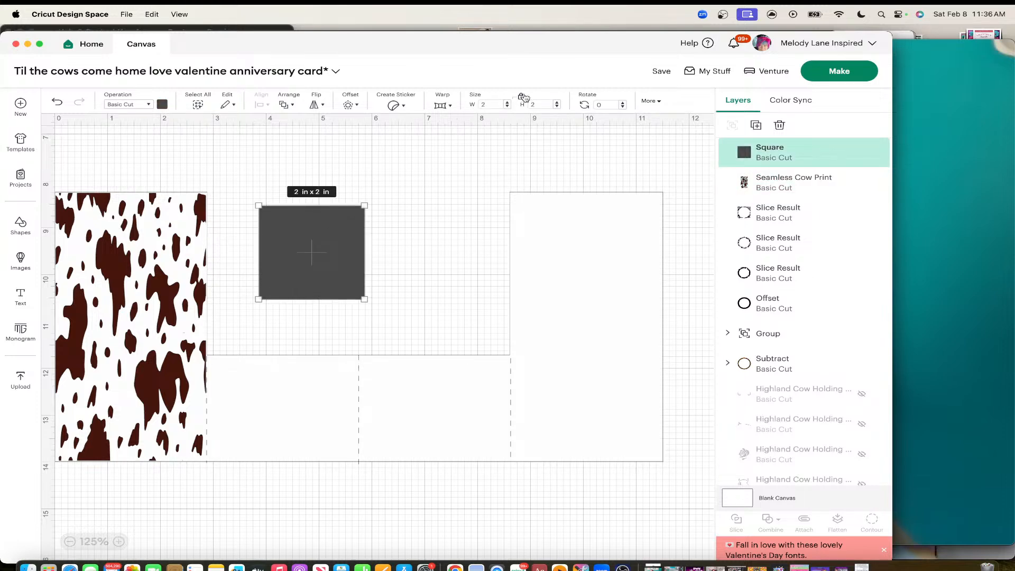
click(486, 104)
text(.84)
click(539, 105)
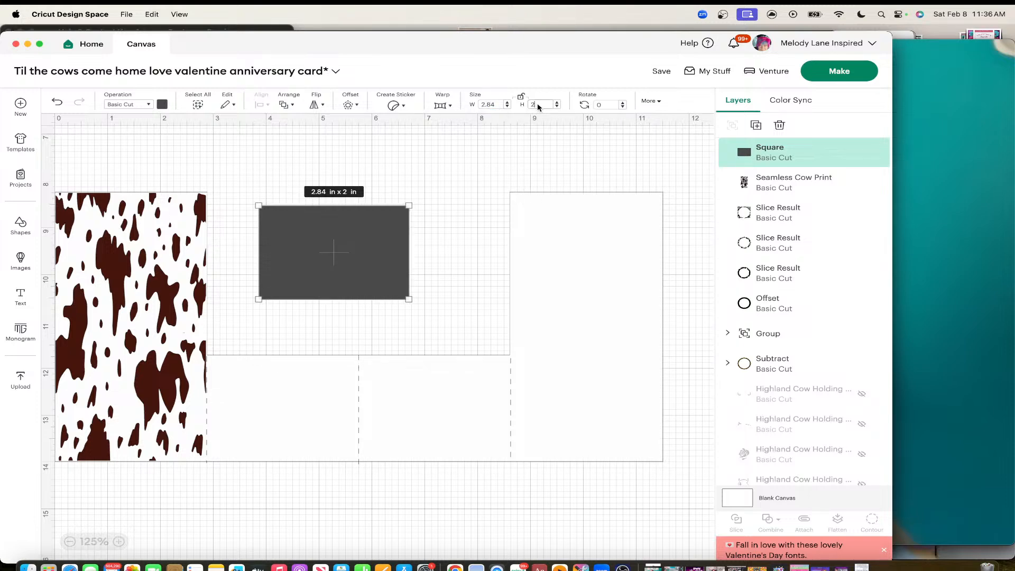
text(5.71)
click(494, 139)
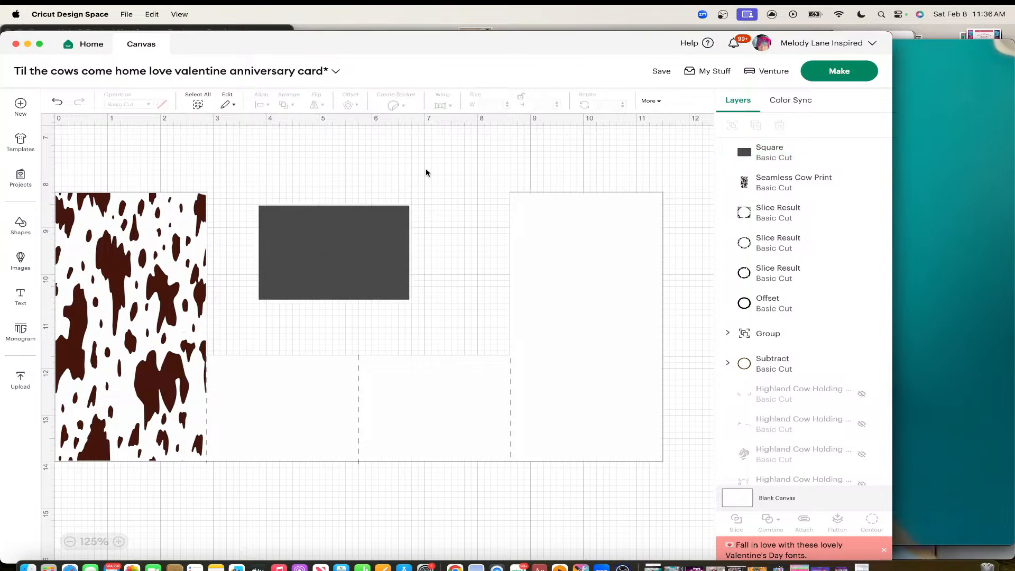
click(343, 243)
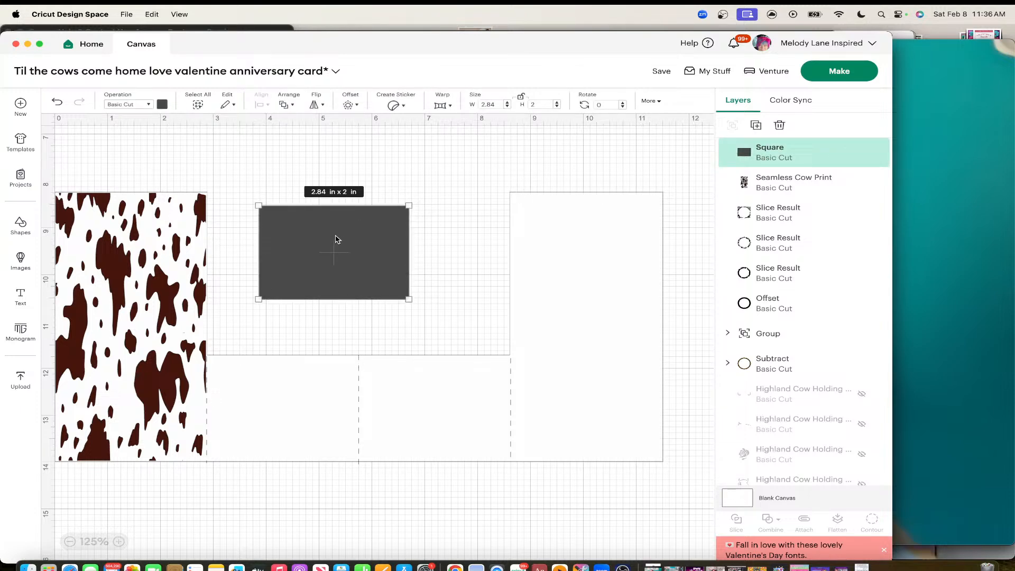
click(539, 104)
key(BackSpace)
text(5.71)
key(Return)
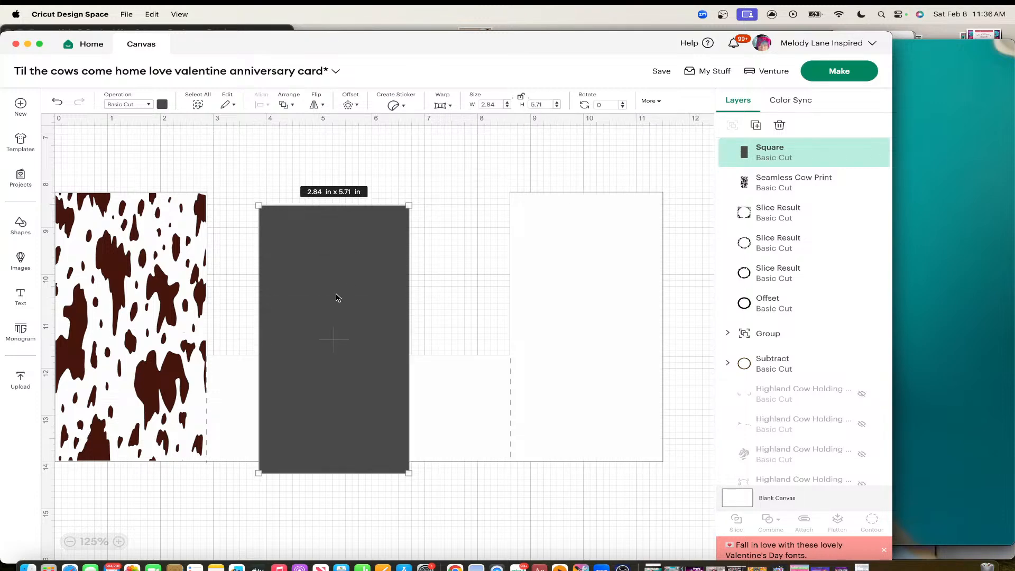
Step: Recolour the resized rectangle white and position it between the card base's side panels
drag(335, 297, 312, 259)
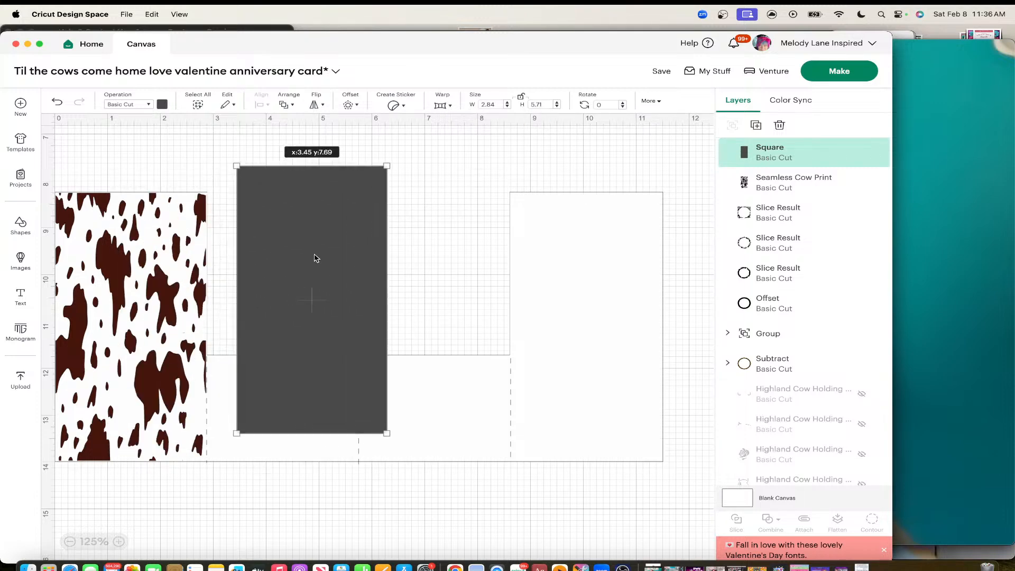
click(162, 104)
click(173, 150)
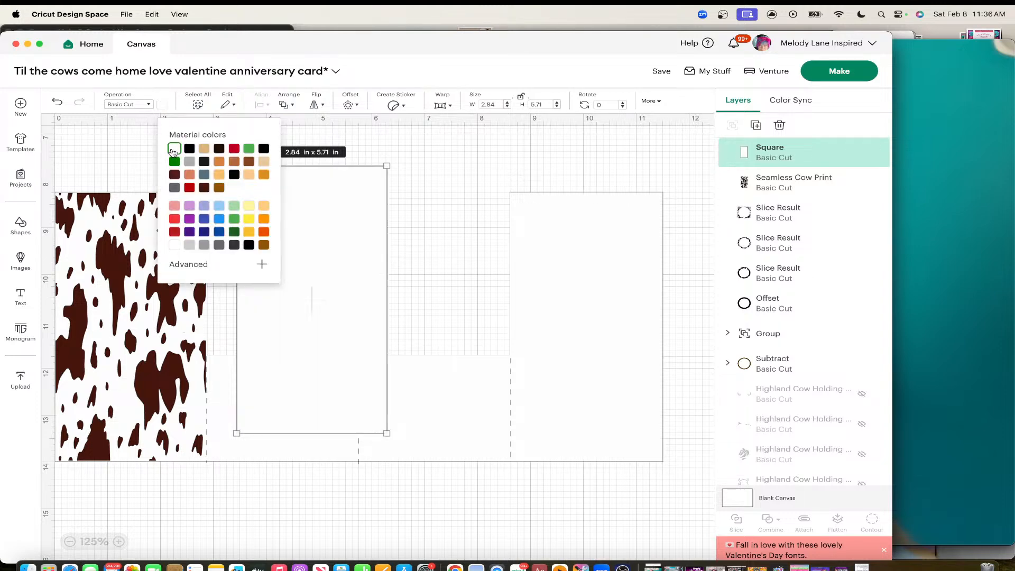
drag(317, 293, 324, 331)
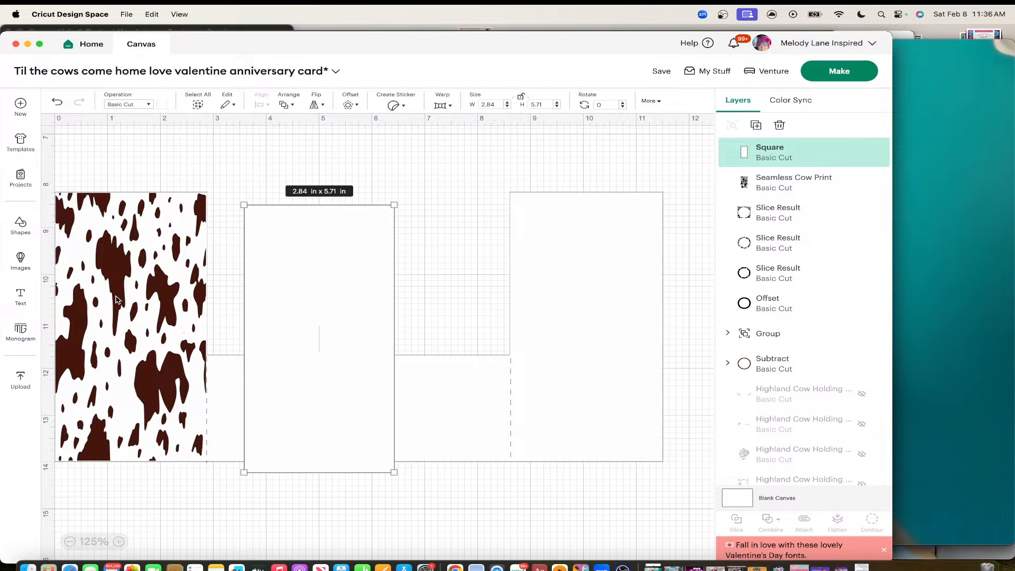
Step: Move the cow print onto the white rectangle and bring it to the front
drag(117, 298, 286, 273)
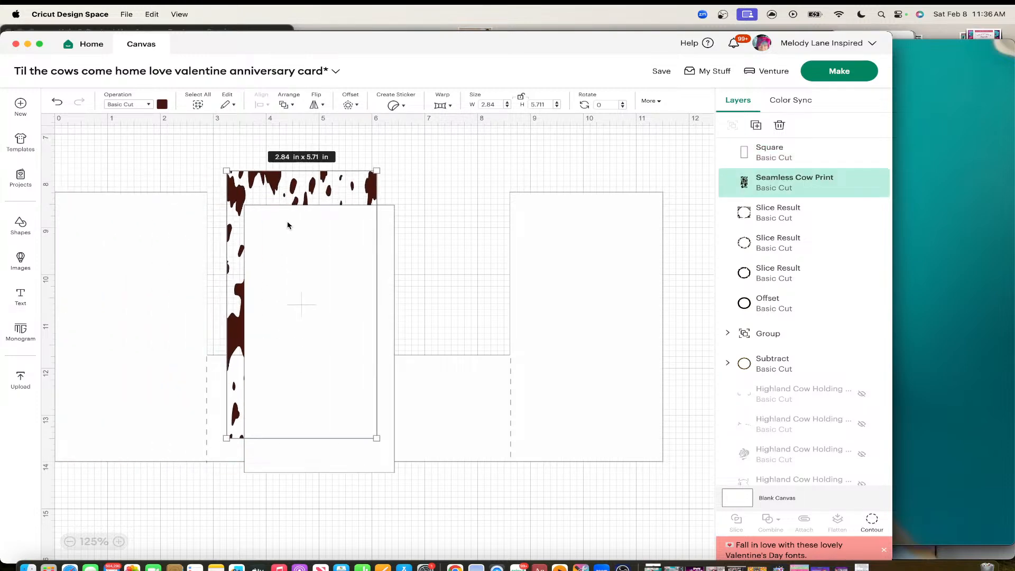
right_click(288, 187)
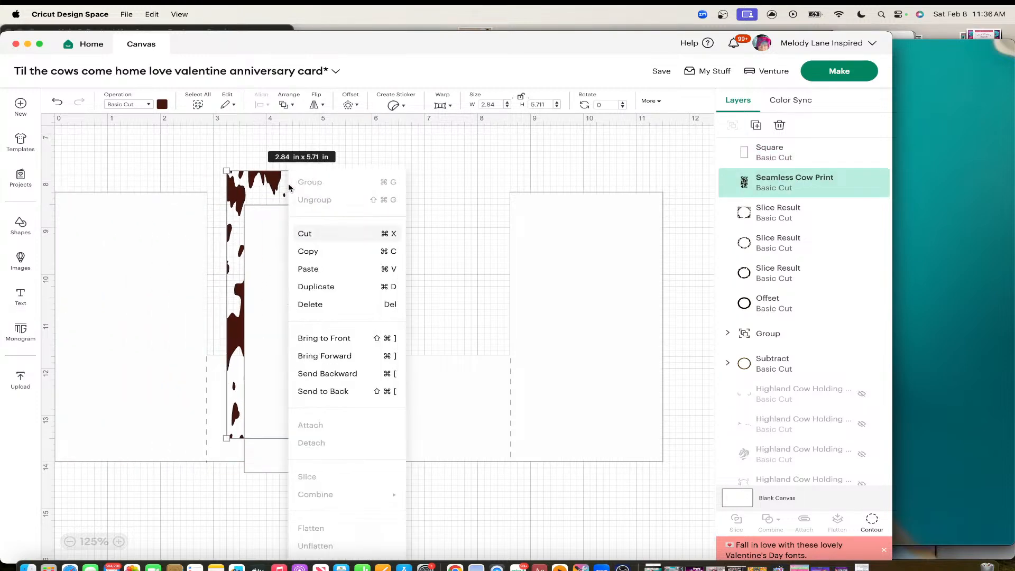
click(339, 338)
drag(299, 186, 324, 221)
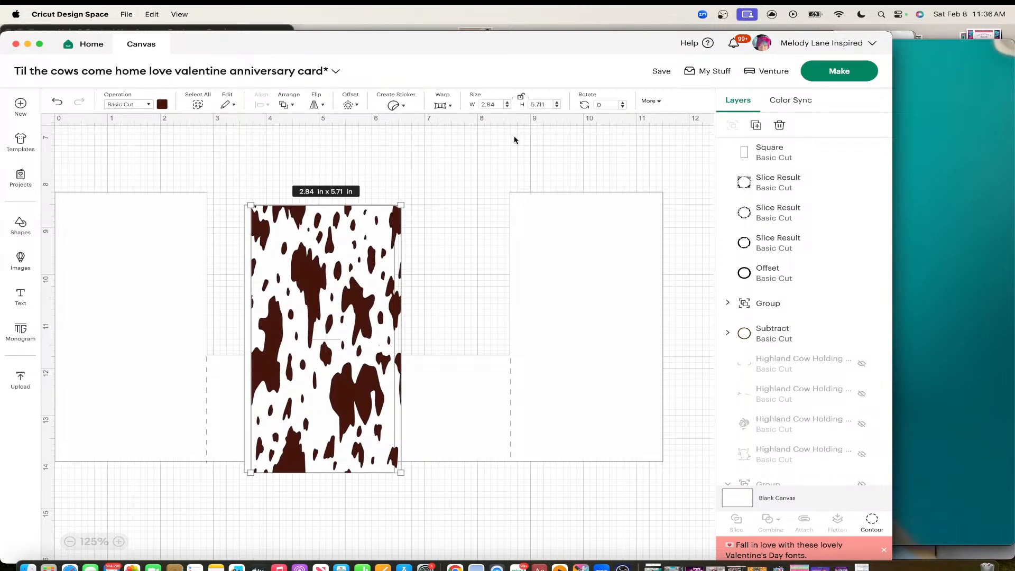
Step: Center the cow print and white rectangle on each other and flatten them into one Print Then Cut piece
shift+click(761, 152)
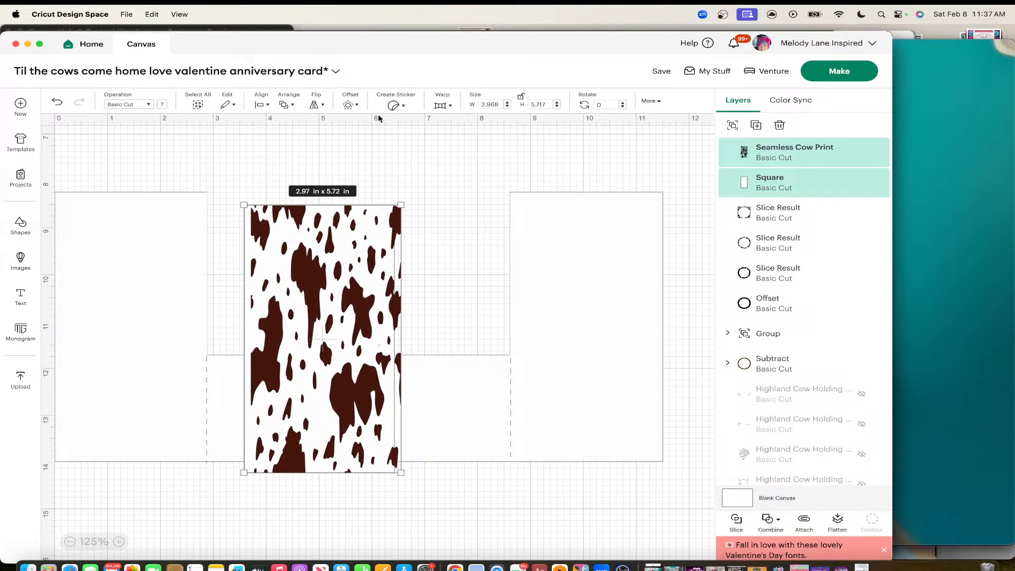
click(261, 104)
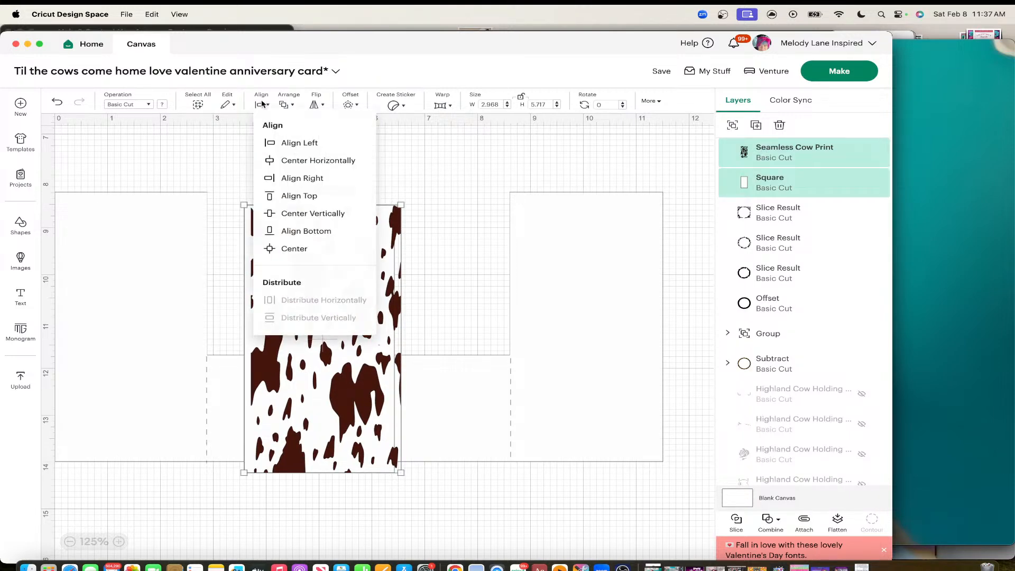
click(293, 249)
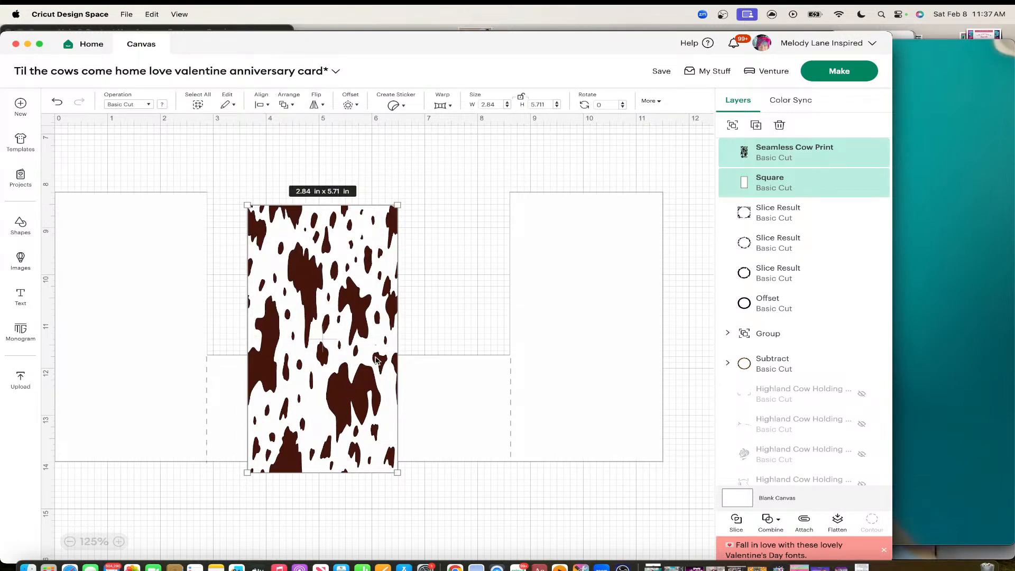
click(839, 519)
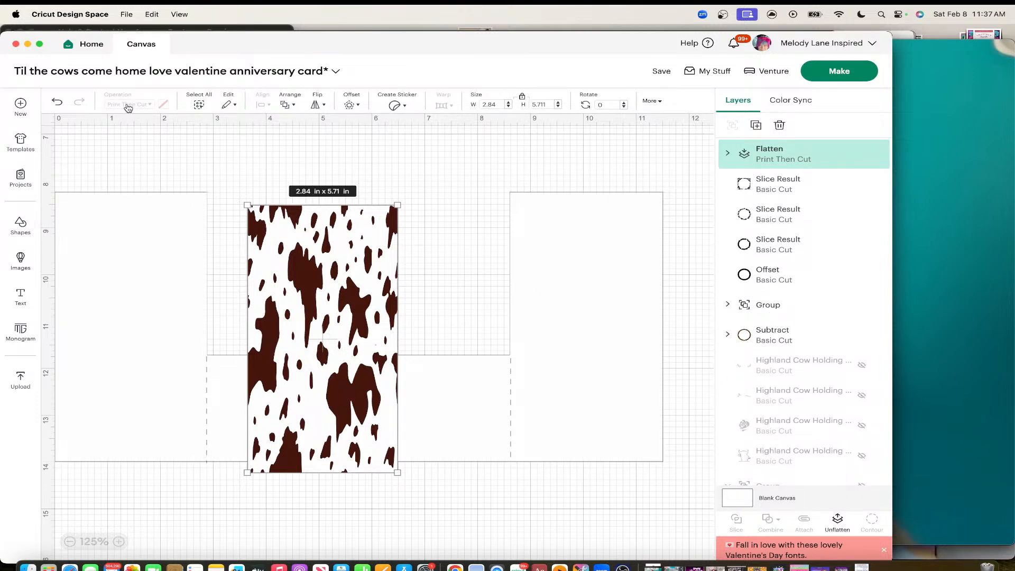
click(300, 155)
Step: Place the flattened cow print over the card base's left panel and save the project
drag(339, 270, 150, 259)
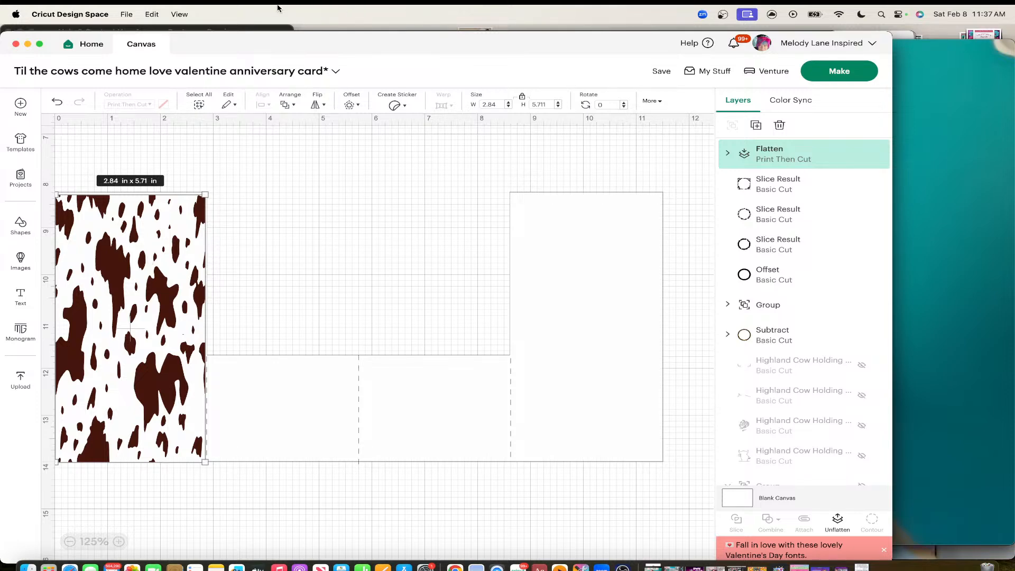
click(661, 70)
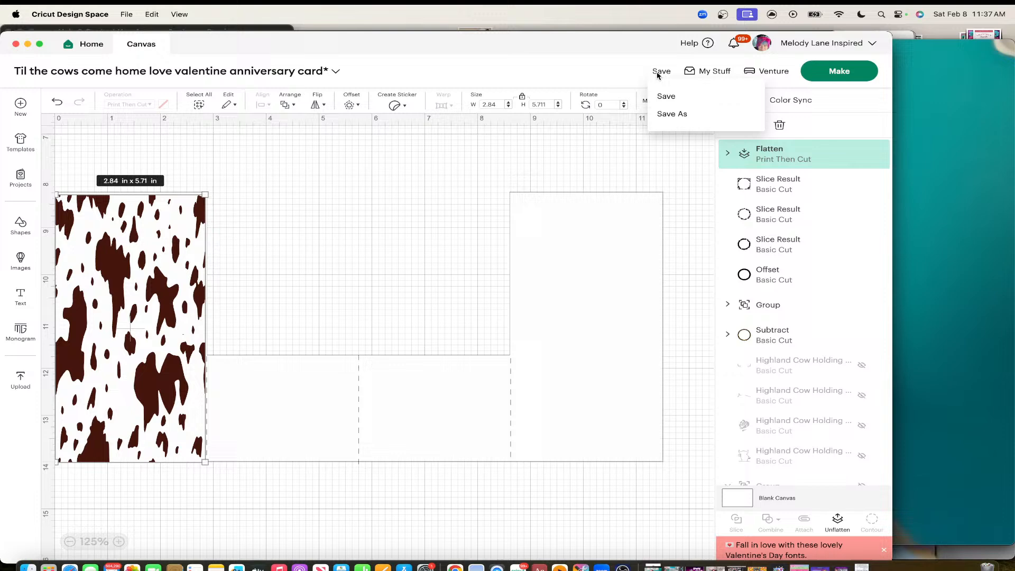
click(664, 98)
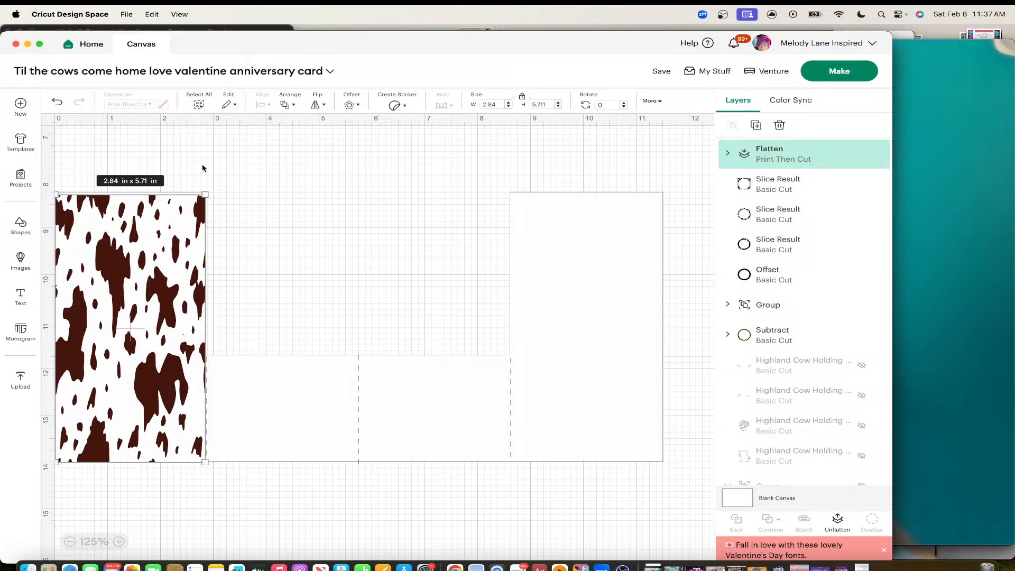
Step: Duplicate the flattened cow print panel and place the copy over the card base's right panel
key(super+d)
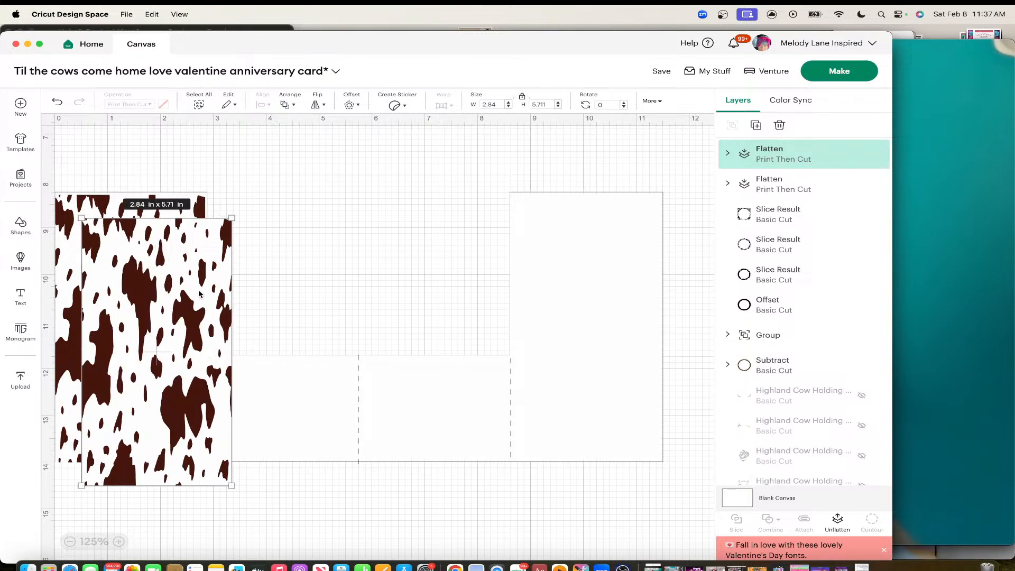
drag(200, 294, 629, 269)
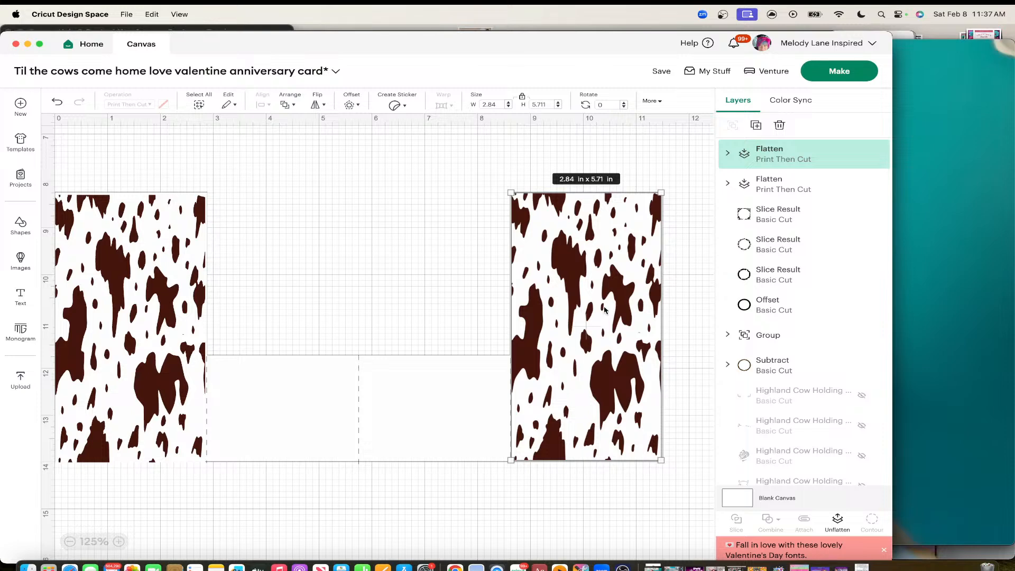
Step: Unhide the funny cows group and bring its cow images into view beside the card base
scroll(783, 267, down, 3)
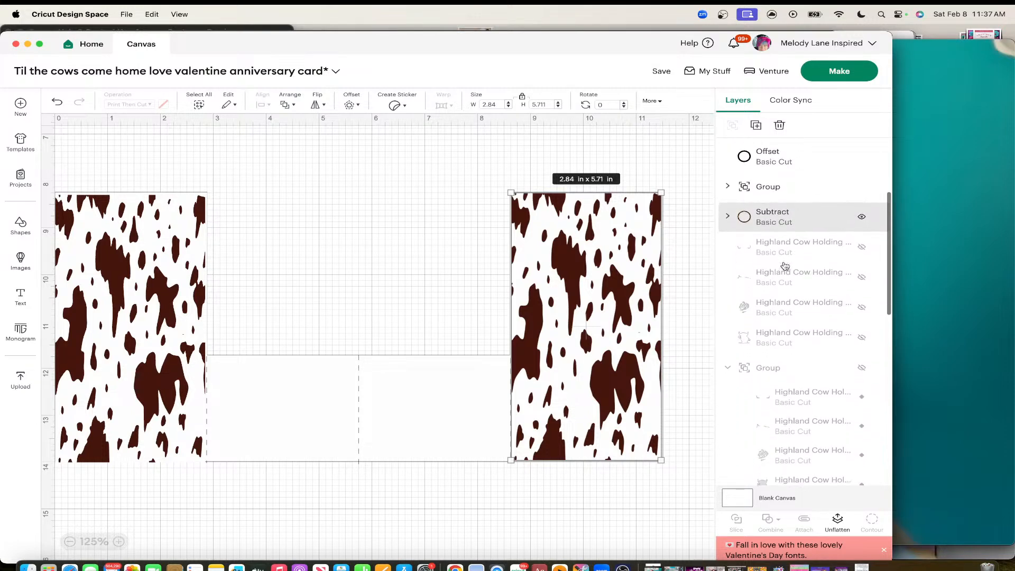
scroll(784, 266, down, 5)
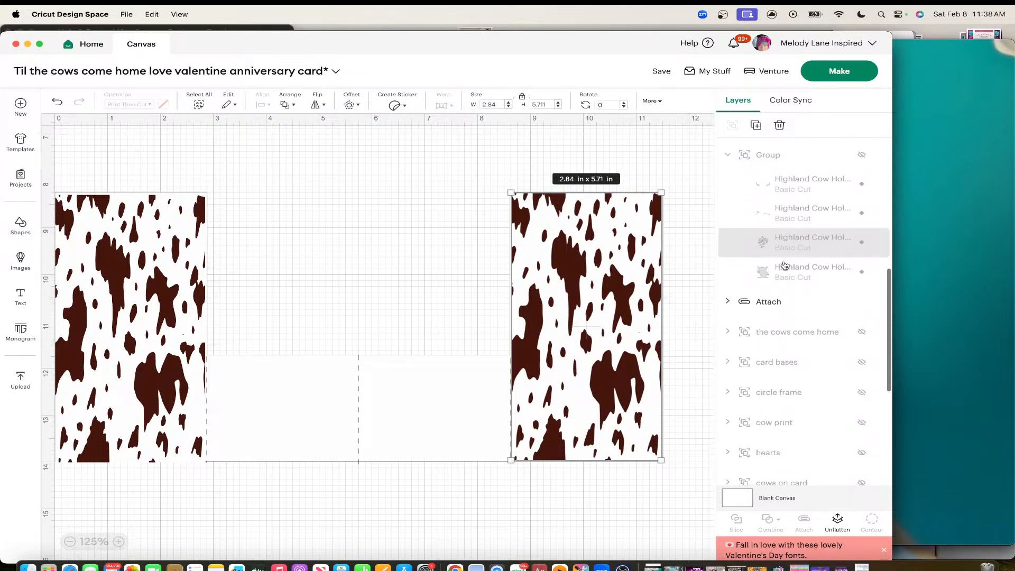
scroll(785, 265, down, 4)
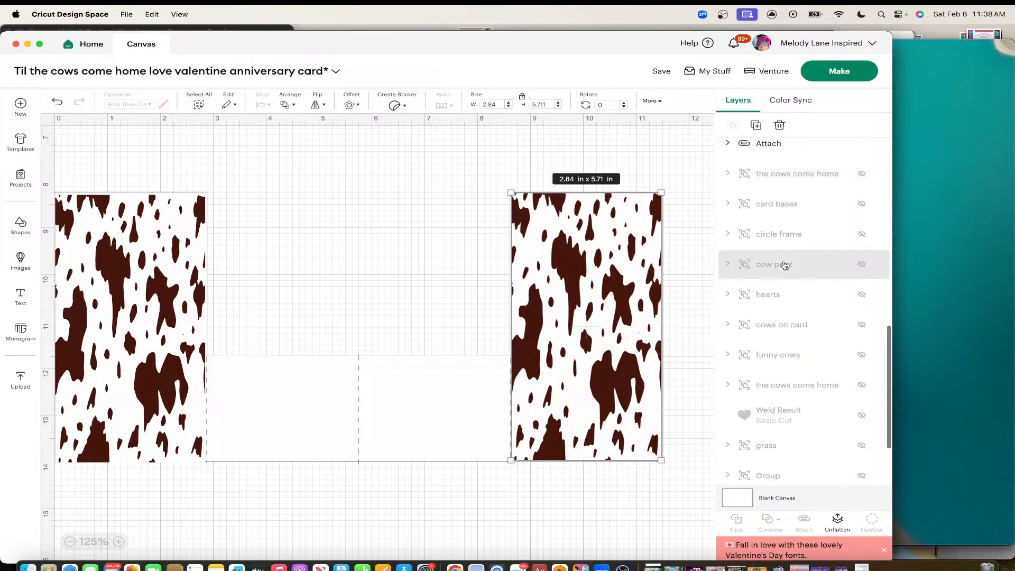
scroll(784, 265, down, 1)
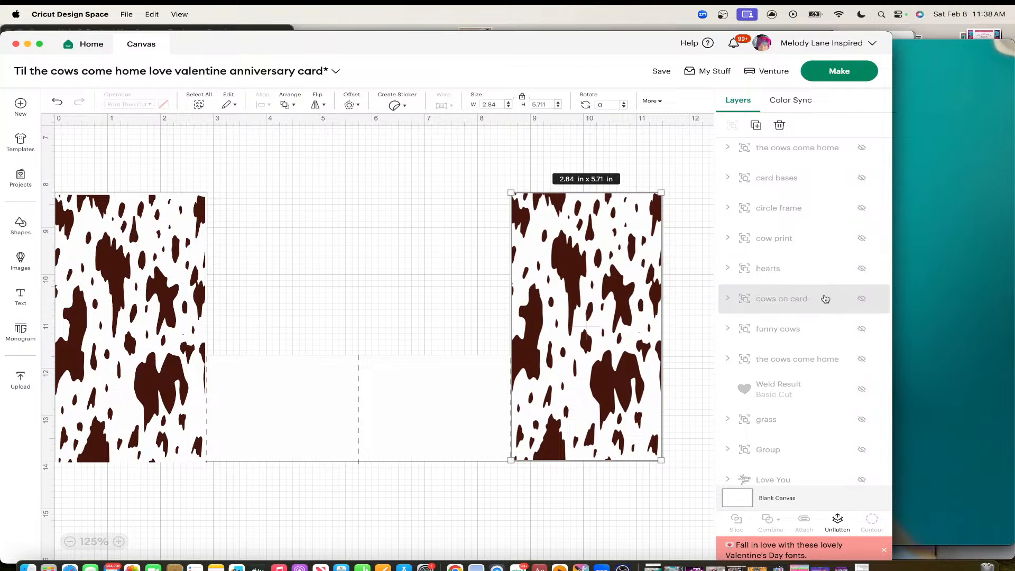
click(864, 329)
scroll(606, 255, right, 10)
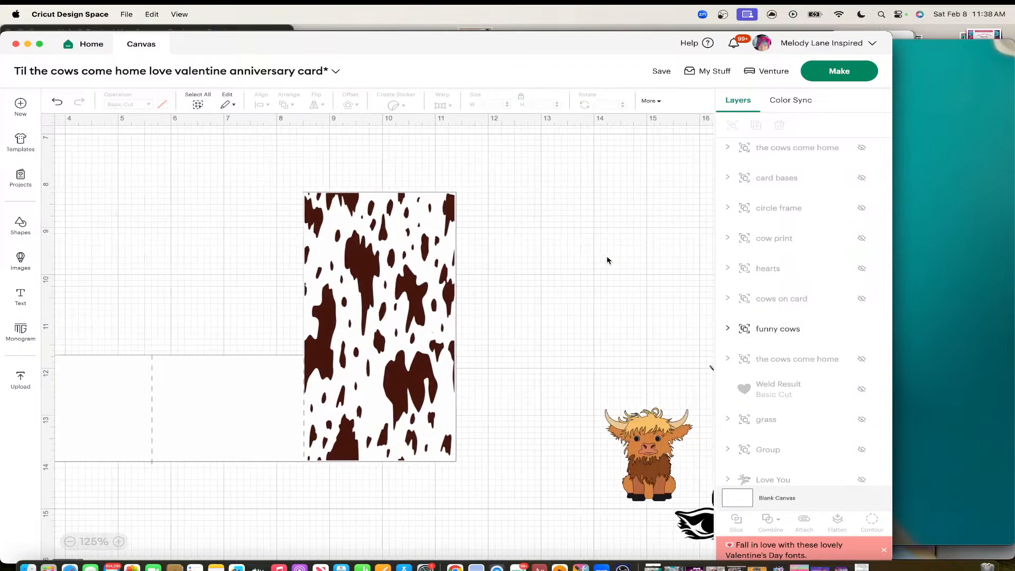
scroll(607, 260, down, 5)
scroll(607, 260, right, 3)
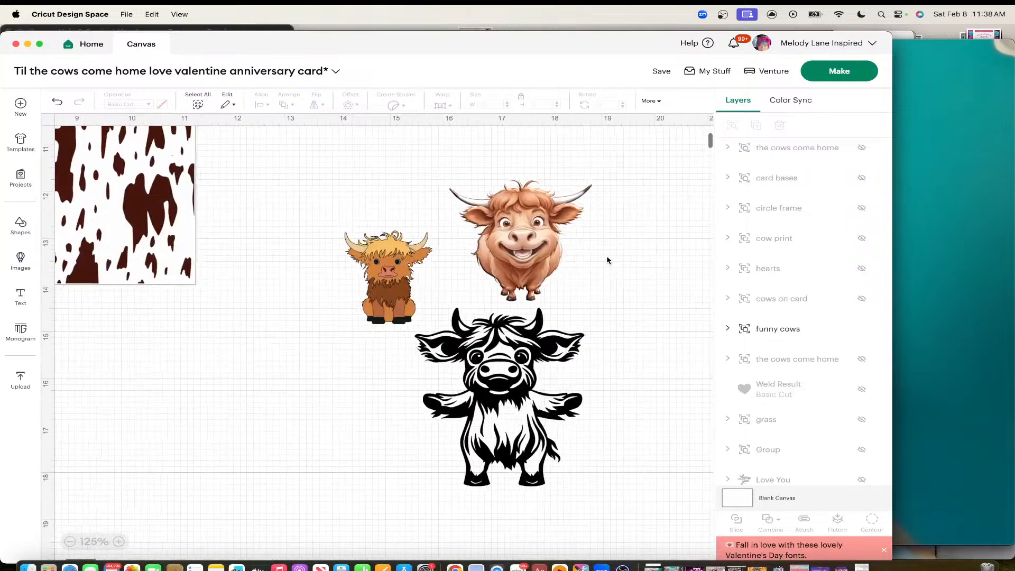
Step: Reposition the funny cows group on the blank canvas area beside the card base
drag(482, 225, 472, 209)
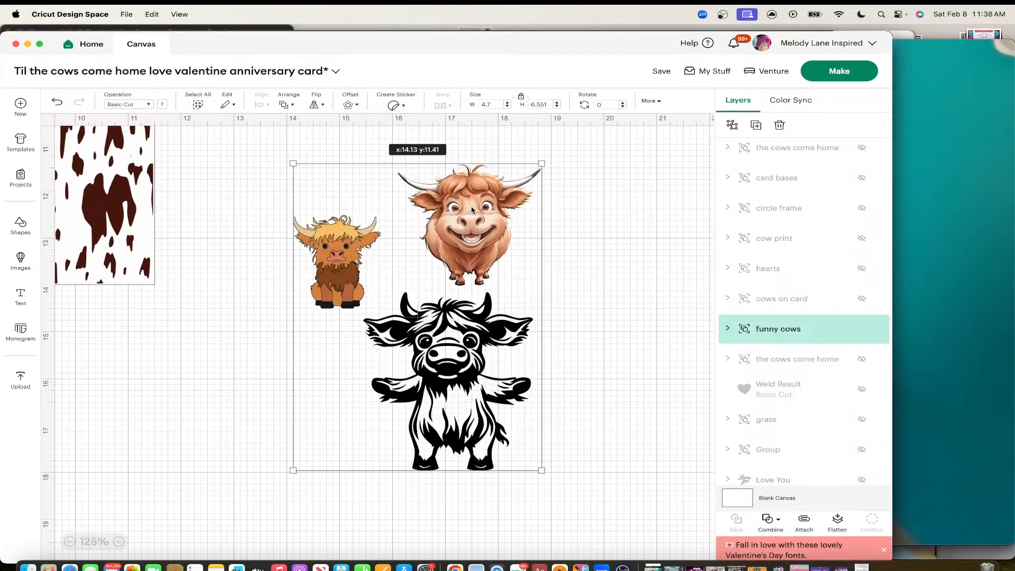
click(593, 234)
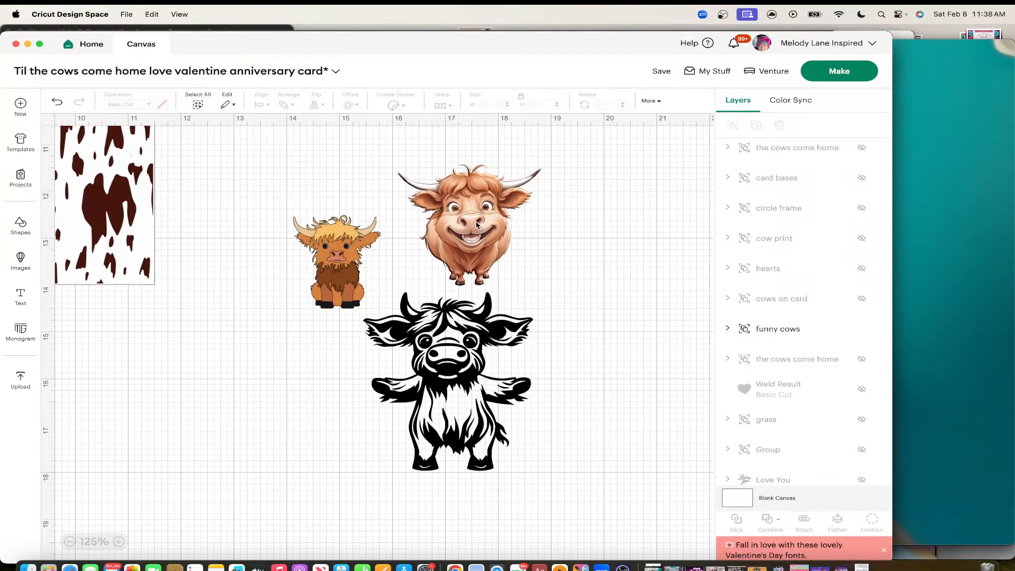
click(477, 222)
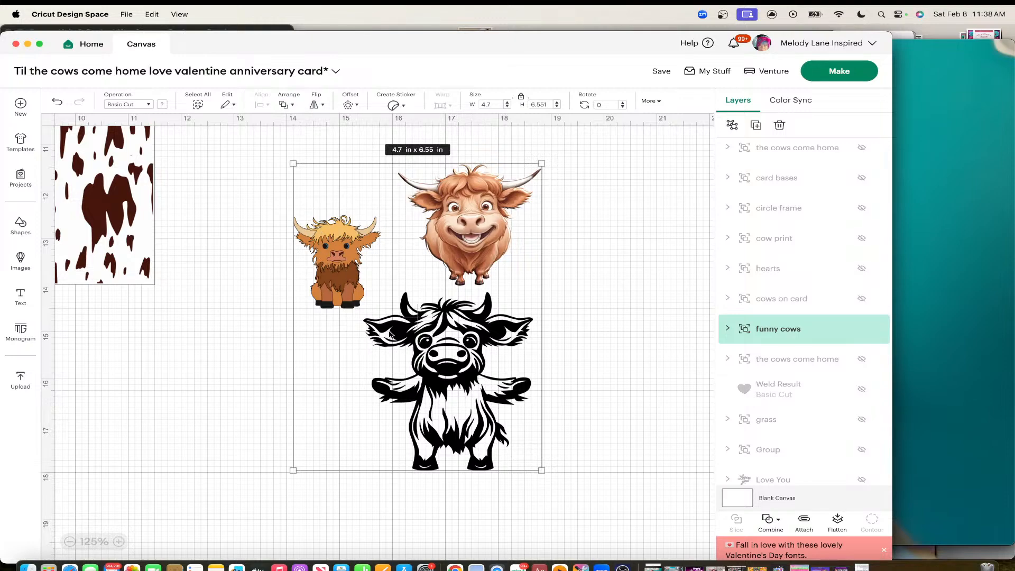
Step: Unhide the cows on card group and move it up over the card base's middle section
scroll(389, 334, left, 10)
scroll(389, 334, up, 4)
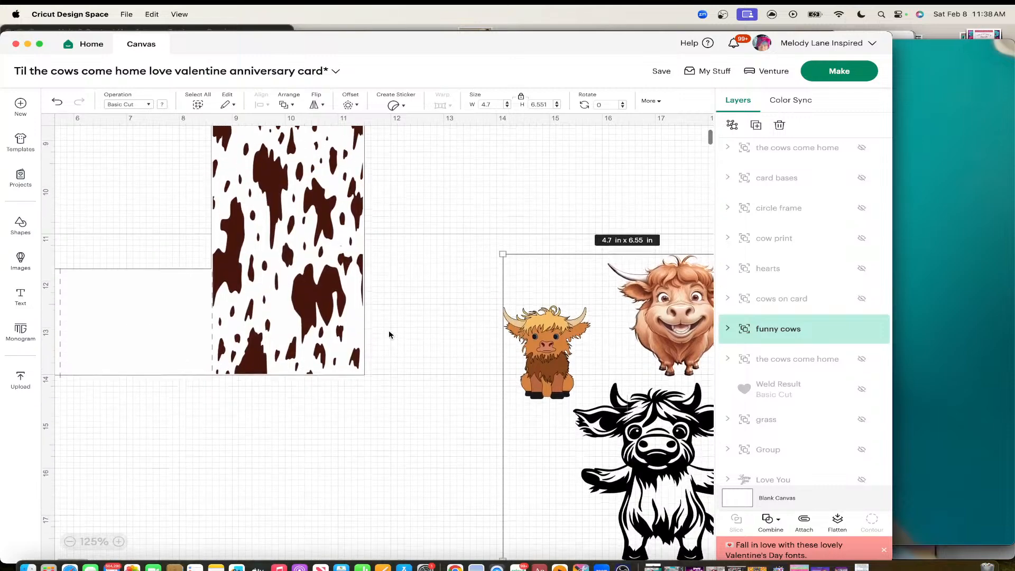
click(861, 300)
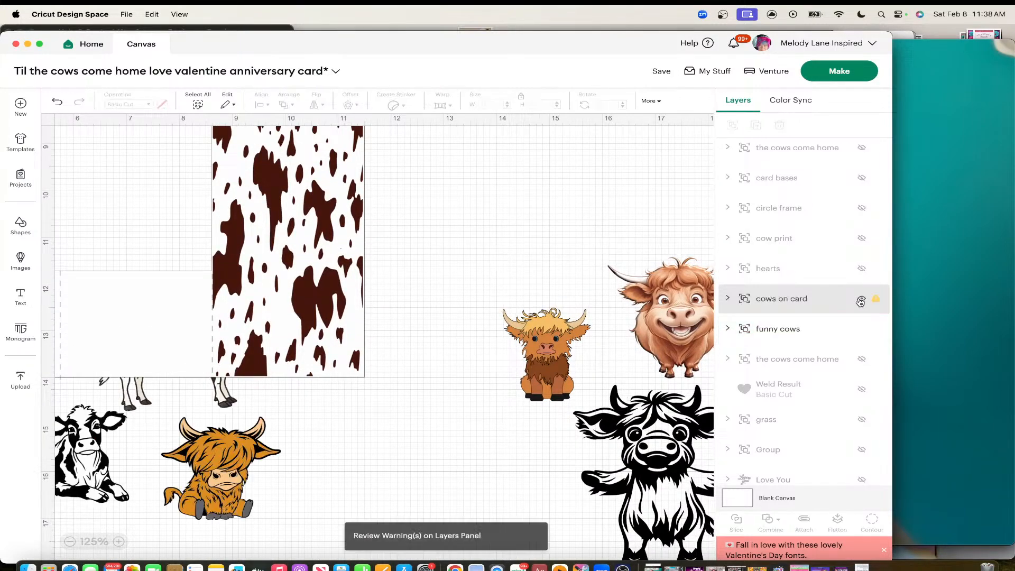
scroll(480, 339, left, 10)
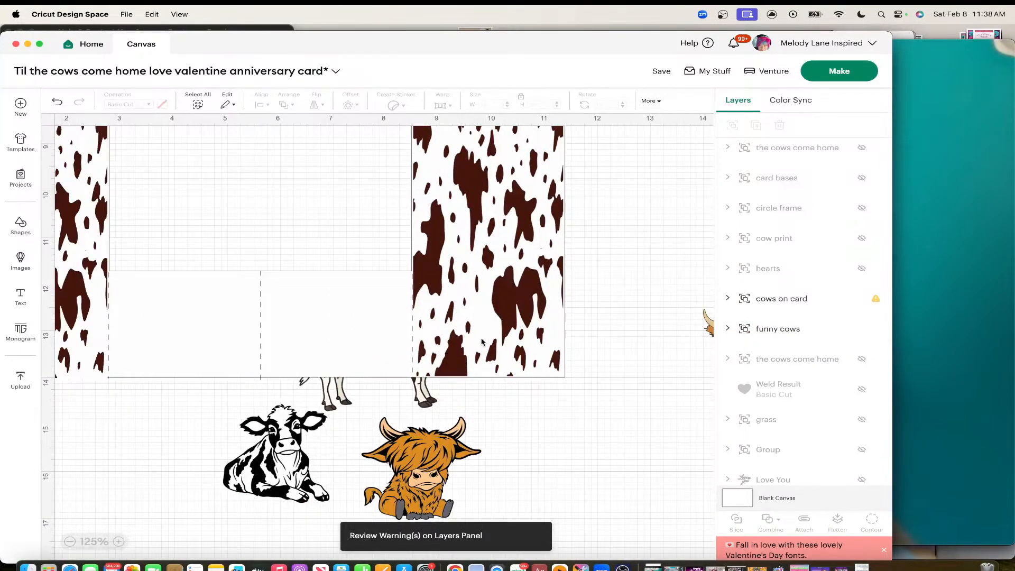
drag(274, 456, 186, 374)
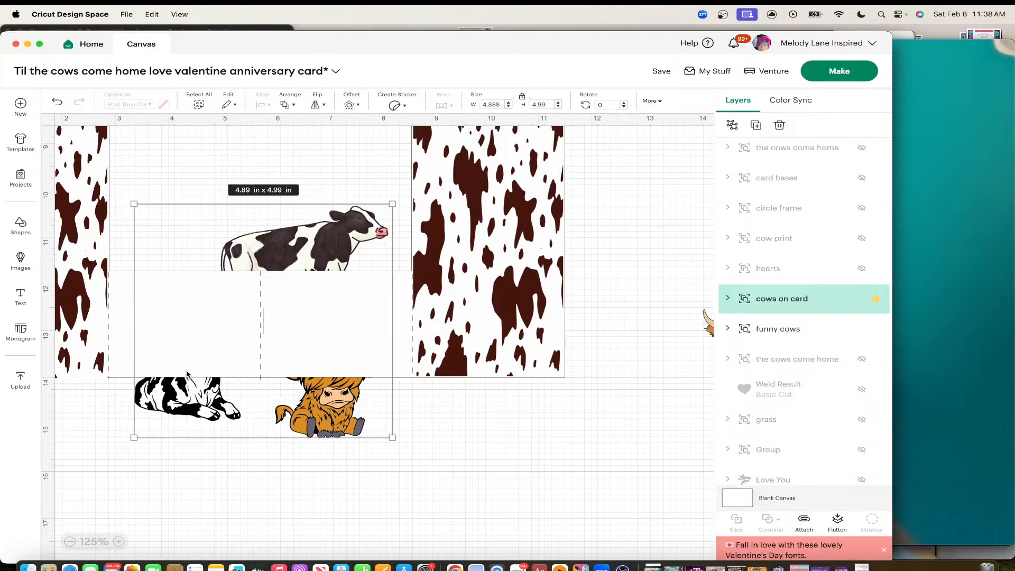
Step: Bring the attached card base to the front of the layer stack
right_click(234, 258)
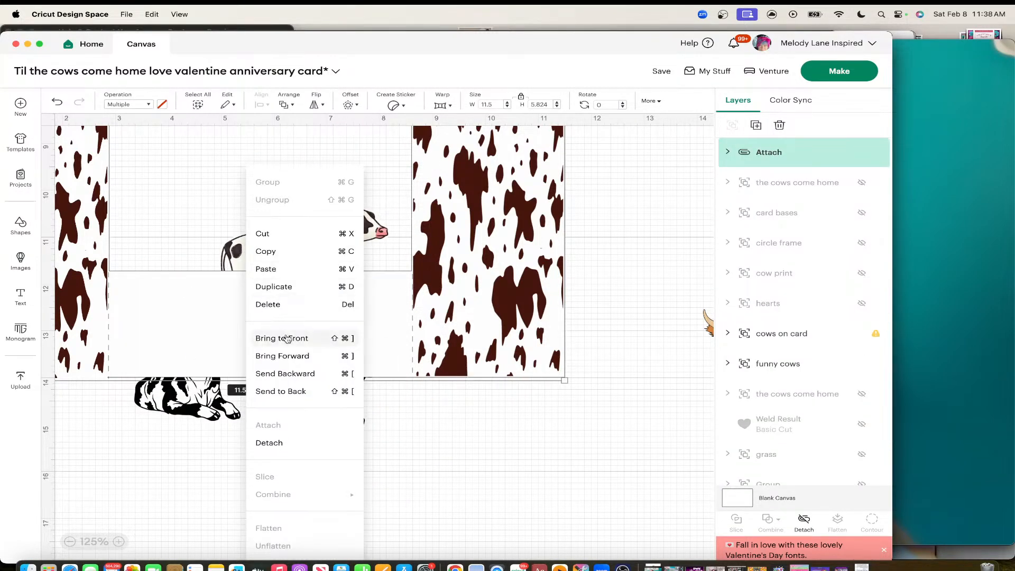
click(290, 338)
click(318, 416)
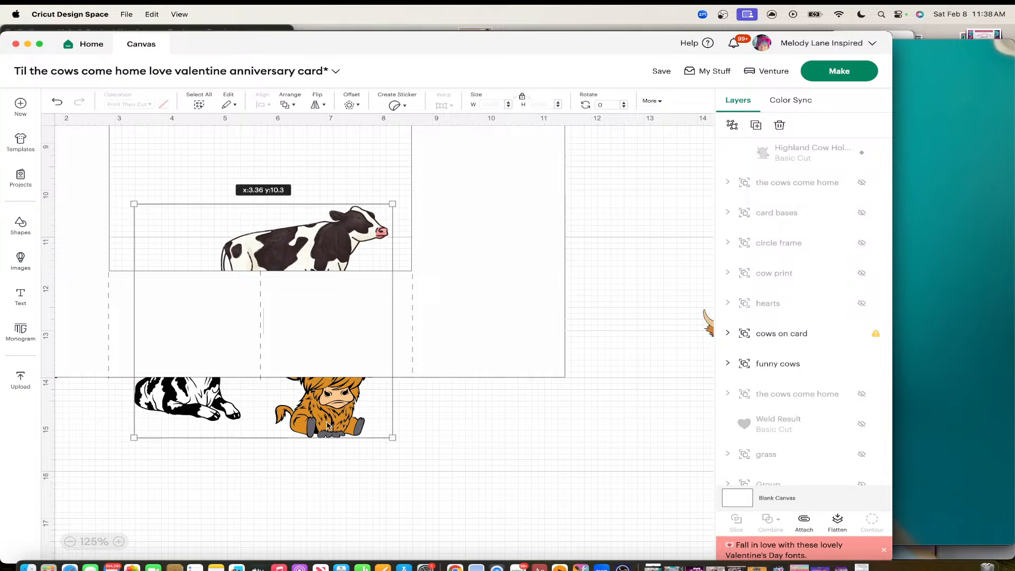
right_click(331, 250)
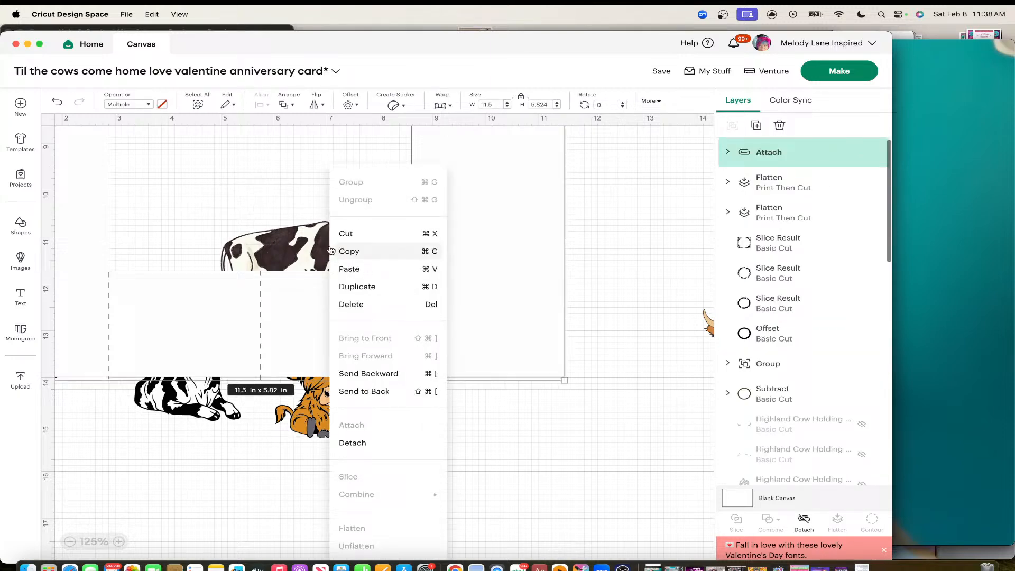
Step: Bring the cows on card group to the front and place it between the card base's two side panels
click(308, 419)
right_click(308, 420)
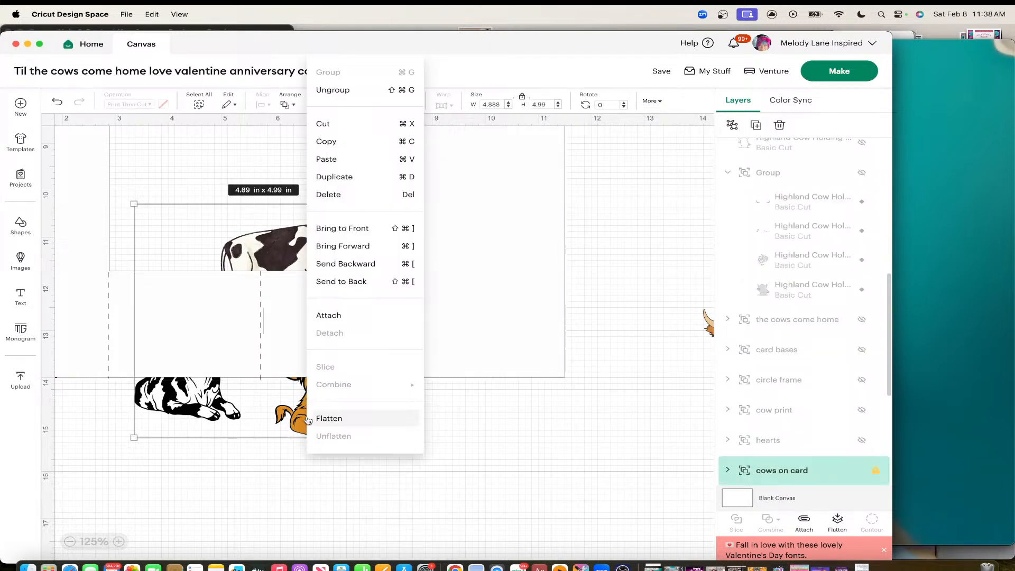
click(341, 227)
drag(334, 290, 334, 214)
scroll(334, 215, up, 10)
scroll(334, 215, left, 5)
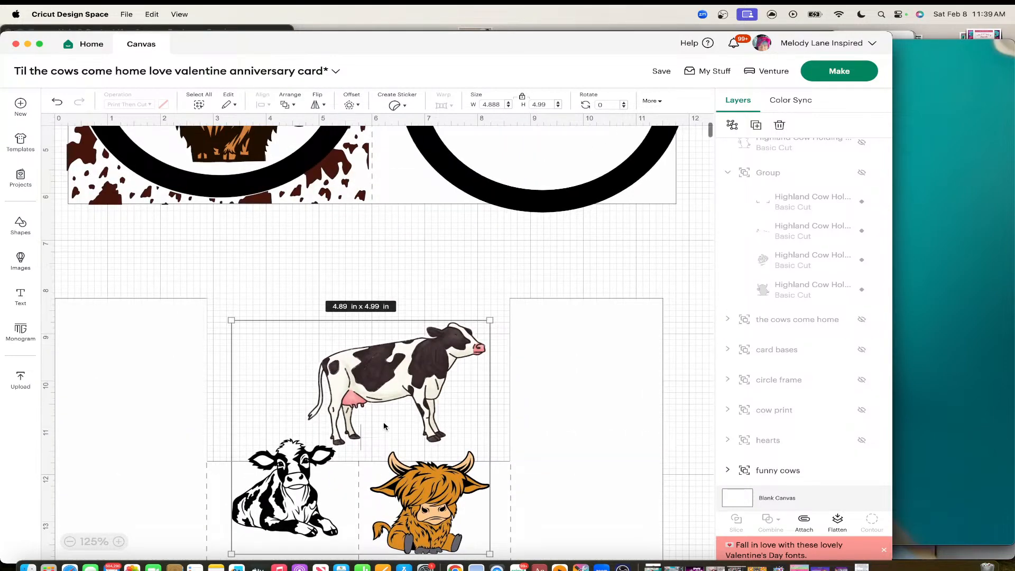
mouse_move(383, 421)
mouse_down()
mouse_move(394, 253)
mouse_move(381, 420)
mouse_up()
Step: Send the attached card base to the back and adjust the cows' position between the two cow print panels
click(557, 380)
right_click(557, 380)
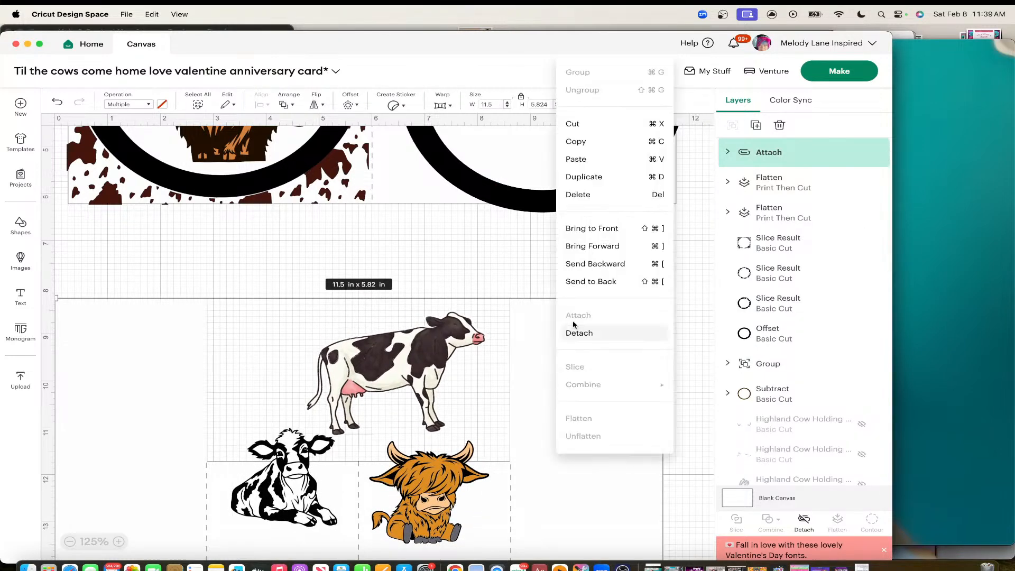
click(568, 281)
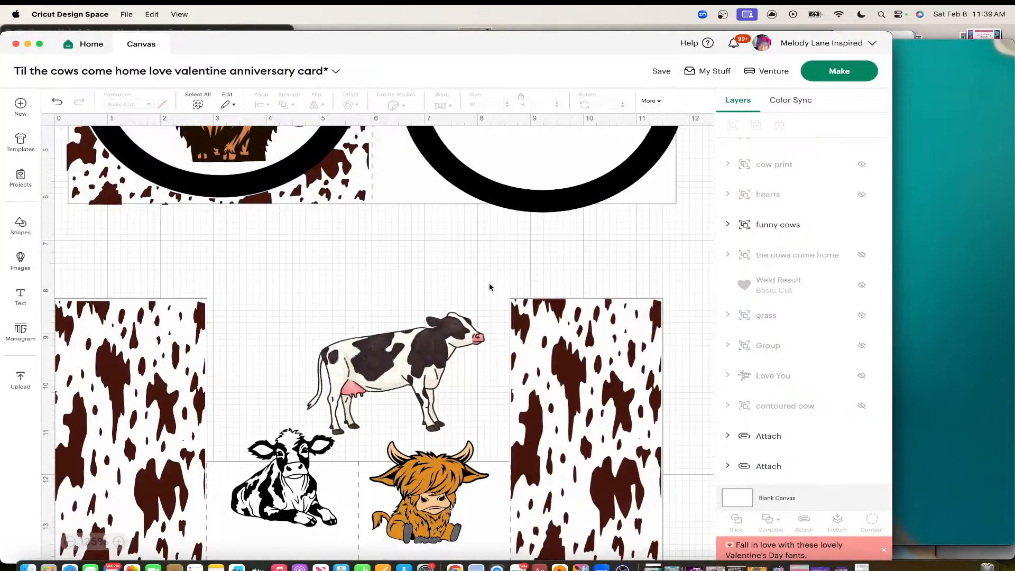
scroll(490, 282, down, 3)
drag(408, 316, 403, 309)
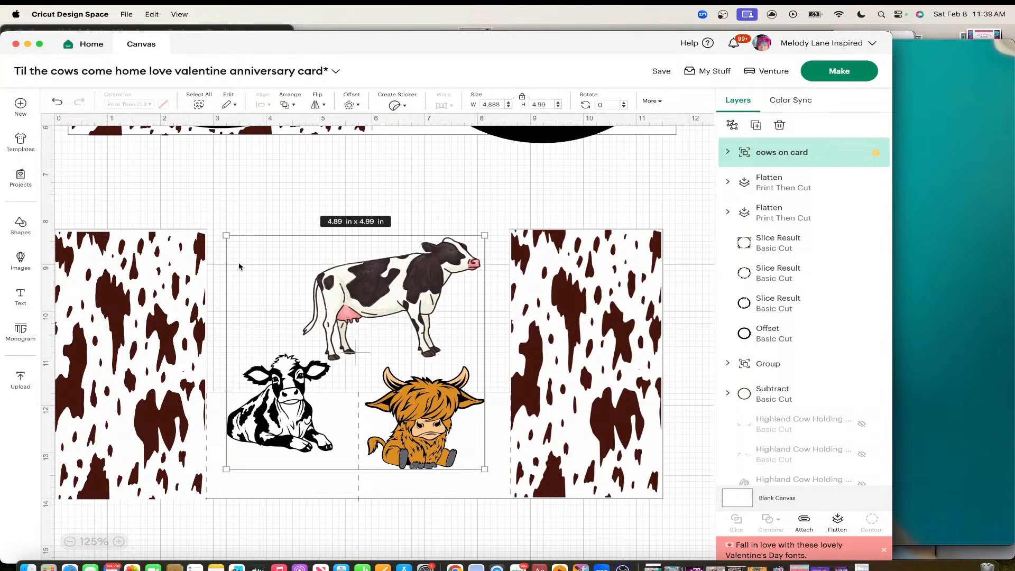
drag(366, 292, 362, 306)
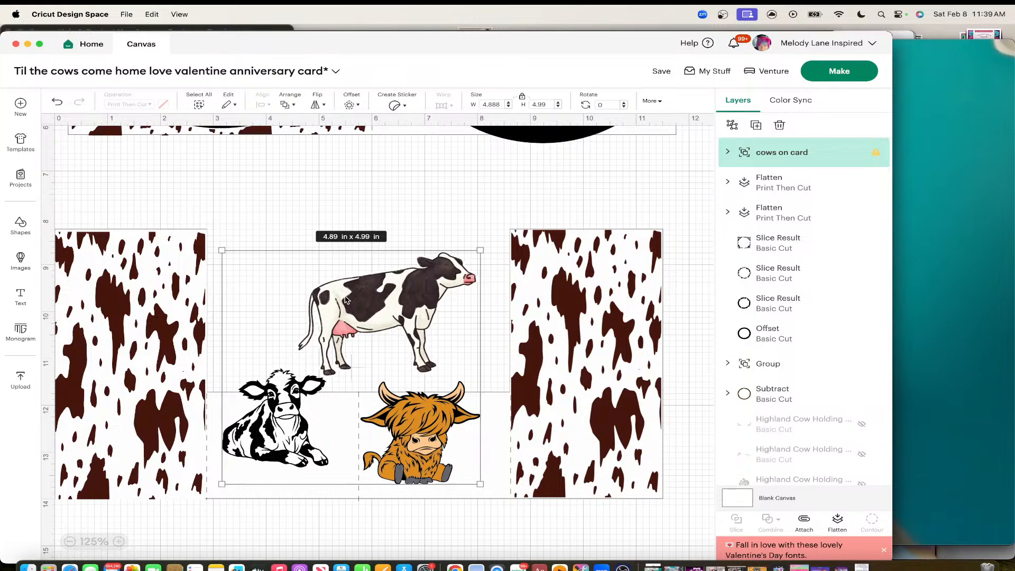
Step: Unhide the grass group and fit it over the card base's middle section, behind the cows
scroll(423, 264, up, 2)
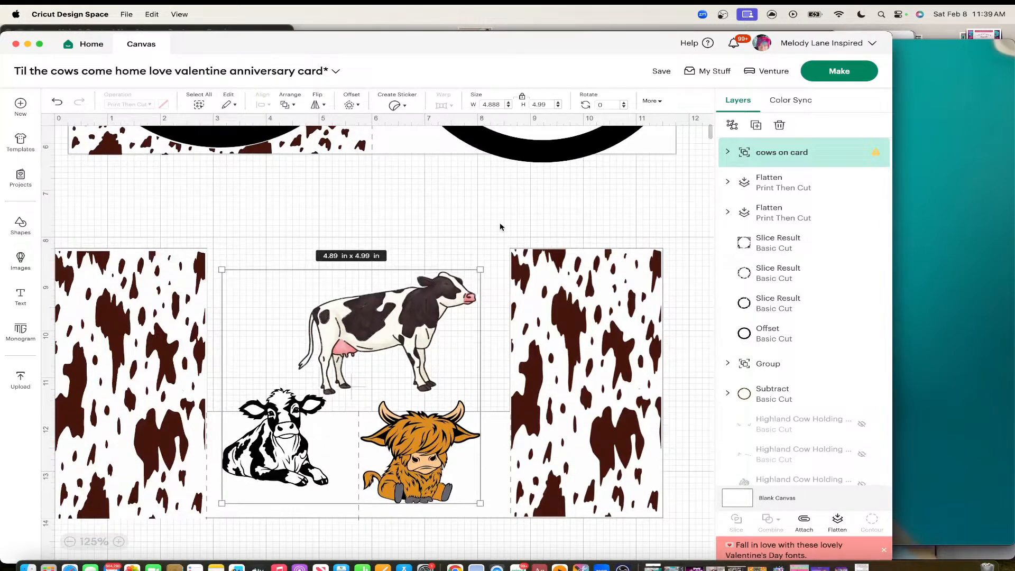
scroll(777, 307, down, 10)
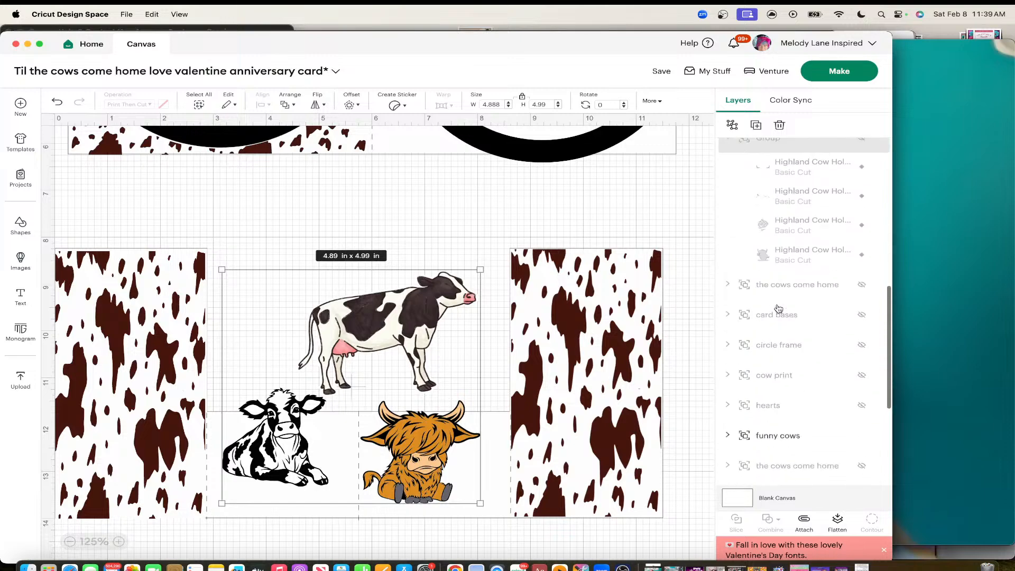
scroll(778, 308, down, 6)
scroll(778, 308, down, 1)
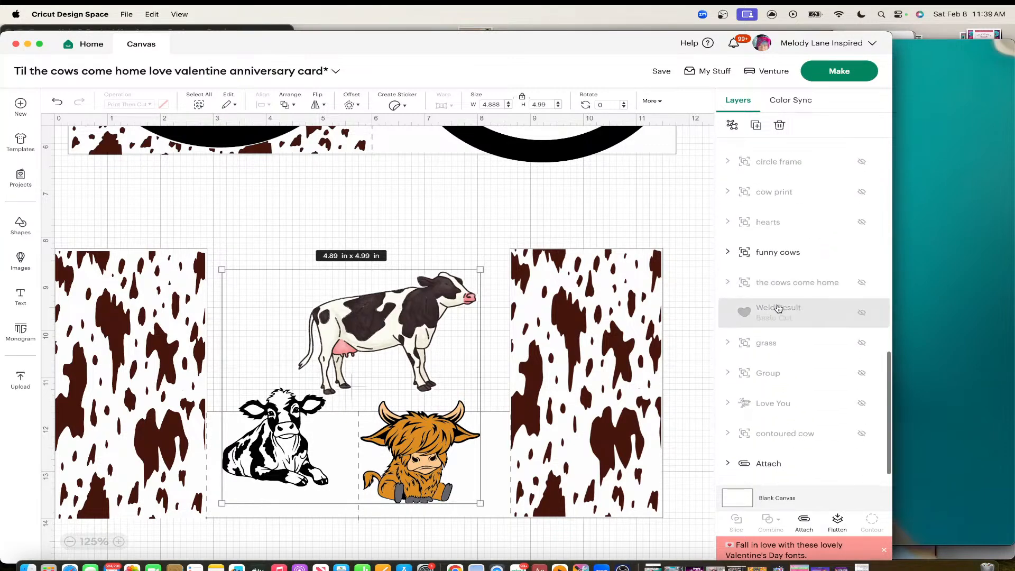
click(861, 344)
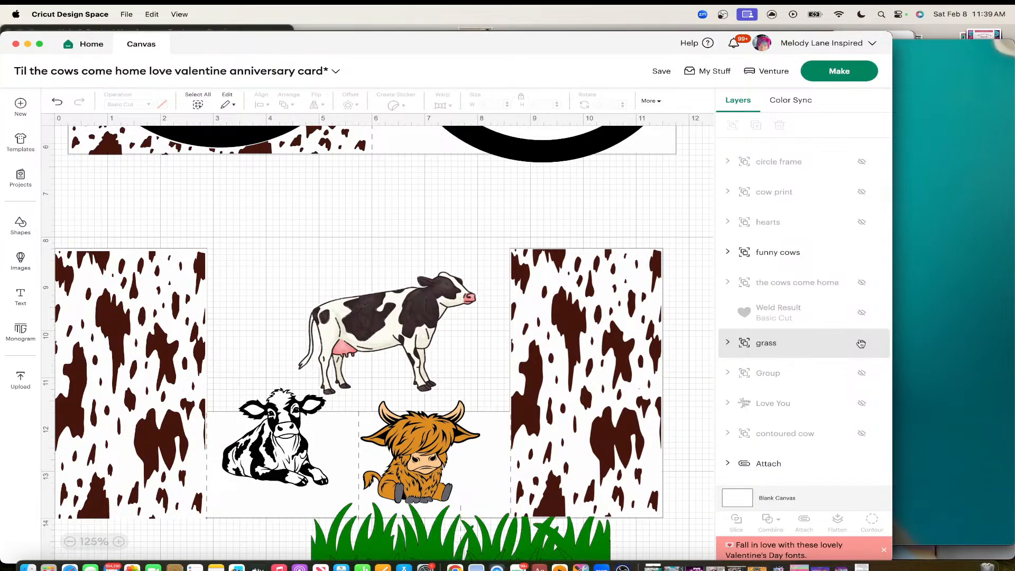
scroll(448, 402, down, 6)
click(448, 428)
drag(448, 428, 346, 276)
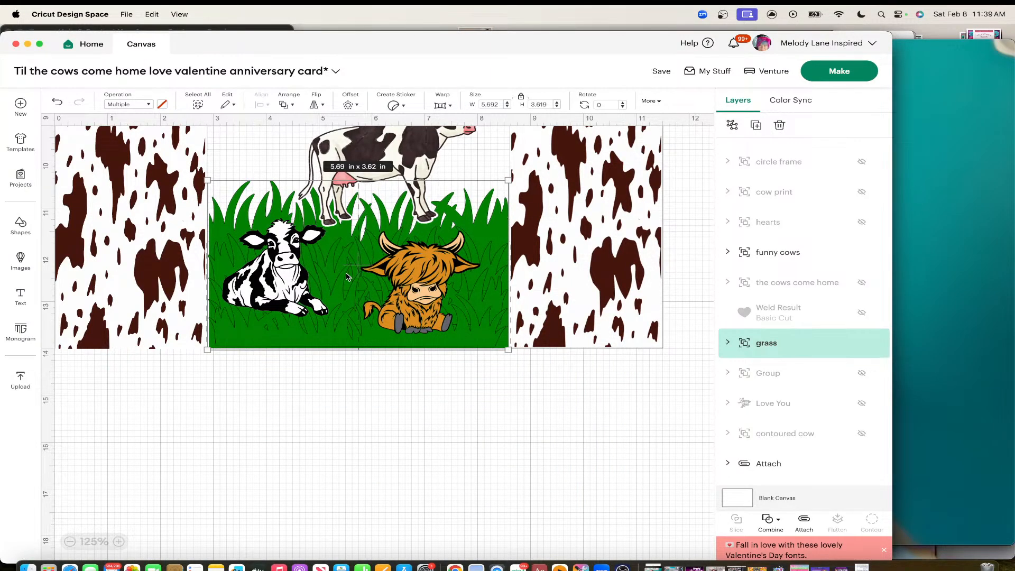
scroll(351, 272, up, 10)
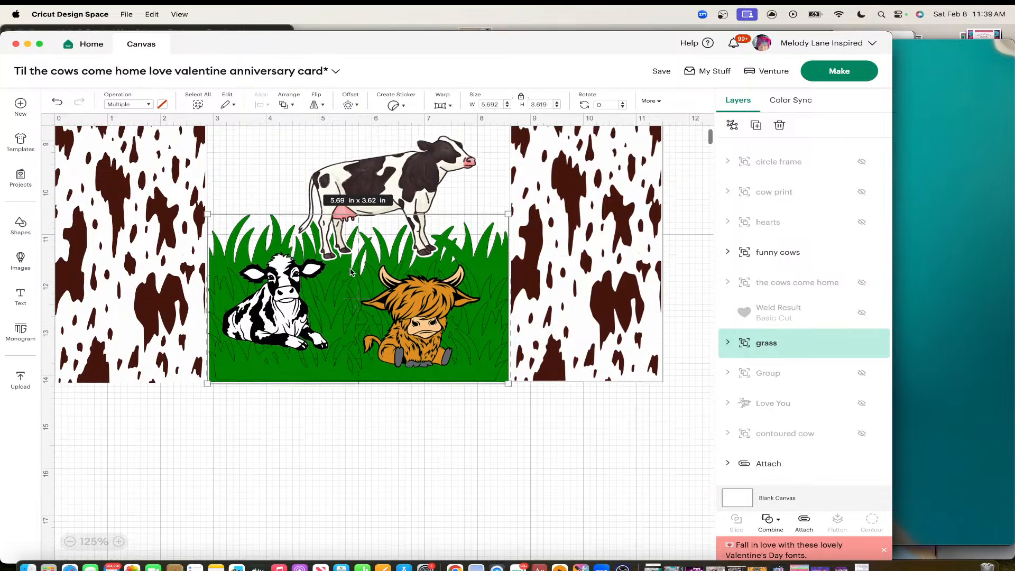
scroll(351, 272, down, 10)
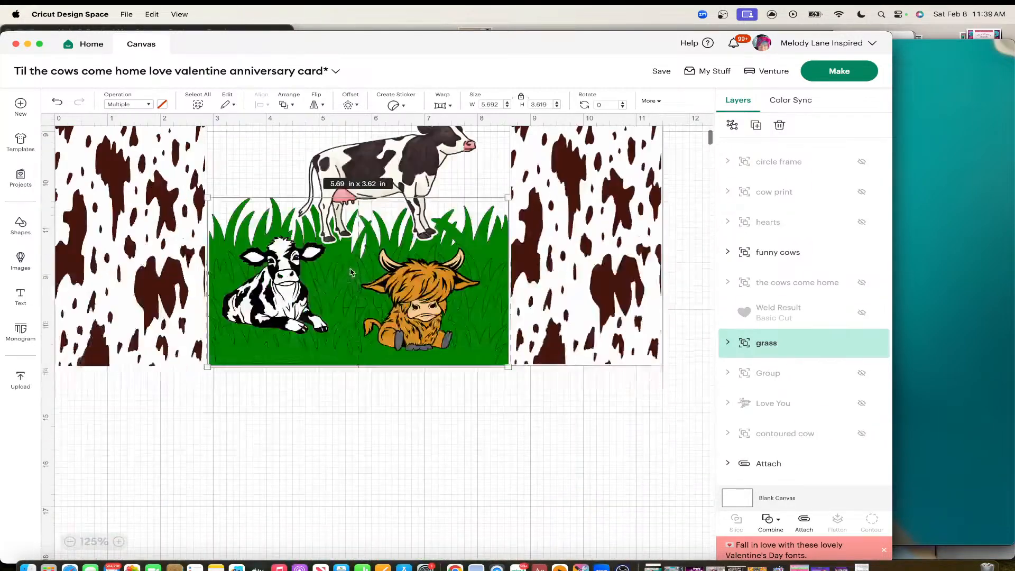
Step: Duplicate the grass group, place the copy below the card base and ungroup it into its separate layers
click(337, 285)
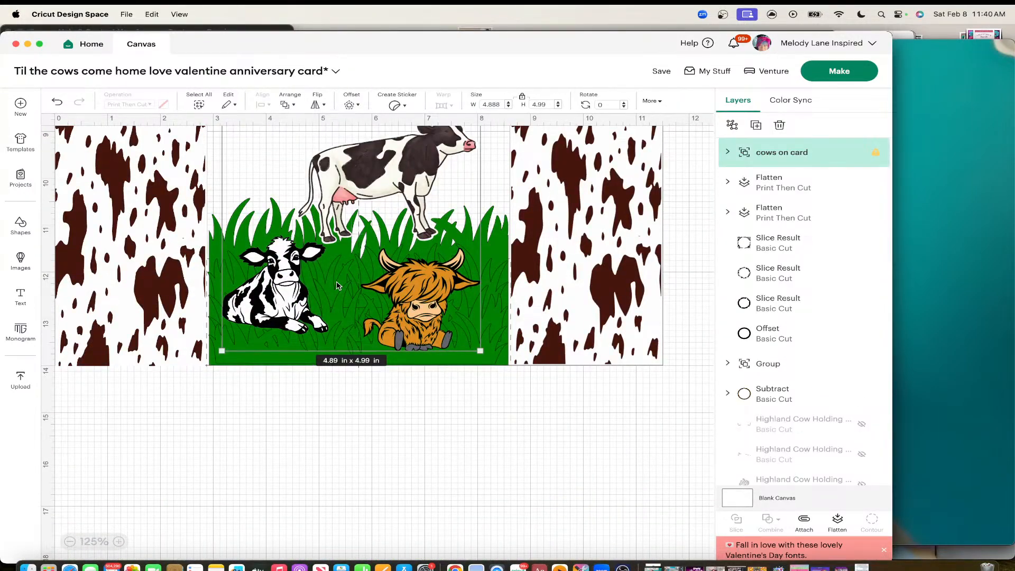
click(495, 279)
right_click(496, 276)
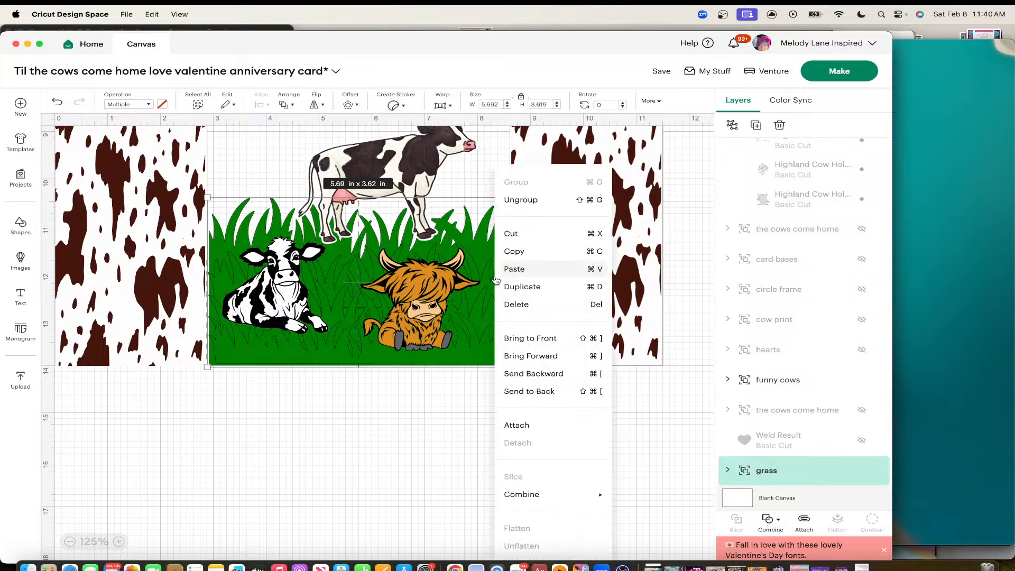
click(517, 287)
drag(442, 363, 427, 530)
click(731, 124)
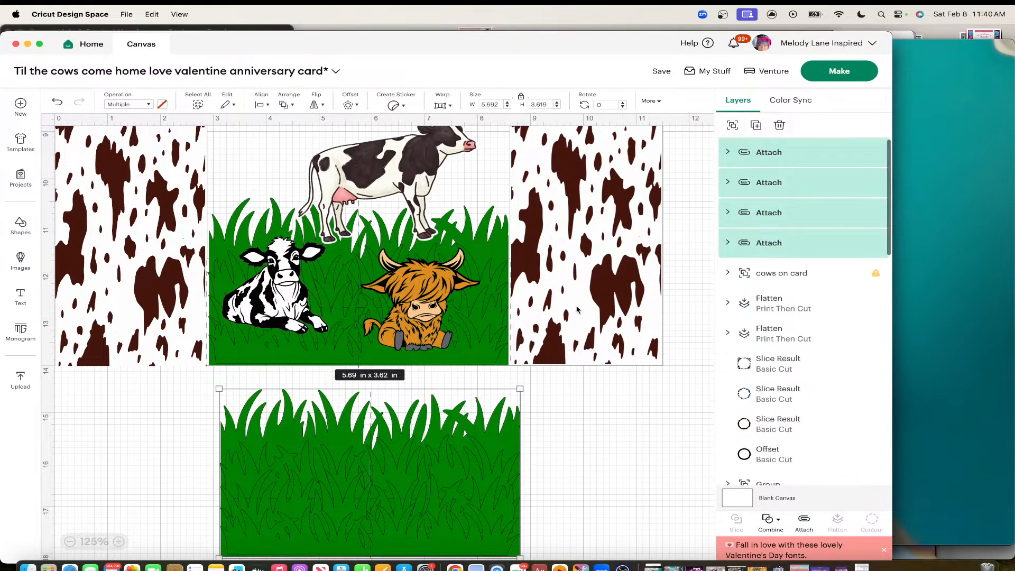
Step: Pull the three narrow grass strips down off the tall grass panel and move the panel aside
scroll(465, 303, down, 5)
click(593, 324)
drag(482, 329, 510, 413)
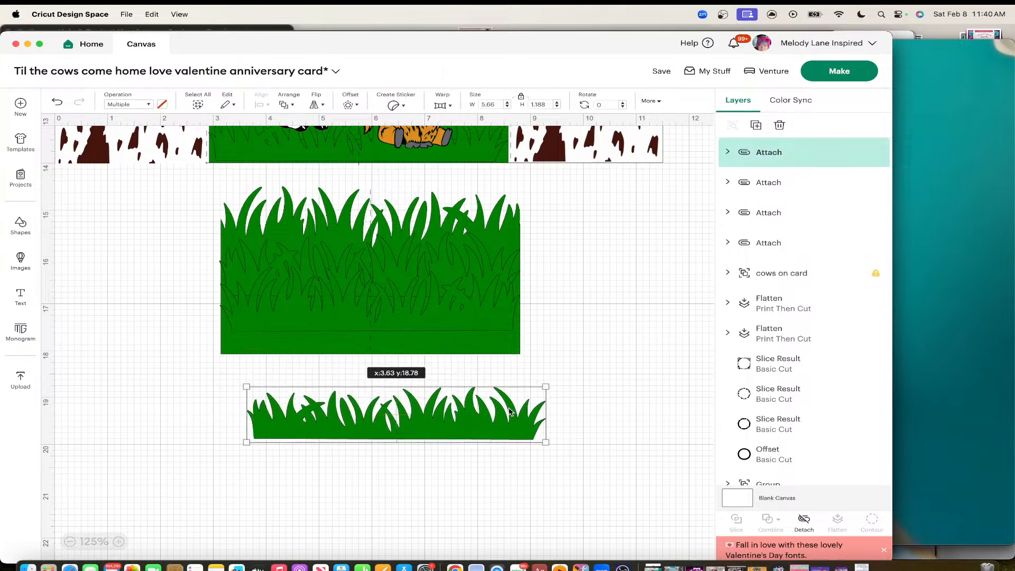
drag(489, 323, 511, 408)
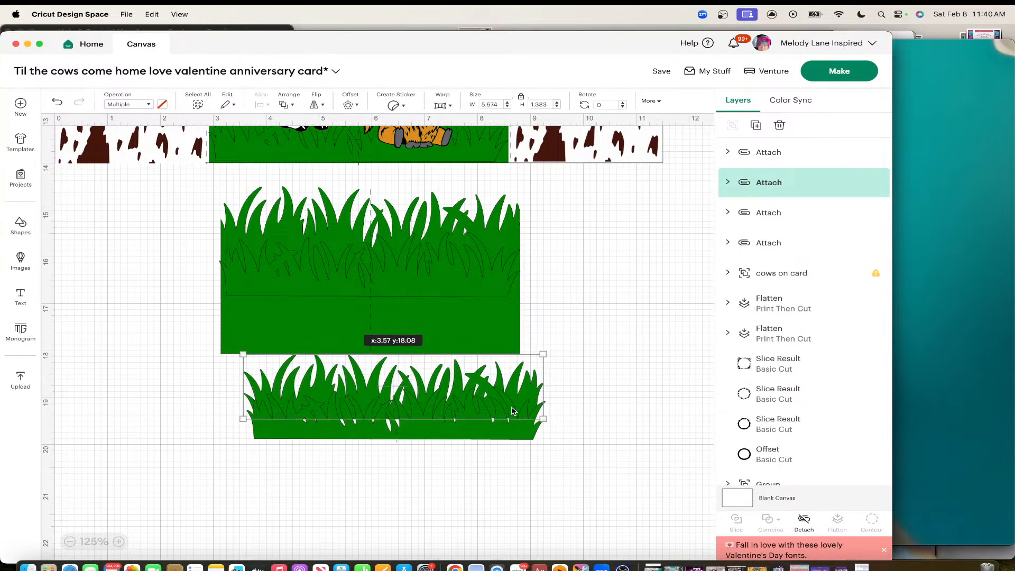
drag(471, 279, 492, 375)
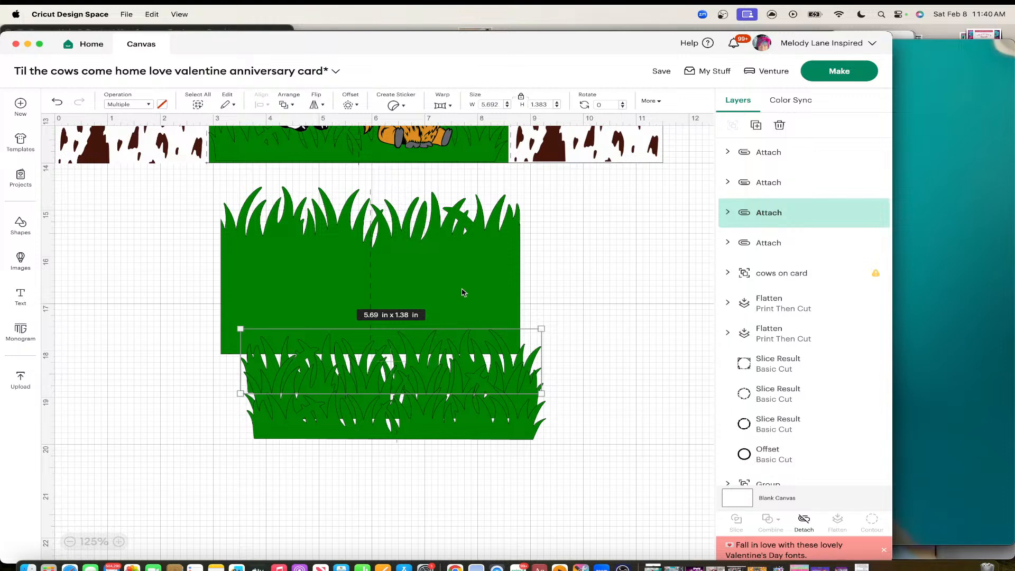
drag(462, 292, 297, 259)
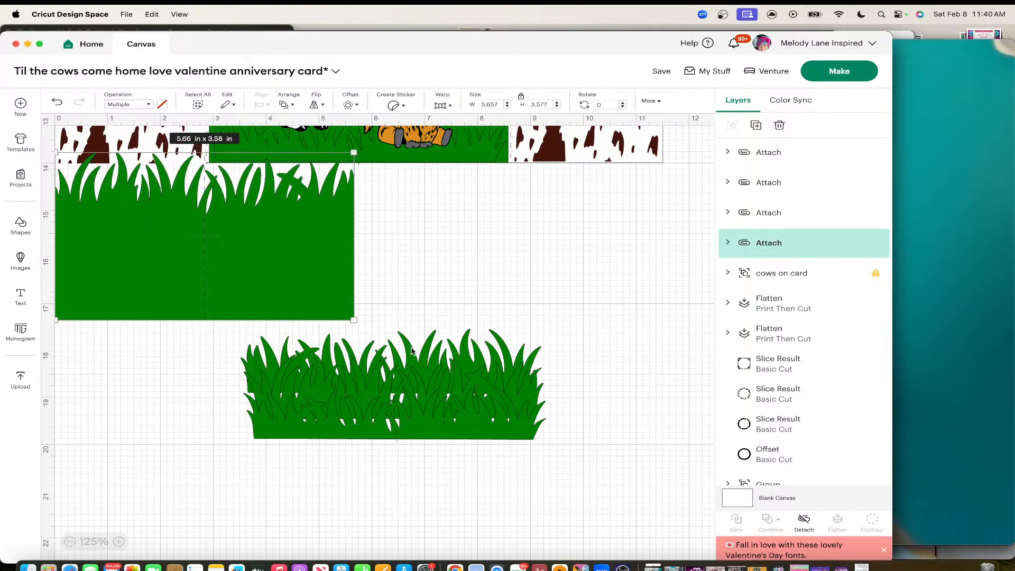
Step: Place the tall grass panel back above the narrow strips and move the shortest strip down, clear of the others
click(428, 360)
mouse_move(428, 359)
mouse_down()
mouse_move(552, 252)
mouse_move(424, 364)
mouse_move(447, 464)
mouse_move(428, 362)
mouse_up()
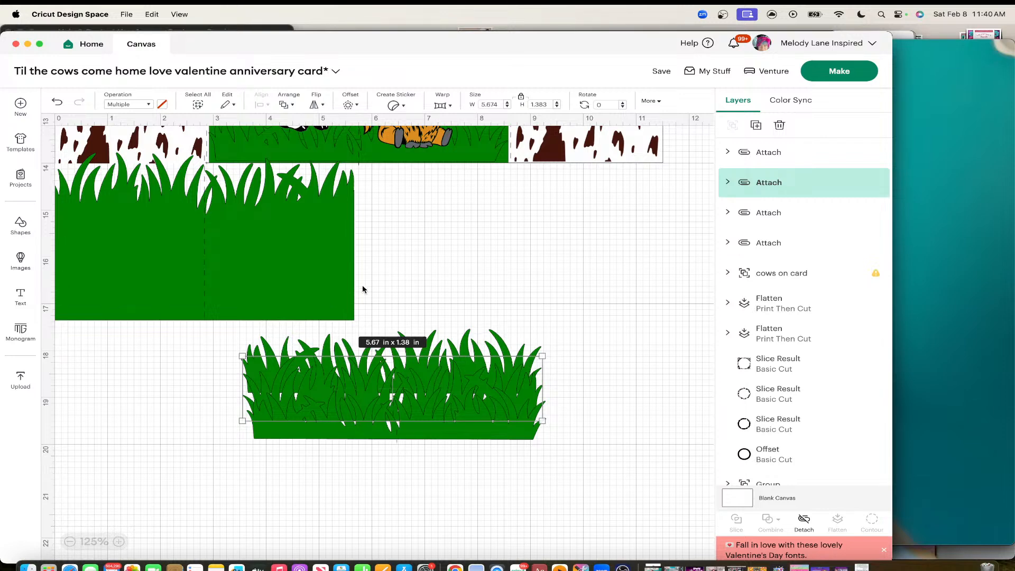
drag(326, 268, 494, 286)
drag(415, 418, 410, 467)
scroll(410, 468, down, 5)
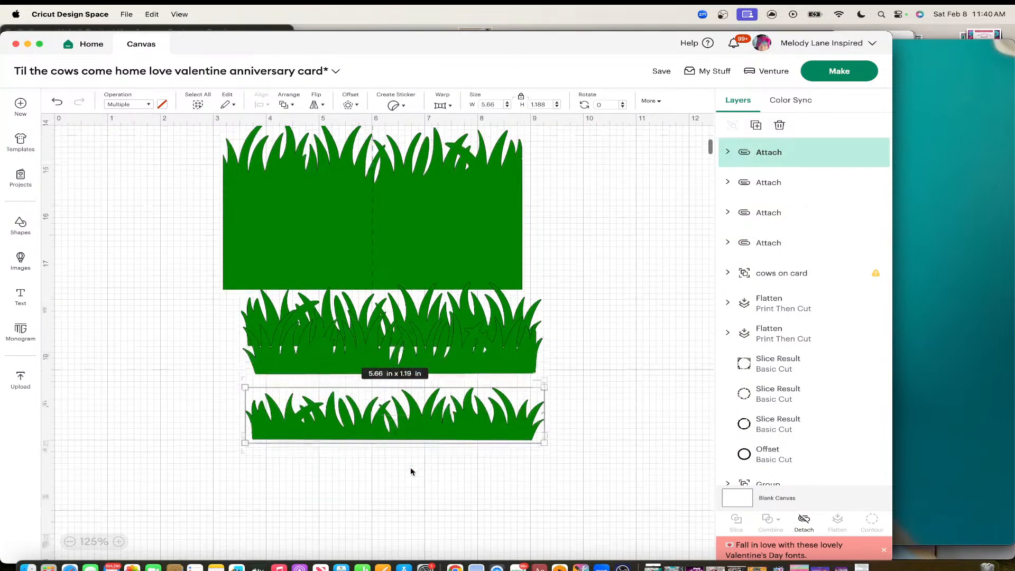
mouse_move(410, 198)
mouse_down()
mouse_move(412, 214)
mouse_move(414, 203)
mouse_up()
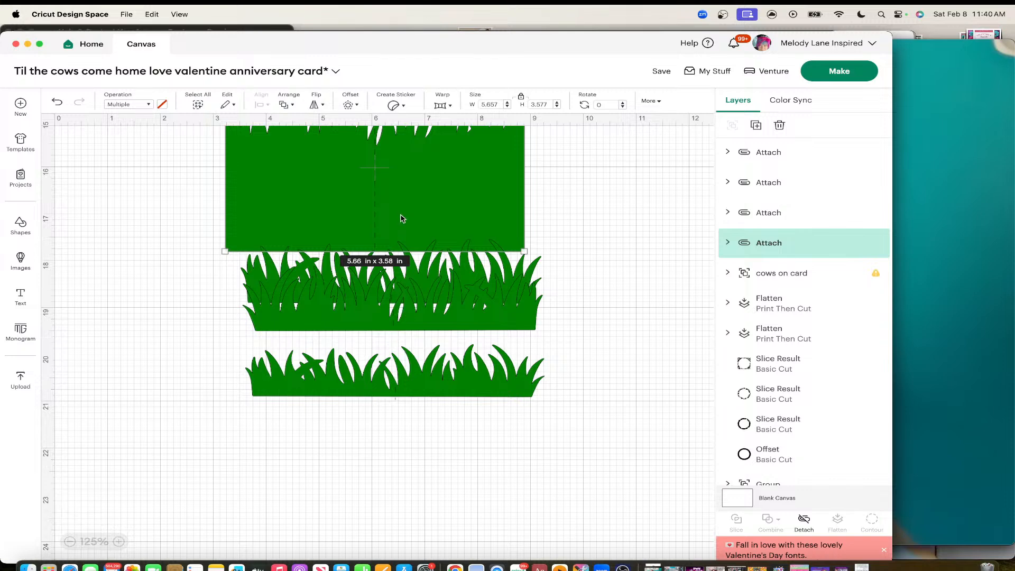
Step: Insert a square shape and place it at the lower edge of the bottom grass strip
click(21, 226)
click(162, 262)
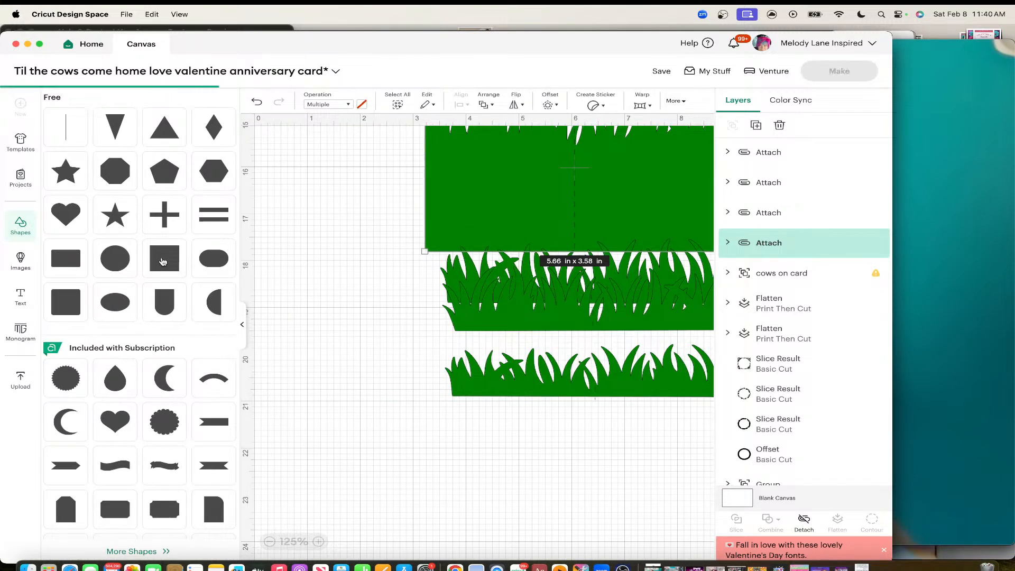
drag(328, 204, 499, 449)
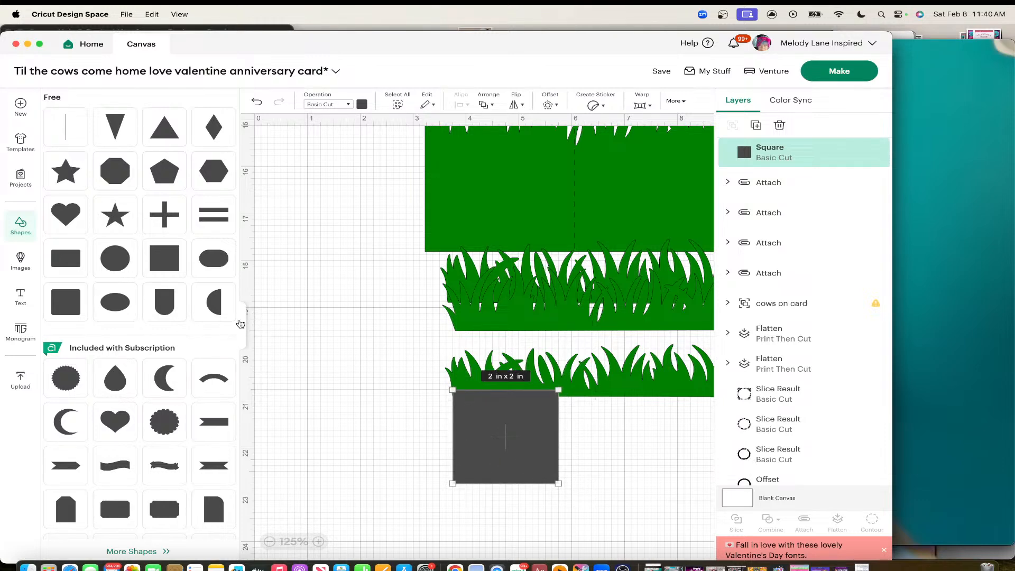
Step: Stretch the square to about 5.34 in wide at 2 in high and weld it to the lowest grass strip
click(242, 324)
drag(364, 422, 541, 428)
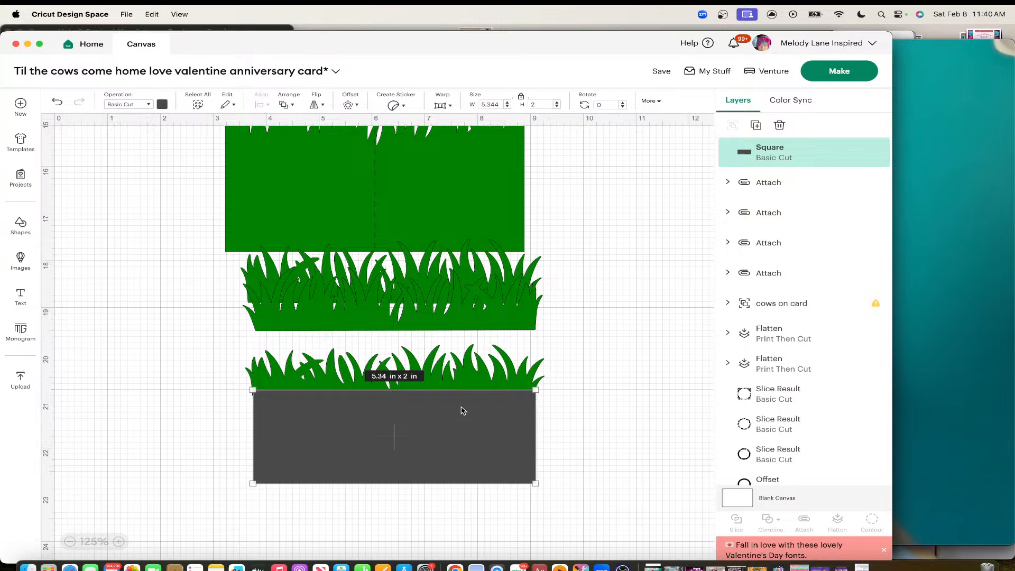
shift+click(319, 370)
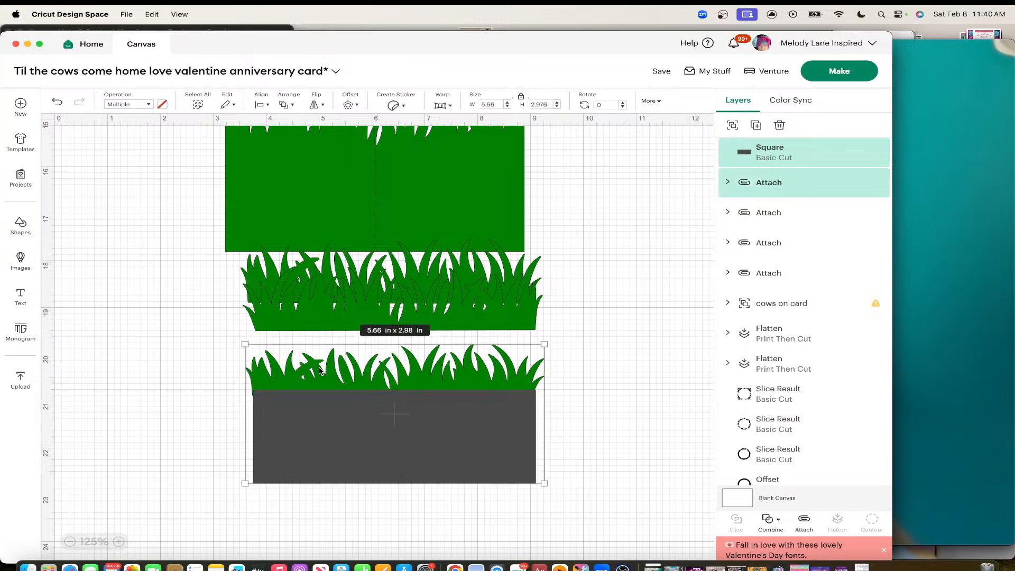
click(770, 519)
click(782, 412)
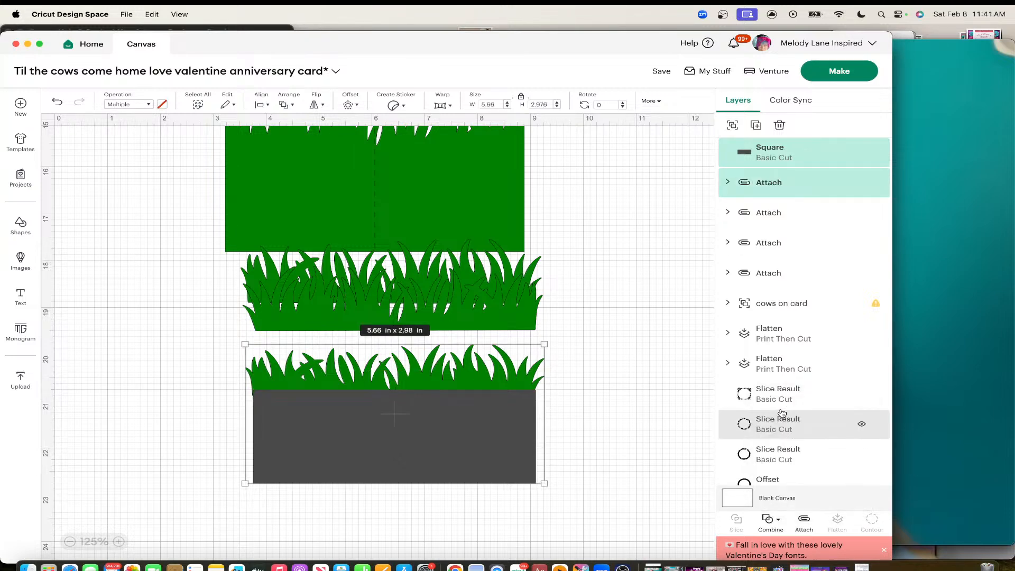
Step: Move the lower of the two overlapping grass strips up onto the middle of the tall grass panel
scroll(462, 313, up, 3)
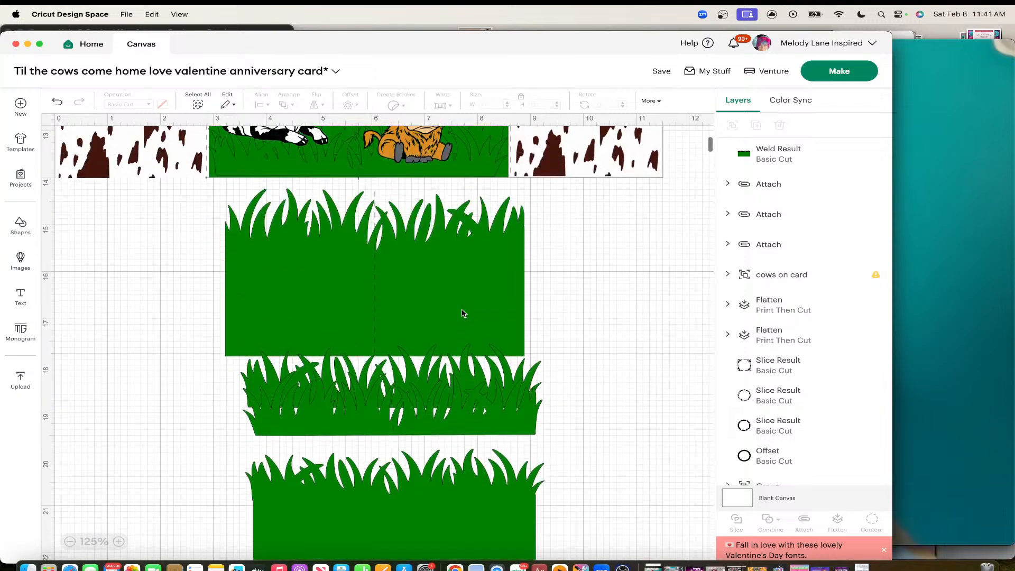
click(409, 286)
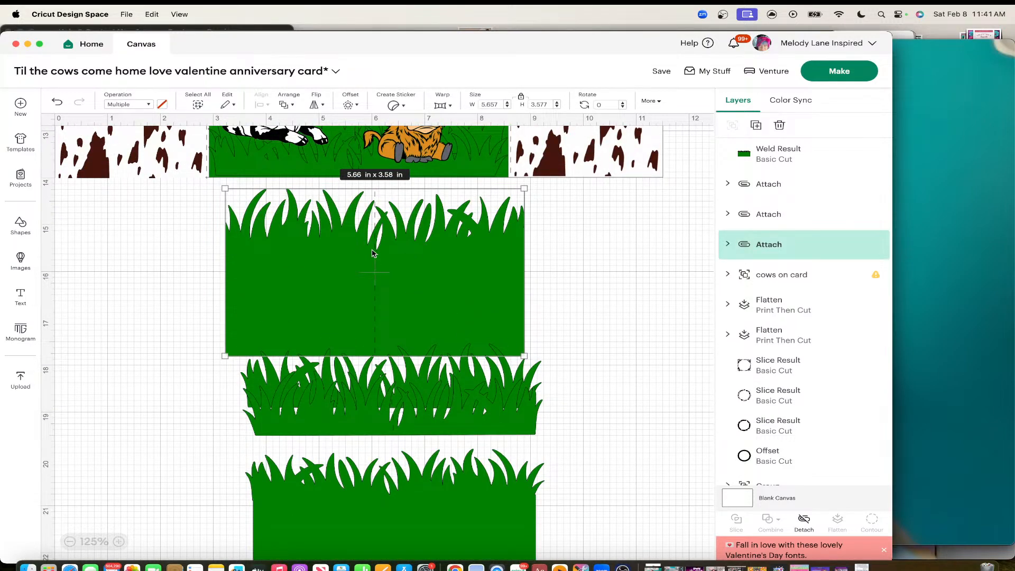
scroll(374, 251, up, 3)
scroll(373, 253, up, 1)
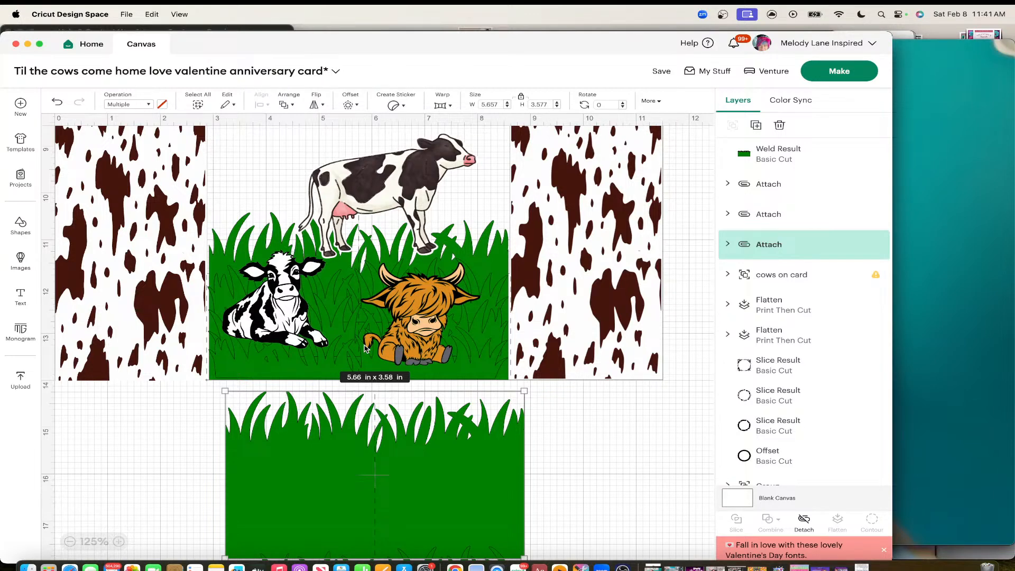
scroll(368, 357, down, 3)
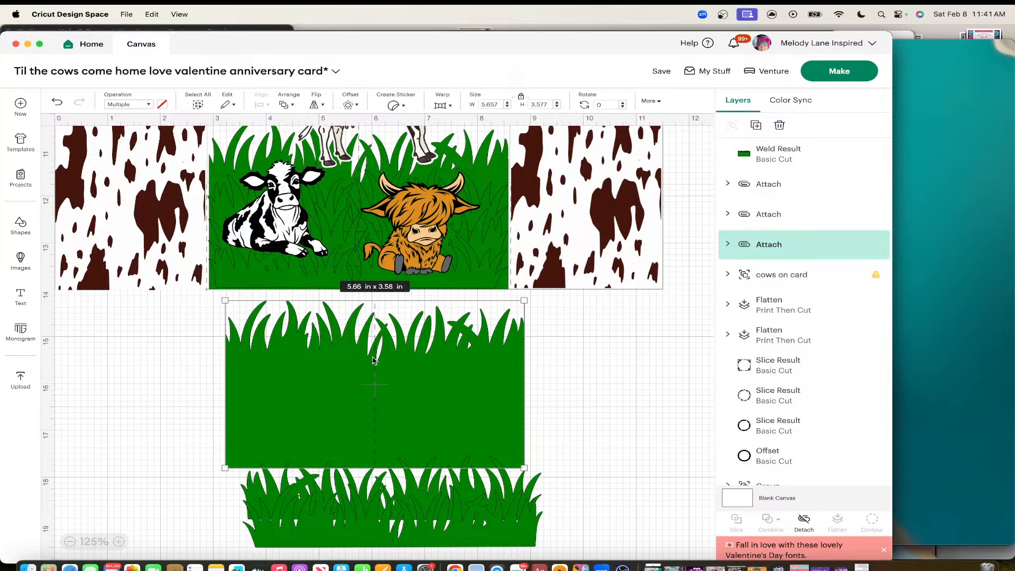
drag(388, 501, 370, 364)
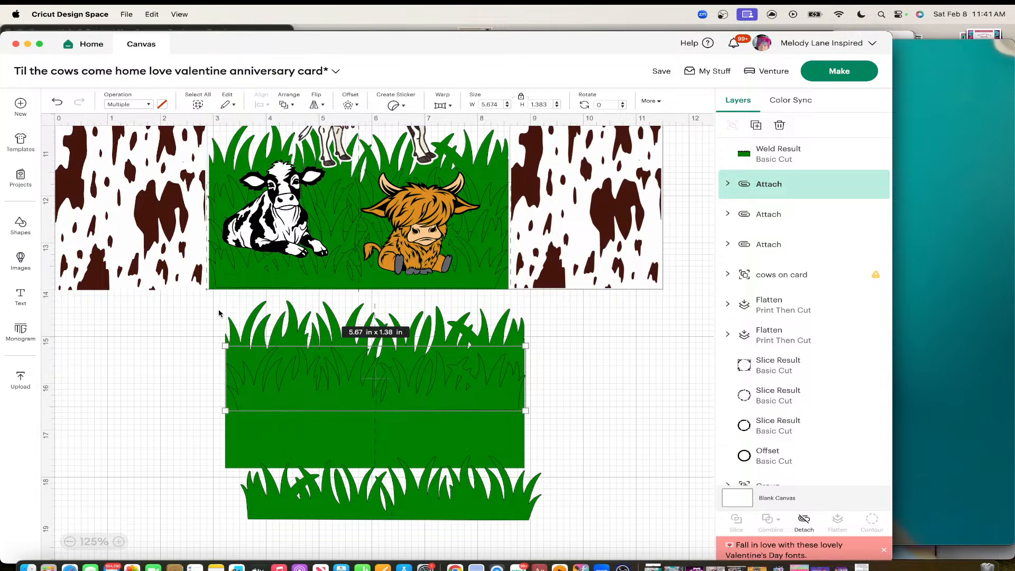
Step: Group the tall grass panel with its two narrow strips and hide the group from the canvas
drag(219, 314, 593, 529)
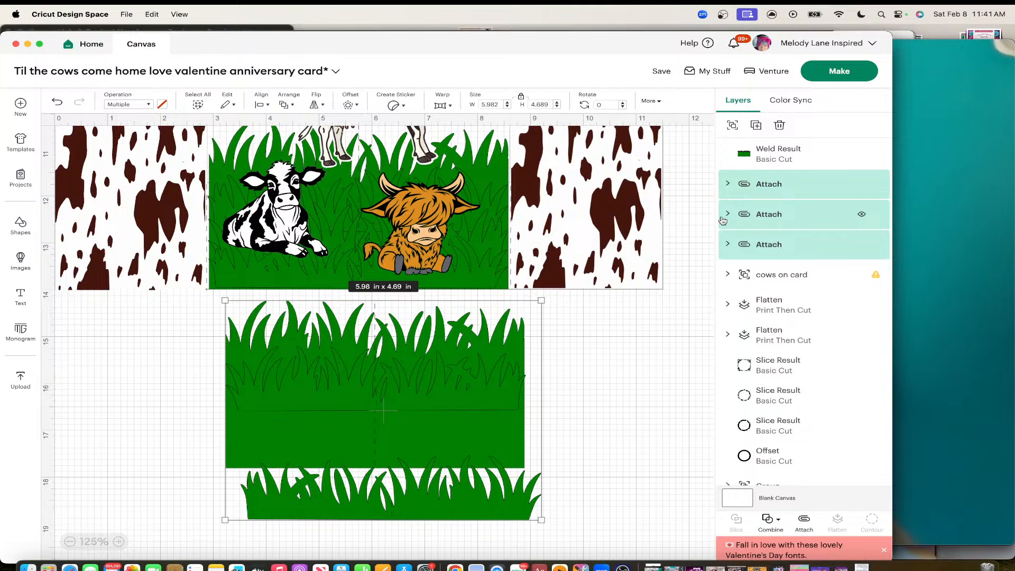
click(732, 125)
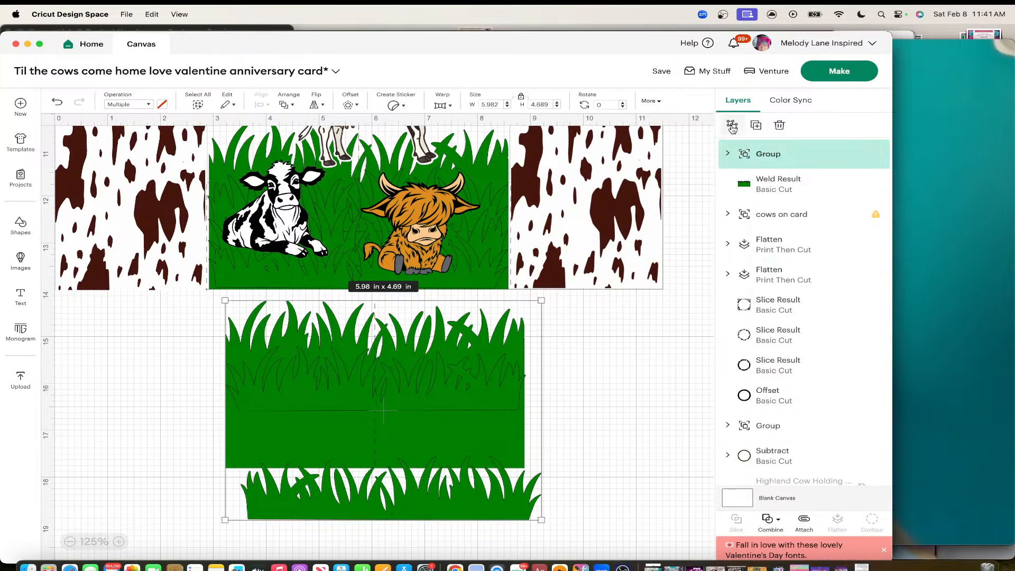
click(860, 154)
scroll(531, 318, up, 5)
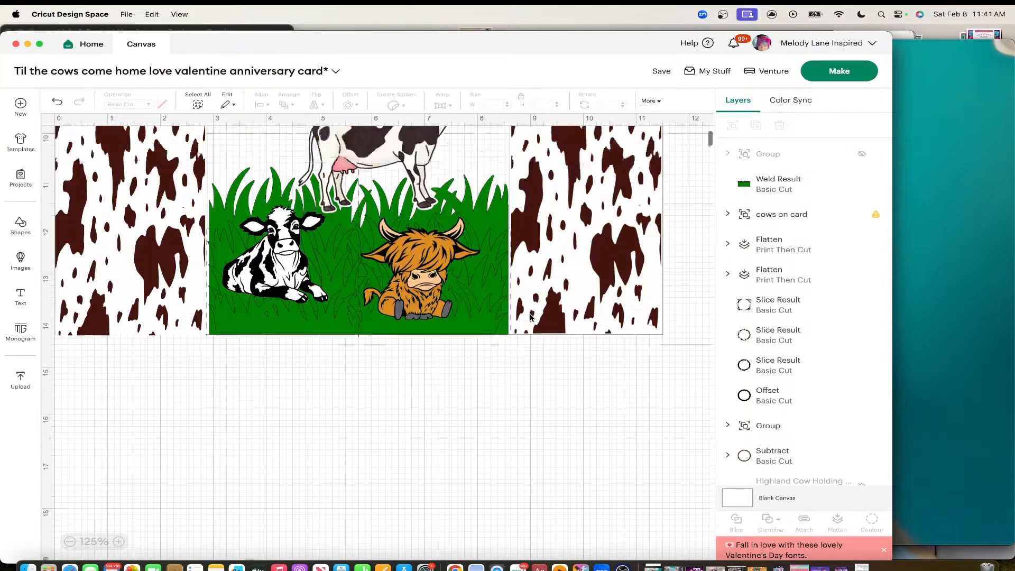
scroll(530, 318, down, 2)
click(412, 290)
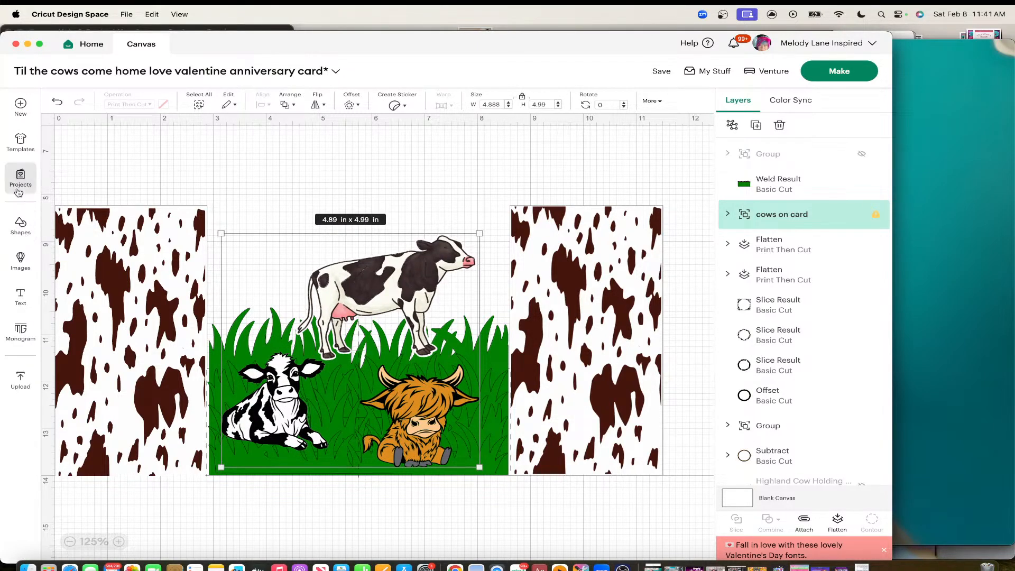
Step: Search the image library for "HEART" in place of the cow print search
click(21, 259)
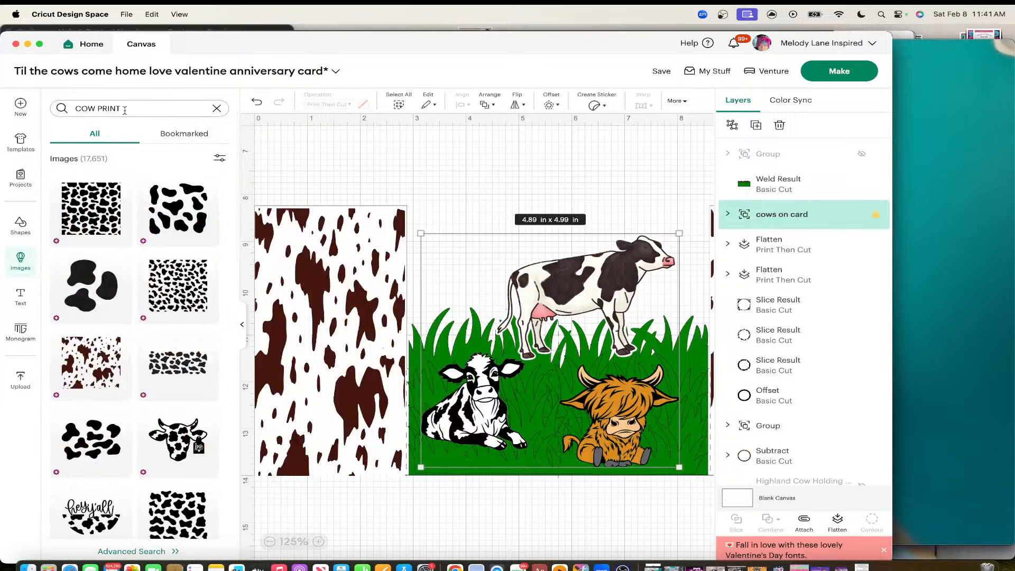
click(124, 108)
key(BackSpace)
key(BackSpace)
key(BackSpace)
key(BackSpace)
key(BackSpace)
key(BackSpace)
key(BackSpace)
key(BackSpace)
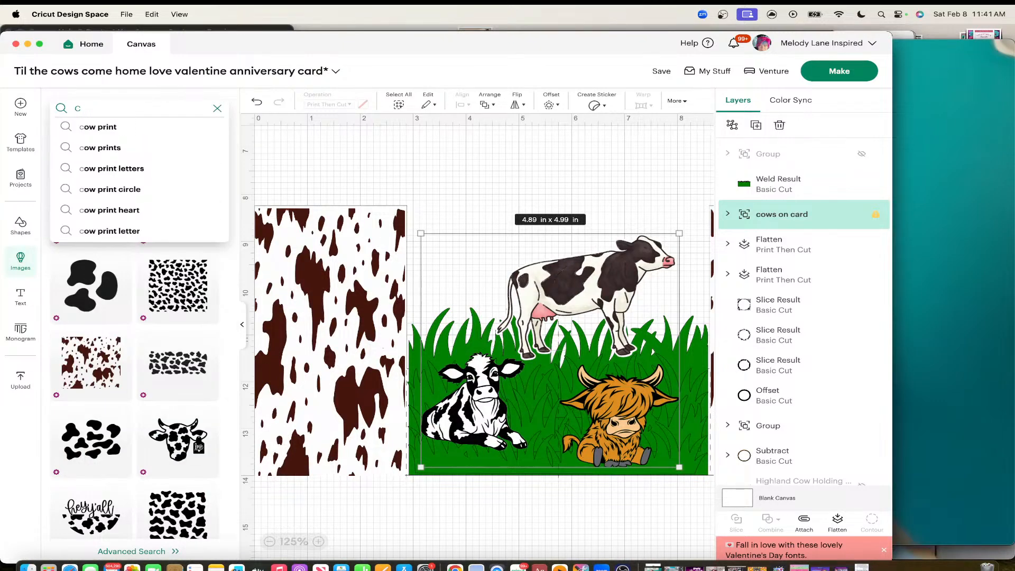
text(HEART)
key(Return)
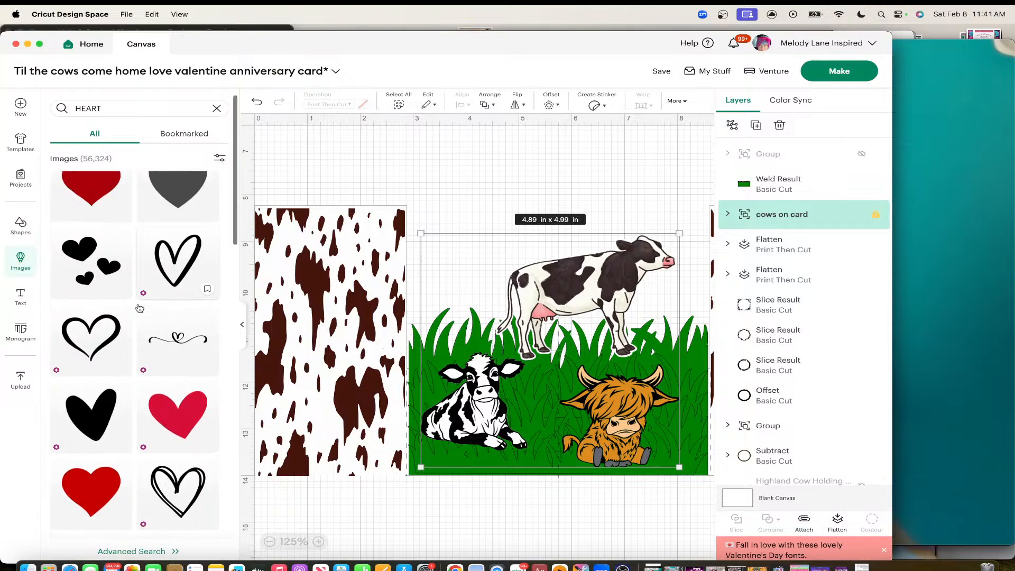
Step: Browse the heart images and insert the plain solid red heart beside the blue scalloped one
scroll(139, 308, down, 2)
scroll(139, 309, up, 2)
scroll(139, 309, down, 1)
scroll(139, 308, down, 4)
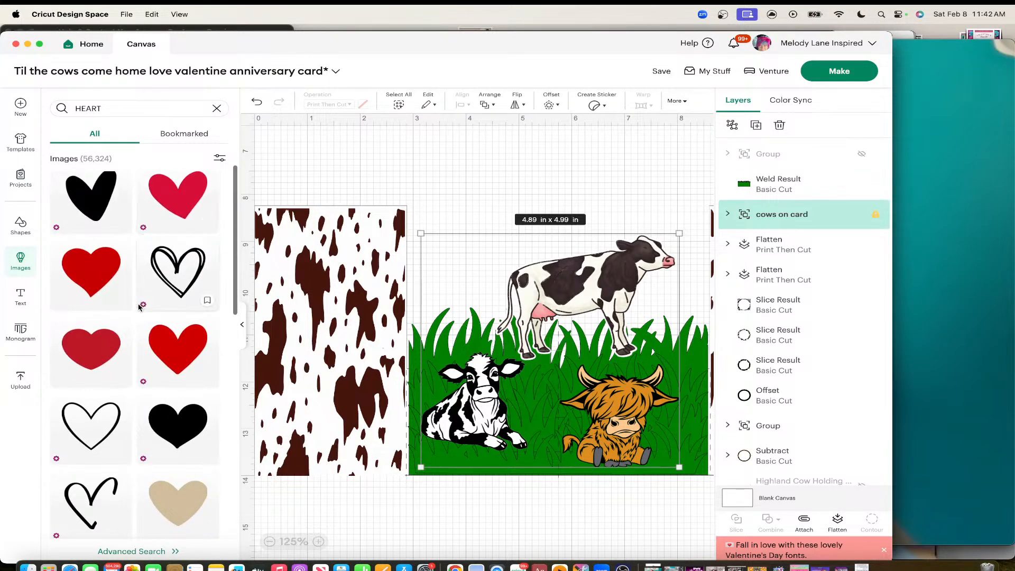
scroll(139, 309, down, 4)
scroll(139, 308, down, 2)
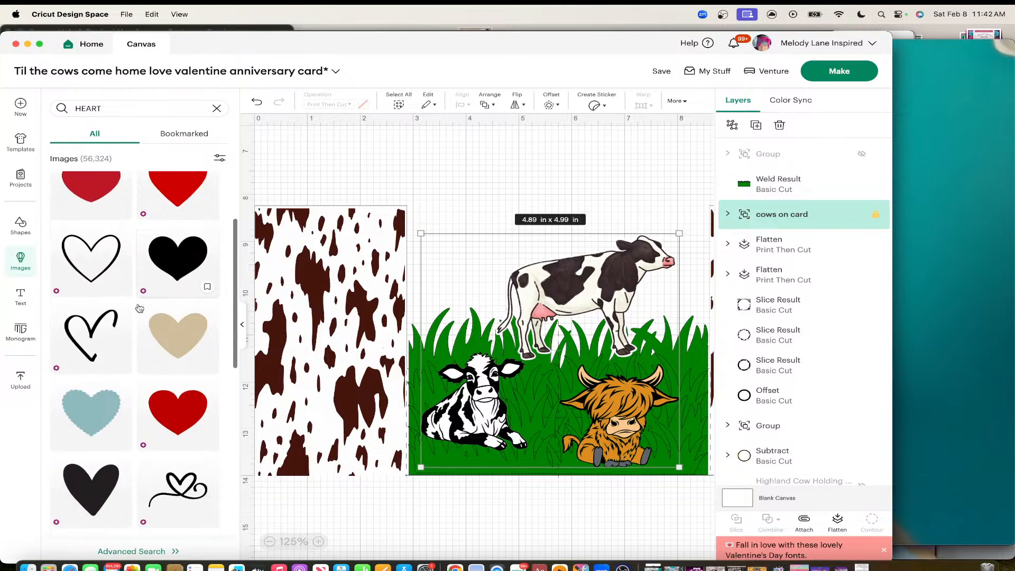
click(180, 377)
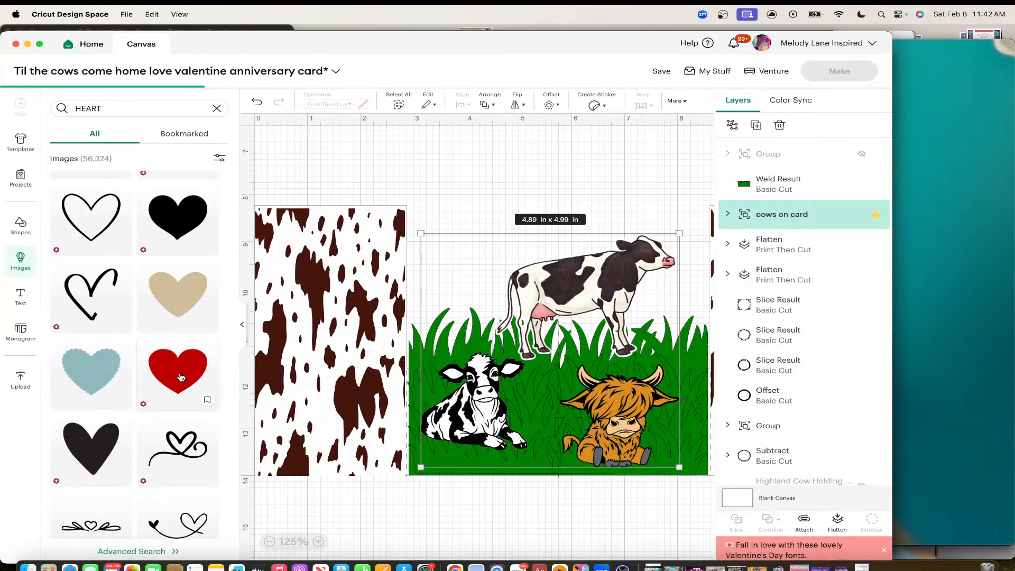
Step: Shrink the red heart to about 1.65 × 1.43 in and place it near the top of the left cow print panel
click(242, 324)
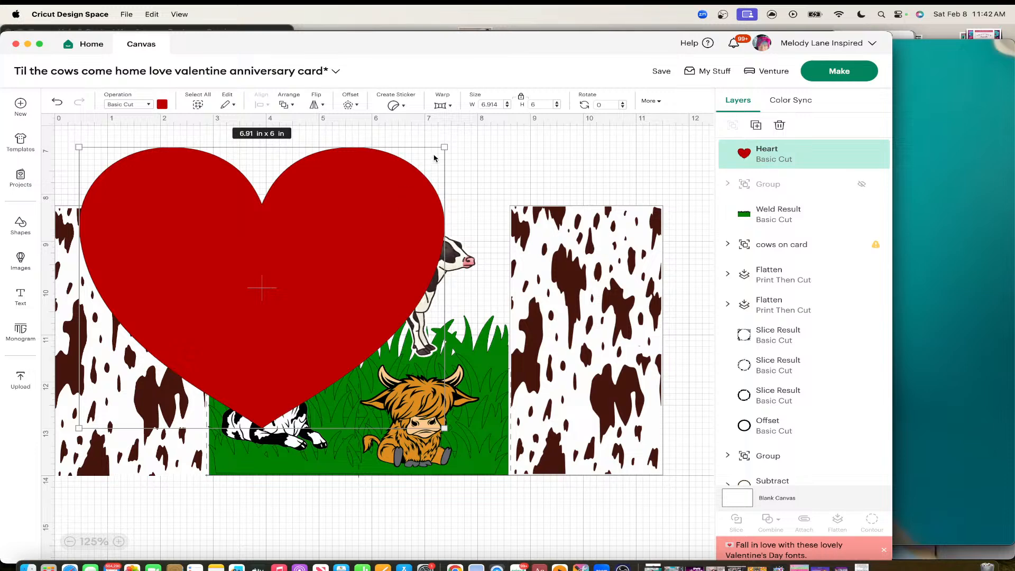
drag(439, 152, 166, 361)
drag(109, 393, 127, 257)
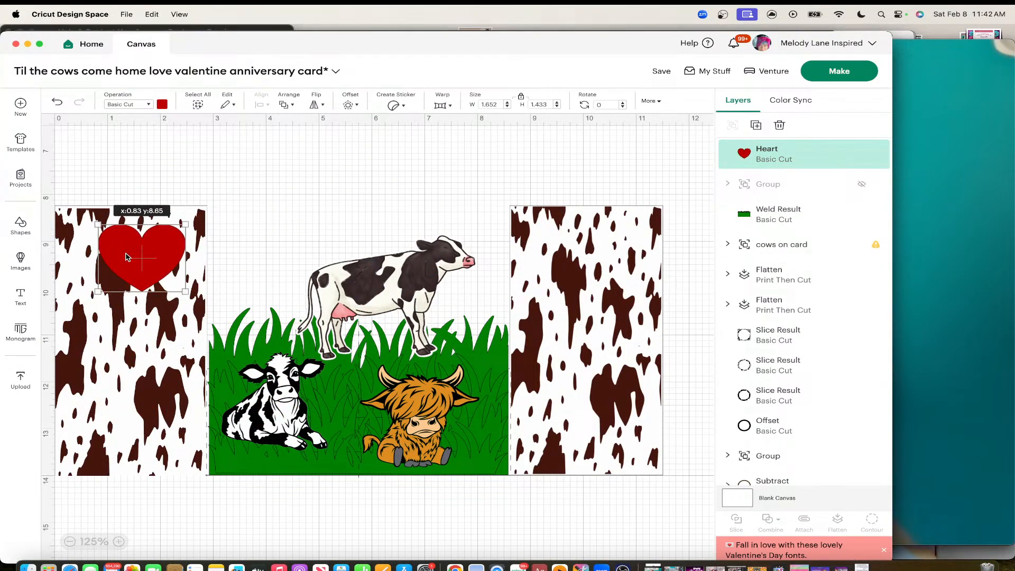
Step: Add a text object and set its font to Be Happy
click(21, 294)
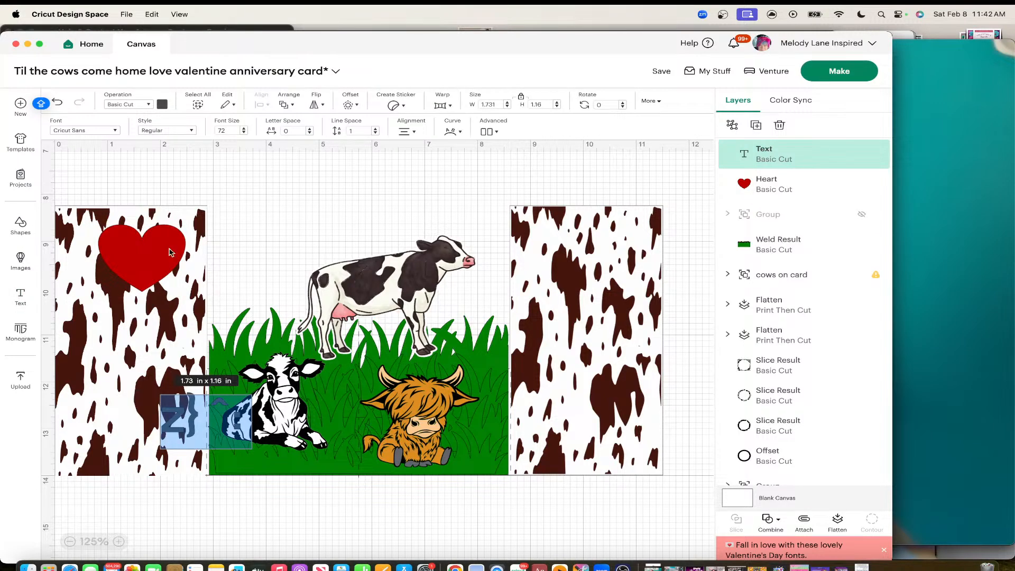
click(87, 130)
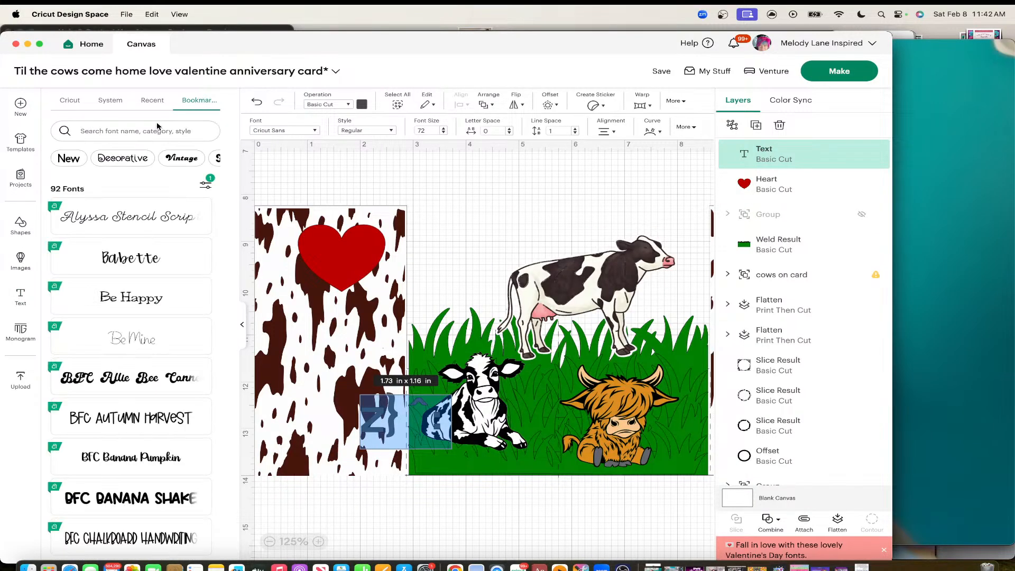
click(152, 300)
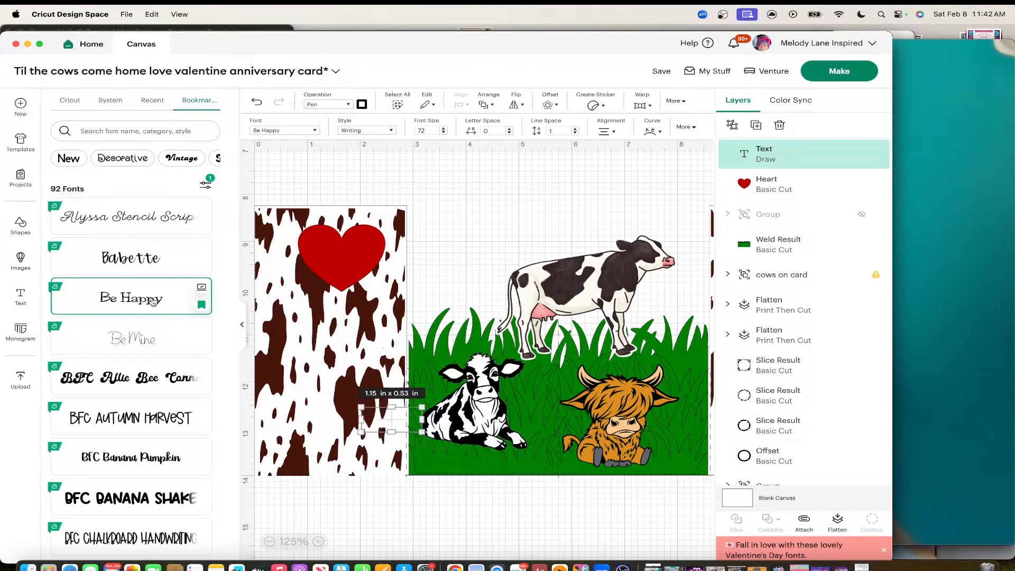
Step: Look over the font style and filter options, then try the Regular style on the text
click(367, 131)
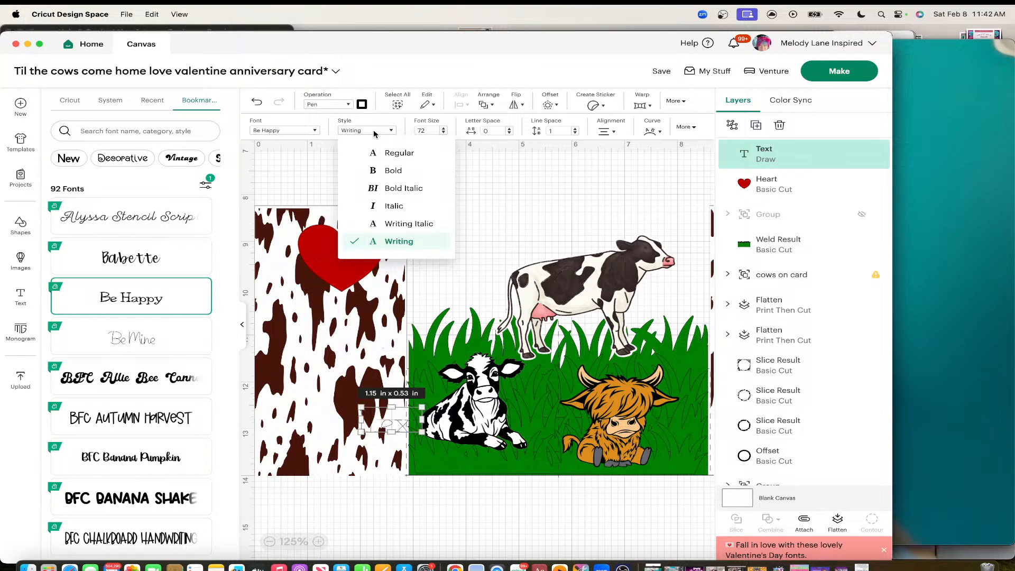
click(206, 184)
click(206, 184)
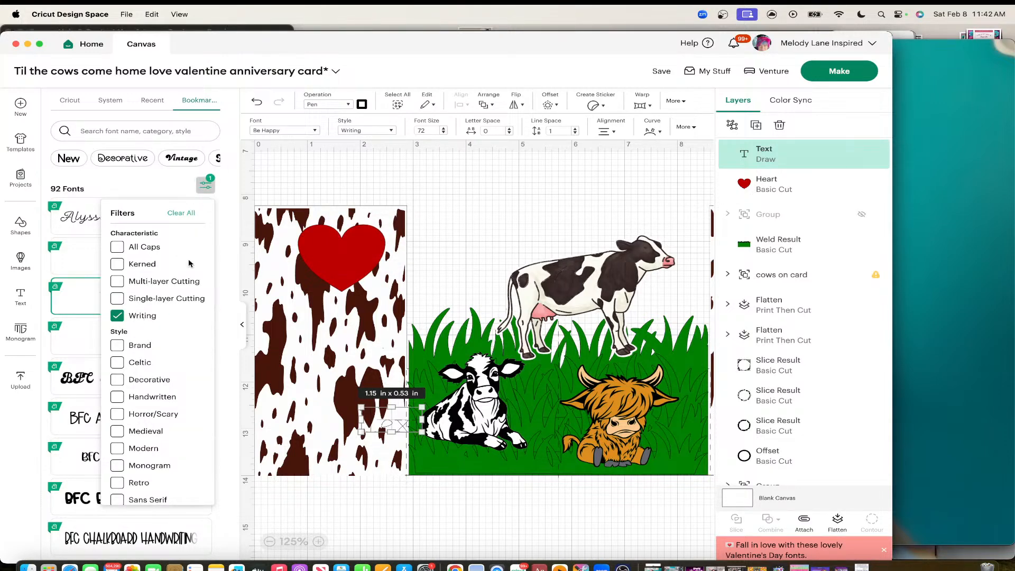
click(225, 198)
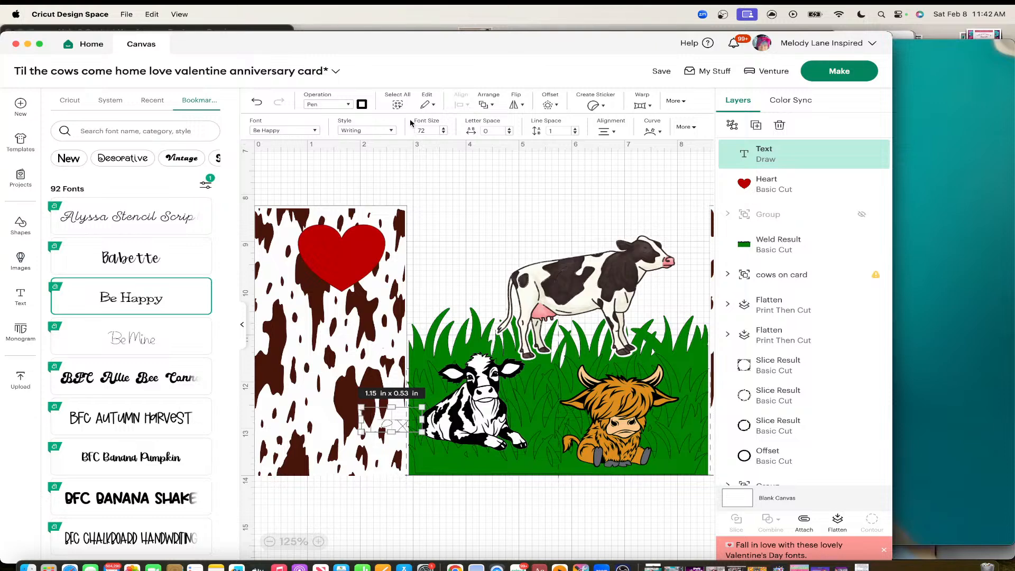
click(354, 131)
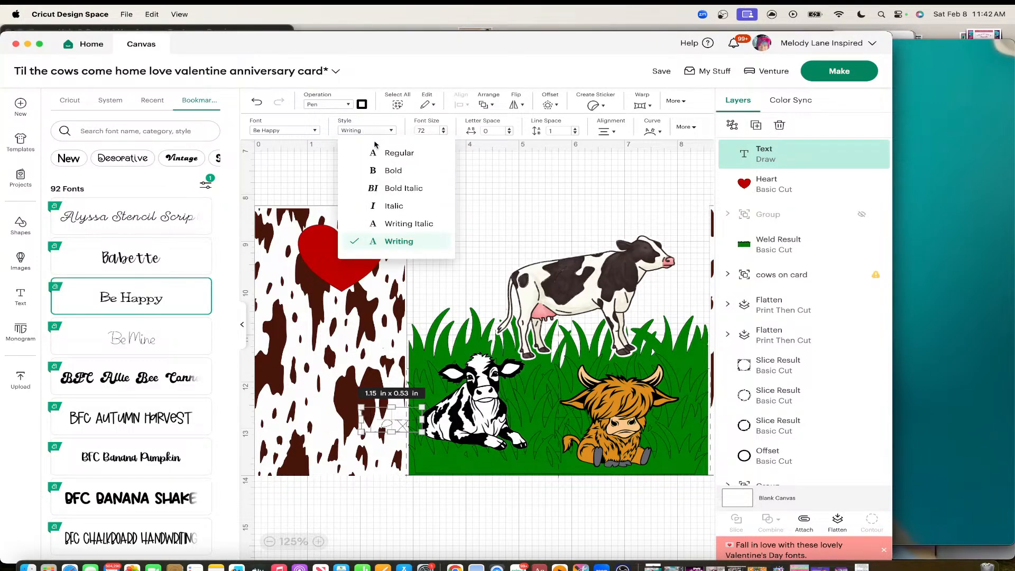
click(387, 153)
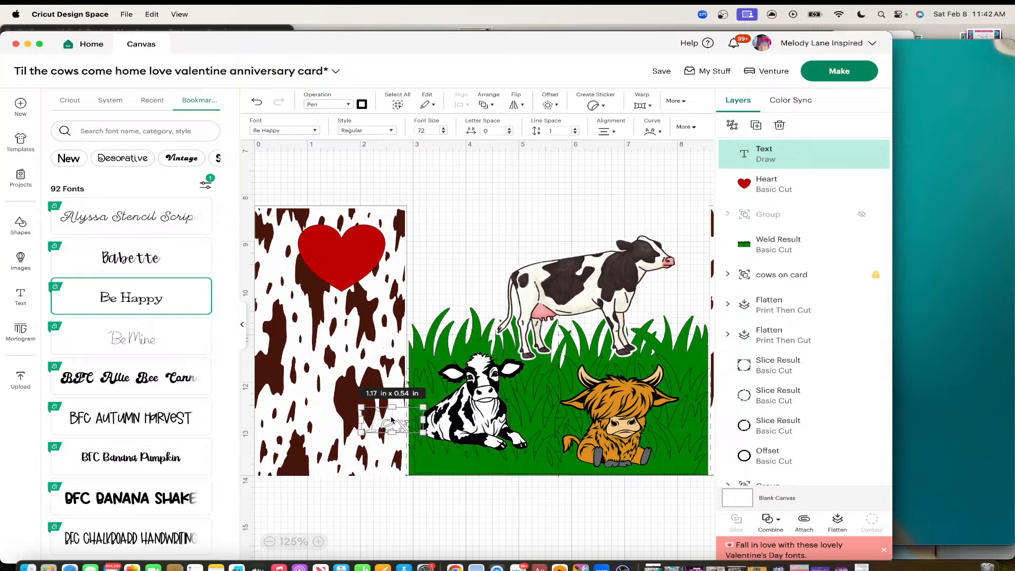
Step: Move the text above the grass and cows in the centre panel and set its style to Writing
drag(397, 423, 489, 195)
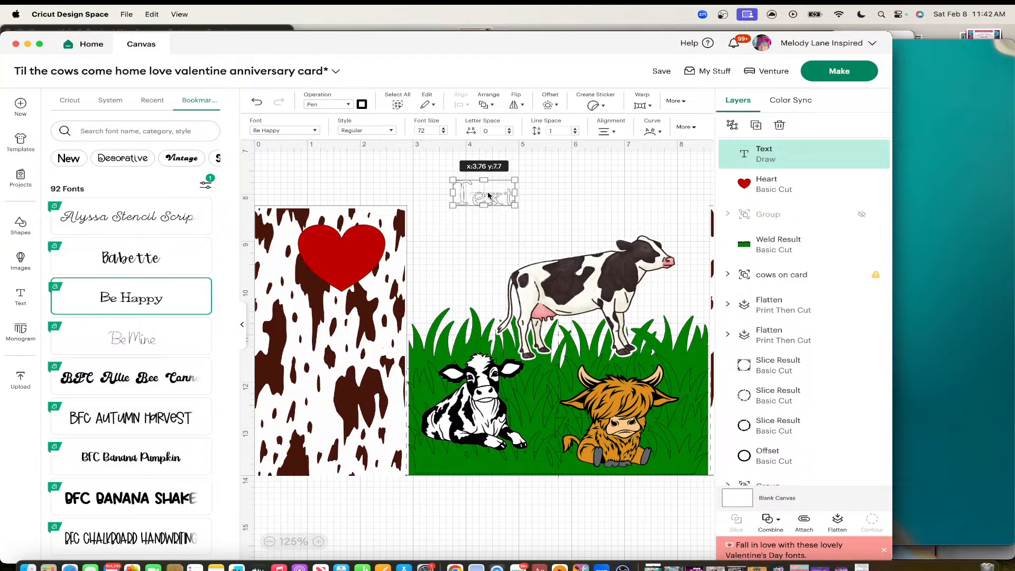
click(370, 132)
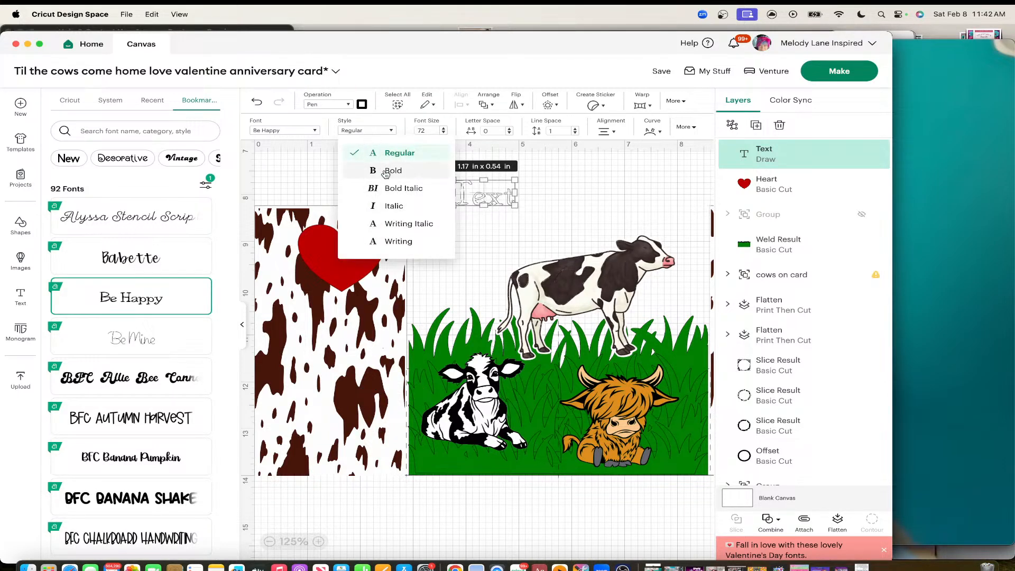
click(393, 242)
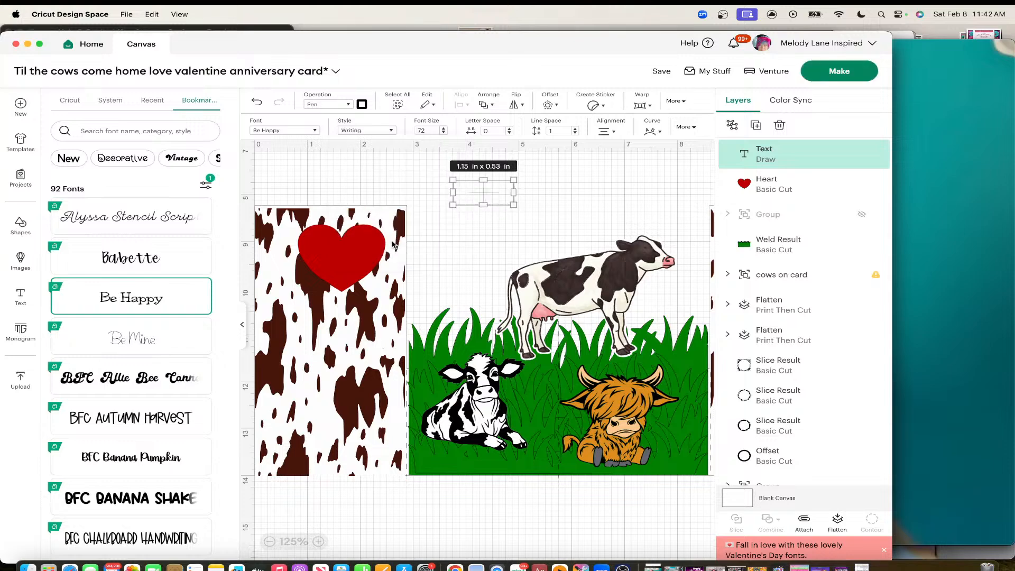
click(242, 324)
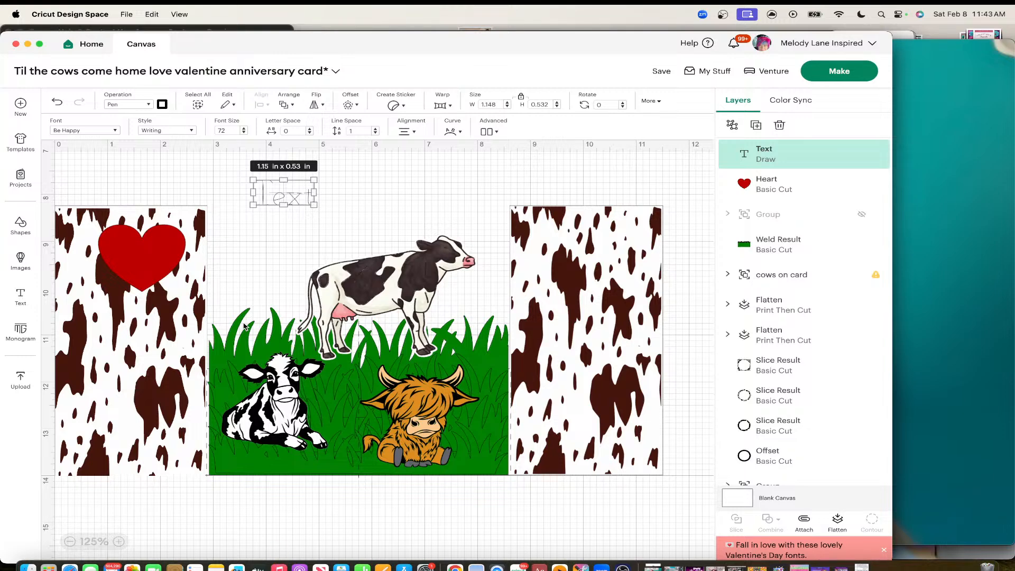
Step: Change the text to "Love" and place it on the red heart
double_click(303, 197)
text(LOVE)
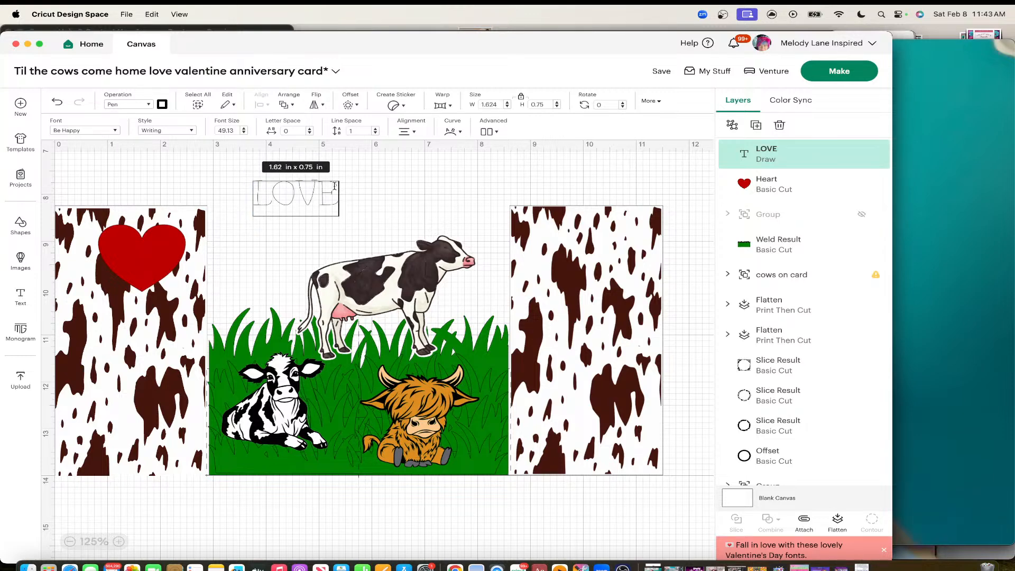
key(BackSpace)
key(BackSpace)
key(BackSpace)
text(o)
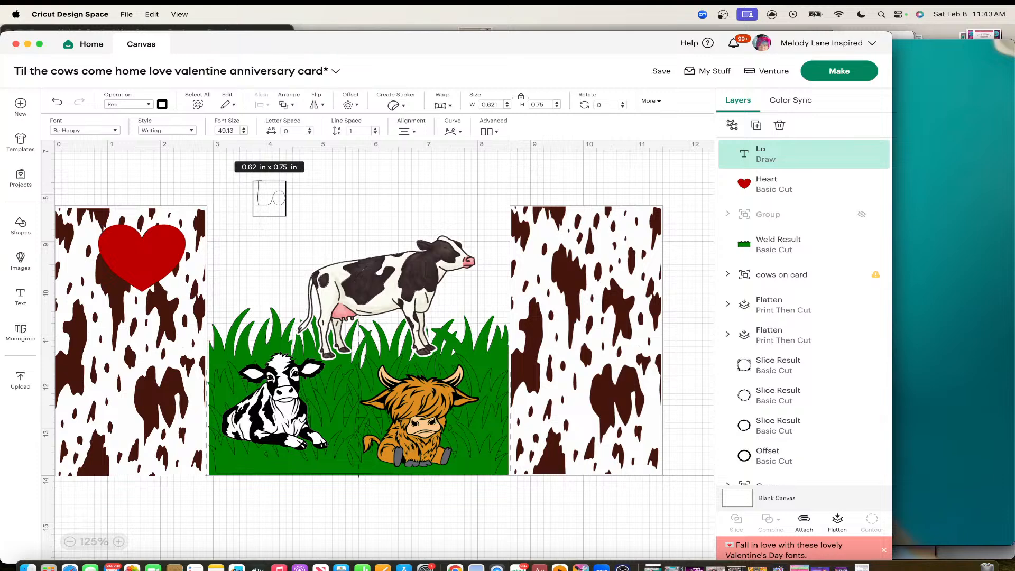
text(ve)
drag(293, 198, 151, 261)
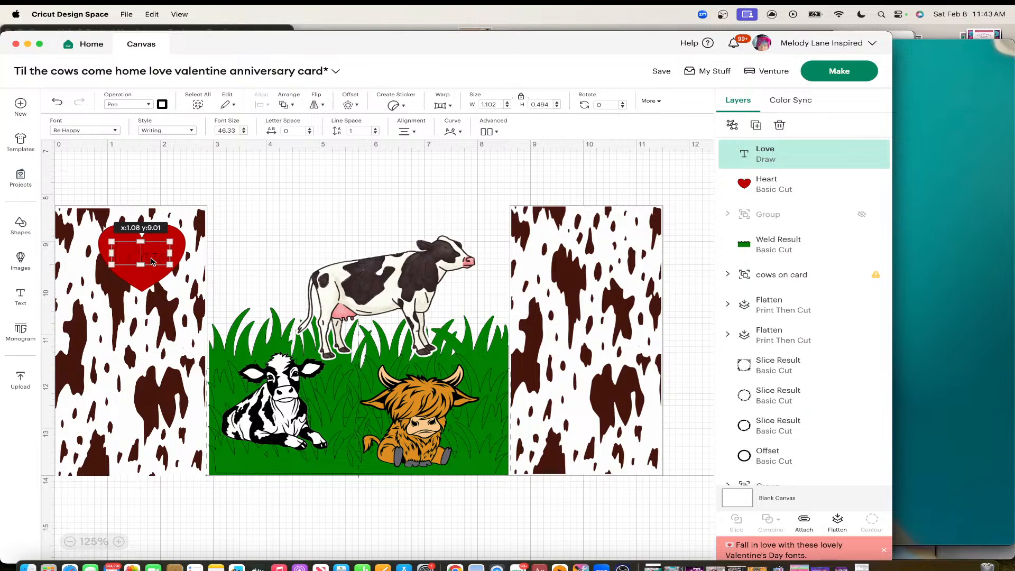
Step: Set the pen for the "Love" text to a 1 mm marker in Silver (metallic)
click(162, 105)
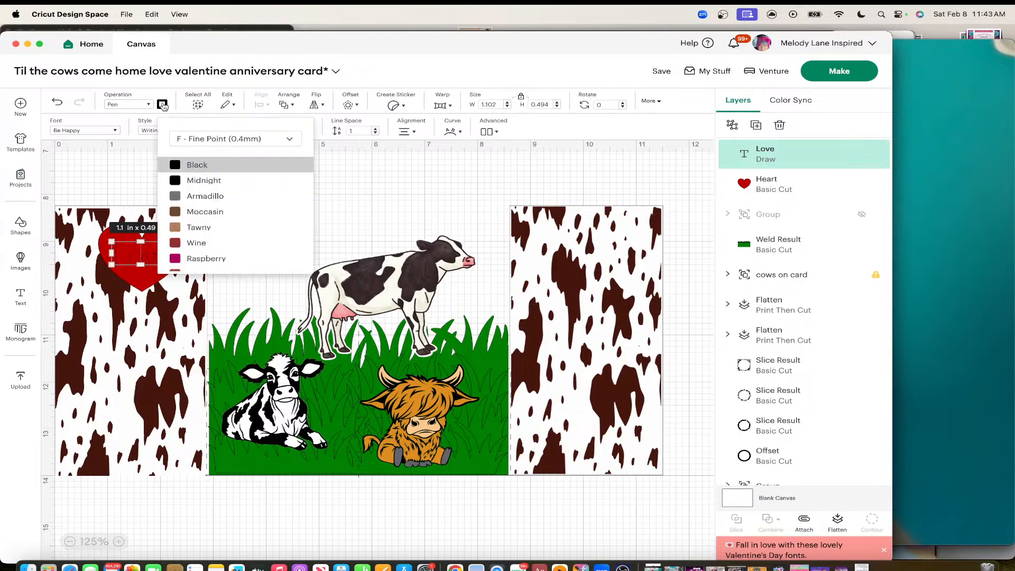
click(211, 143)
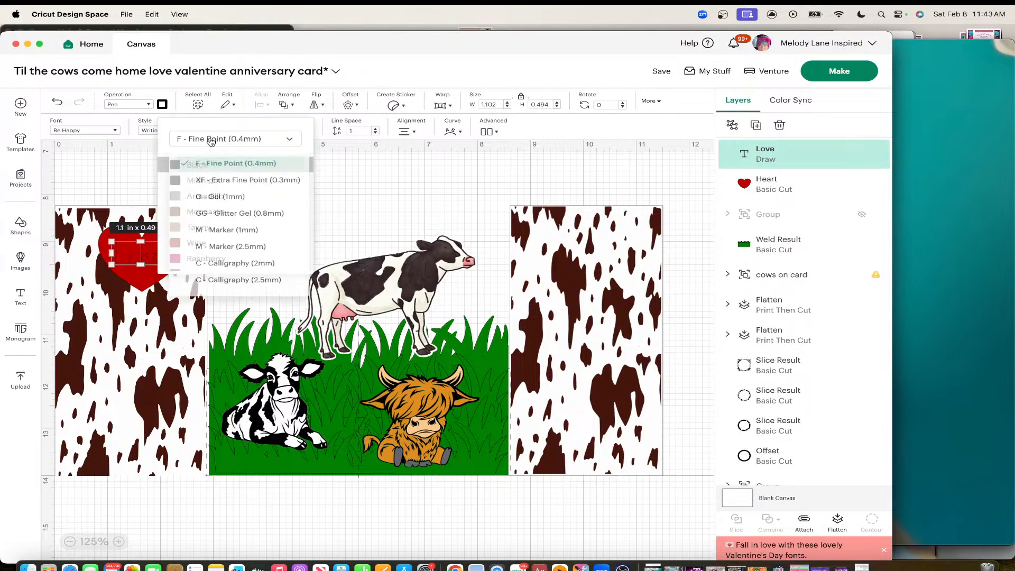
click(236, 235)
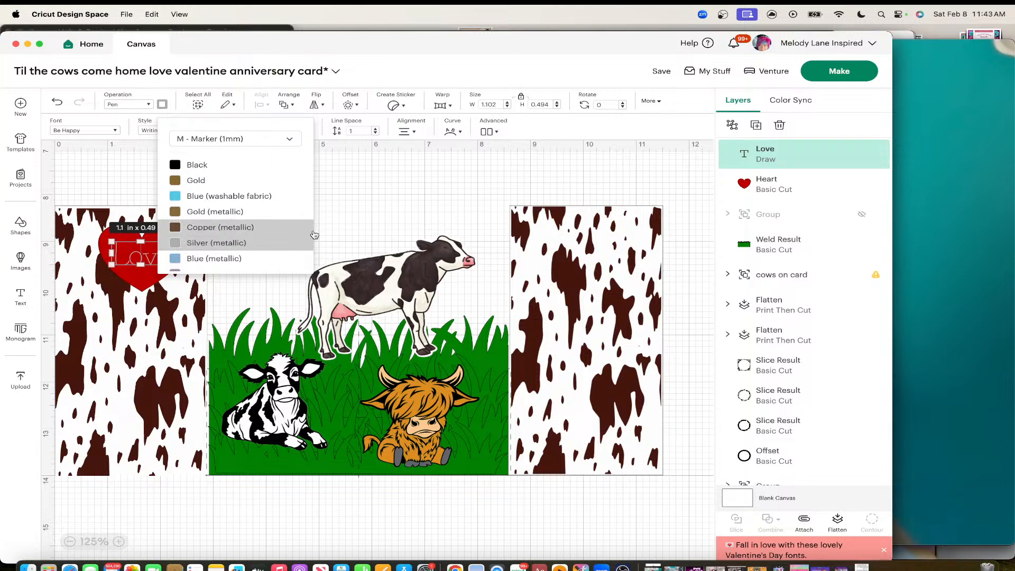
click(340, 200)
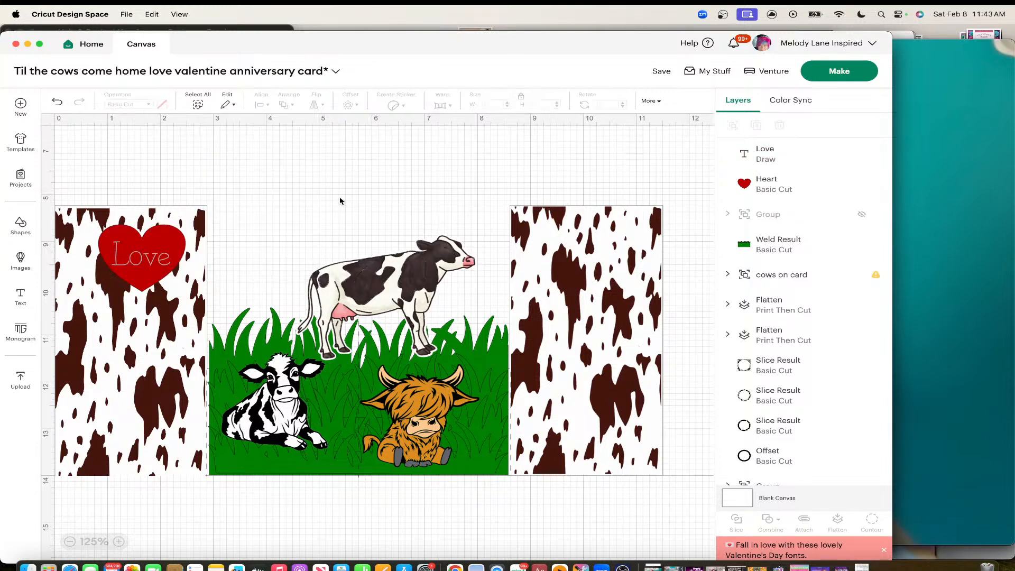
Step: Duplicate the red heart and place the copy below the "Love" heart on the same cow print panel
click(160, 259)
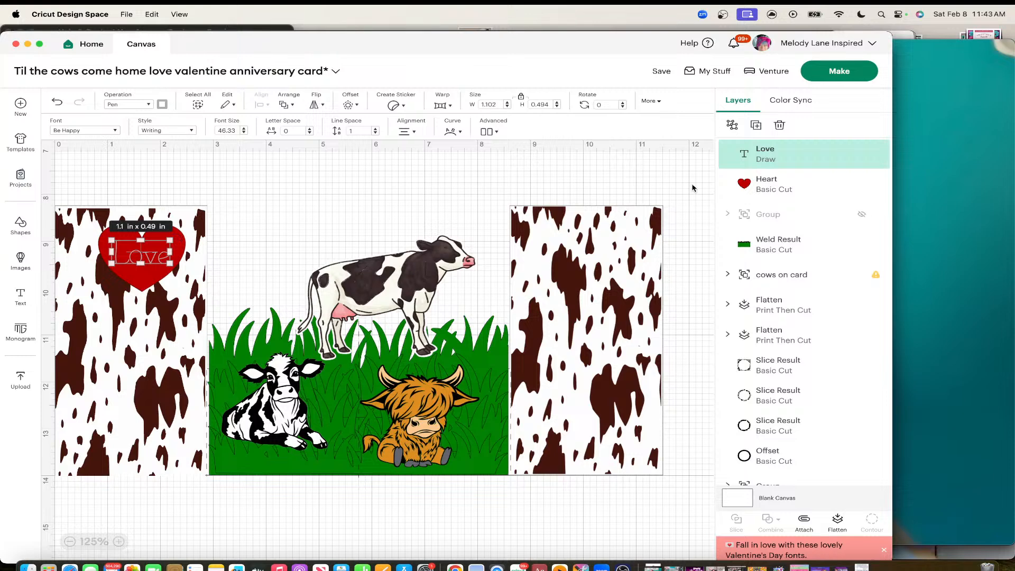
click(753, 185)
key(super+d)
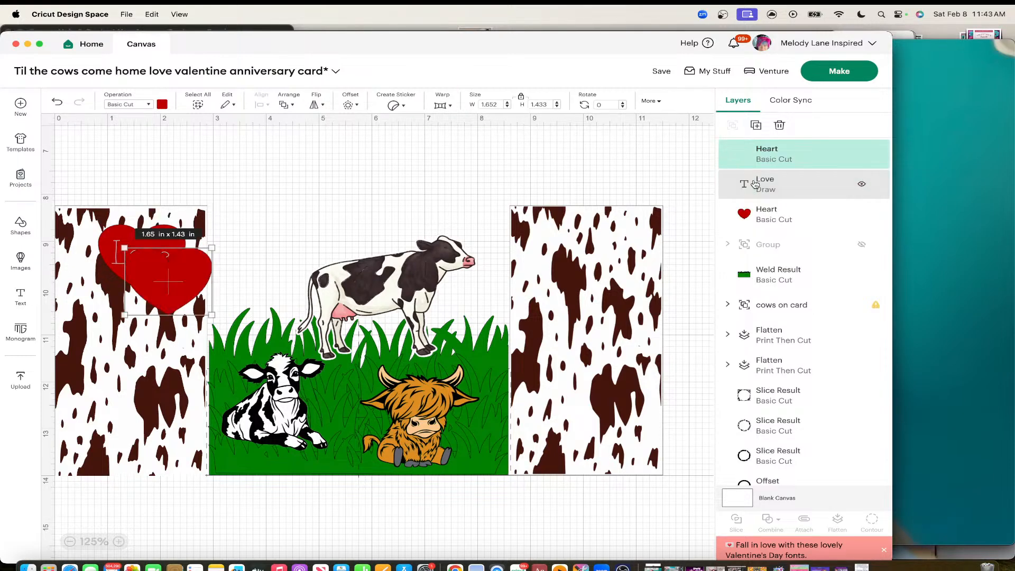
drag(145, 286, 108, 359)
Step: Attach the "Love" text to the heart behind it
click(149, 259)
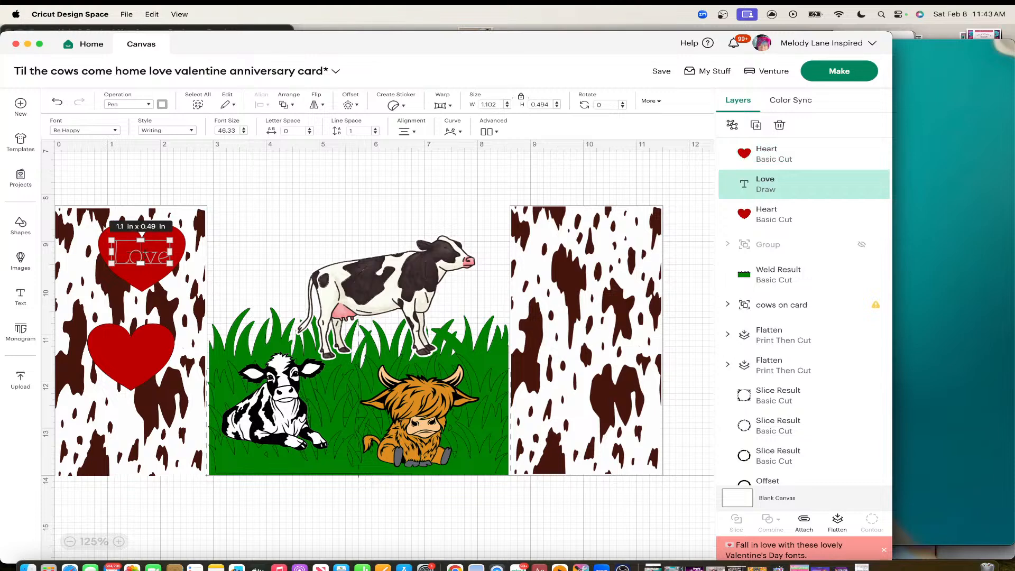
shift+click(145, 284)
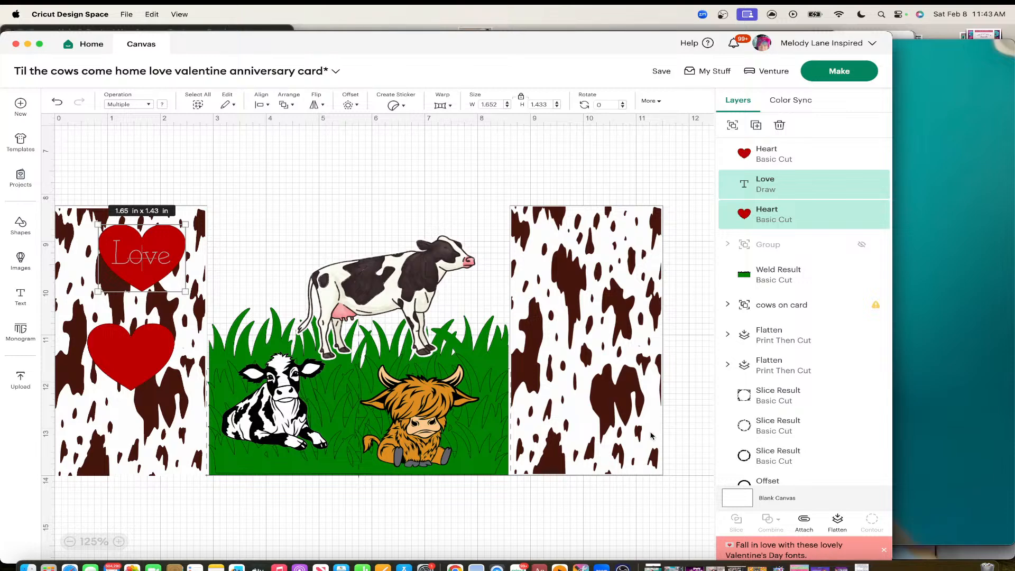
click(805, 523)
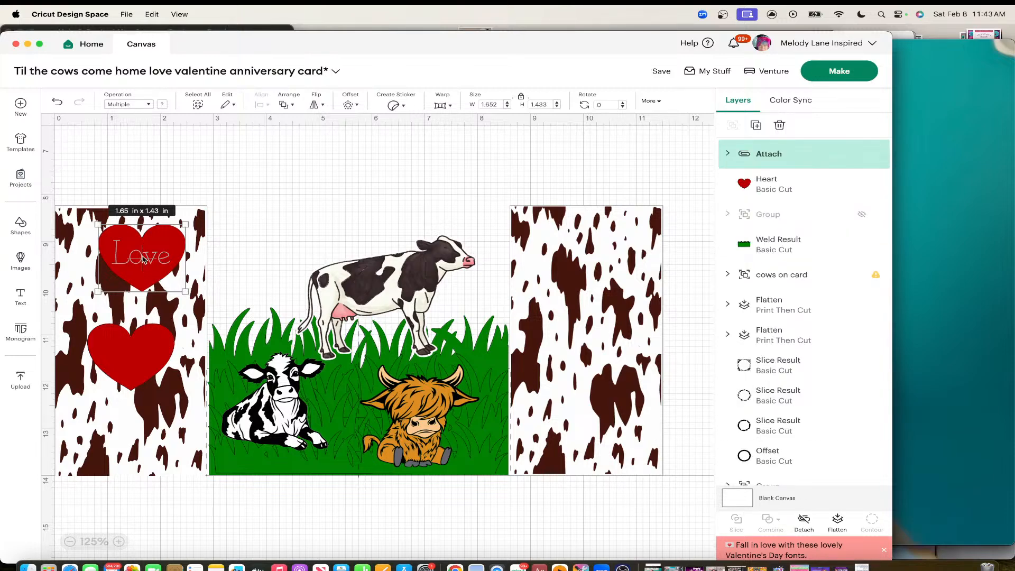
Step: Shrink the attached "Love" heart to about 1.63 × 1.41 in and shift the plain heart slightly left
drag(184, 290, 182, 288)
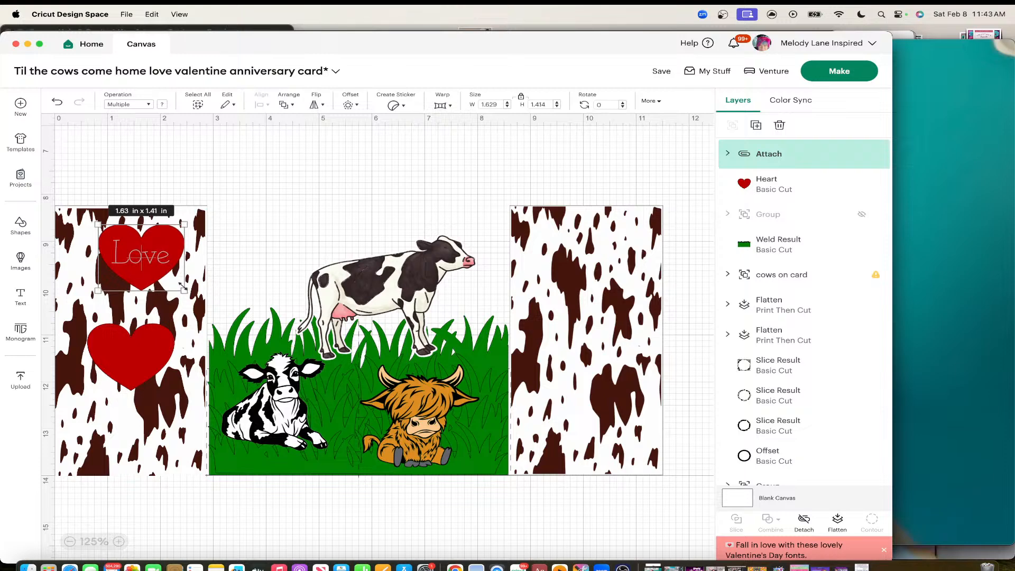
click(148, 357)
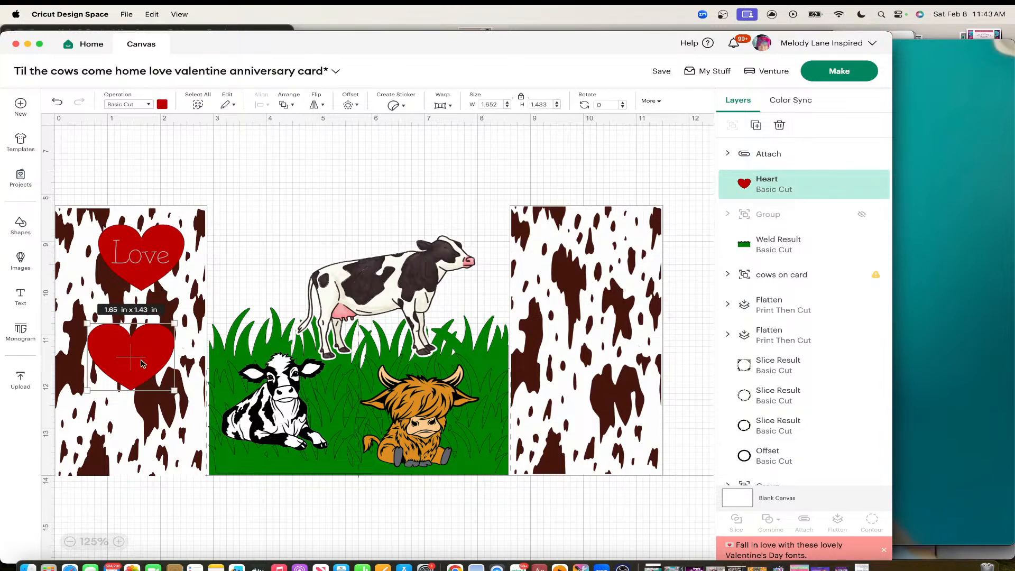
drag(142, 363, 139, 363)
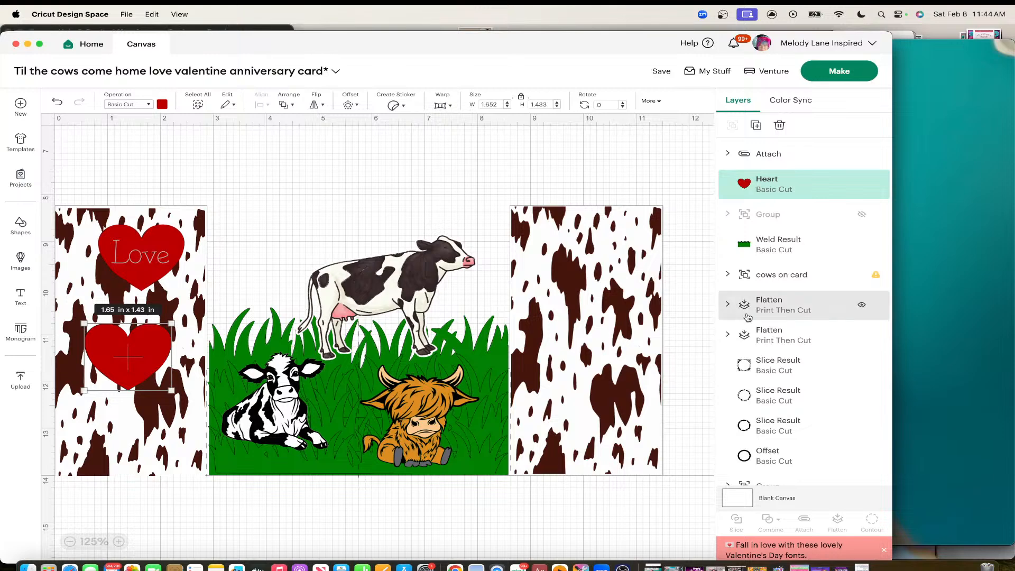
Step: Unhide the staggered "the cows come home" group and move it just below the right cow print panel
scroll(747, 318, down, 5)
scroll(746, 318, down, 6)
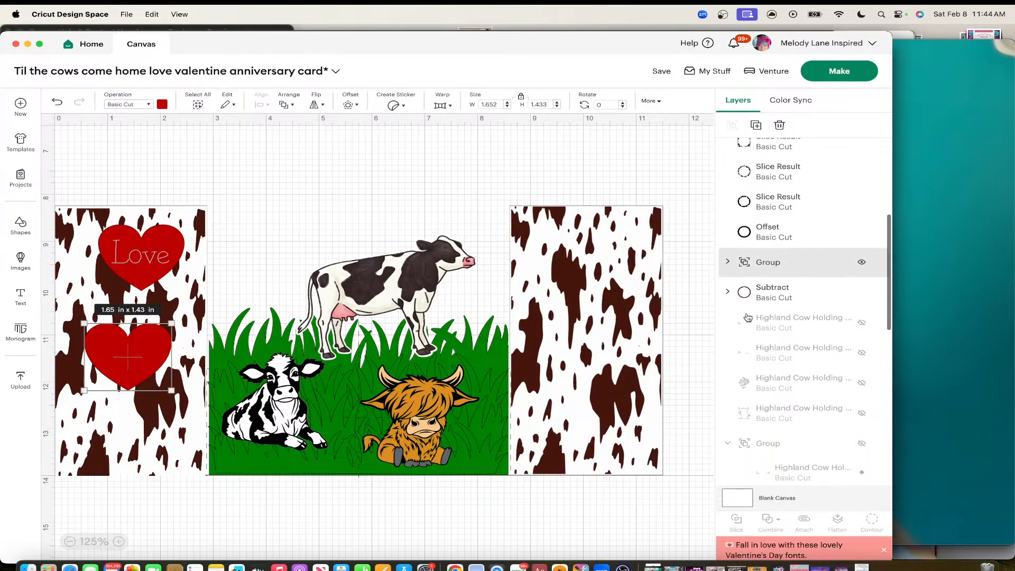
scroll(747, 316, up, 10)
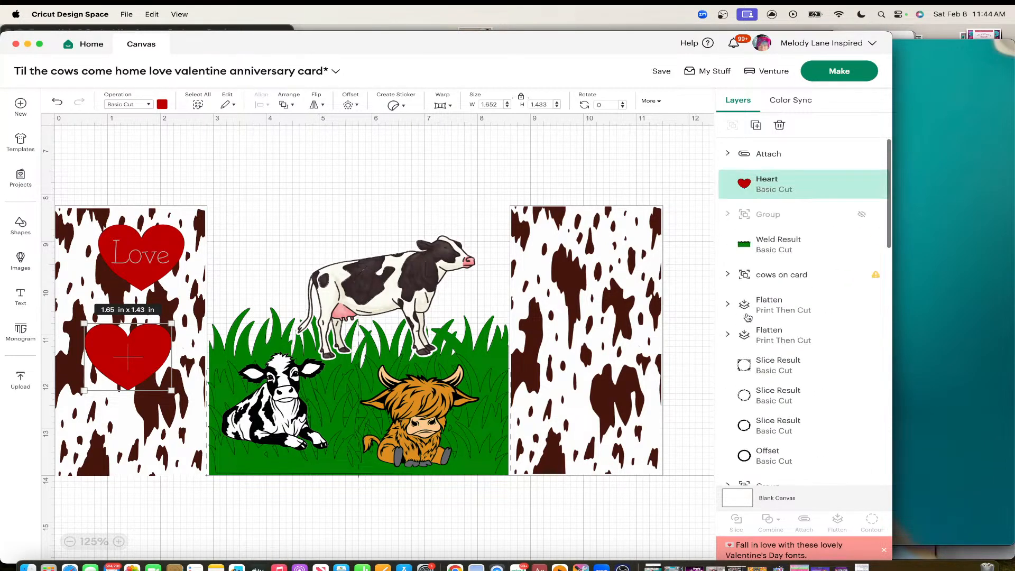
scroll(802, 336, down, 8)
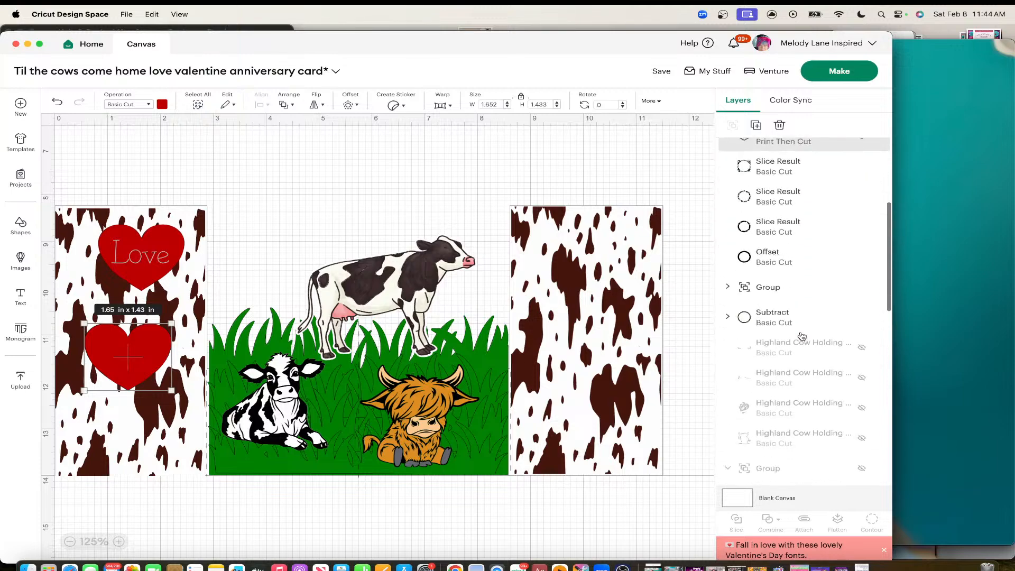
scroll(802, 337, down, 3)
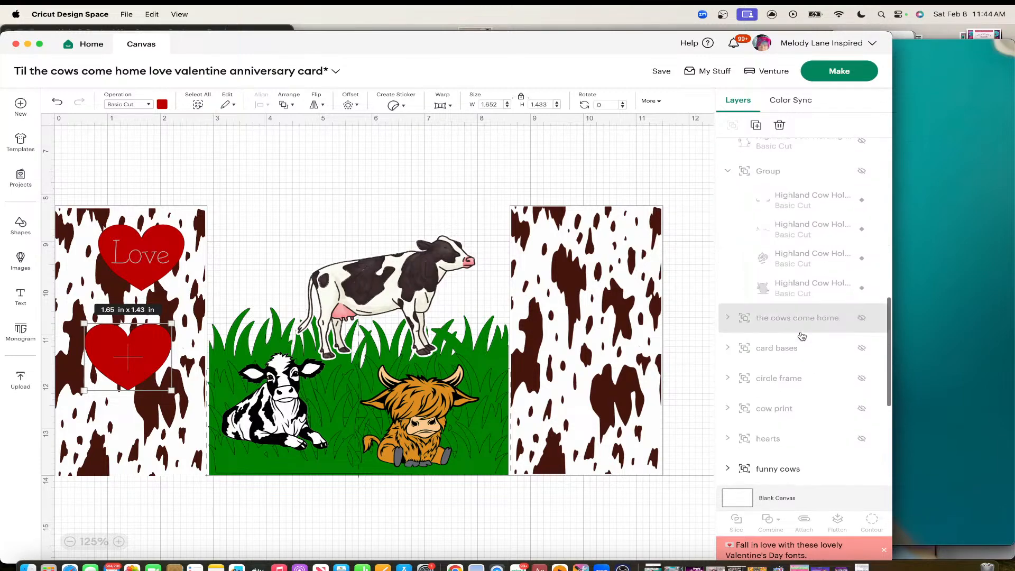
click(863, 272)
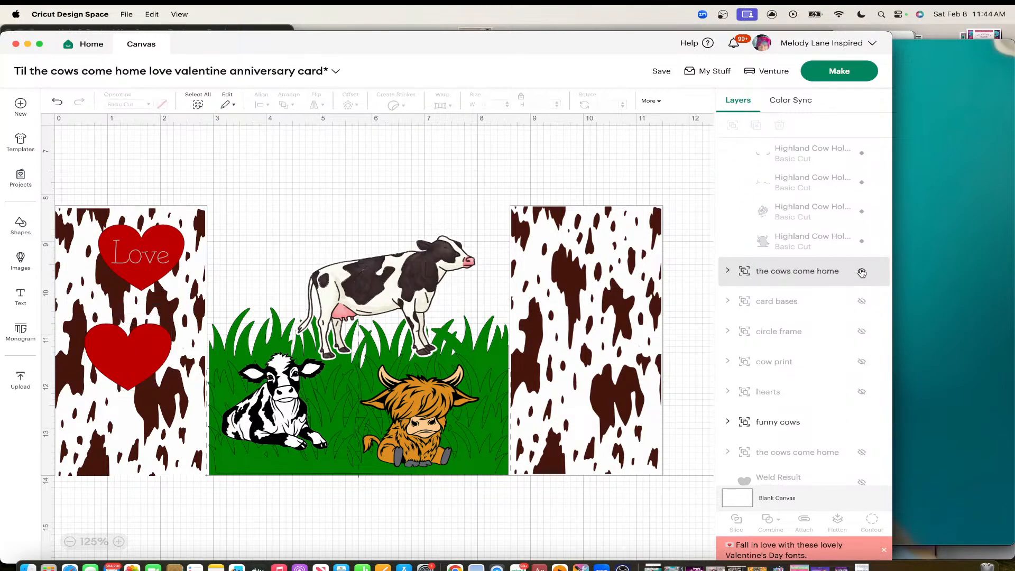
scroll(547, 376, down, 10)
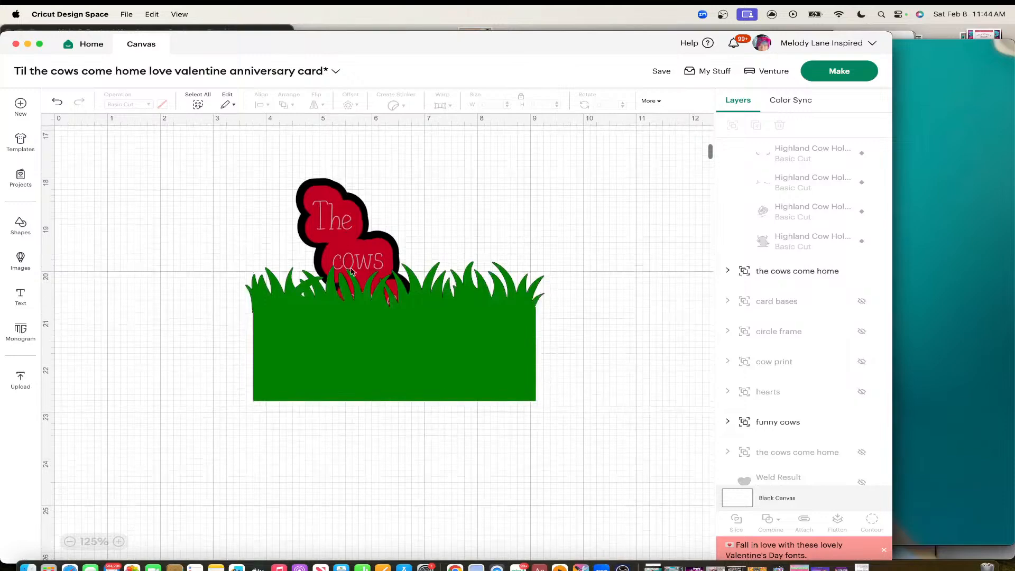
drag(351, 234, 606, 168)
scroll(606, 168, up, 6)
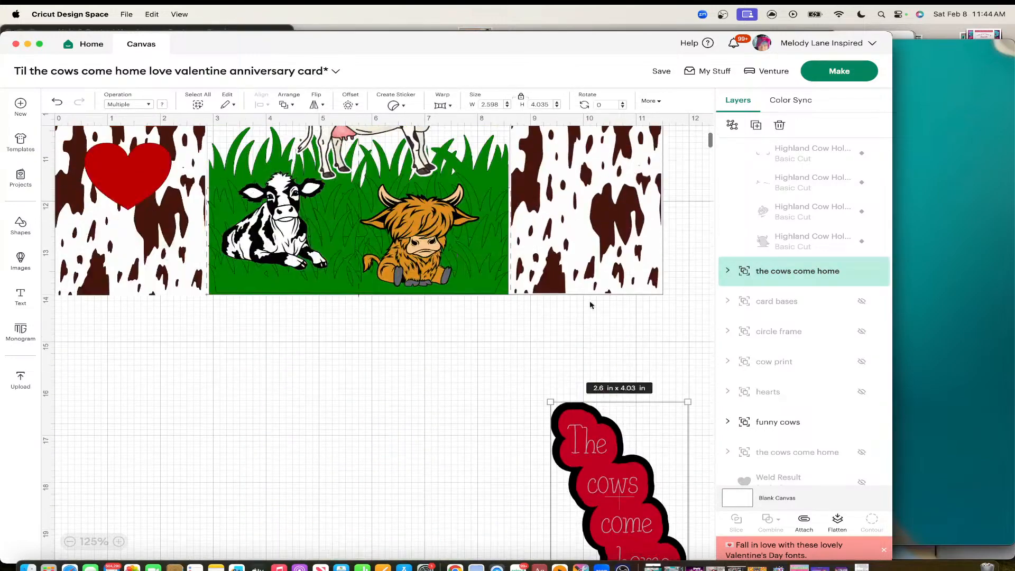
drag(605, 494, 626, 390)
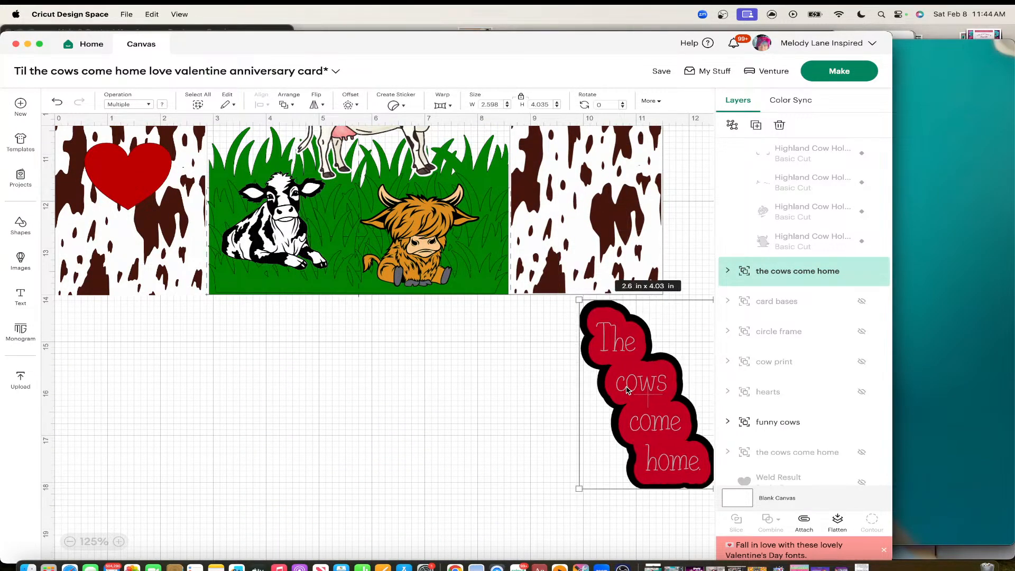
Step: Bring the staggered "the cows come home" group to the front and position it on the right cow print panel
right_click(626, 390)
click(650, 230)
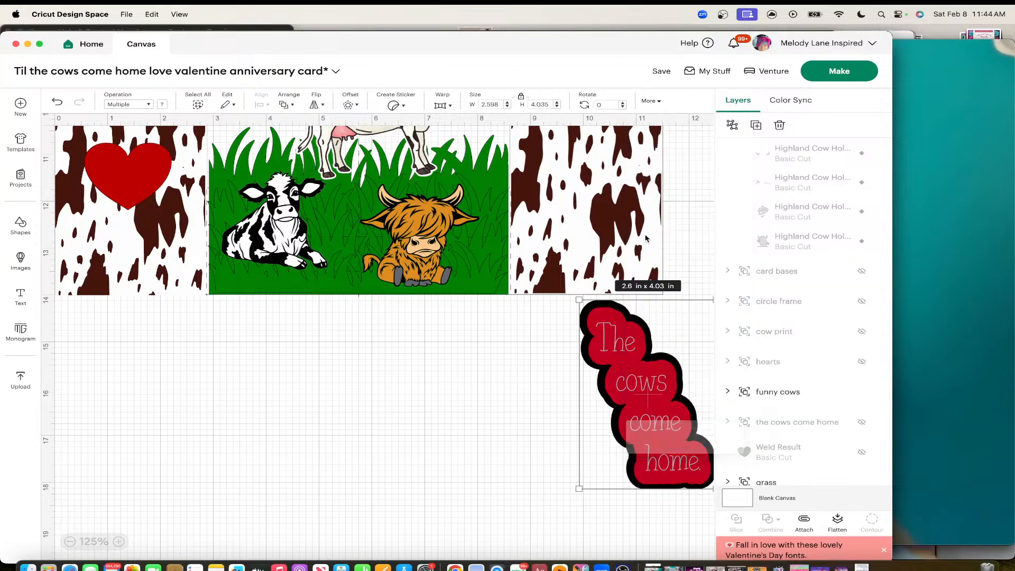
drag(630, 366, 577, 163)
scroll(596, 286, up, 3)
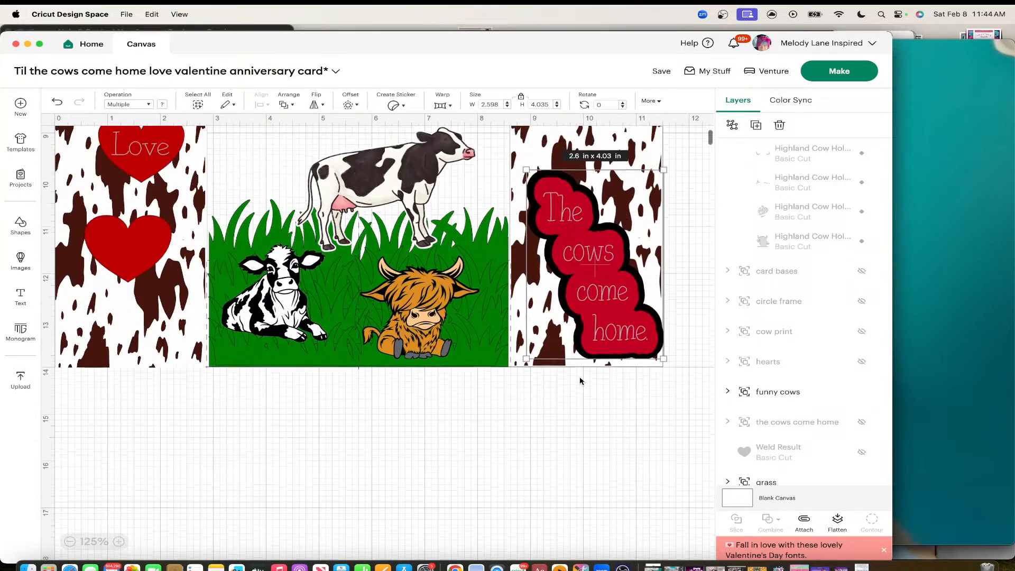
drag(596, 285, 587, 241)
Step: Unhide the second "the cows come home" group, place it below the right panel, and nudge the staggered version down slightly
scroll(782, 380, down, 4)
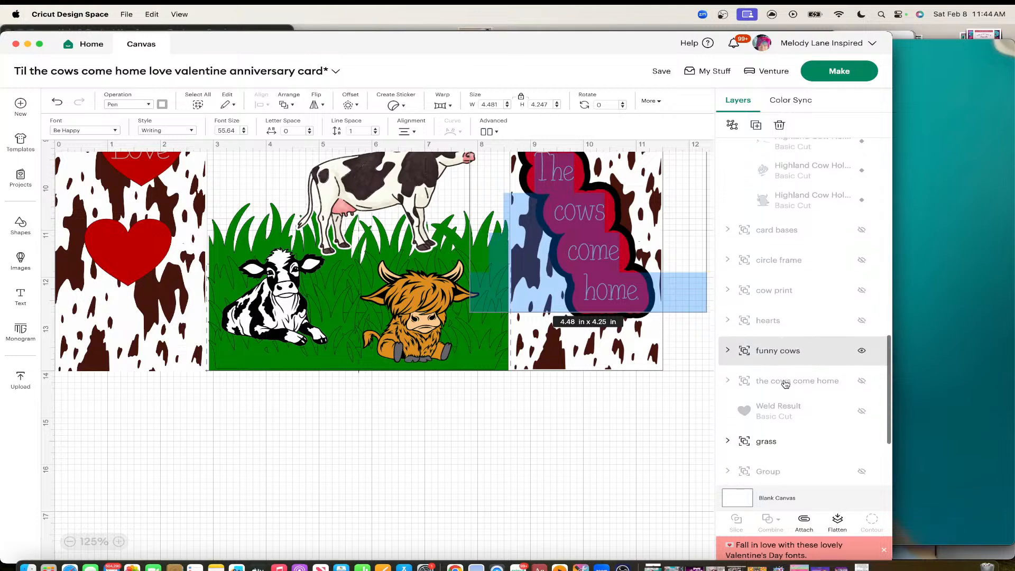
click(862, 337)
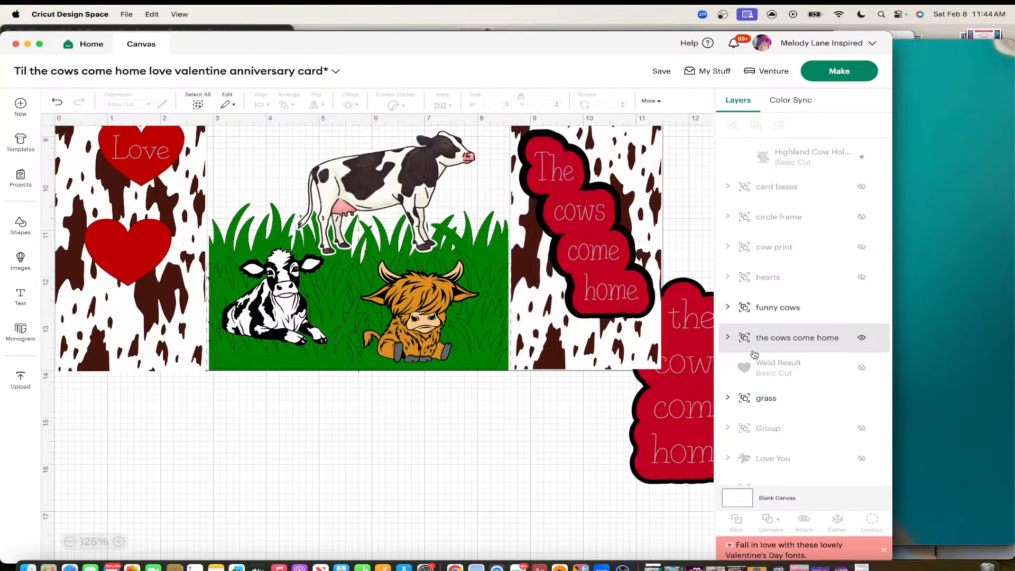
drag(681, 404, 597, 509)
scroll(597, 509, down, 2)
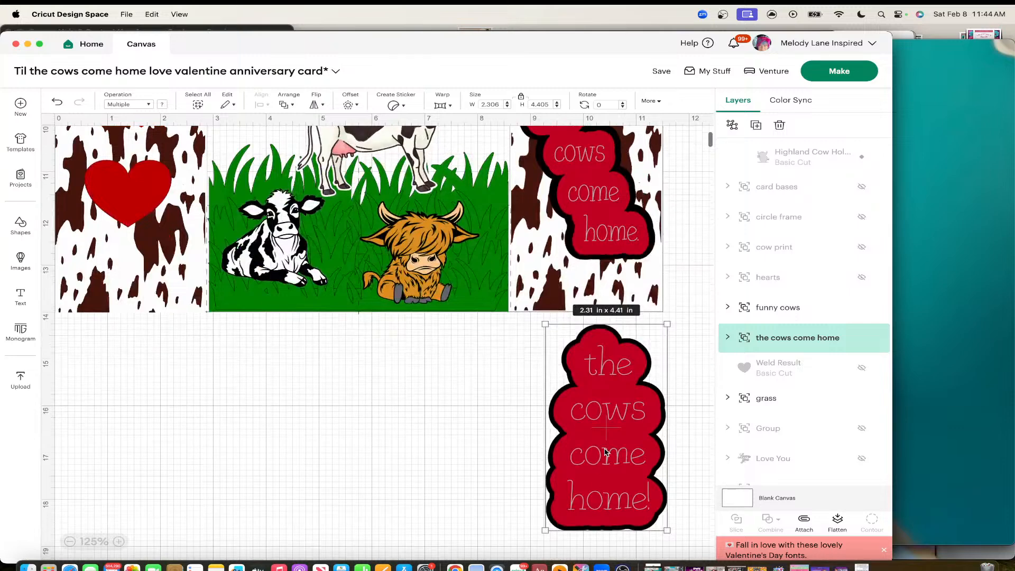
drag(625, 229, 627, 238)
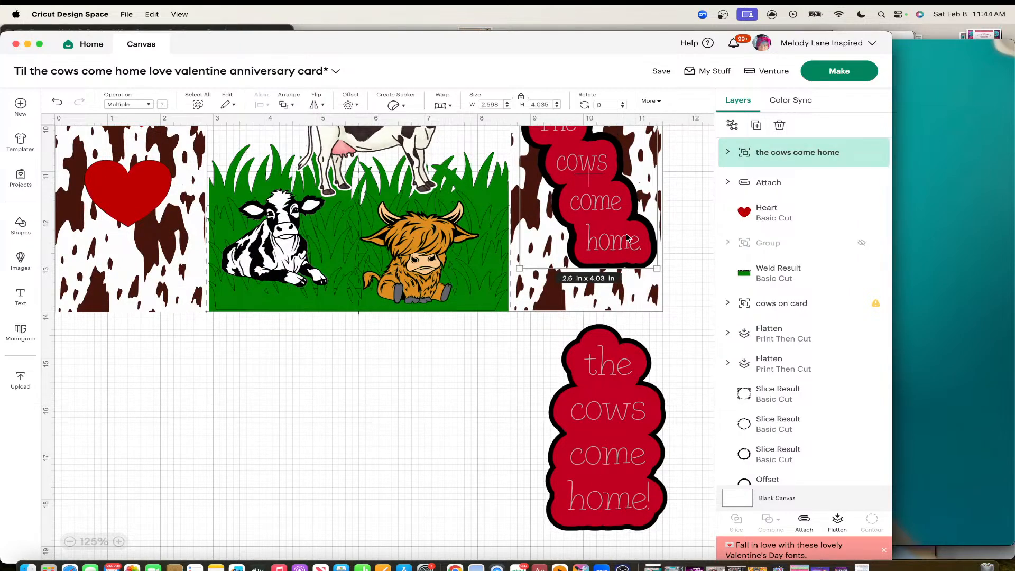
click(612, 406)
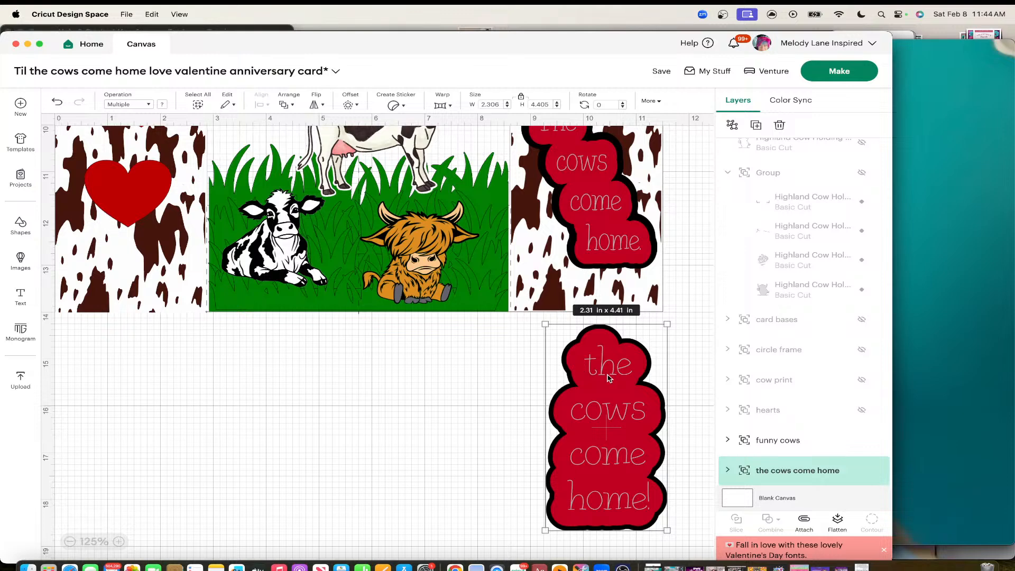
Step: Add the text "the cows come home" on four lines below the centre panel and set its line space to -0.5
click(20, 296)
text(the)
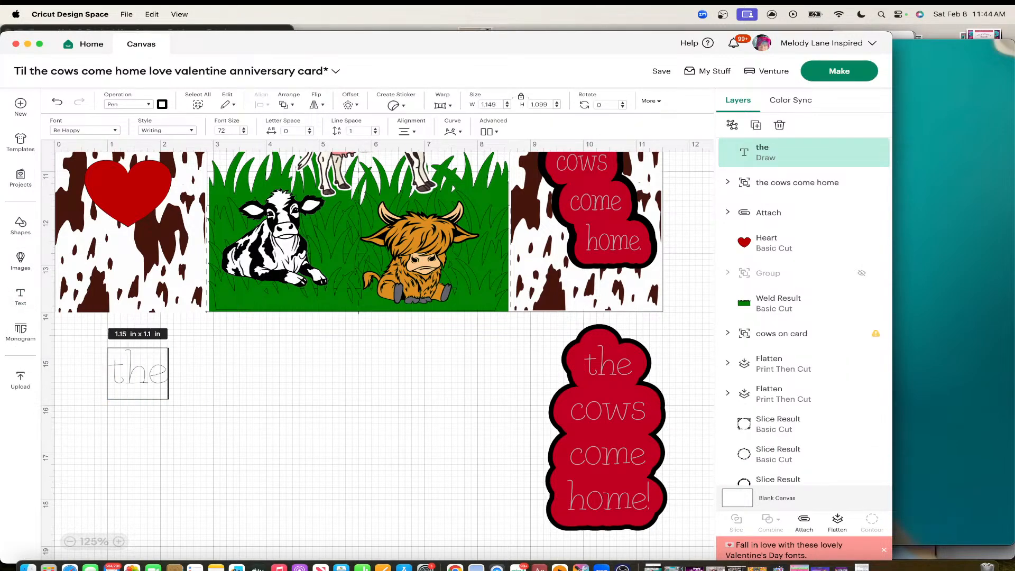
key(Return)
text(cows)
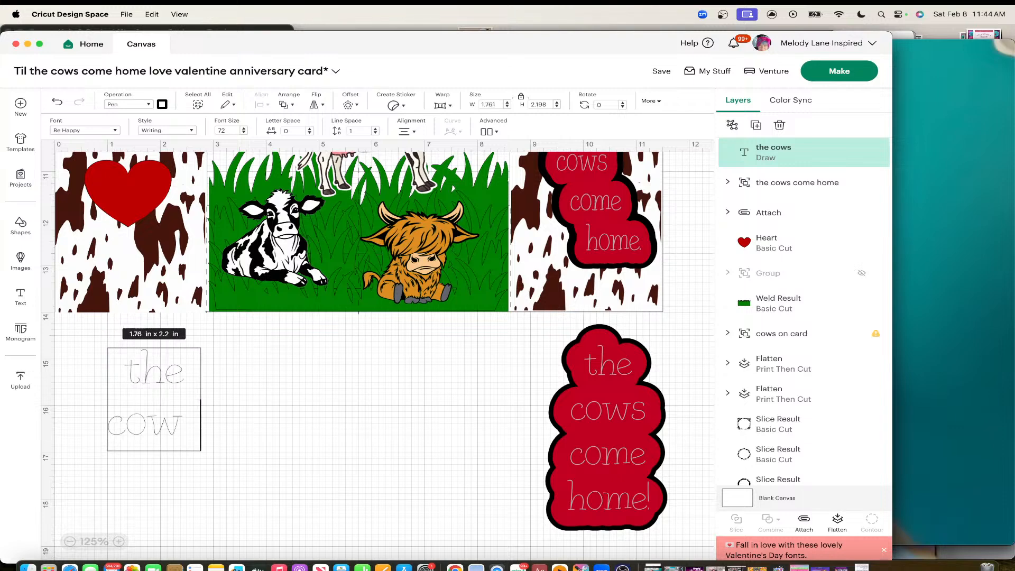
key(Return)
text(come)
key(Return)
text(home)
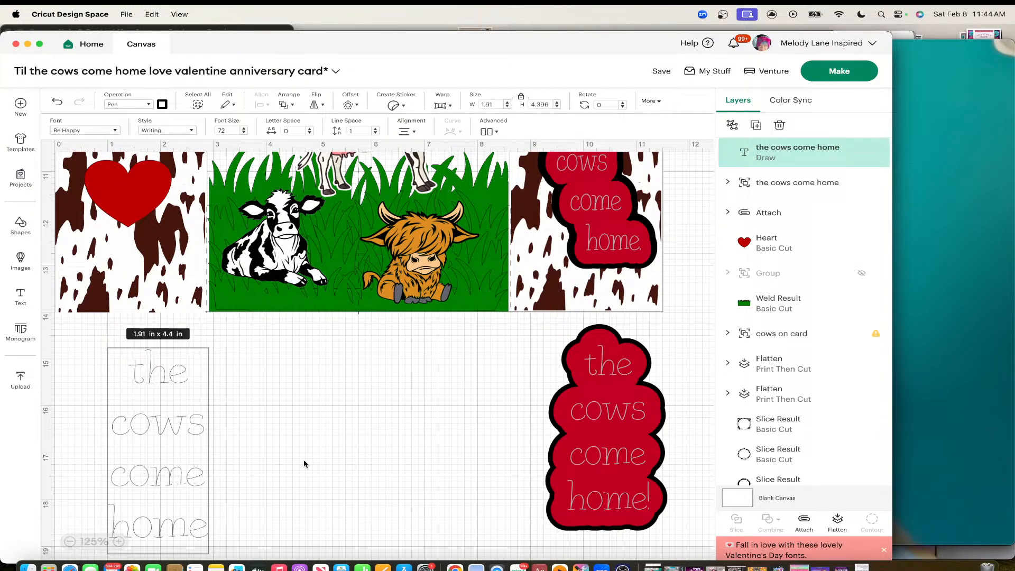
drag(160, 438, 266, 435)
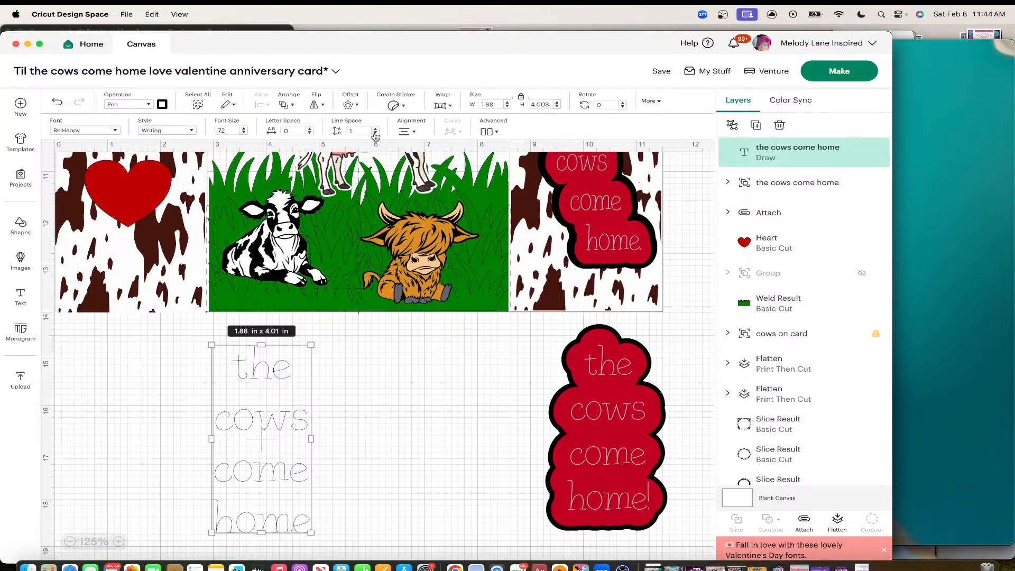
drag(376, 135, 375, 135)
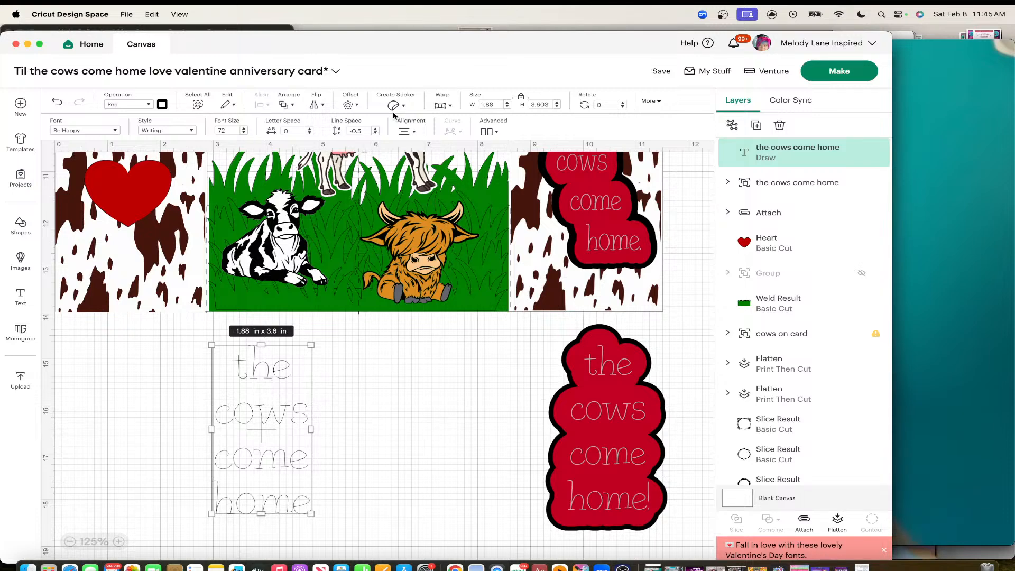
Step: Create a welded, rounded-corner offset of 0.333 in around the new "the cows come home" text below the centre panel
click(351, 104)
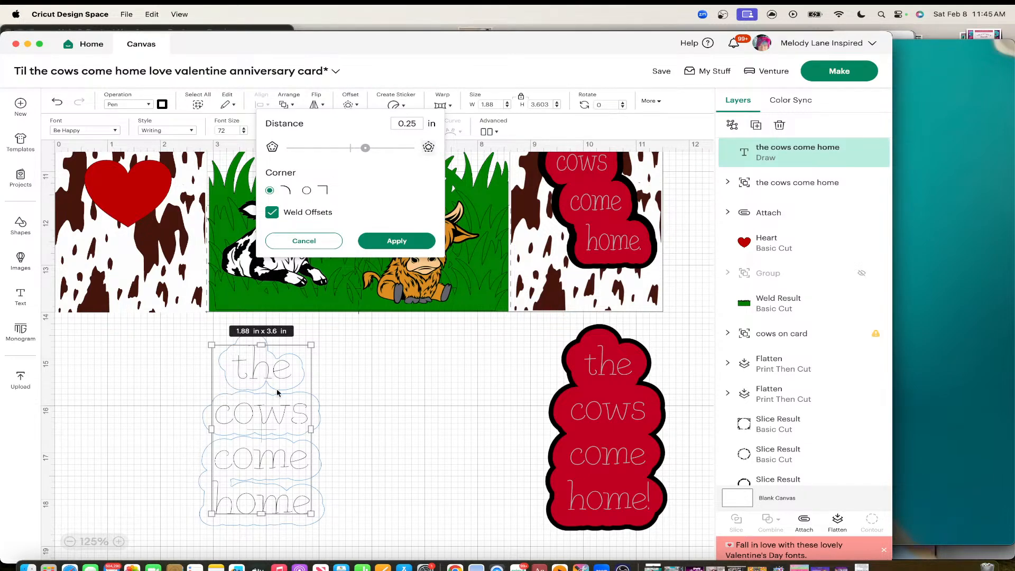
drag(365, 148, 367, 151)
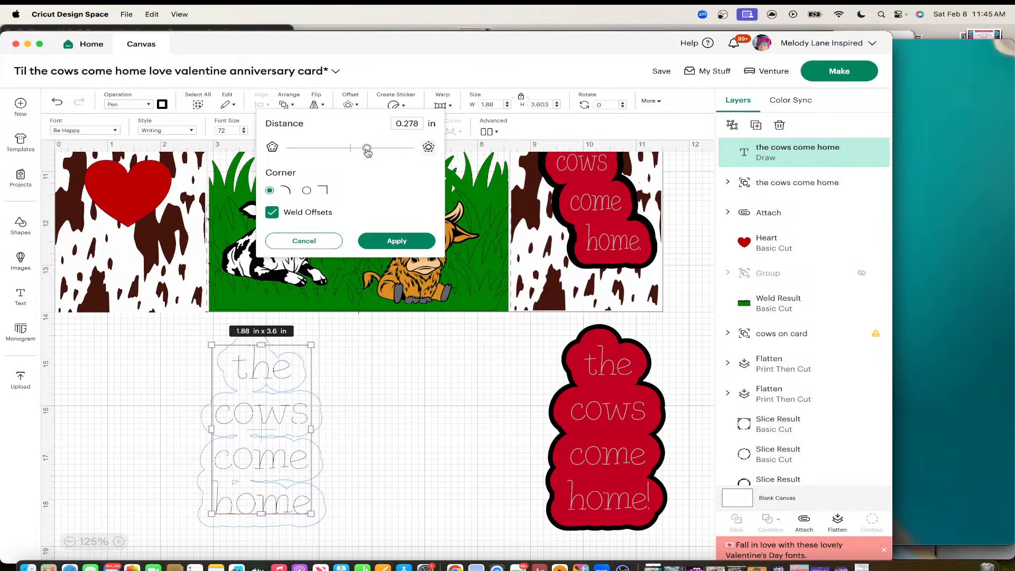
drag(368, 151, 370, 152)
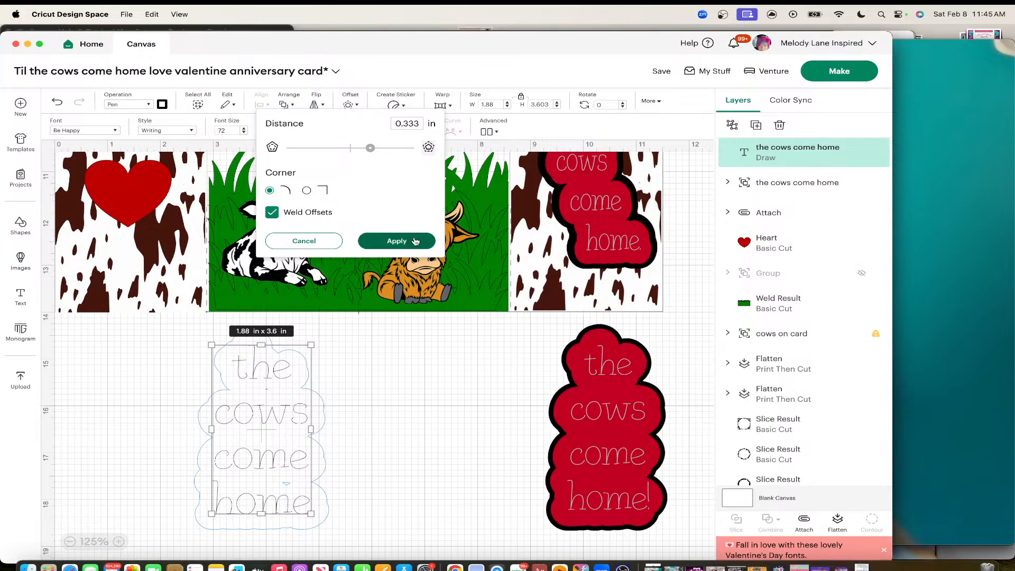
click(405, 243)
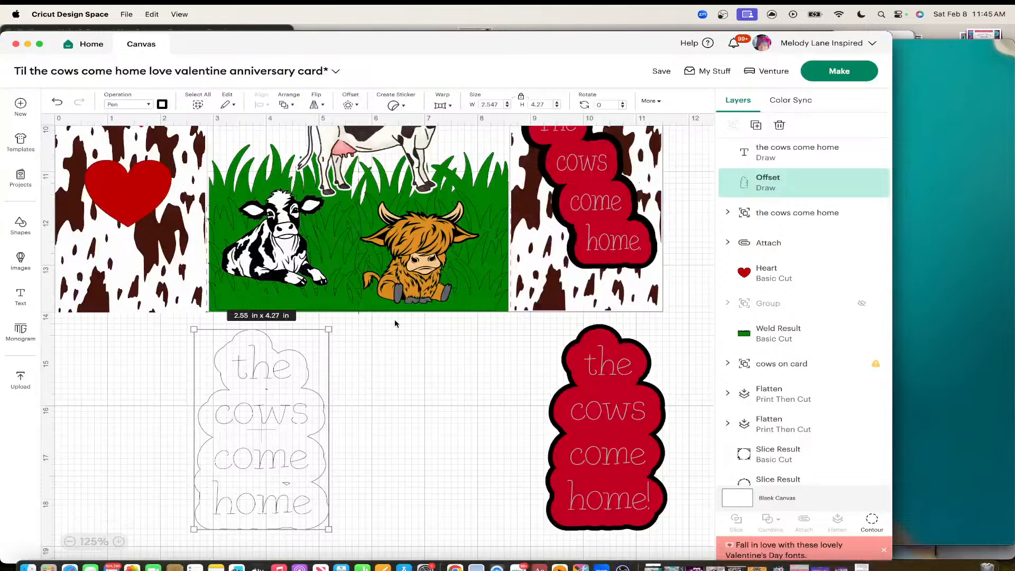
Step: Change the text's offset to a Basic Cut and colour it red
click(149, 105)
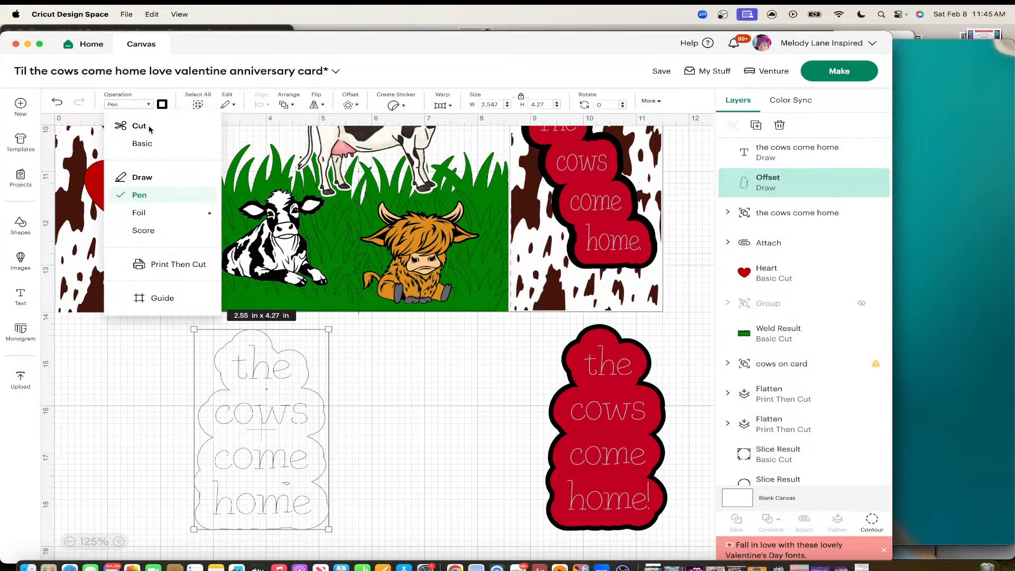
click(150, 143)
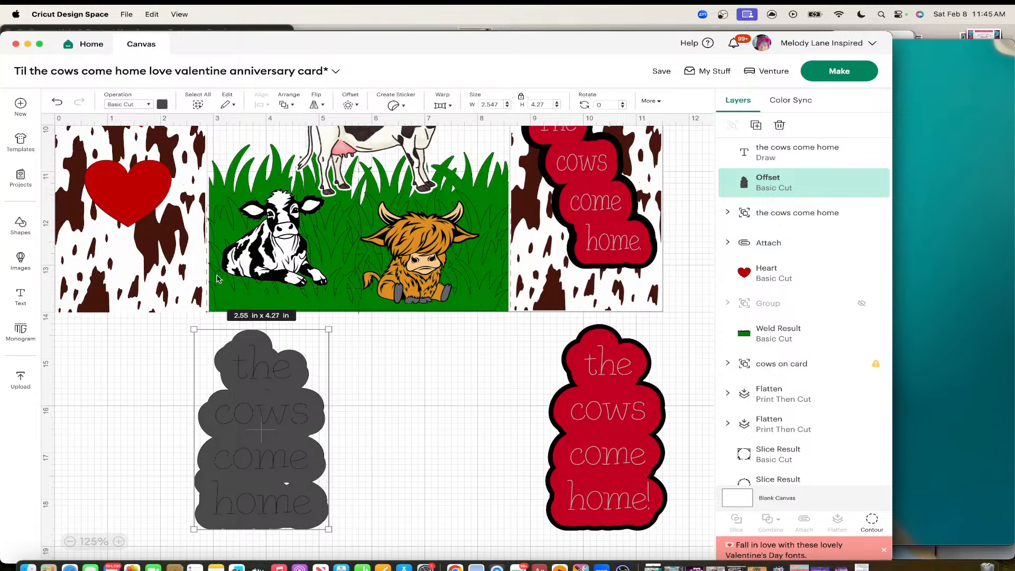
click(162, 105)
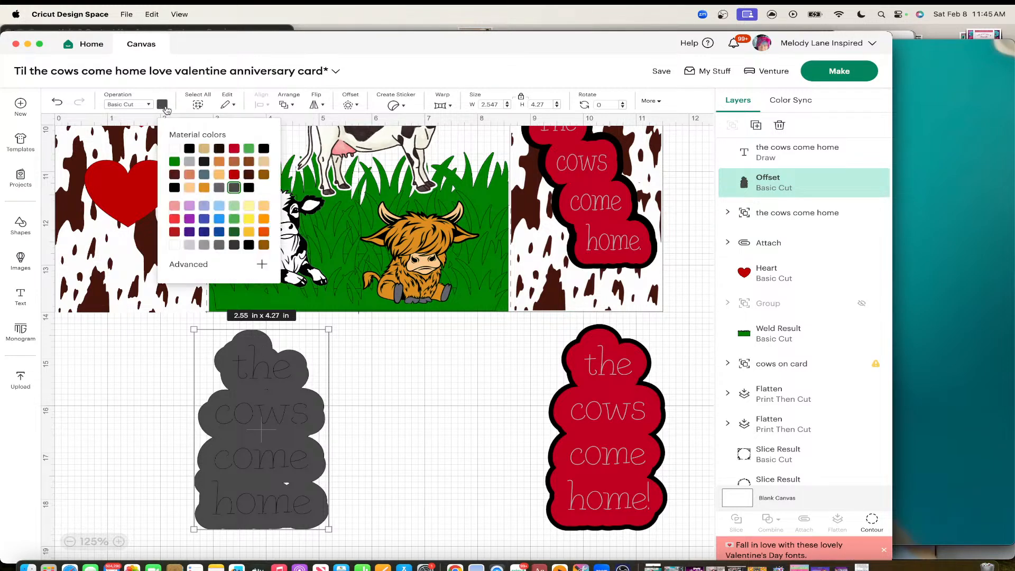
click(234, 150)
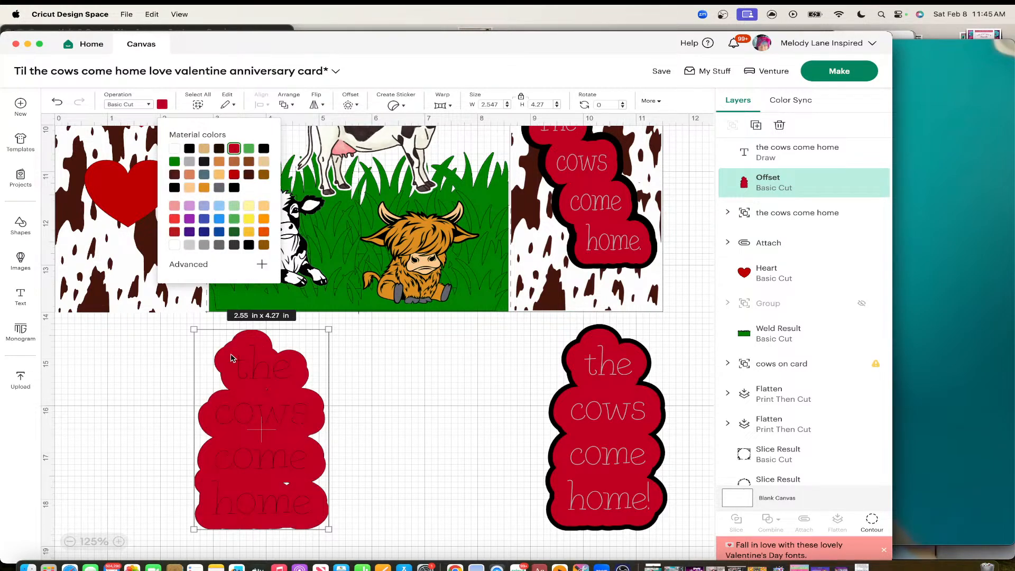
click(176, 366)
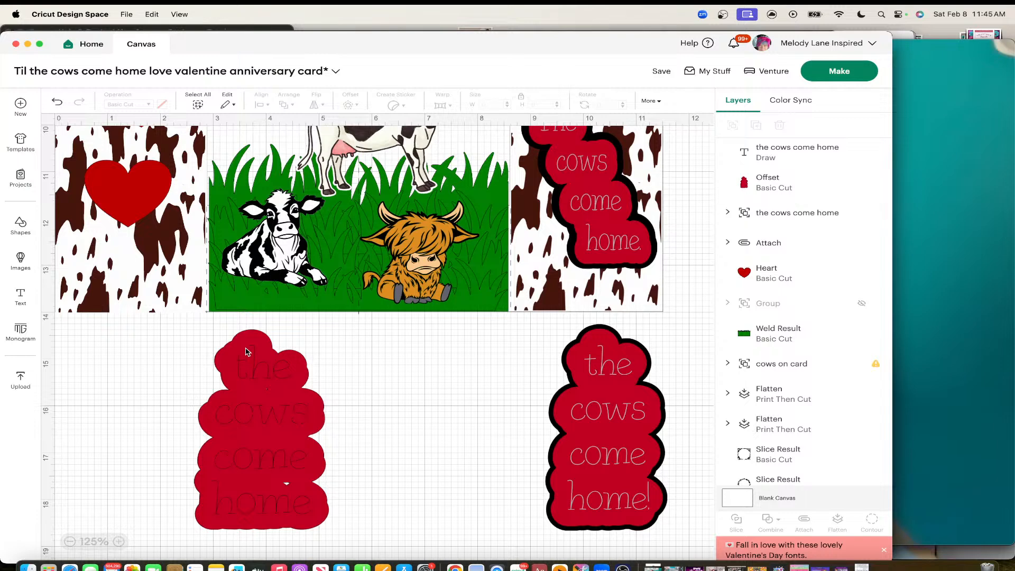
Step: Create a second, rounded-corner offset of 0.167 in around the red offset shape
click(246, 352)
click(227, 406)
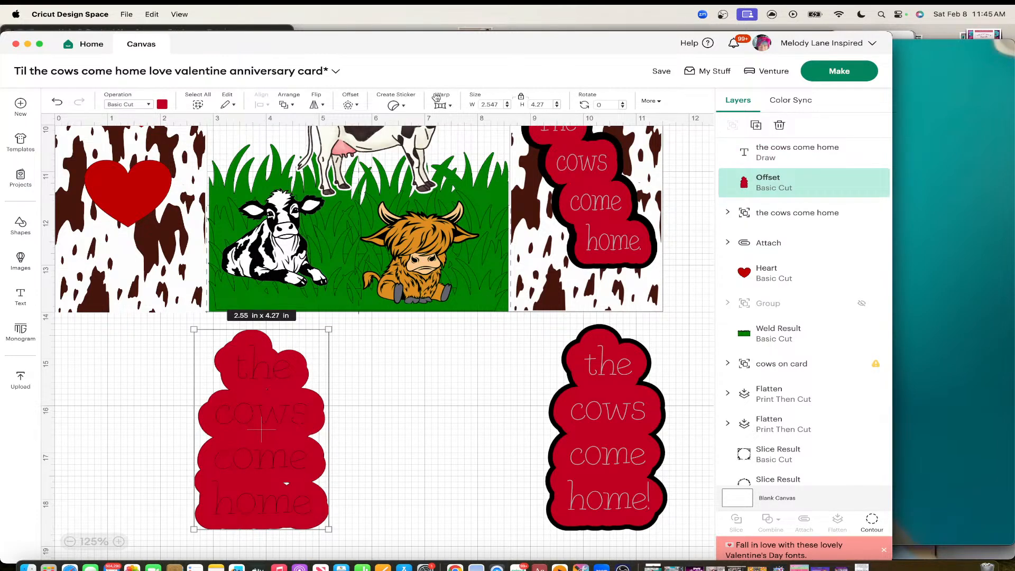
click(349, 105)
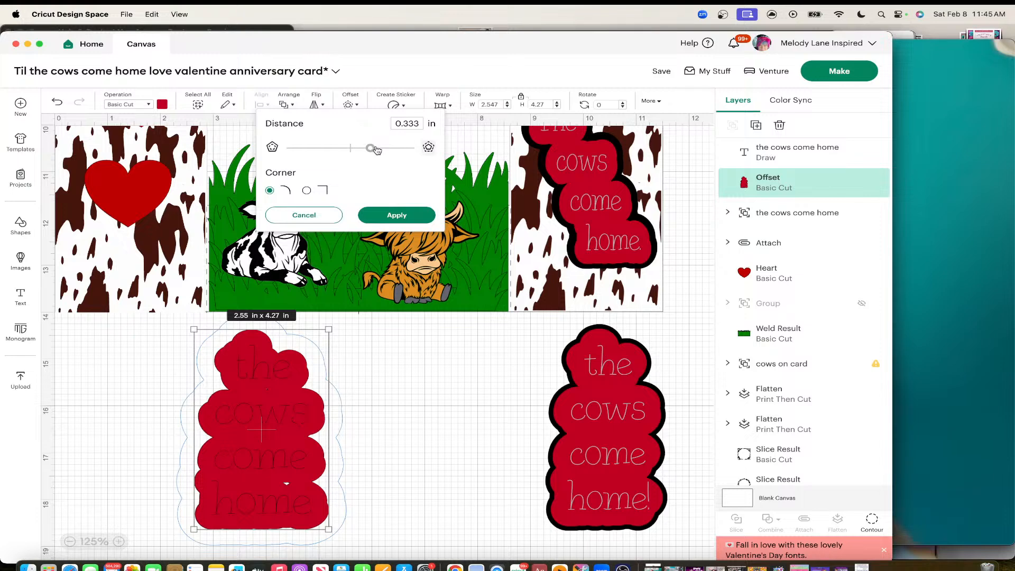
drag(371, 148, 362, 151)
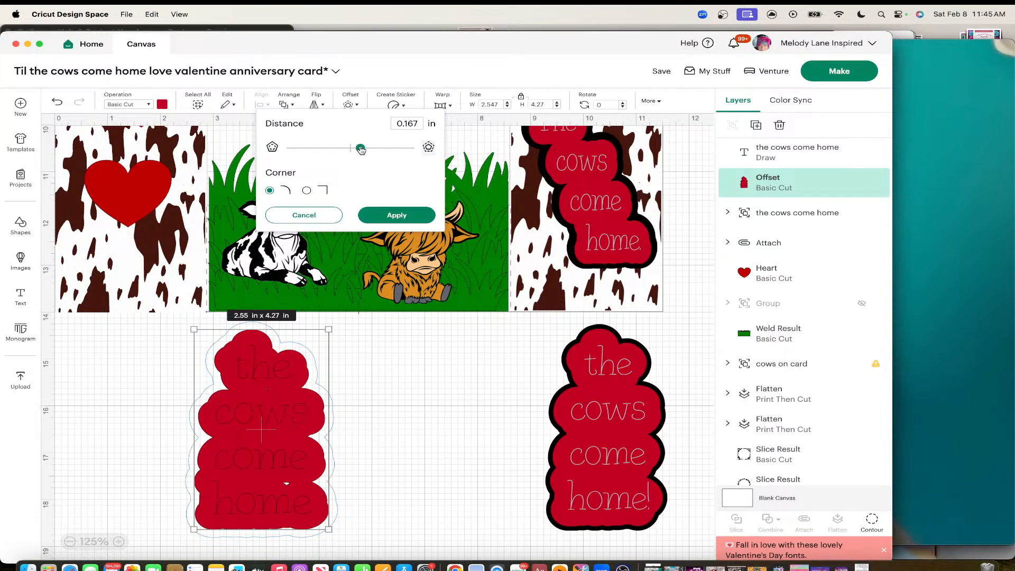
click(399, 216)
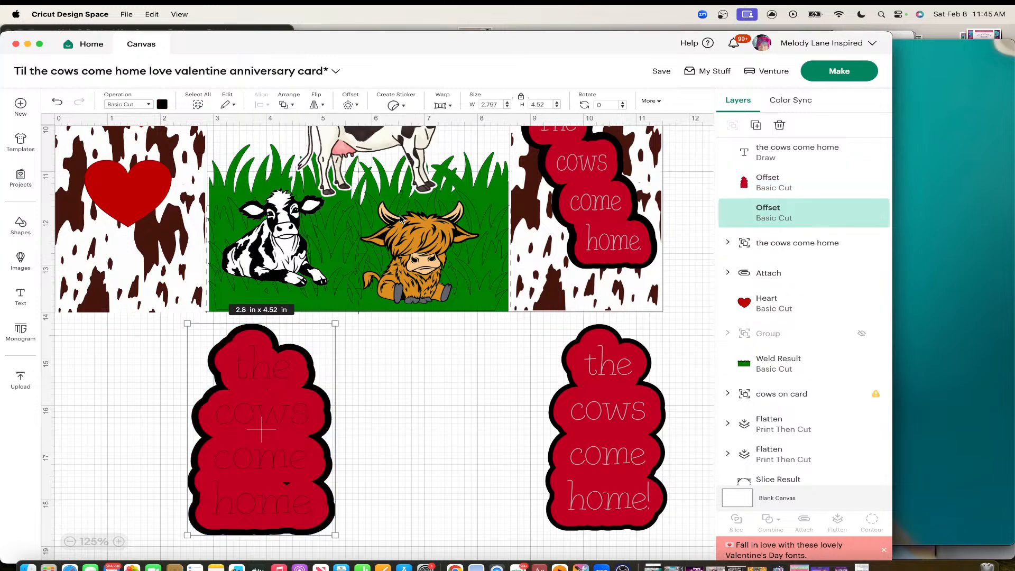
click(405, 367)
Step: Set the pen of the new "the cows come home" text to a 1 mm Marker in Silver (metallic)
click(263, 367)
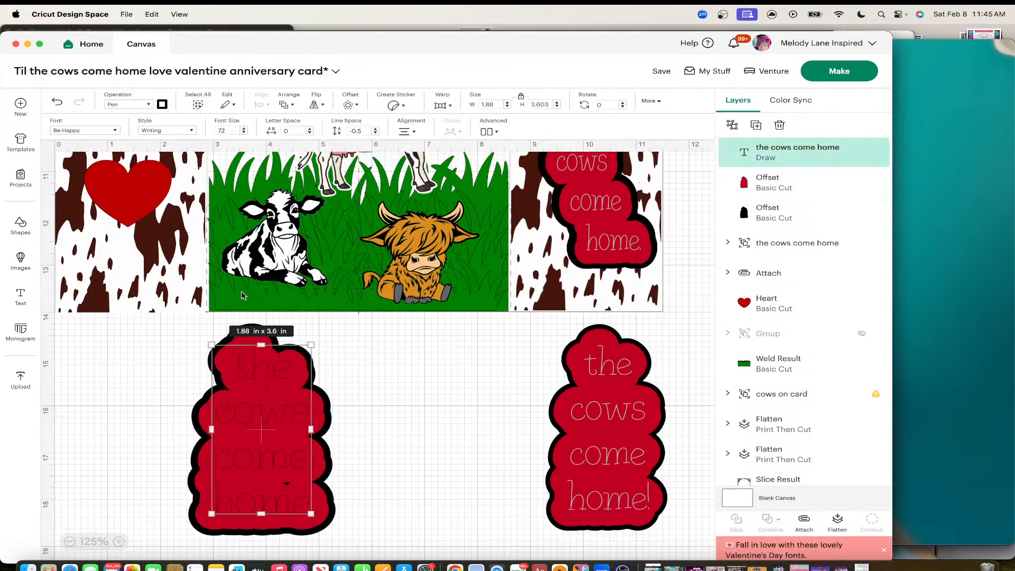
click(163, 104)
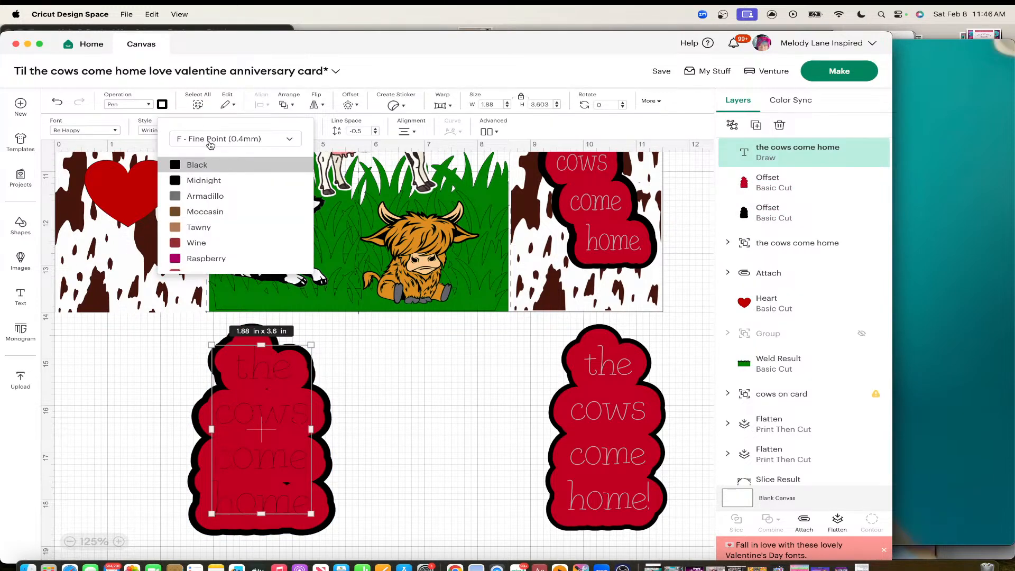
click(209, 139)
click(238, 231)
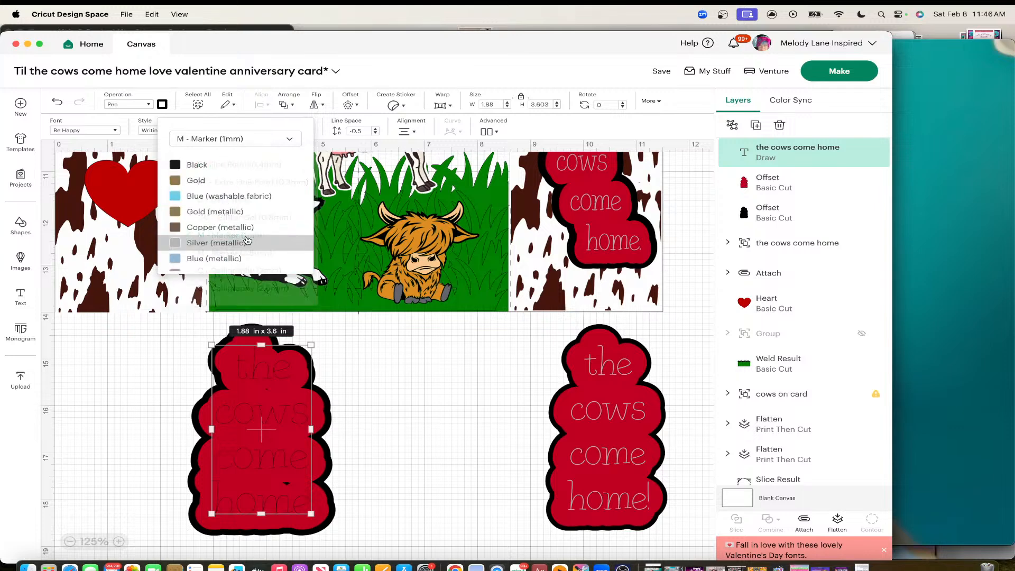
click(233, 243)
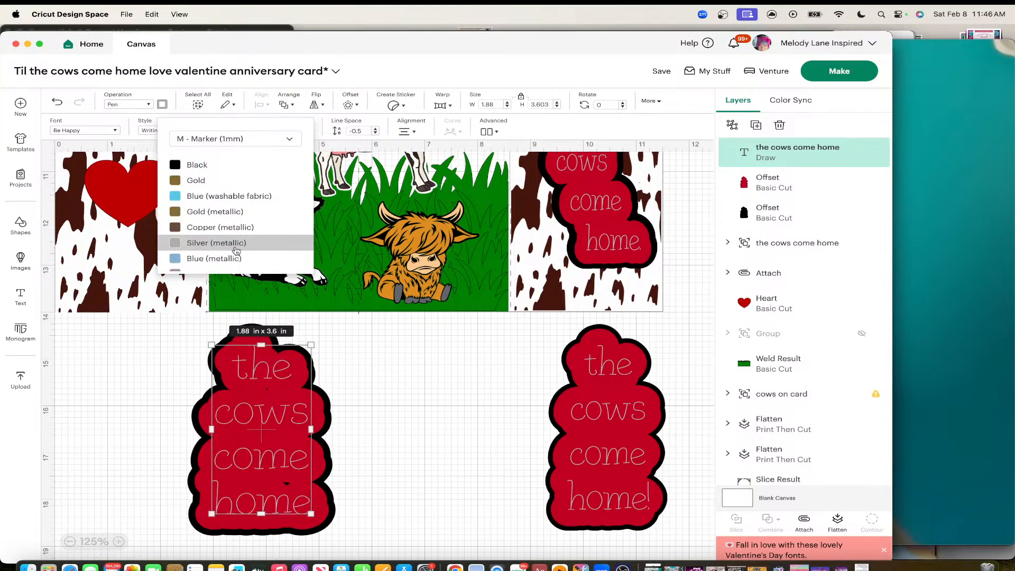
click(372, 399)
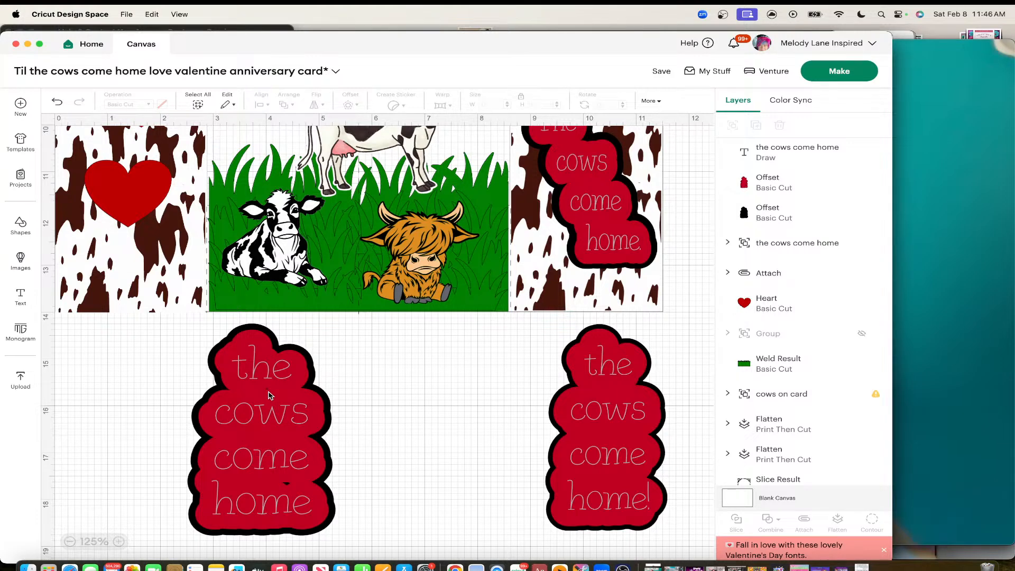
Step: Group the new text with its red and black offsets and move the group across towards the sentiment below the right panel
drag(176, 327, 351, 538)
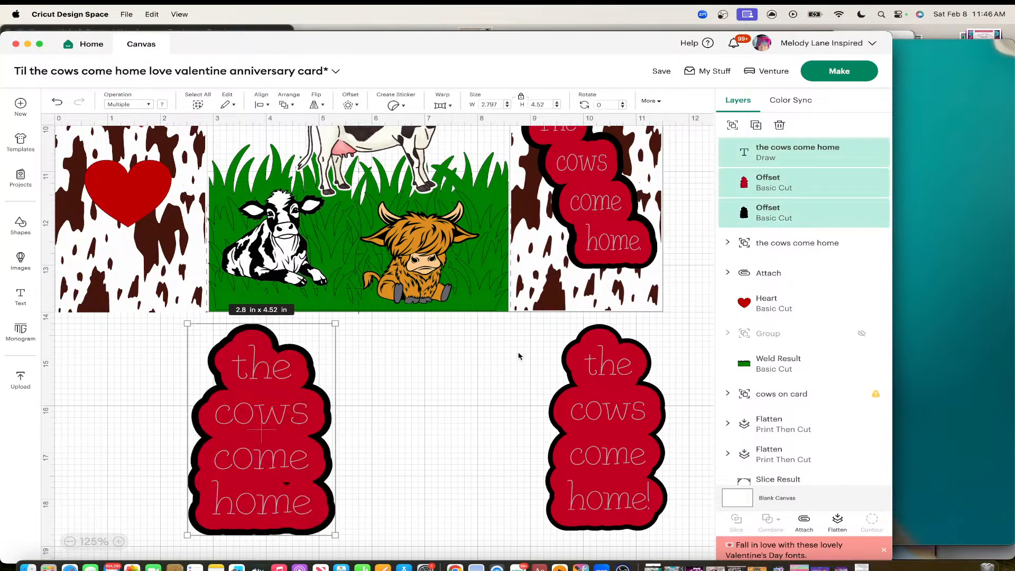
click(733, 125)
drag(313, 400, 569, 354)
Step: Nudge the "Love" heart and the plain red heart slightly to the right on the left cow print panel
scroll(570, 350, up, 5)
click(152, 199)
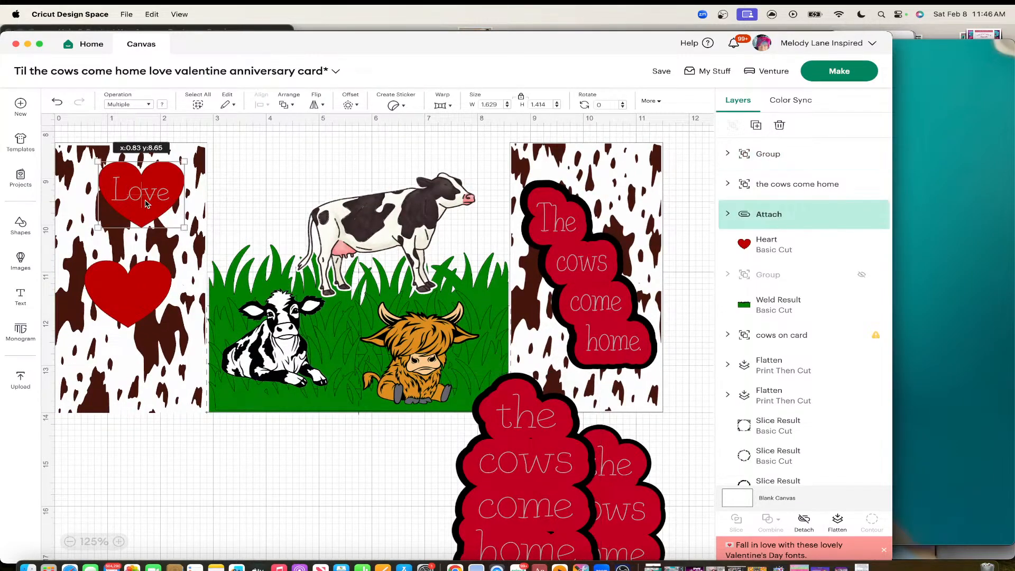
drag(141, 290, 152, 287)
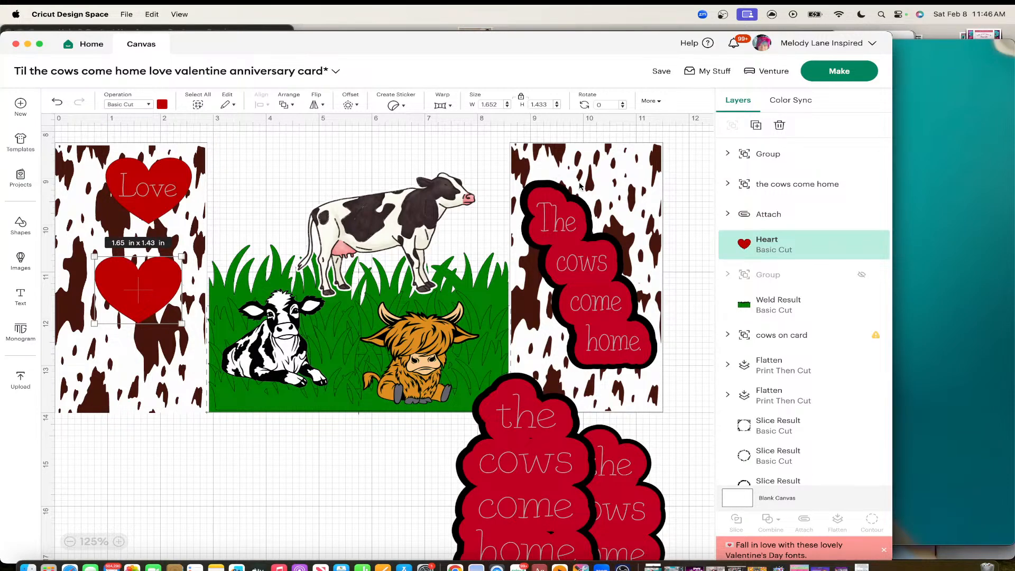
Step: Unhide the "hearts" group and move the earlier plain and "Love" hearts off the left panel to below the centre panel
scroll(771, 330, down, 10)
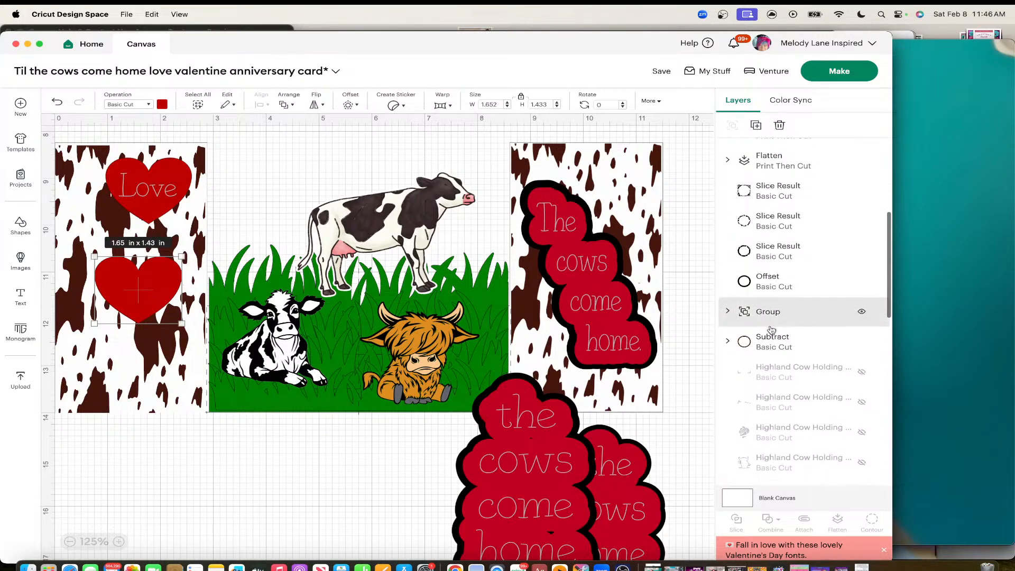
scroll(771, 330, down, 10)
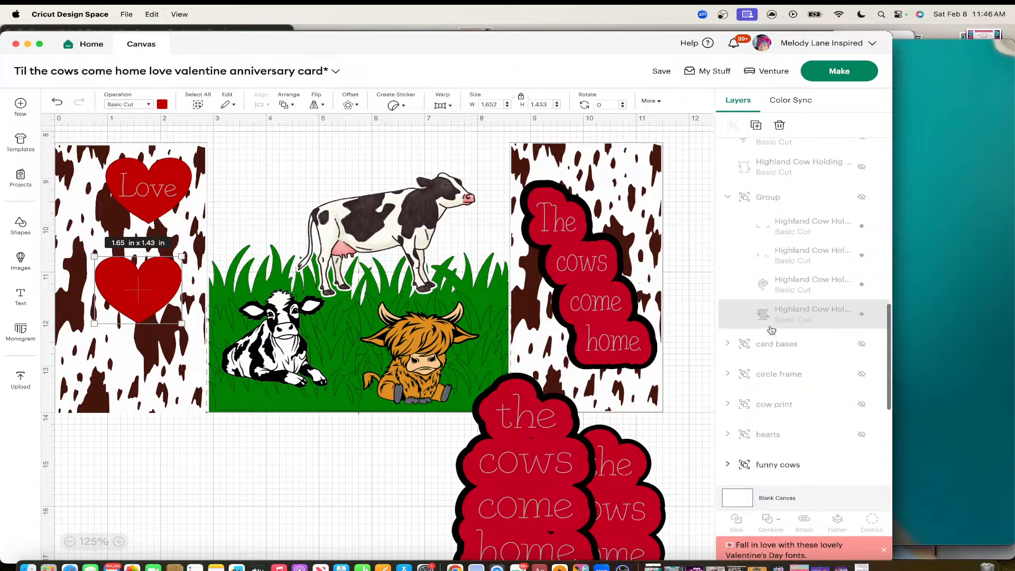
scroll(771, 330, down, 2)
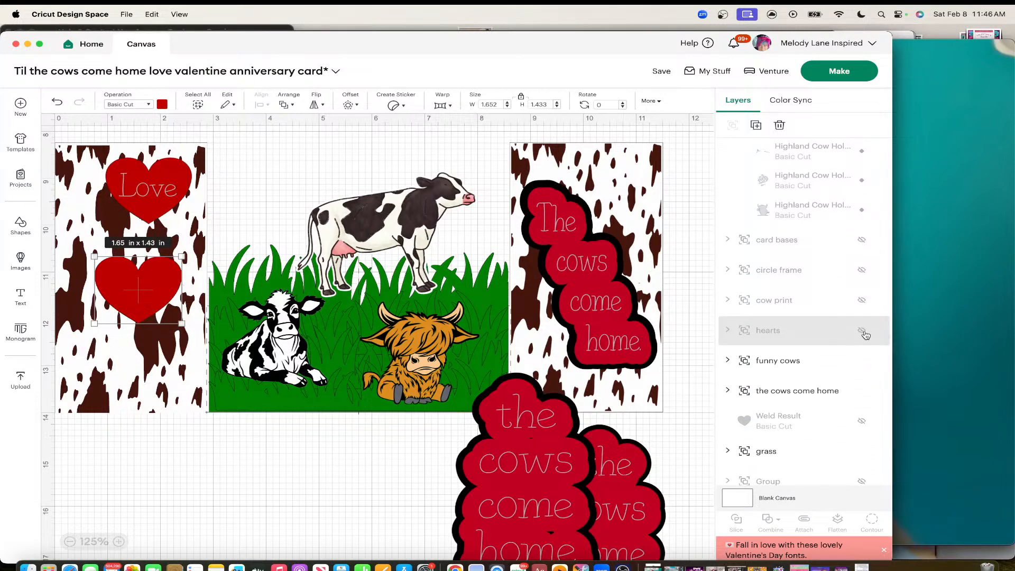
click(863, 331)
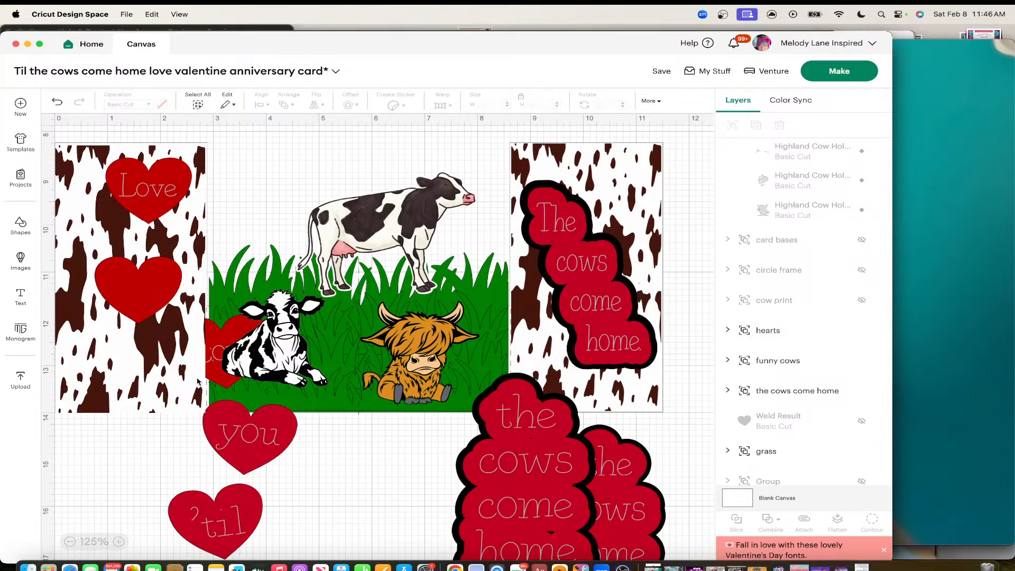
drag(145, 300, 430, 552)
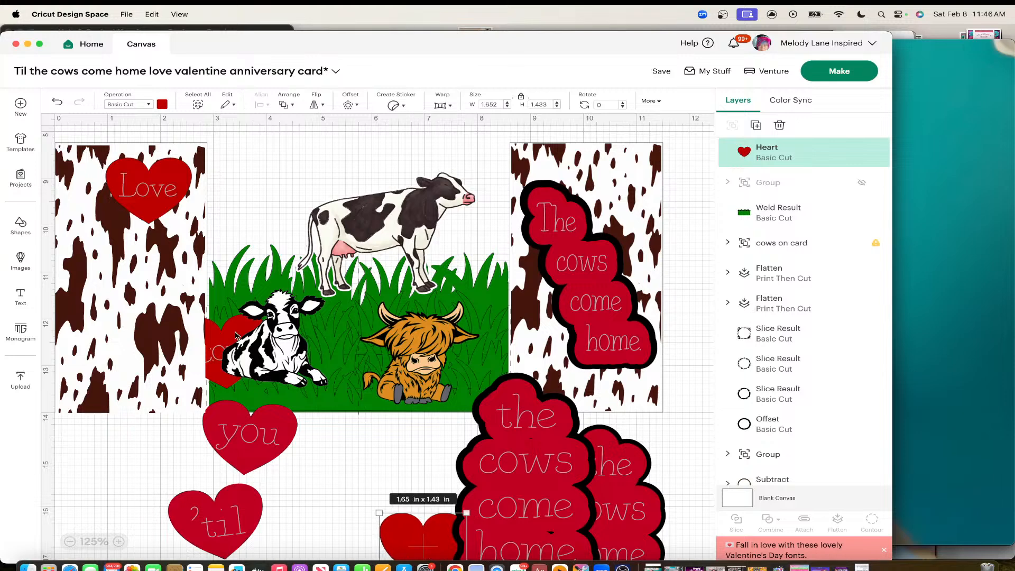
drag(147, 210, 402, 559)
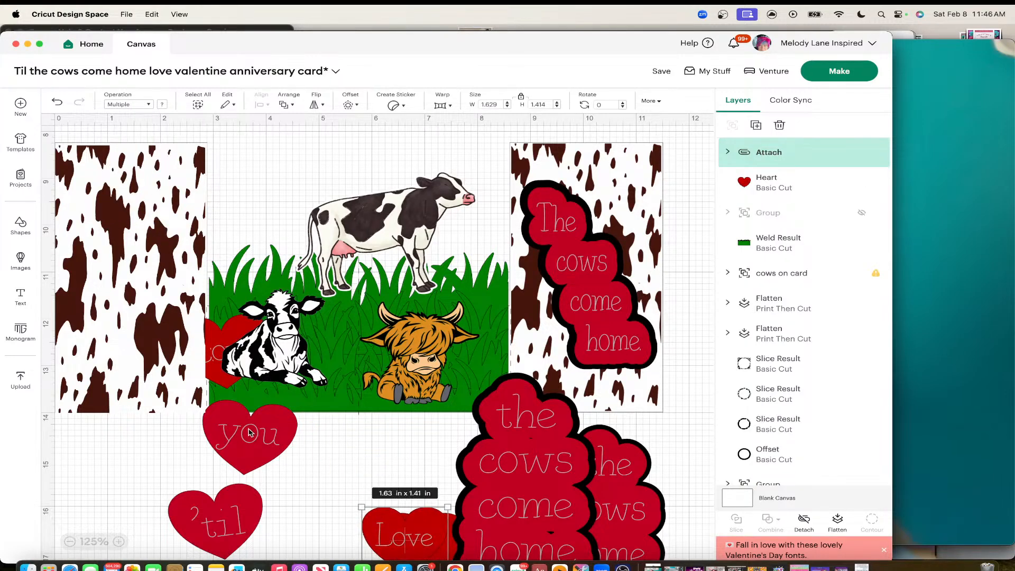
Step: Bring the "Love", "you", "'til" hearts group to the front and place it on the left cow print panel
drag(221, 385, 128, 373)
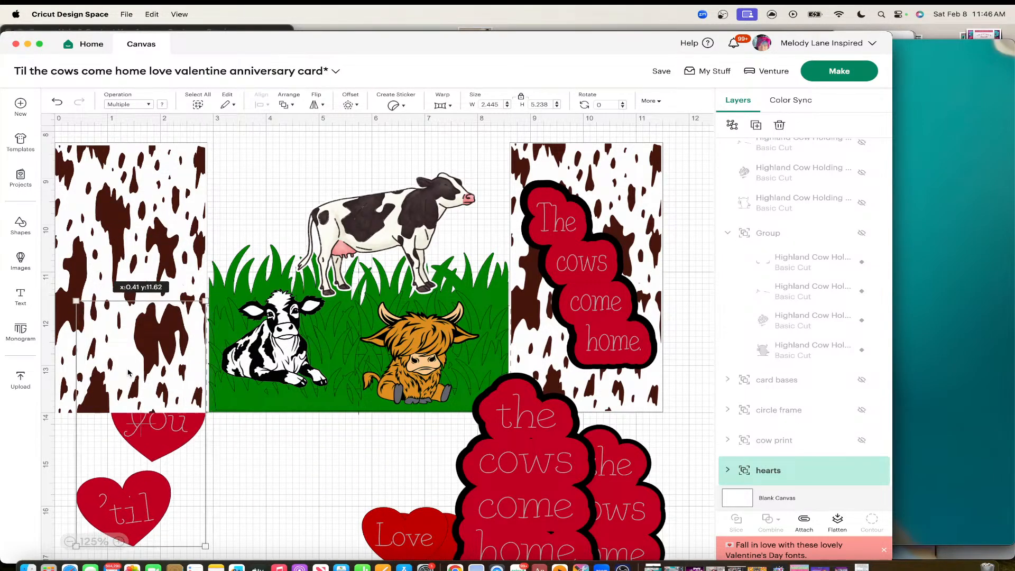
right_click(138, 509)
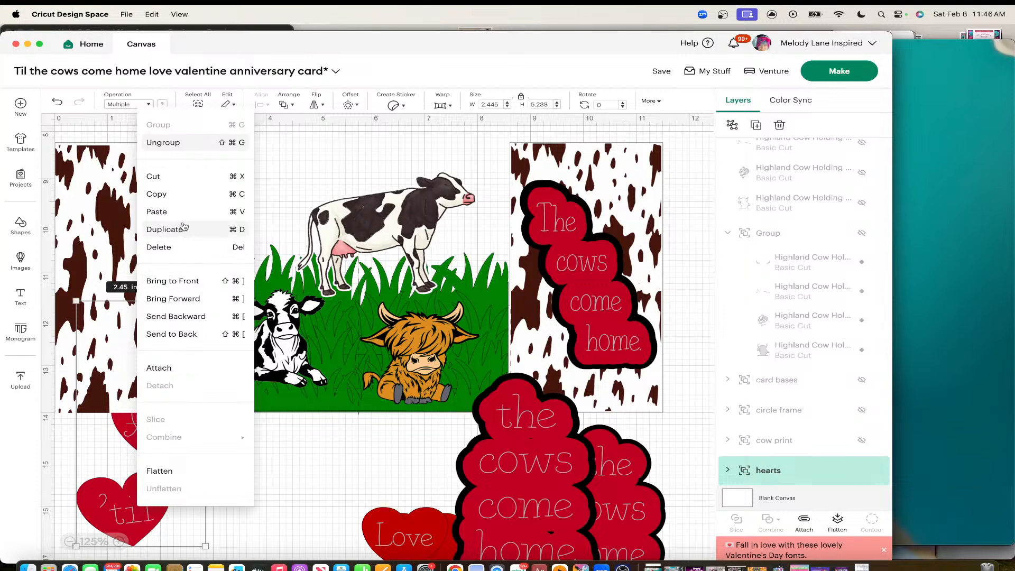
click(185, 285)
drag(165, 452, 151, 311)
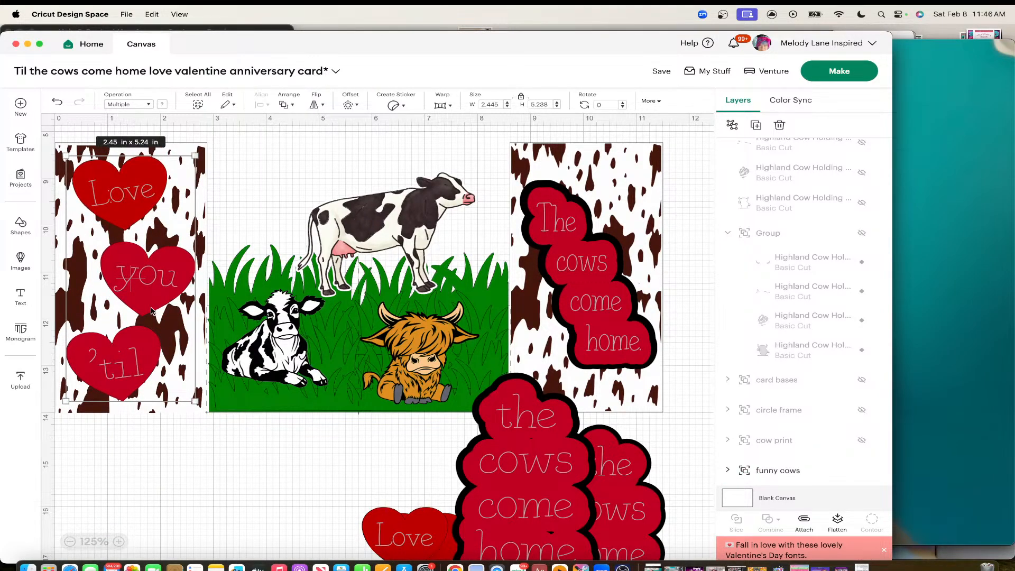
Step: Move the new straight-stacked sentiment group and the spare "Love" heart aside onto the sentiment below the right cow print panel
scroll(267, 448, up, 2)
scroll(266, 448, right, 2)
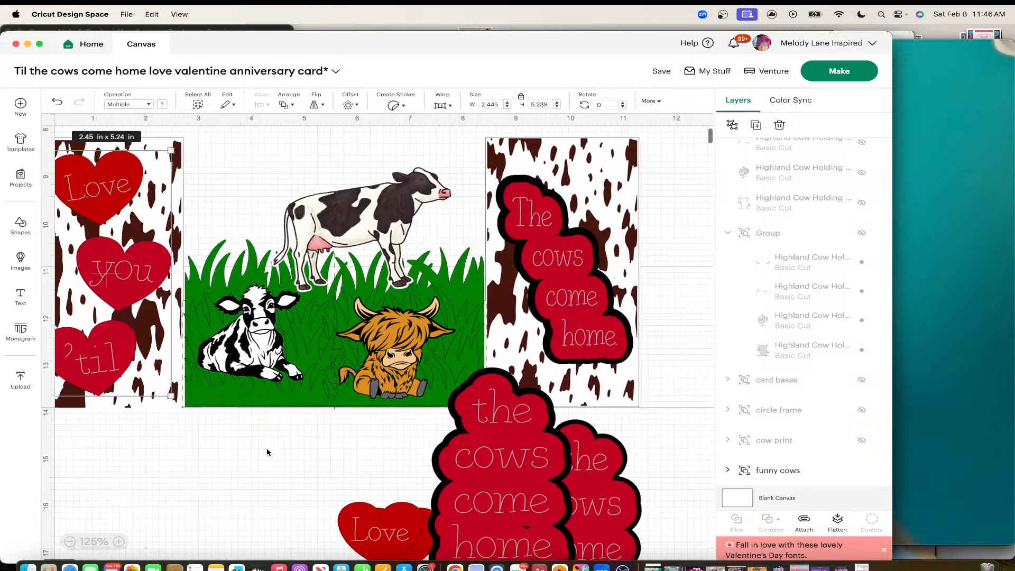
drag(523, 459, 601, 508)
click(402, 545)
drag(402, 544, 454, 489)
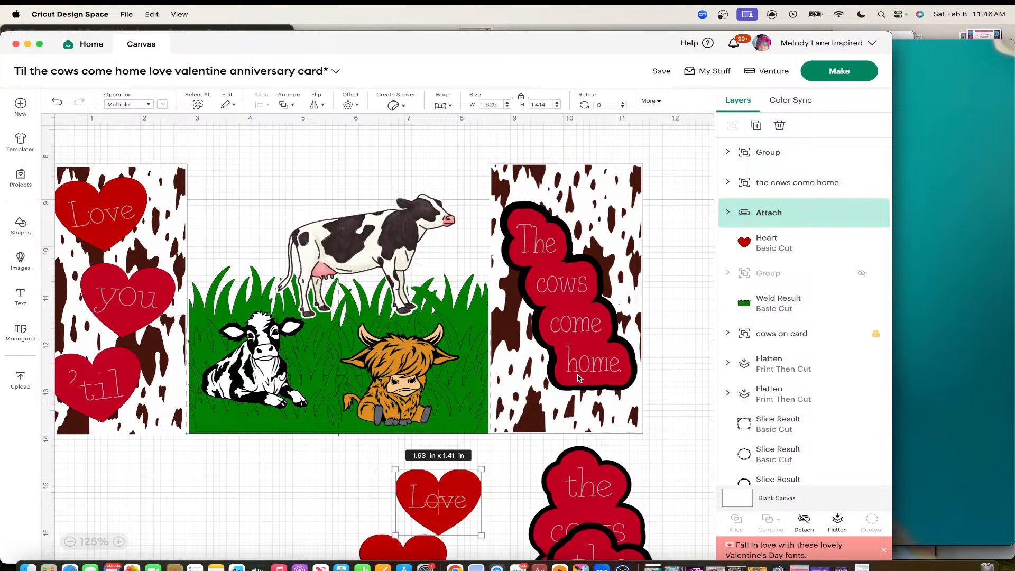
click(582, 336)
scroll(582, 336, down, 1)
scroll(581, 336, left, 1)
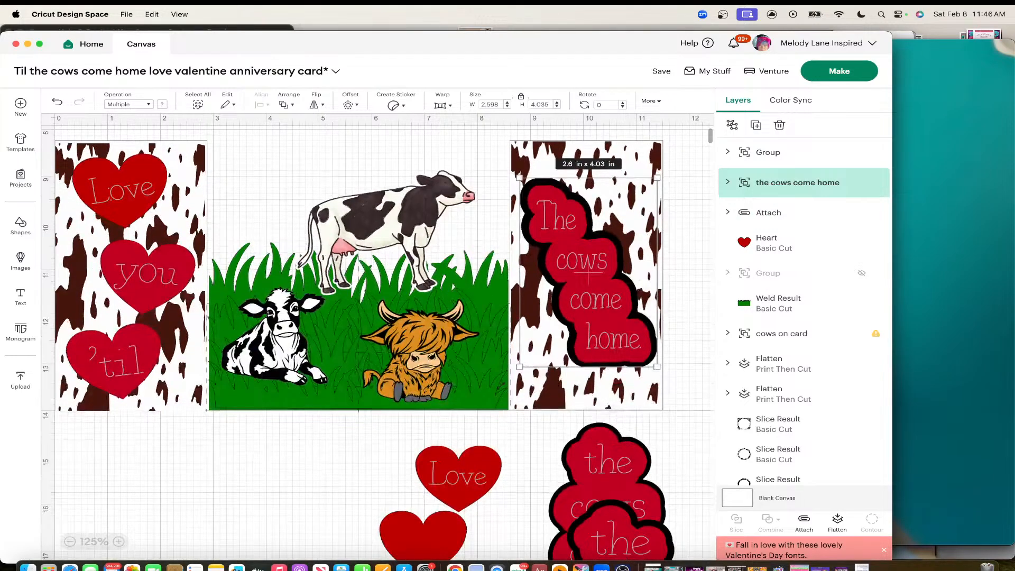
scroll(588, 276, up, 1)
drag(455, 503, 579, 518)
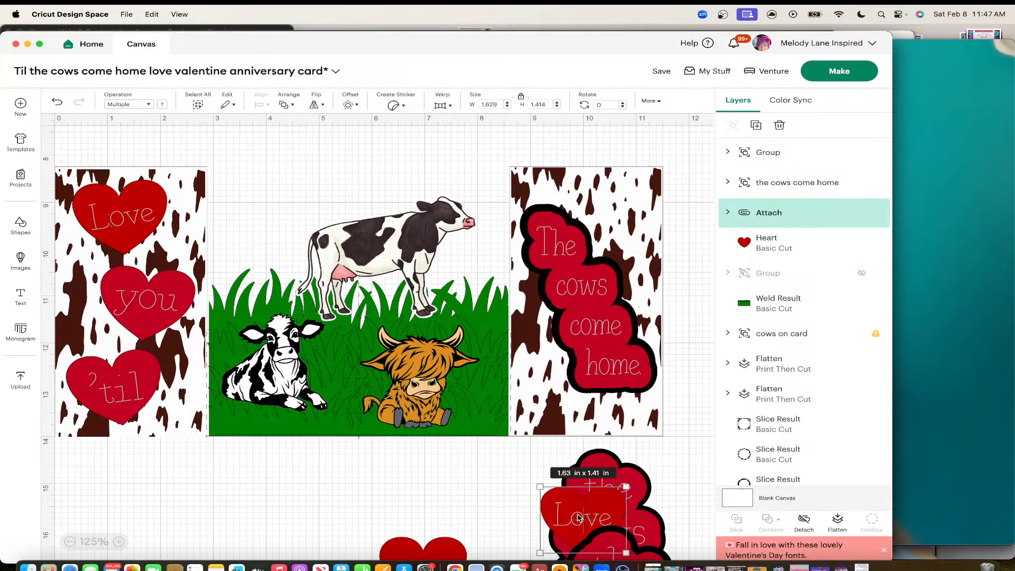
Step: Save the project and move the plain red heart to the right from behind the spare "Love" heart
click(661, 71)
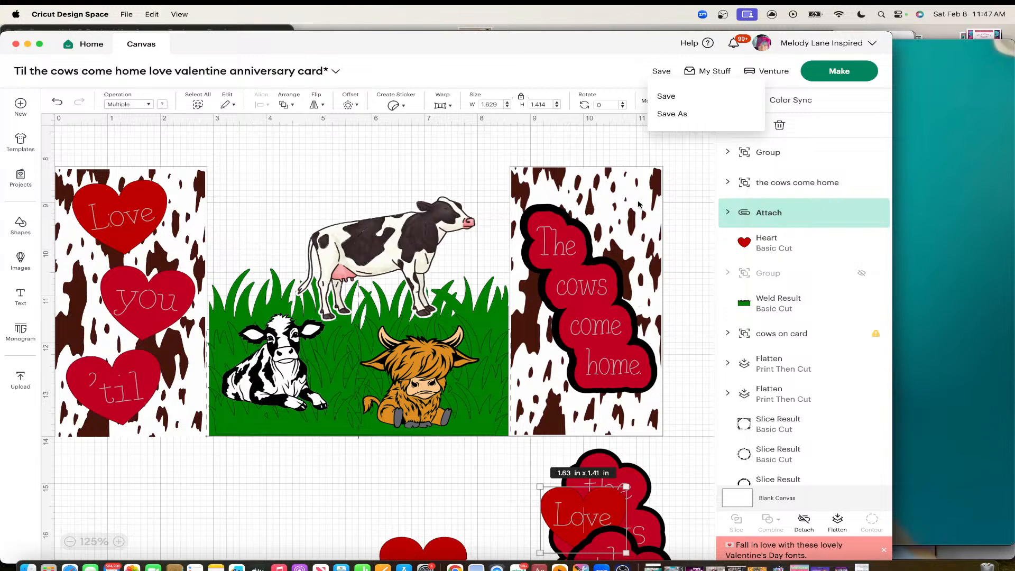
click(676, 105)
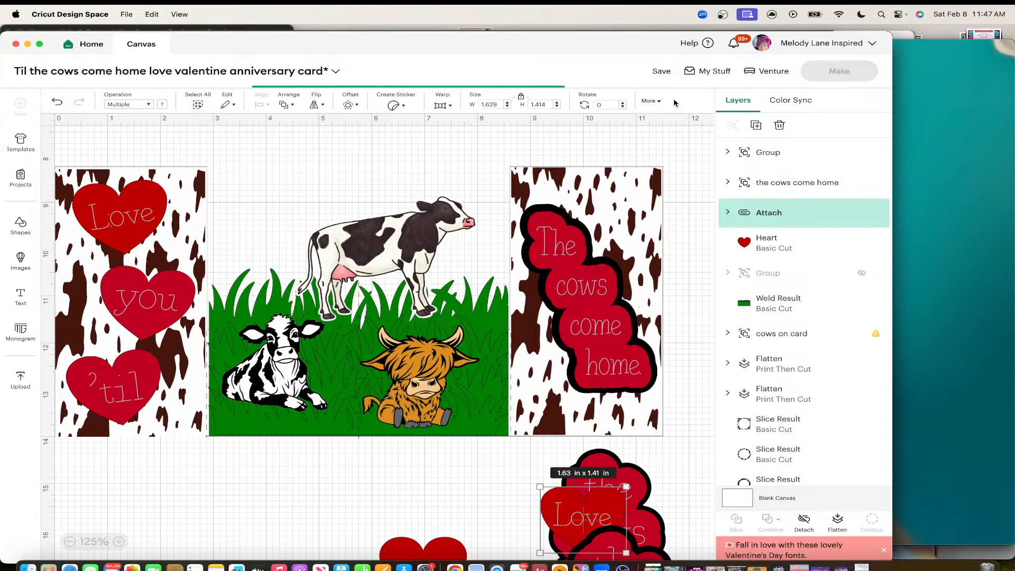
drag(576, 492, 622, 493)
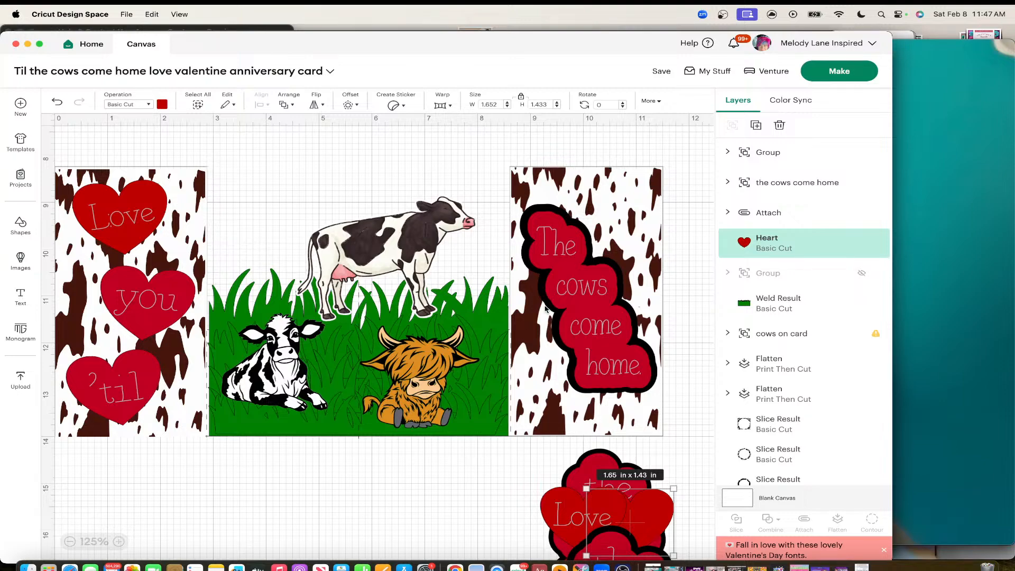
Step: Add a square and stretch it into a rectangle about 5.76 in x 3.87 in over the upper centre panel
scroll(416, 330, up, 10)
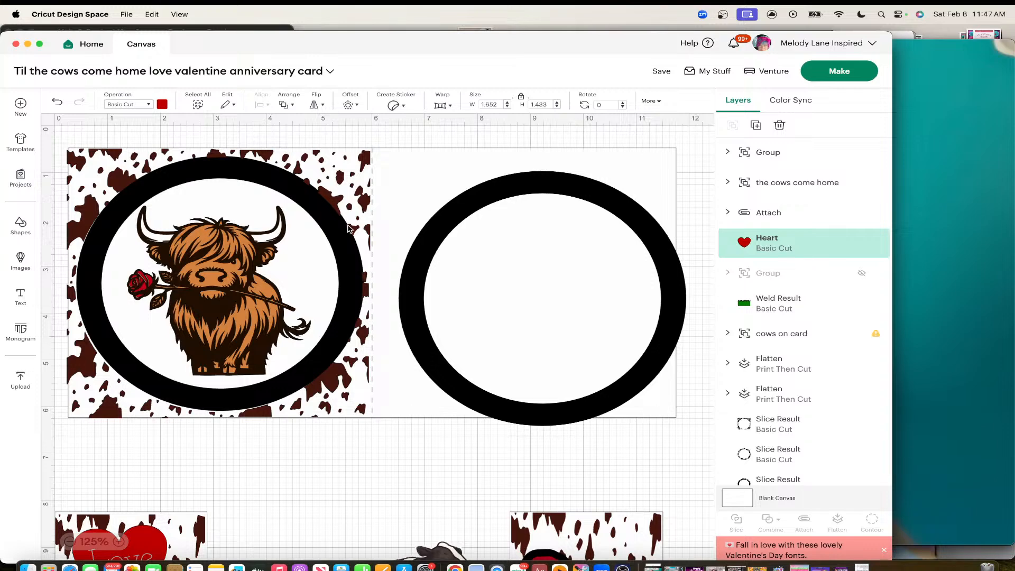
scroll(387, 231, down, 3)
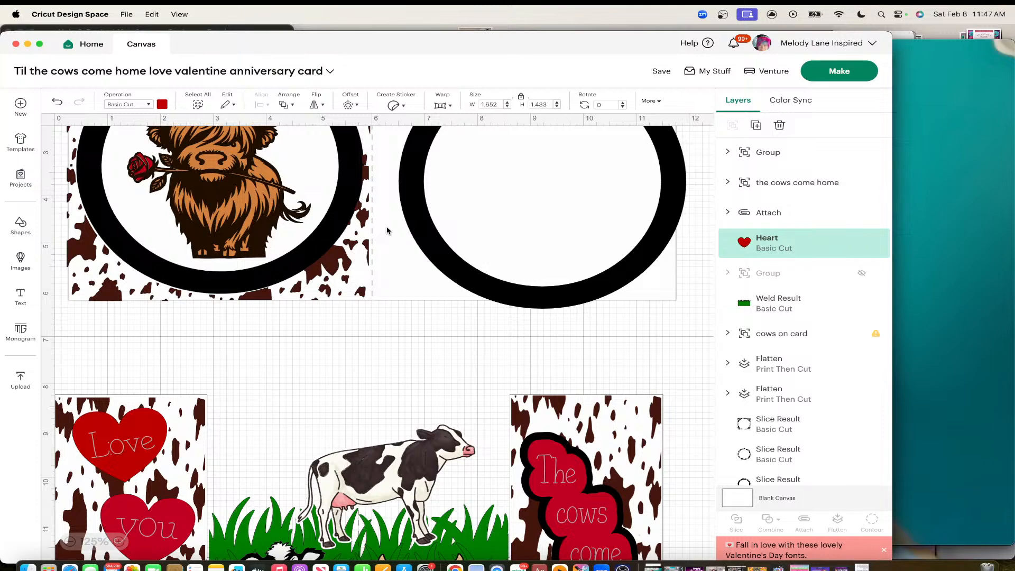
scroll(387, 231, down, 3)
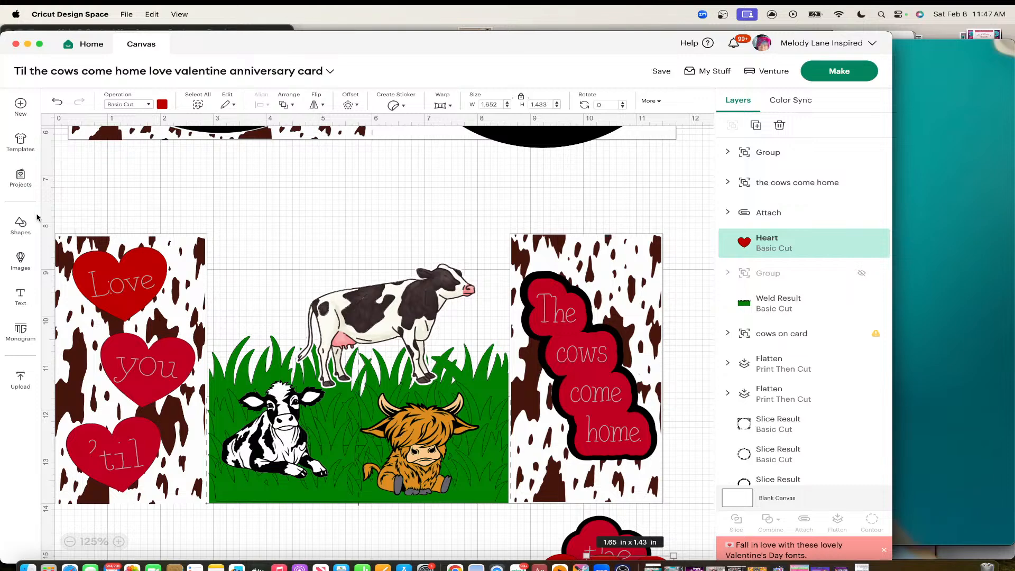
click(20, 225)
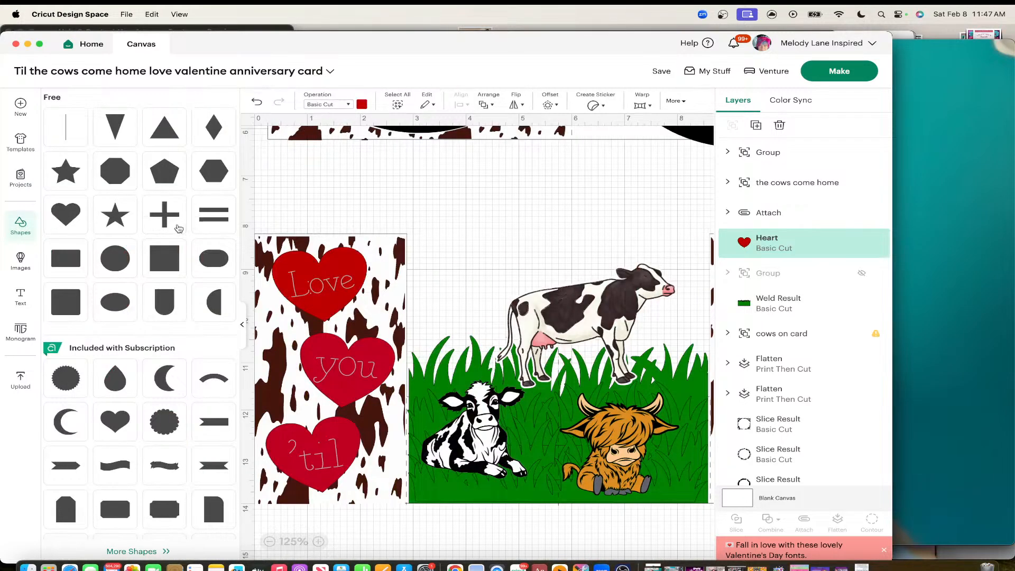
click(166, 255)
drag(355, 199, 714, 279)
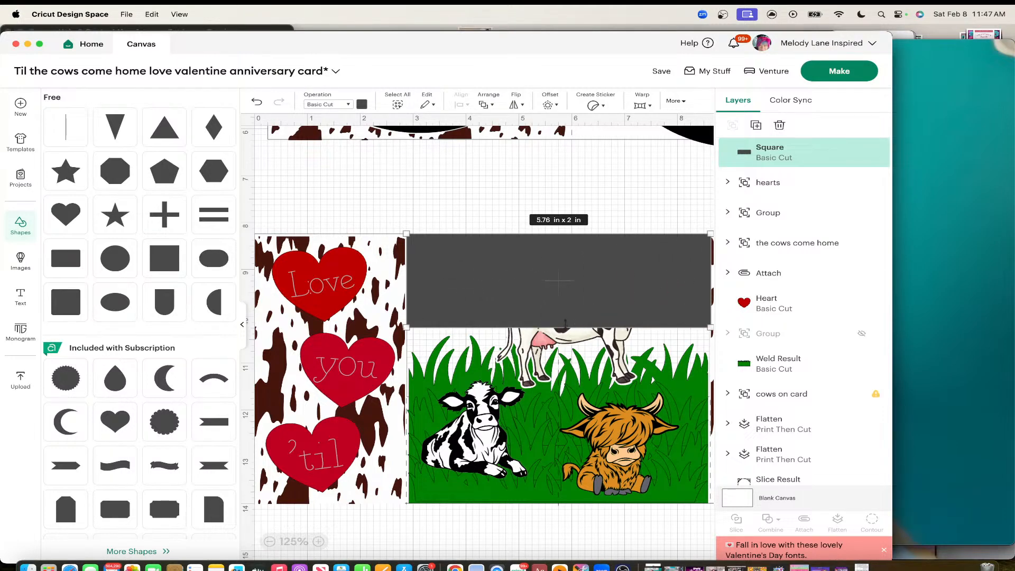
drag(564, 322, 571, 410)
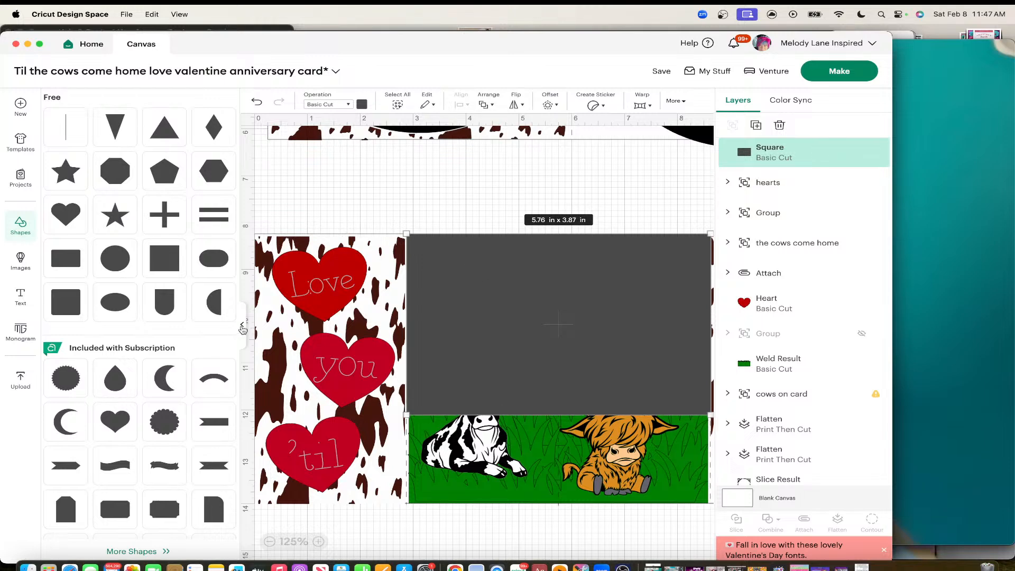
click(242, 325)
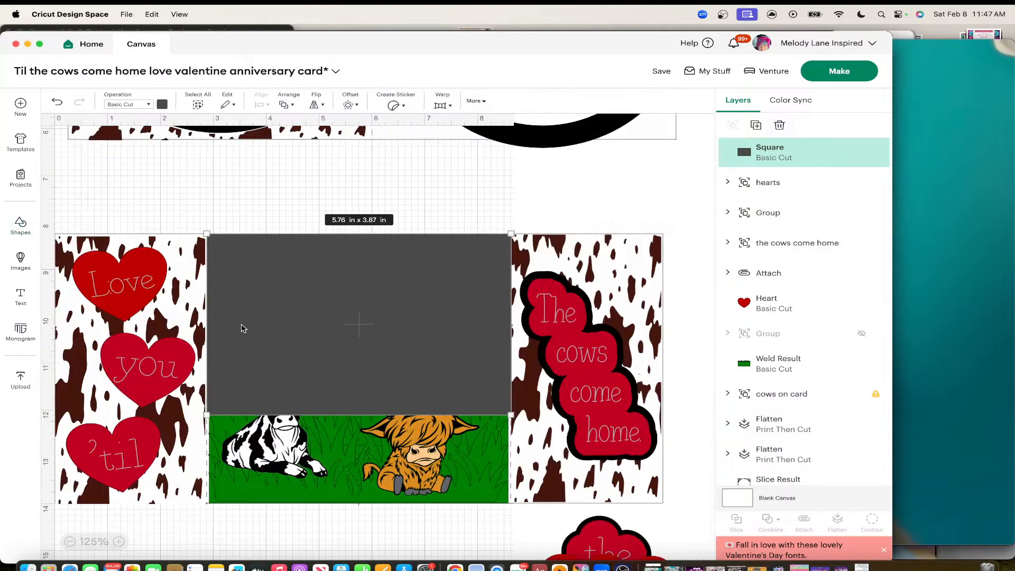
Step: Recolour the new rectangle on the centre panel light blue as a sky background
click(162, 105)
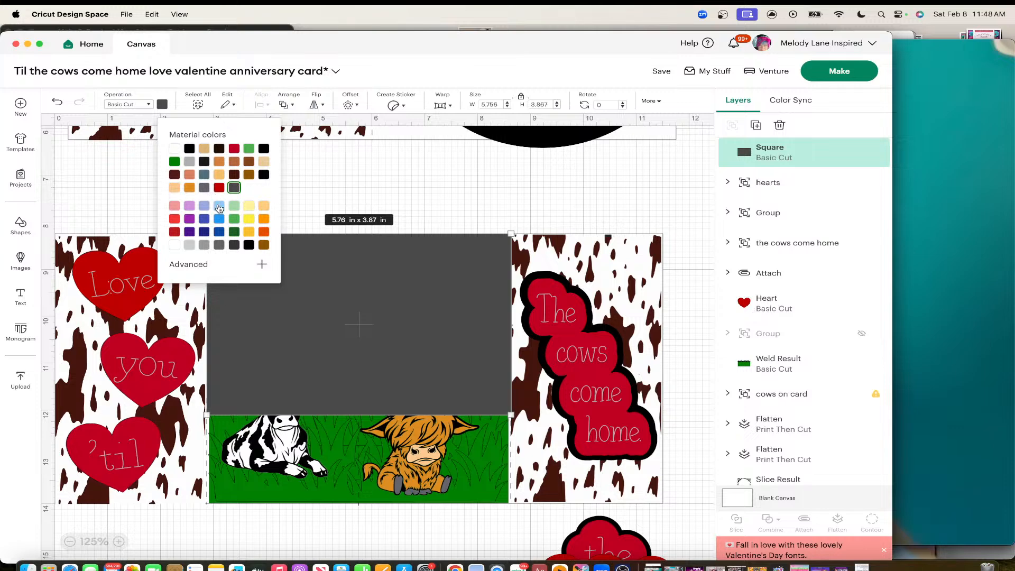
click(233, 187)
click(328, 301)
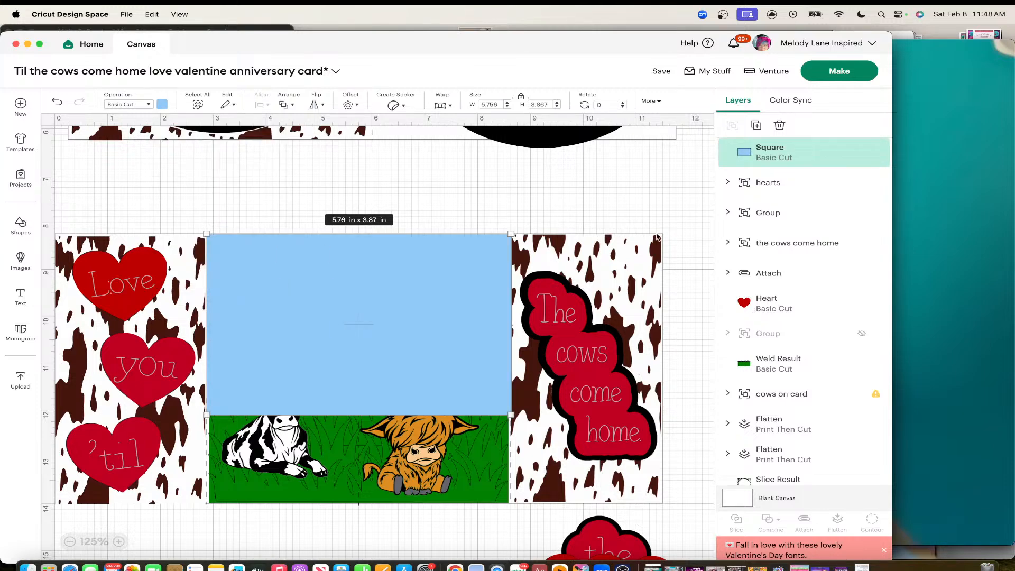
Step: Send the light blue rectangle backward by three layers
right_click(743, 157)
click(782, 339)
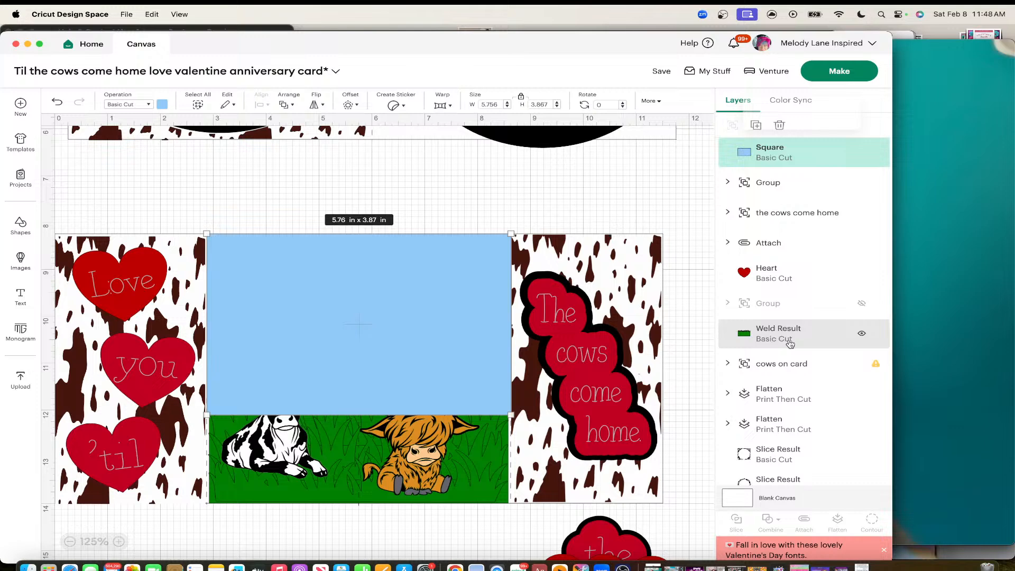
right_click(453, 301)
click(499, 372)
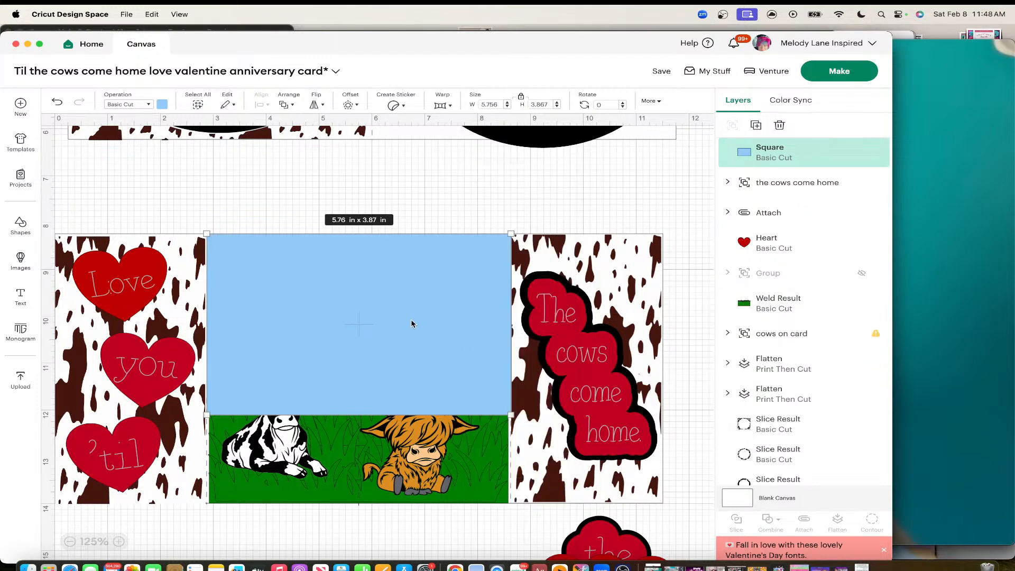
right_click(410, 319)
click(457, 268)
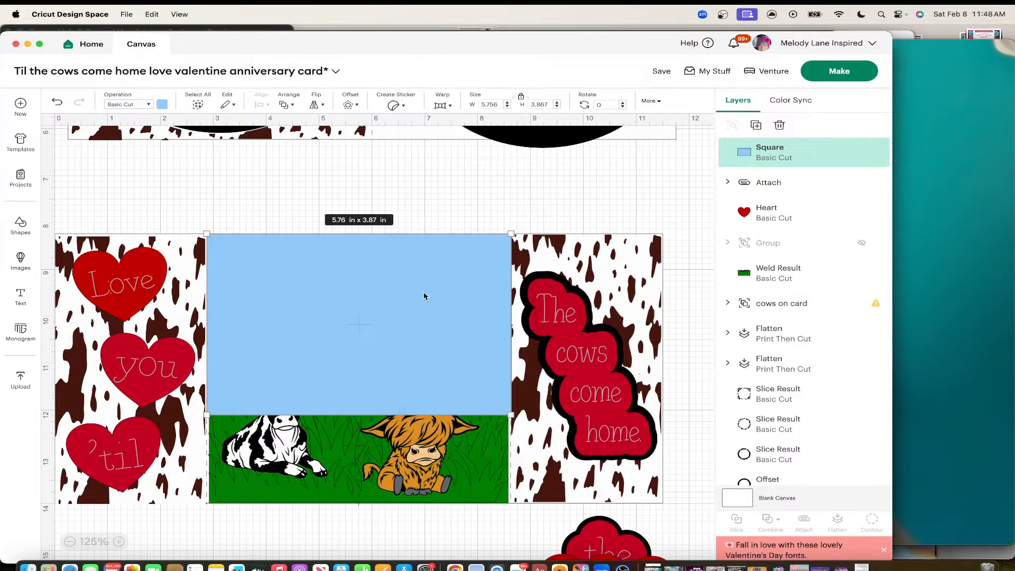
Step: Bring the "cows on card" group to the front and reposition the light blue rectangle above the grass, behind the standing cow
drag(411, 313, 427, 223)
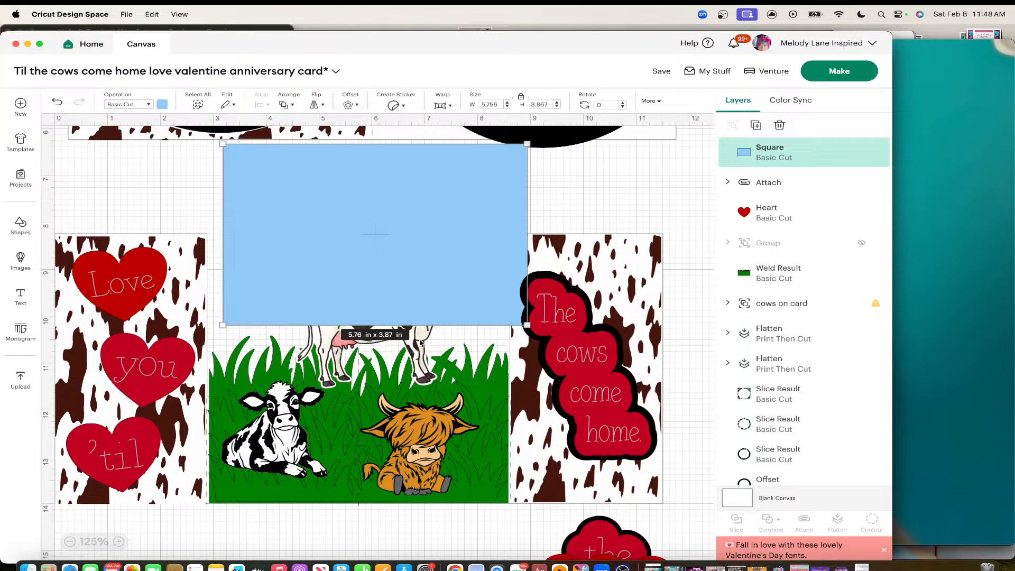
click(421, 364)
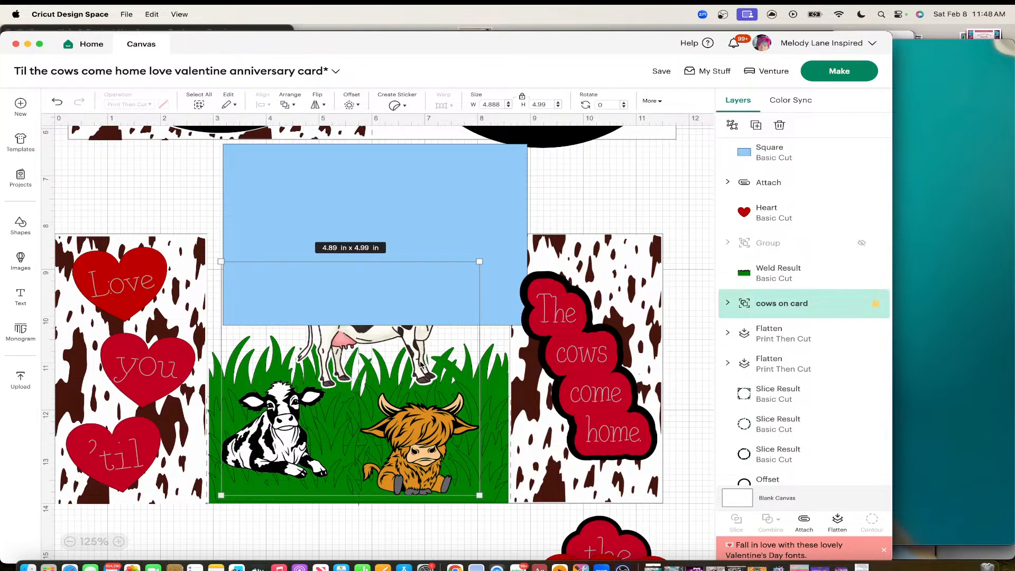
right_click(421, 370)
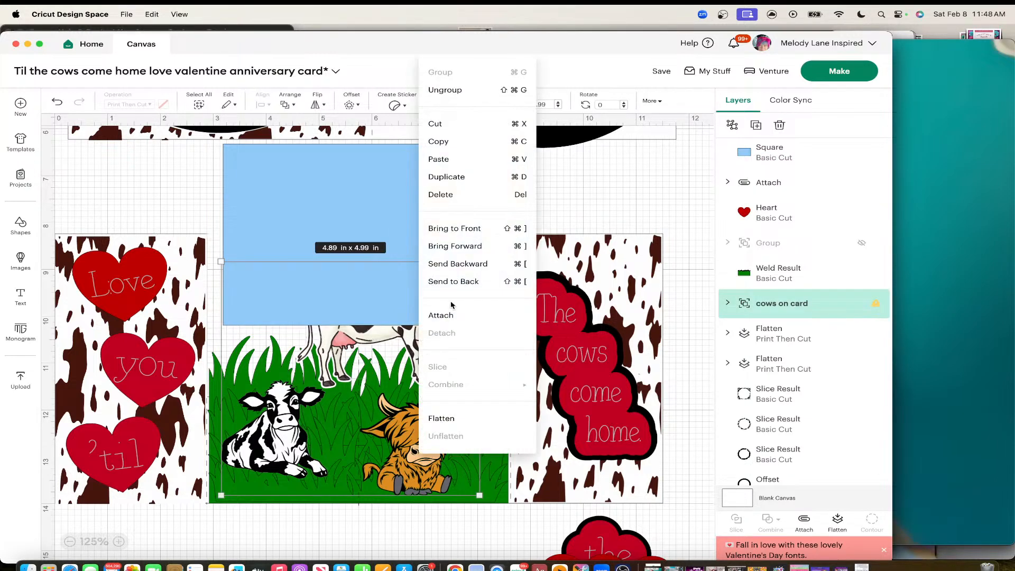
click(452, 244)
right_click(429, 347)
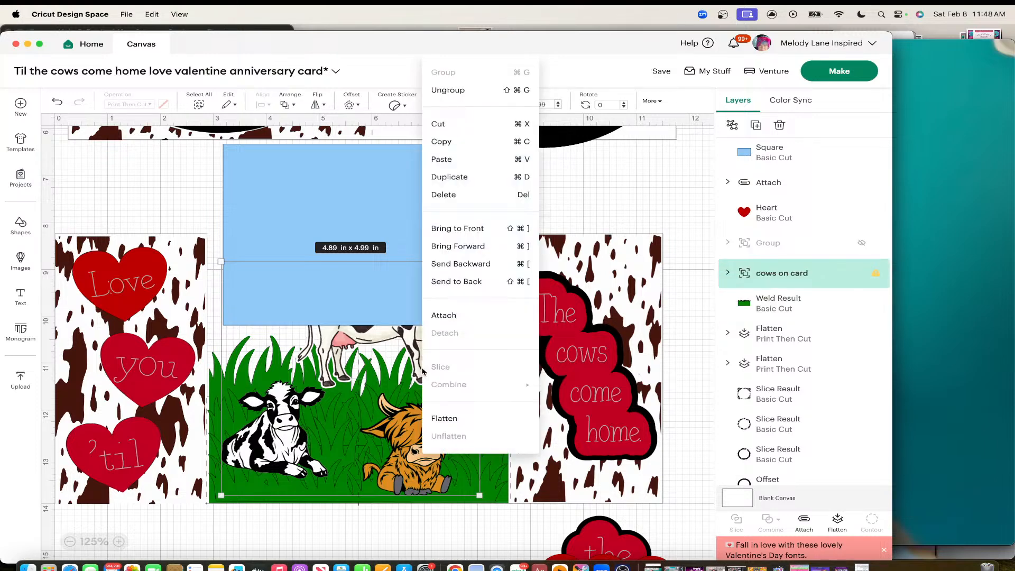
click(458, 229)
drag(397, 208, 386, 253)
Step: Bring the "grass" group on the centre panel forward by one layer
click(485, 468)
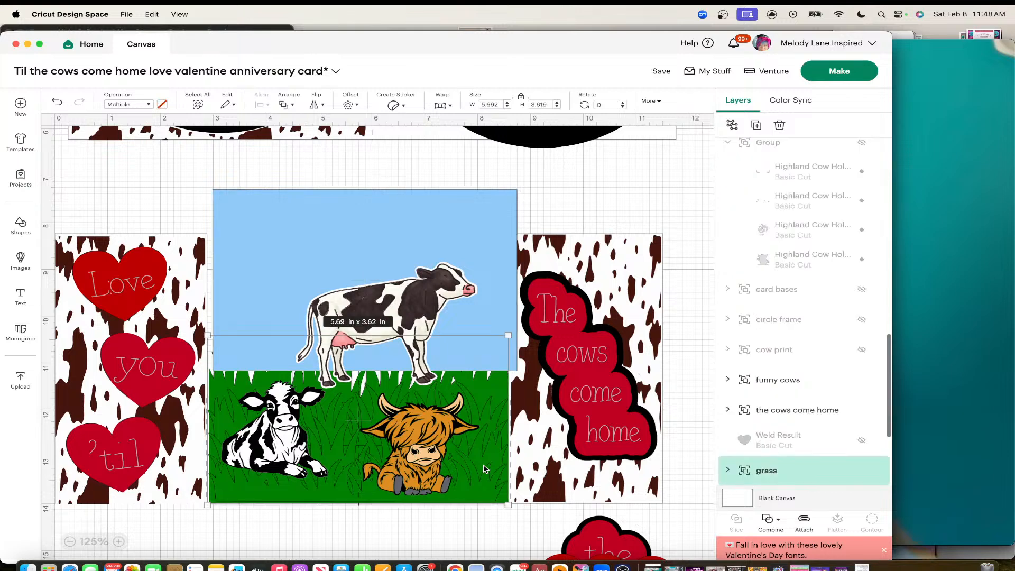
right_click(484, 468)
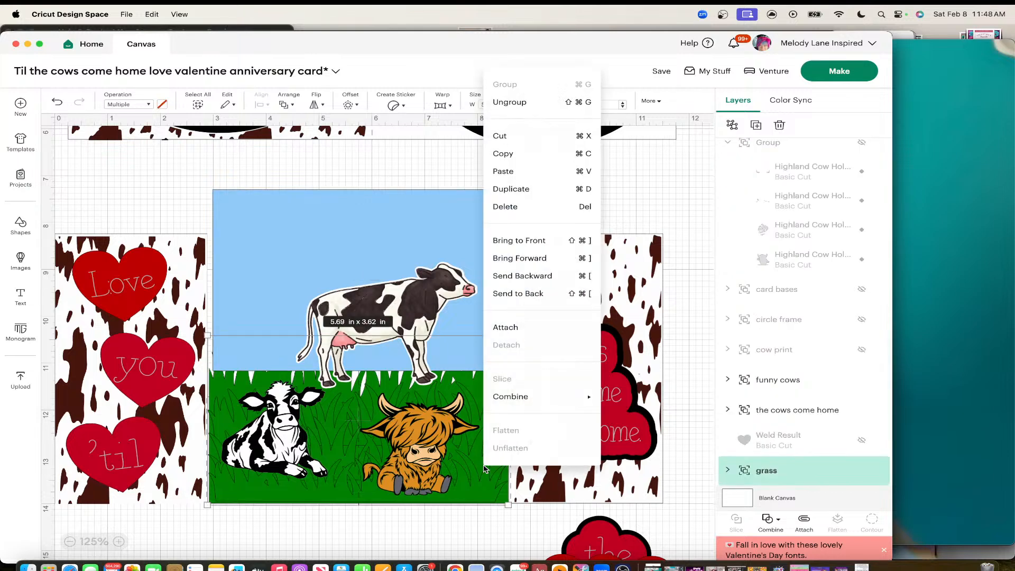
click(528, 258)
Step: Send the light blue rectangle backward by two more layers and nudge it slightly down and left
click(469, 231)
right_click(469, 231)
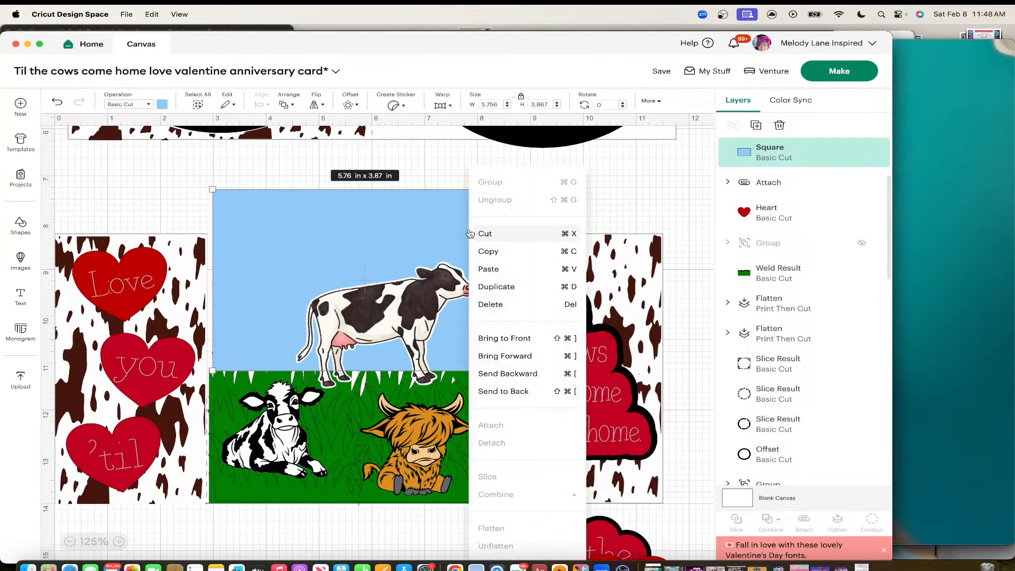
click(505, 374)
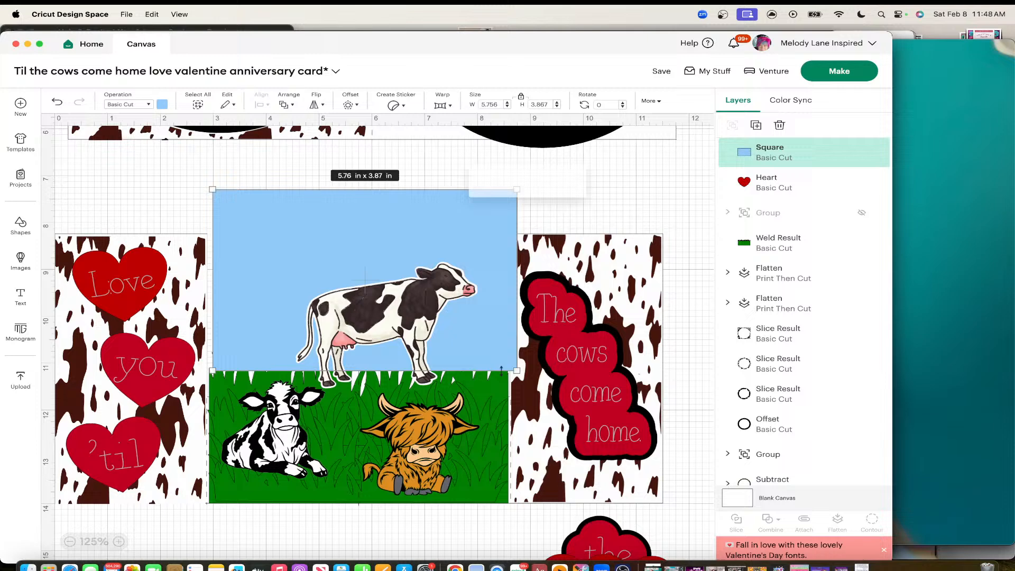
right_click(432, 248)
click(469, 374)
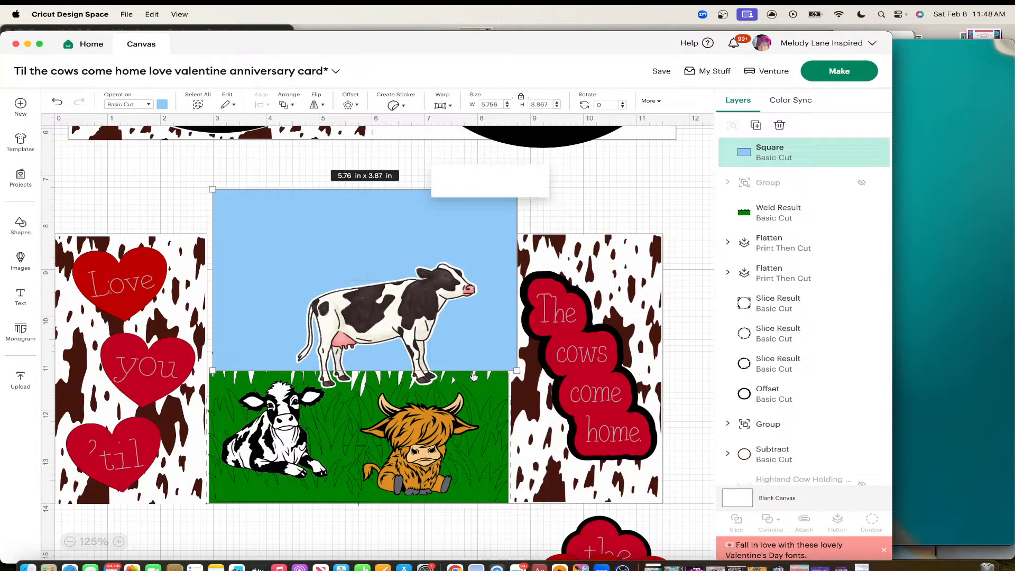
mouse_move(419, 231)
mouse_down()
mouse_move(433, 204)
mouse_move(414, 238)
mouse_up()
click(778, 211)
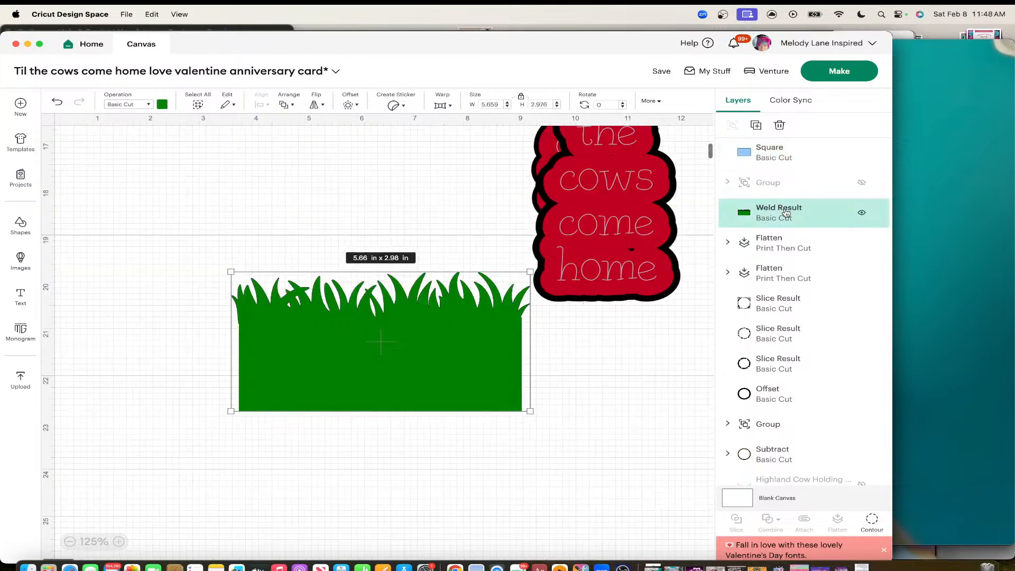
right_click(783, 211)
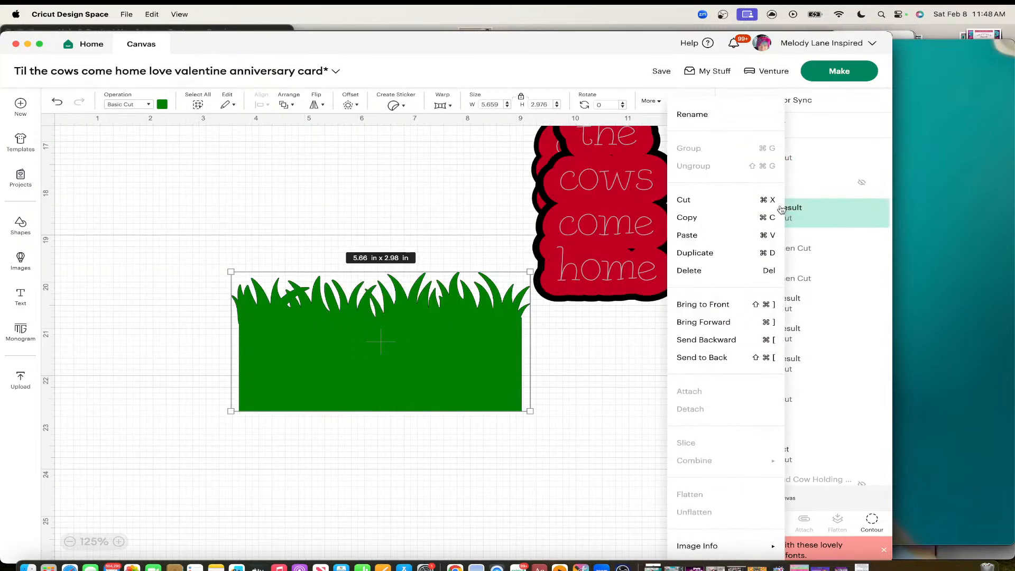
click(445, 214)
scroll(445, 214, up, 8)
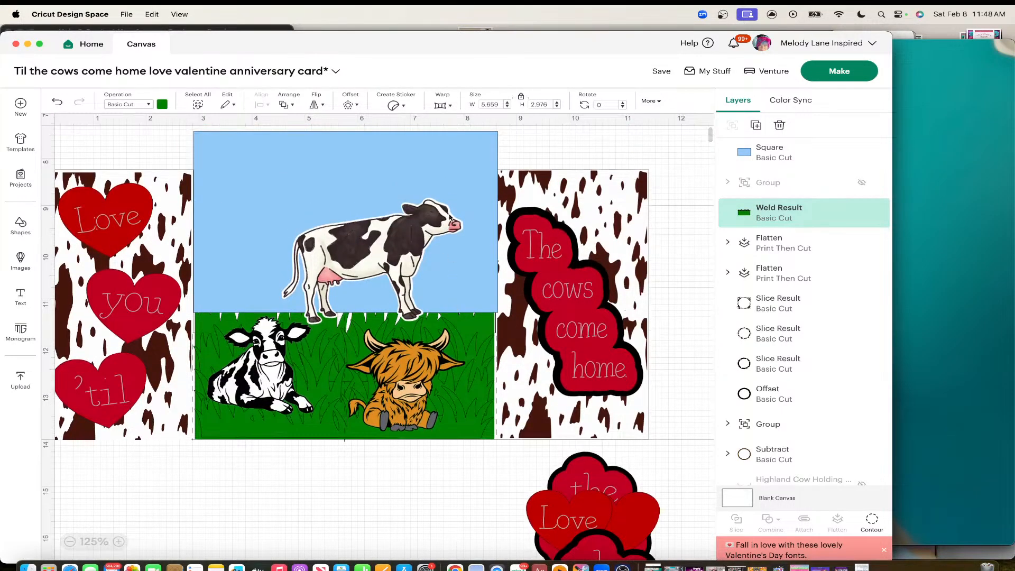
Step: Lower the light blue rectangle slightly and bring the "grass" group forward past the "the cows come home" group
mouse_move(445, 162)
mouse_down()
mouse_move(483, 154)
mouse_move(446, 168)
mouse_move(443, 180)
mouse_up()
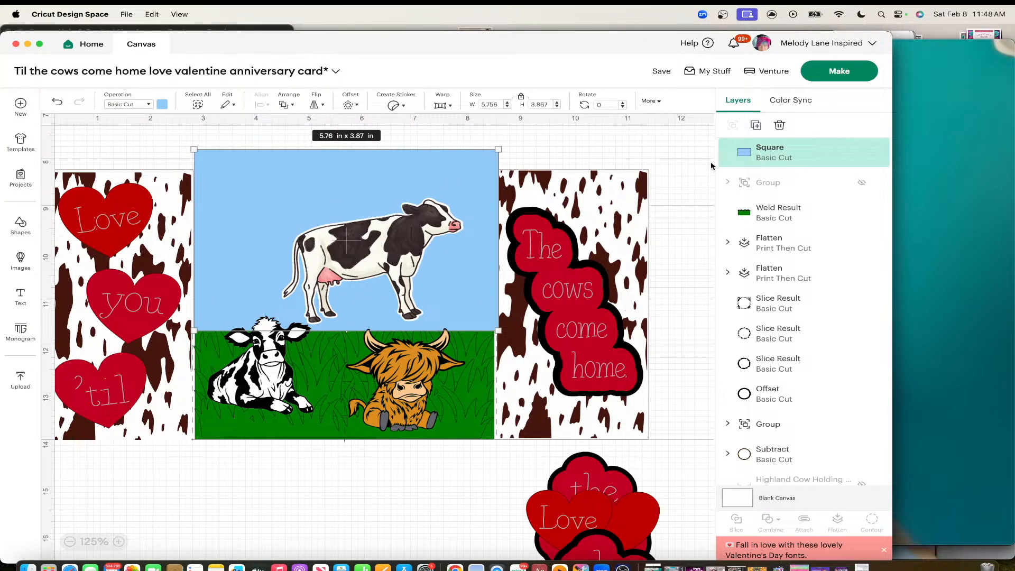
click(483, 415)
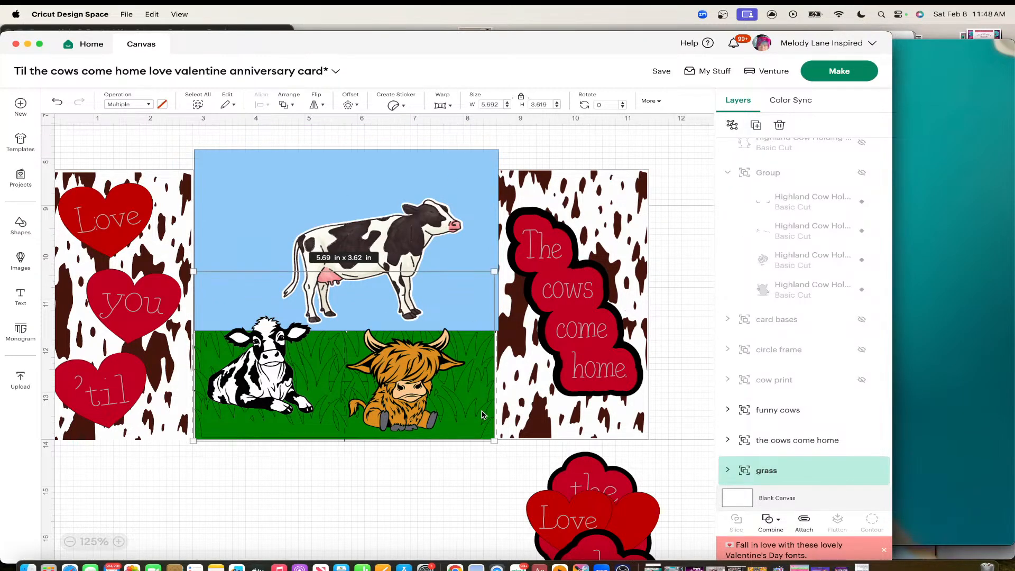
right_click(478, 410)
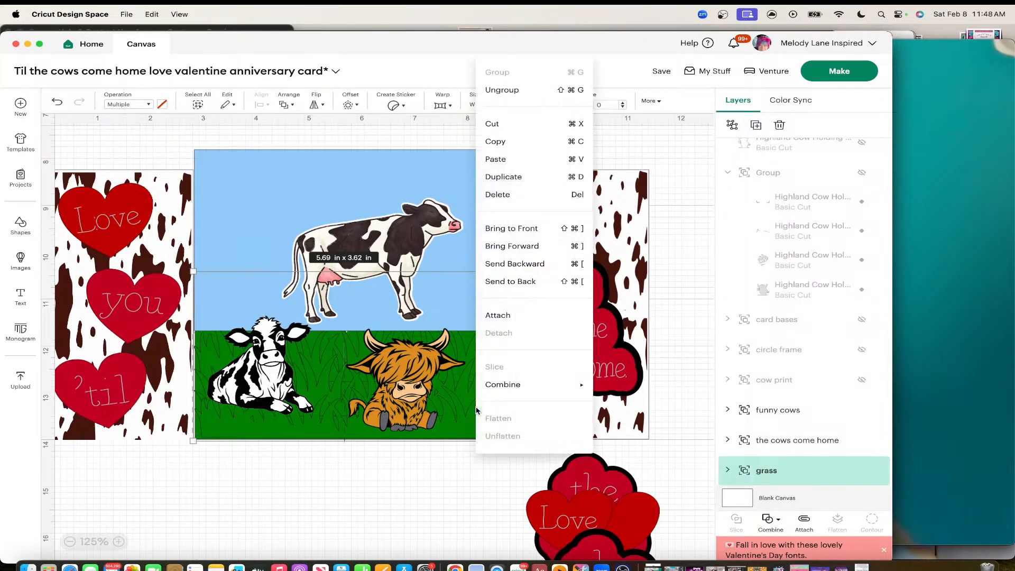
click(526, 245)
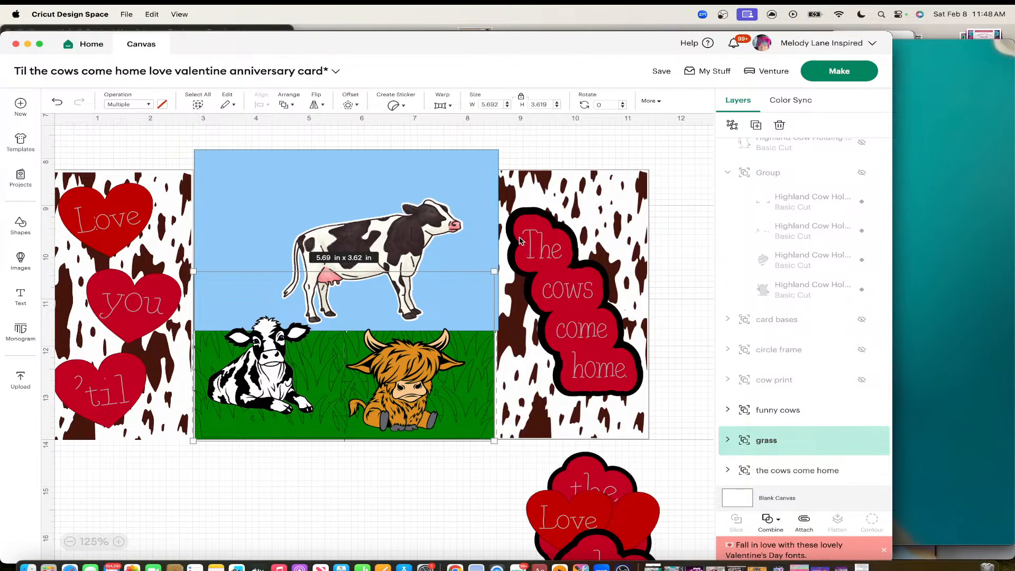
Step: Align the light blue rectangle with the centre panel's top edge and select the "cows on card" group
click(422, 180)
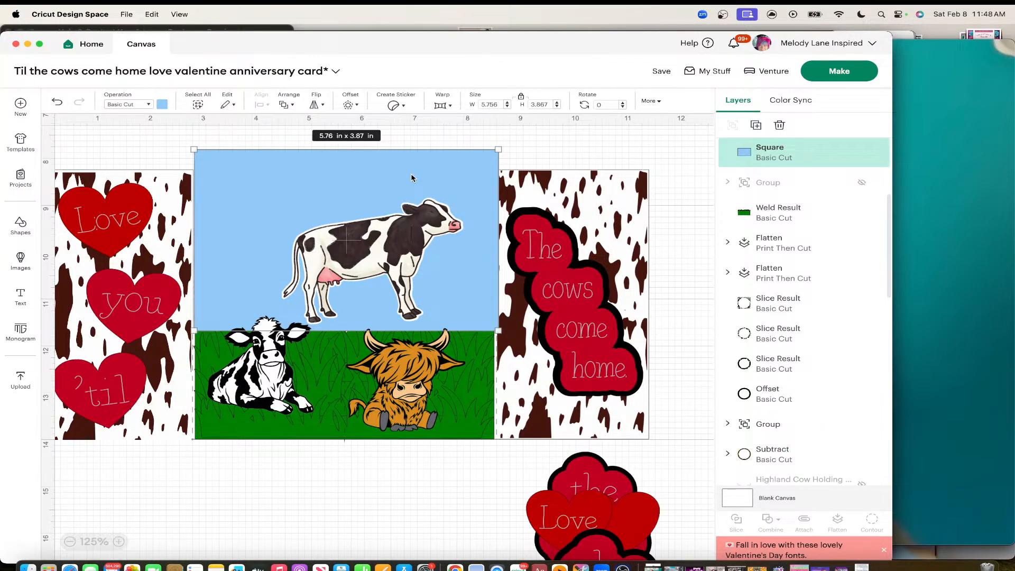
drag(412, 177, 408, 199)
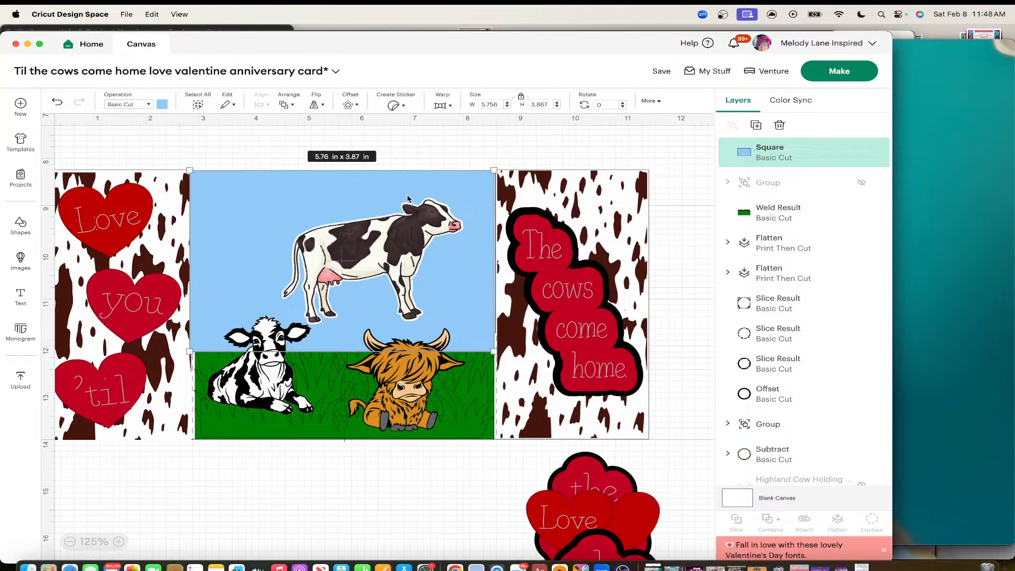
scroll(465, 239, up, 2)
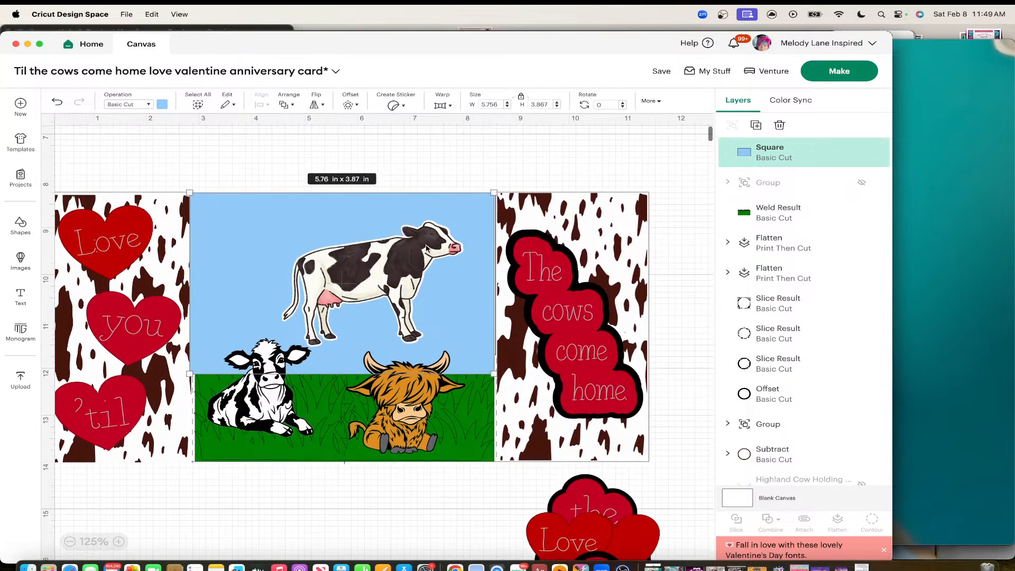
click(404, 265)
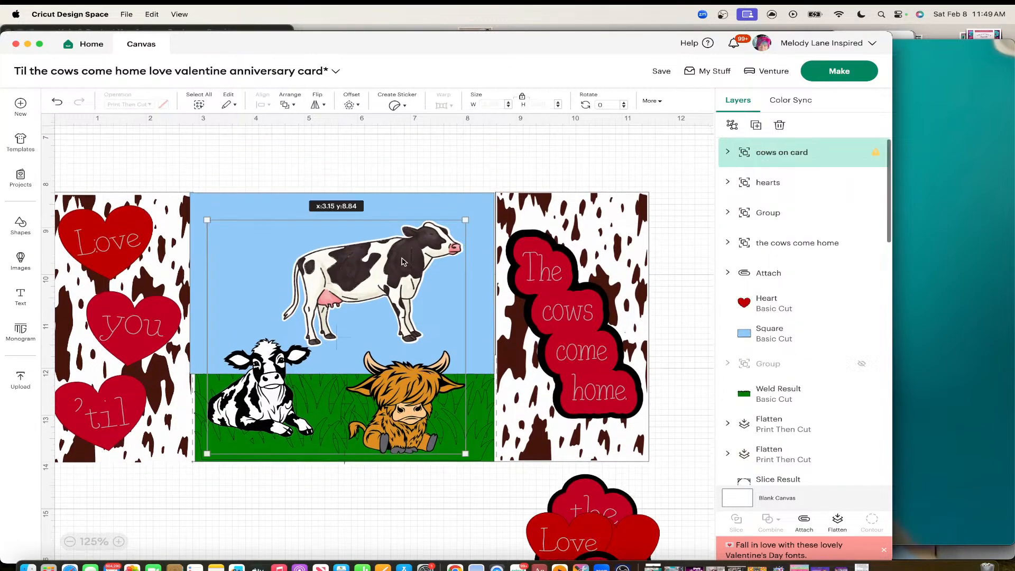
Step: Move the "cows on card" group down off the centre panel and bring the "grass" group to the front
click(395, 208)
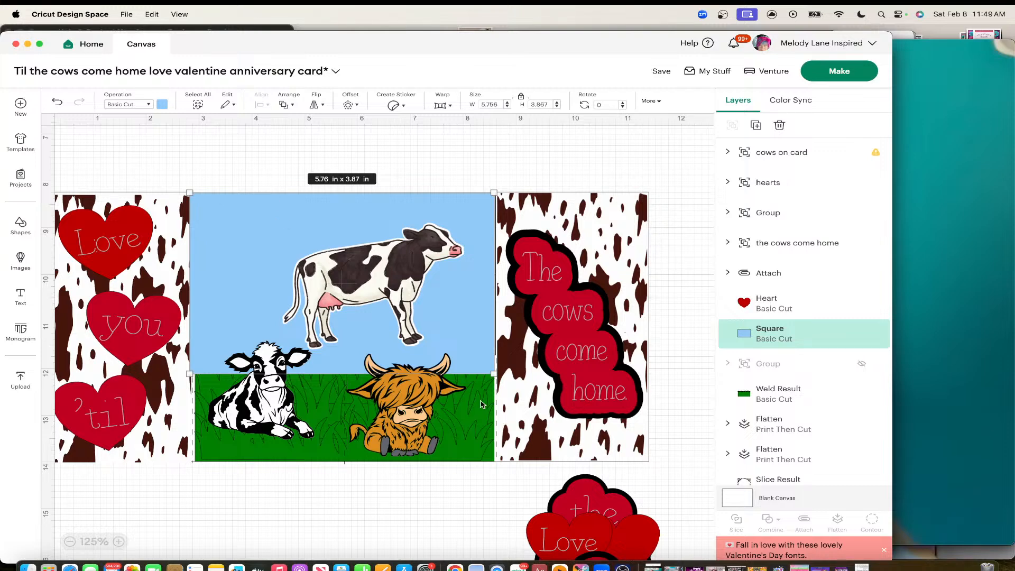
drag(412, 395, 414, 394)
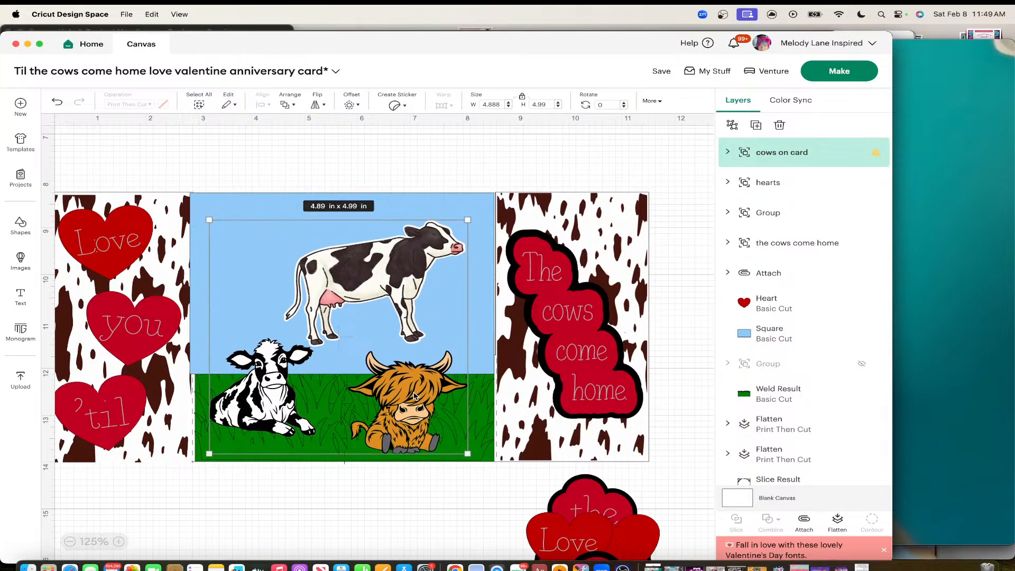
click(484, 399)
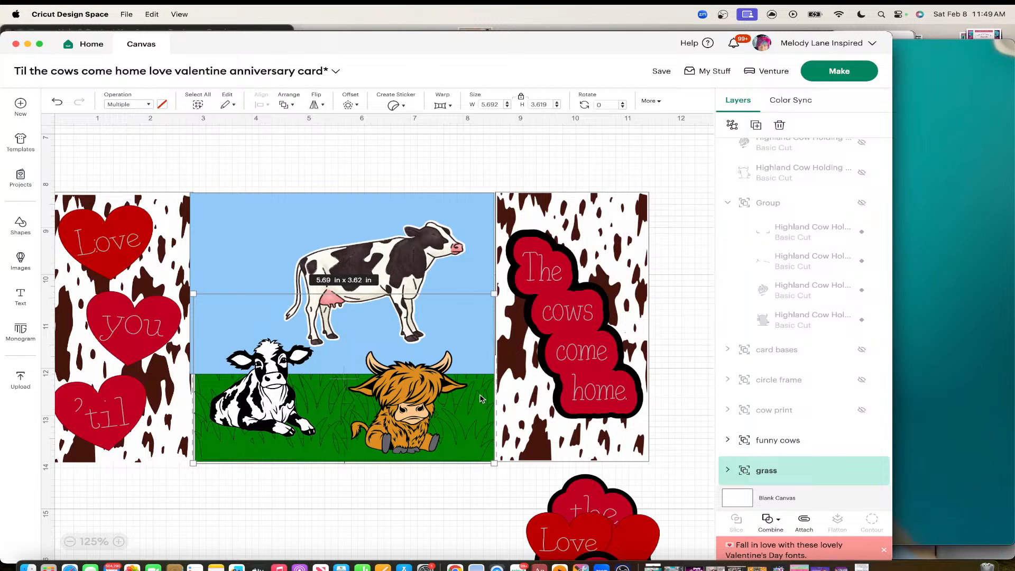
drag(415, 248, 442, 473)
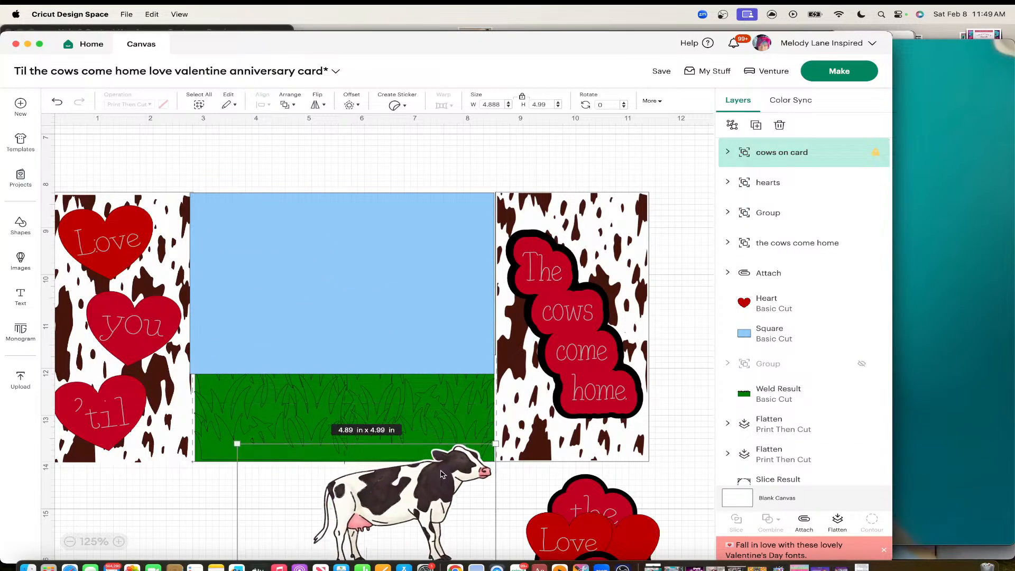
right_click(436, 410)
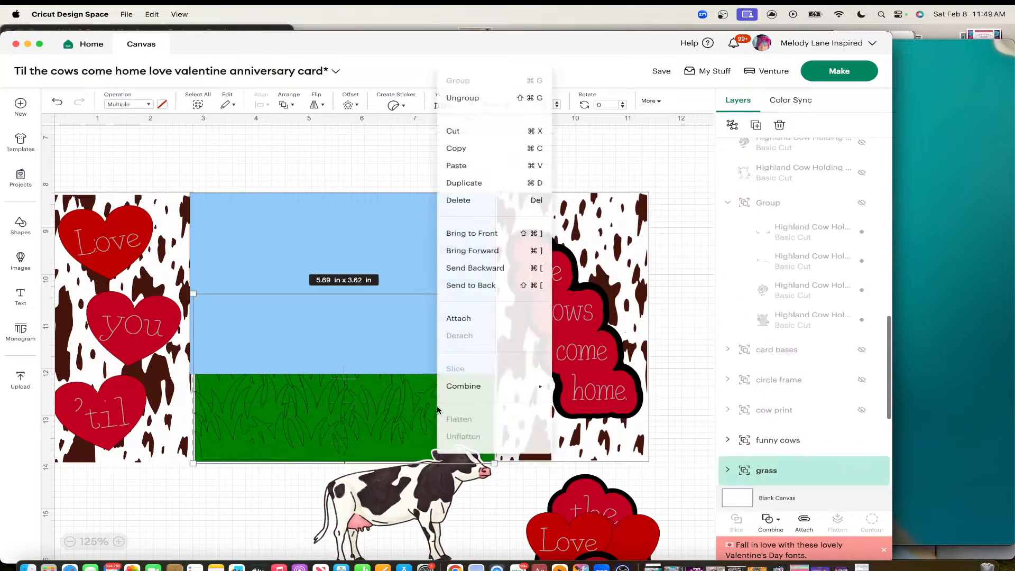
click(490, 230)
Step: Bring the "cows on card" group to the front and place it back over the grass and sky on the centre panel
drag(426, 534, 419, 430)
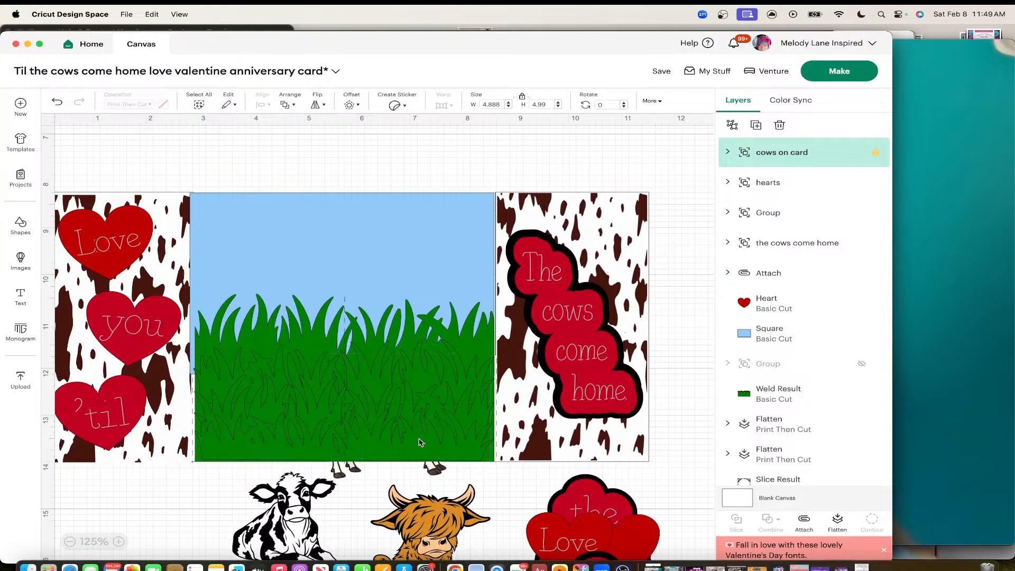
right_click(420, 430)
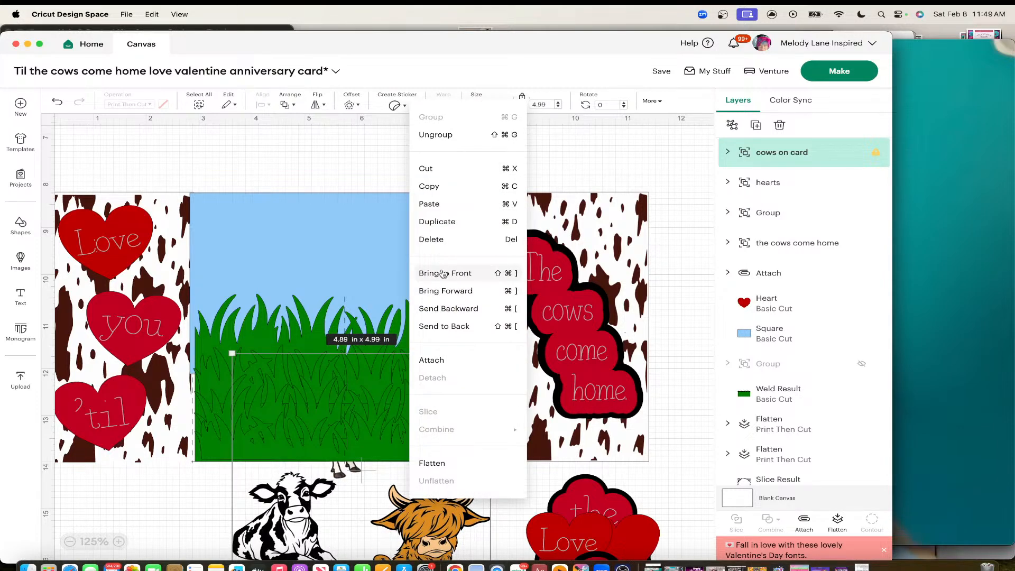
click(442, 272)
drag(368, 484, 353, 354)
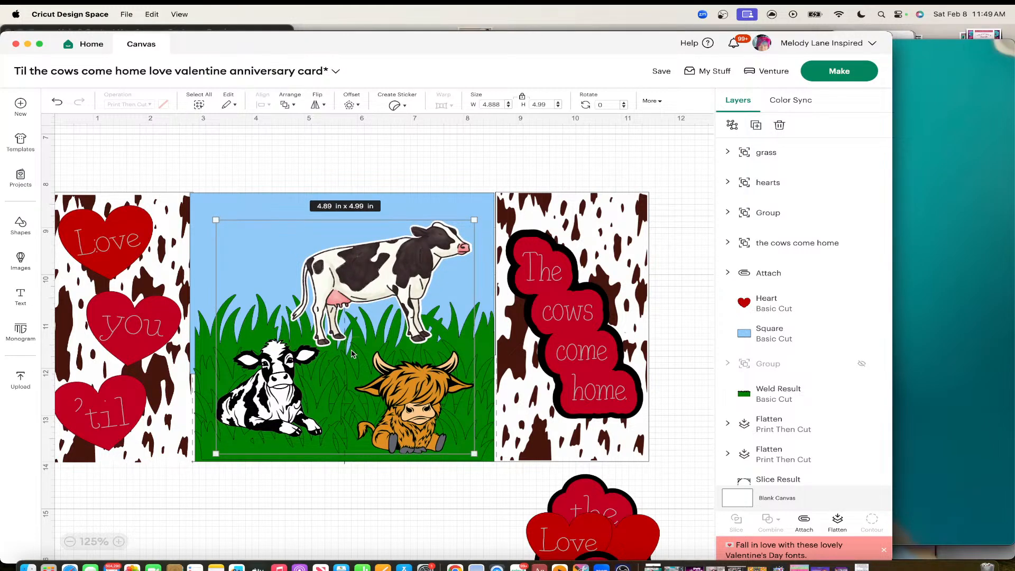
Step: Examine the card's front, circle frame and inside panels at 100% zoom
scroll(352, 354, left, 2)
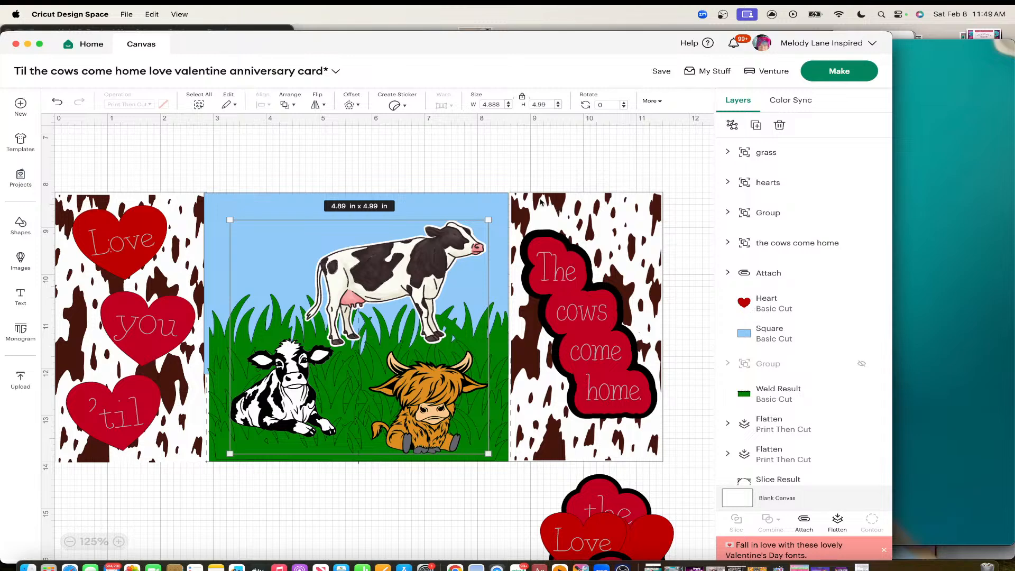
scroll(530, 193, up, 5)
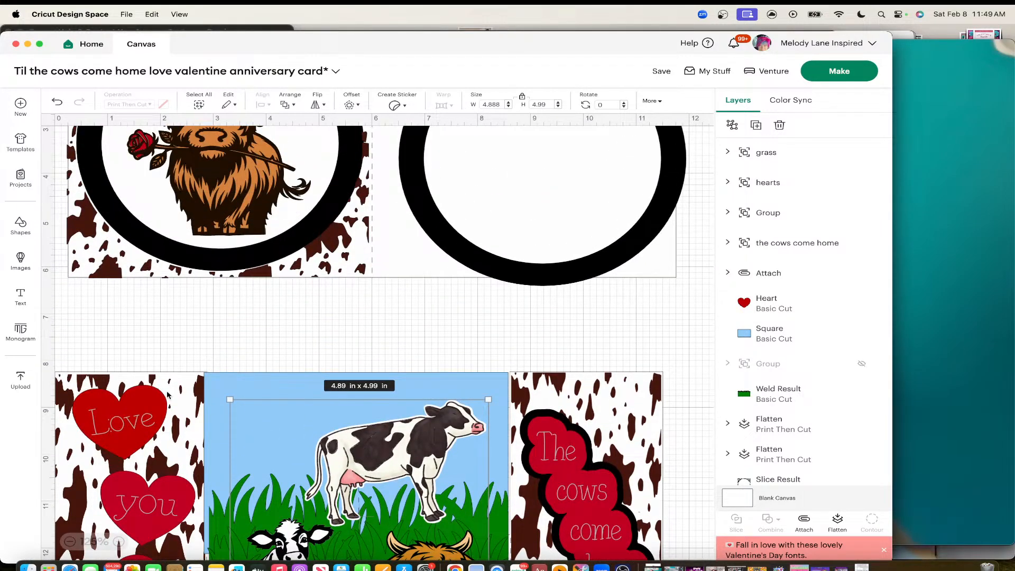
click(69, 541)
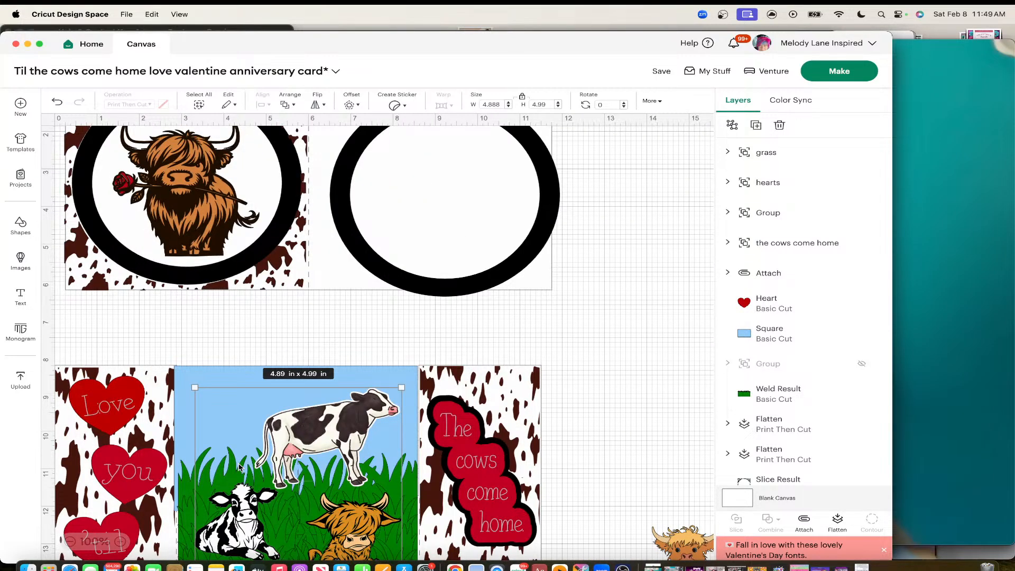
scroll(239, 467, up, 5)
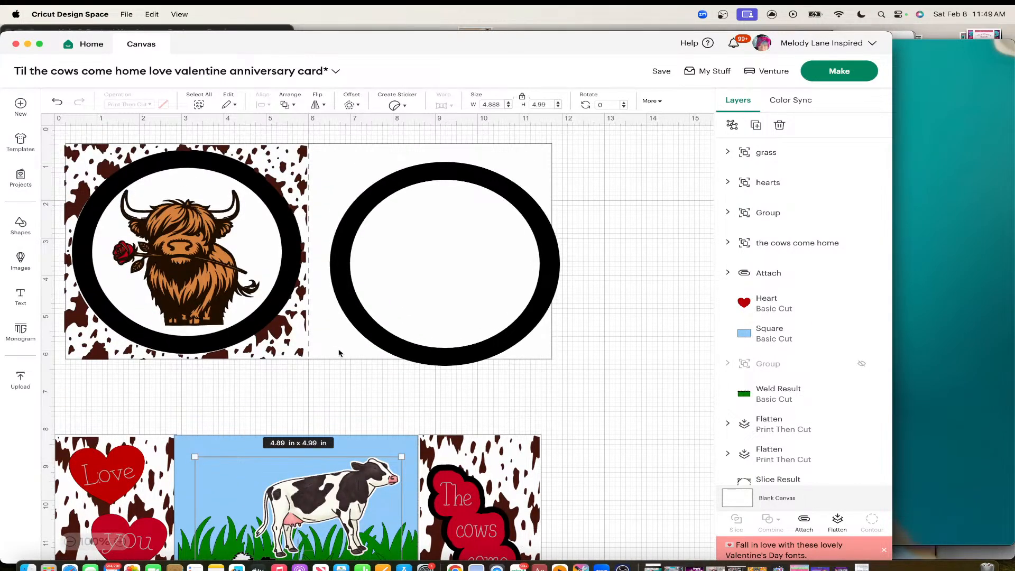
scroll(333, 352, down, 2)
scroll(296, 247, up, 2)
scroll(250, 284, down, 5)
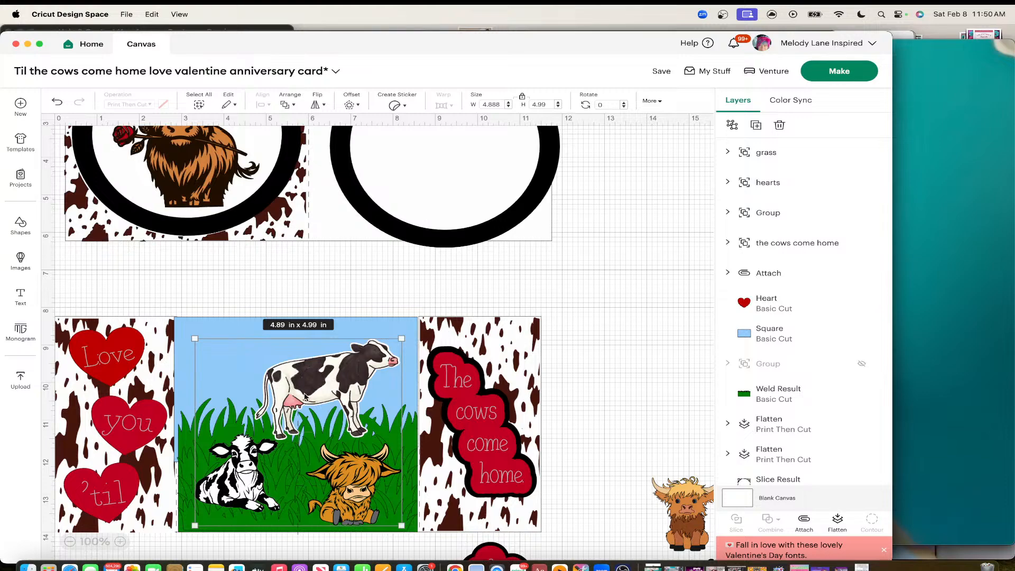
scroll(394, 443, right, 5)
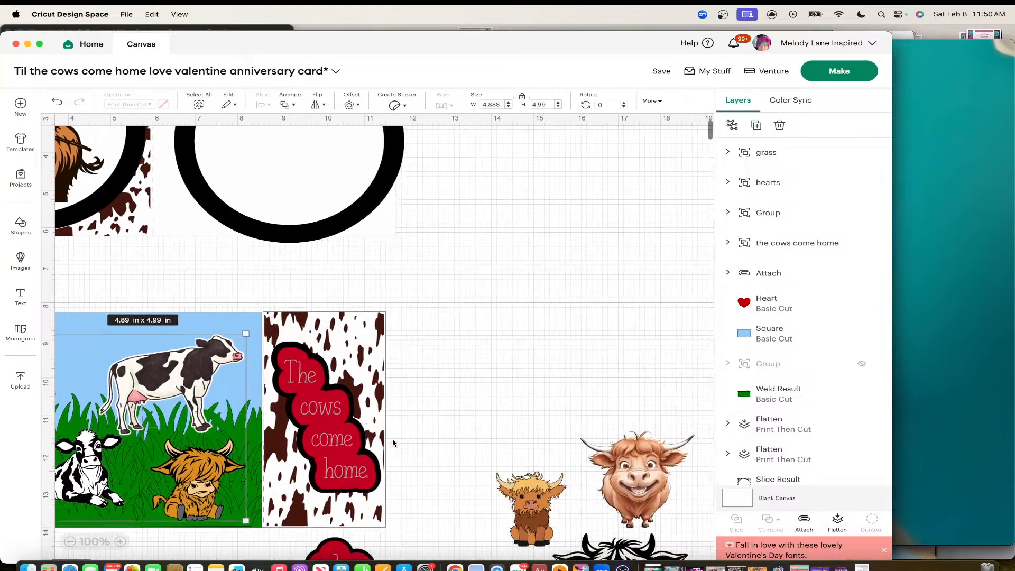
Step: Ungroup the "funny cows" group and place the smiling Highland cow on the centre panel, brought to the front
scroll(670, 353, down, 5)
drag(670, 353, 242, 167)
click(732, 125)
click(594, 181)
right_click(242, 168)
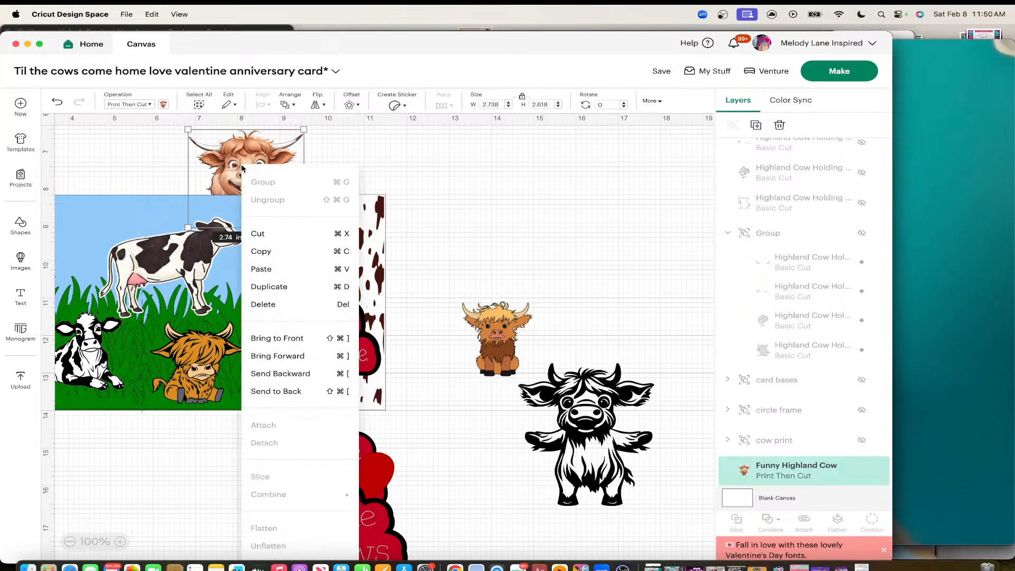
click(280, 339)
drag(266, 221, 150, 287)
Step: Group the spare hearts and sentiment pieces below the card and hide that group
scroll(275, 349, left, 5)
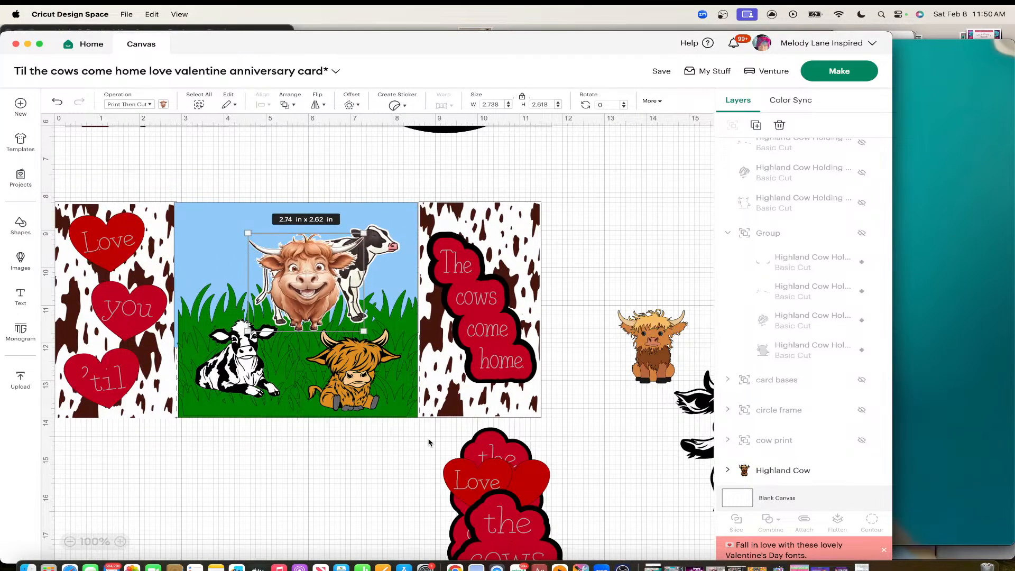
drag(428, 439, 570, 561)
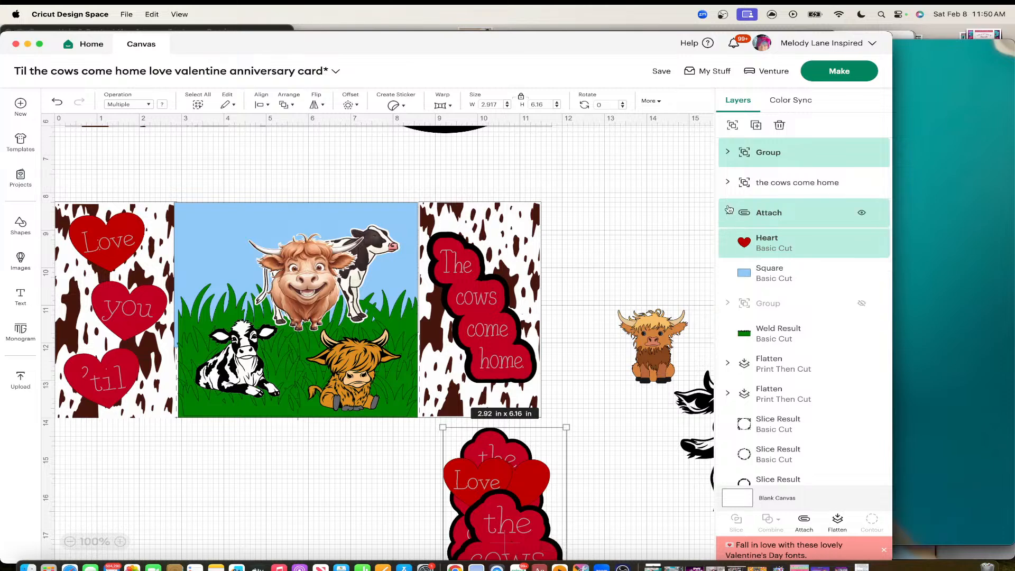
click(733, 126)
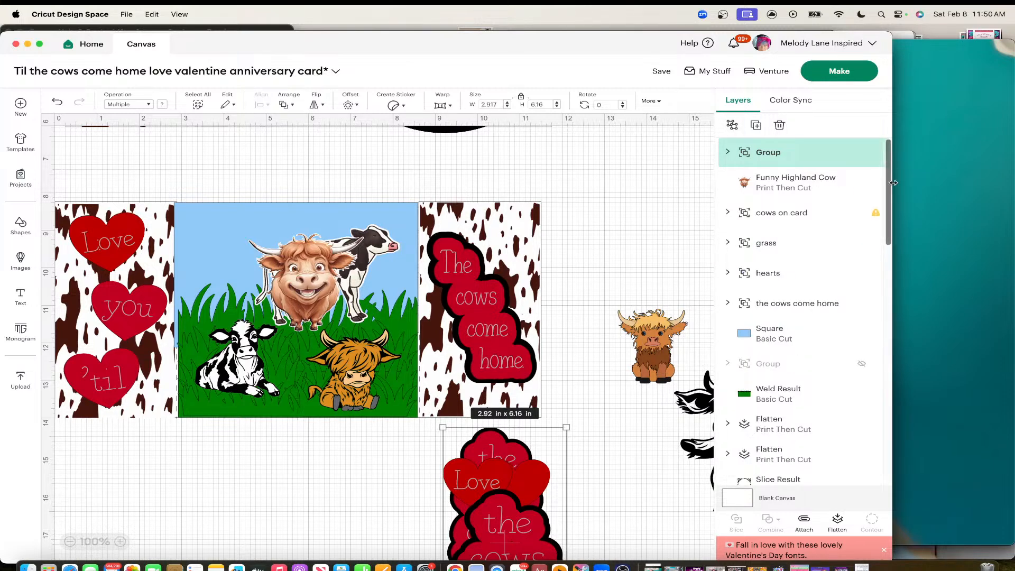
click(862, 153)
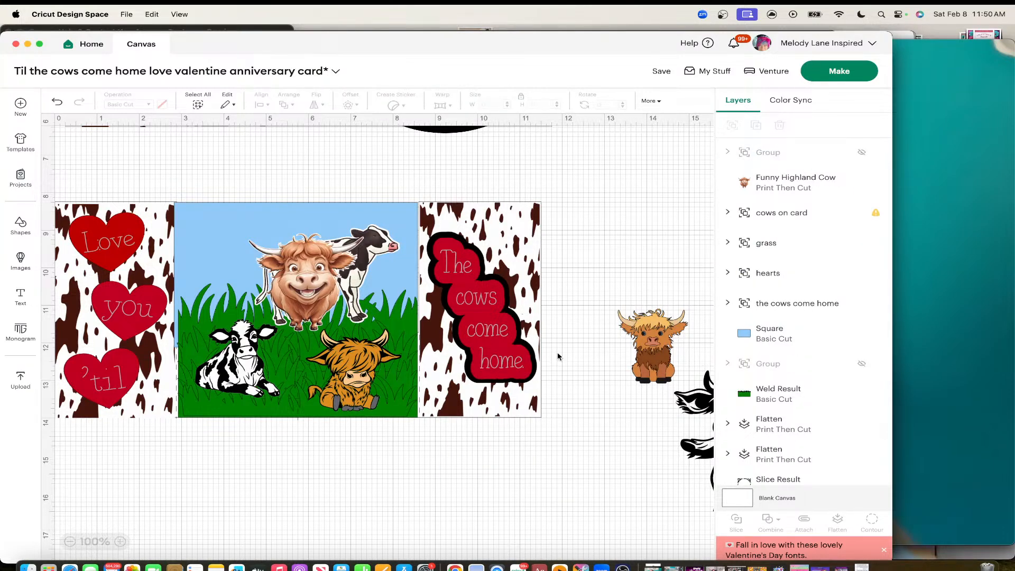
Step: Reposition the smiling Highland cow slightly further left, overlapping the standing black-and-white cow on the centre panel
drag(309, 297, 284, 298)
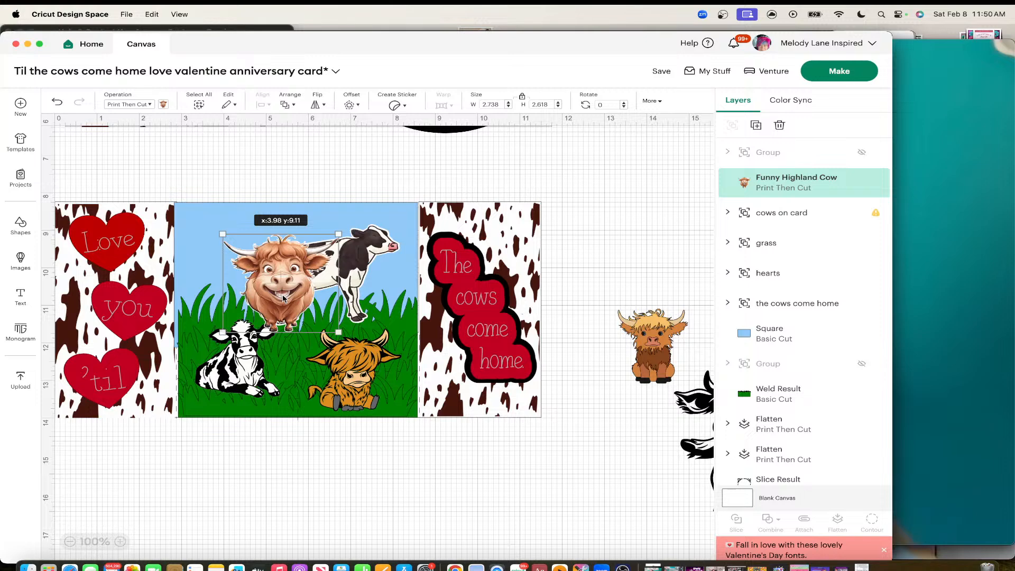
drag(284, 298, 311, 301)
scroll(311, 301, up, 3)
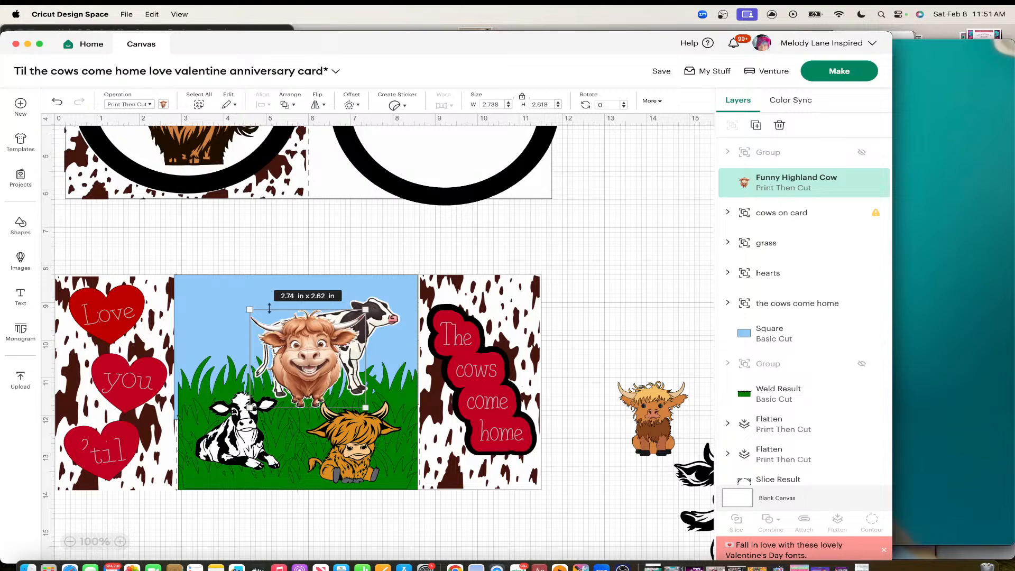
scroll(142, 332, up, 5)
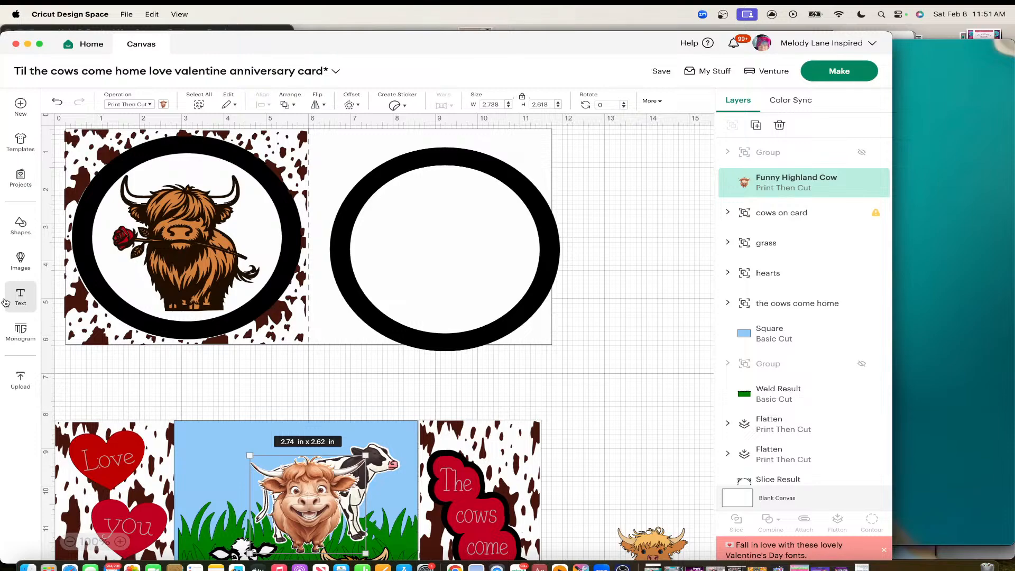
scroll(288, 322, down, 5)
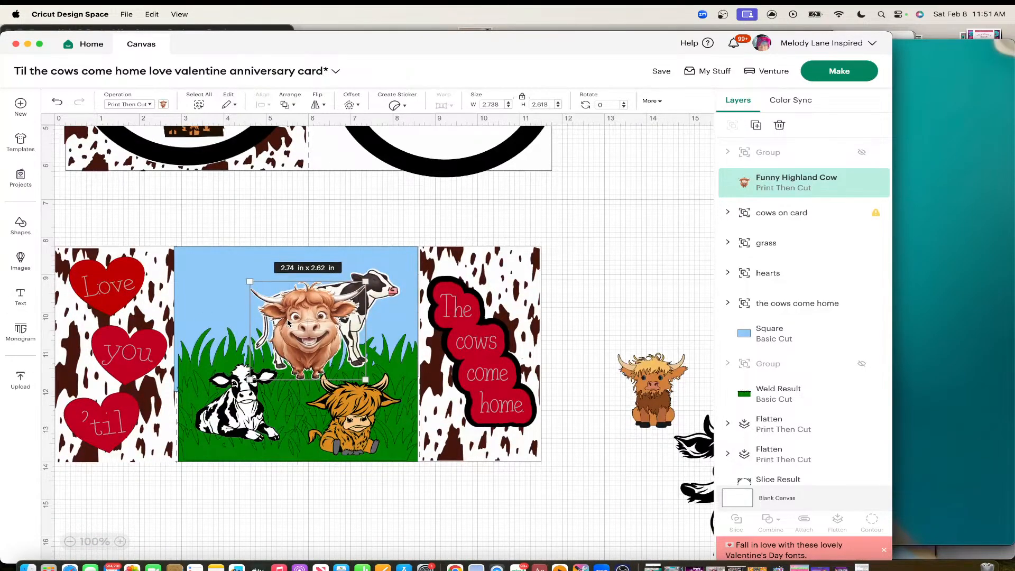
drag(289, 322, 274, 321)
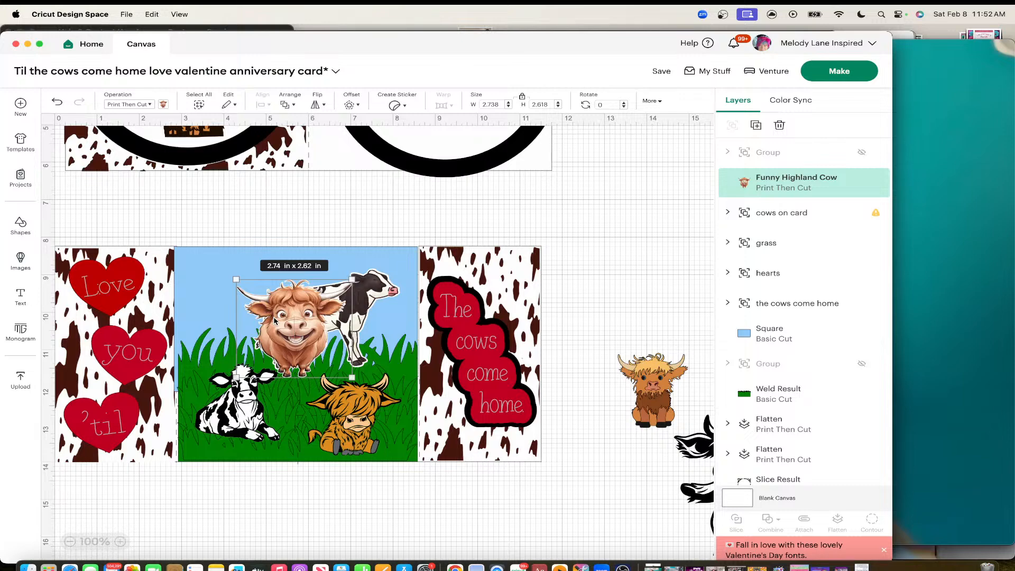
scroll(345, 323, up, 2)
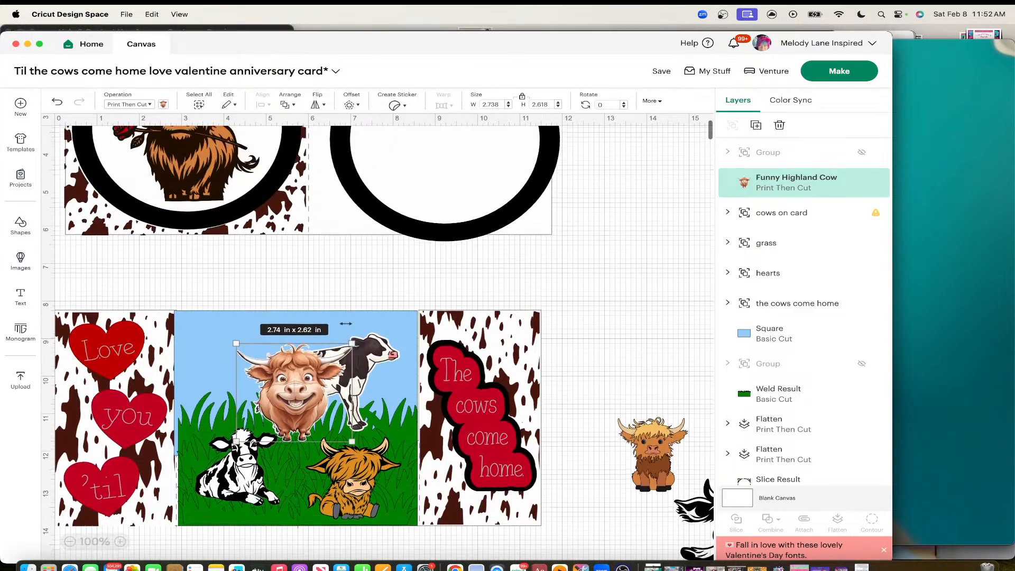
scroll(346, 323, up, 1)
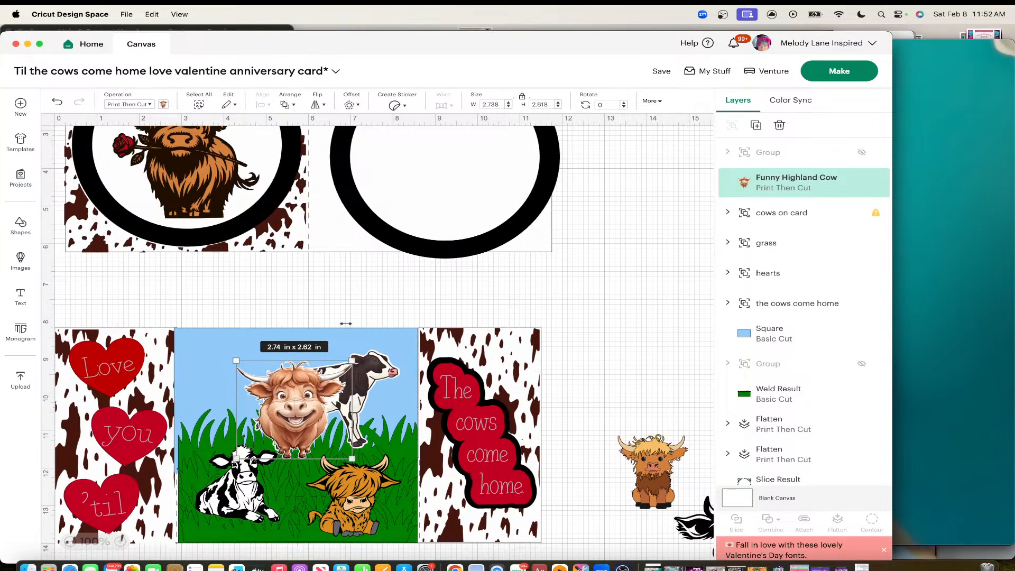
scroll(345, 323, up, 3)
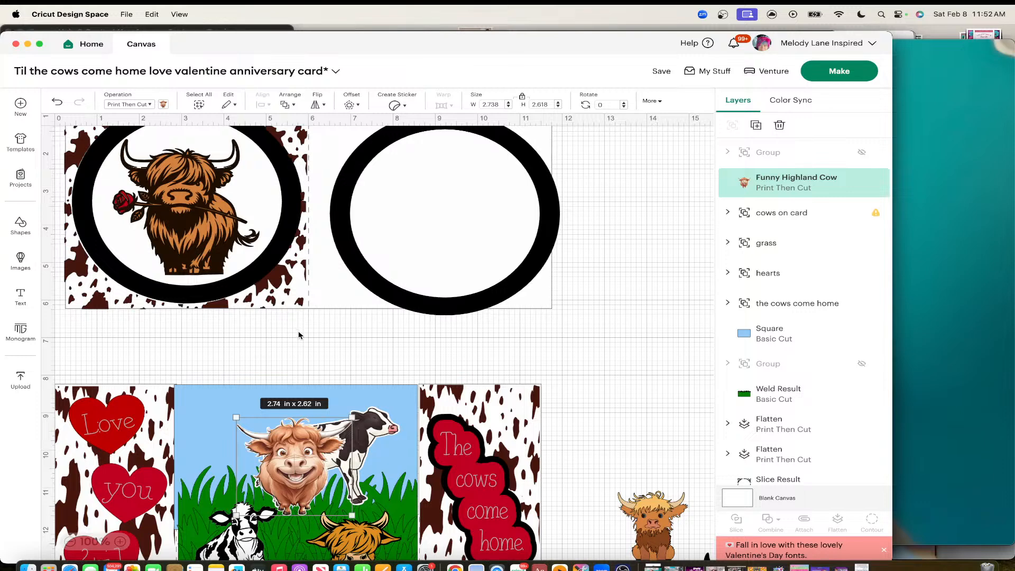